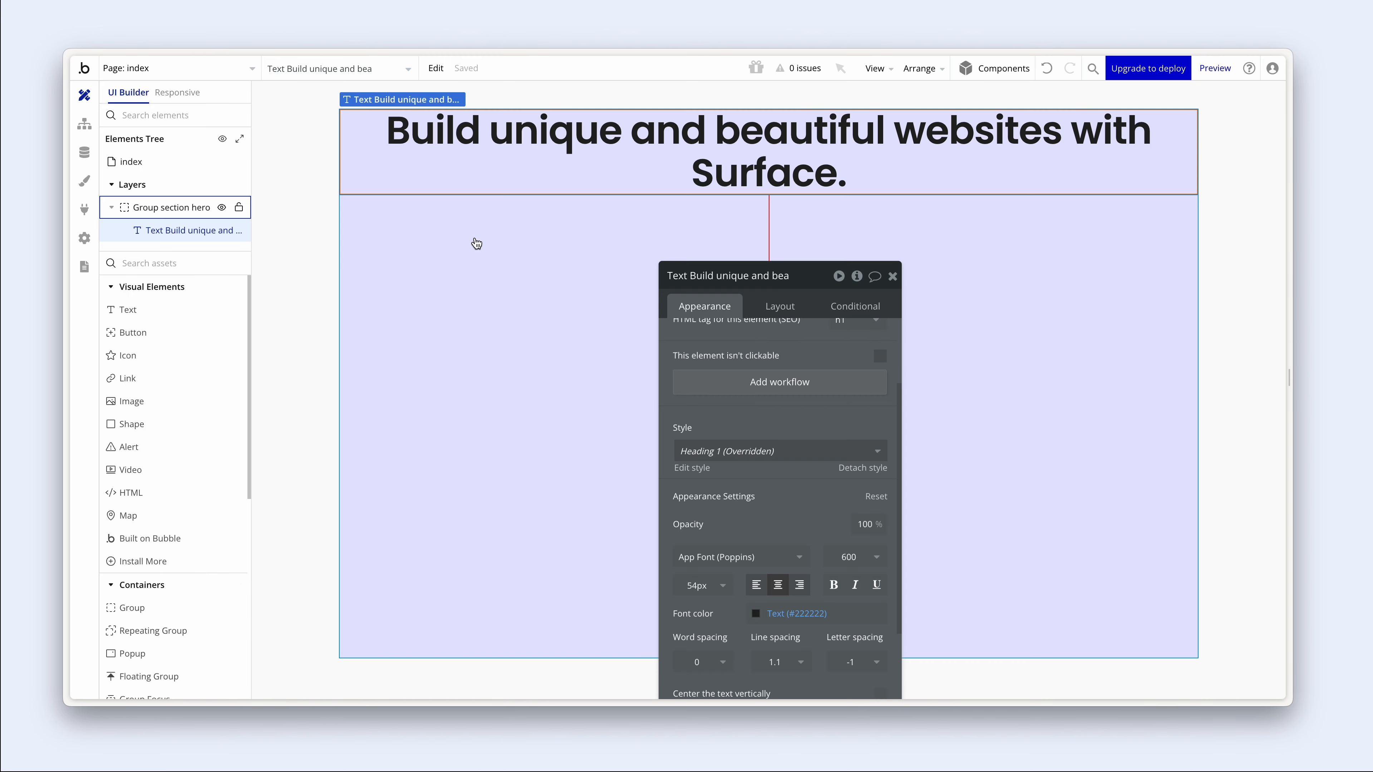
- Group the hero heading text in a column container and rename the new group to "Group container"
{"action": "right_click", "coordinate": [672, 146]}
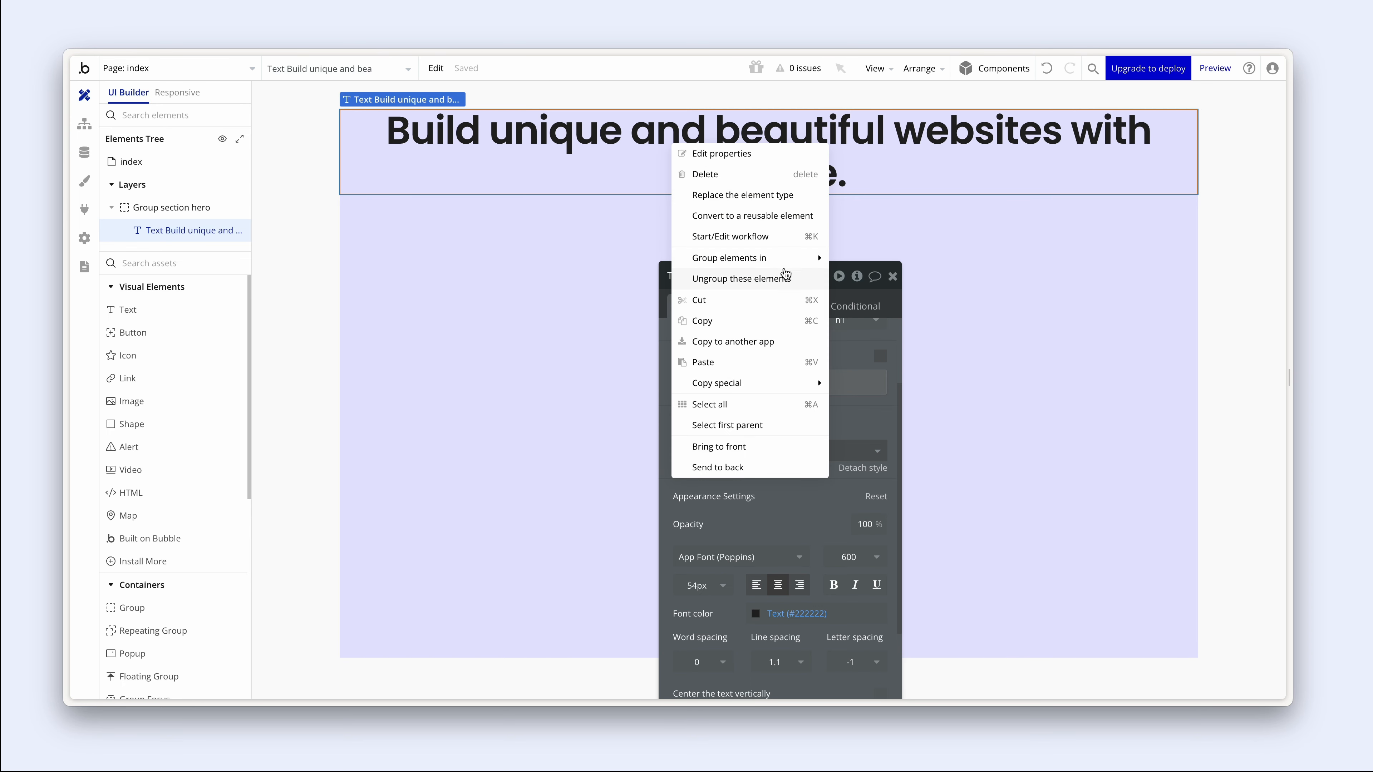
{"action": "mouse_move", "coordinate": [779, 269]}
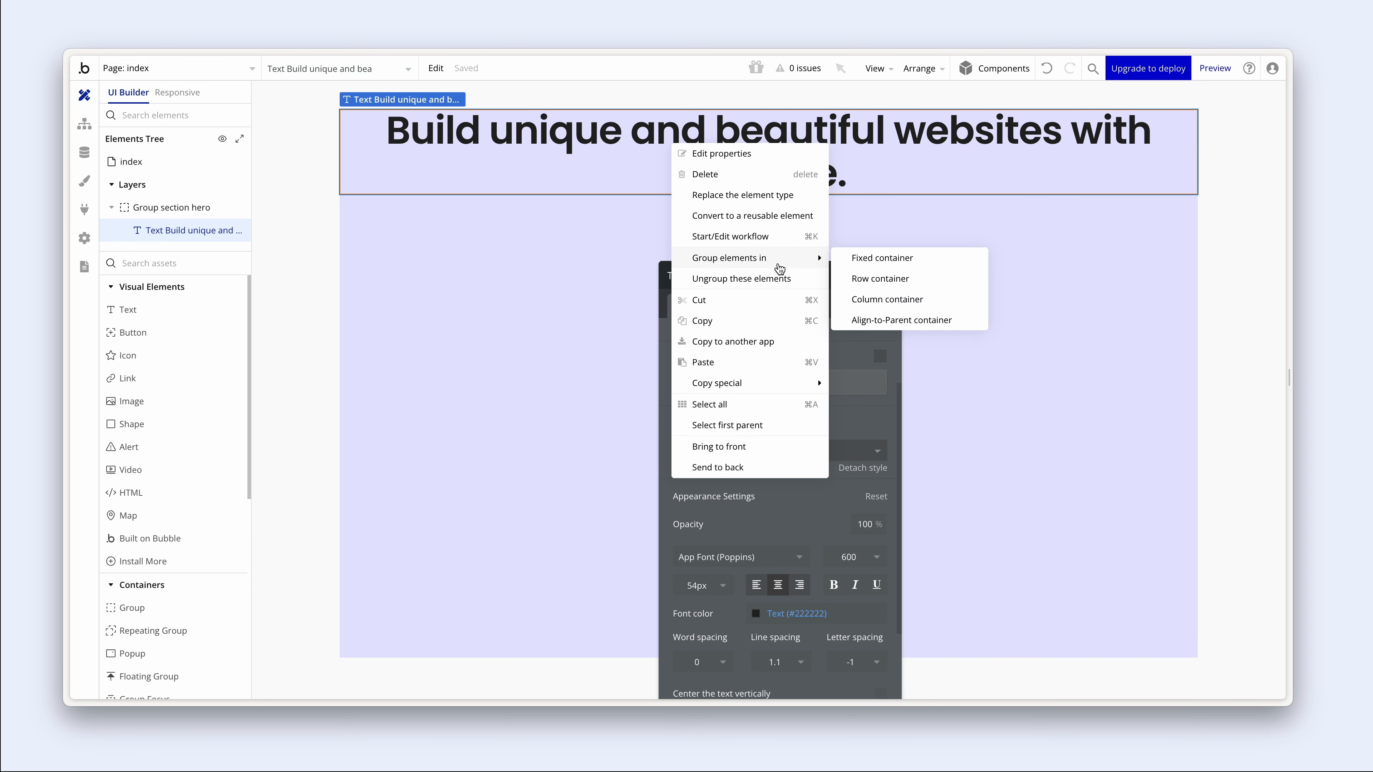
{"action": "left_click", "coordinate": [882, 306]}
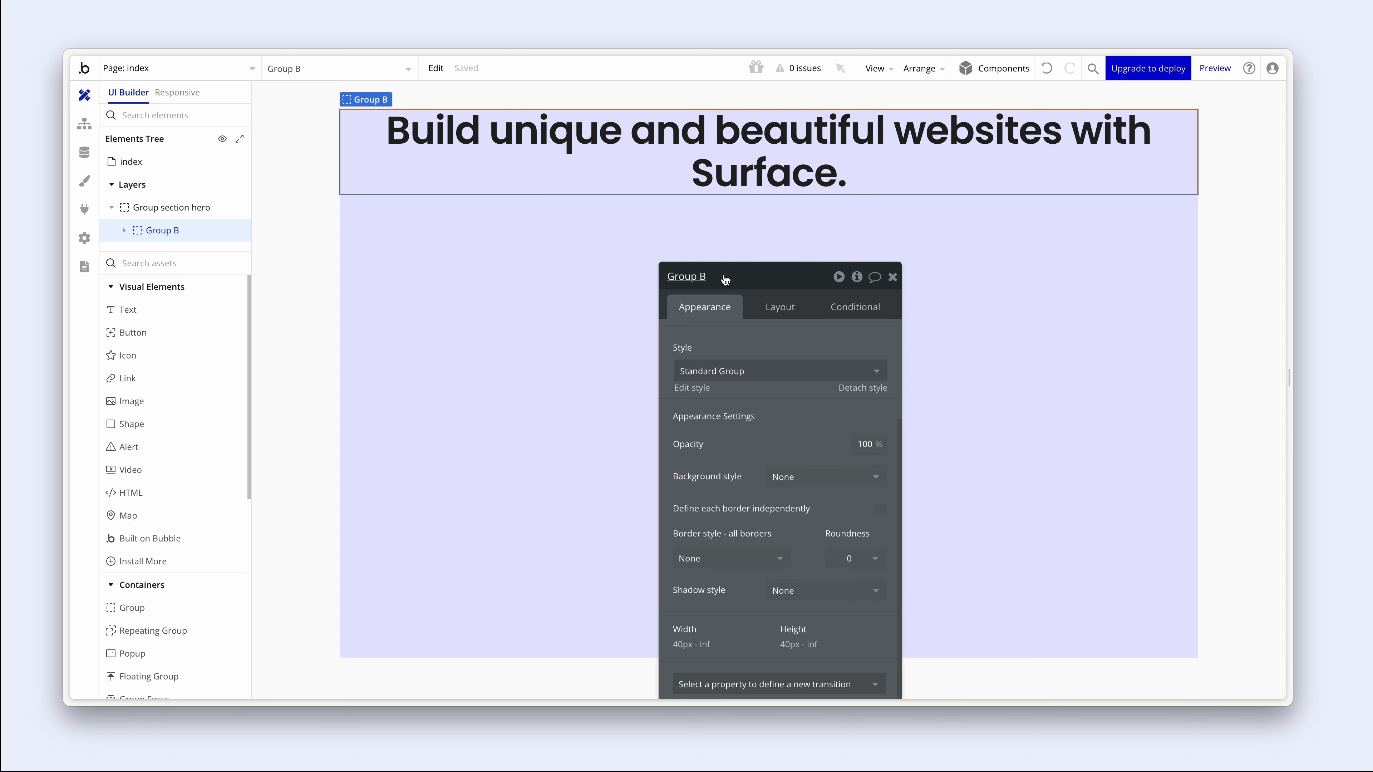
{"action": "left_click", "coordinate": [698, 281]}
{"action": "key", "text": "BackSpace"}
{"action": "type", "text": "container"}
- Set the container group's maximum width to 768 px in its layout settings
{"action": "left_click", "coordinate": [781, 312]}
{"action": "left_click_drag", "start_coordinate": [786, 341], "coordinate": [930, 231]}
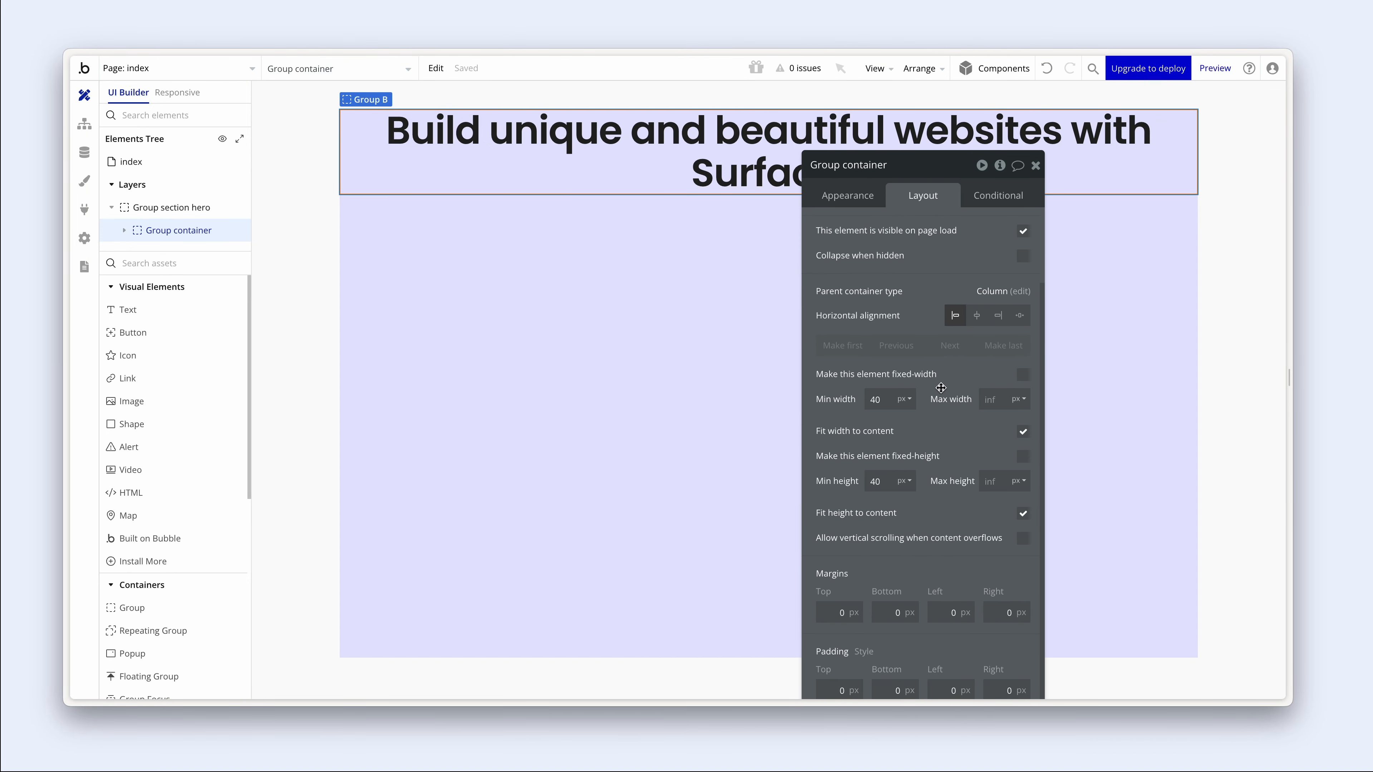
{"action": "left_click_drag", "start_coordinate": [959, 387], "coordinate": [1003, 361]}
{"action": "left_click", "coordinate": [1036, 379]}
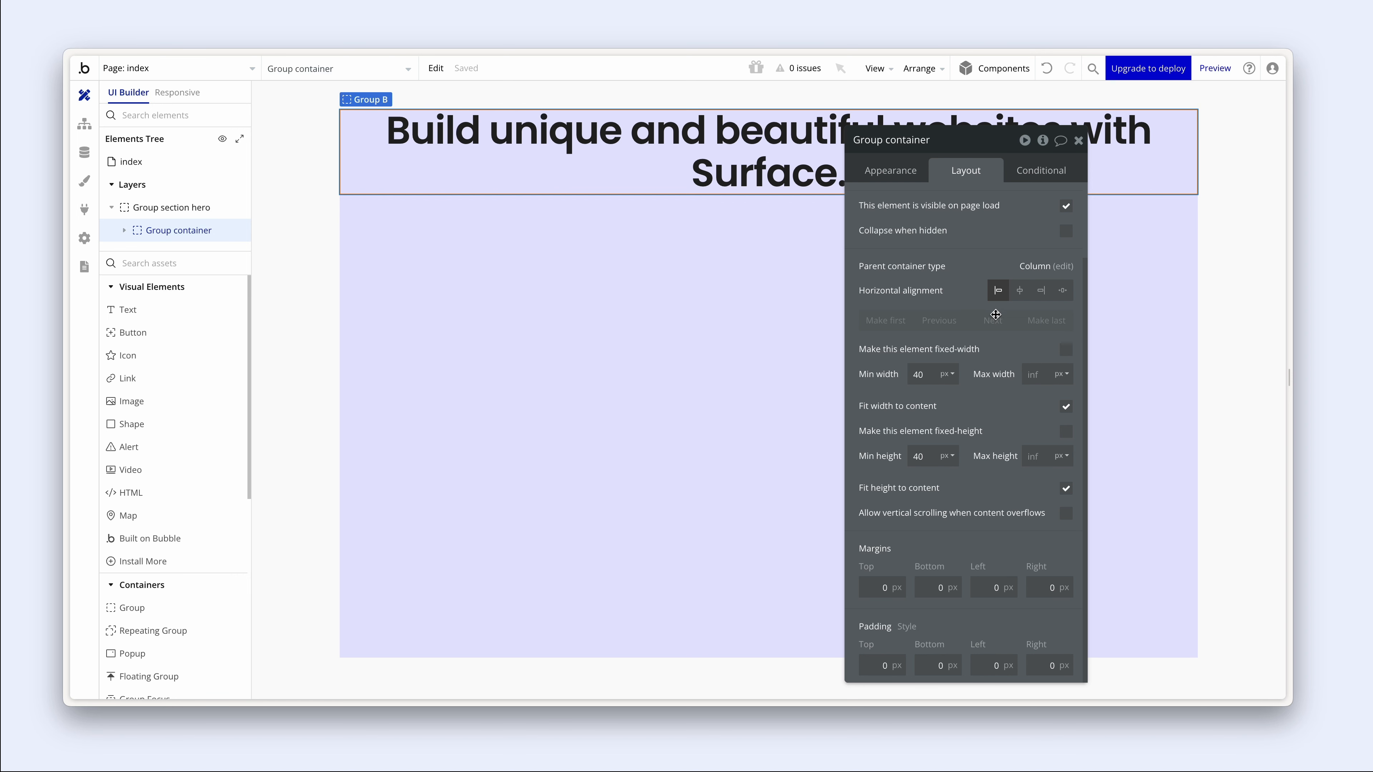
{"action": "type", "text": "768"}
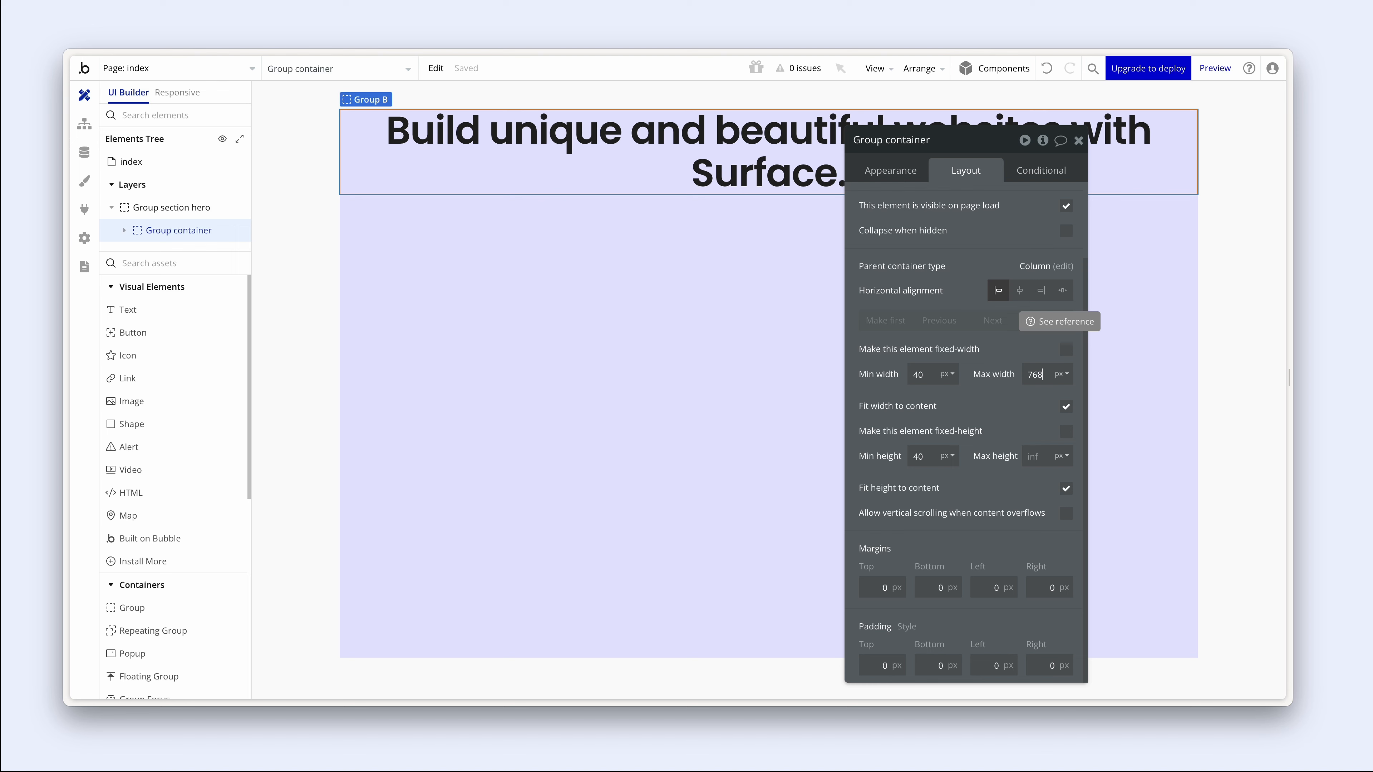
{"action": "key", "text": "Return"}
{"action": "double_click", "coordinate": [763, 380]}
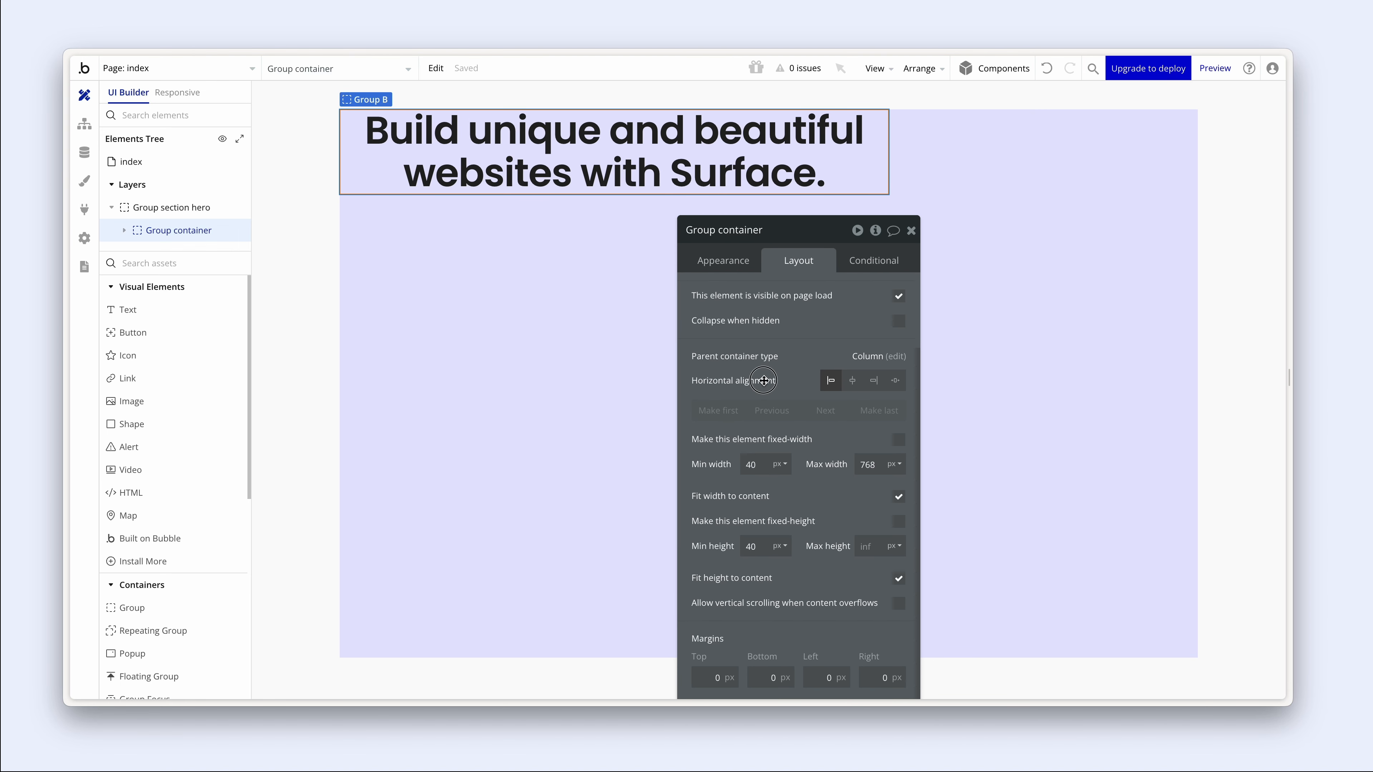
- Set the container group's background style to Flat color
{"action": "left_click", "coordinate": [739, 266]}
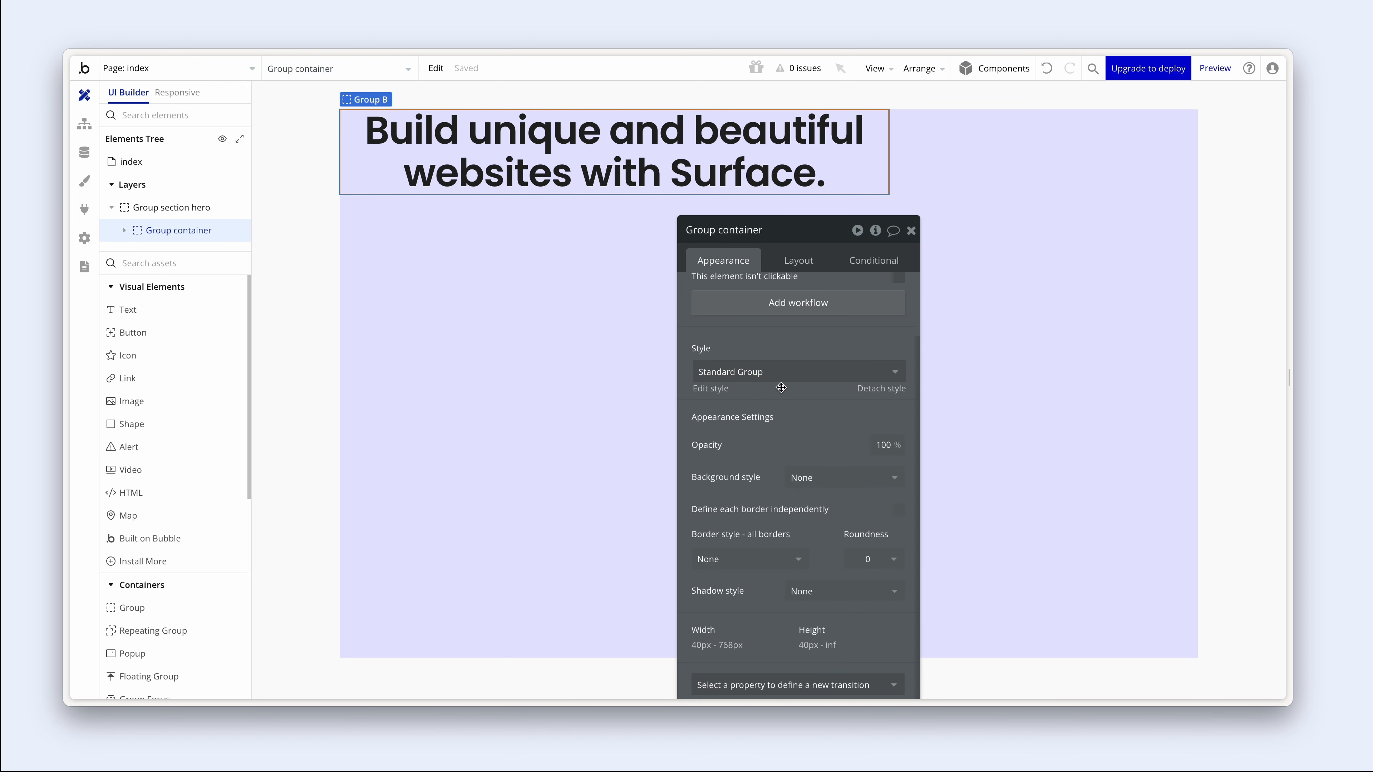
{"action": "left_click", "coordinate": [813, 477]}
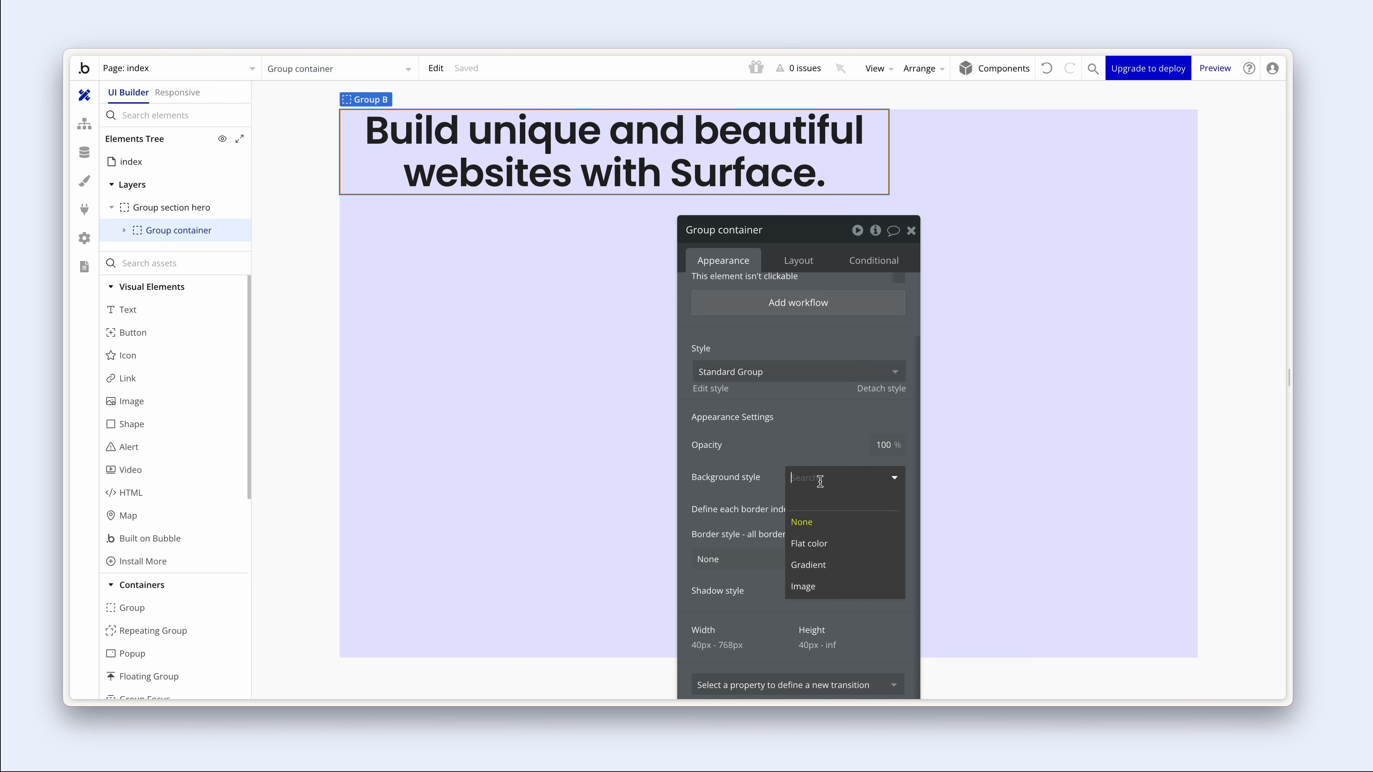
{"action": "left_click", "coordinate": [842, 547]}
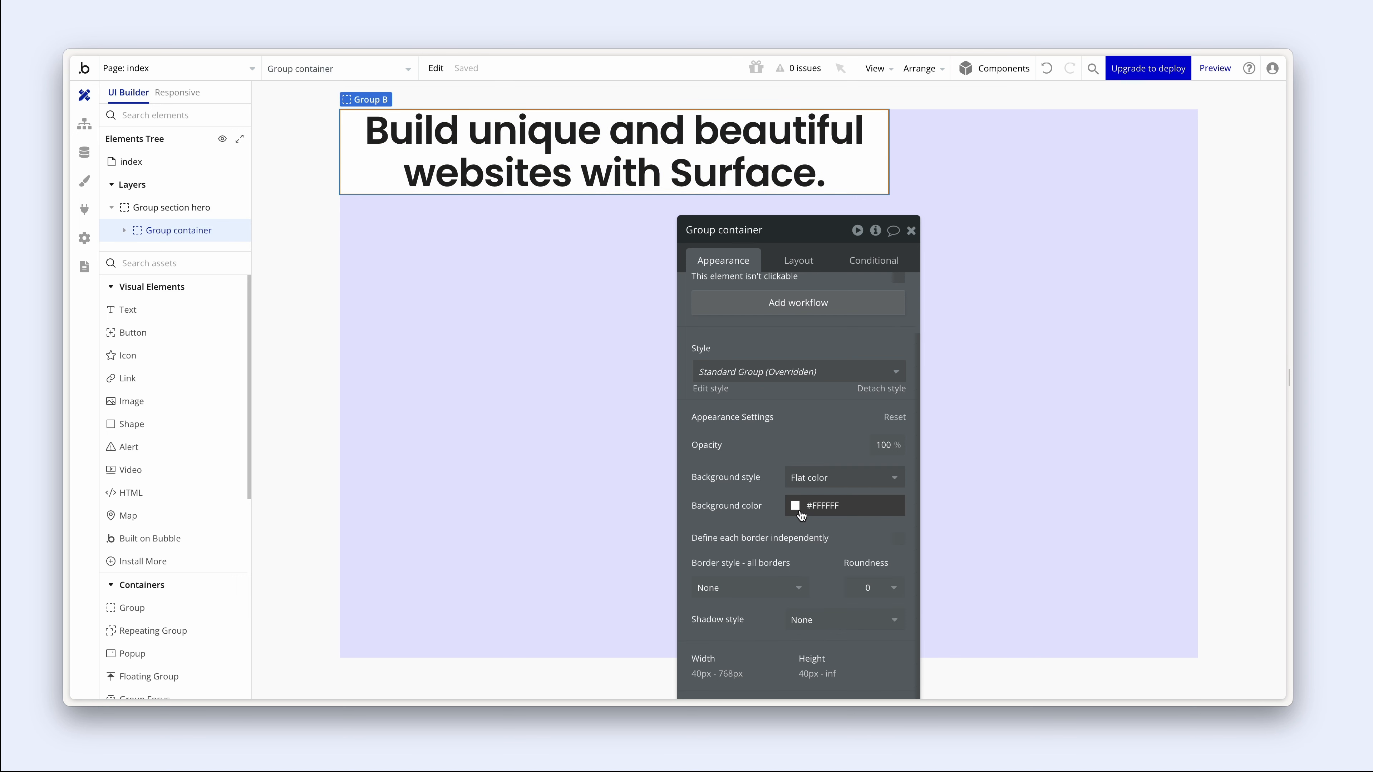
- Copy the background color code 0400FF from the hero section group
{"action": "left_click", "coordinate": [598, 471]}
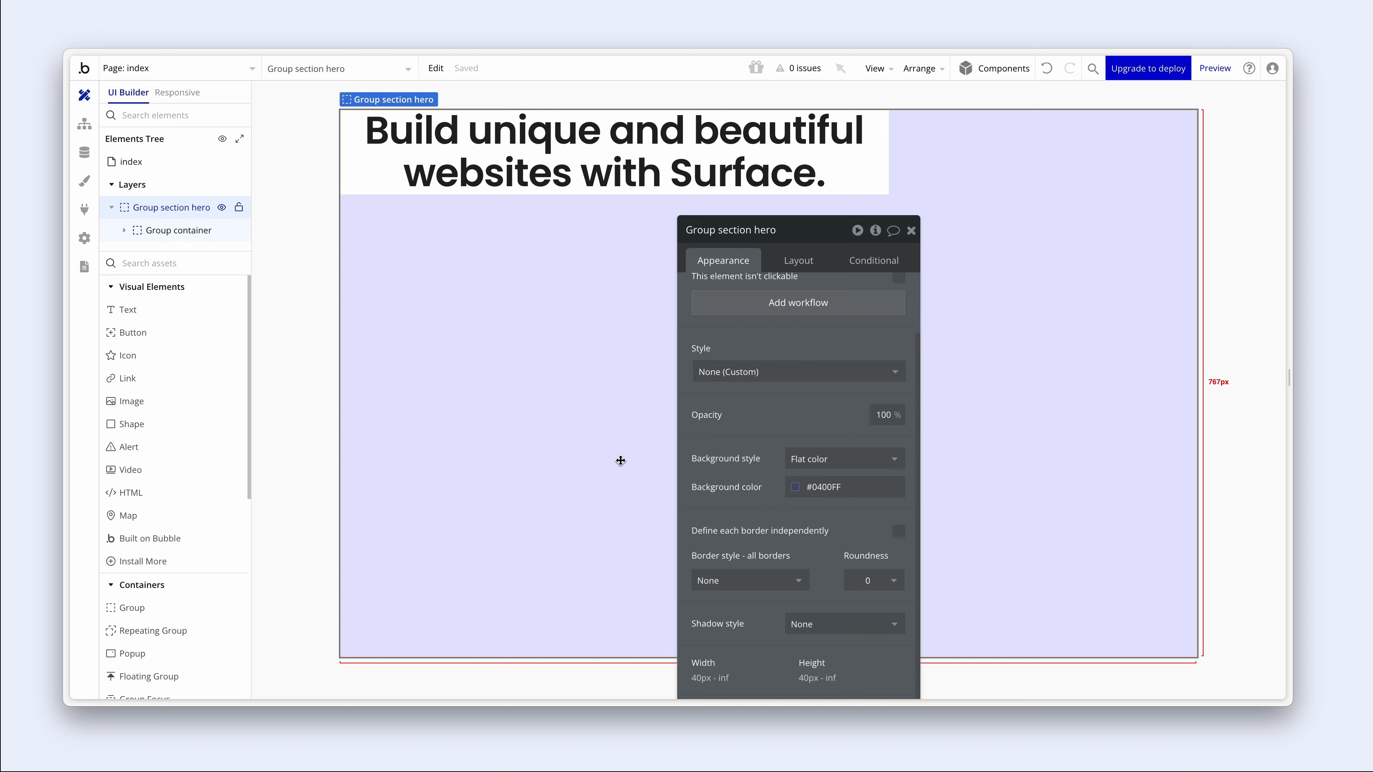
{"action": "left_click", "coordinate": [815, 481]}
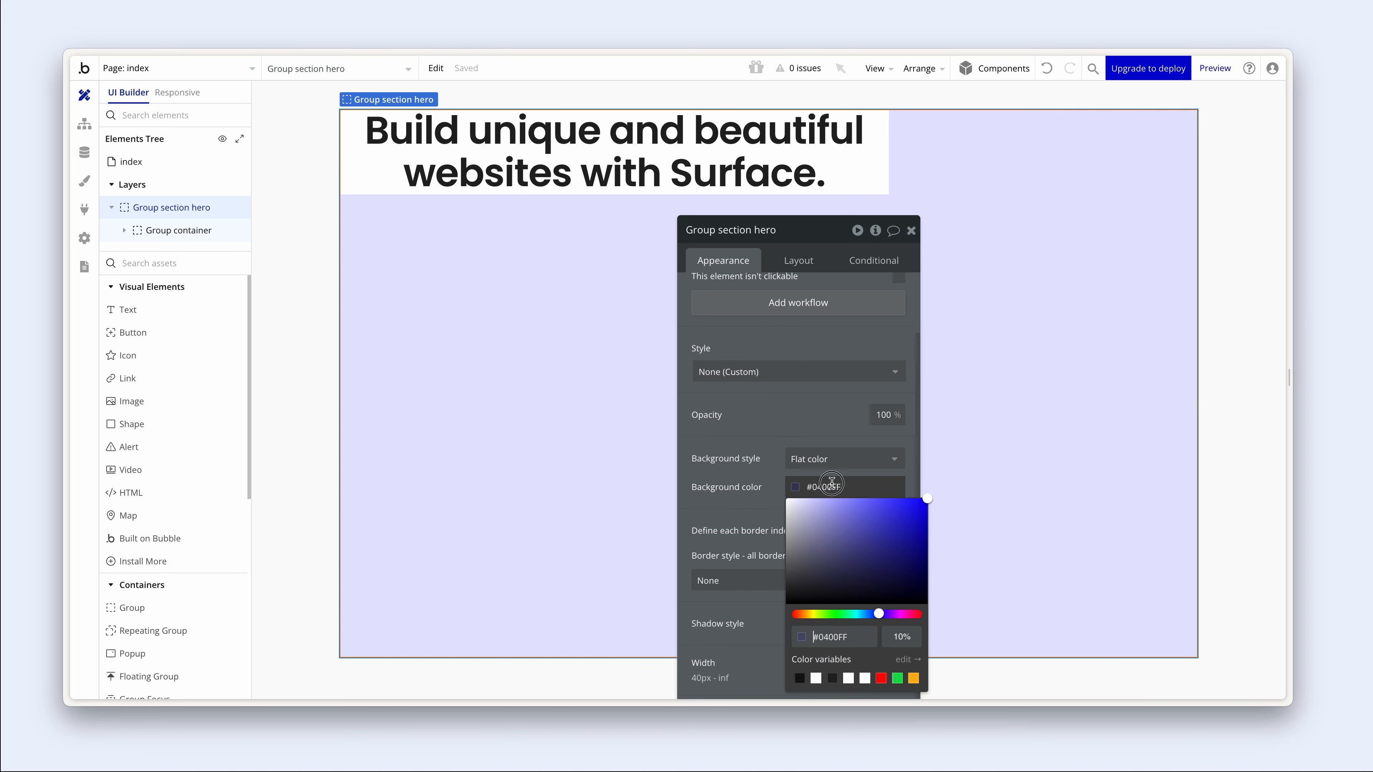
{"action": "left_click_drag", "start_coordinate": [842, 487], "coordinate": [817, 483]}
{"action": "left_click", "coordinate": [703, 448]}
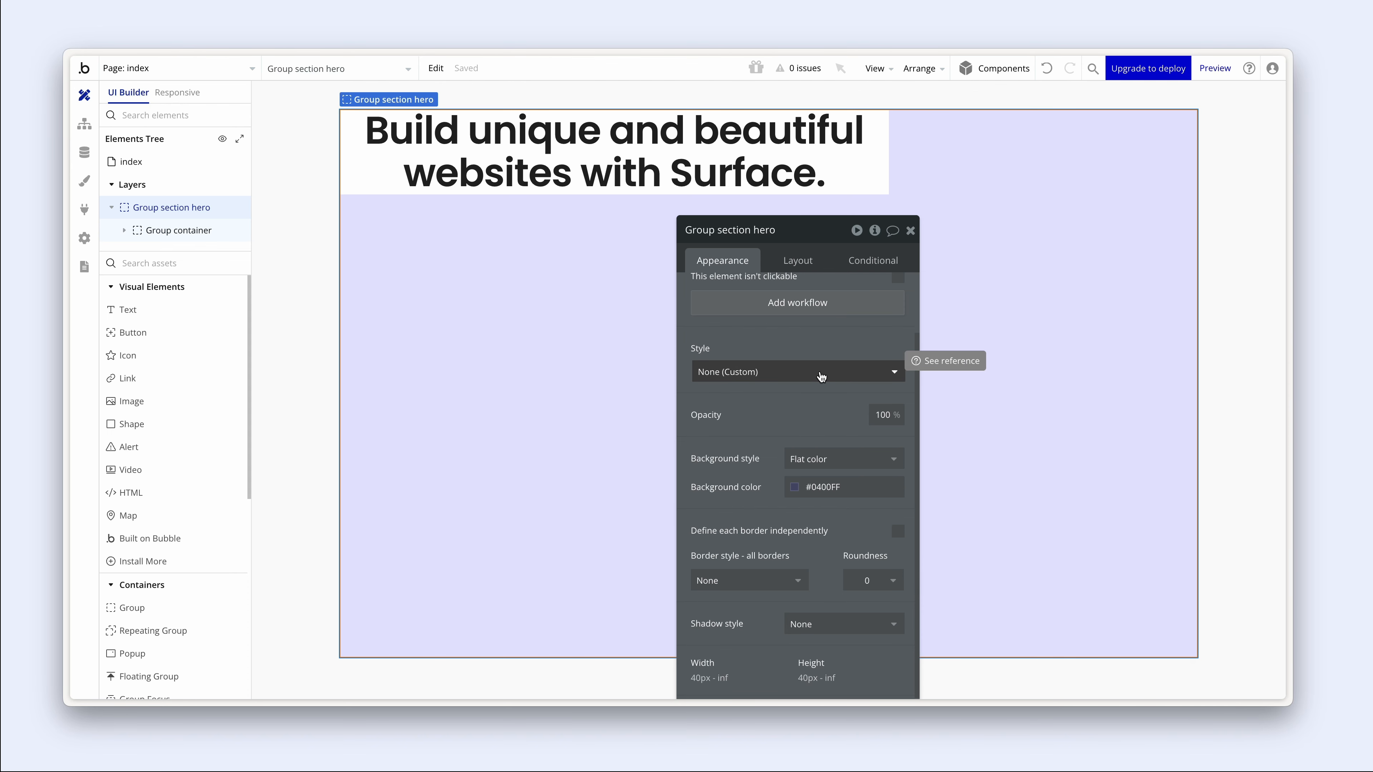
{"action": "left_click", "coordinate": [817, 486]}
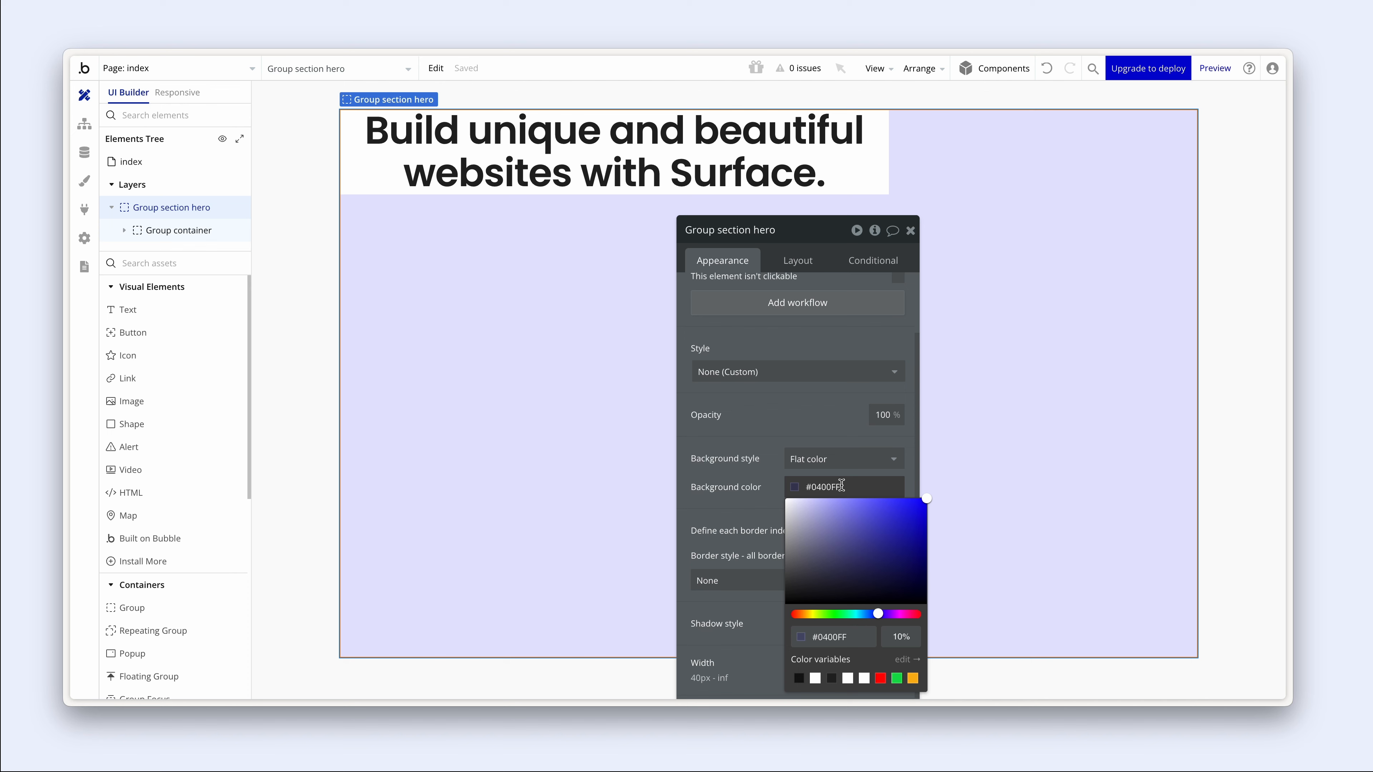
{"action": "left_click_drag", "start_coordinate": [841, 487], "coordinate": [811, 486]}
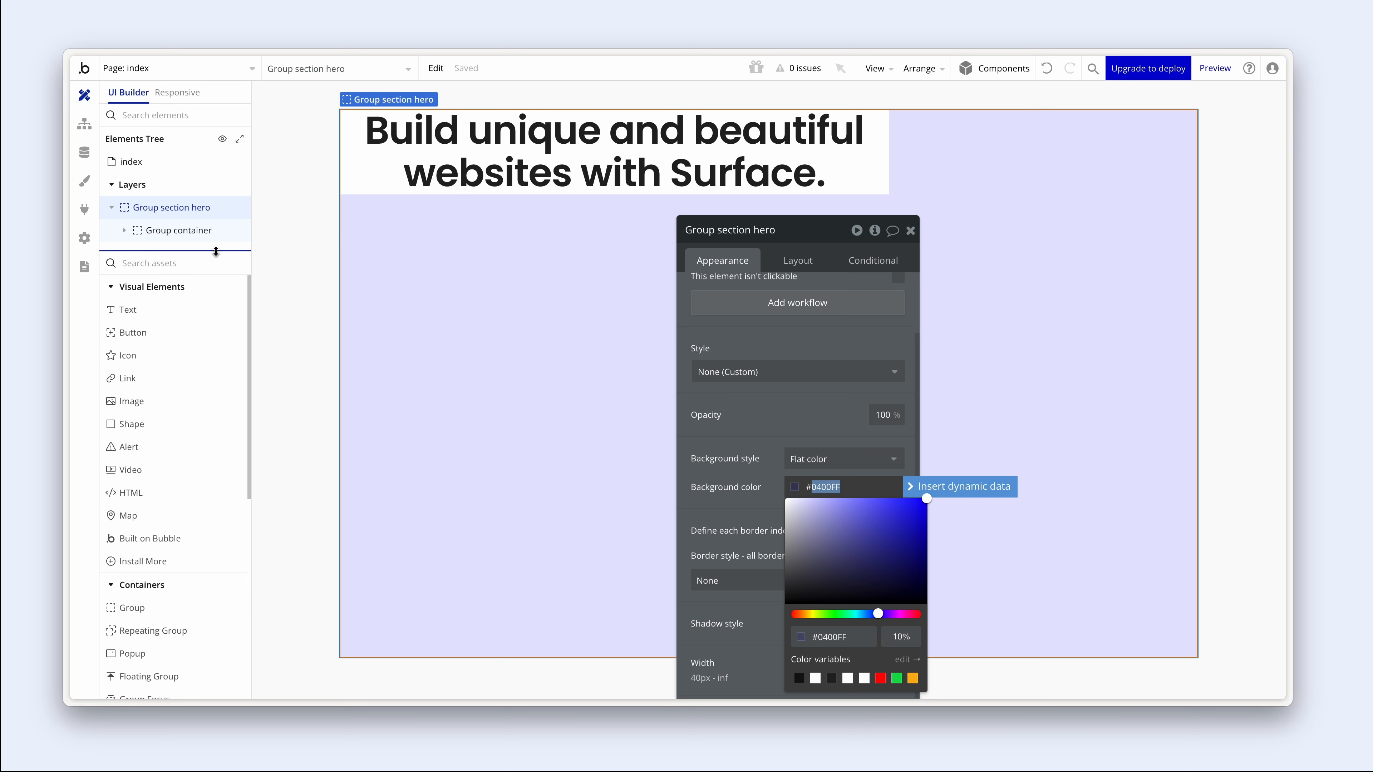
{"action": "left_click_drag", "start_coordinate": [215, 248], "coordinate": [208, 345]}
- Set the container group's background color to #0400FF
{"action": "left_click", "coordinate": [174, 234]}
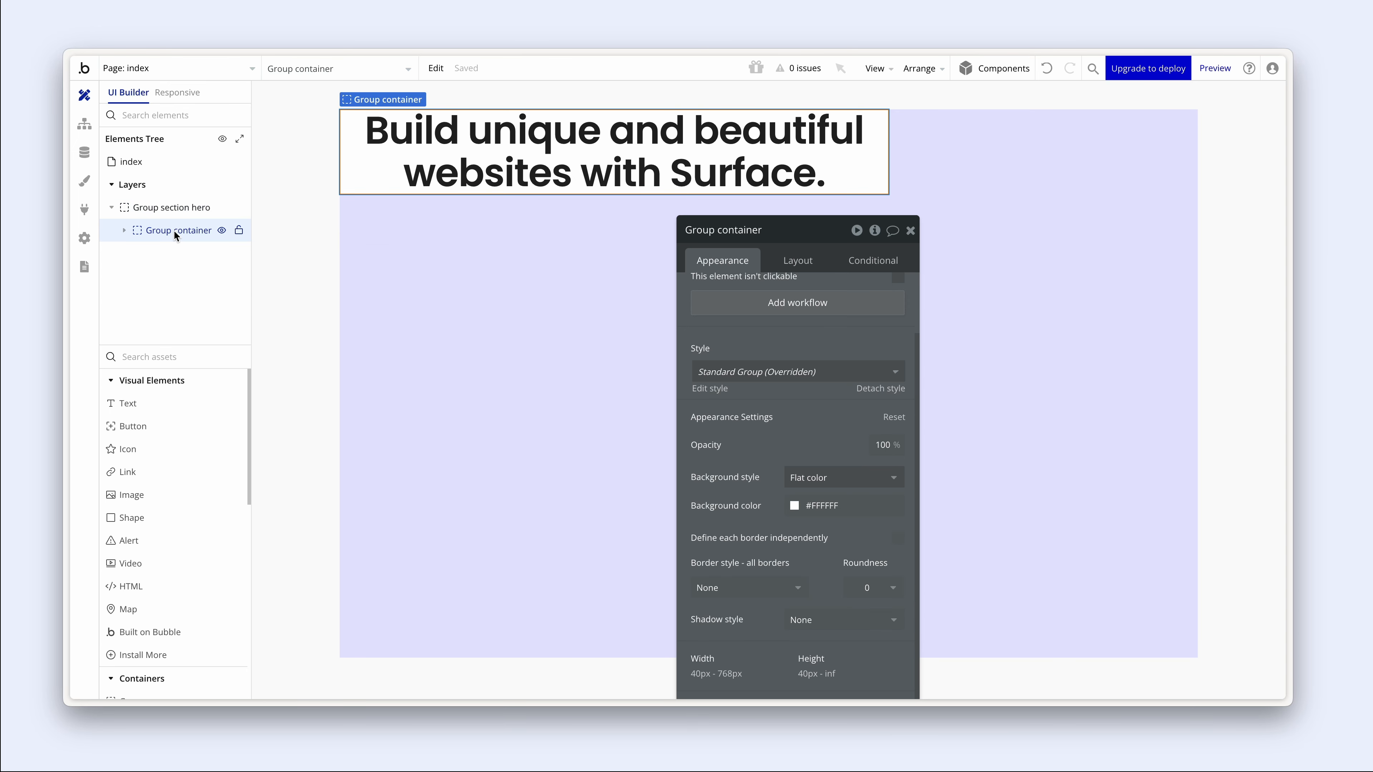
{"action": "left_click", "coordinate": [816, 504]}
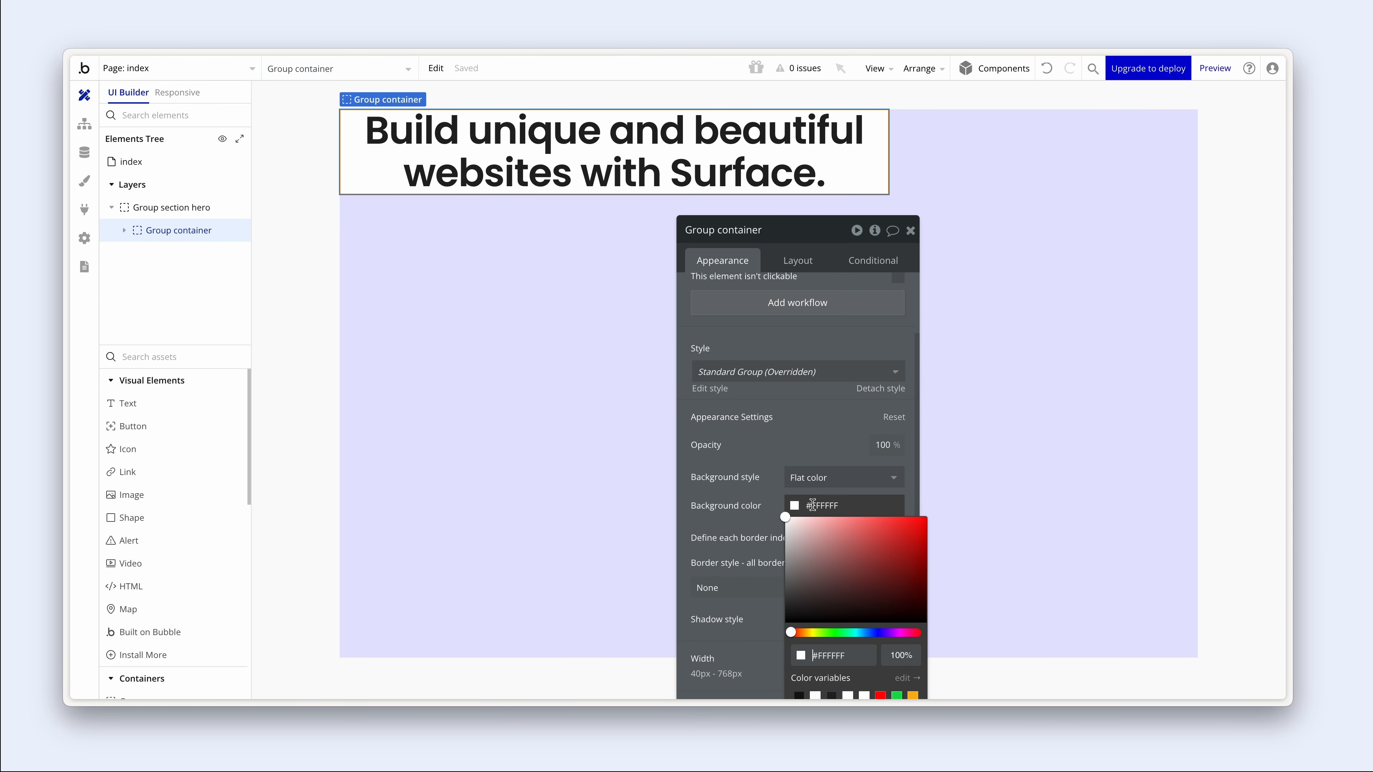
{"action": "double_click", "coordinate": [815, 505]}
{"action": "type", "text": "0400FF"}
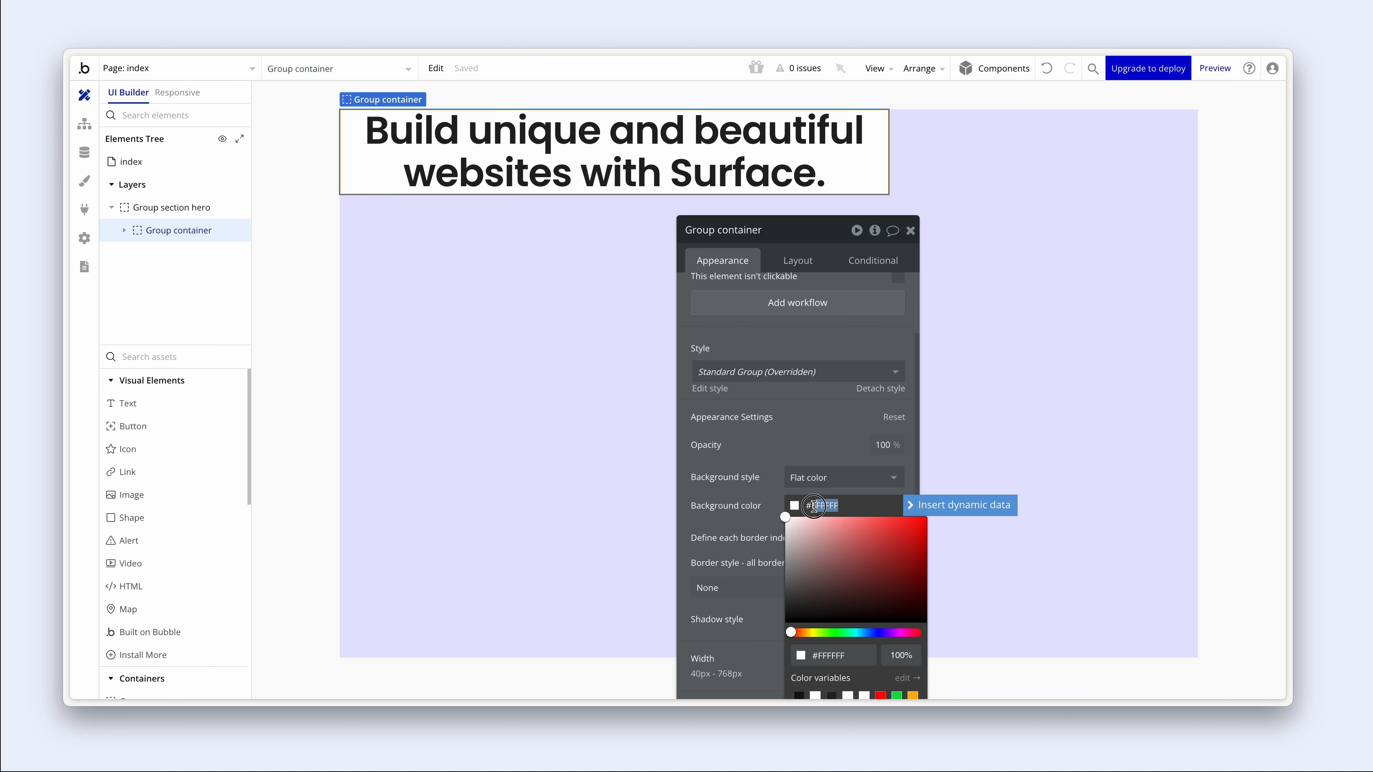
{"action": "left_click", "coordinate": [755, 485]}
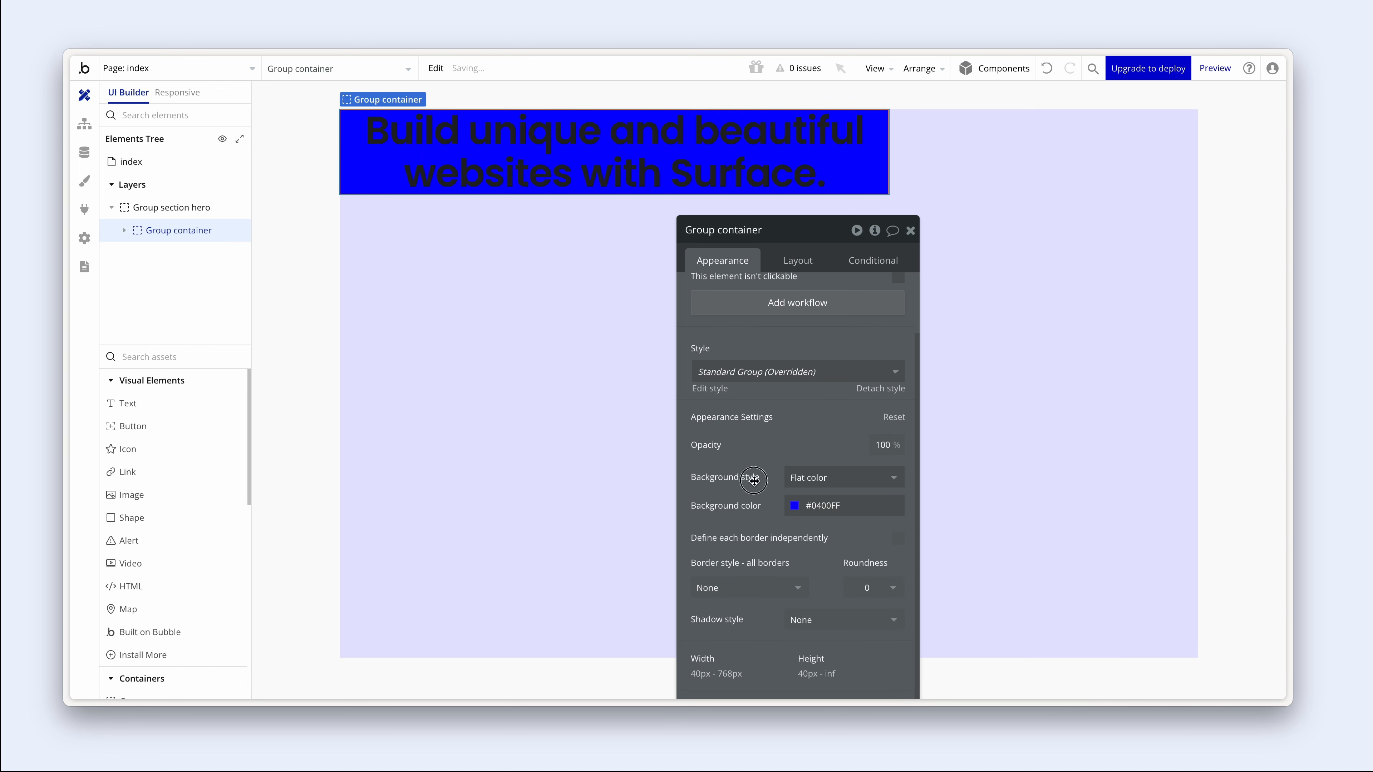
- Set the opacity of the container group's background color to 10%
{"action": "left_click", "coordinate": [793, 504]}
{"action": "left_click_drag", "start_coordinate": [892, 652], "coordinate": [917, 655]}
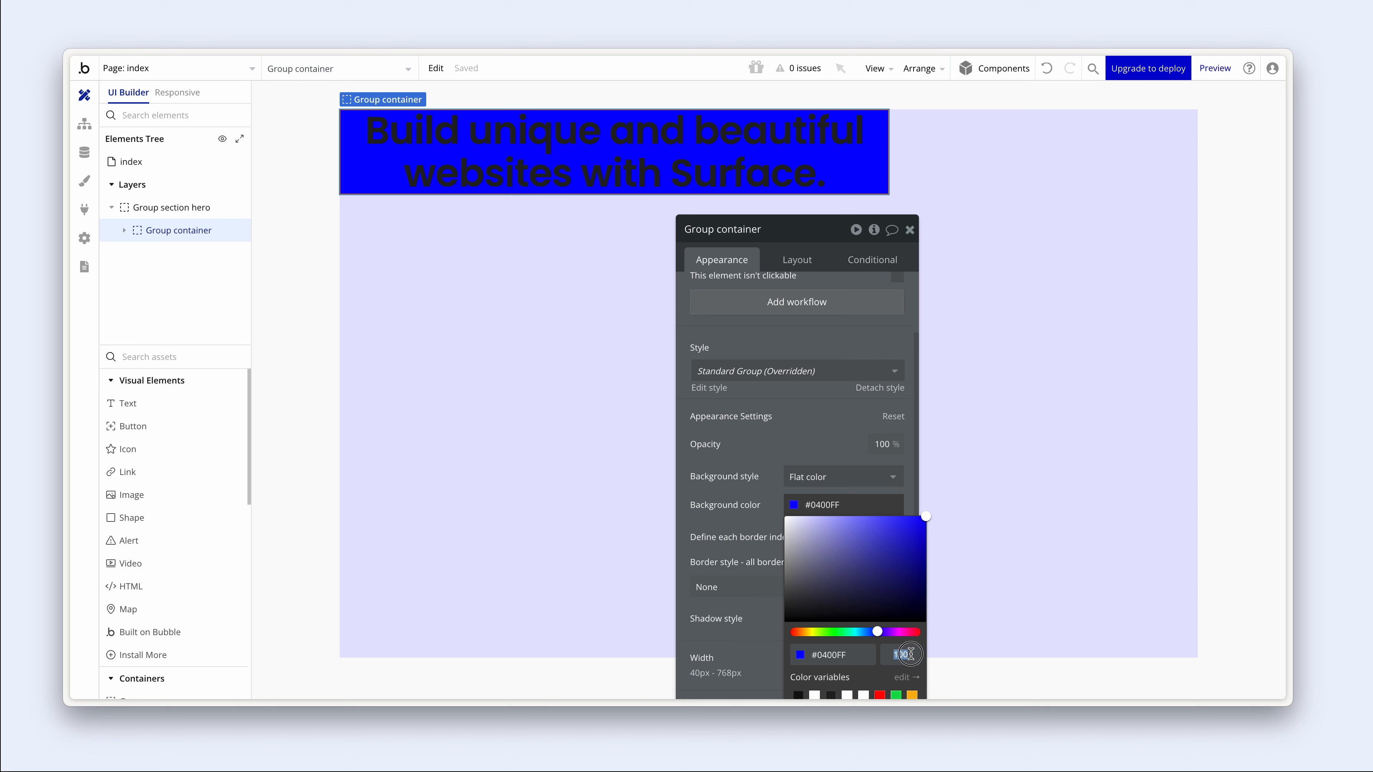
{"action": "type", "text": "10"}
{"action": "key", "text": "Return"}
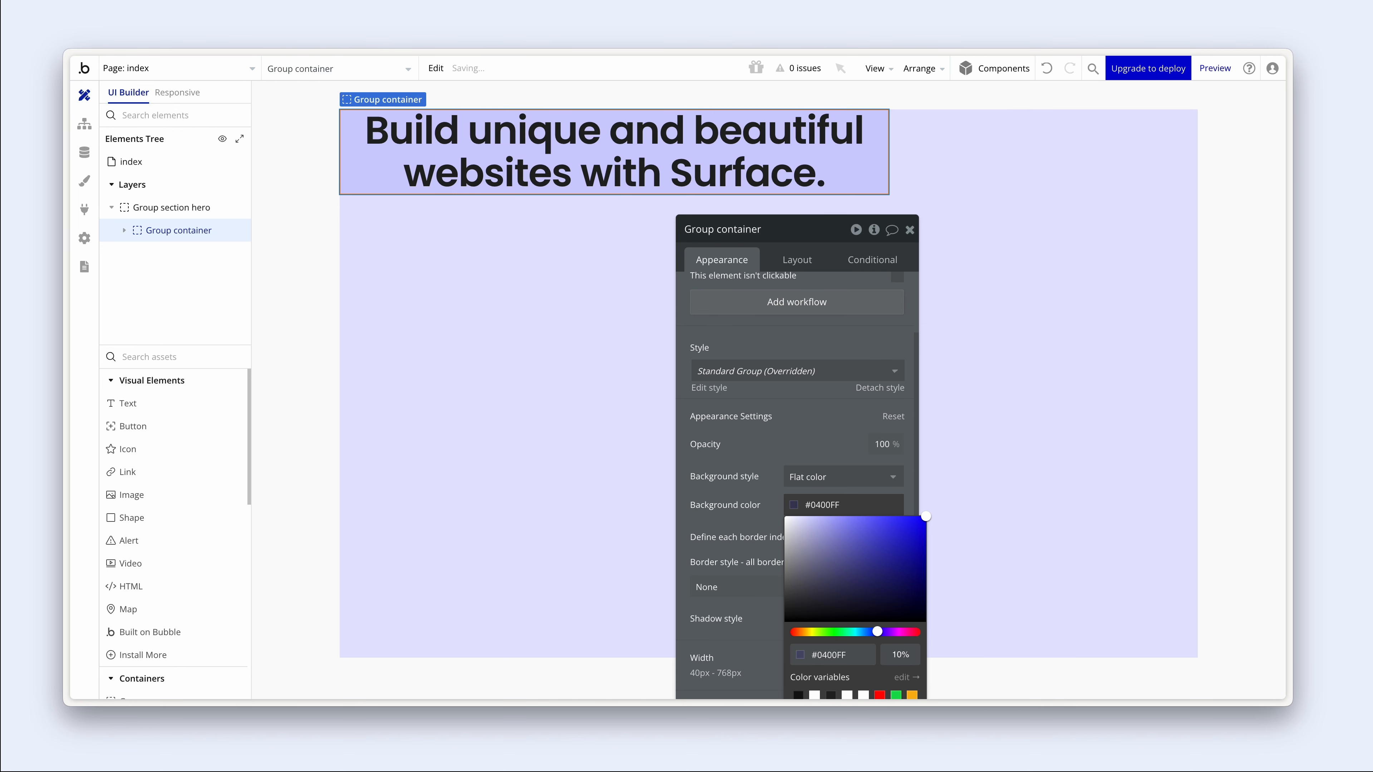
{"action": "left_click", "coordinate": [765, 509]}
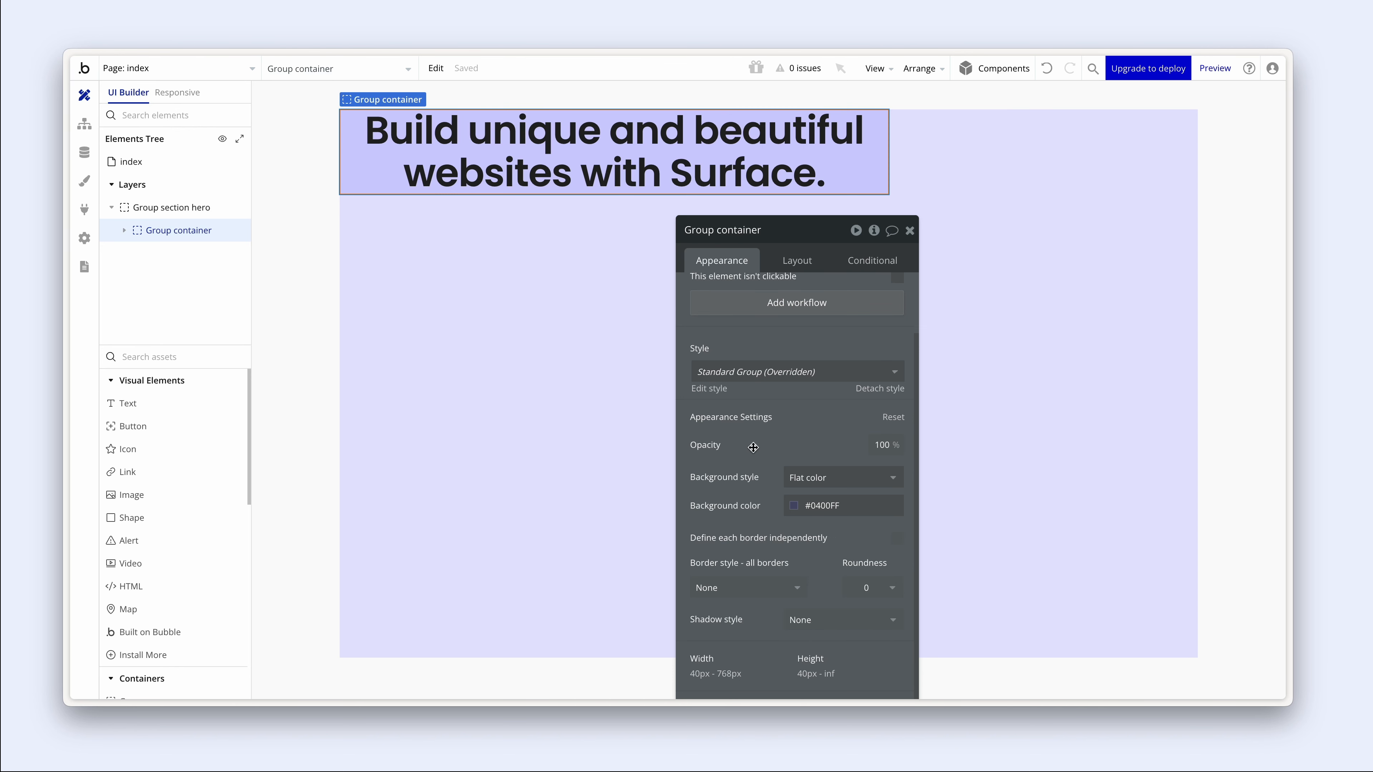
- Center the container group horizontally within the hero section
{"action": "left_click_drag", "start_coordinate": [766, 447], "coordinate": [911, 495]}
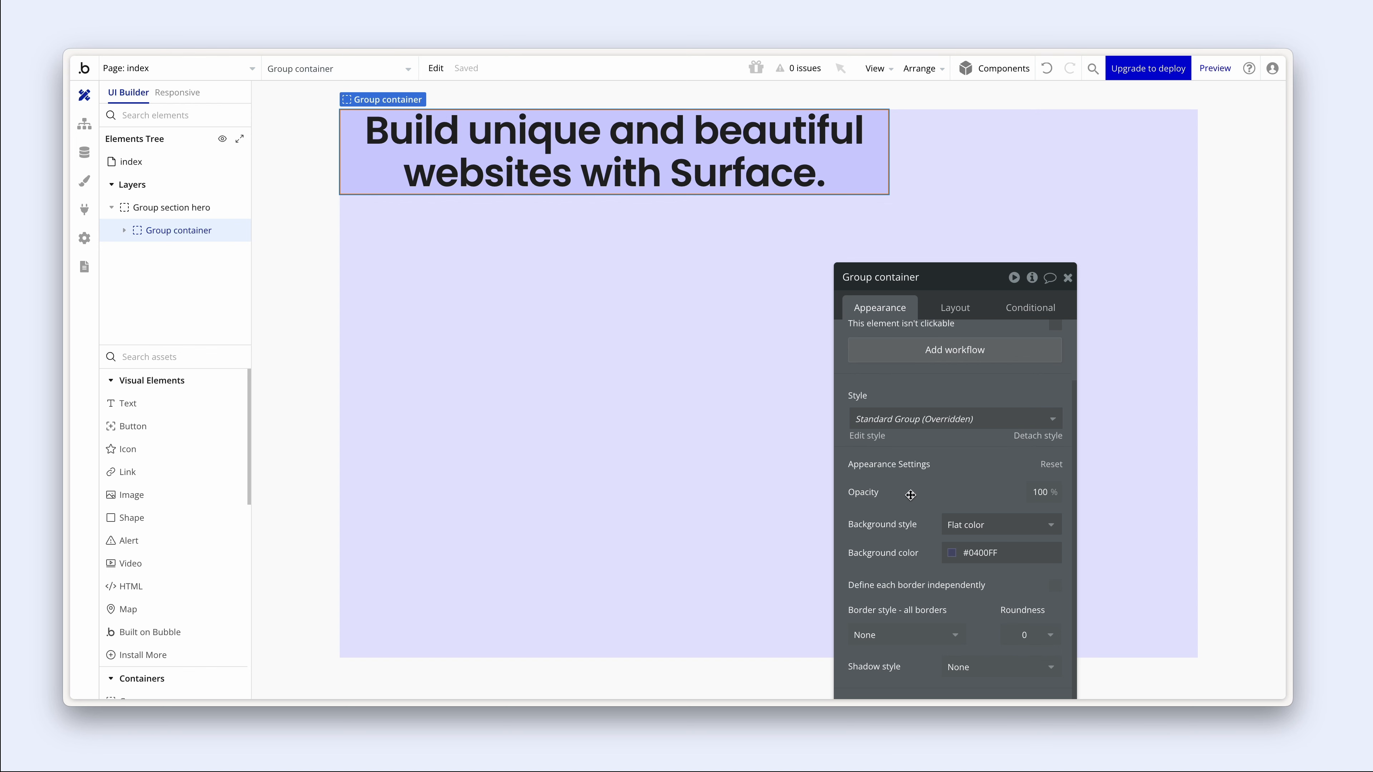
{"action": "left_click_drag", "start_coordinate": [912, 472], "coordinate": [874, 464]}
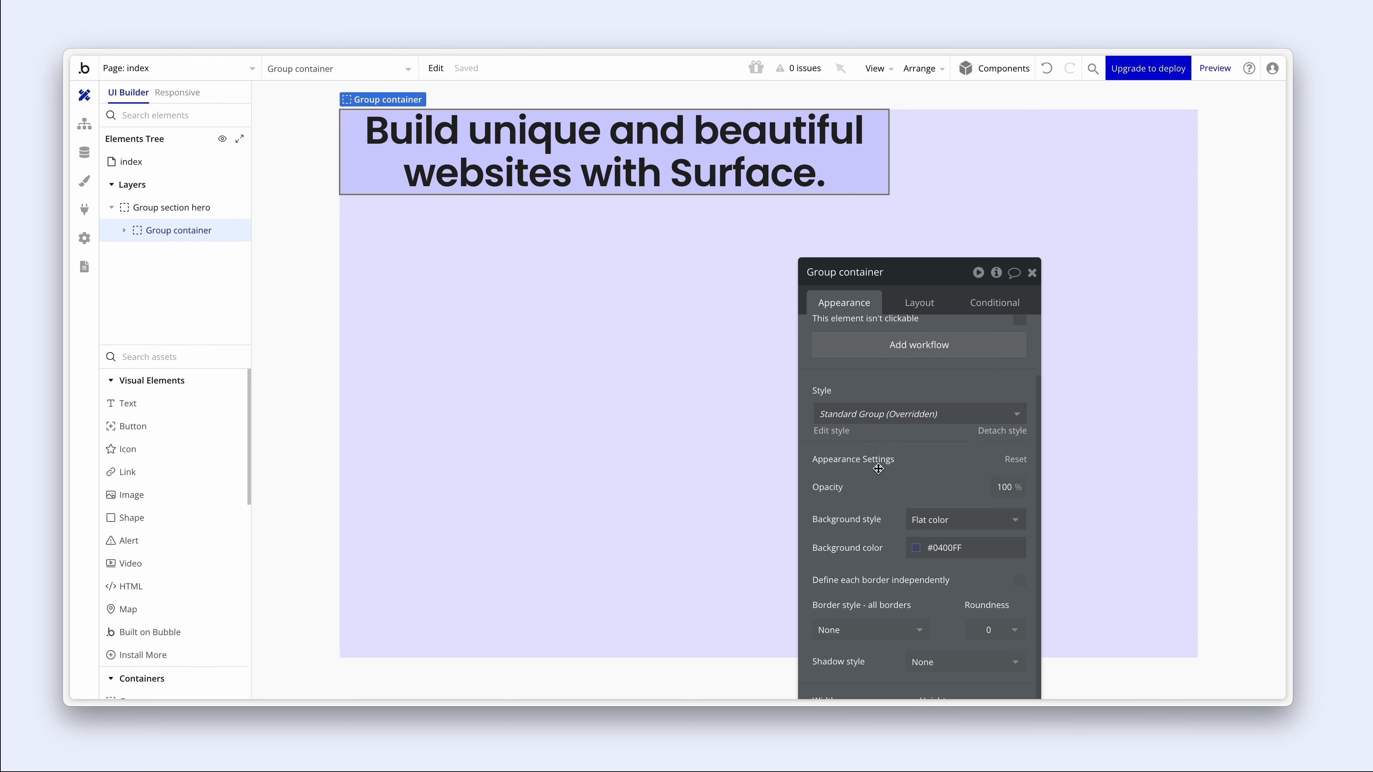
{"action": "left_click", "coordinate": [912, 303]}
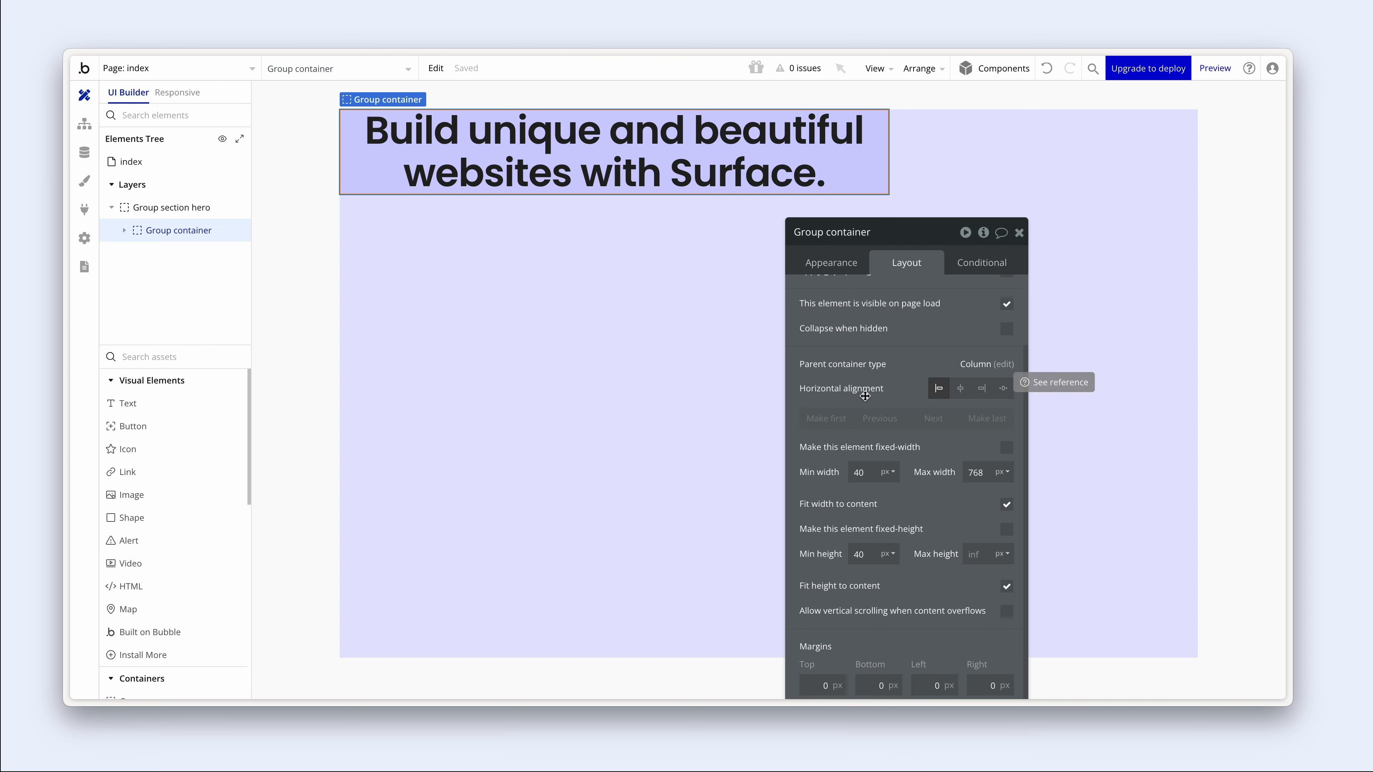
{"action": "left_click", "coordinate": [960, 389]}
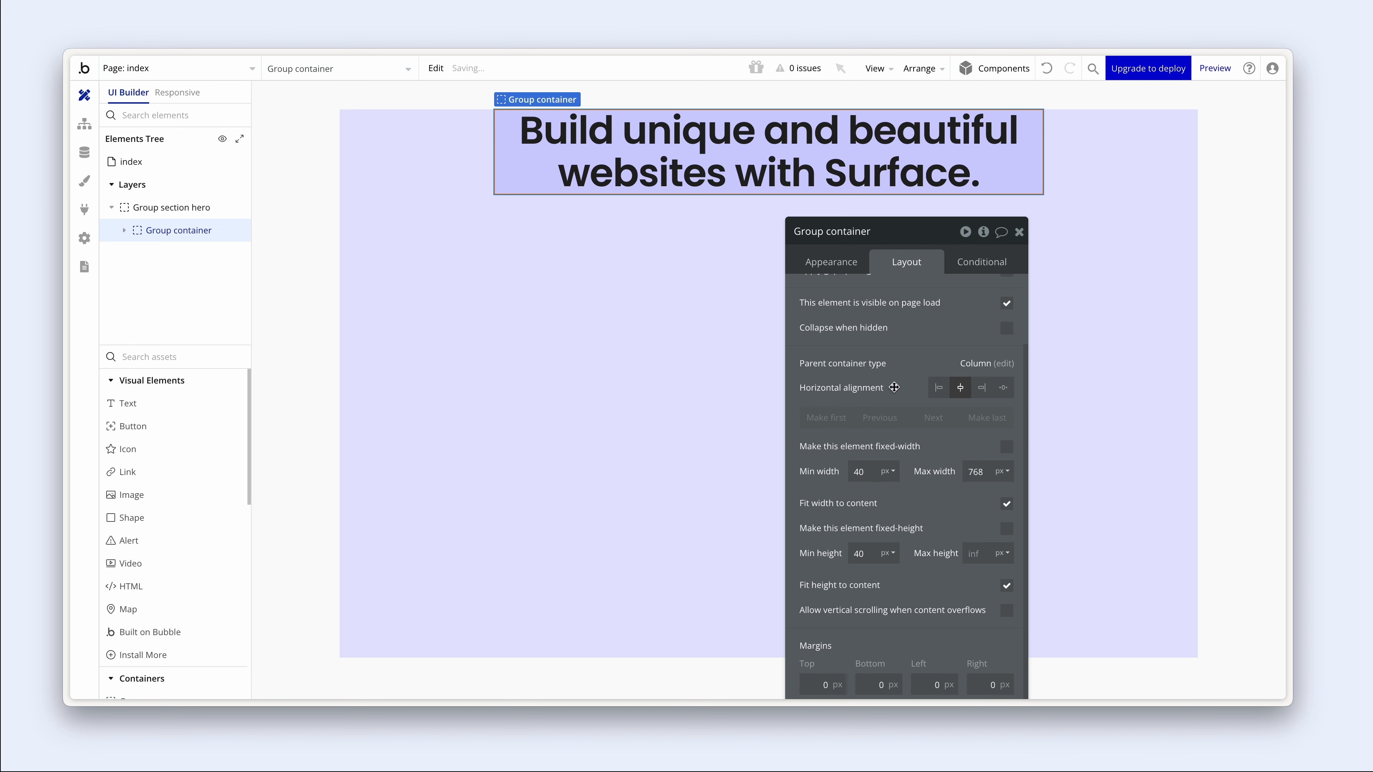
{"action": "left_click_drag", "start_coordinate": [882, 372], "coordinate": [883, 388]}
- Copy the description paragraph below the headline from the finished Surface landing page
{"action": "scroll", "coordinate": [883, 387], "scroll_direction": "up", "scroll_amount": 3}
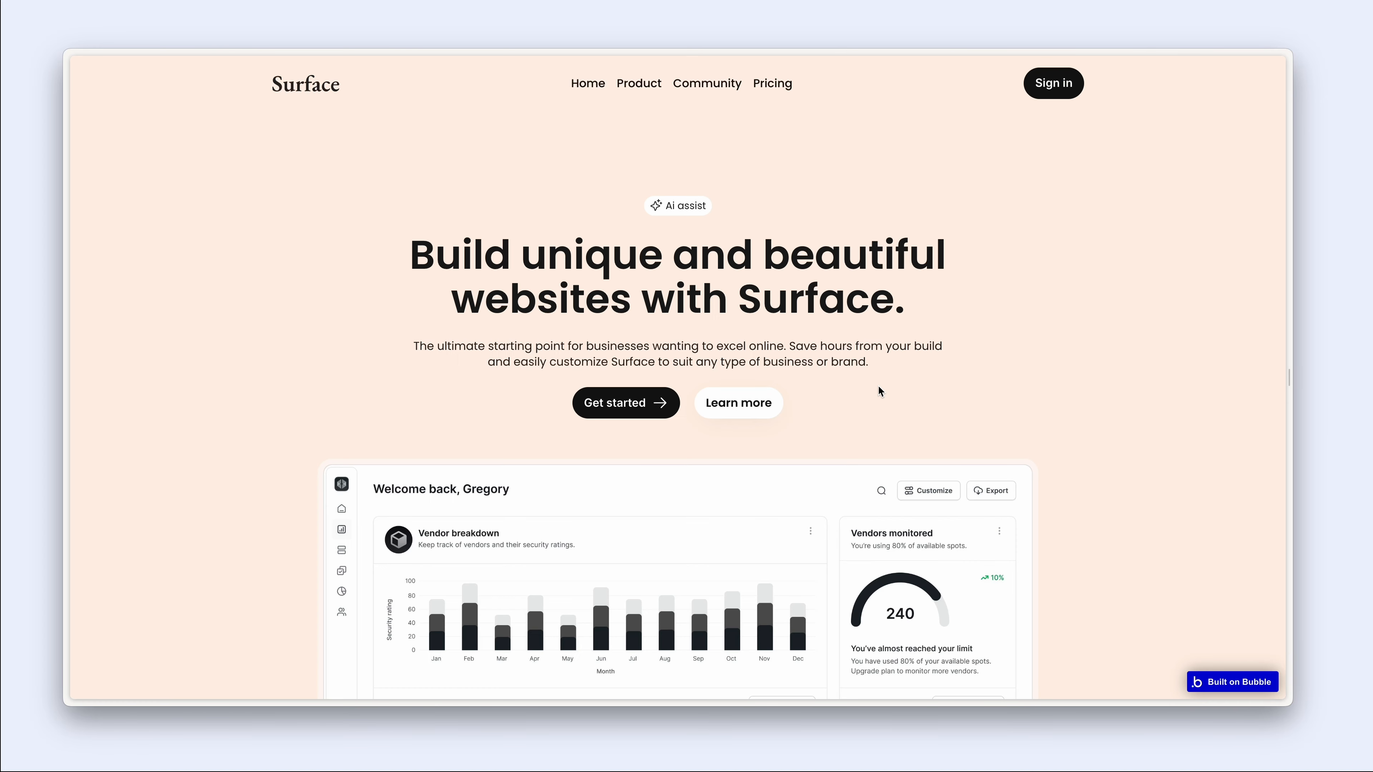
{"action": "left_click_drag", "start_coordinate": [419, 348], "coordinate": [878, 374]}
{"action": "key", "text": "super+c"}
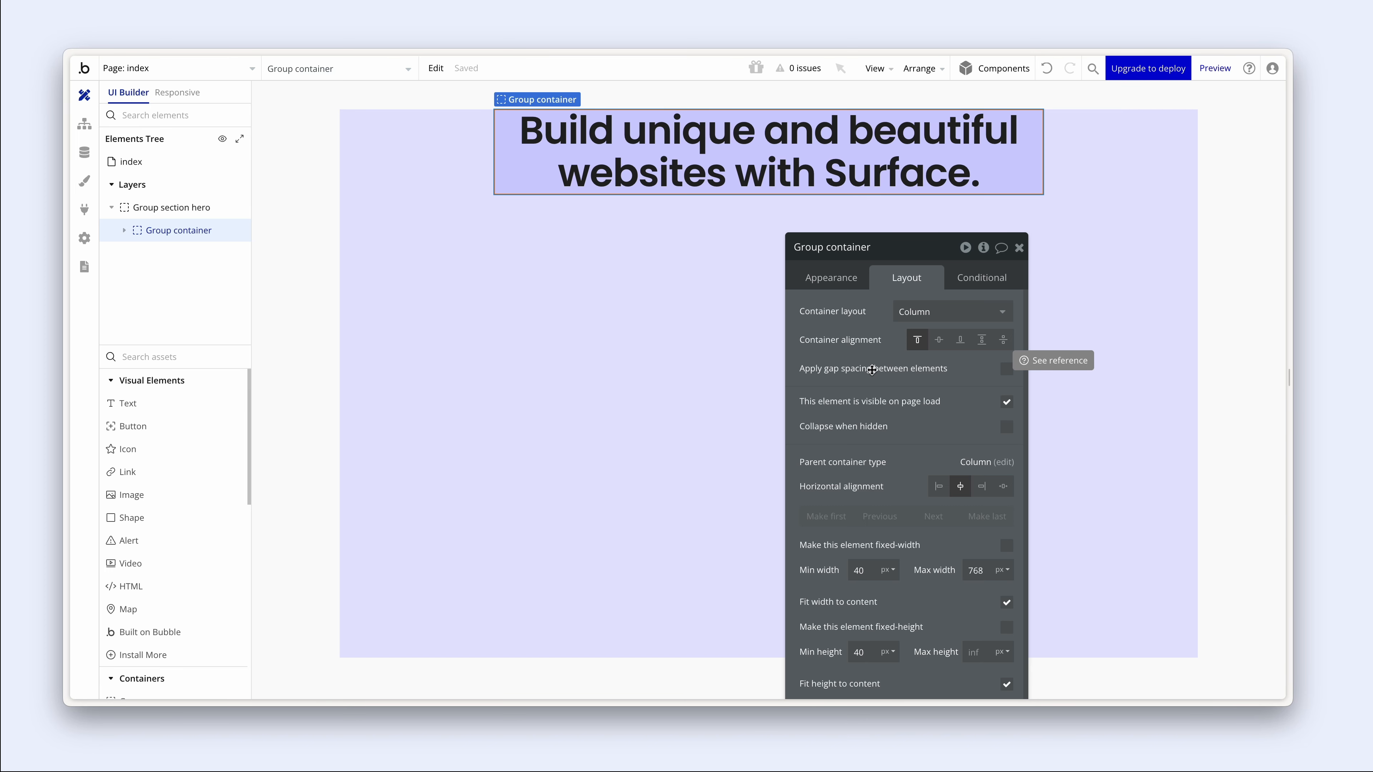
{"action": "left_click", "coordinate": [160, 407]}
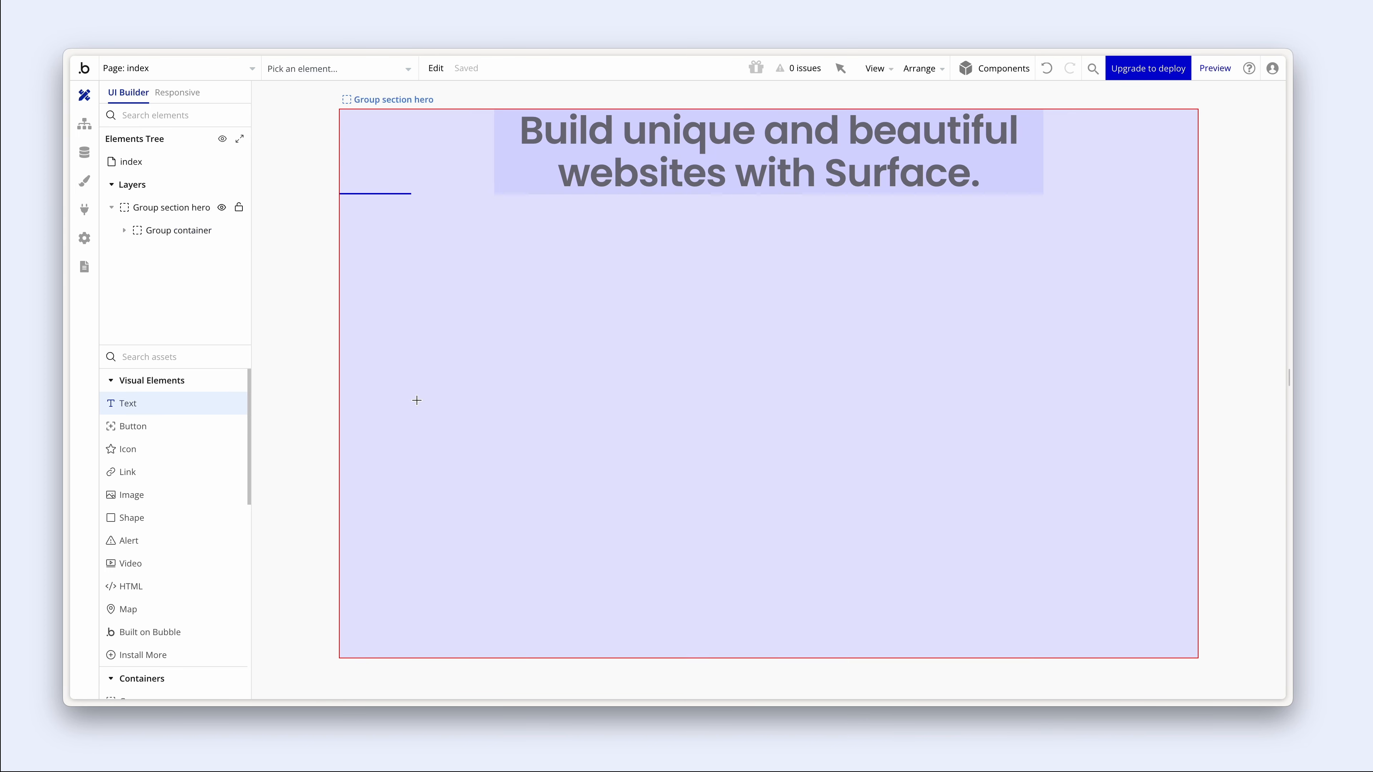
{"action": "left_click", "coordinate": [539, 174]}
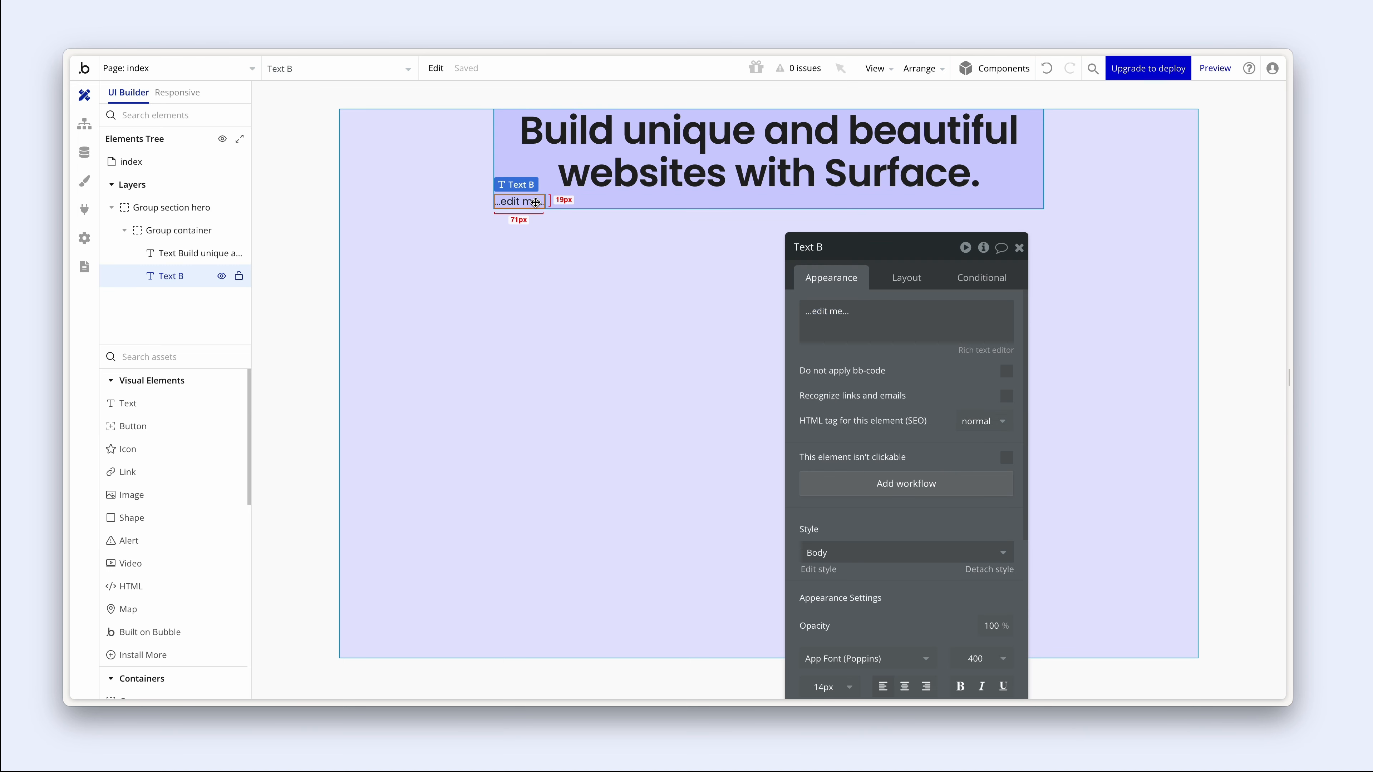
{"action": "key", "text": "Delete"}
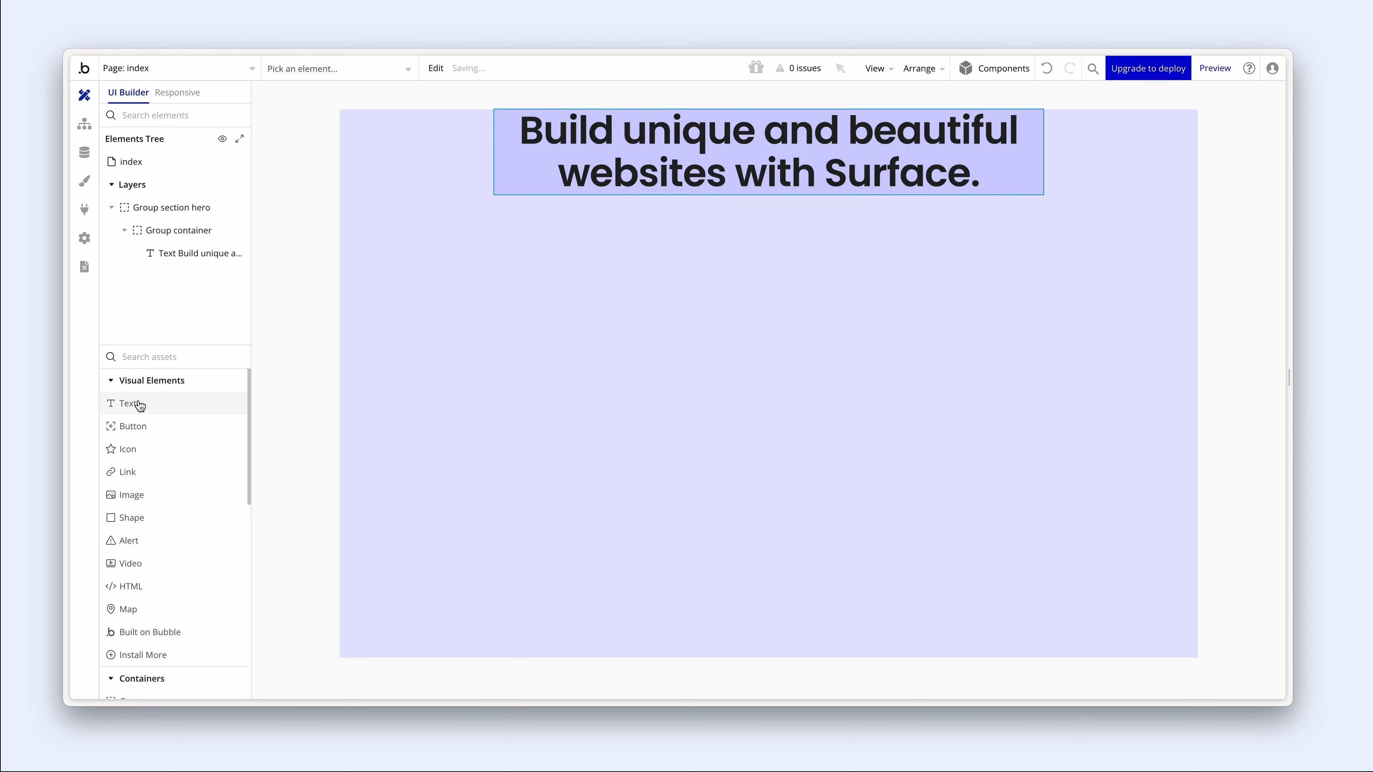
- Add a text element below the heading inside the container group and paste the copied description paragraph into it
{"action": "left_click_drag", "start_coordinate": [136, 408], "coordinate": [151, 265]}
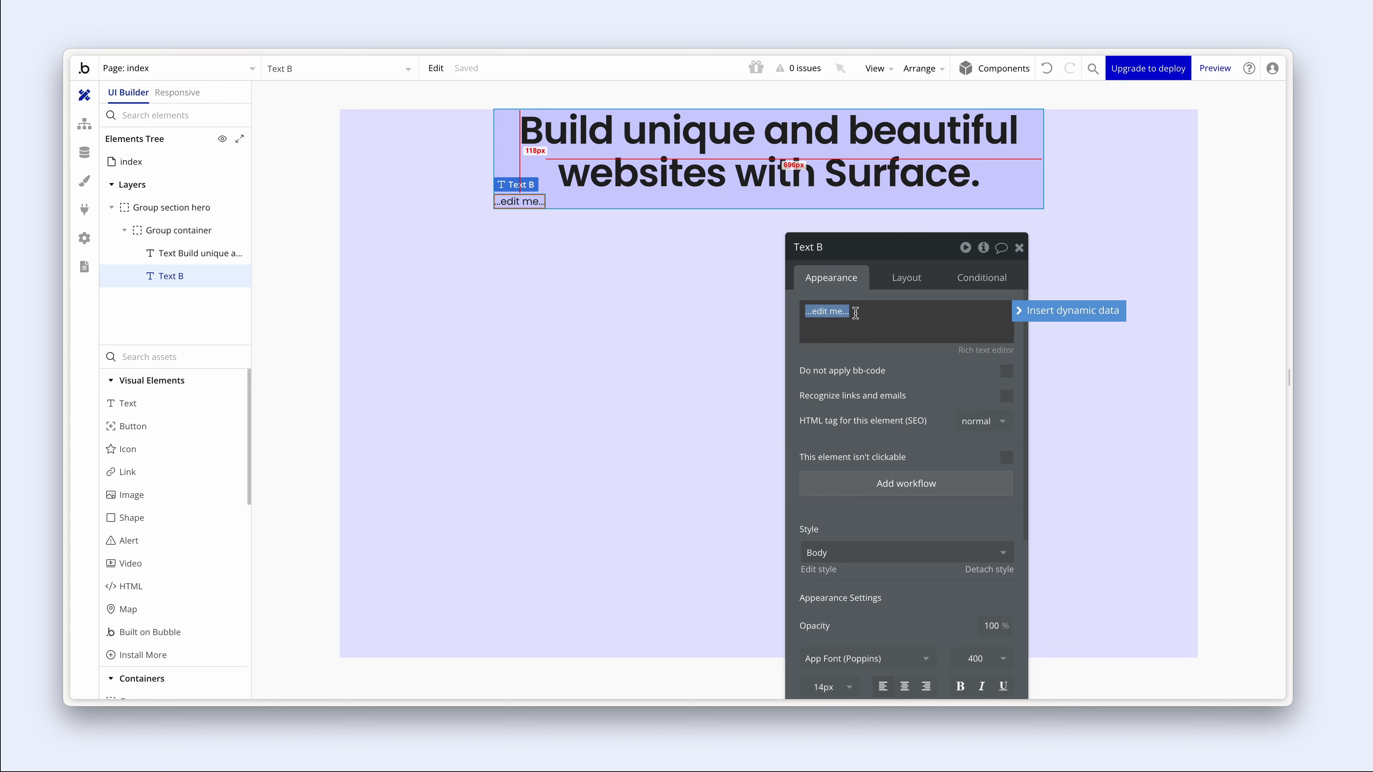
{"action": "key", "text": "super+v"}
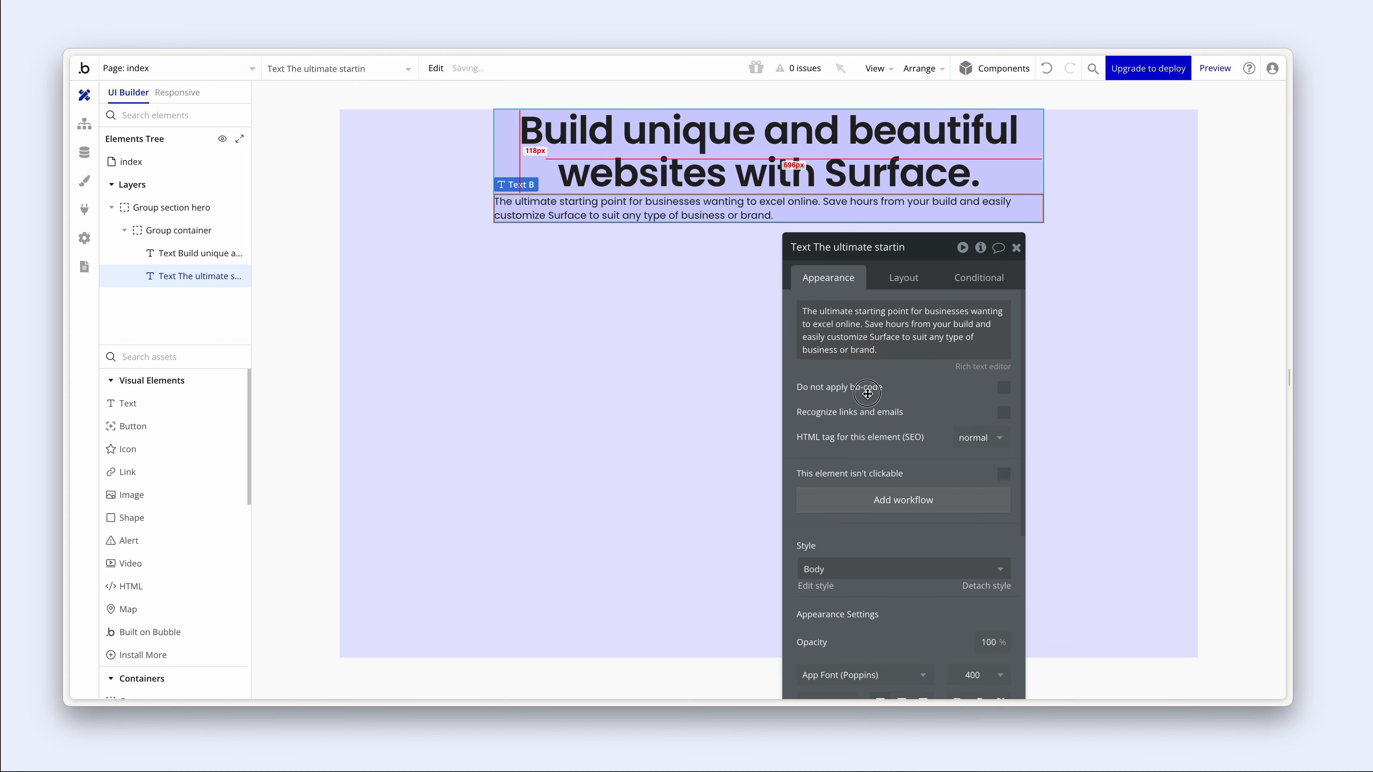
{"action": "left_click_drag", "start_coordinate": [703, 429], "coordinate": [926, 373]}
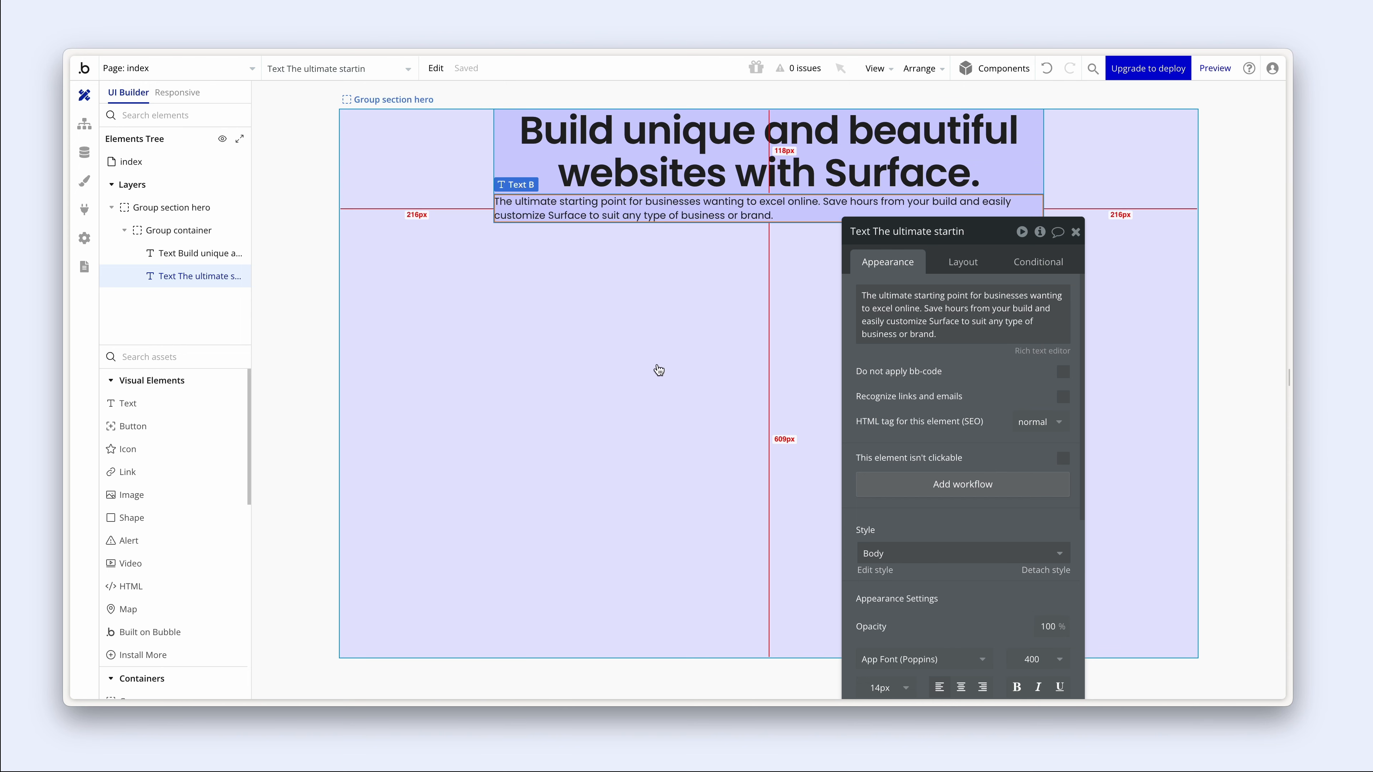
- Check the heading on the finished Surface page, and set the Body text style to font size 16 px and weight 500
{"action": "key", "text": "alt+Tab"}
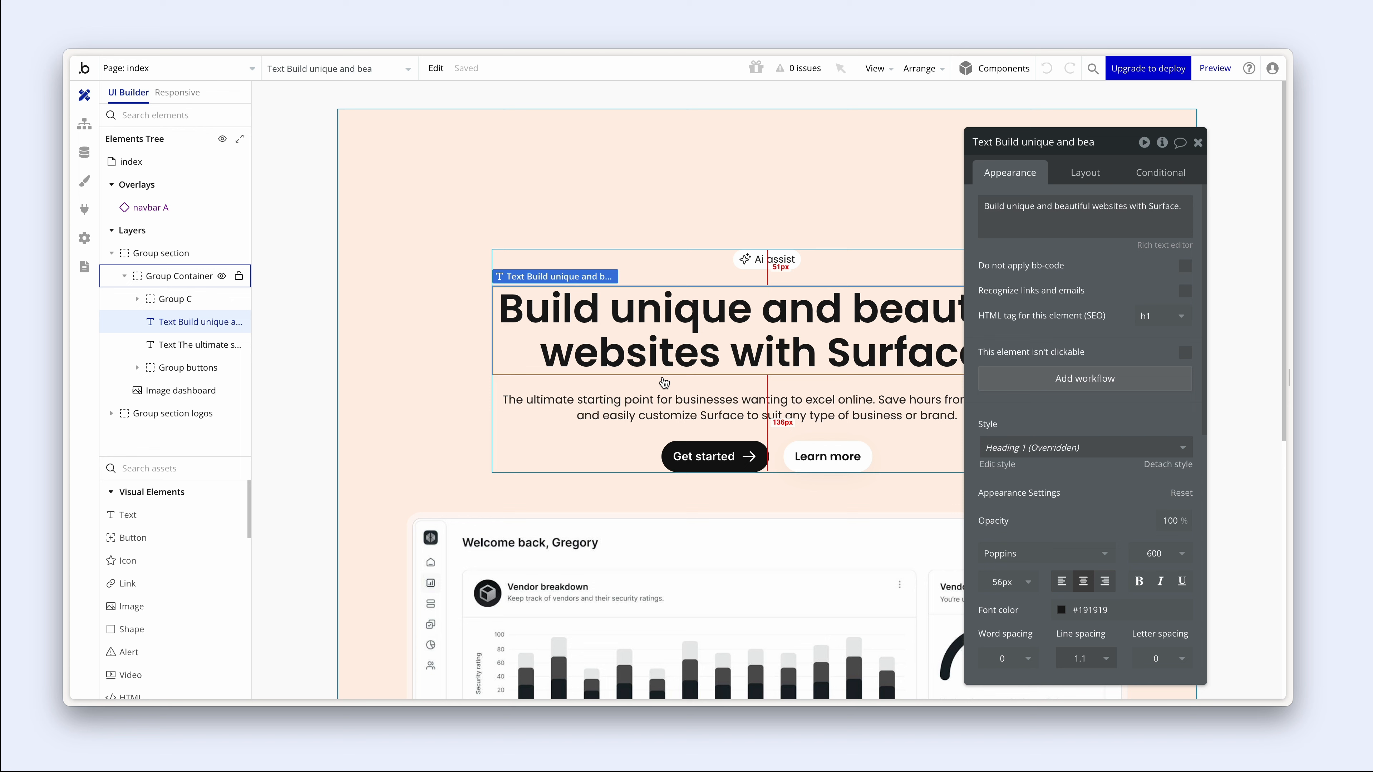
{"action": "scroll", "coordinate": [996, 439], "scroll_direction": "down", "scroll_amount": 3}
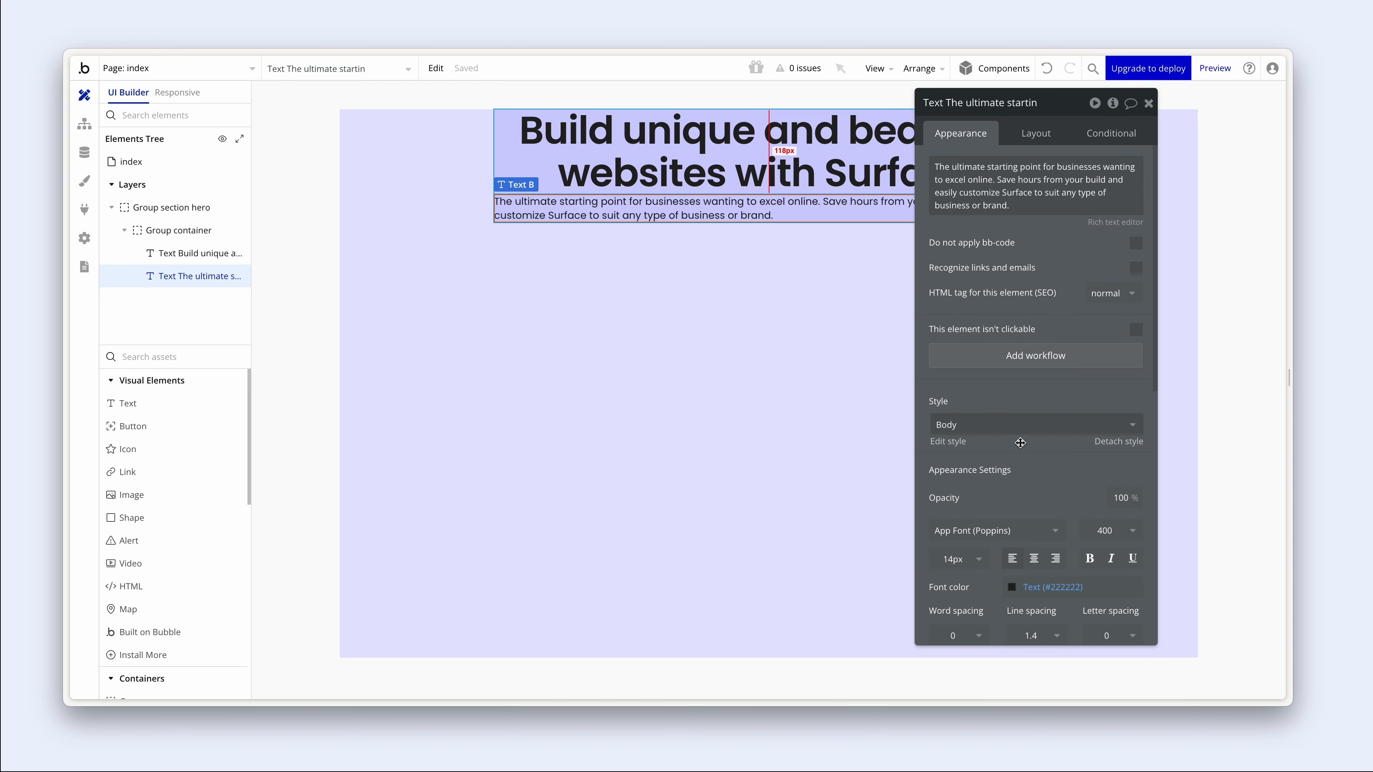
{"action": "left_click", "coordinate": [951, 442]}
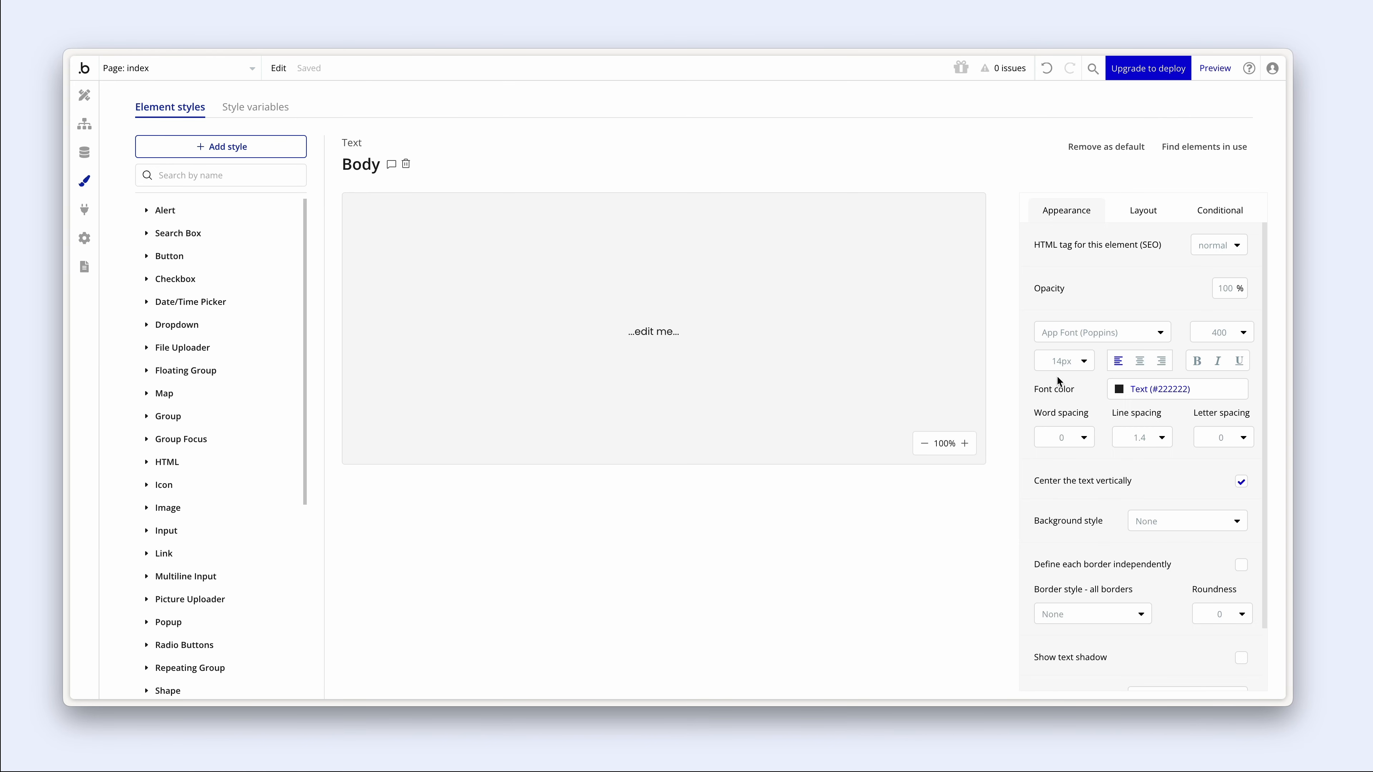
{"action": "left_click", "coordinate": [1068, 362]}
{"action": "type", "text": "6"}
{"action": "key", "text": "Return"}
{"action": "left_click", "coordinate": [1219, 333]}
{"action": "left_click", "coordinate": [1221, 463]}
{"action": "left_click", "coordinate": [83, 95]}
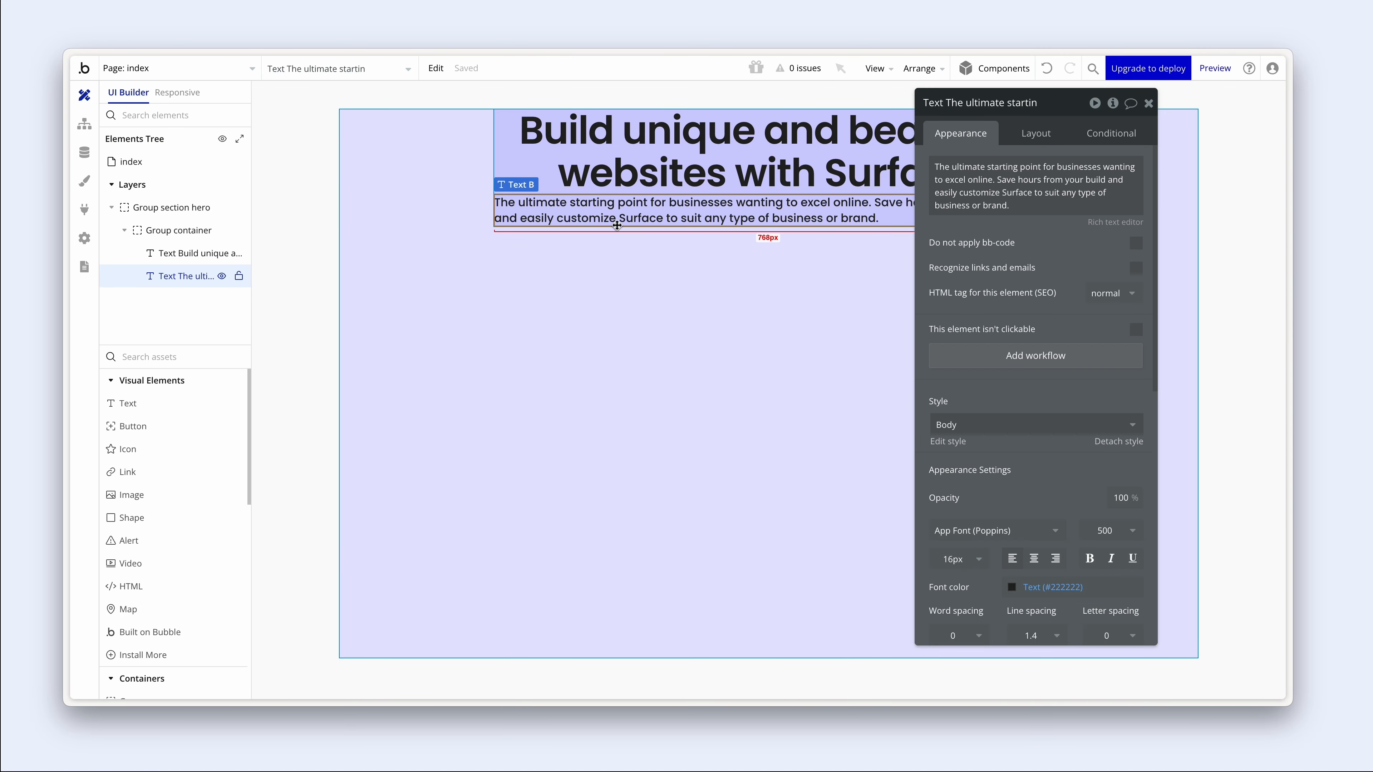
- Center-align the text of the description paragraph below the headline
{"action": "scroll", "coordinate": [991, 475], "scroll_direction": "down", "scroll_amount": 2}
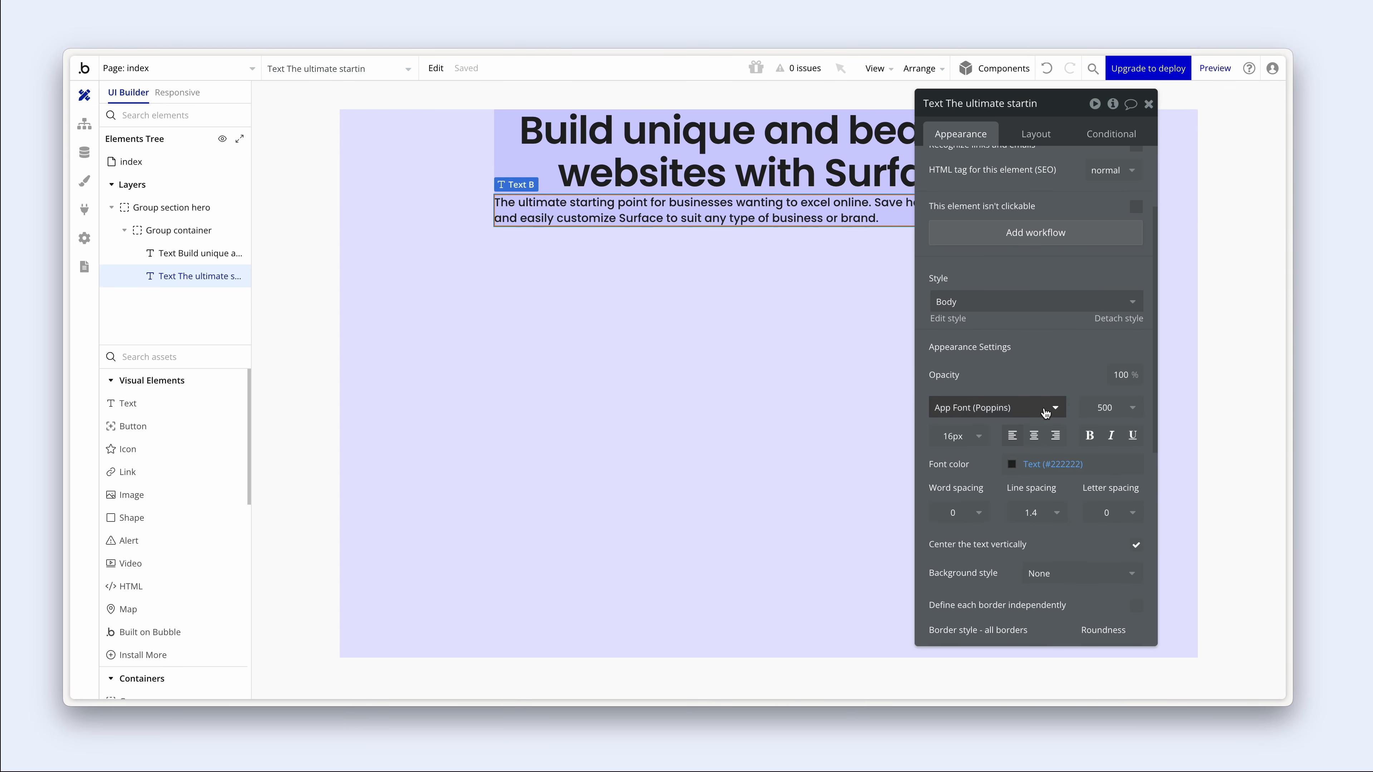
{"action": "left_click", "coordinate": [1034, 436]}
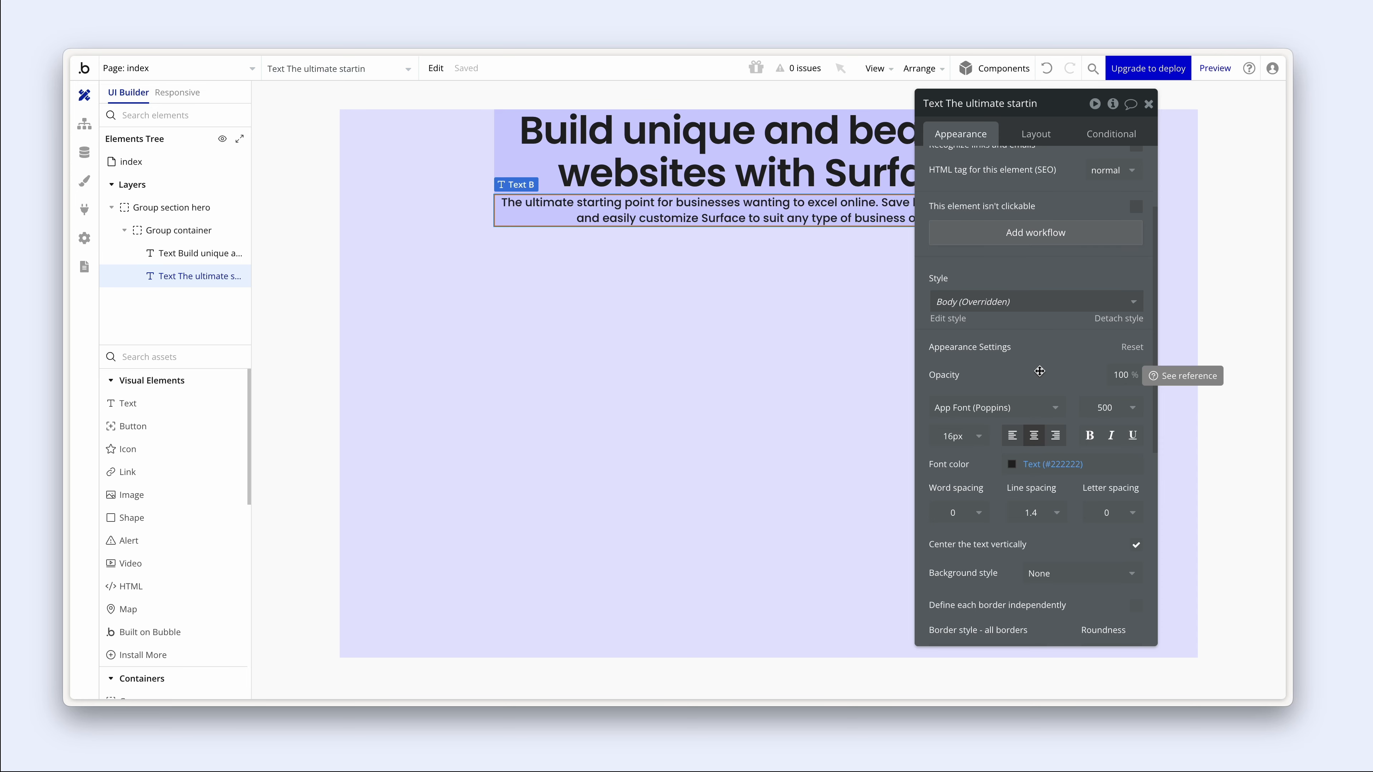
{"action": "left_click_drag", "start_coordinate": [1038, 370], "coordinate": [1097, 375]}
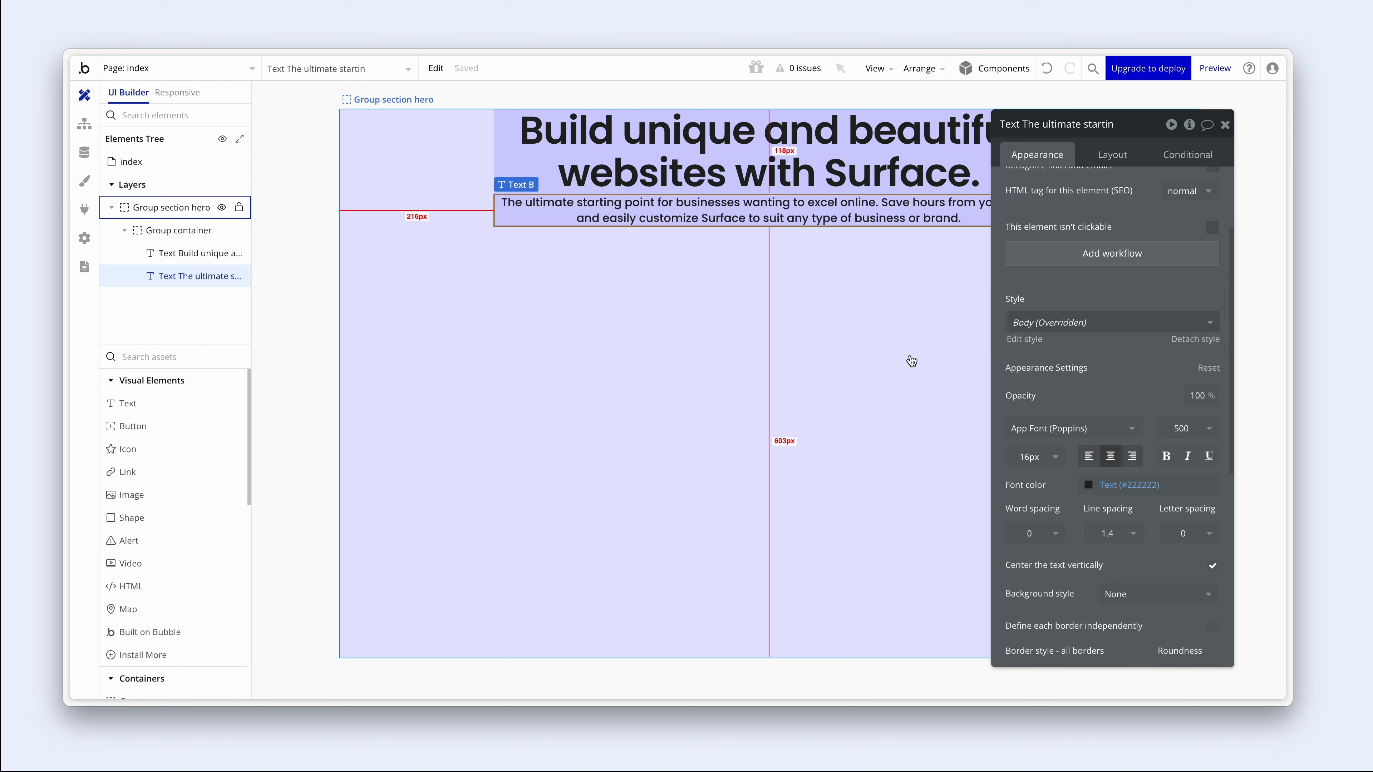
- Apply gap spacing between the elements of the container group with a row gap of 24 px
{"action": "left_click", "coordinate": [165, 230]}
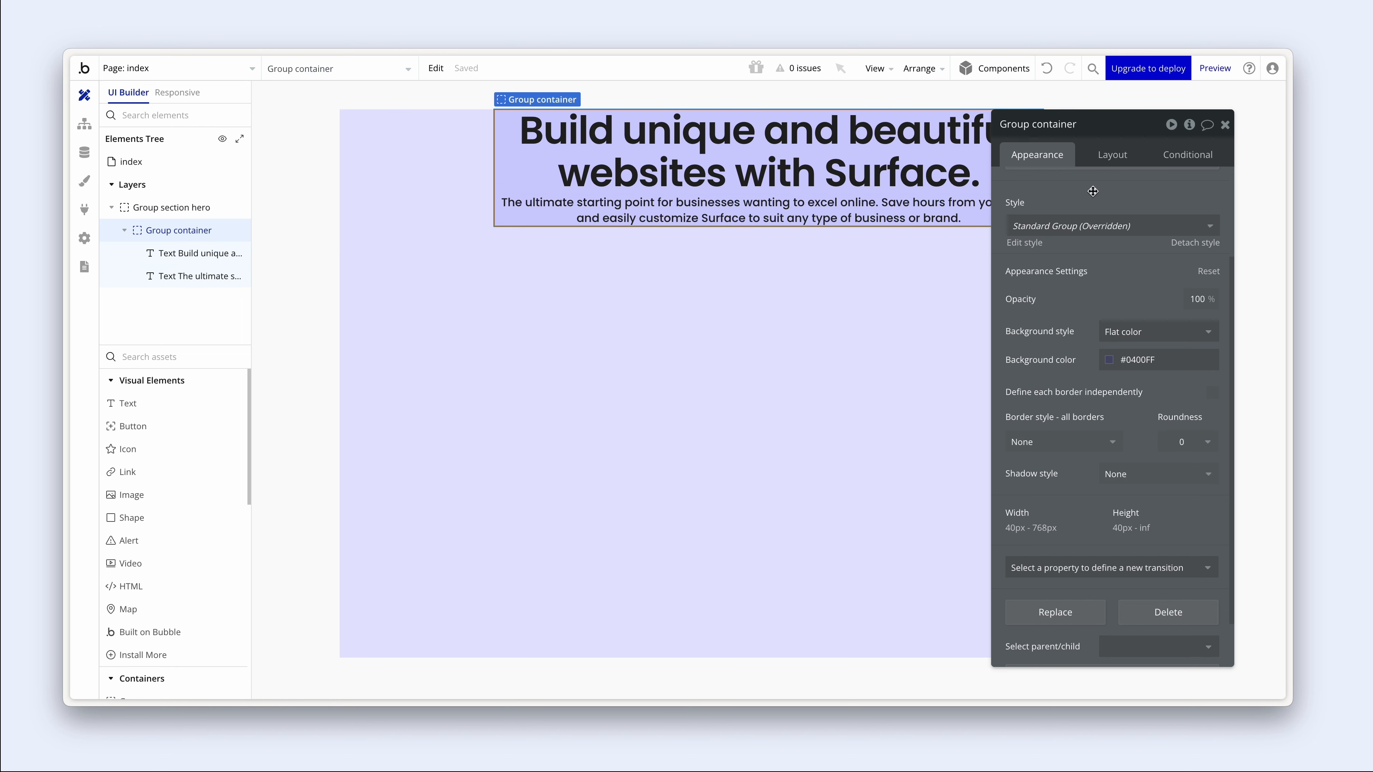
{"action": "scroll", "coordinate": [1093, 190], "scroll_direction": "up", "scroll_amount": 3}
{"action": "left_click", "coordinate": [1105, 158]}
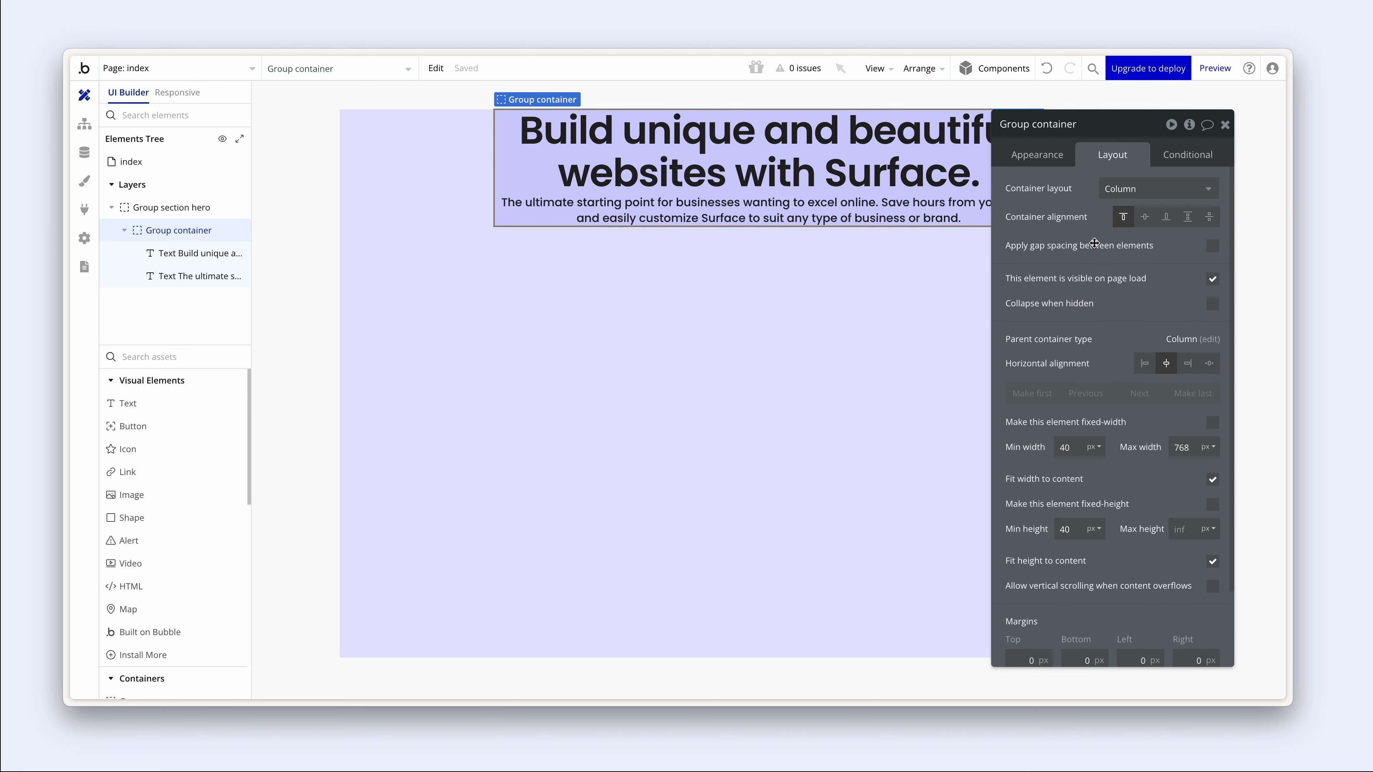
{"action": "left_click", "coordinate": [1211, 250]}
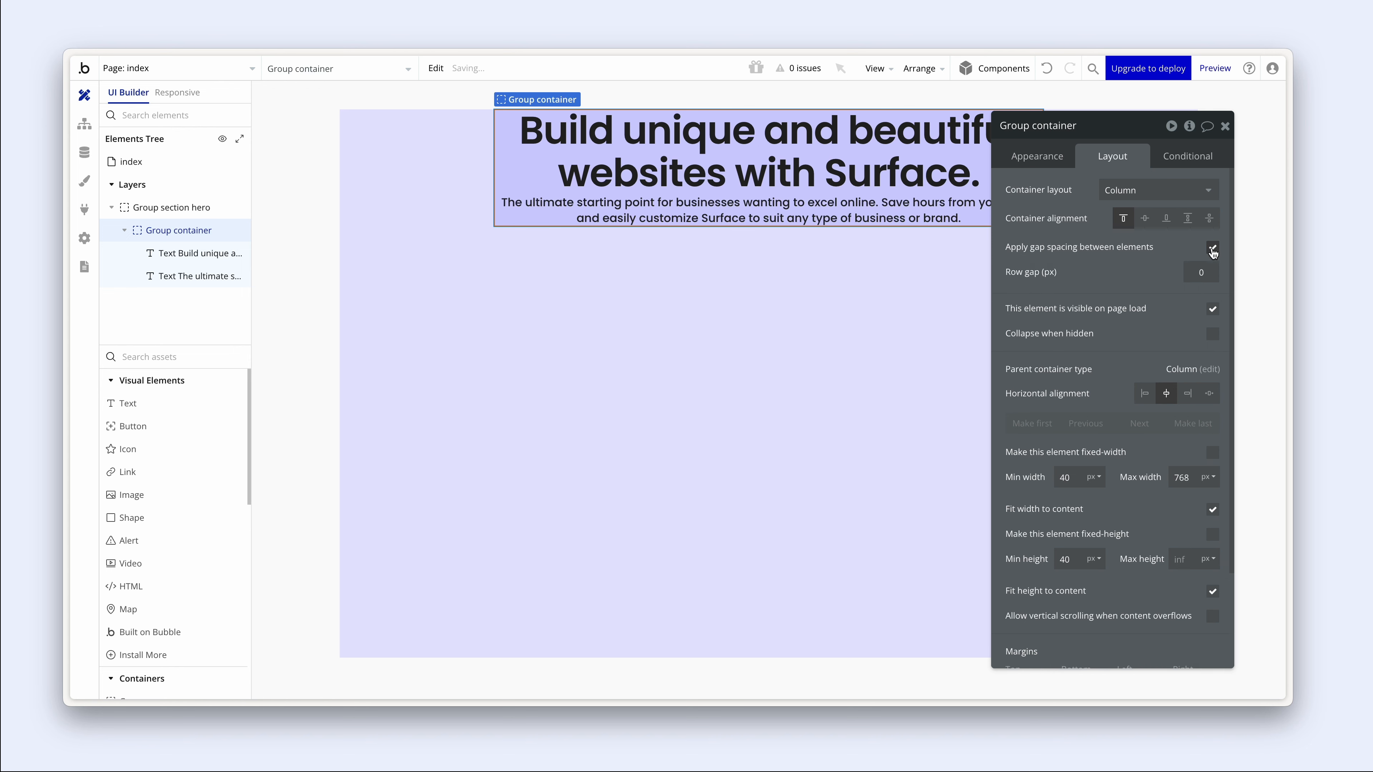
{"action": "left_click", "coordinate": [1191, 270]}
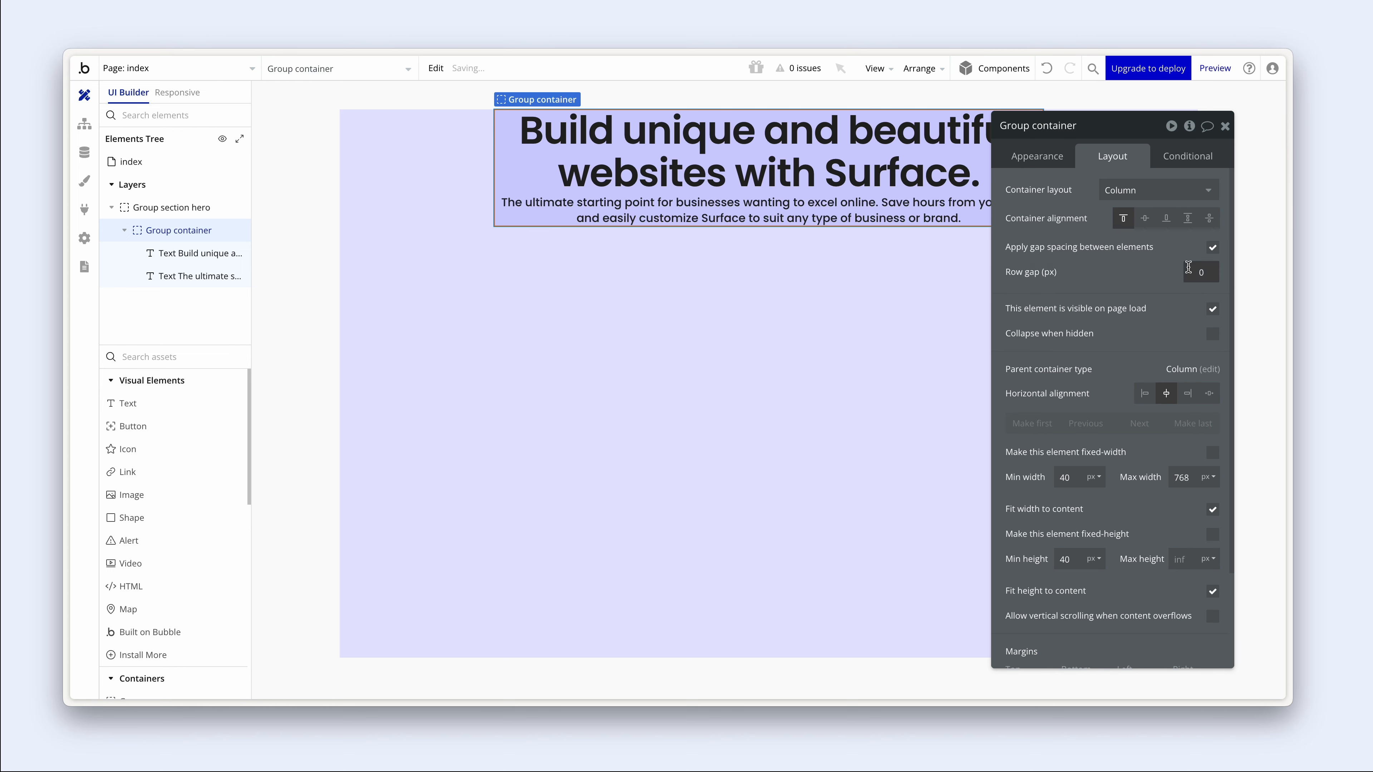
{"action": "type", "text": "24"}
{"action": "left_click", "coordinate": [1092, 276]}
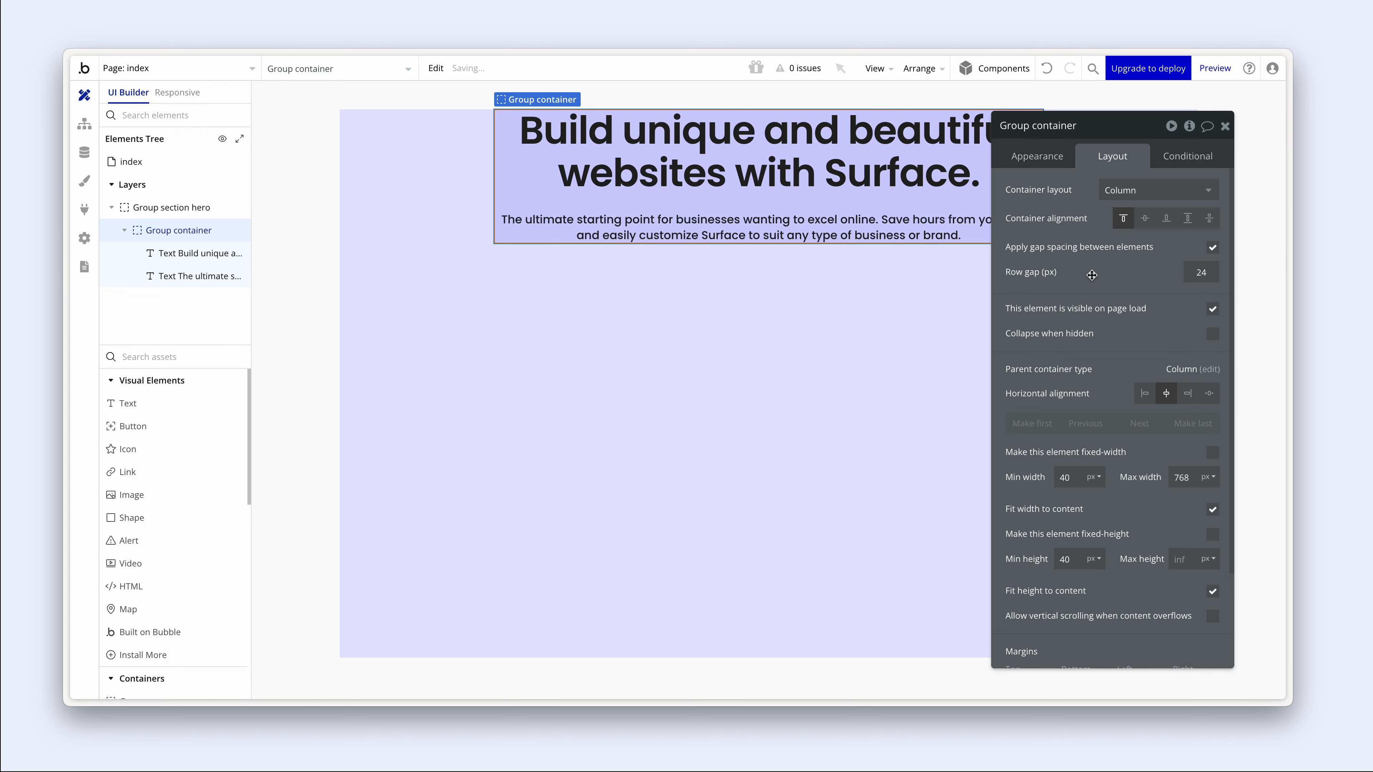
{"action": "left_click_drag", "start_coordinate": [1092, 275], "coordinate": [1095, 281]}
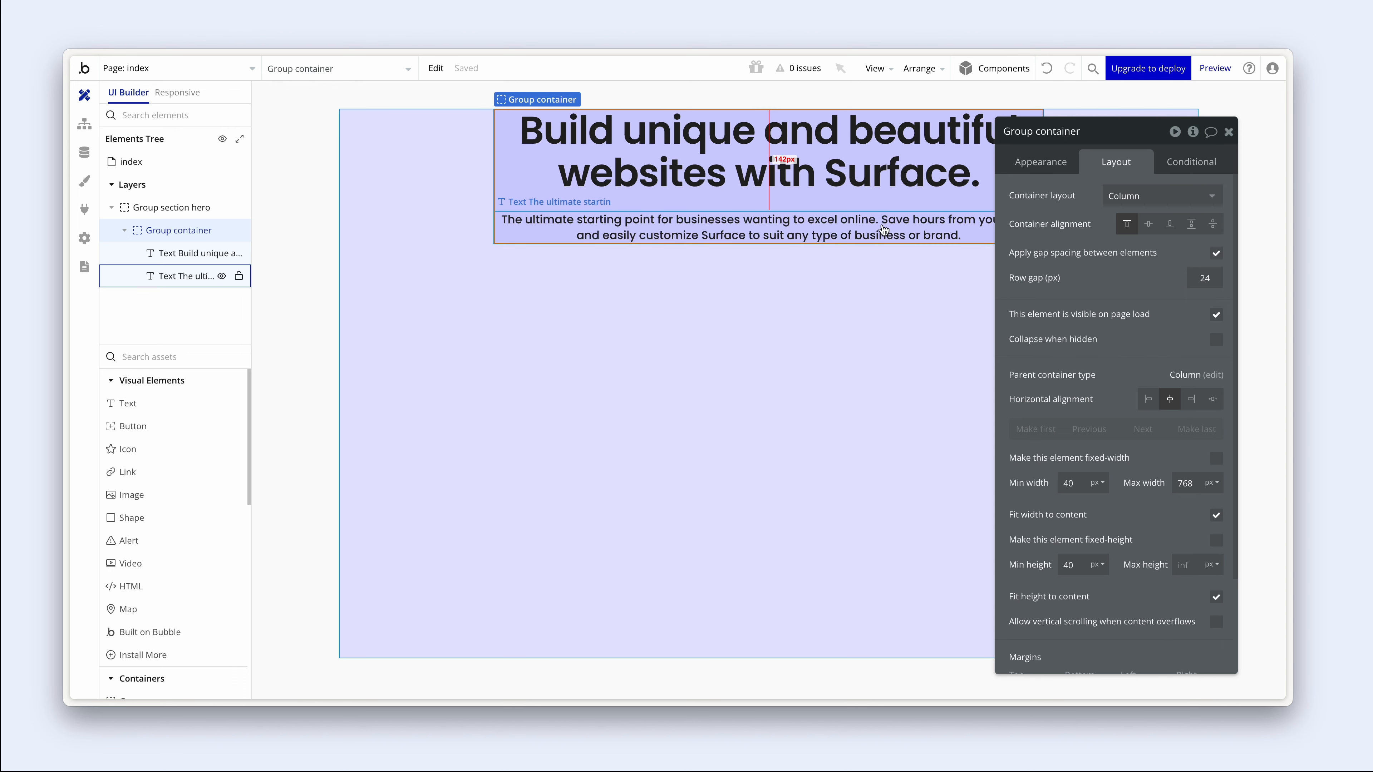
- Add a button between the heading and the description inside the container group
{"action": "left_click", "coordinate": [153, 426]}
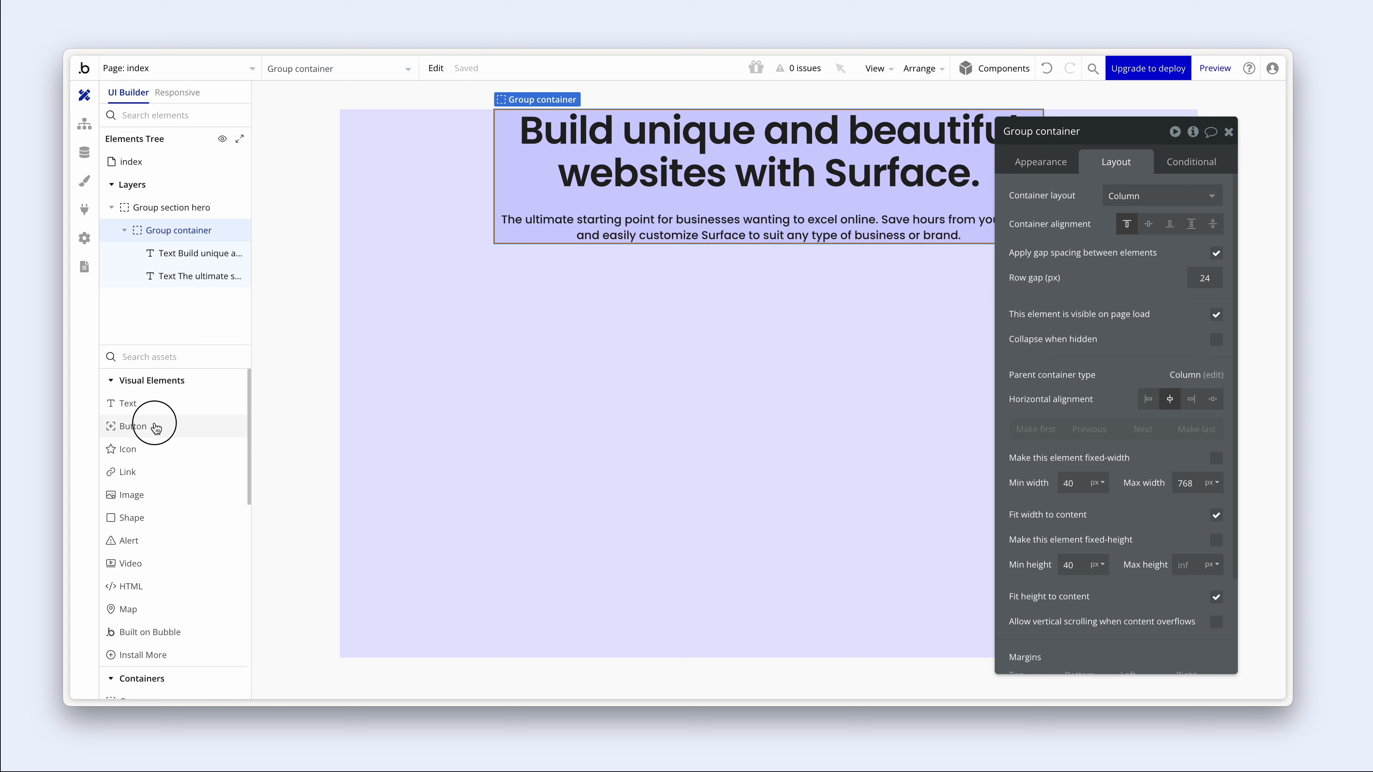
{"action": "left_click", "coordinate": [621, 201]}
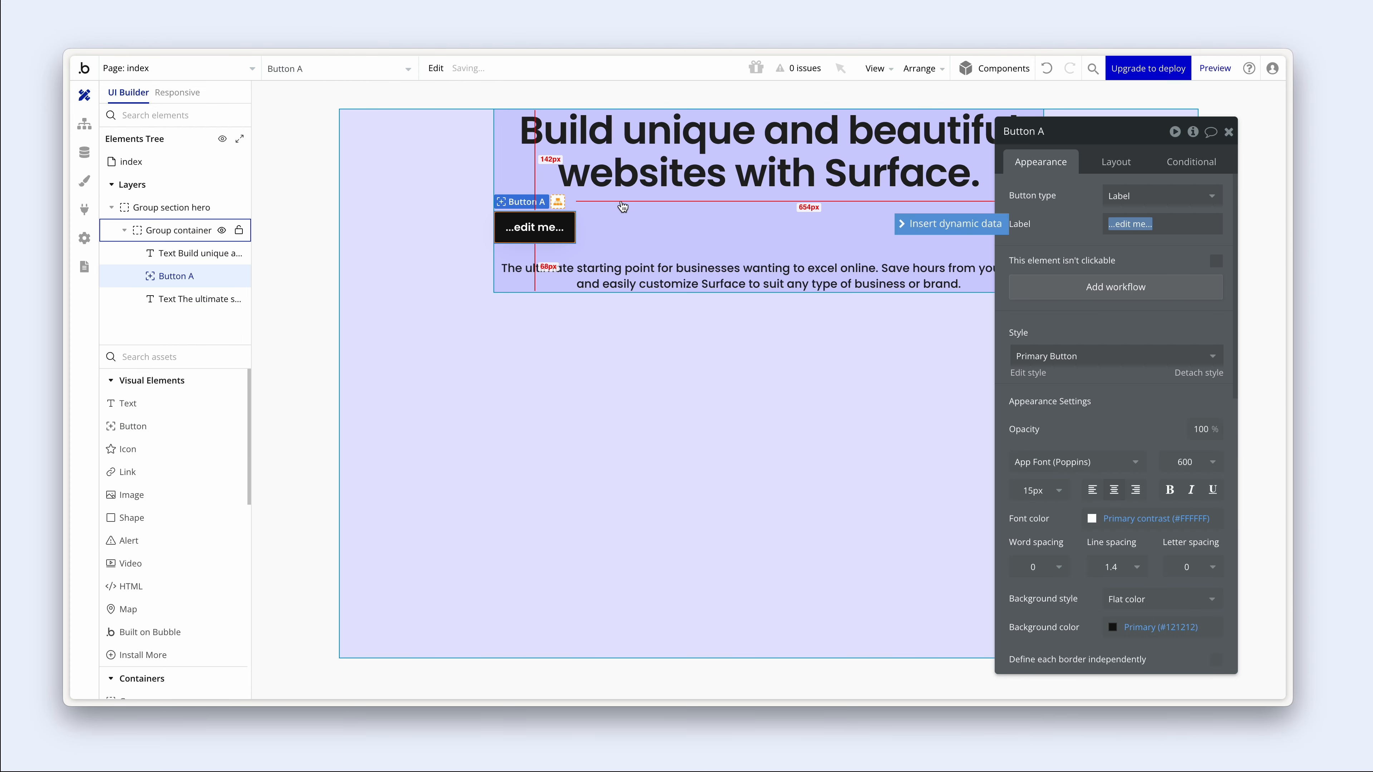
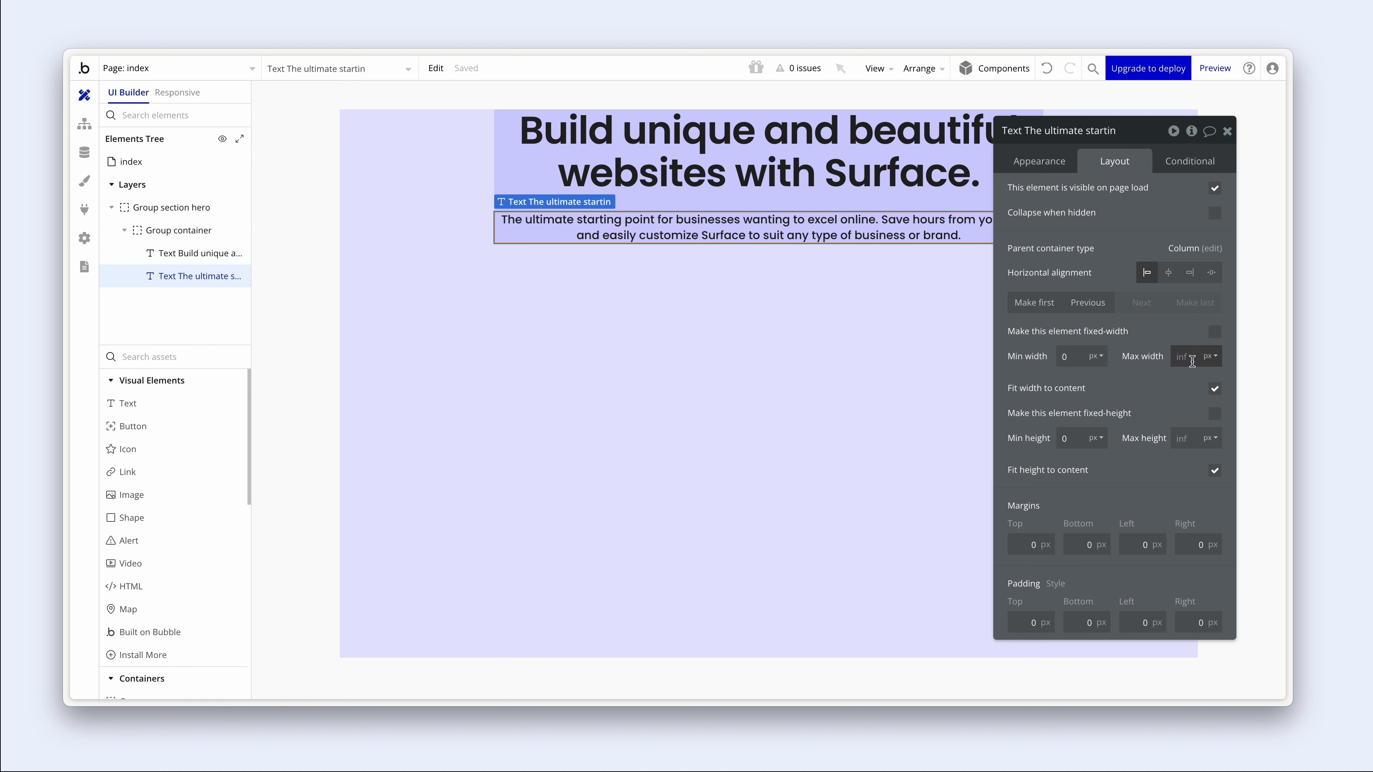
- Limit the description text to a max width of 576 px and center it horizontally in the container group
{"action": "type", "text": "576"}
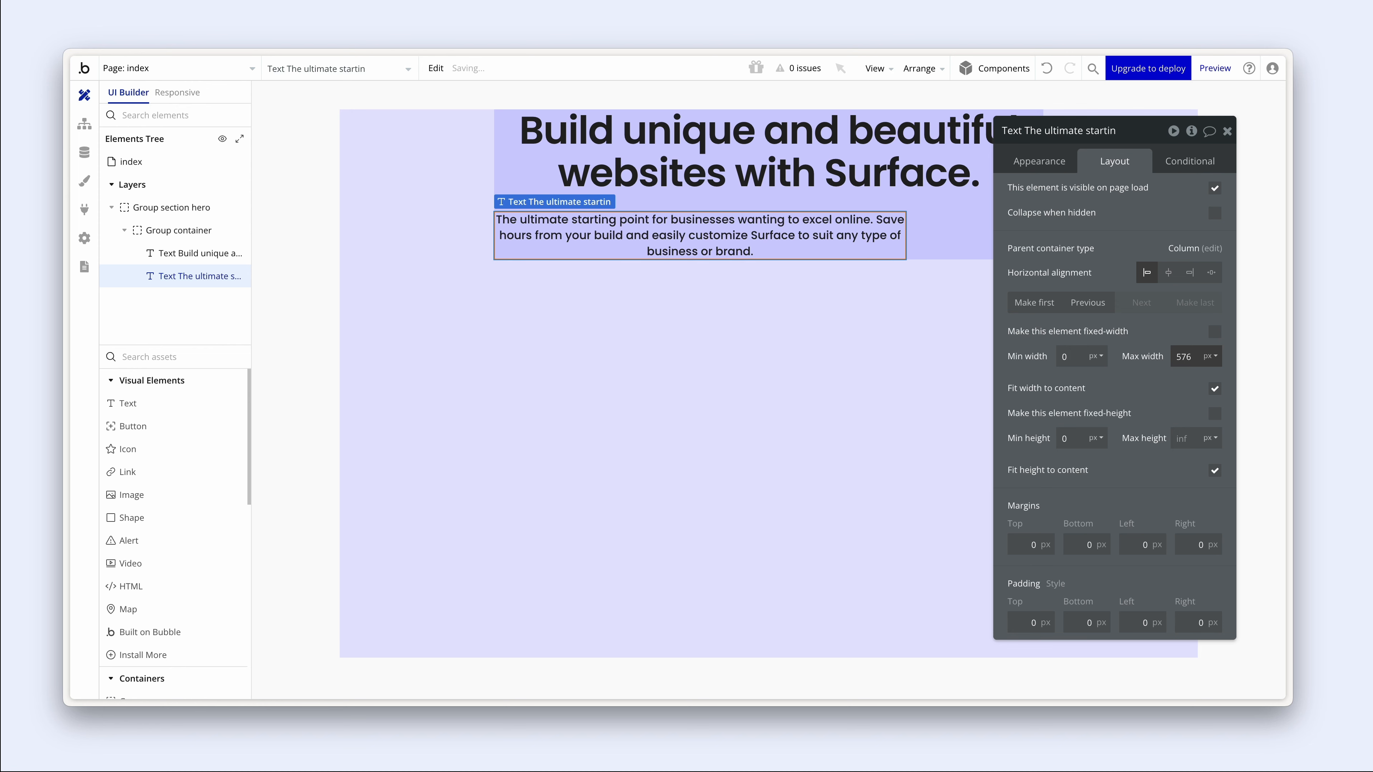
{"action": "left_click", "coordinate": [1169, 274]}
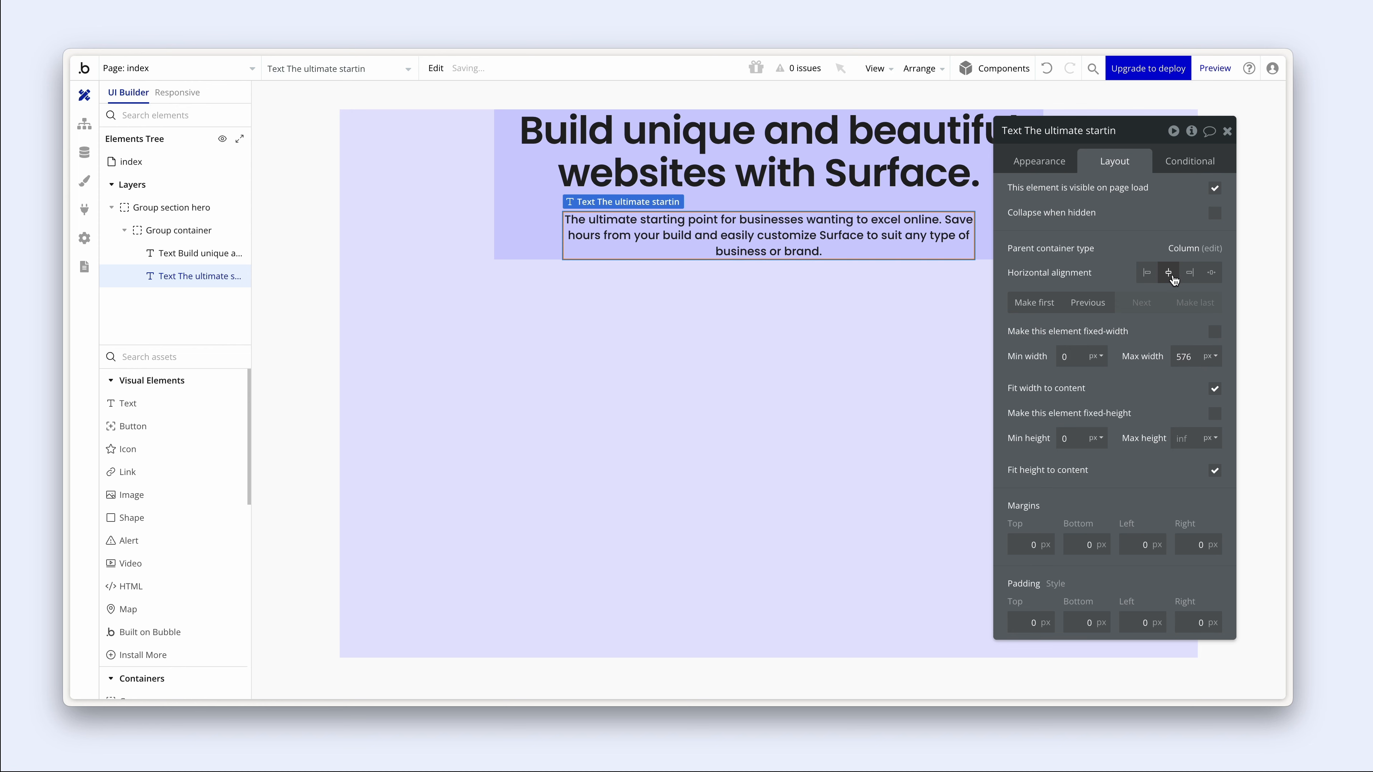
{"action": "left_click", "coordinate": [909, 334]}
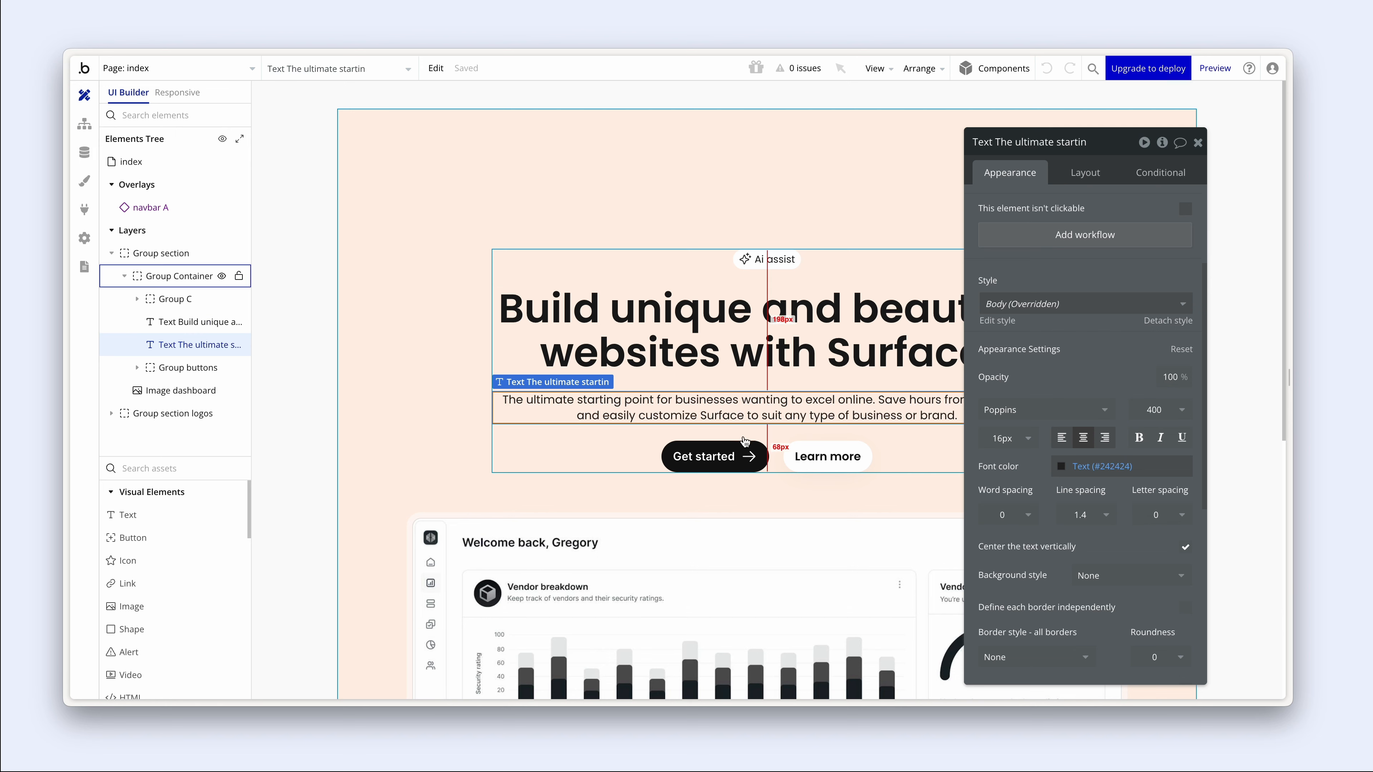
- Inspect the finished page's hero section, and give the new hero section group 196 px top and 96 px bottom padding
{"action": "left_click", "coordinate": [744, 444]}
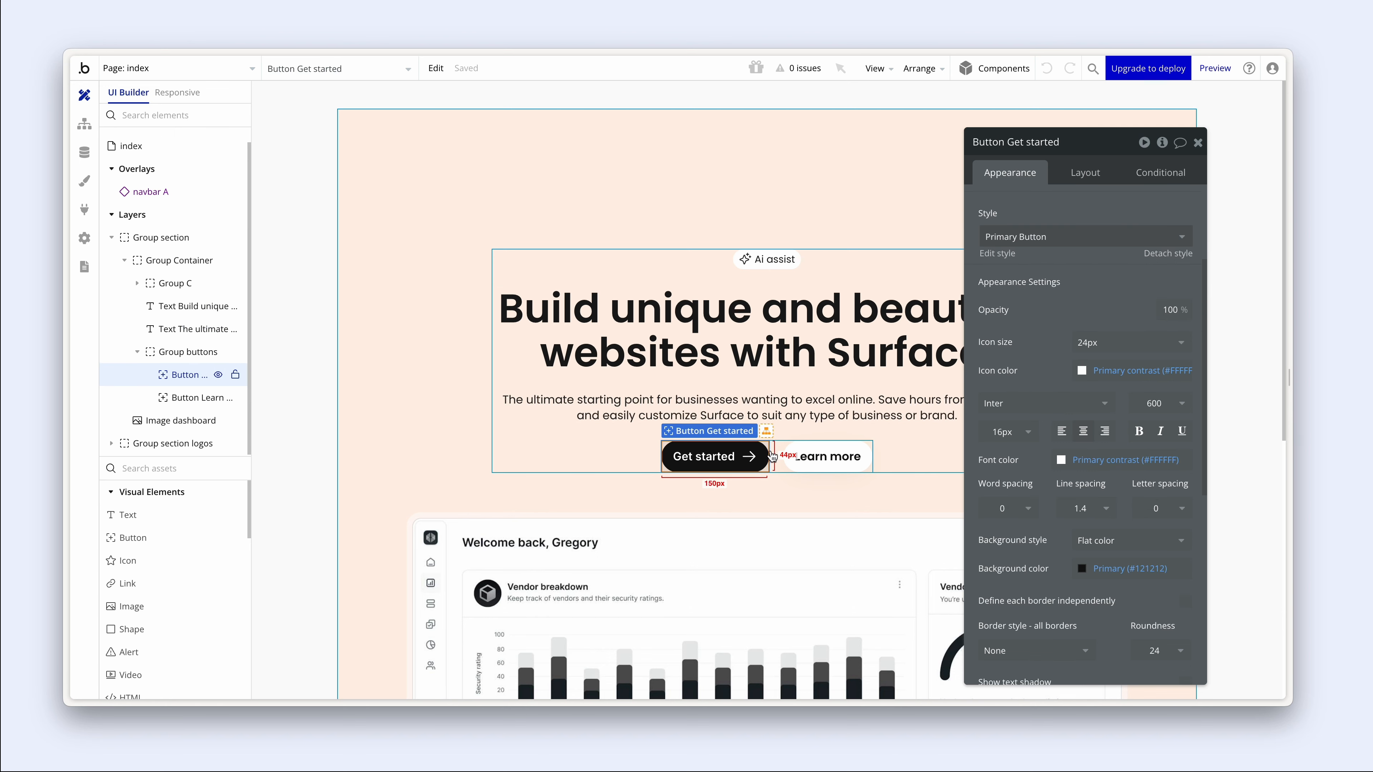
{"action": "left_click", "coordinate": [775, 452]}
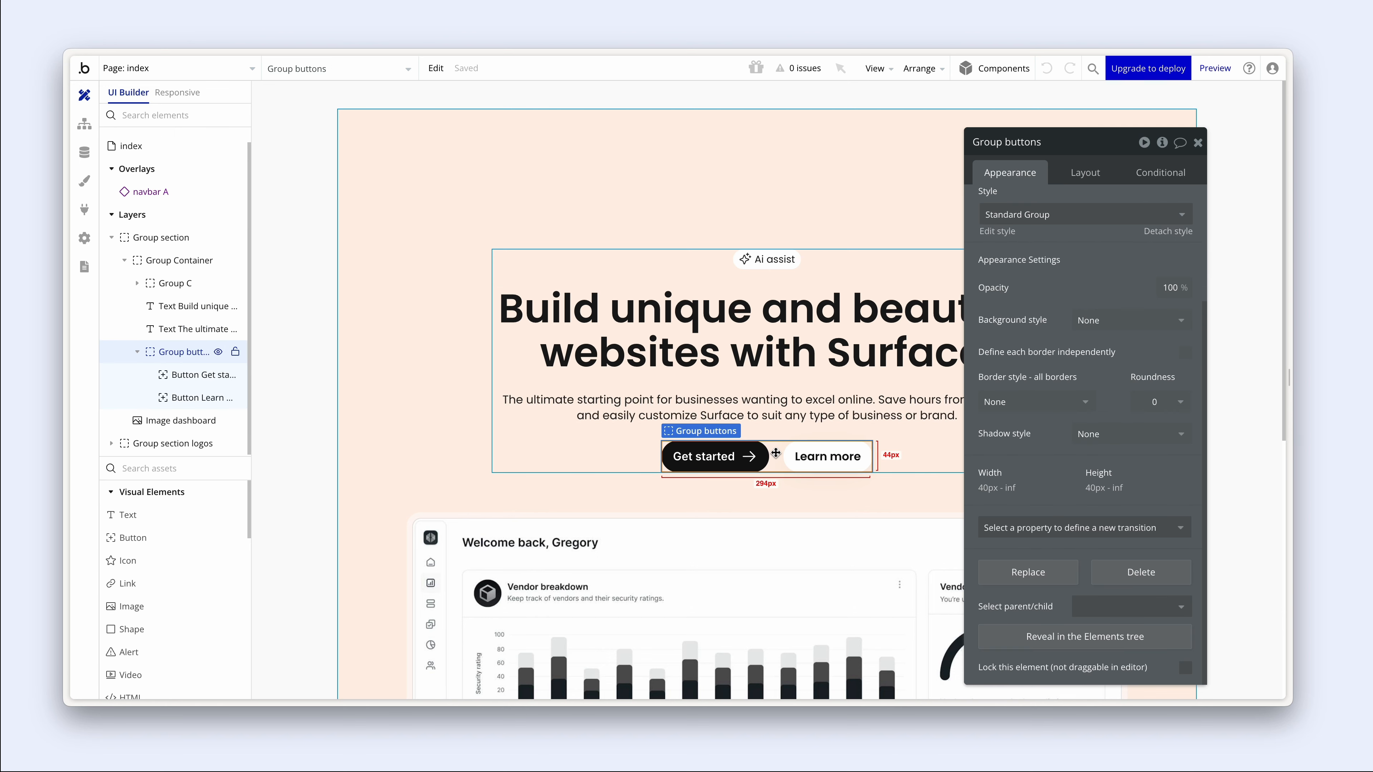
{"action": "left_click", "coordinate": [753, 273]}
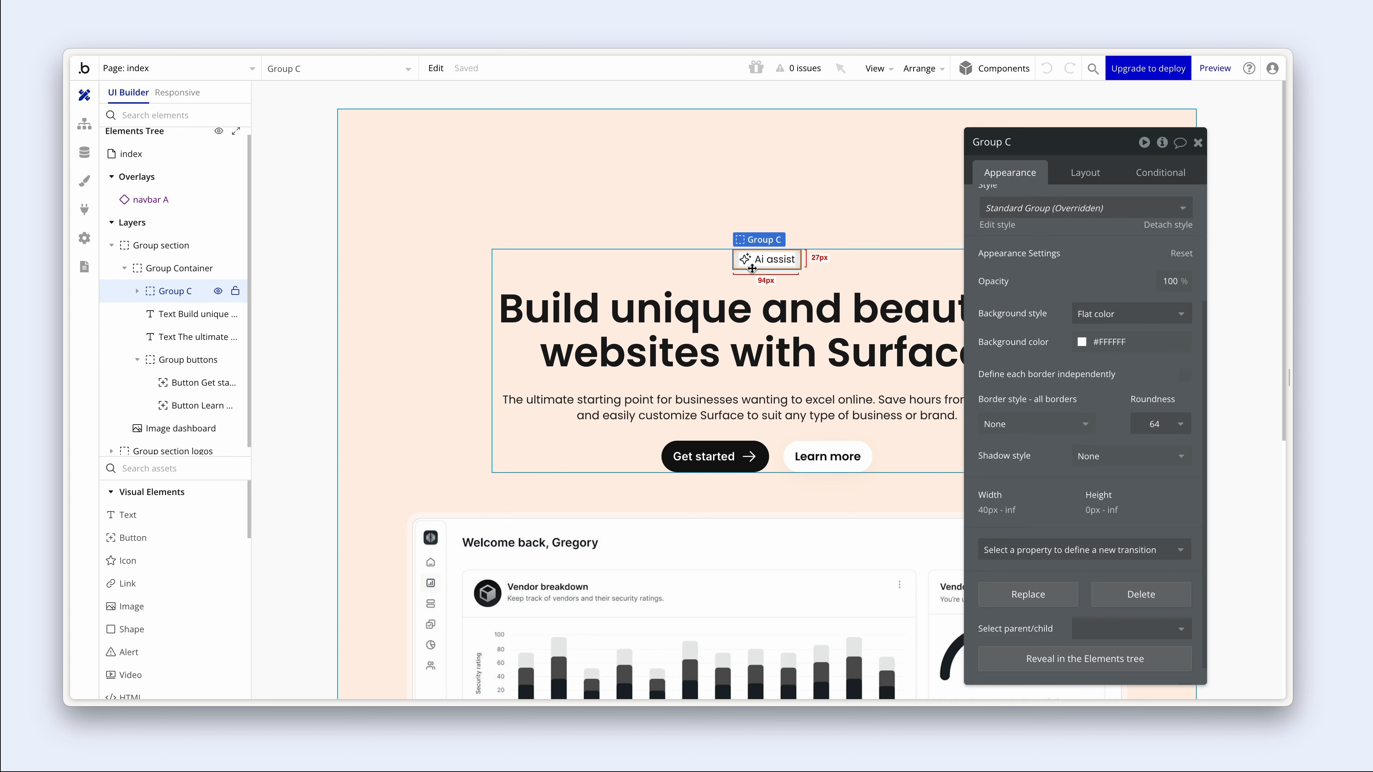
{"action": "left_click", "coordinate": [708, 233]}
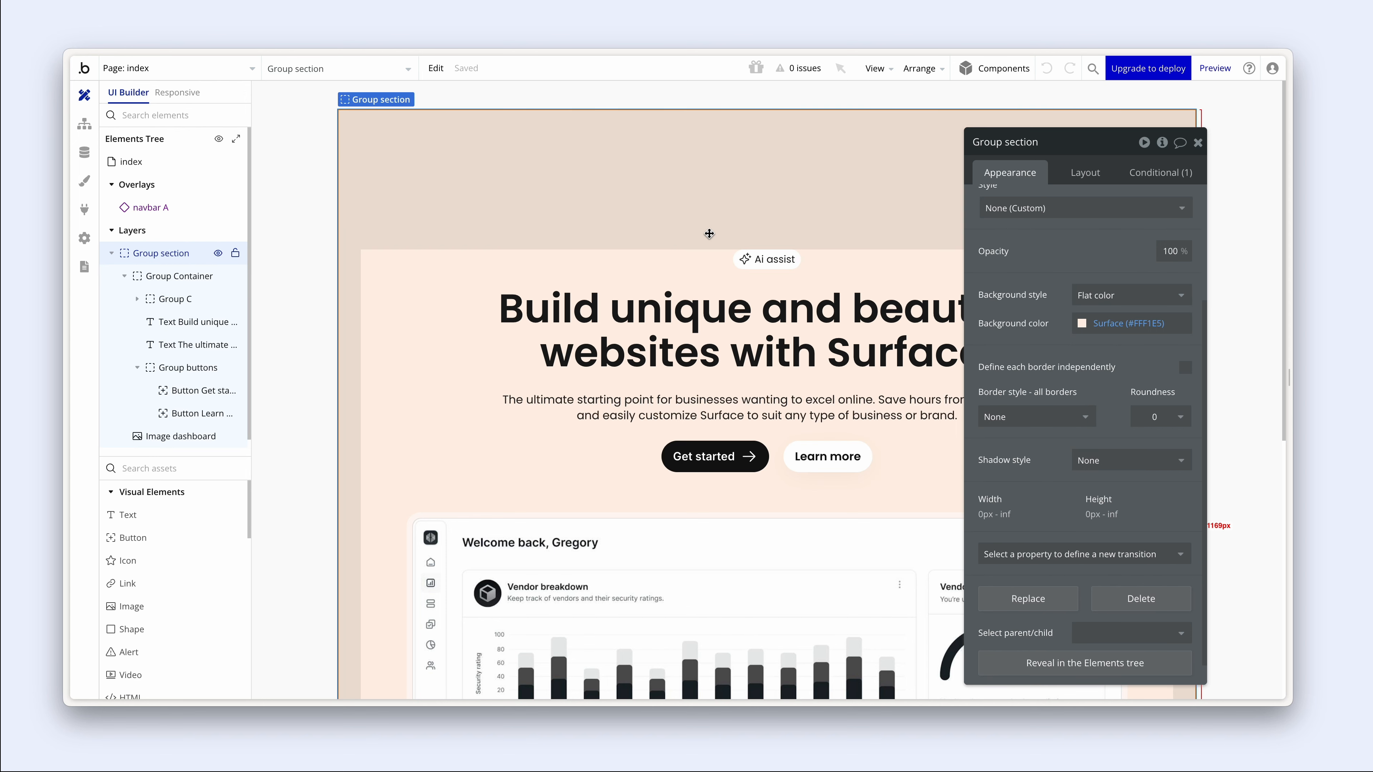
{"action": "left_click", "coordinate": [1080, 173]}
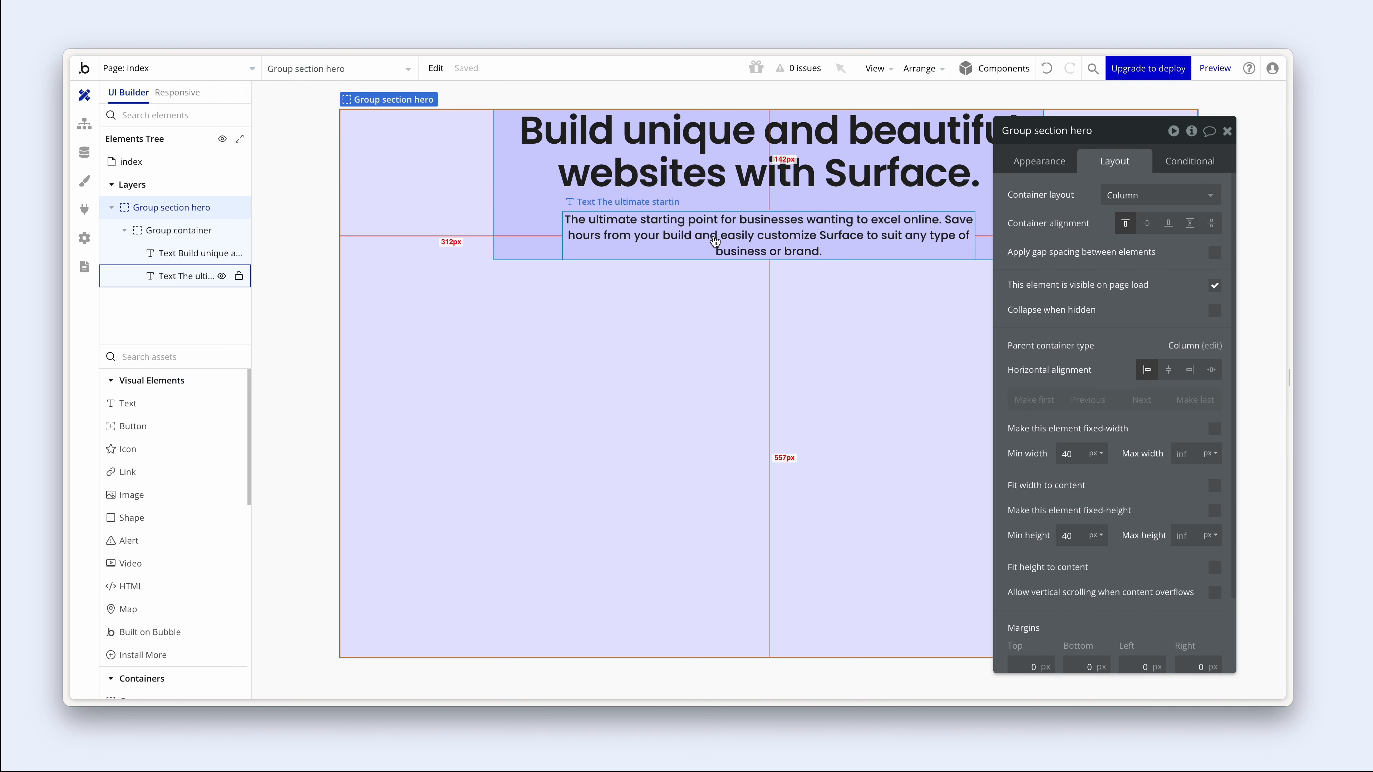
{"action": "left_click", "coordinate": [512, 236]}
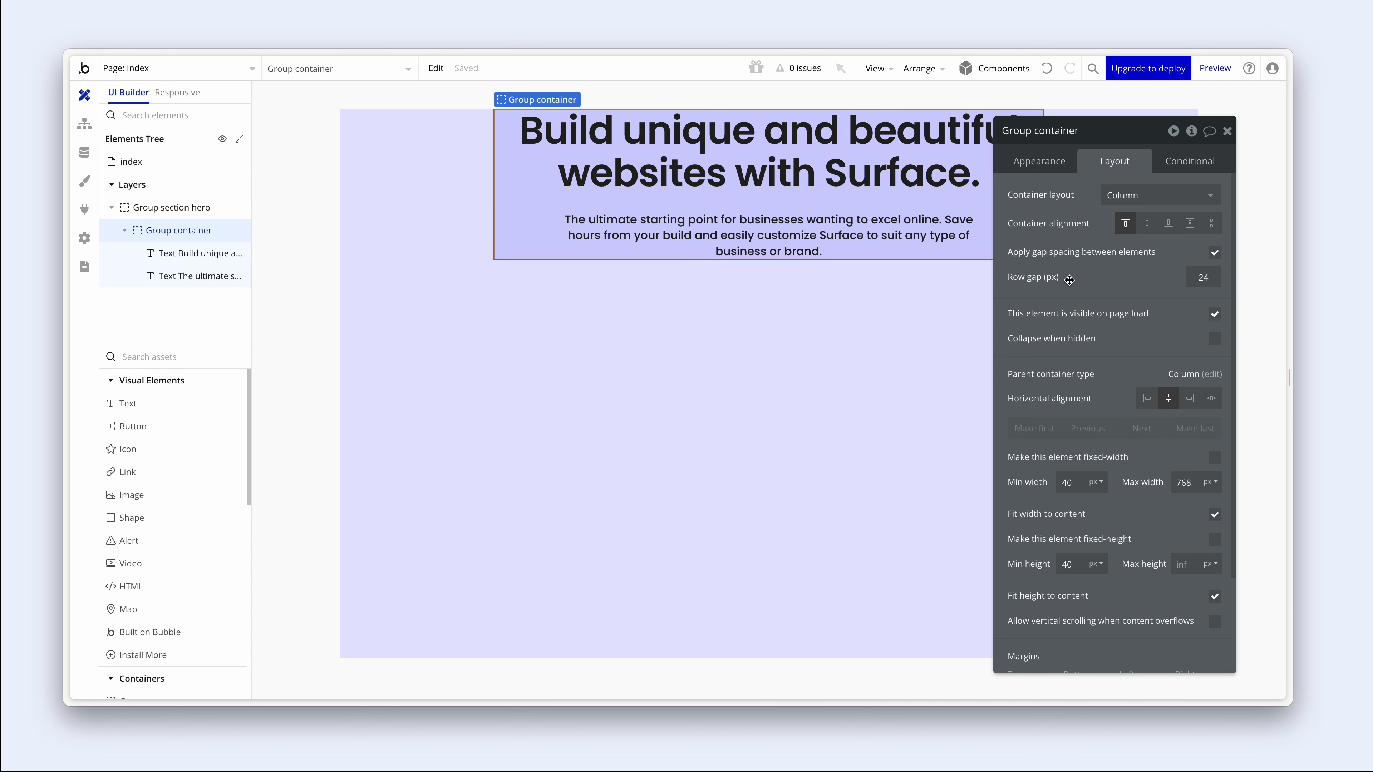
{"action": "scroll", "coordinate": [1062, 268], "scroll_direction": "down", "scroll_amount": 2}
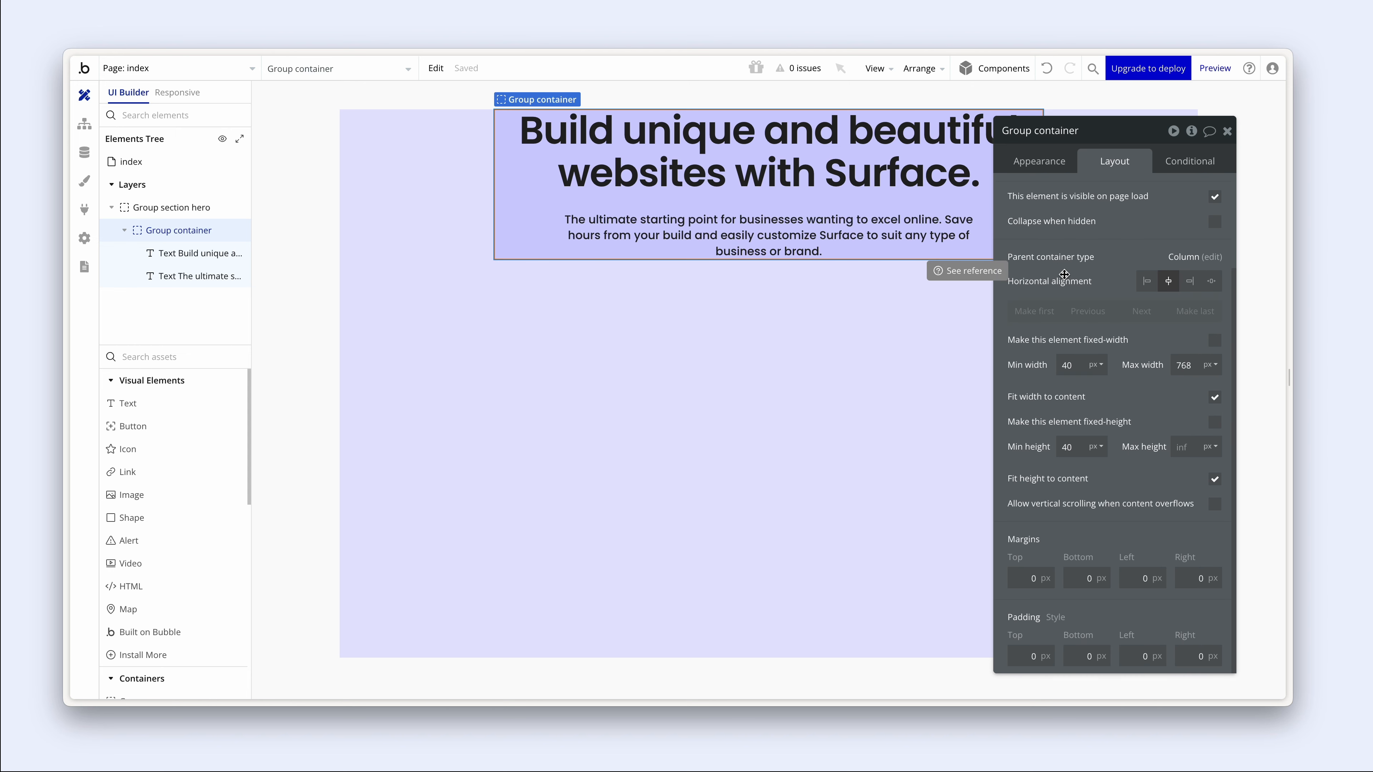
{"action": "left_click", "coordinate": [909, 300]}
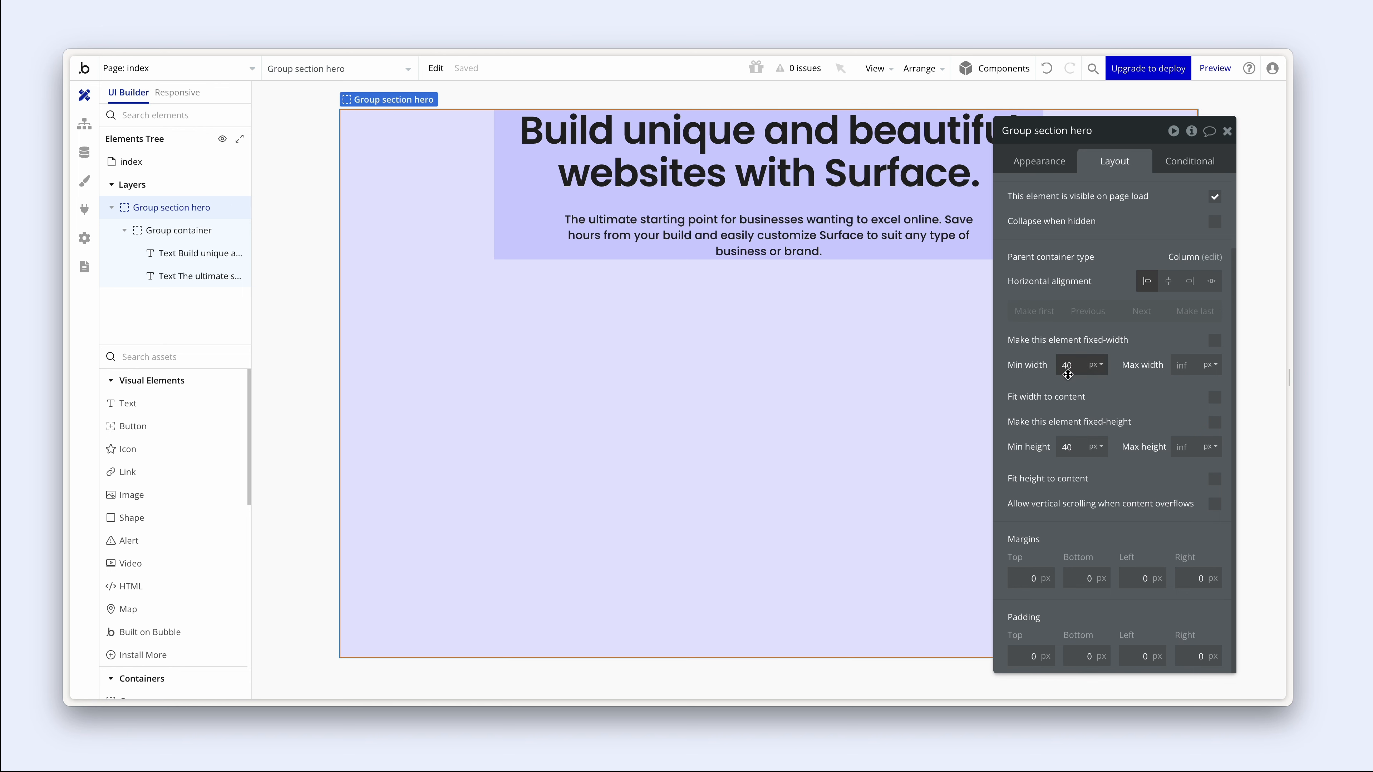
{"action": "left_click", "coordinate": [1033, 662]}
{"action": "type", "text": "196"}
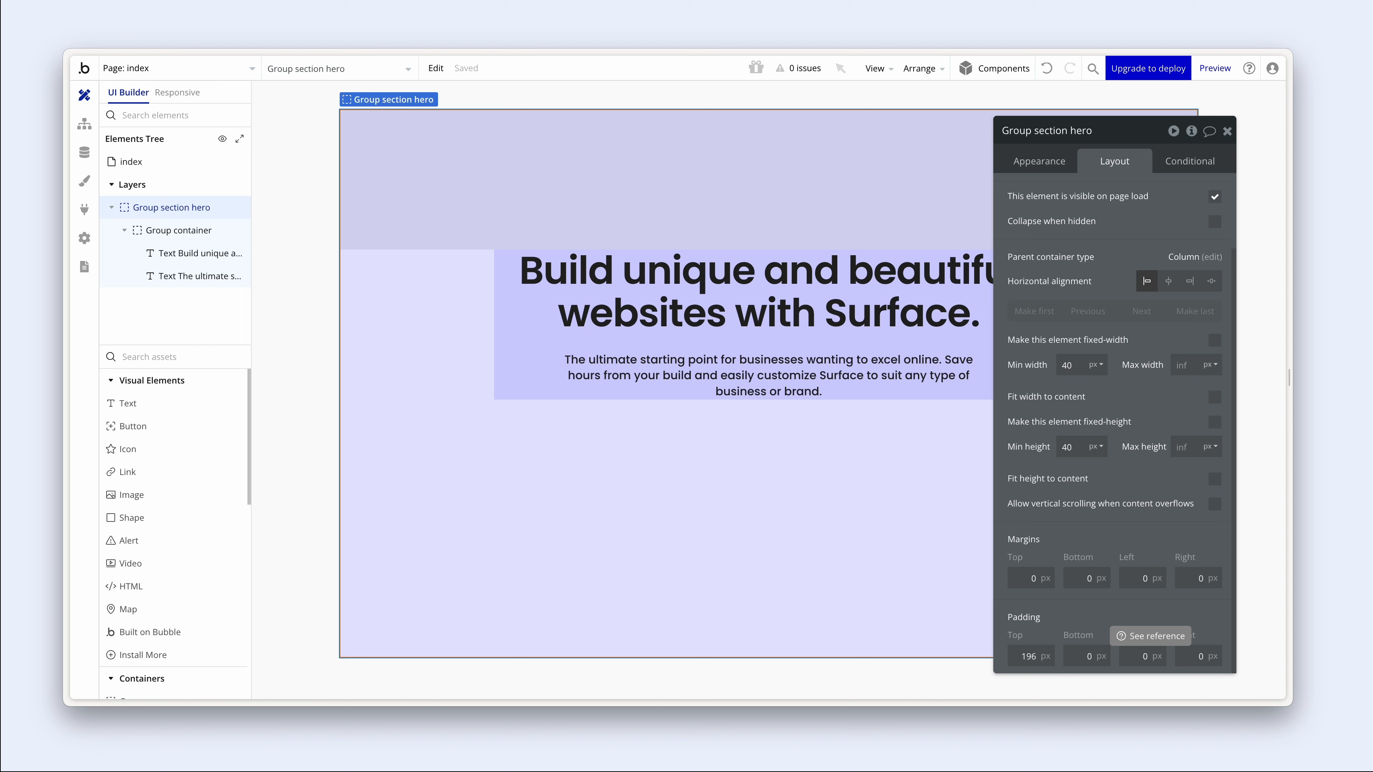
{"action": "left_click", "coordinate": [1087, 656]}
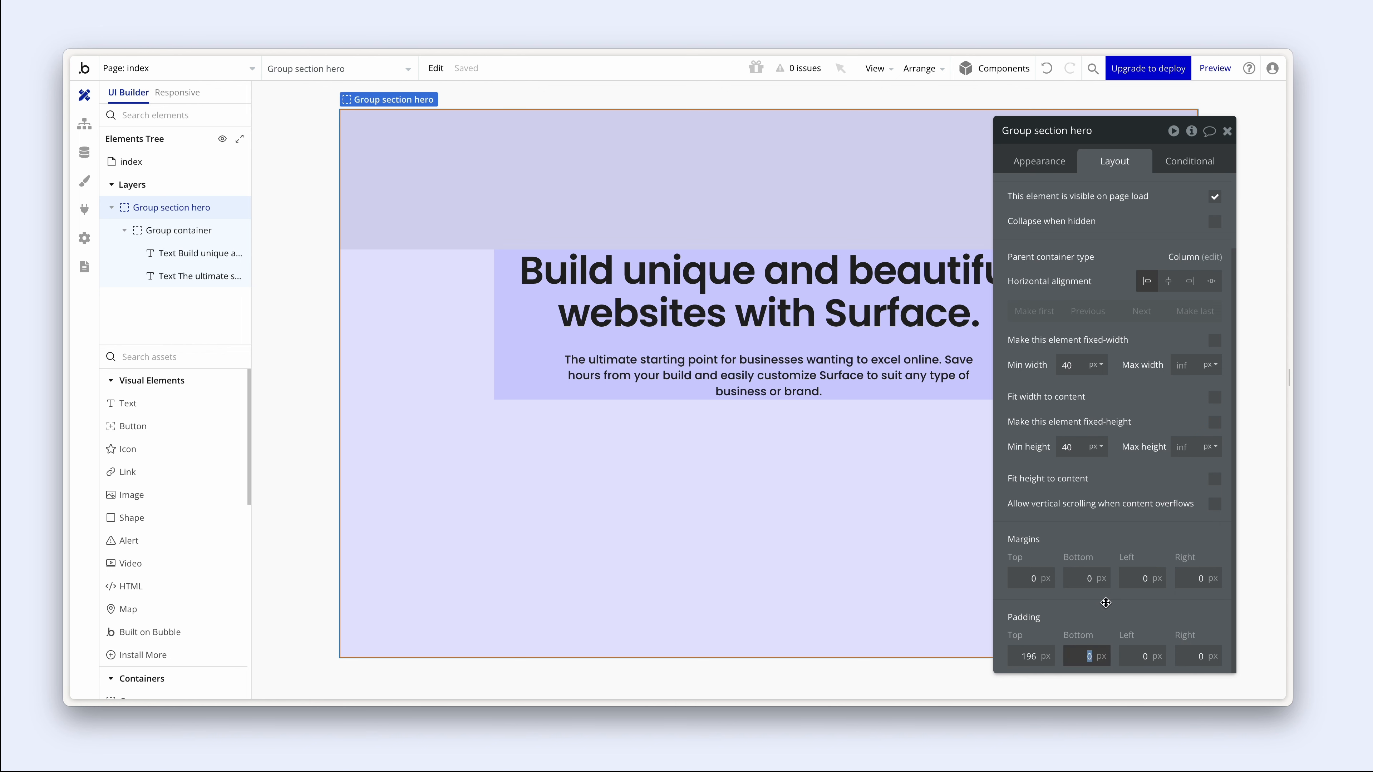
{"action": "type", "text": "96"}
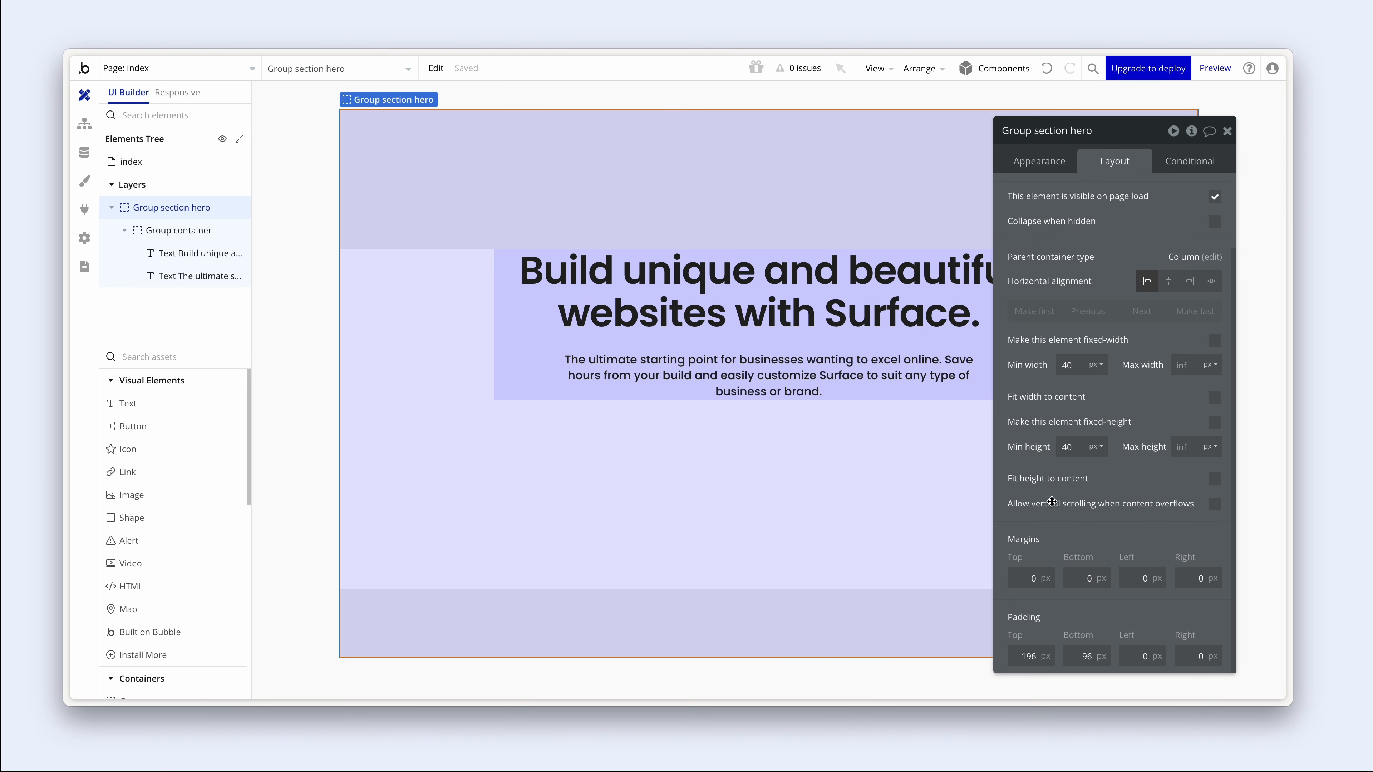
- Set the hero section group's left and right padding to 32 px each
{"action": "left_click_drag", "start_coordinate": [1081, 612], "coordinate": [1081, 588]}
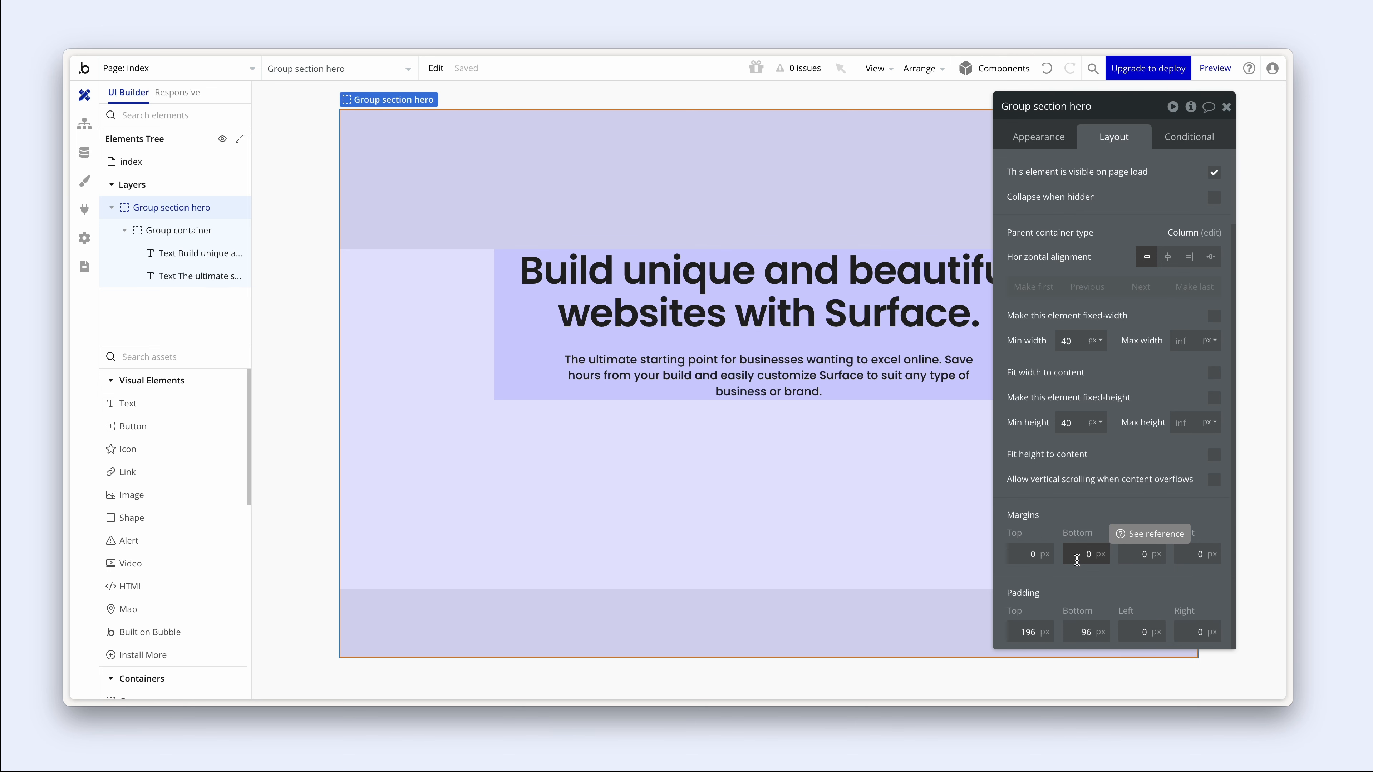
{"action": "left_click", "coordinate": [1143, 630]}
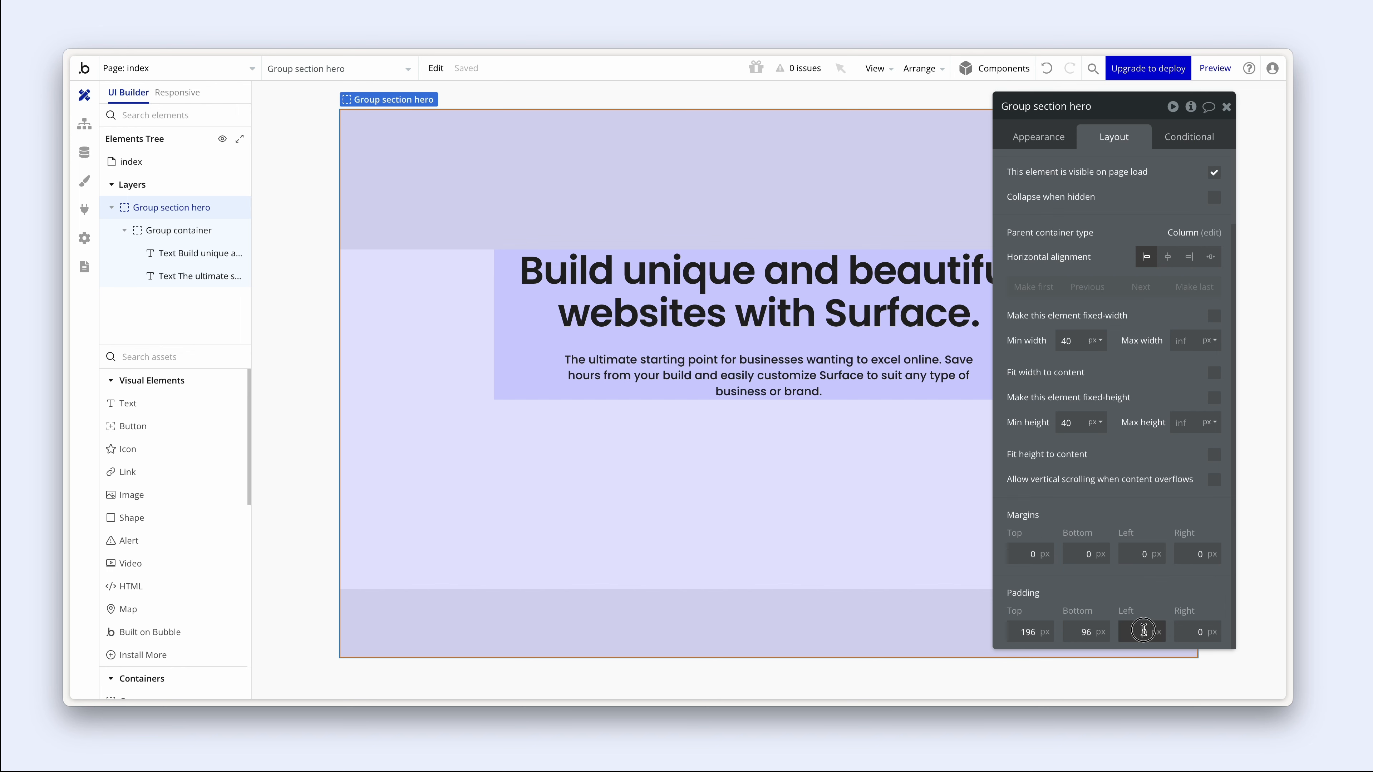
{"action": "type", "text": "32"}
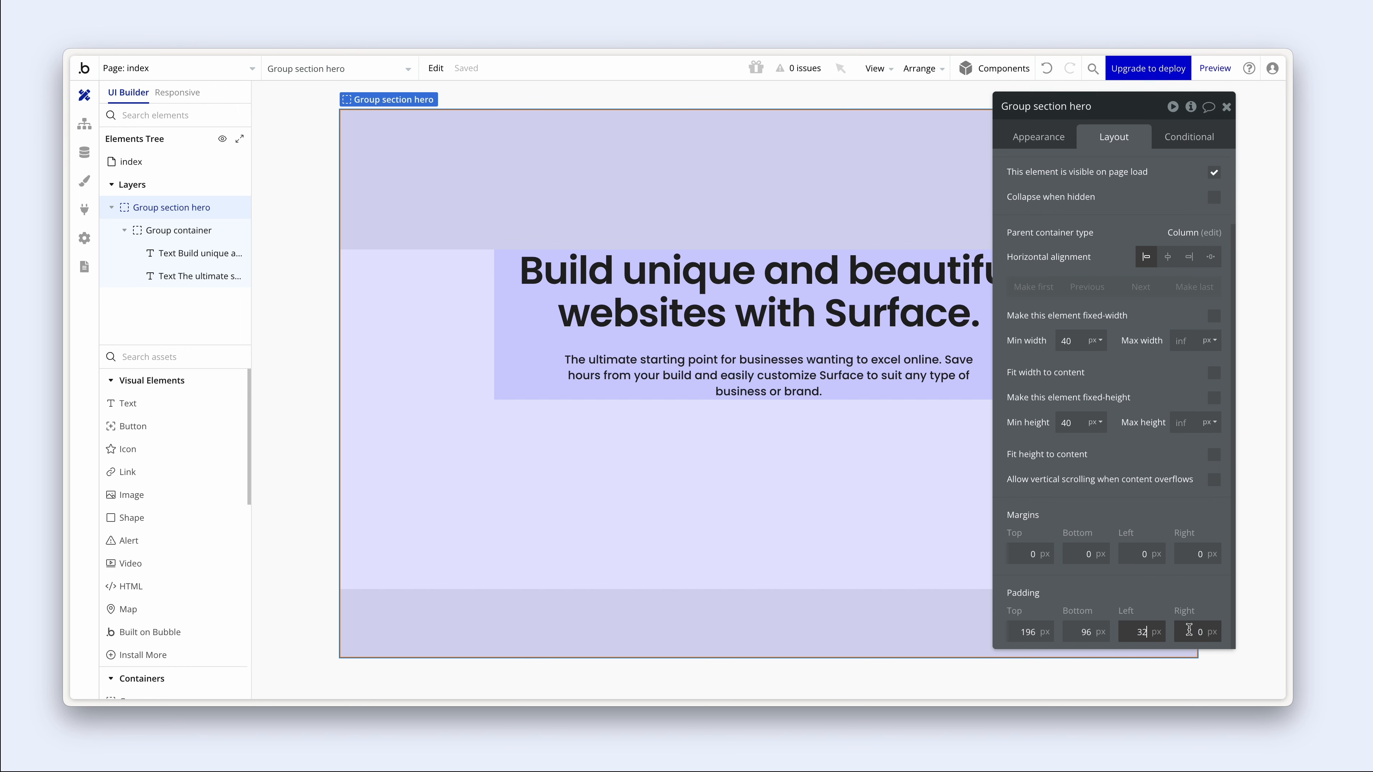
{"action": "left_click", "coordinate": [1188, 630]}
{"action": "type", "text": "32"}
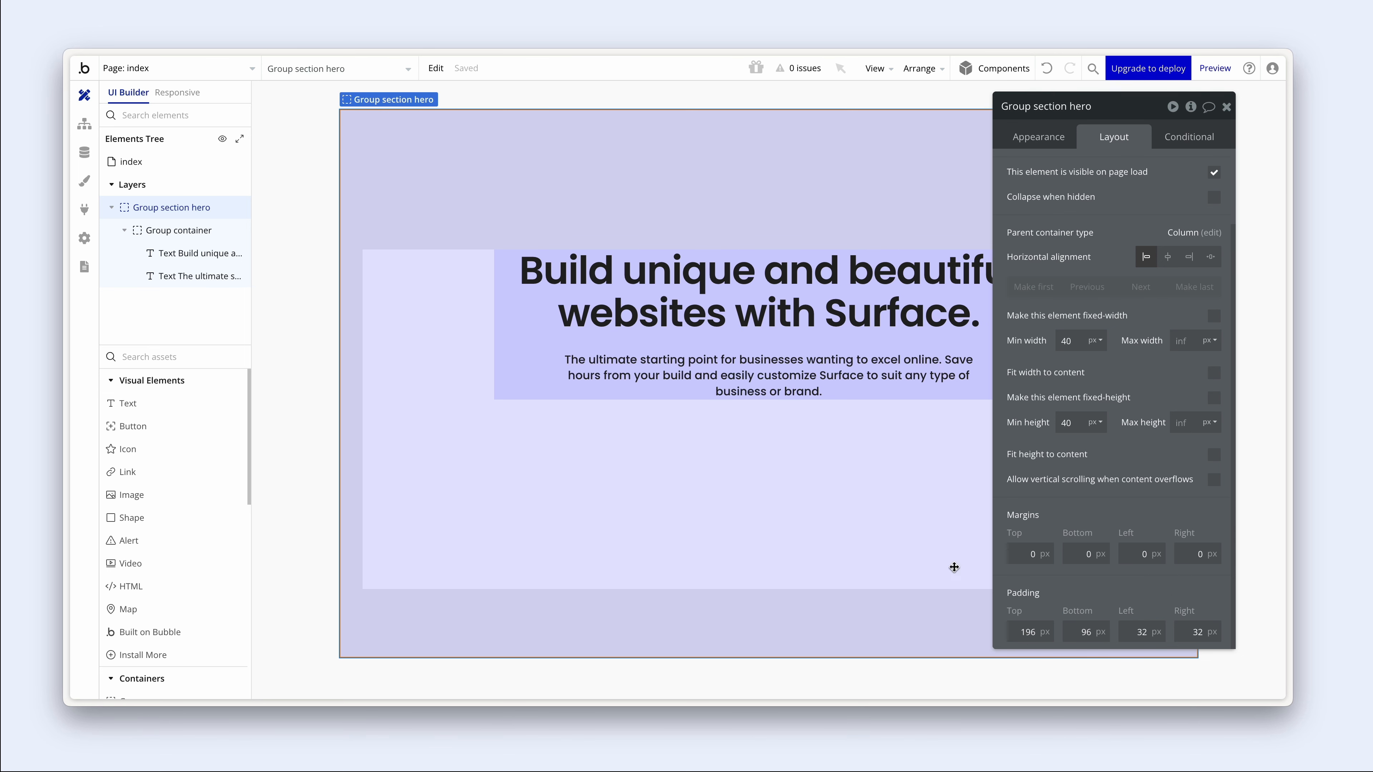
{"action": "left_click", "coordinate": [796, 338]}
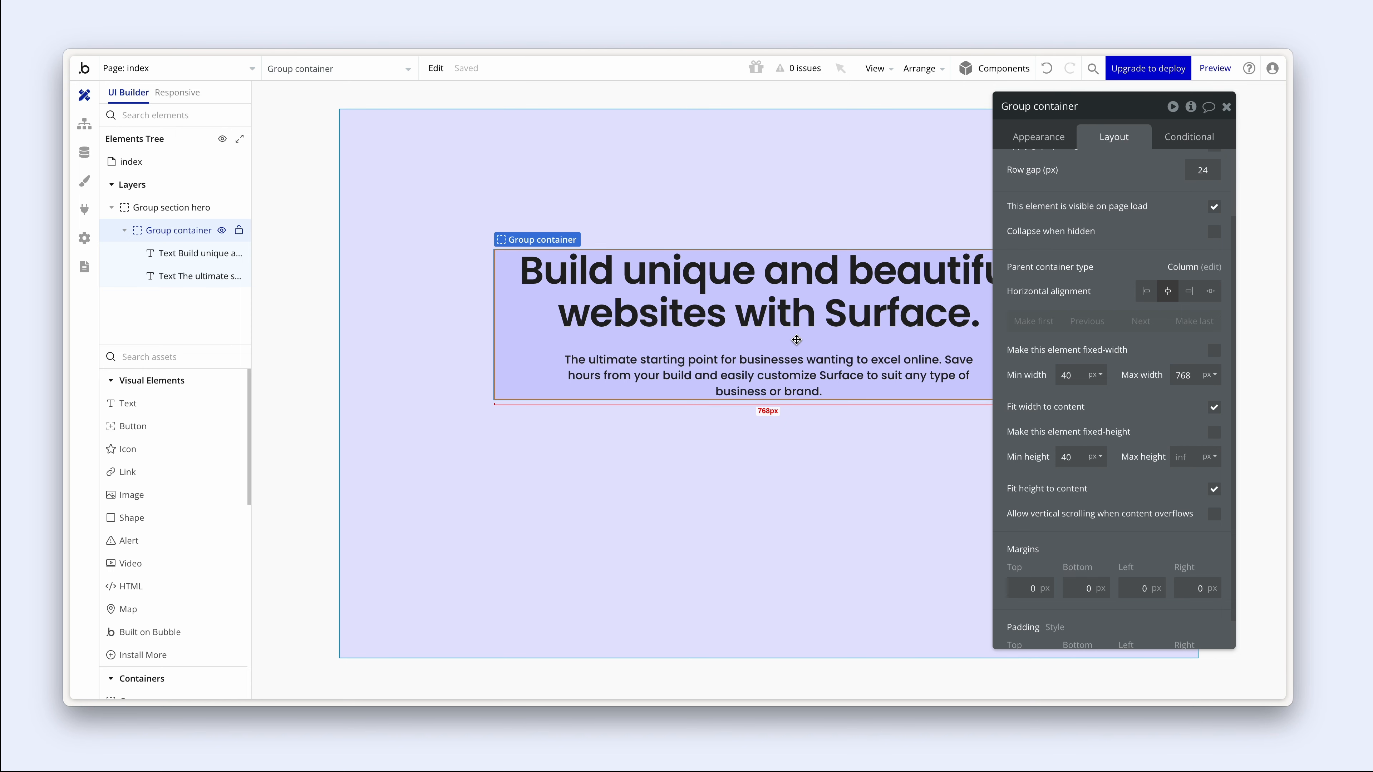
- Add a button to the container group and place it below the description text
{"action": "left_click", "coordinate": [158, 429]}
{"action": "left_click", "coordinate": [585, 347]}
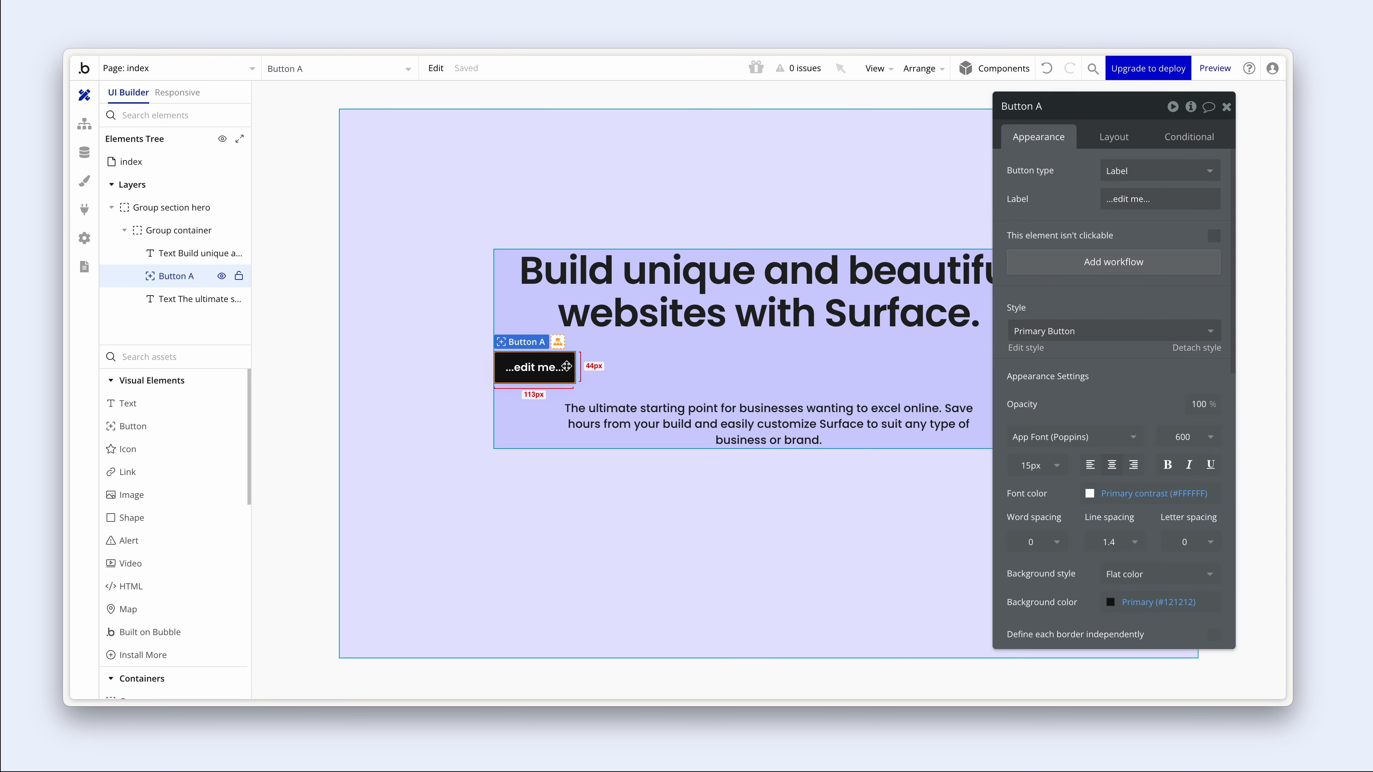
{"action": "key", "text": "Down"}
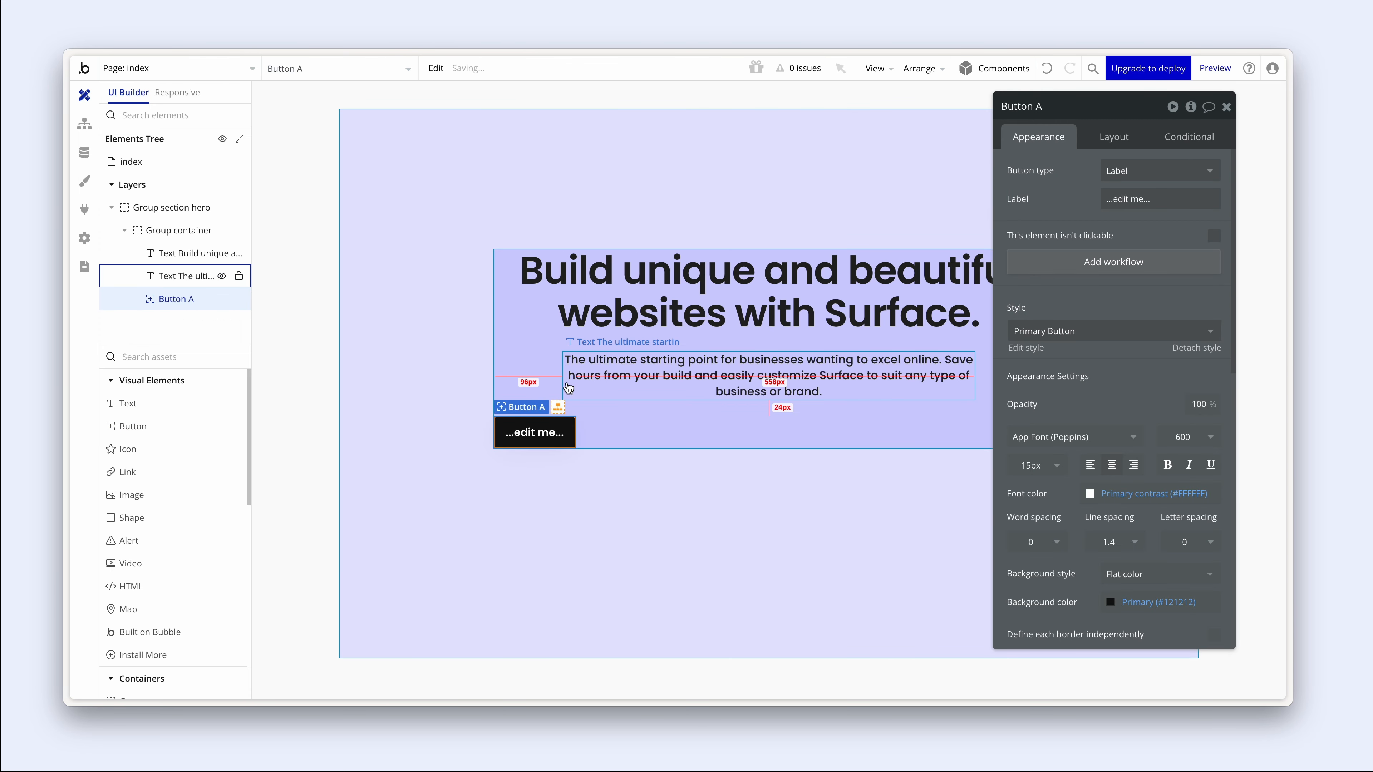
- Make the new button an Icon and label type and label it "Get started"
{"action": "left_click", "coordinate": [1154, 171]}
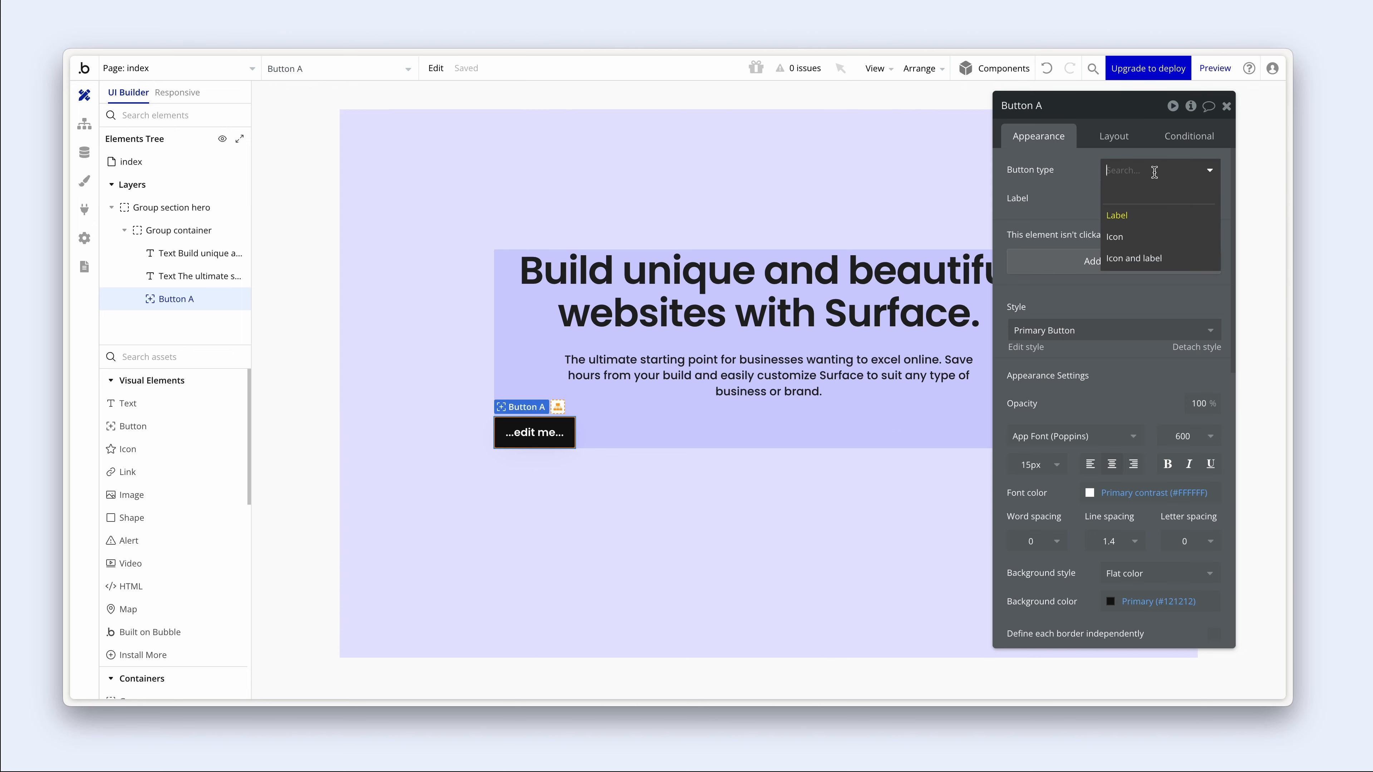
{"action": "left_click", "coordinate": [1171, 262]}
{"action": "triple_click", "coordinate": [1161, 227]}
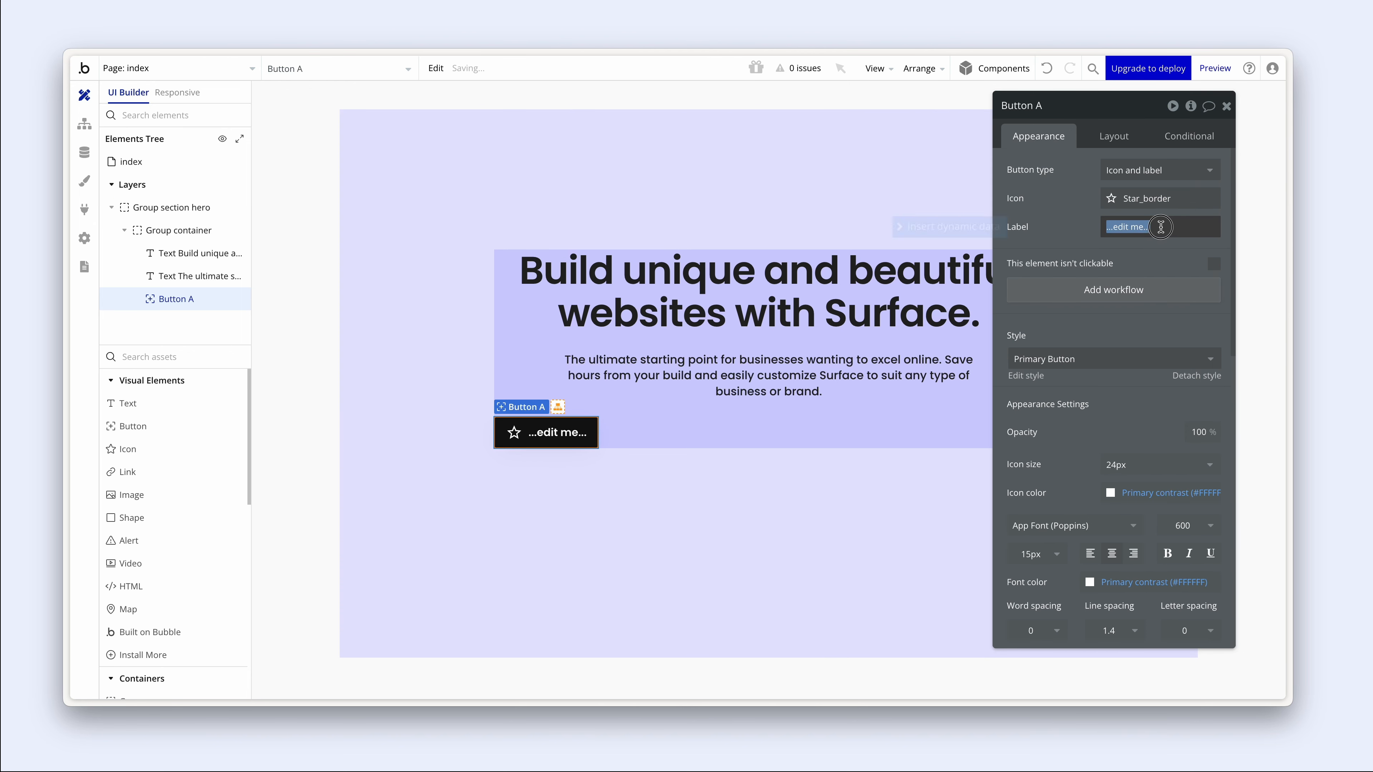
{"action": "type", "text": "Get started"}
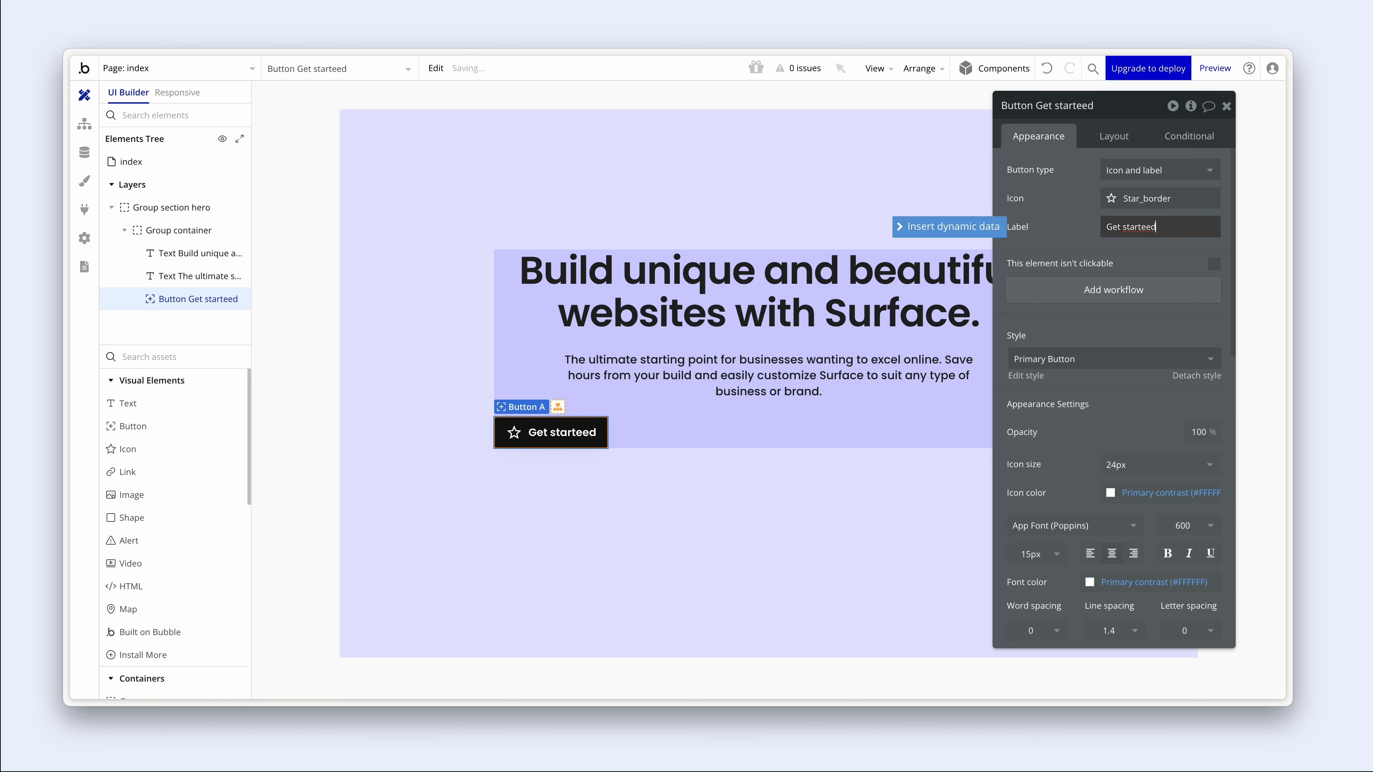
{"action": "left_click", "coordinate": [1089, 244]}
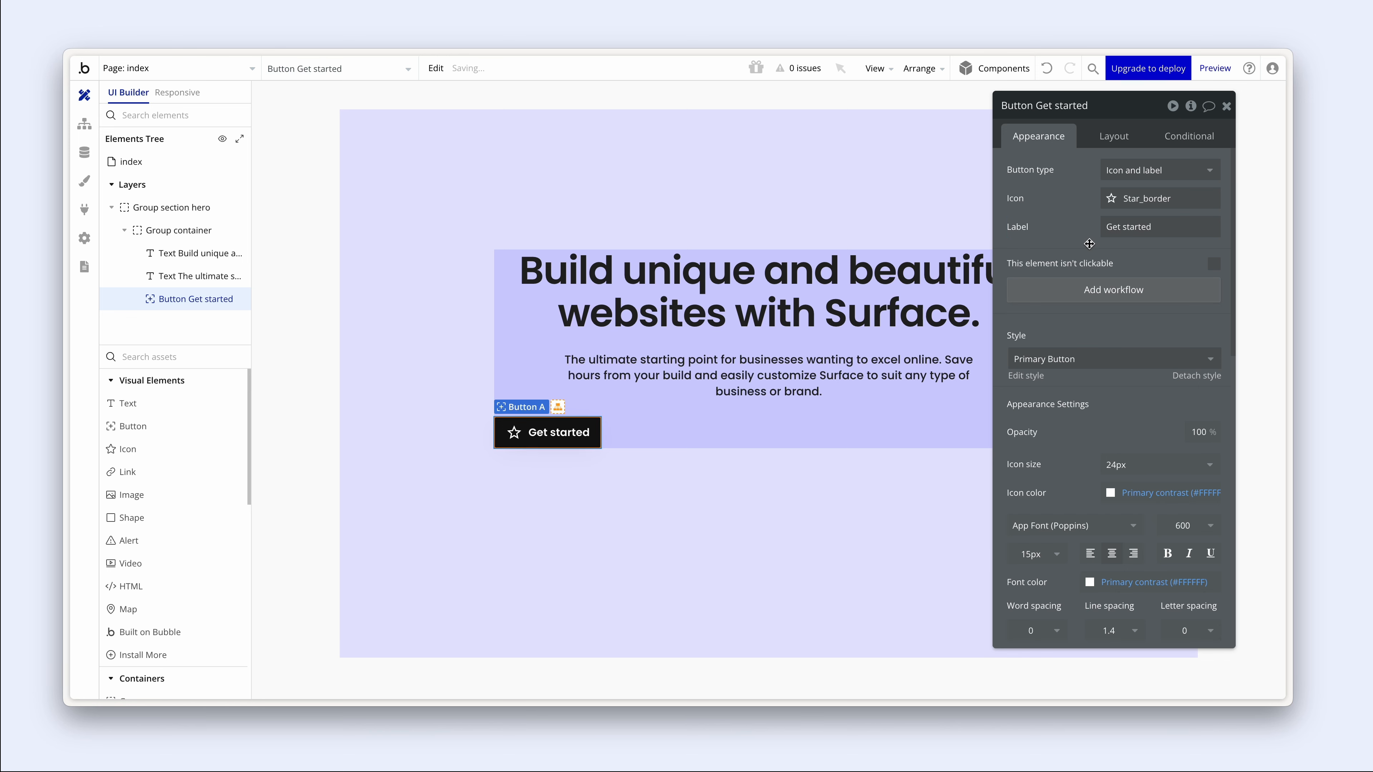
- Set the Get started button's icon to Arrow-right from the Phosphor icon set
{"action": "left_click", "coordinate": [1114, 198]}
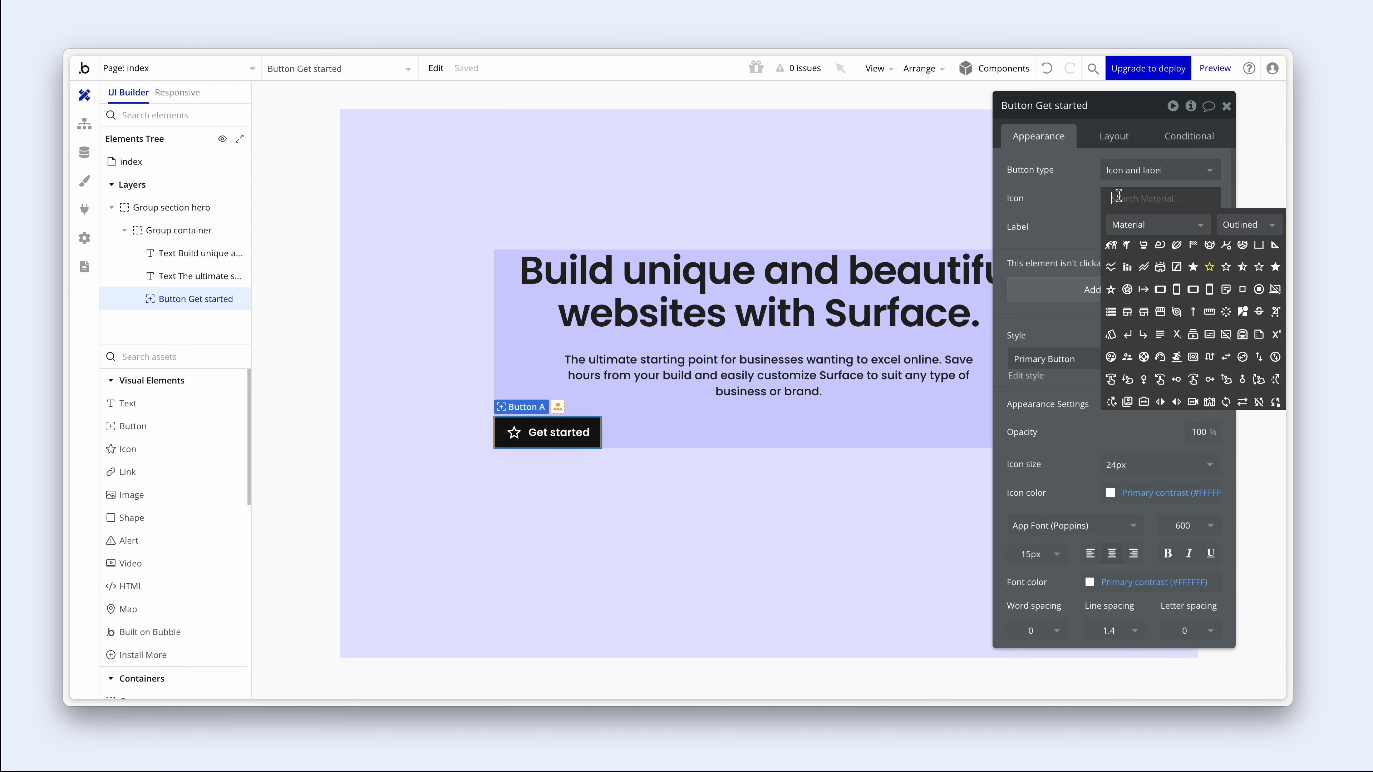
{"action": "left_click", "coordinate": [1130, 230]}
{"action": "left_click", "coordinate": [1155, 268]}
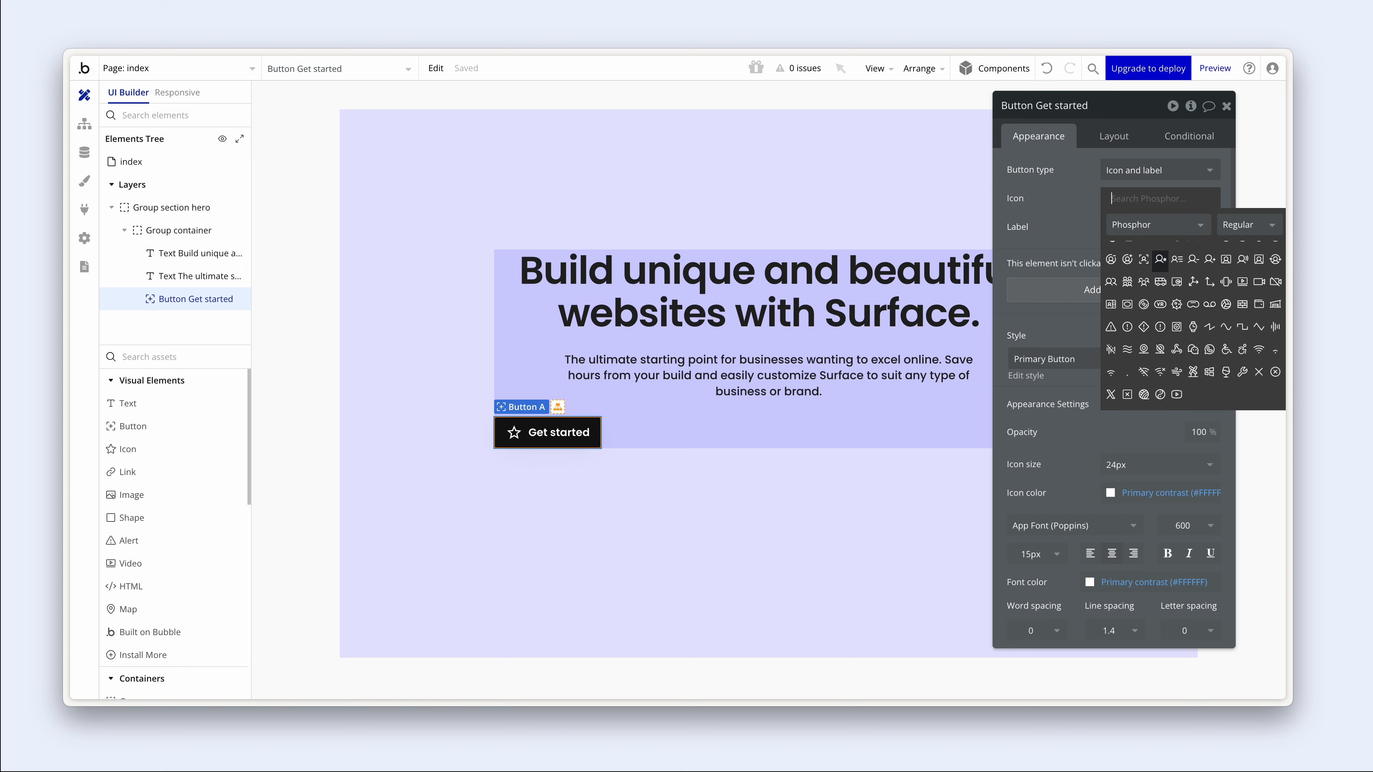
{"action": "type", "text": "arrow"}
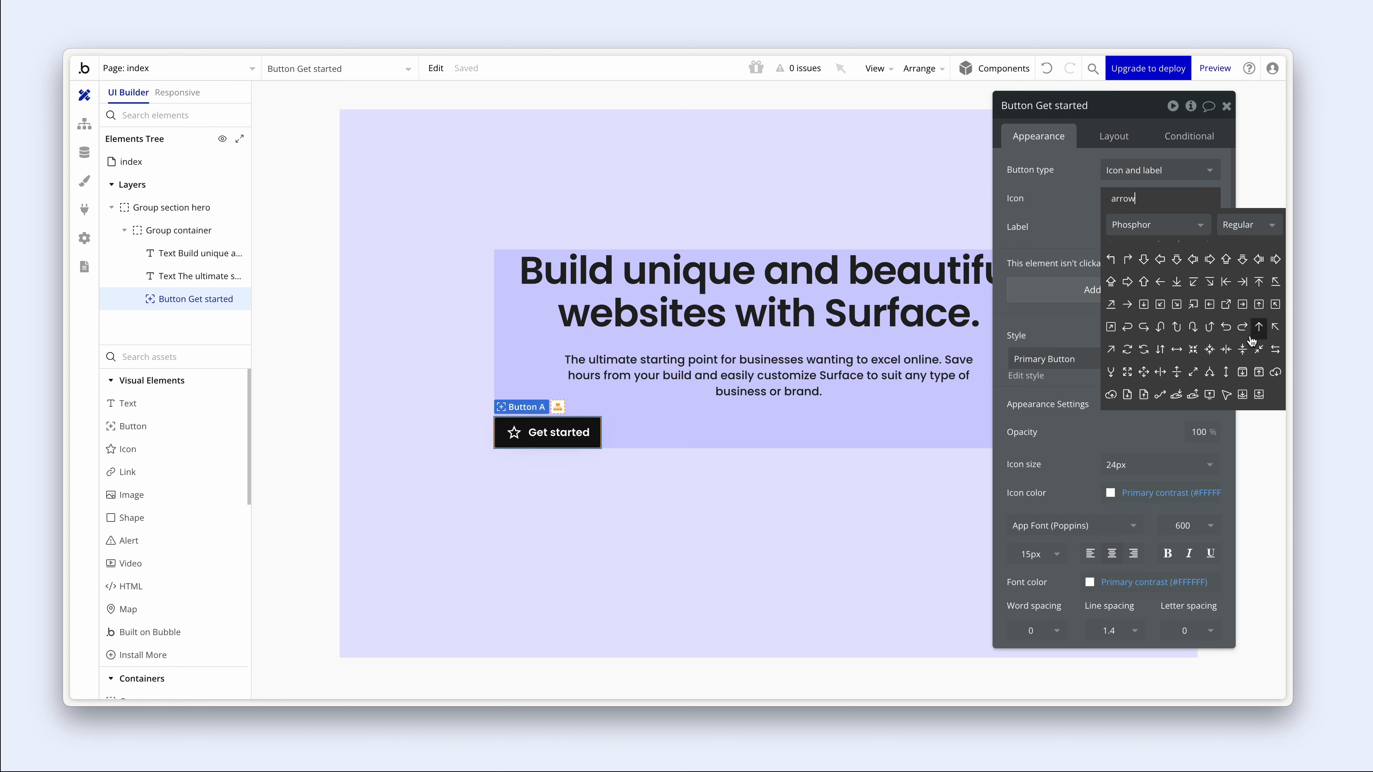
{"action": "left_click", "coordinate": [1113, 353]}
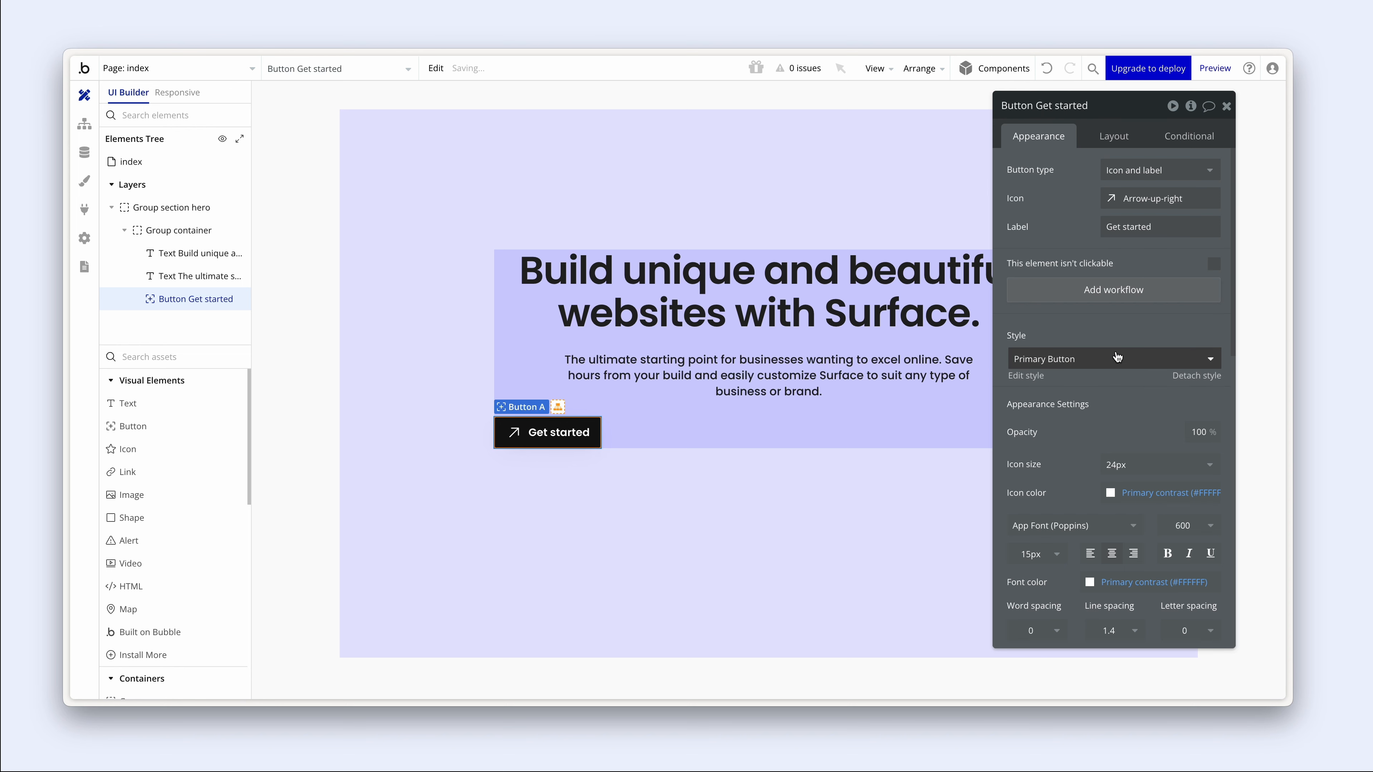
{"action": "left_click", "coordinate": [1122, 199]}
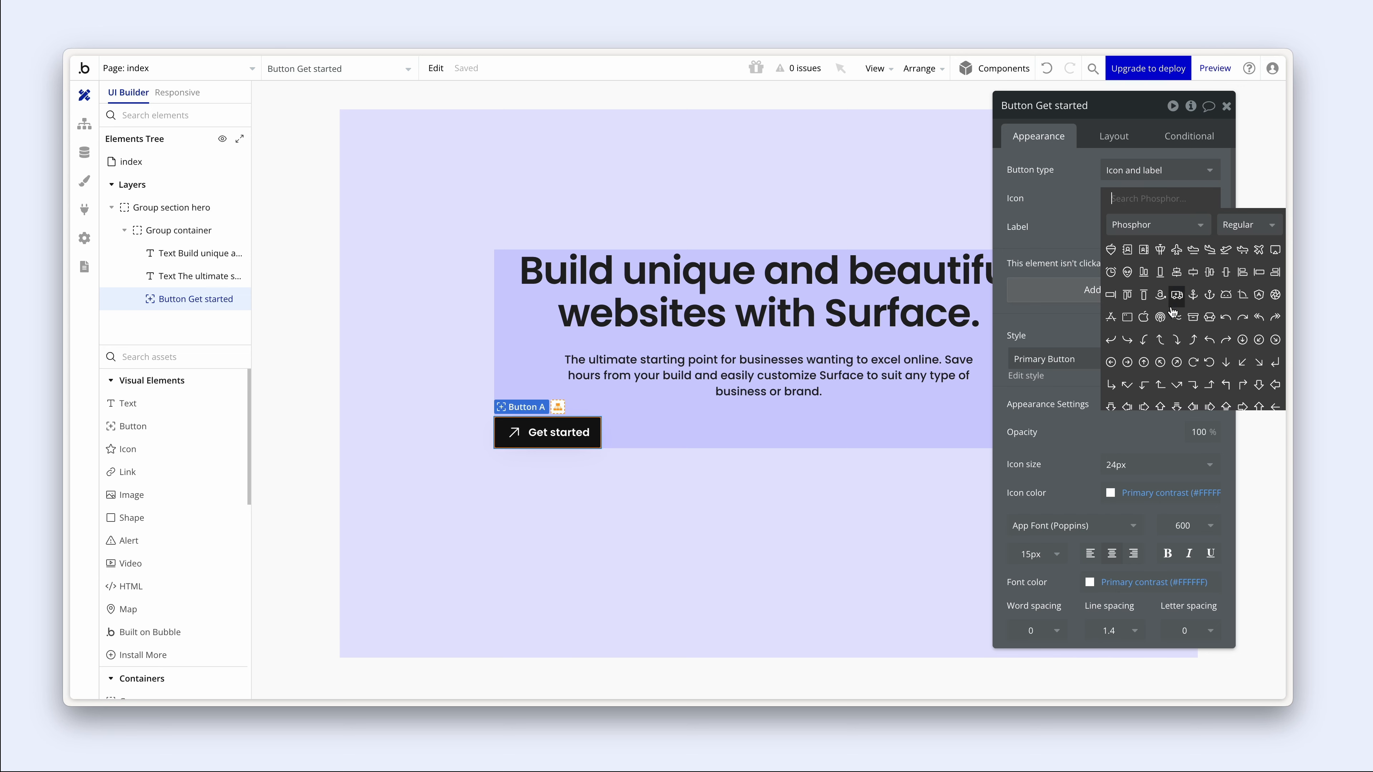
{"action": "scroll", "coordinate": [1172, 309], "scroll_direction": "down", "scroll_amount": 1}
{"action": "scroll", "coordinate": [1173, 309], "scroll_direction": "down", "scroll_amount": 1}
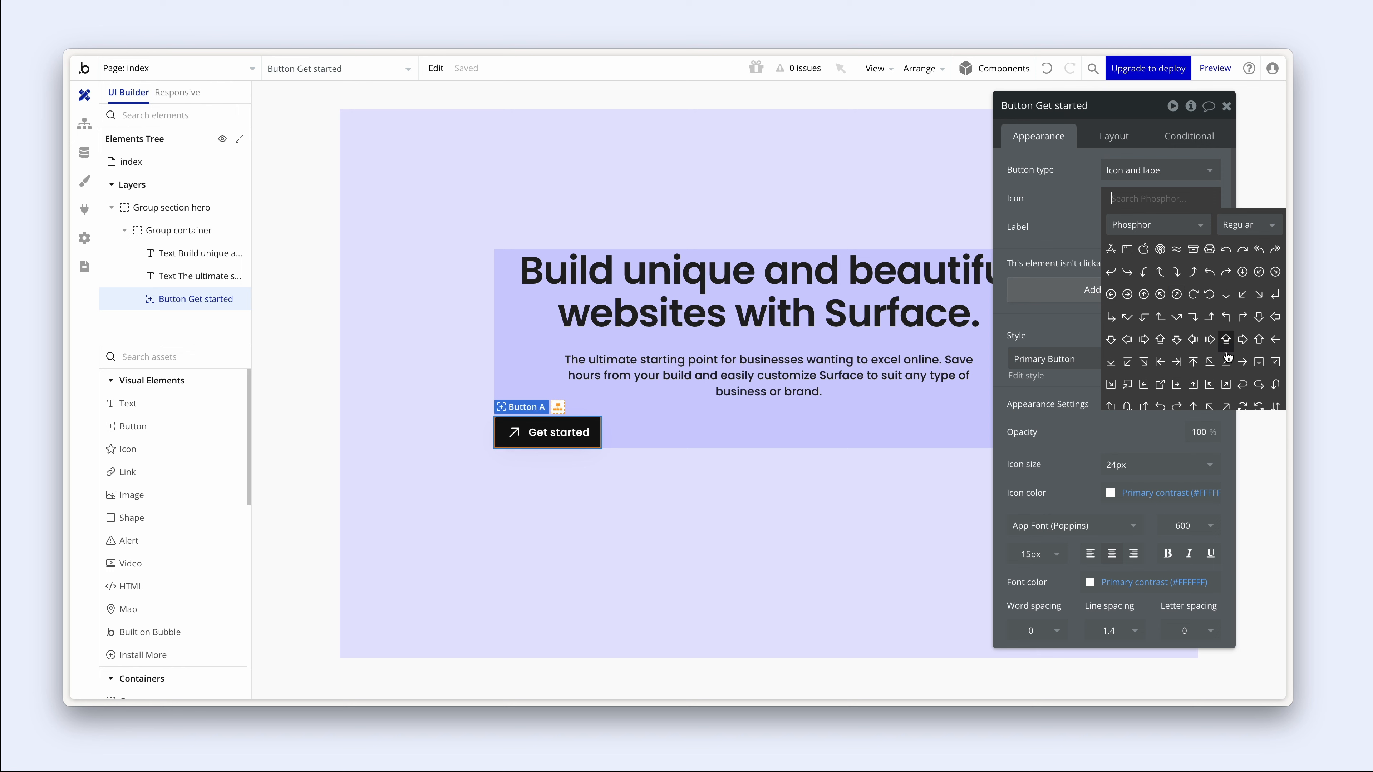
{"action": "left_click", "coordinate": [1242, 376]}
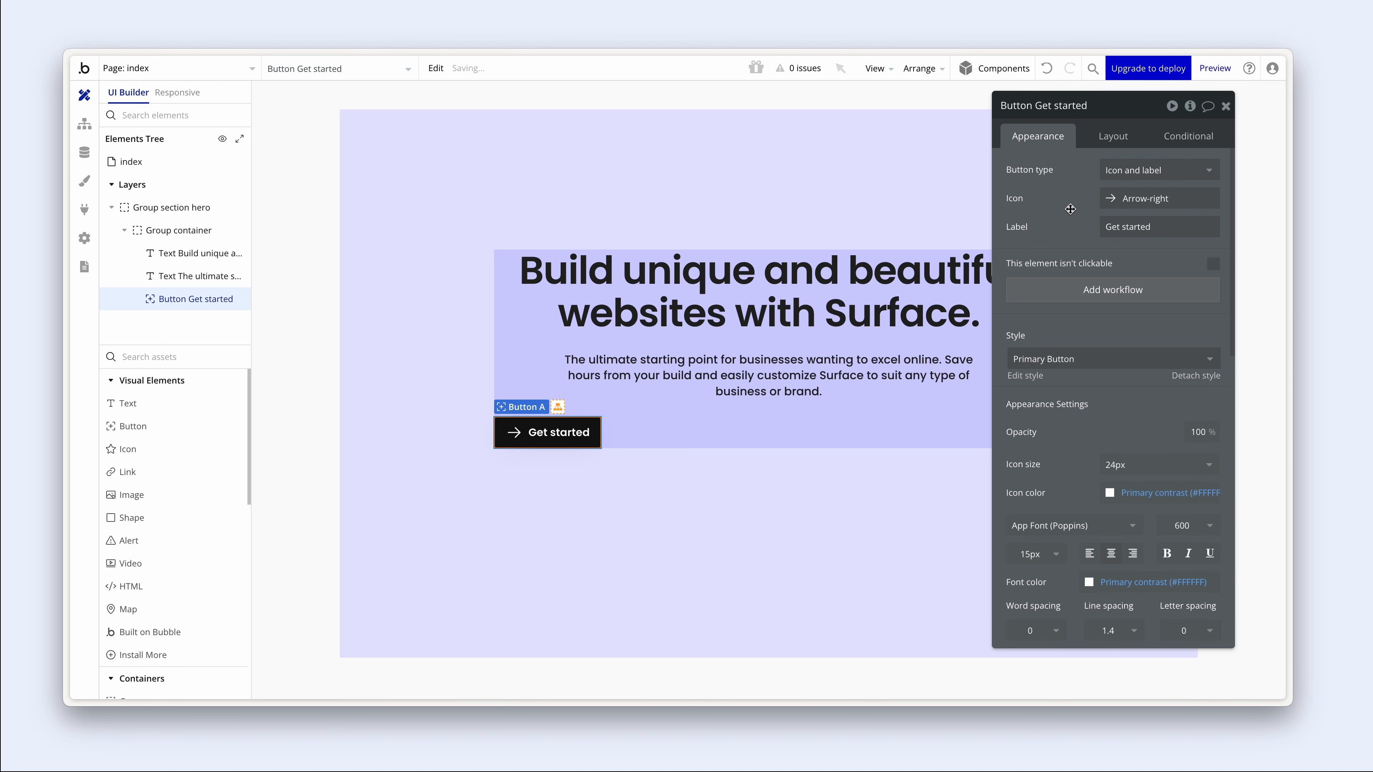
- Place the Get started button's icon to the right of its label, and open the Primary Button style for editing
{"action": "left_click", "coordinate": [1101, 142]}
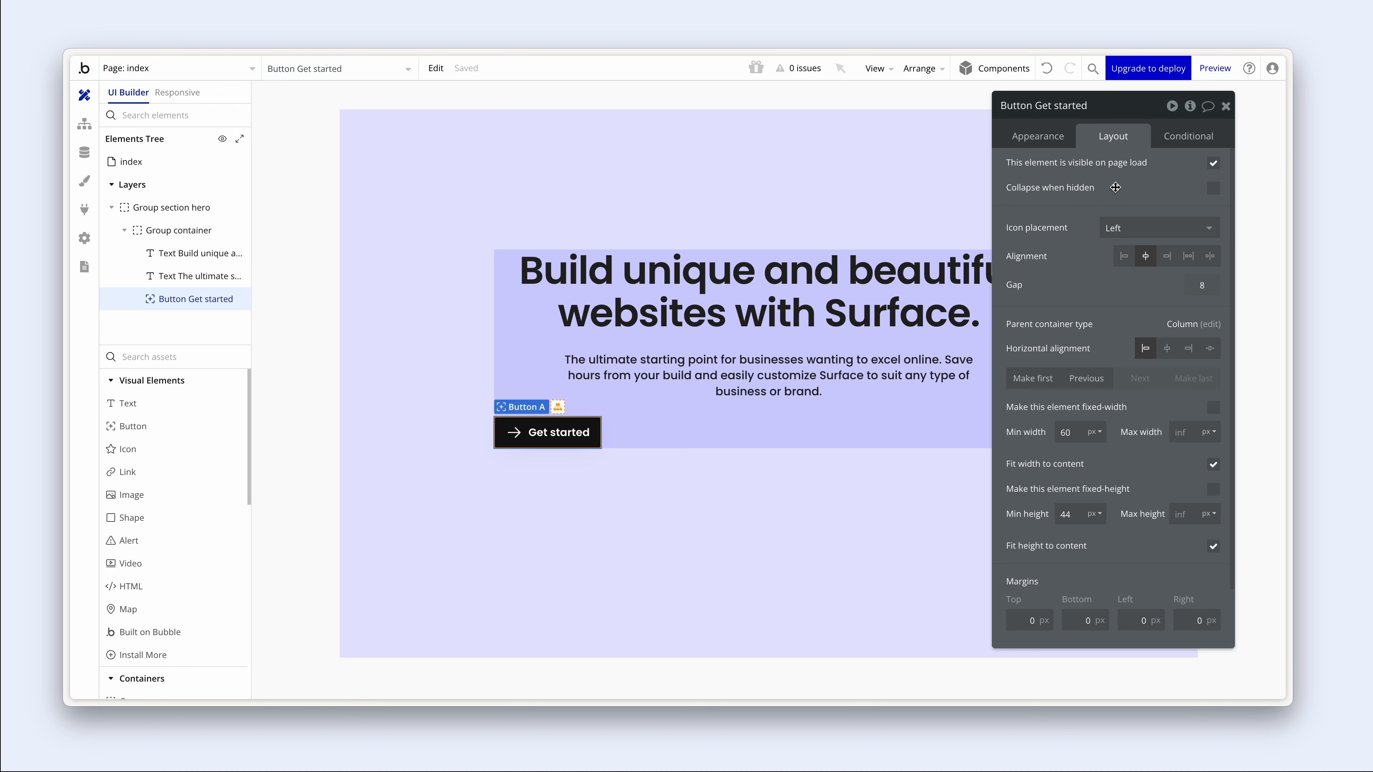
{"action": "left_click", "coordinate": [1152, 228]}
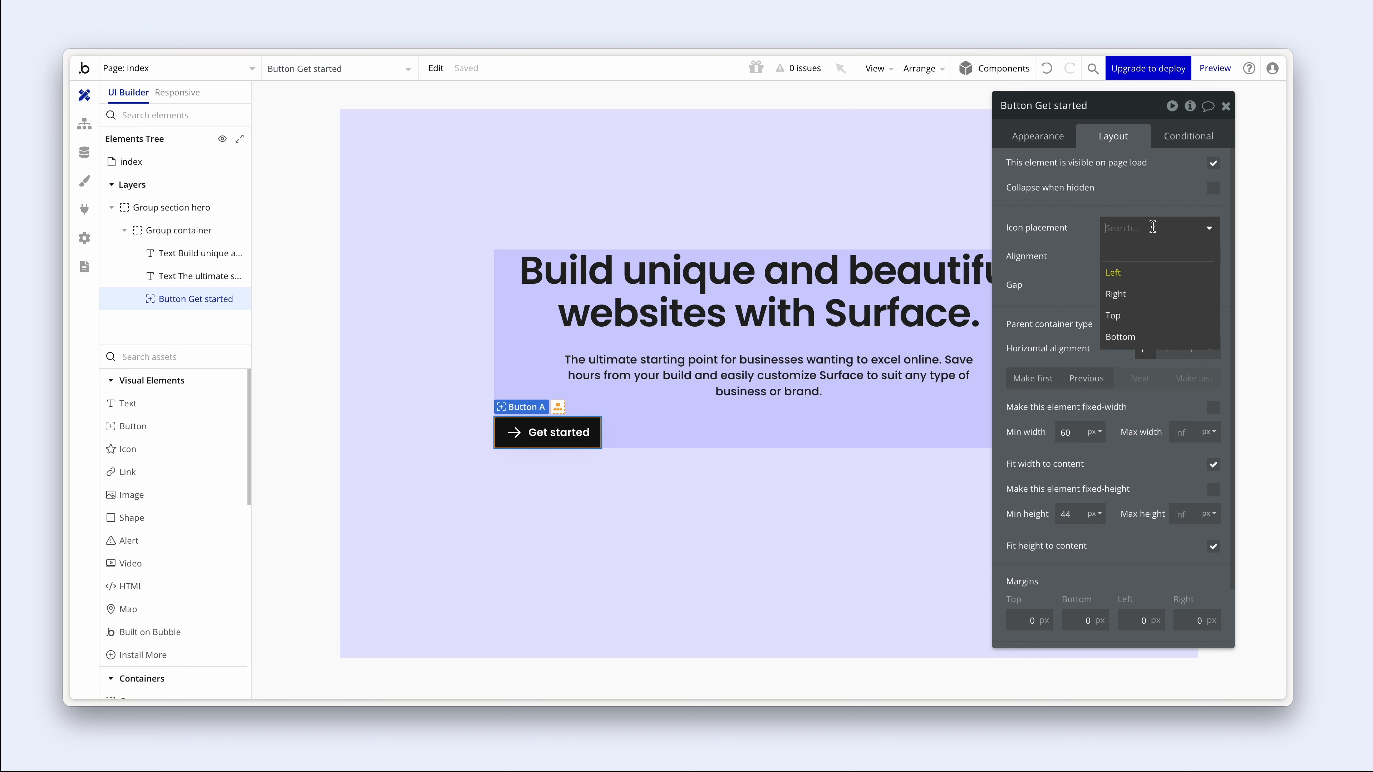
{"action": "left_click", "coordinate": [1158, 295]}
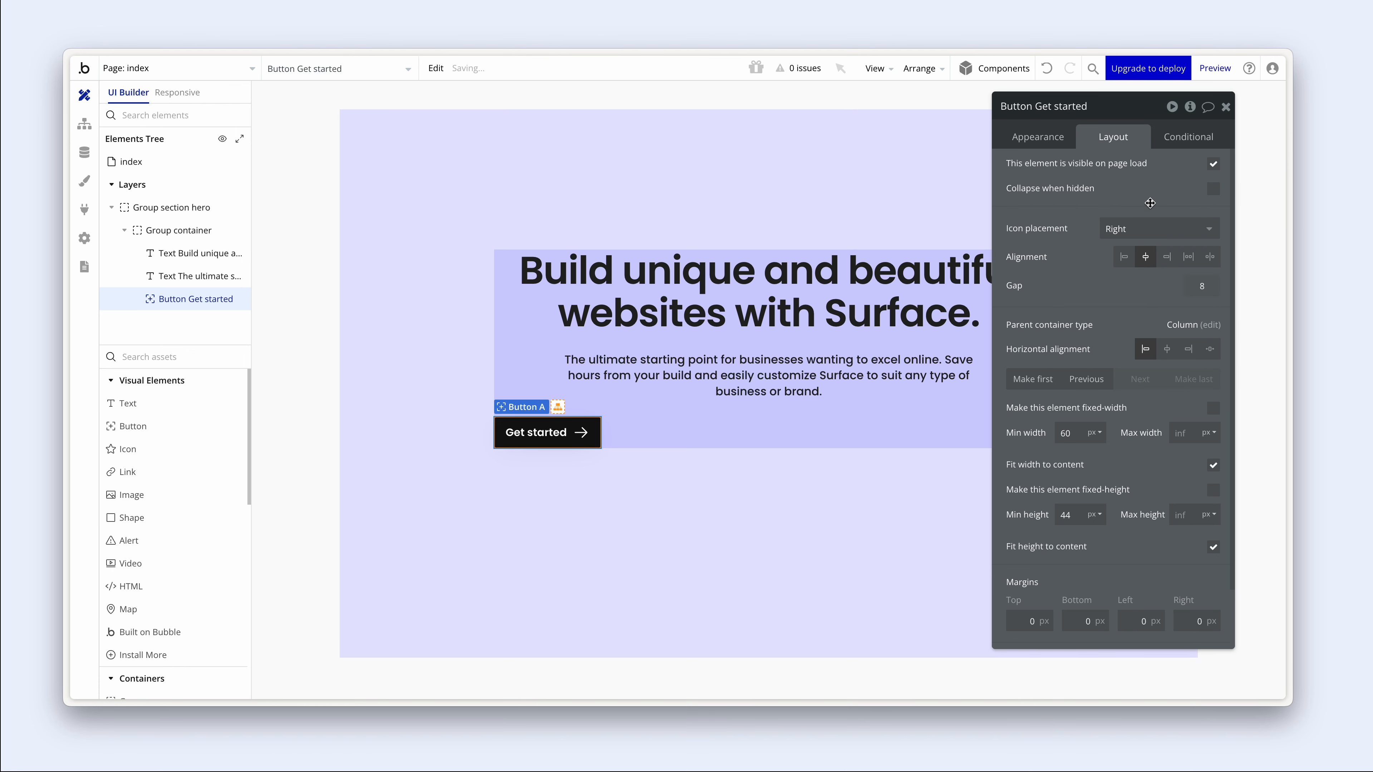
{"action": "left_click", "coordinate": [1047, 142]}
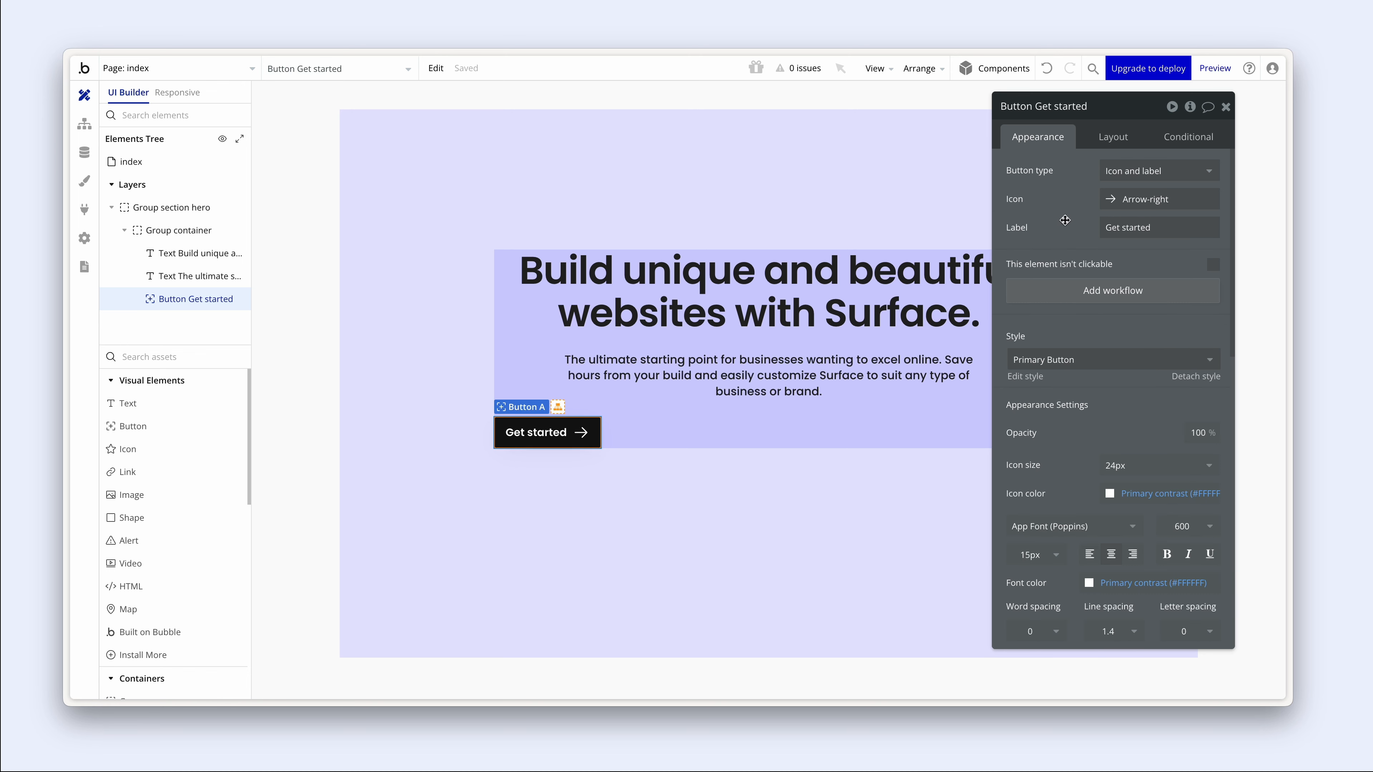
{"action": "left_click", "coordinate": [1033, 382]}
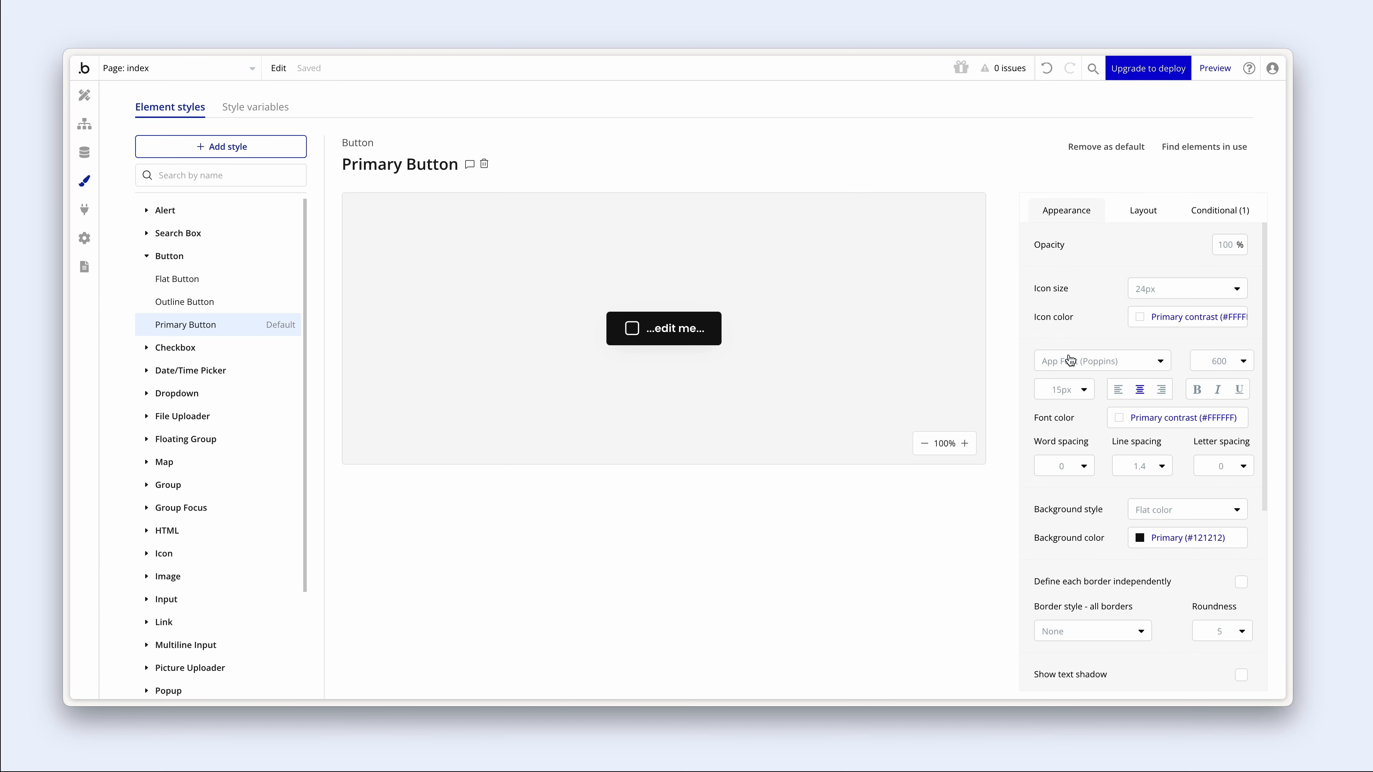
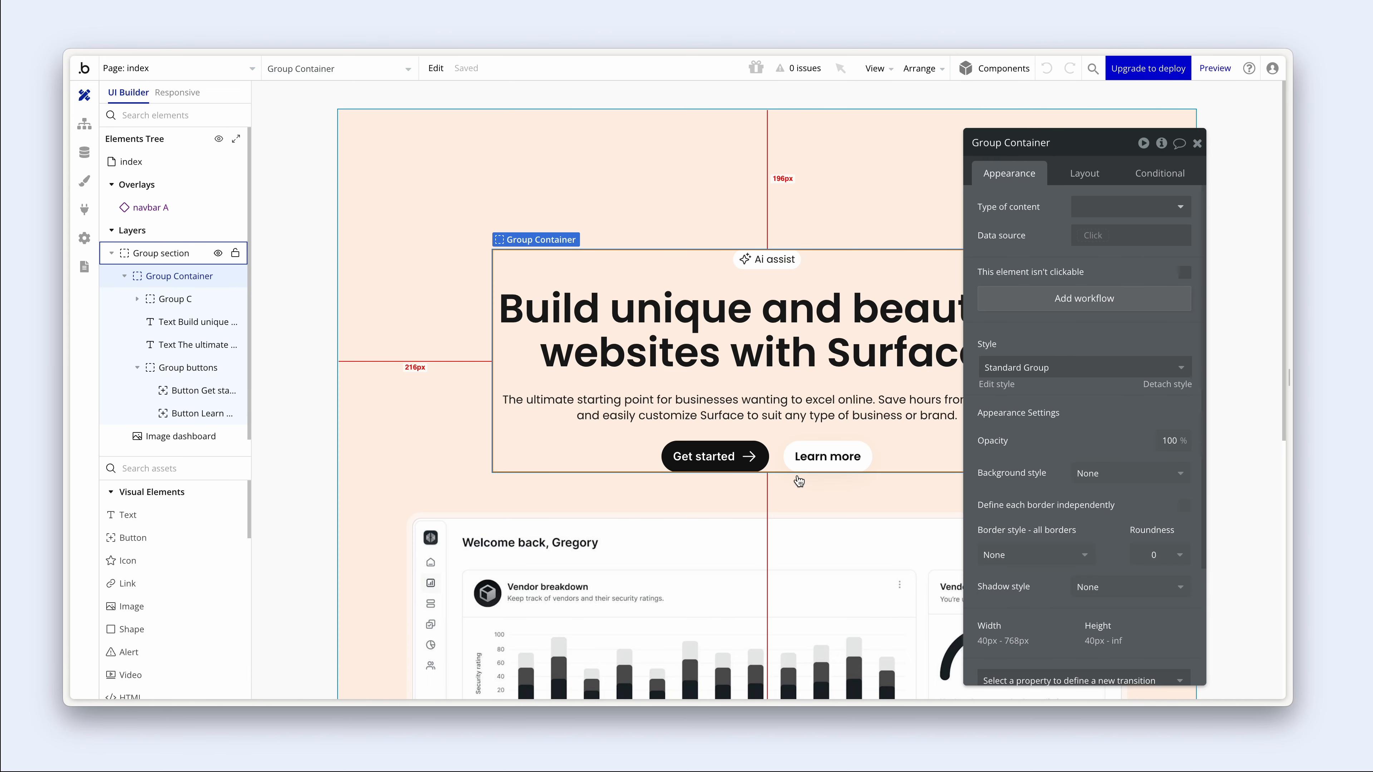
- Inspect the finished page's Ai assist badge group, and add a text element above the heading in the new container group
{"action": "left_click", "coordinate": [779, 268]}
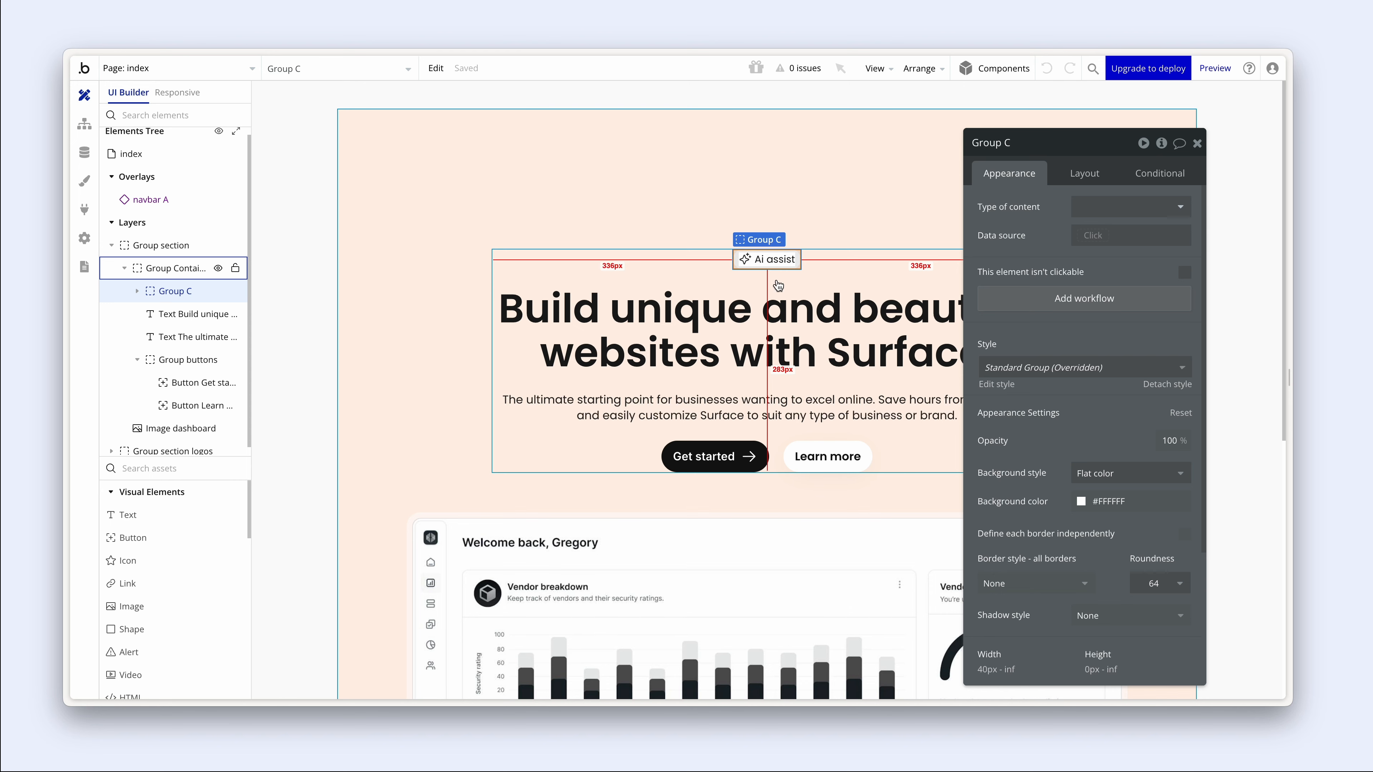
{"action": "key", "text": "ctrl+Tab"}
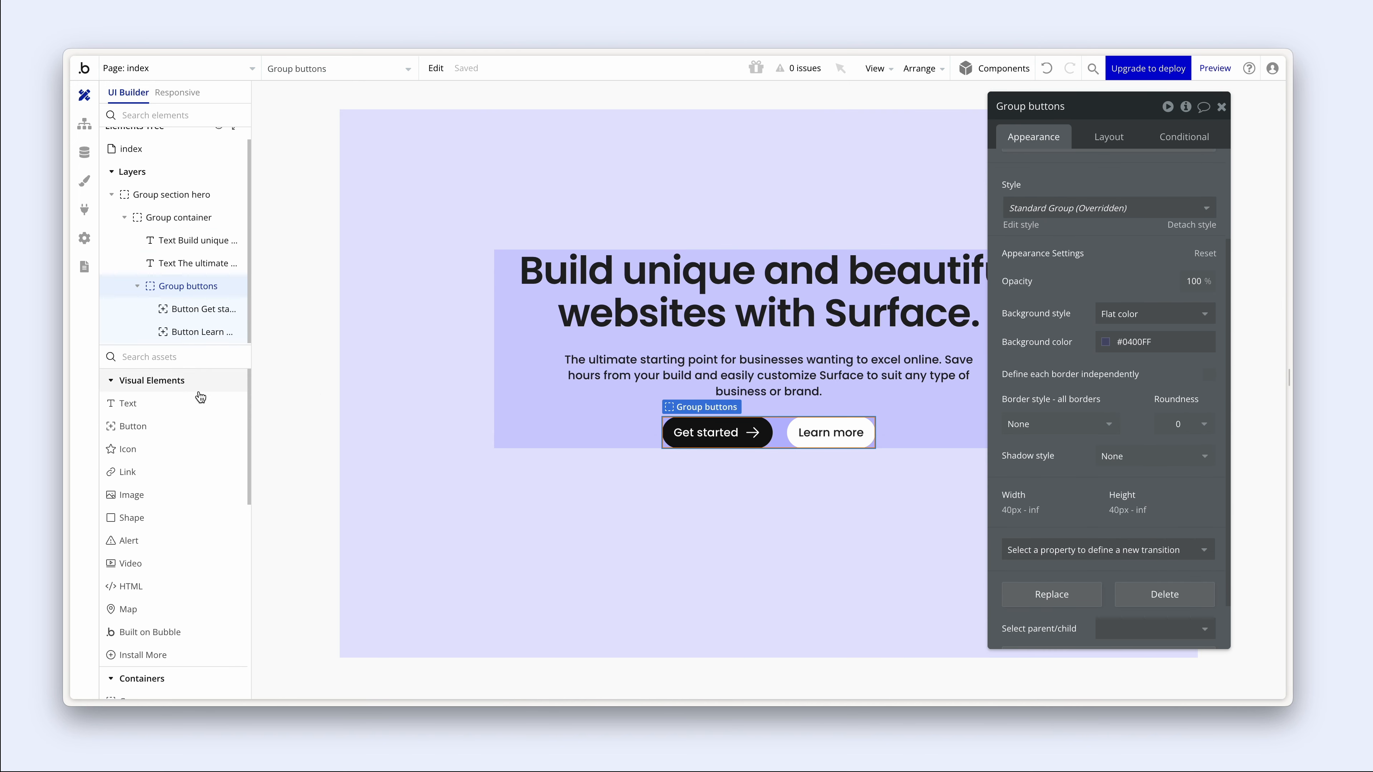
{"action": "left_click_drag", "start_coordinate": [200, 401], "coordinate": [568, 346]}
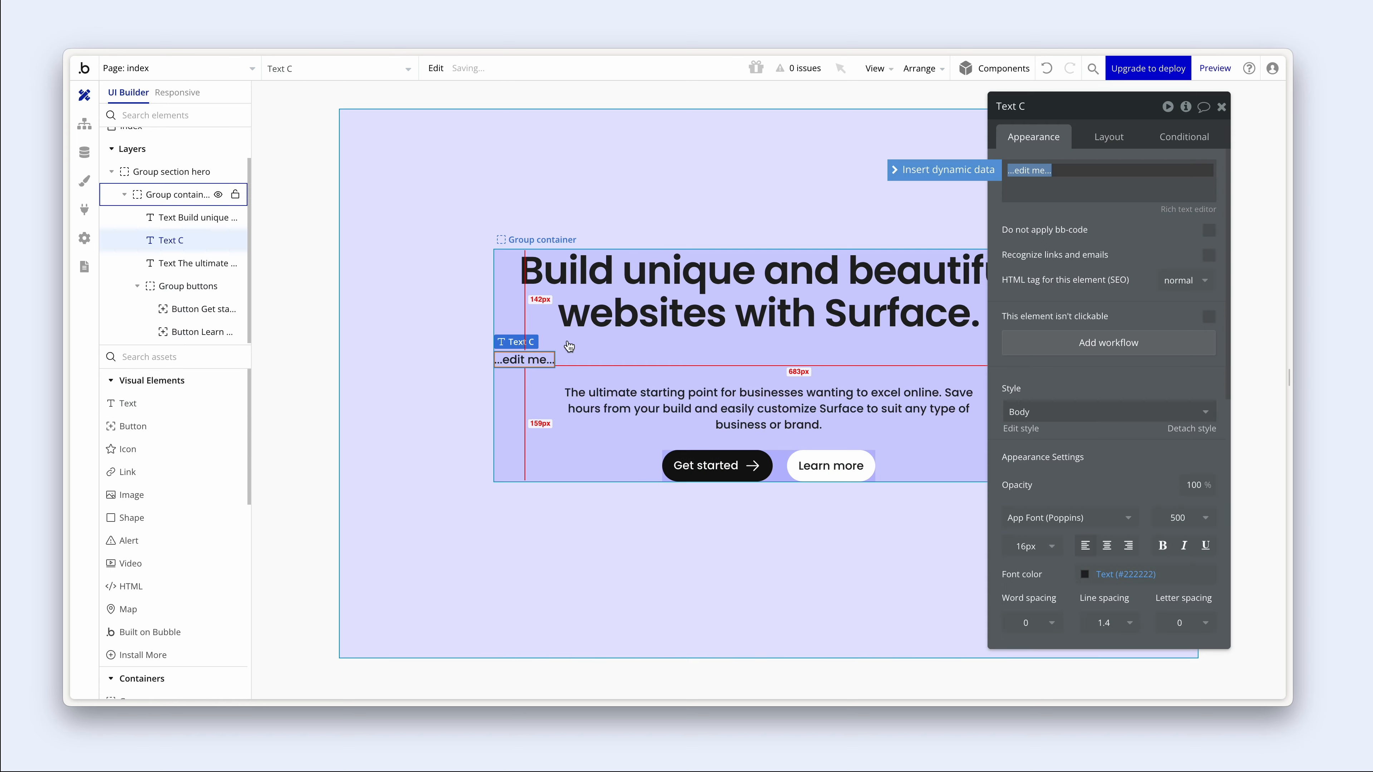
{"action": "left_click", "coordinate": [510, 357]}
{"action": "left_click_drag", "start_coordinate": [510, 358], "coordinate": [510, 256]}
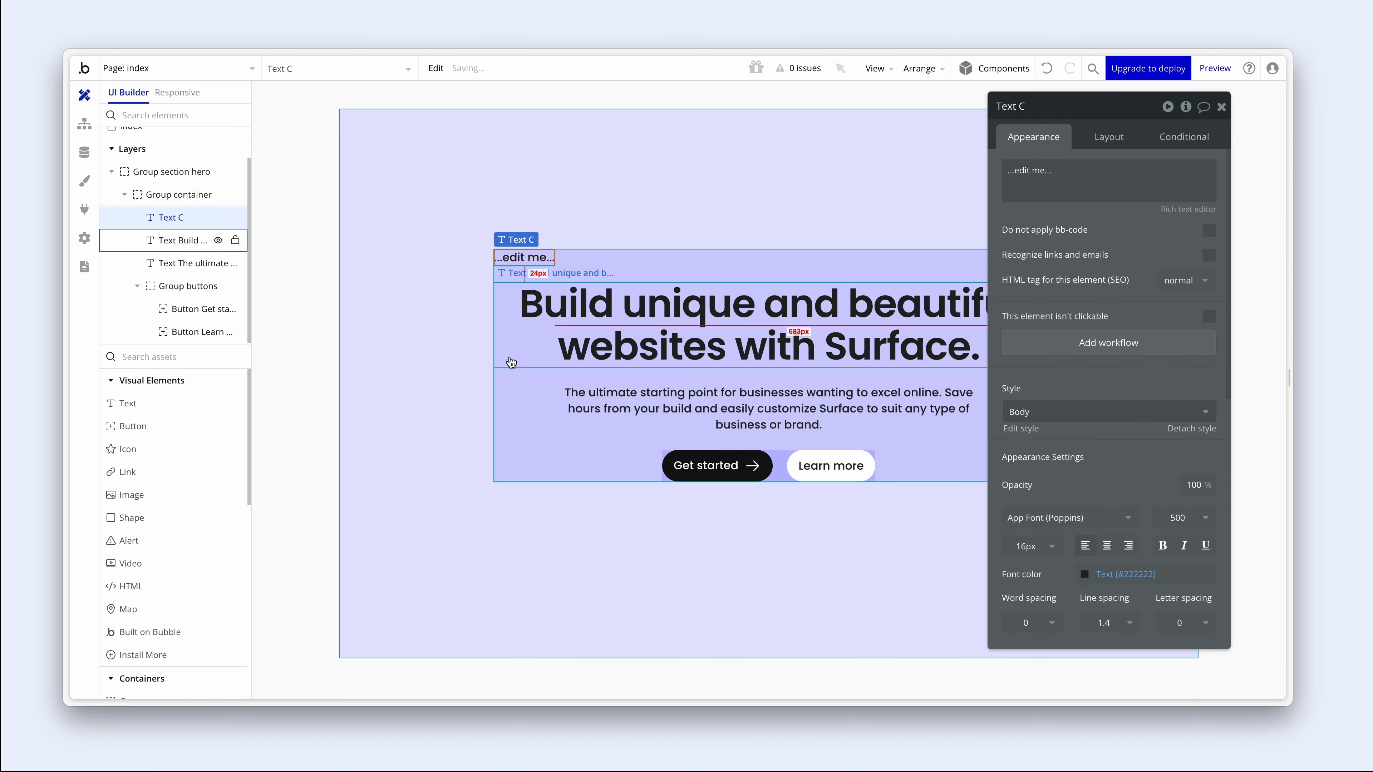
- Set the new text element's content to "AI Assist" and review the text styles available for it
{"action": "left_click", "coordinate": [1077, 166]}
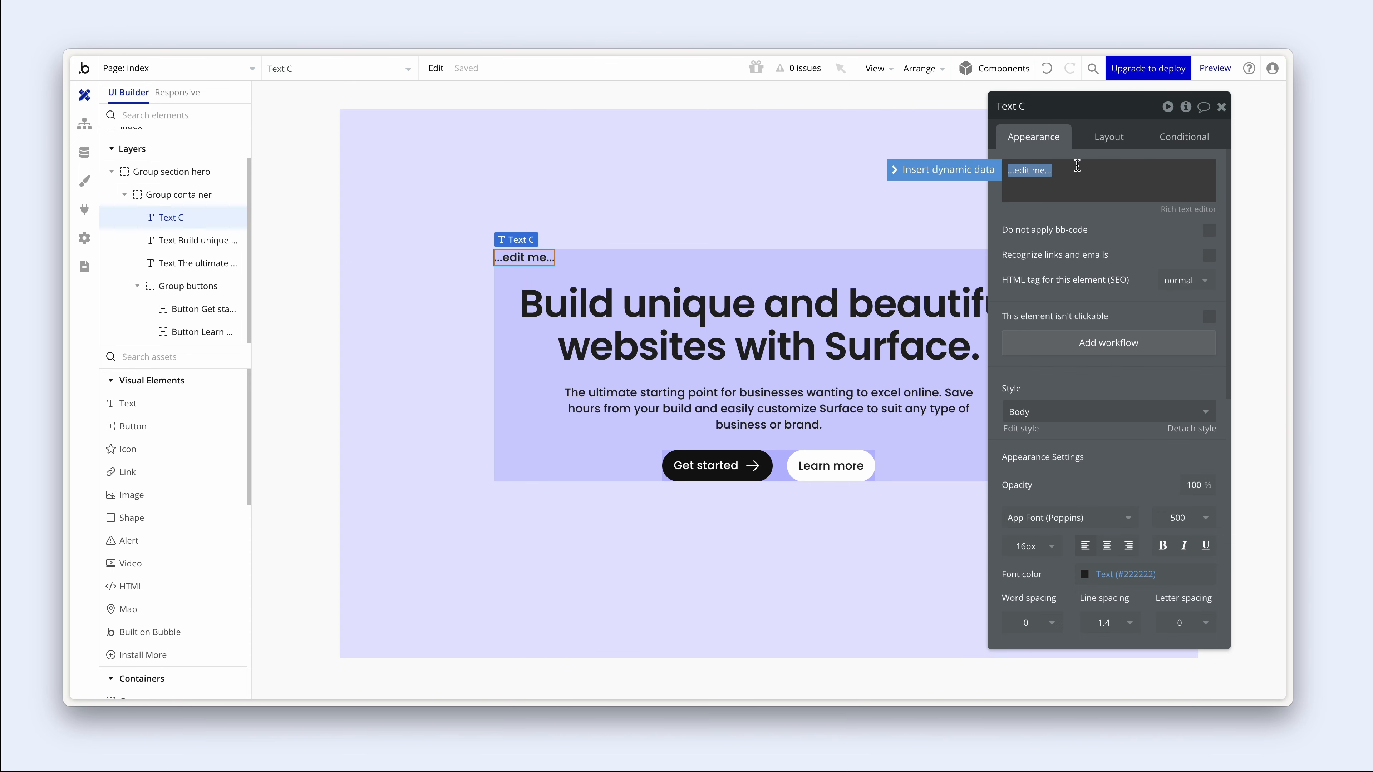
{"action": "type", "text": "AI Assist"}
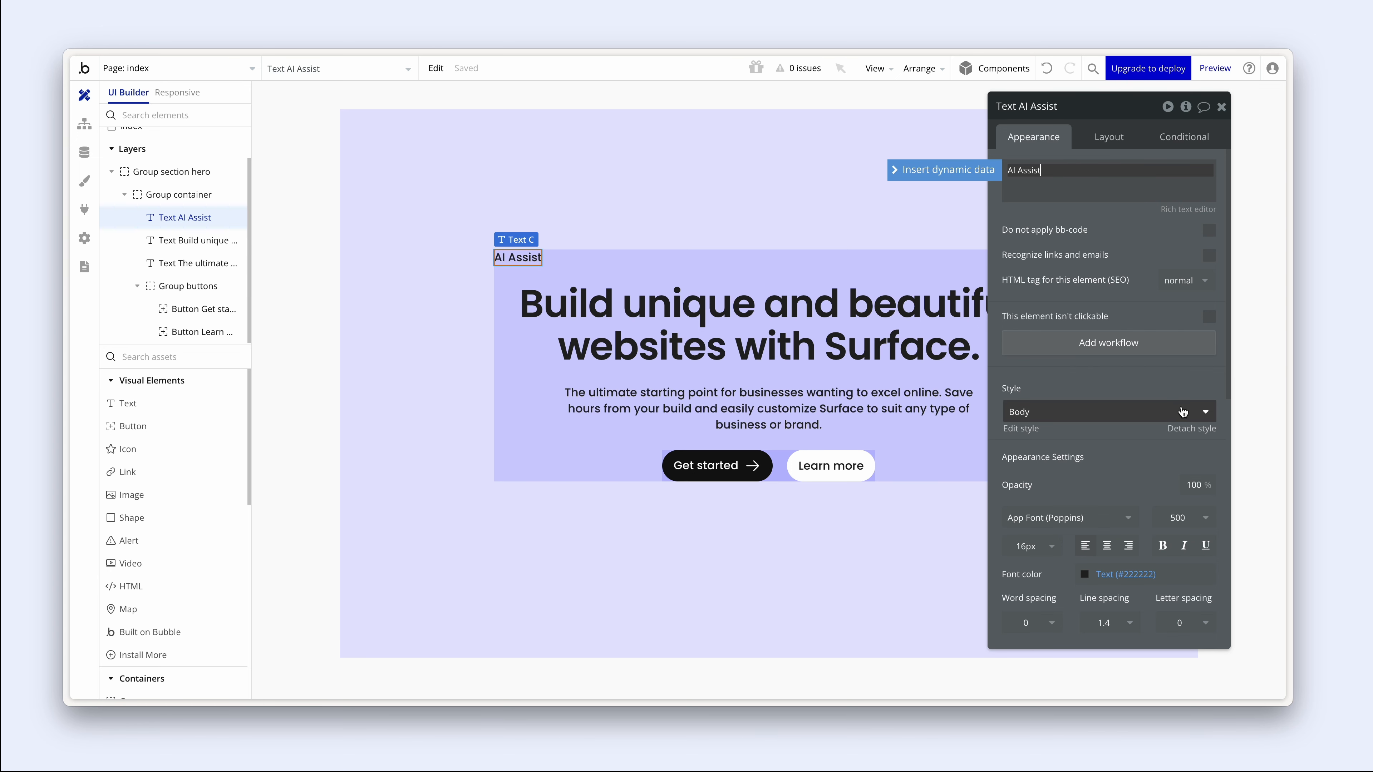
{"action": "left_click", "coordinate": [1167, 418]}
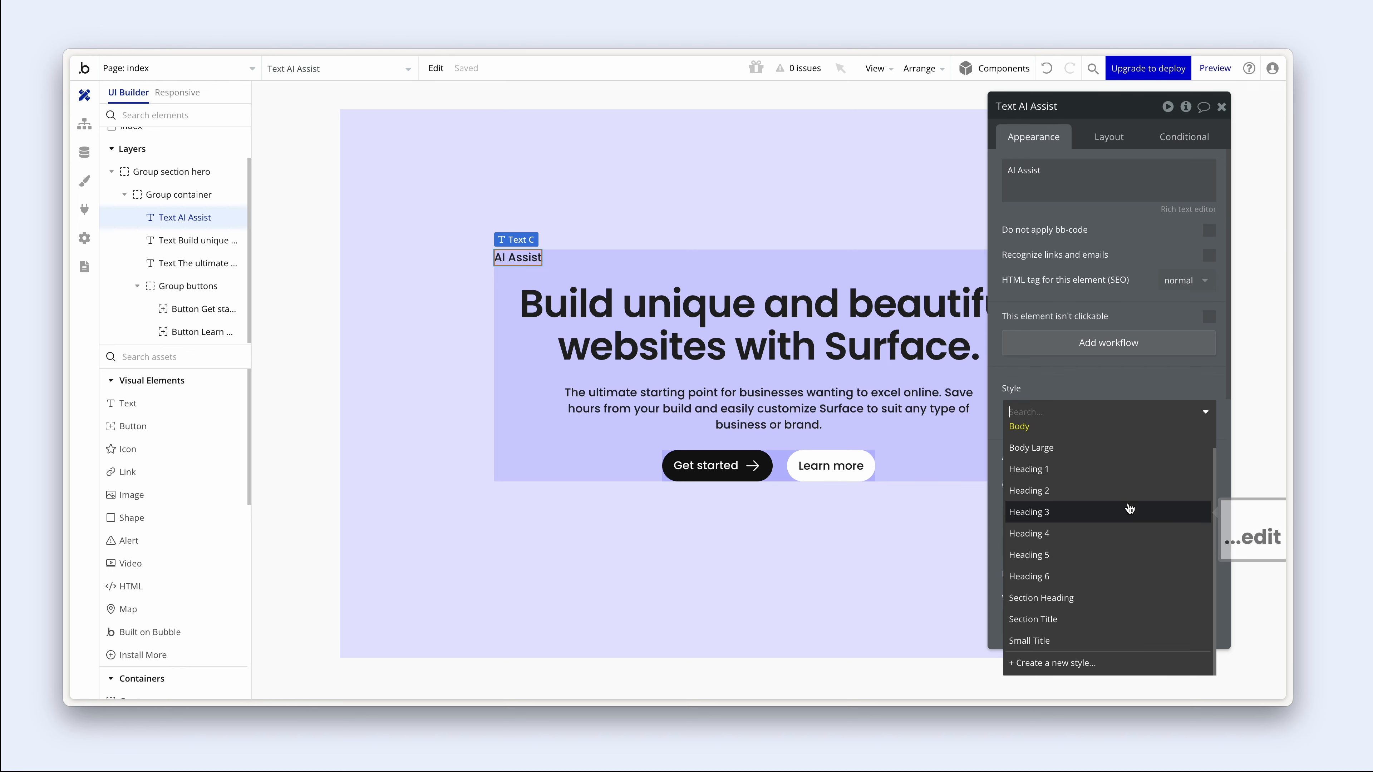
{"action": "left_click", "coordinate": [1106, 386]}
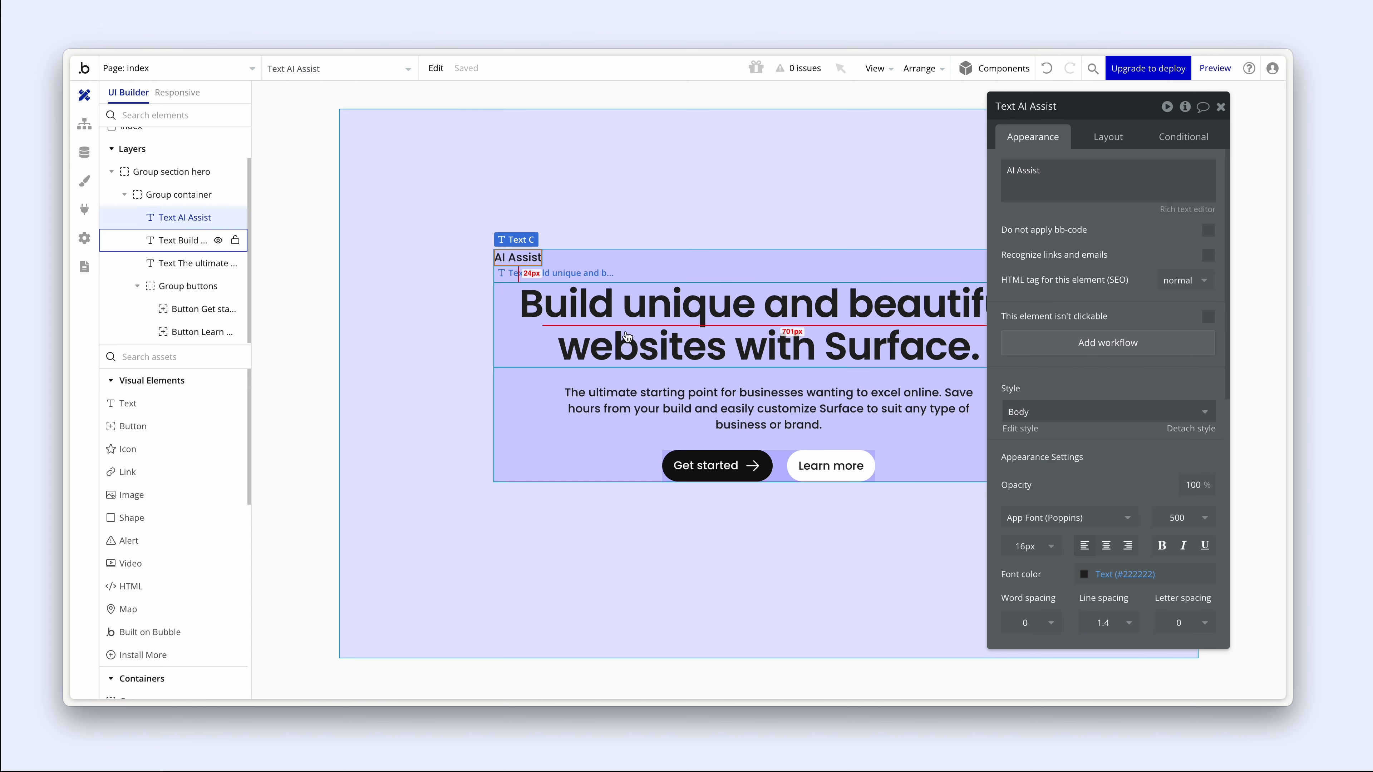
- Duplicate the Body text style in the element styles
{"action": "left_click", "coordinate": [84, 190]}
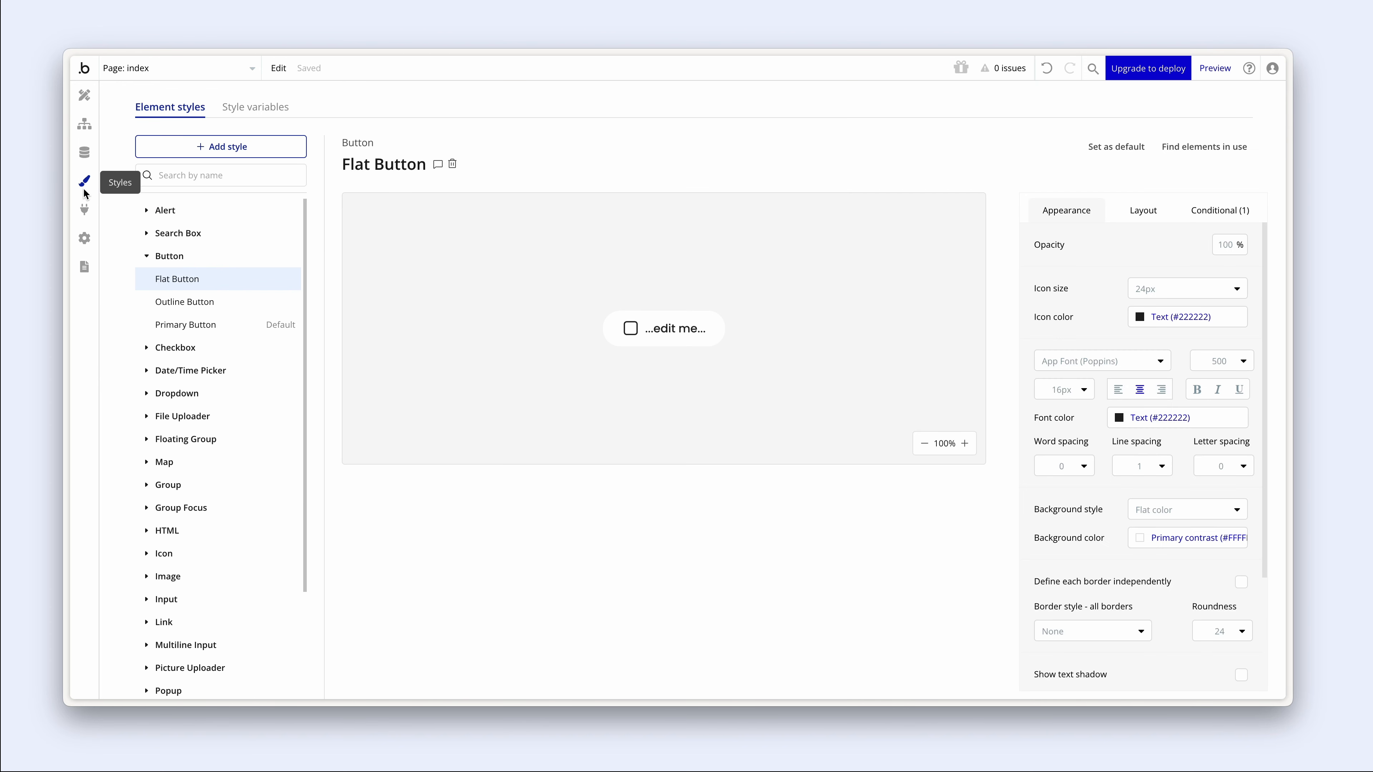
{"action": "left_click", "coordinate": [146, 256]}
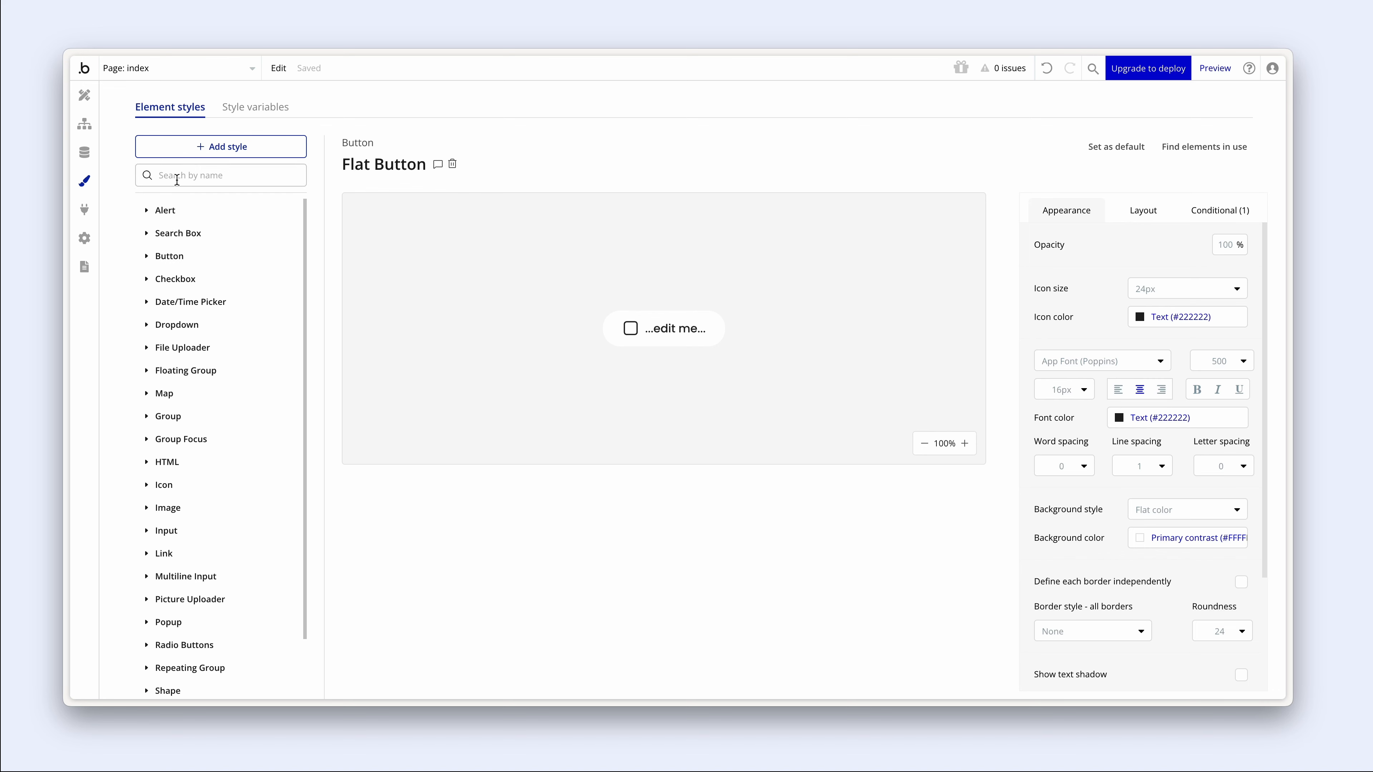
{"action": "scroll", "coordinate": [162, 373], "scroll_direction": "down", "scroll_amount": 2}
{"action": "left_click", "coordinate": [158, 668]}
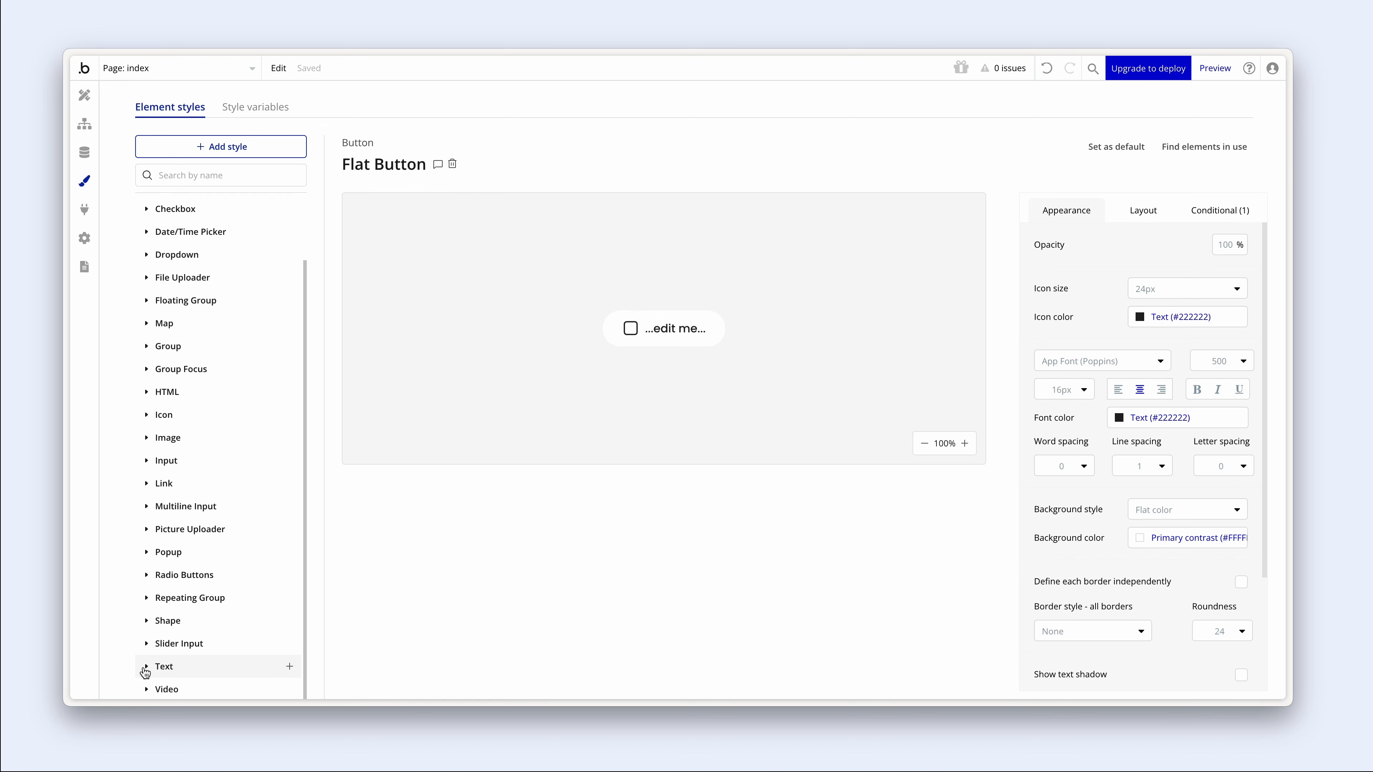
{"action": "scroll", "coordinate": [173, 611], "scroll_direction": "down", "scroll_amount": 5}
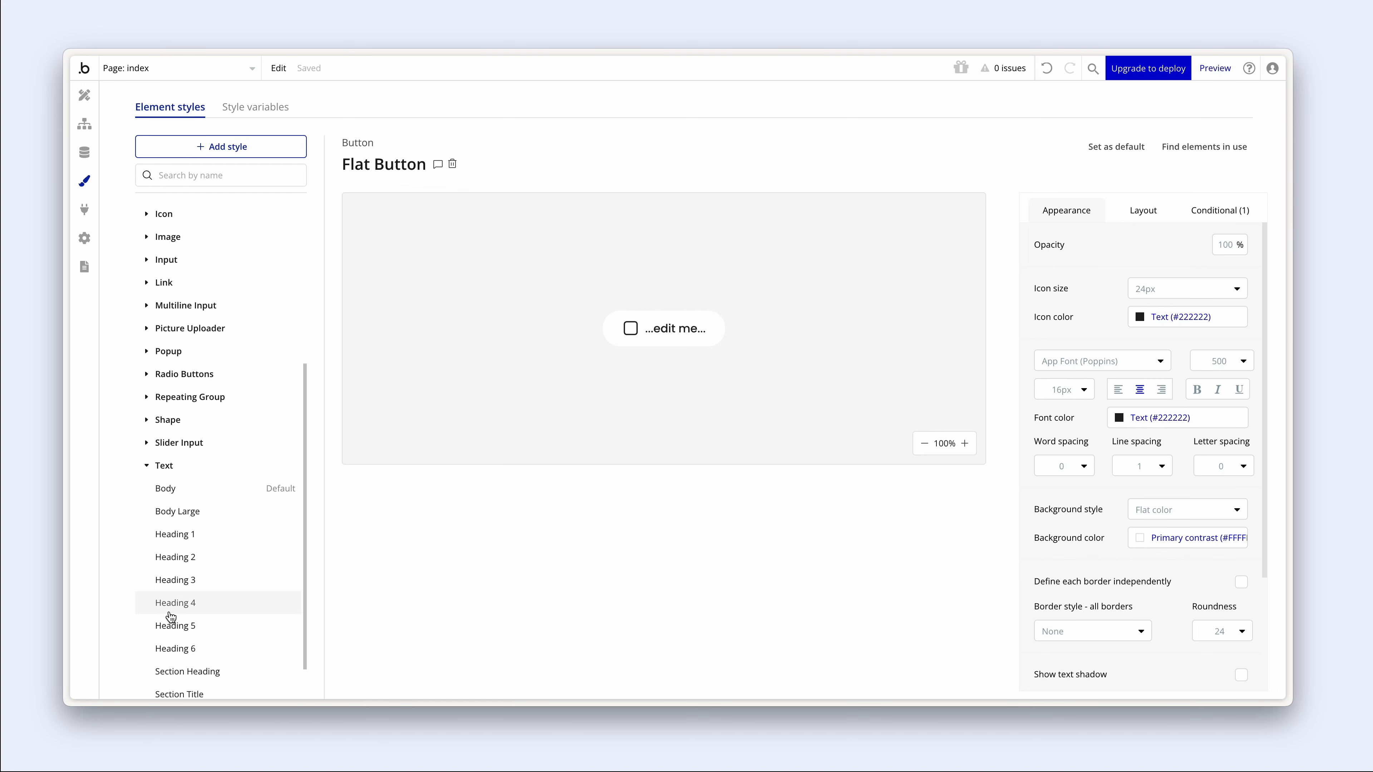
{"action": "left_click", "coordinate": [199, 492]}
{"action": "right_click", "coordinate": [200, 490]}
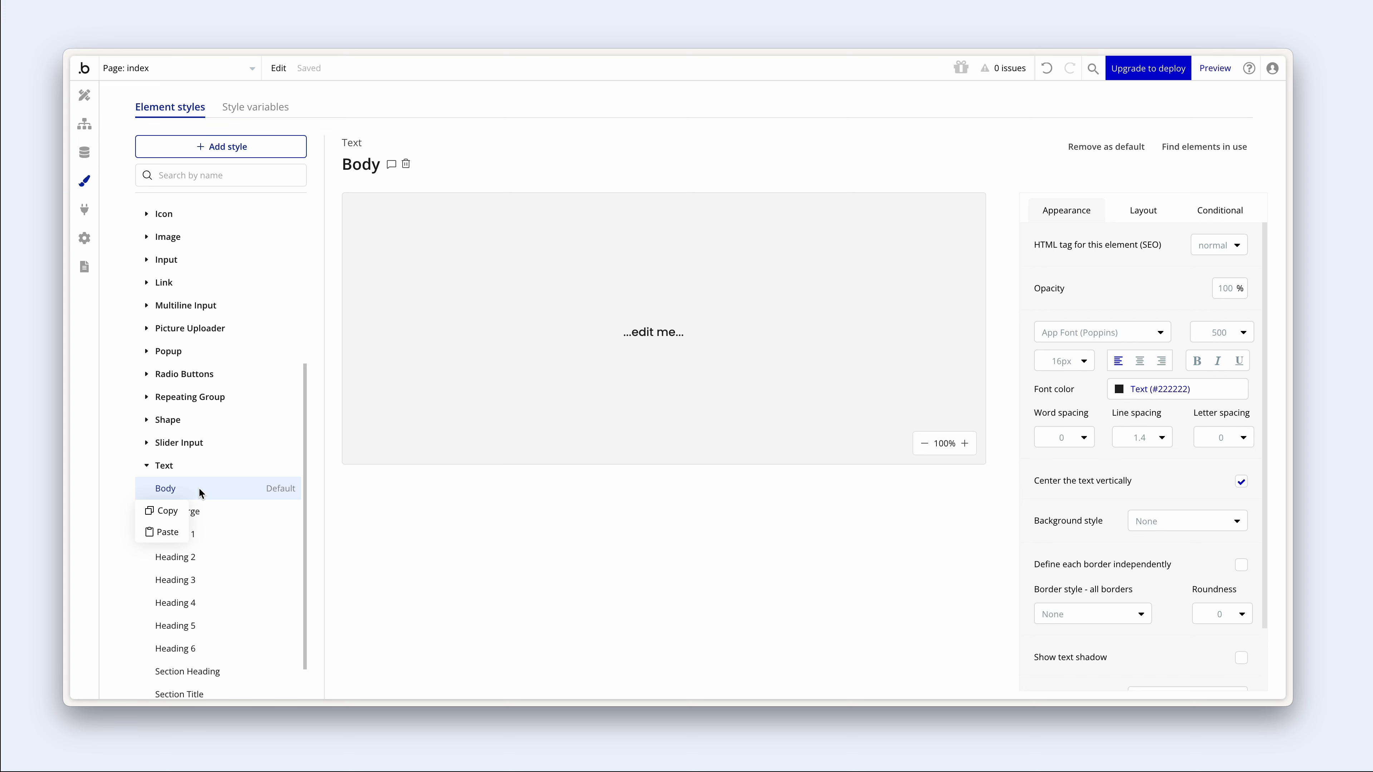
{"action": "left_click", "coordinate": [173, 508]}
{"action": "right_click", "coordinate": [185, 485]}
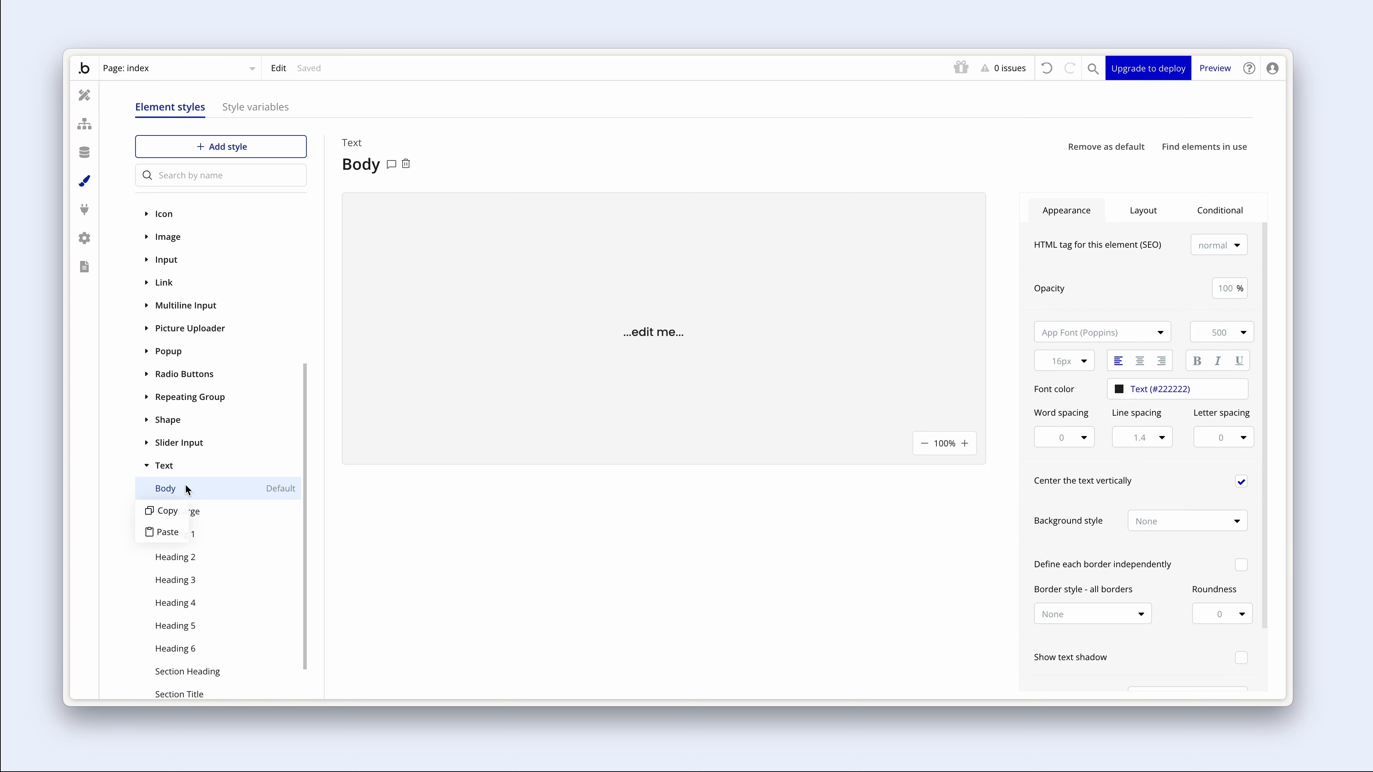
{"action": "left_click", "coordinate": [168, 535]}
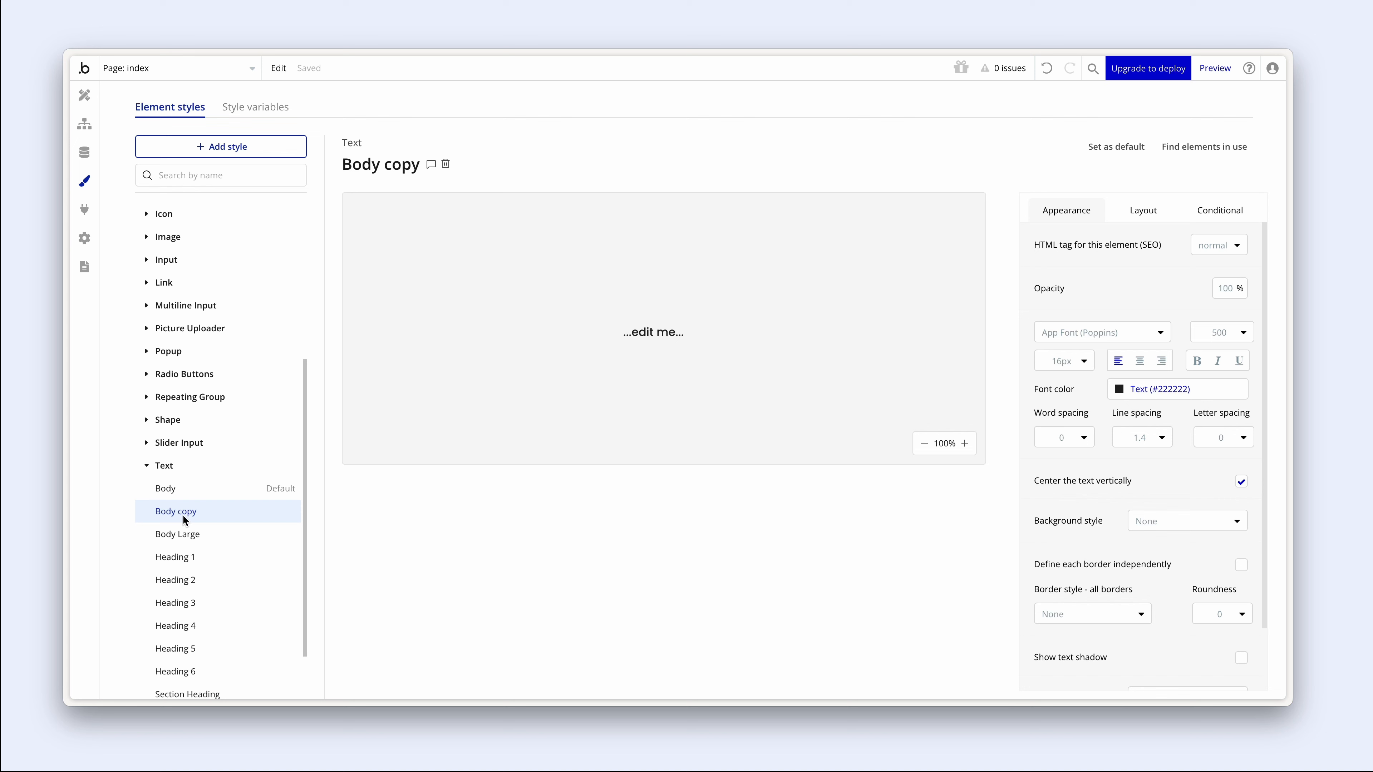
- Rename the duplicated text style to "Body Small" and set its font size to 14px
{"action": "left_click", "coordinate": [400, 171]}
{"action": "left_click_drag", "start_coordinate": [396, 167], "coordinate": [456, 169]}
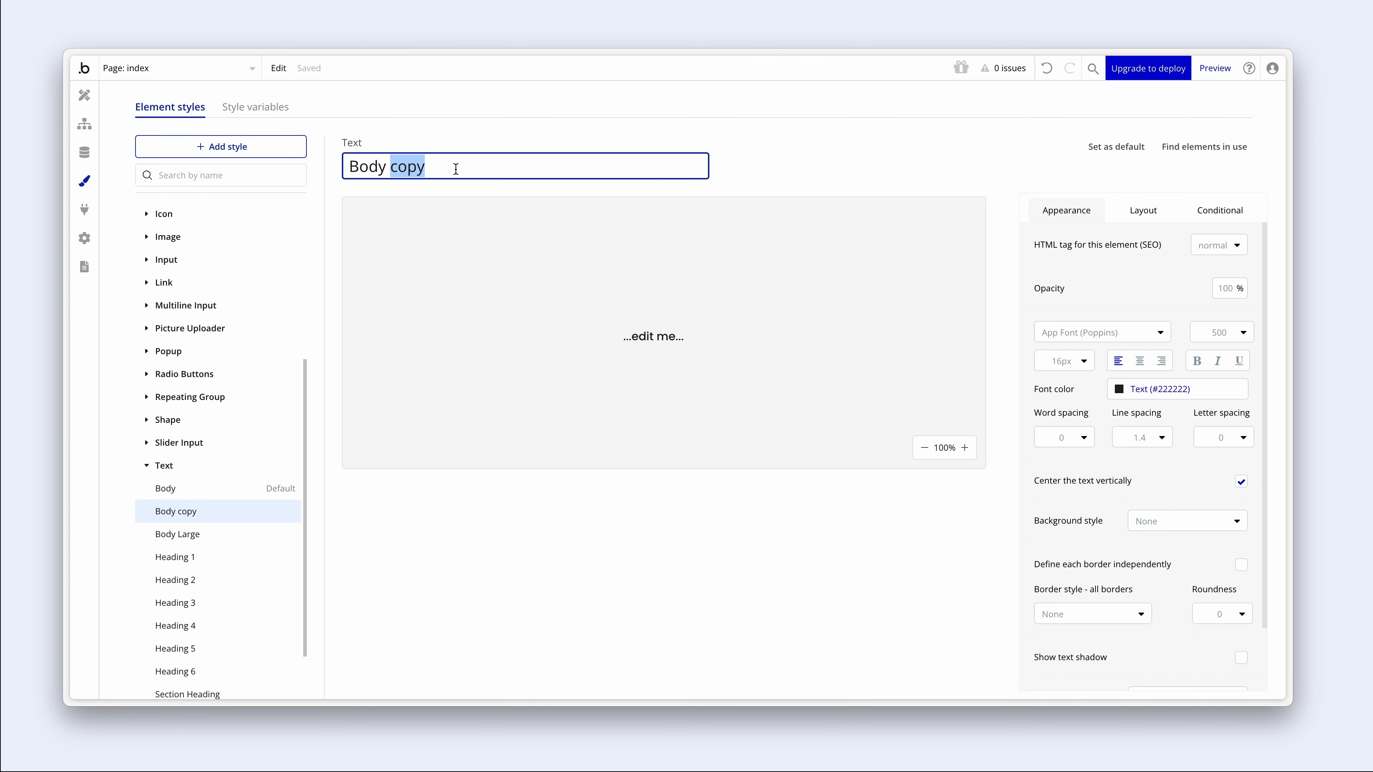
{"action": "type", "text": "small"}
{"action": "key", "text": "Return"}
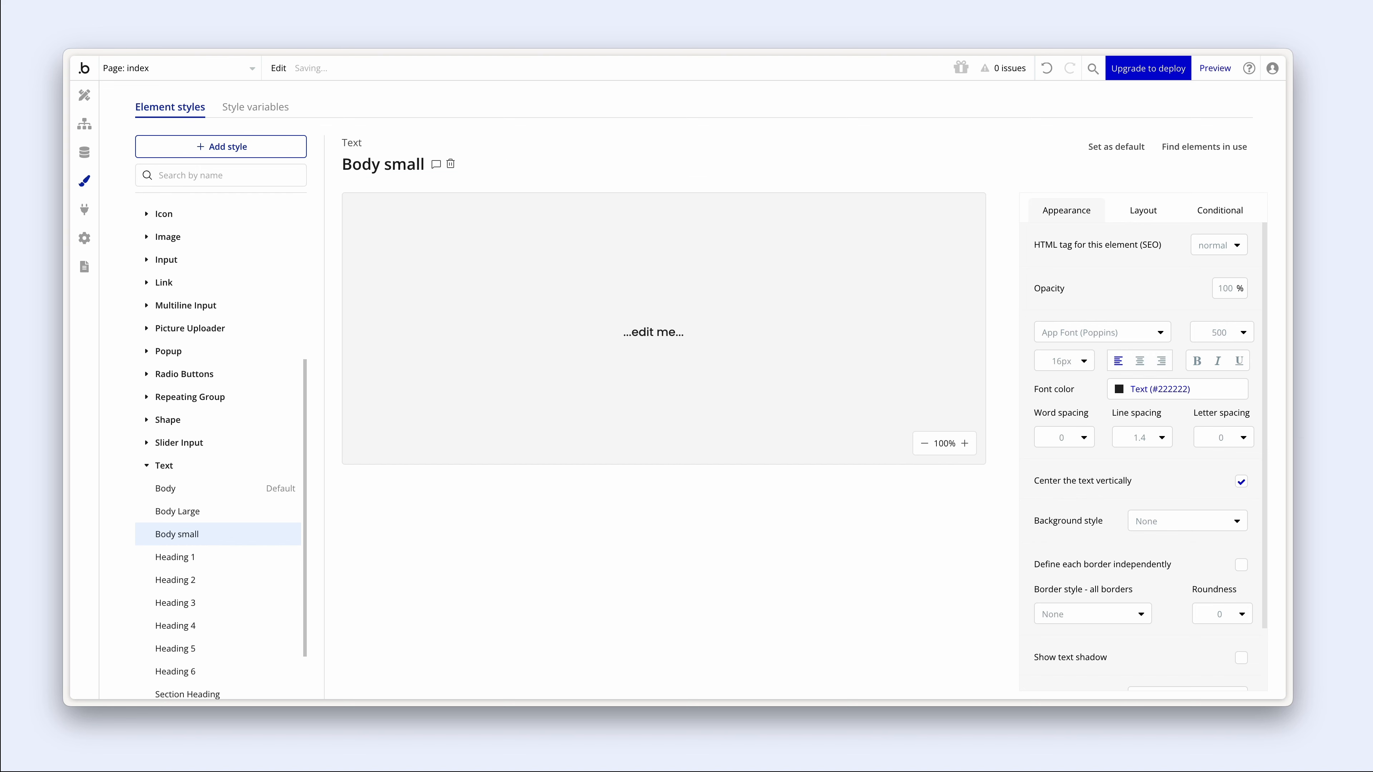
{"action": "left_click", "coordinate": [1073, 363]}
{"action": "key", "text": "BackSpace"}
{"action": "type", "text": "4"}
{"action": "key", "text": "Return"}
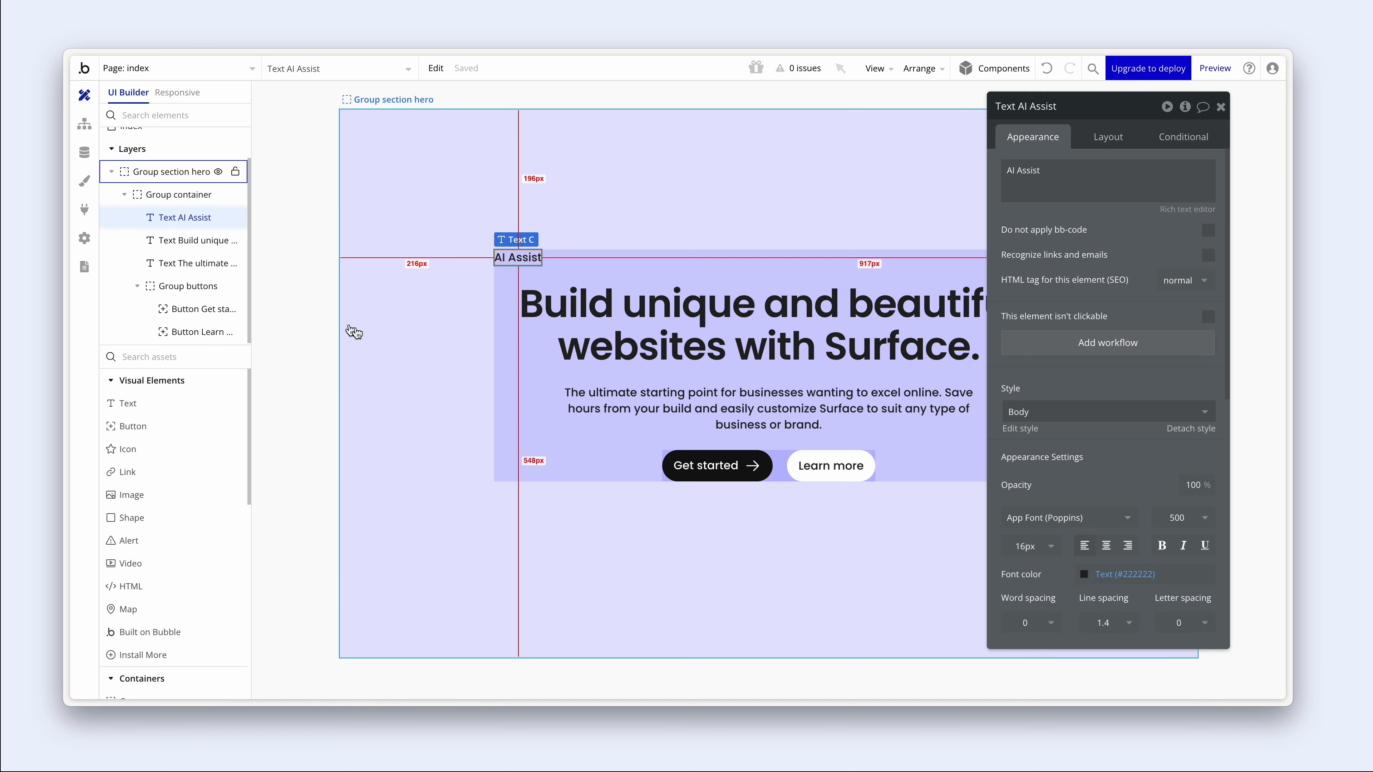
- Apply the Body Small style to the AI Assist text and group it in a row container
{"action": "left_click", "coordinate": [1053, 410]}
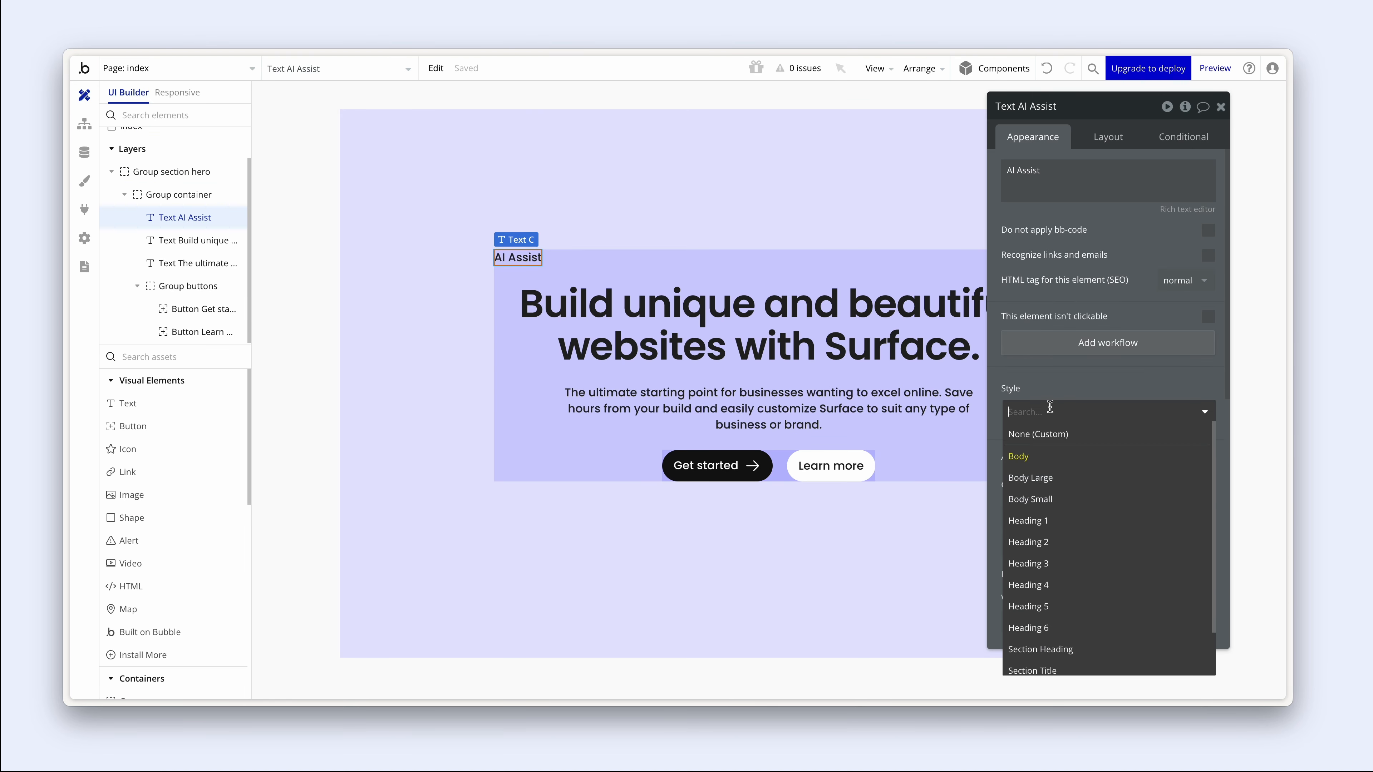
{"action": "left_click", "coordinate": [1066, 504]}
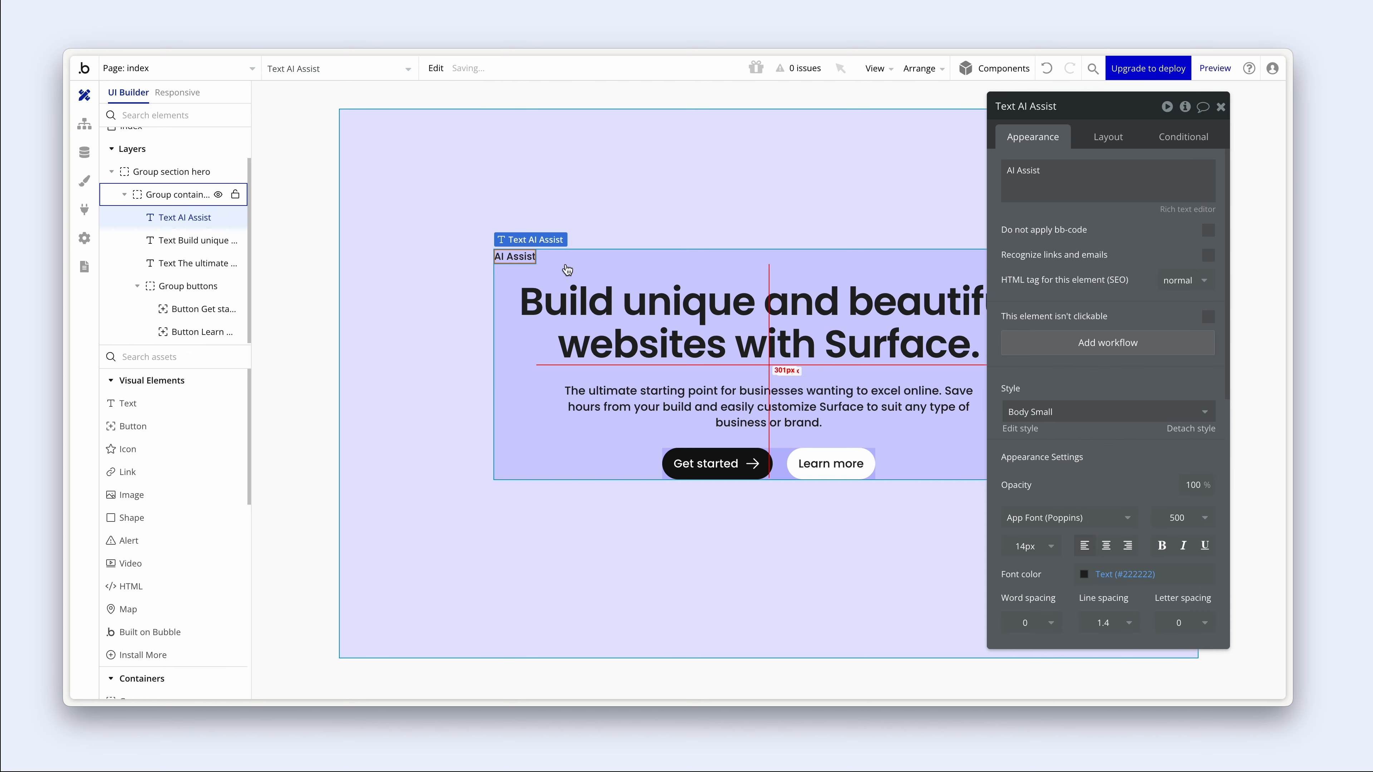
{"action": "right_click", "coordinate": [523, 258]}
{"action": "mouse_move", "coordinate": [635, 375]}
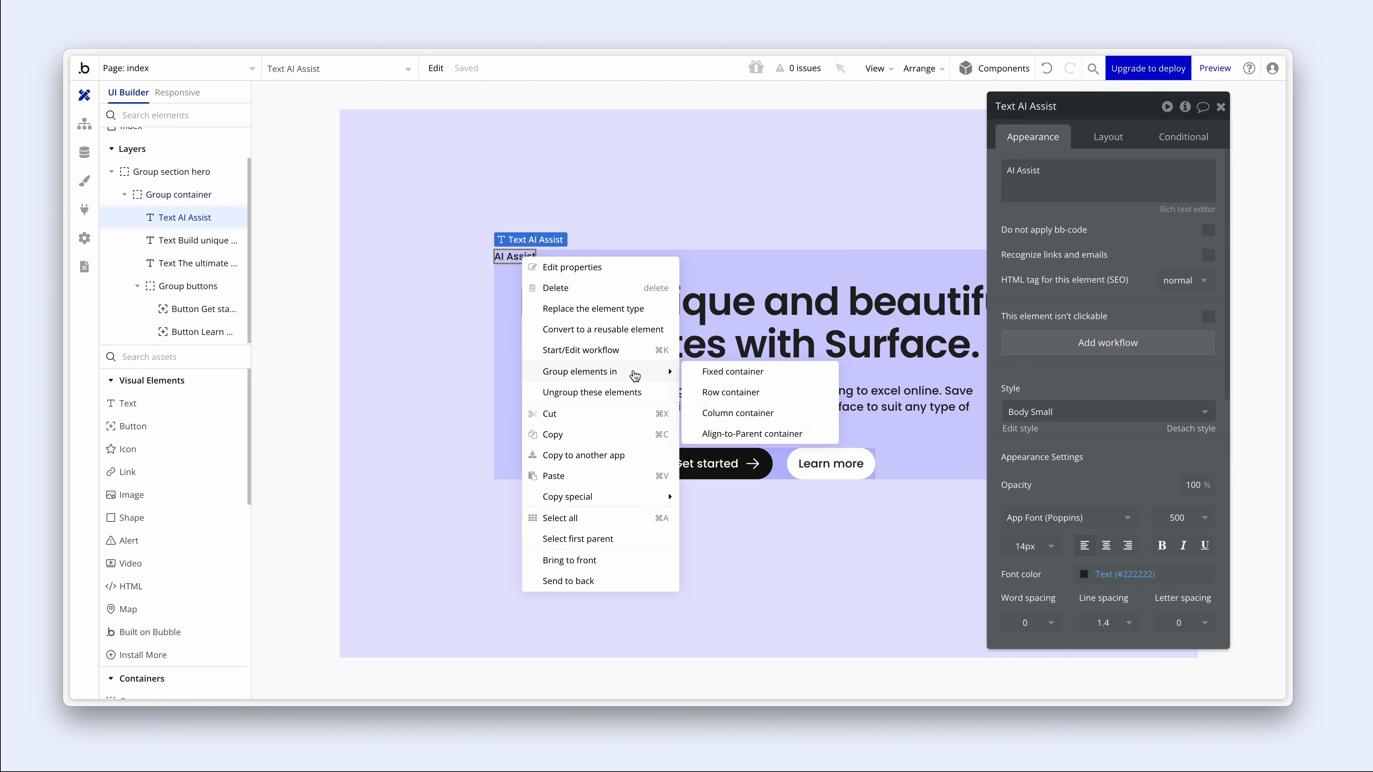
{"action": "left_click", "coordinate": [749, 395]}
- Rename the new row group around the AI Assist text to "Group badge"
{"action": "left_click", "coordinate": [1036, 112]}
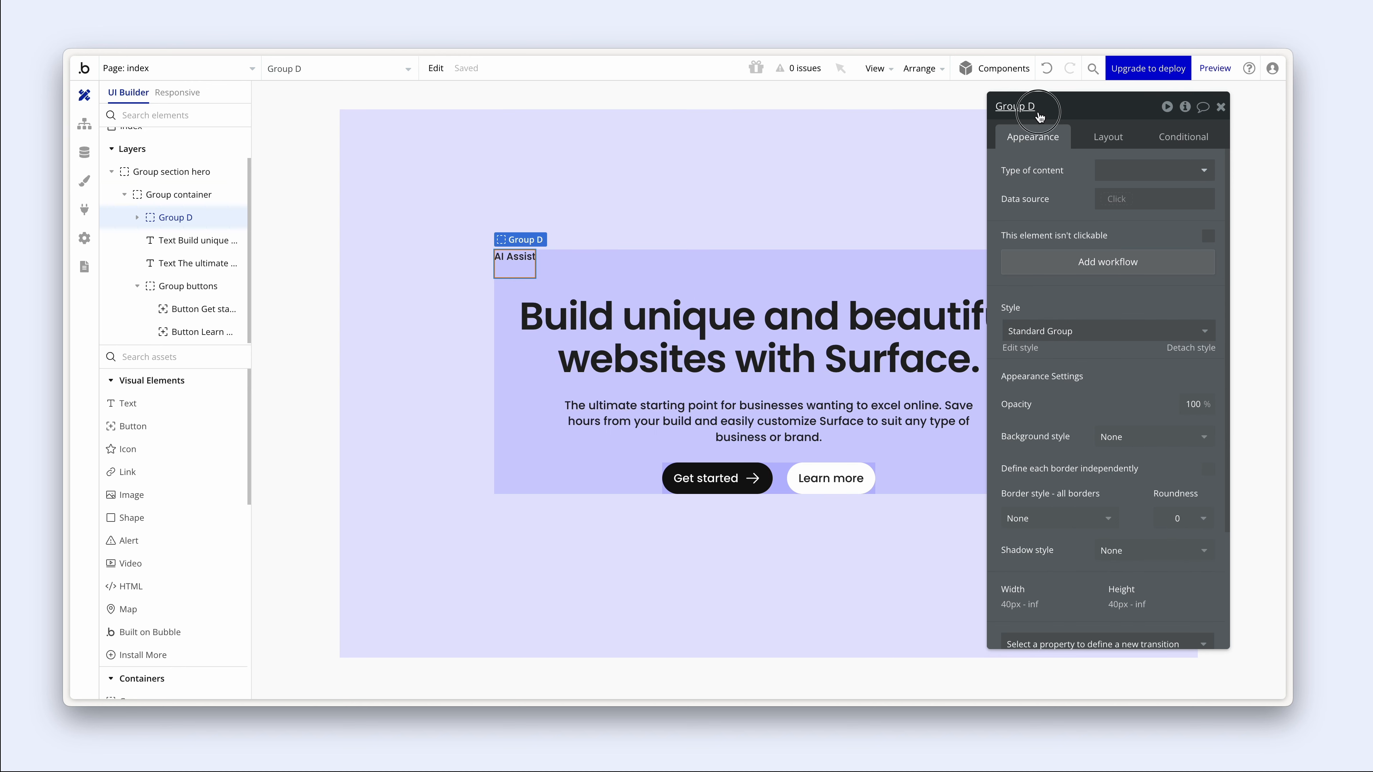
{"action": "left_click", "coordinate": [1033, 106]}
{"action": "double_click", "coordinate": [1032, 106]}
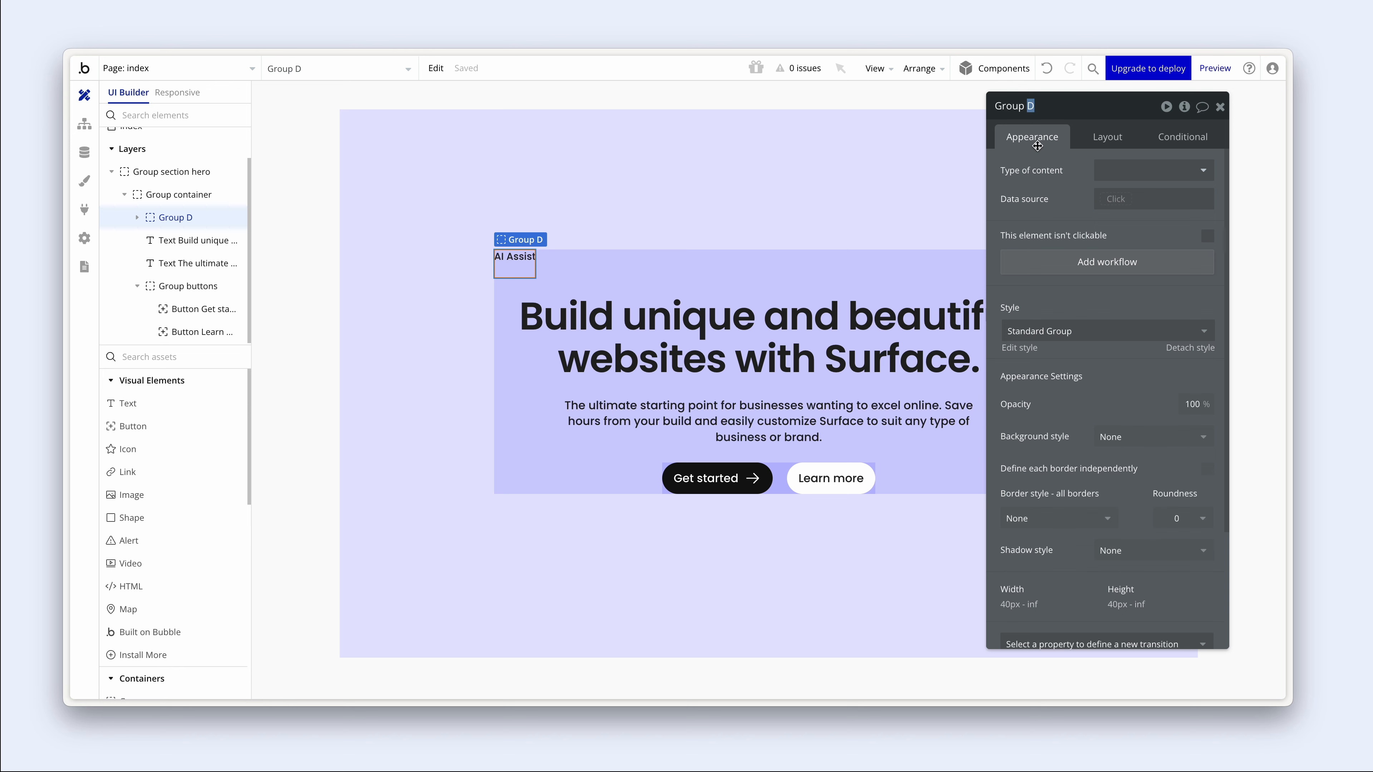
{"action": "type", "text": "badge"}
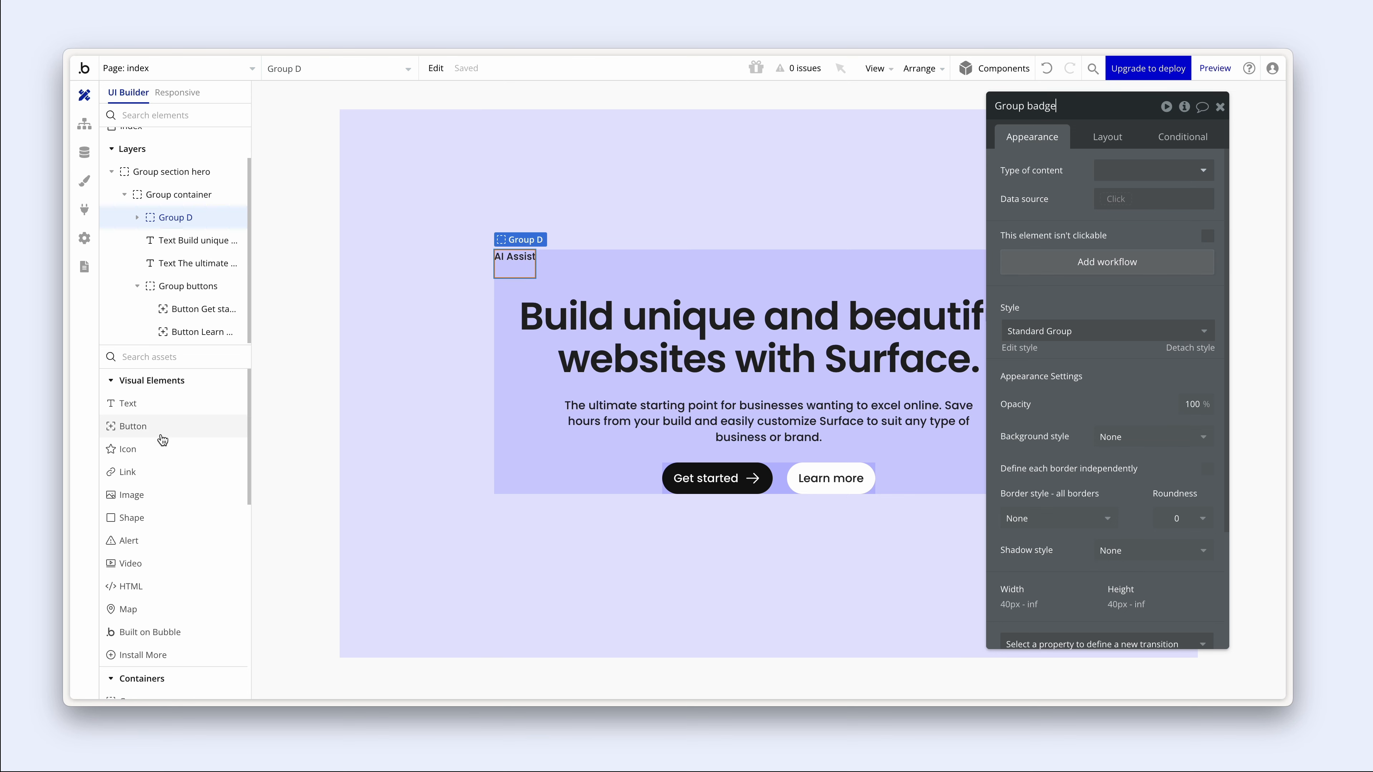
- Add an icon element inside the badge group and choose the Phosphor Regular Sparkle icon for it
{"action": "left_click", "coordinate": [151, 449]}
{"action": "left_click", "coordinate": [521, 271]}
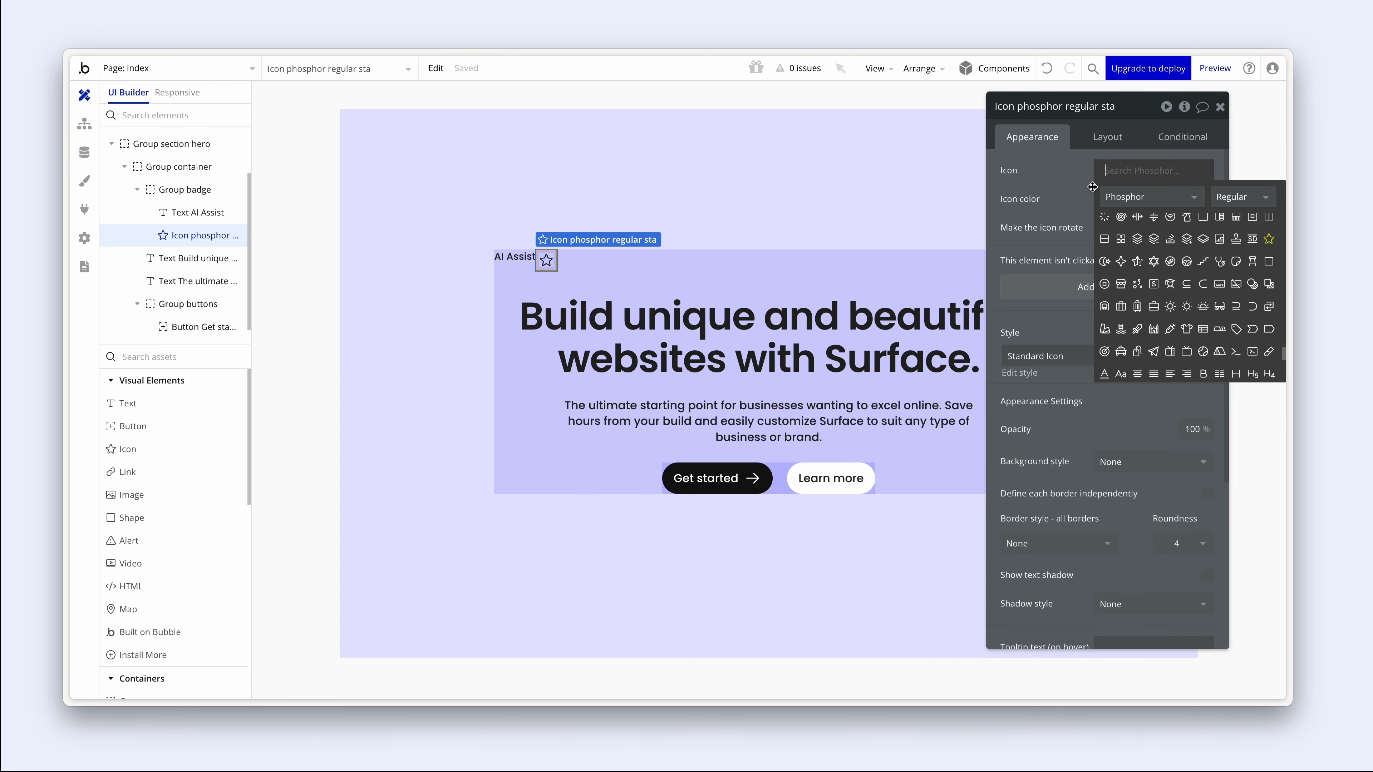
{"action": "type", "text": "spar"}
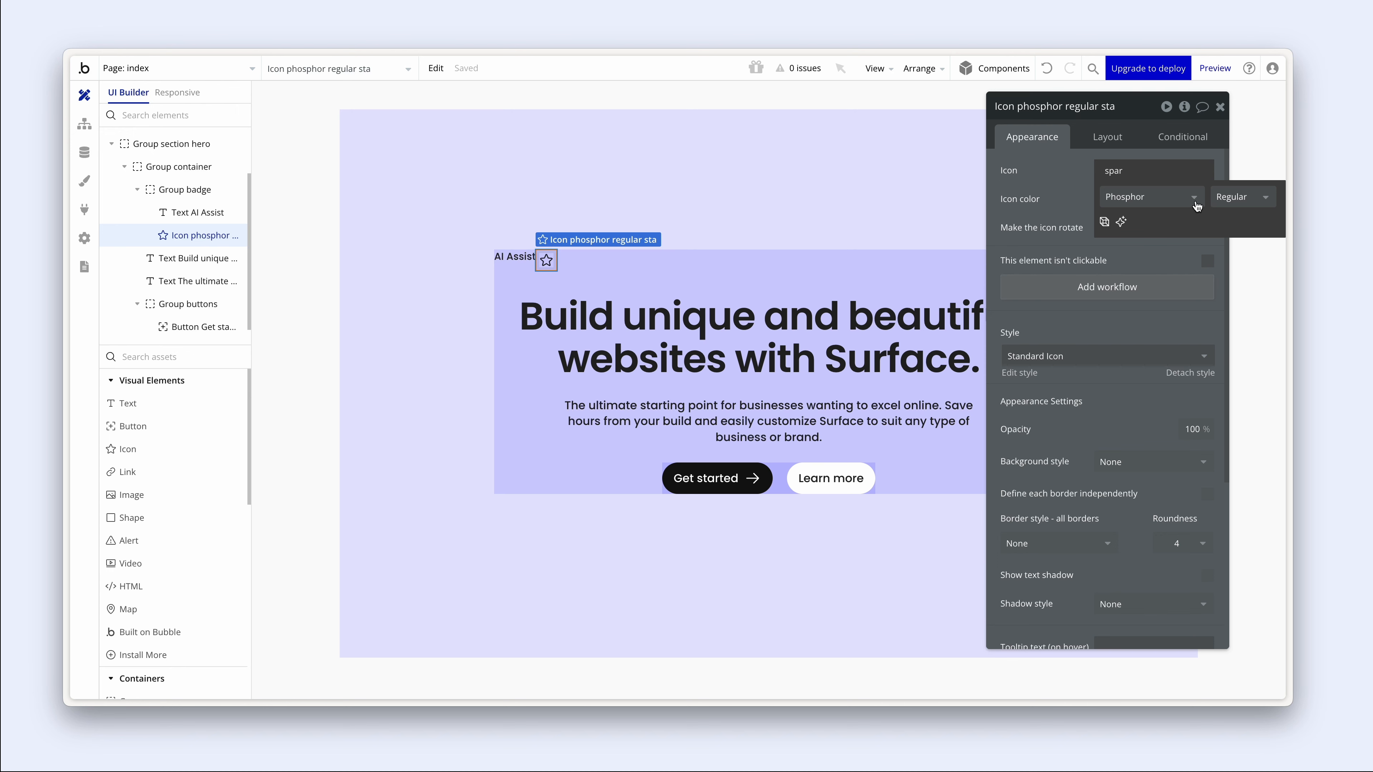
{"action": "left_click", "coordinate": [1123, 222]}
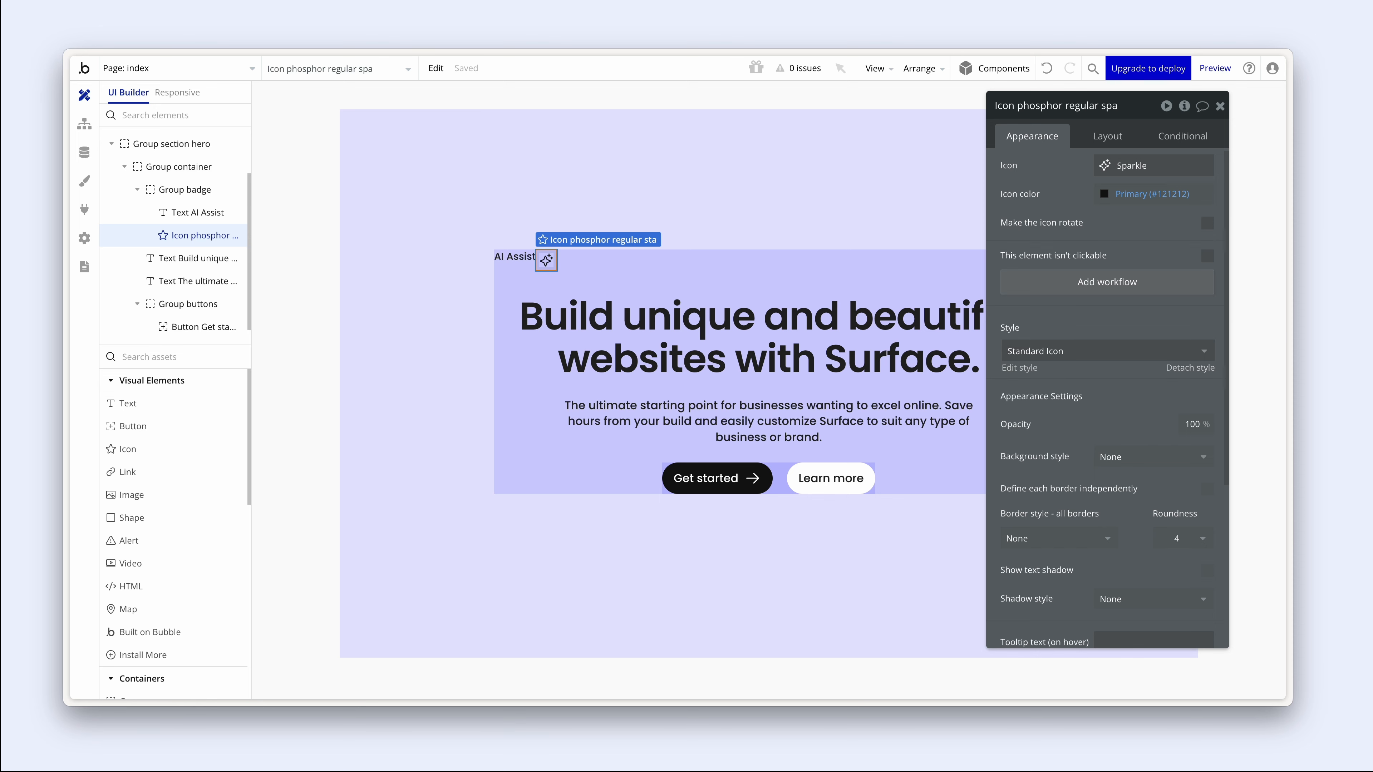
- Open the Standard Icon style for editing and set its roundness to 0
{"action": "left_click", "coordinate": [1011, 371]}
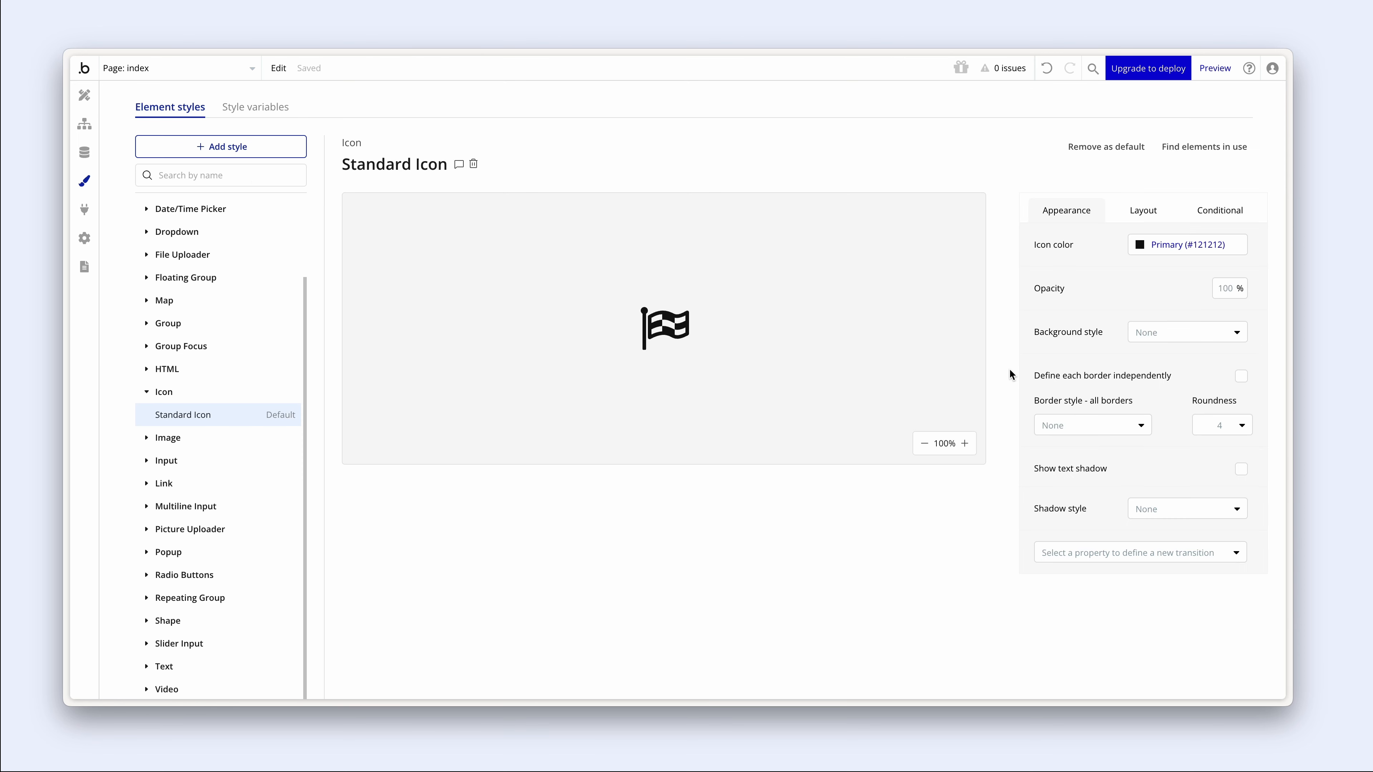
{"action": "left_click", "coordinate": [1228, 431]}
{"action": "left_click", "coordinate": [1220, 467]}
- Set the Standard Icon style's top, bottom, left and right padding to 0
{"action": "left_click", "coordinate": [1141, 218]}
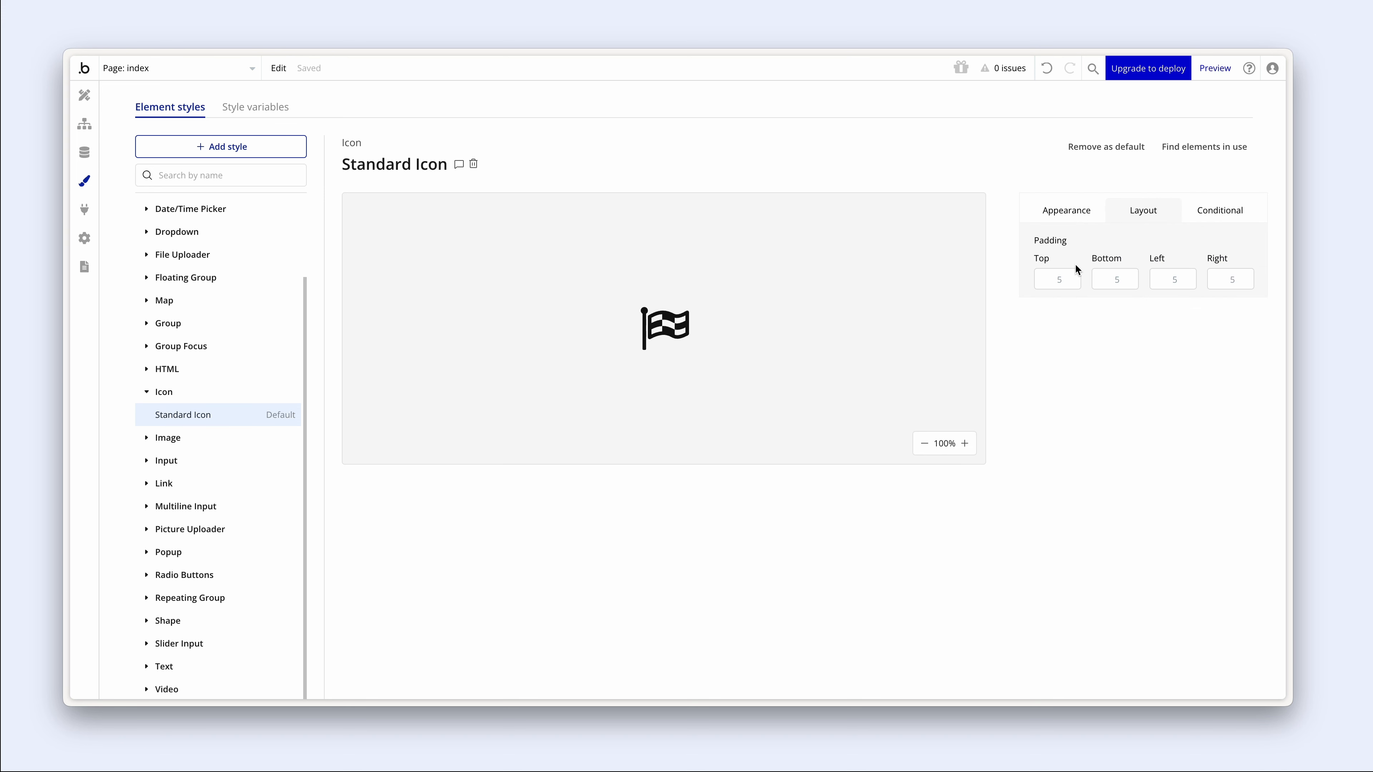
{"action": "left_click", "coordinate": [1056, 276]}
{"action": "type", "text": "0"}
{"action": "left_click", "coordinate": [1113, 279]}
{"action": "type", "text": "0"}
{"action": "left_click", "coordinate": [1172, 279]}
{"action": "type", "text": "0"}
{"action": "left_click", "coordinate": [1241, 283]}
{"action": "type", "text": "0"}
{"action": "left_click", "coordinate": [1201, 253]}
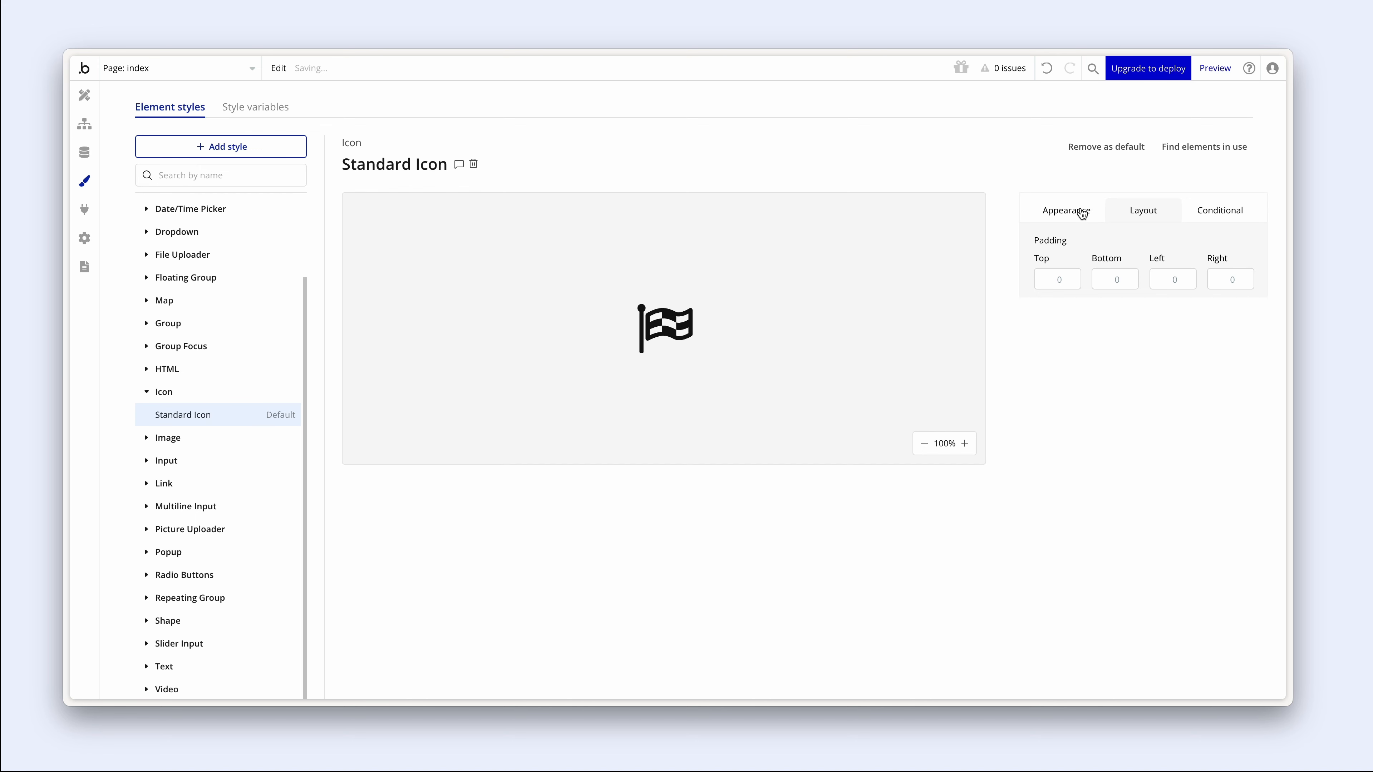
{"action": "left_click", "coordinate": [1080, 212]}
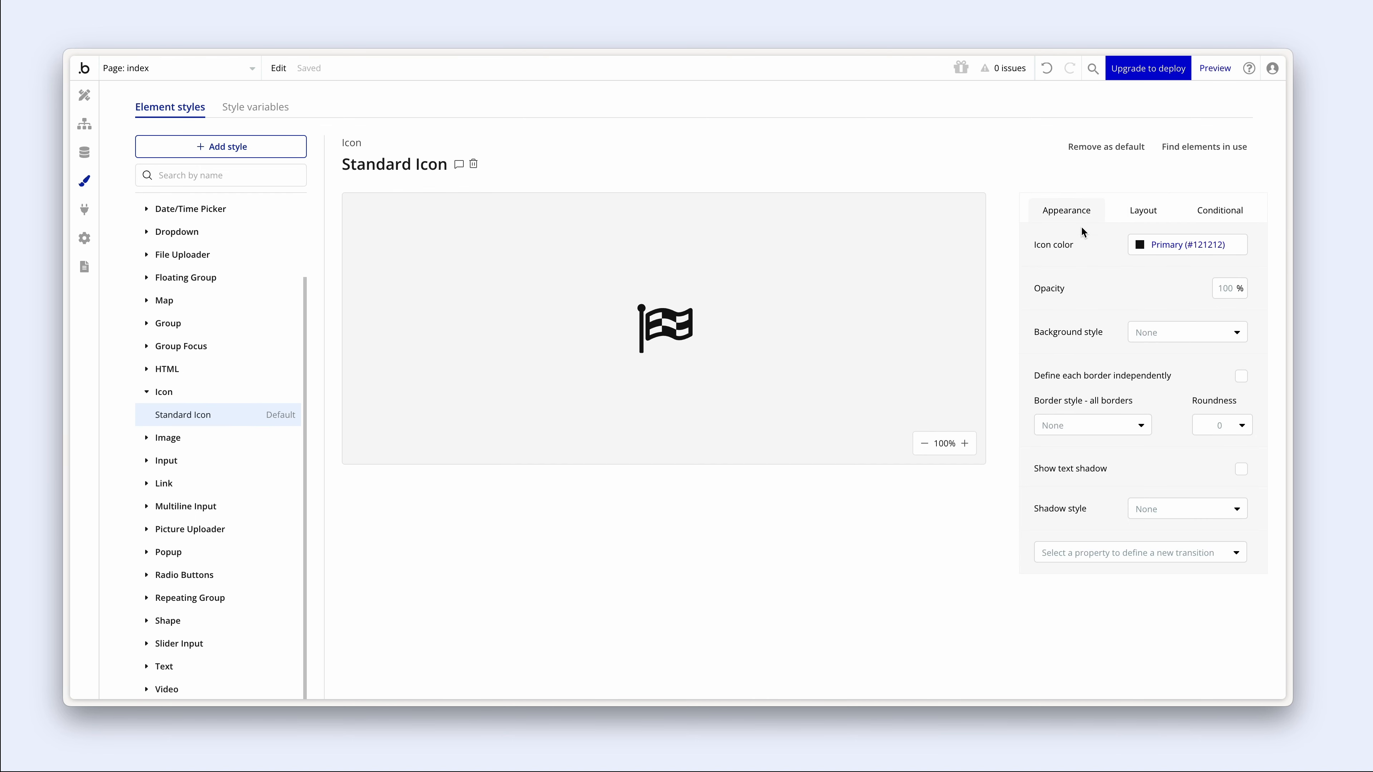
- Back on the page, set the sparkle icon's width and height to 20 px and place it before the AI Assist text
{"action": "left_click", "coordinate": [84, 95]}
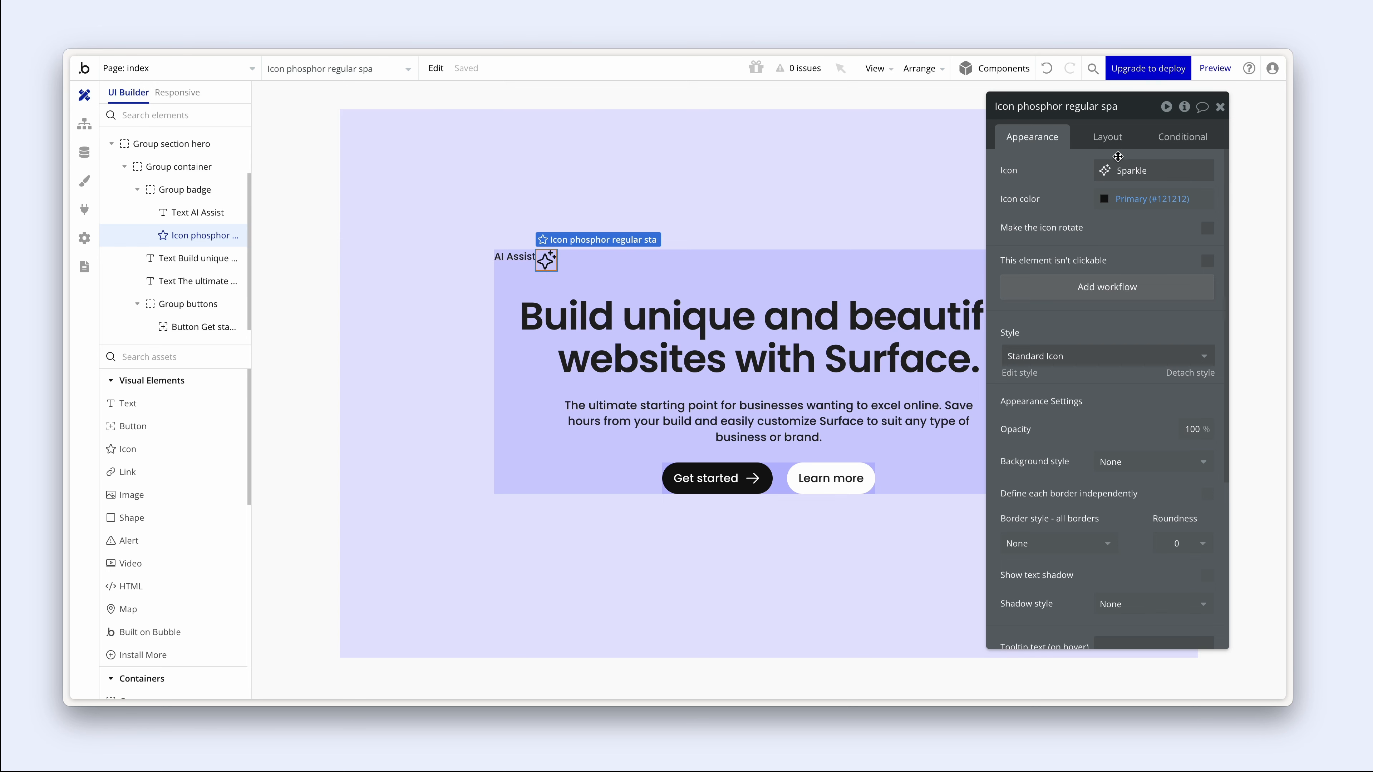
{"action": "left_click", "coordinate": [1113, 138]}
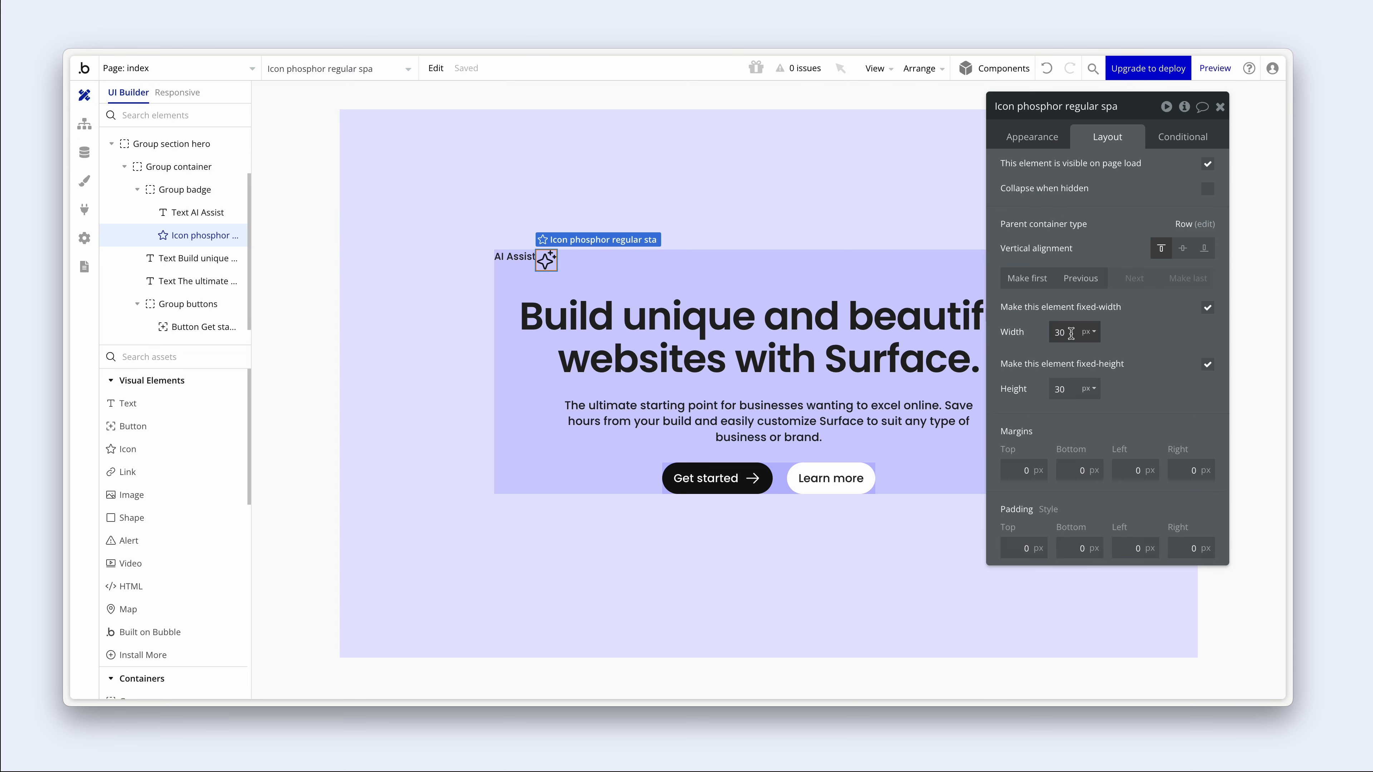
{"action": "left_click_drag", "start_coordinate": [1076, 332], "coordinate": [1040, 334]}
{"action": "type", "text": "20"}
{"action": "key", "text": "Tab"}
{"action": "type", "text": "20"}
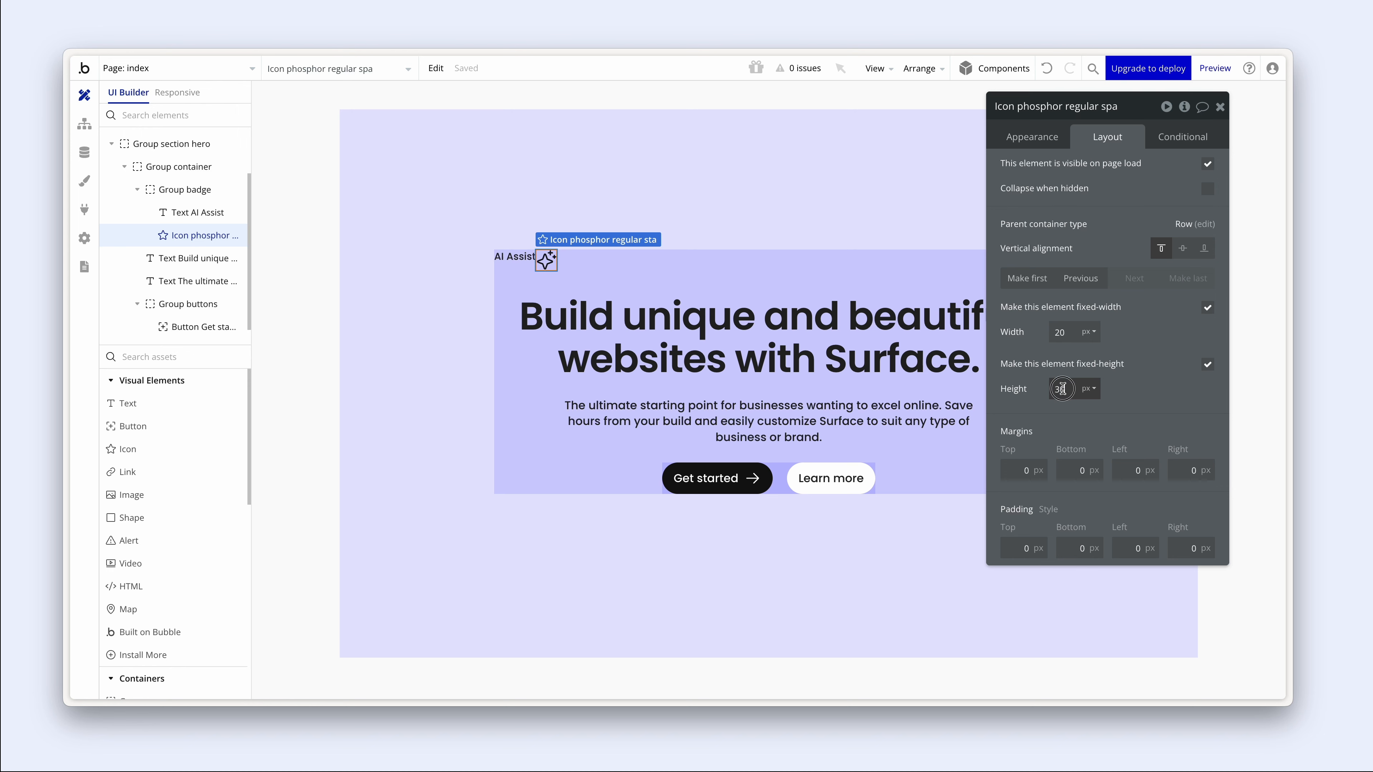
{"action": "key", "text": "Return"}
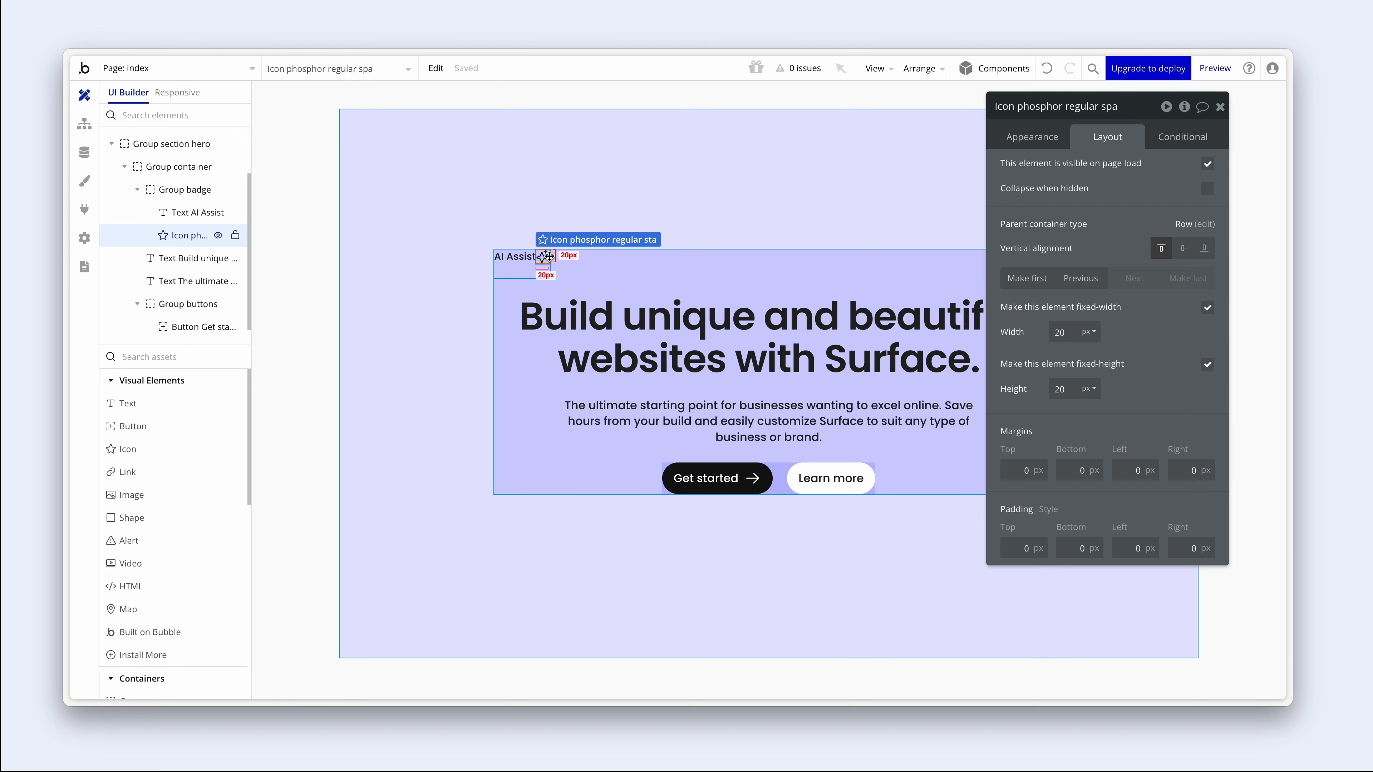
{"action": "left_click_drag", "start_coordinate": [548, 255], "coordinate": [541, 266]}
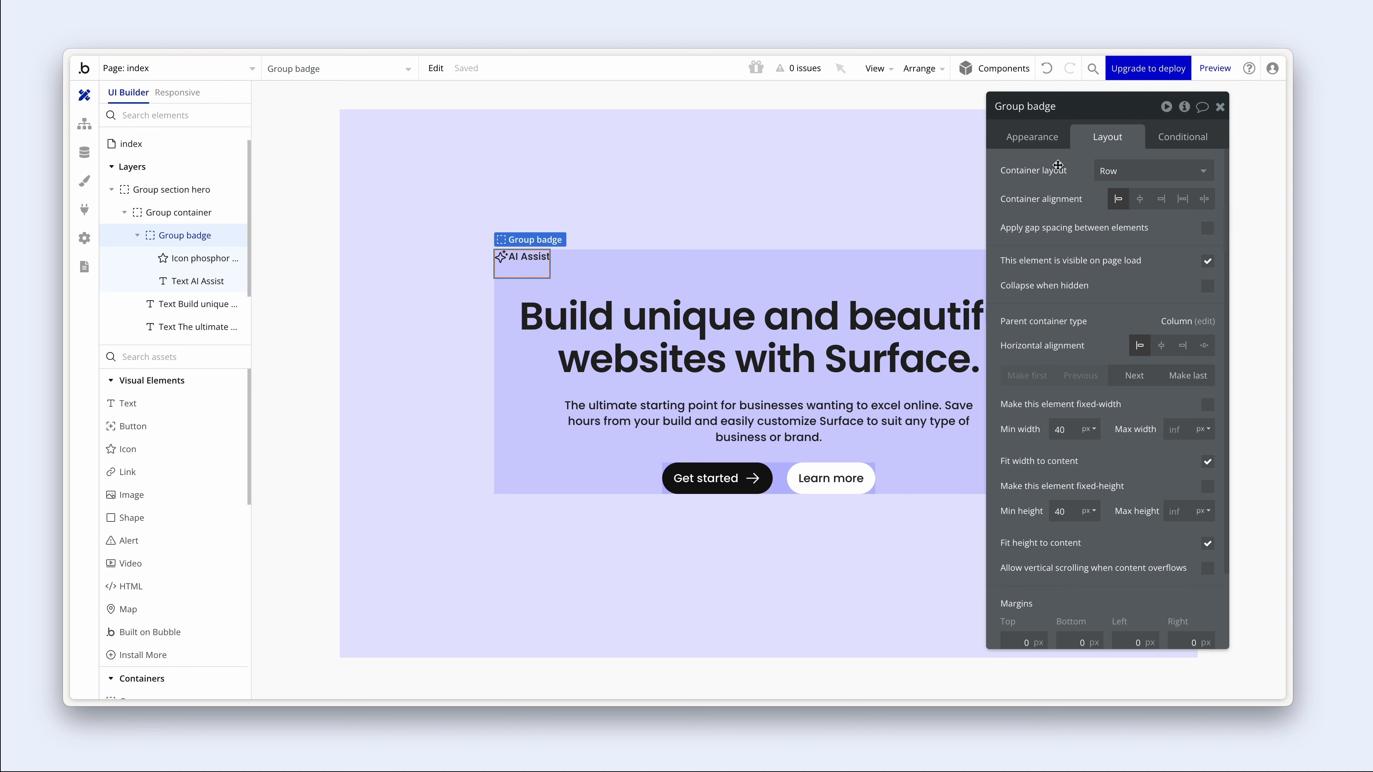
- Give the badge group a flat white #FFFFFF background and set its roundness to 20
{"action": "left_click", "coordinate": [1037, 139]}
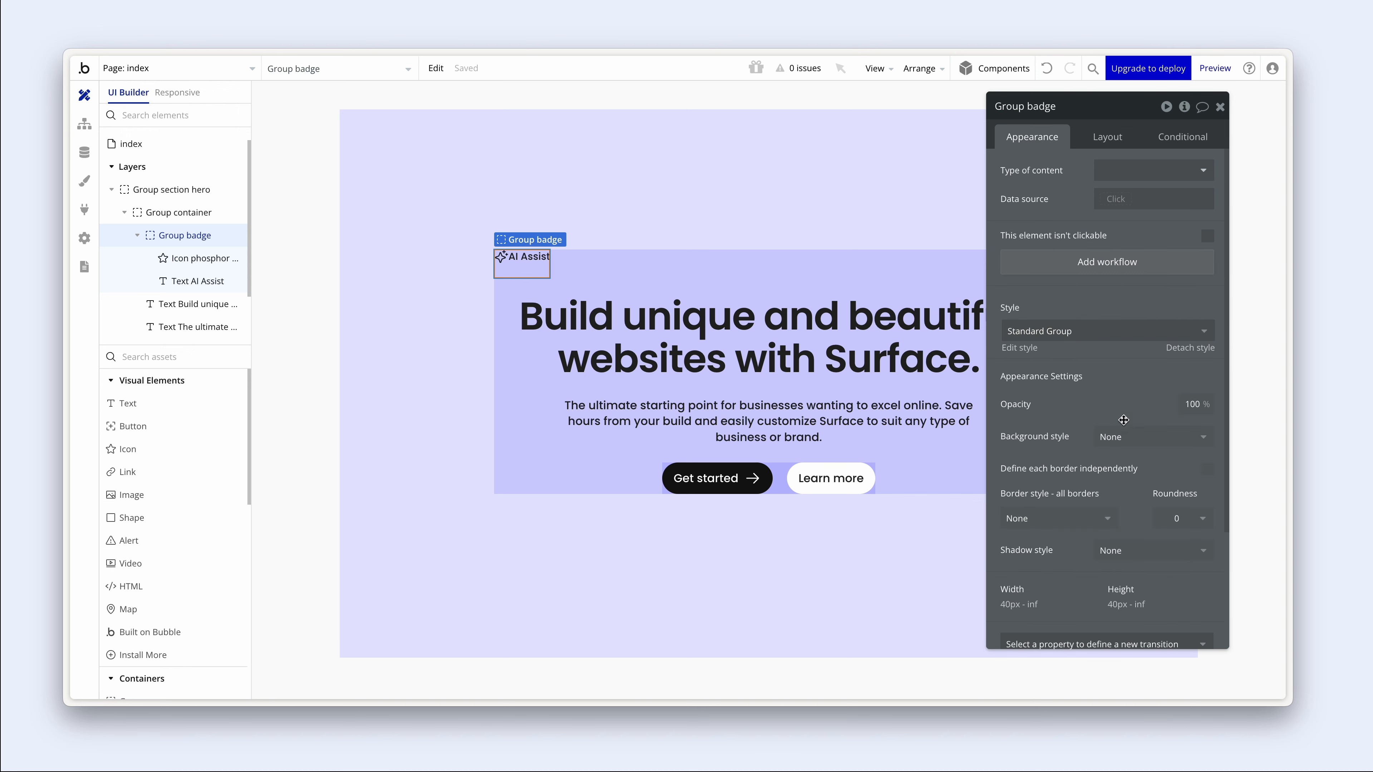
{"action": "left_click", "coordinate": [1127, 436]}
{"action": "left_click", "coordinate": [1145, 508]}
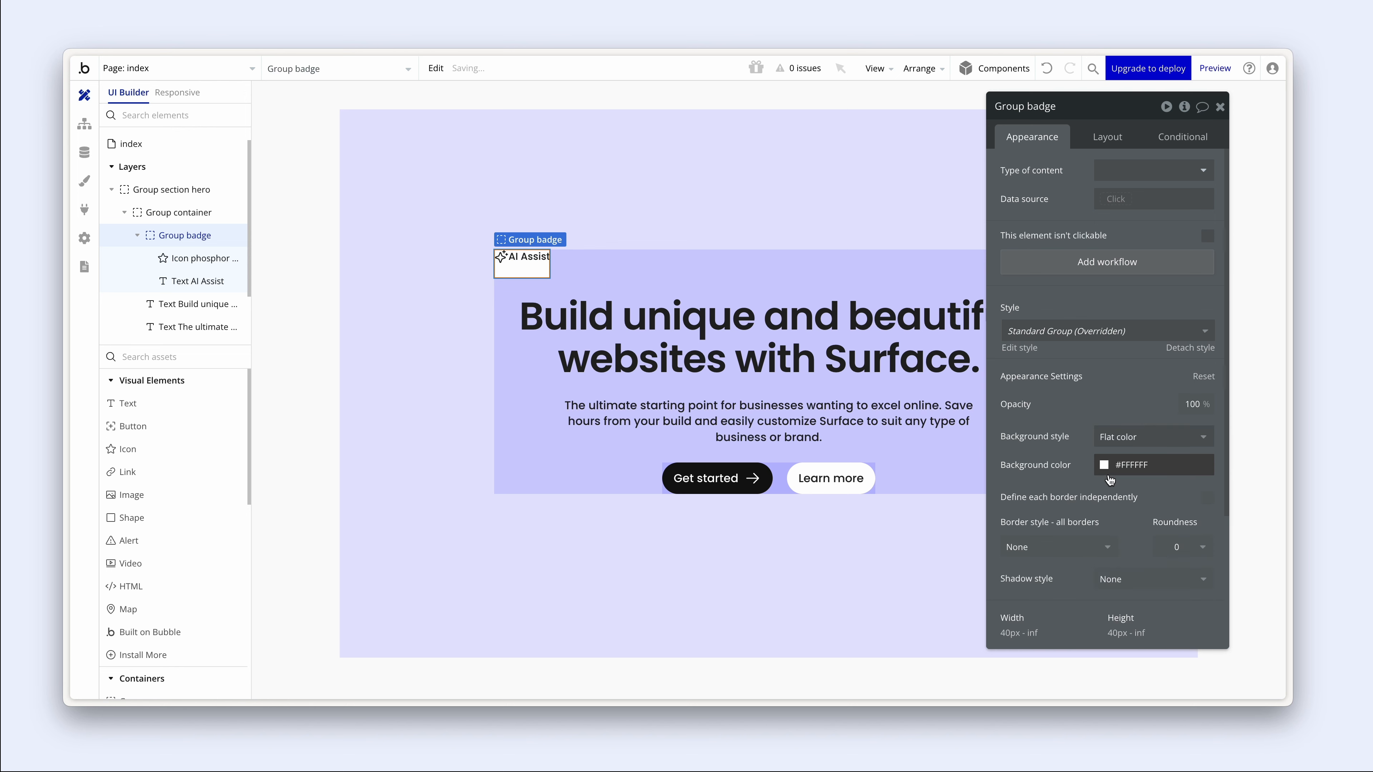
{"action": "scroll", "coordinate": [1114, 491], "scroll_direction": "down", "scroll_amount": 1}
{"action": "left_click", "coordinate": [1189, 518]}
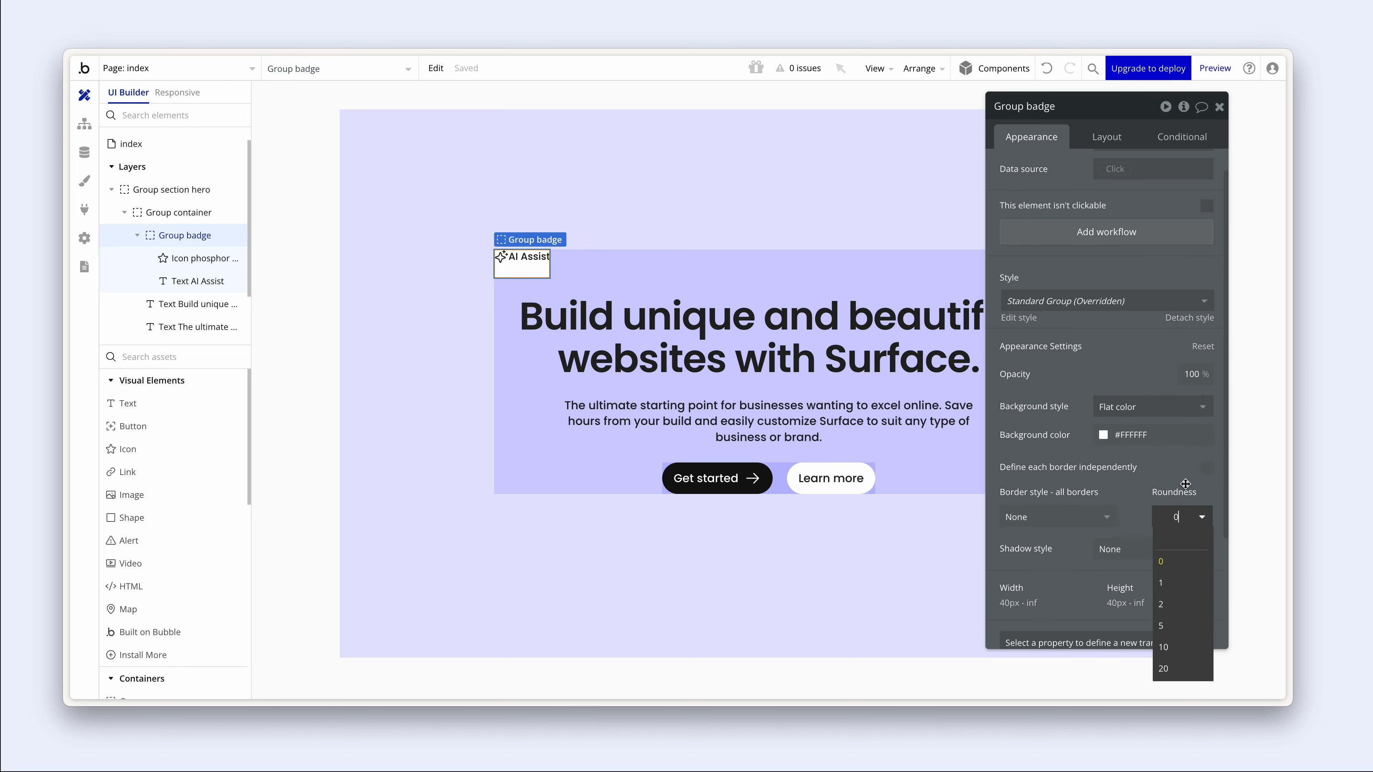
{"action": "type", "text": "20"}
{"action": "key", "text": "Return"}
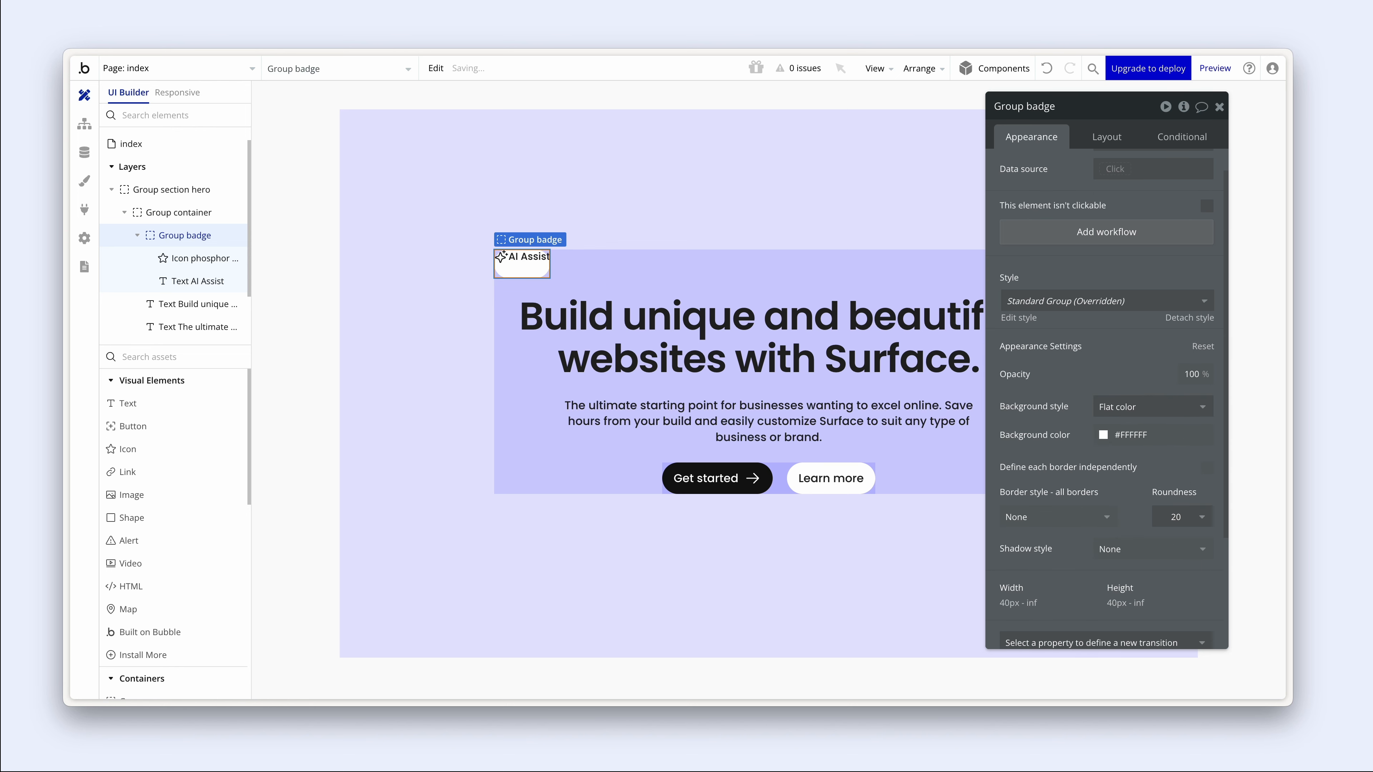
- Turn the badge group's fit width to content off and on again to compare how it sizes around its contents
{"action": "left_click", "coordinate": [1094, 141]}
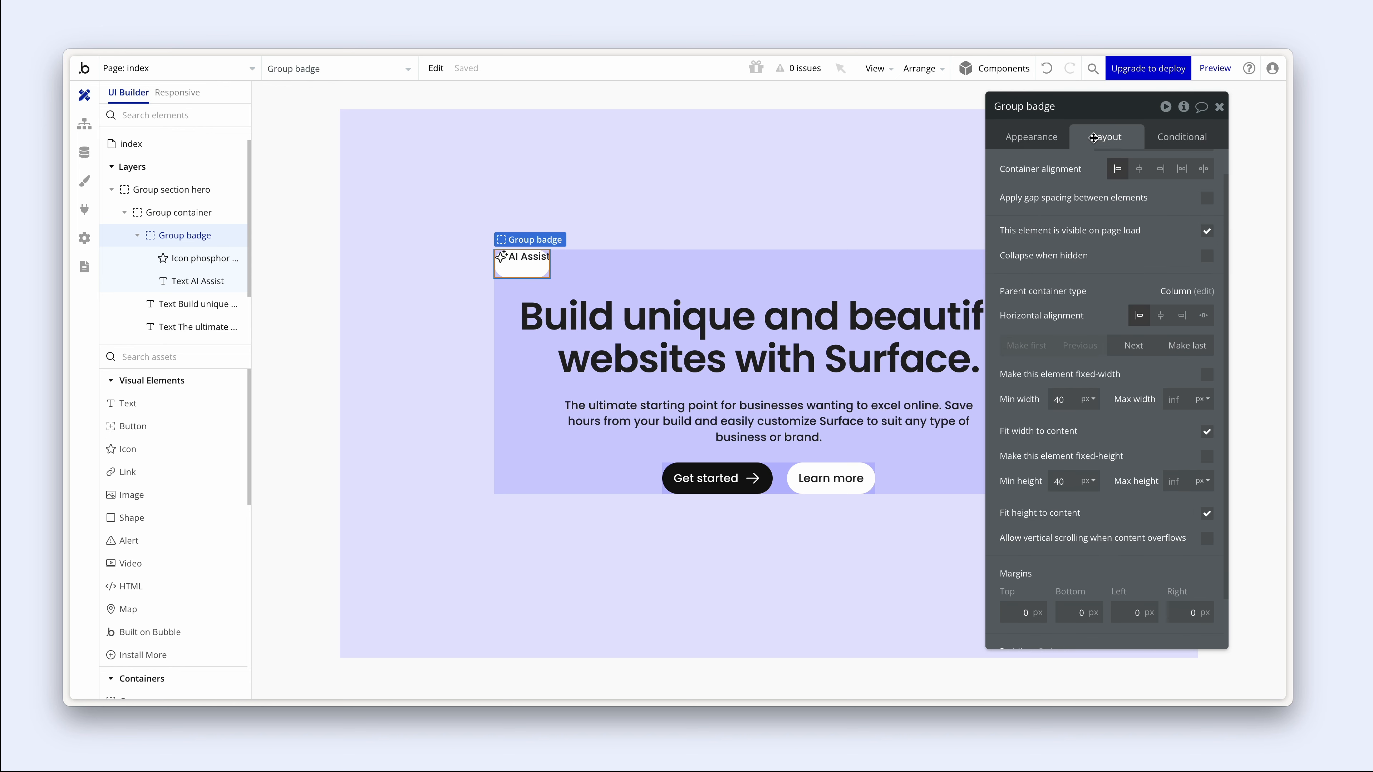
{"action": "left_click_drag", "start_coordinate": [1090, 223], "coordinate": [1080, 222]}
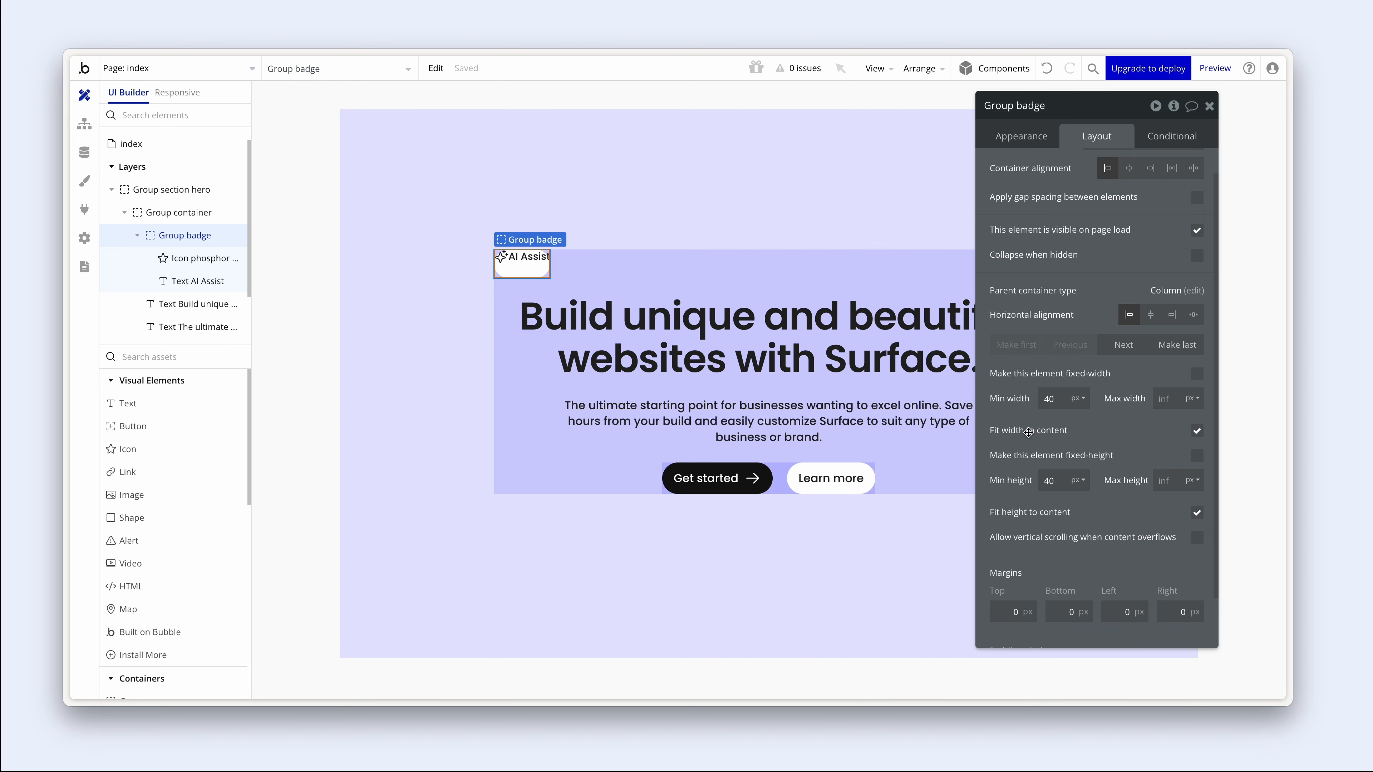
{"action": "left_click", "coordinate": [1196, 431]}
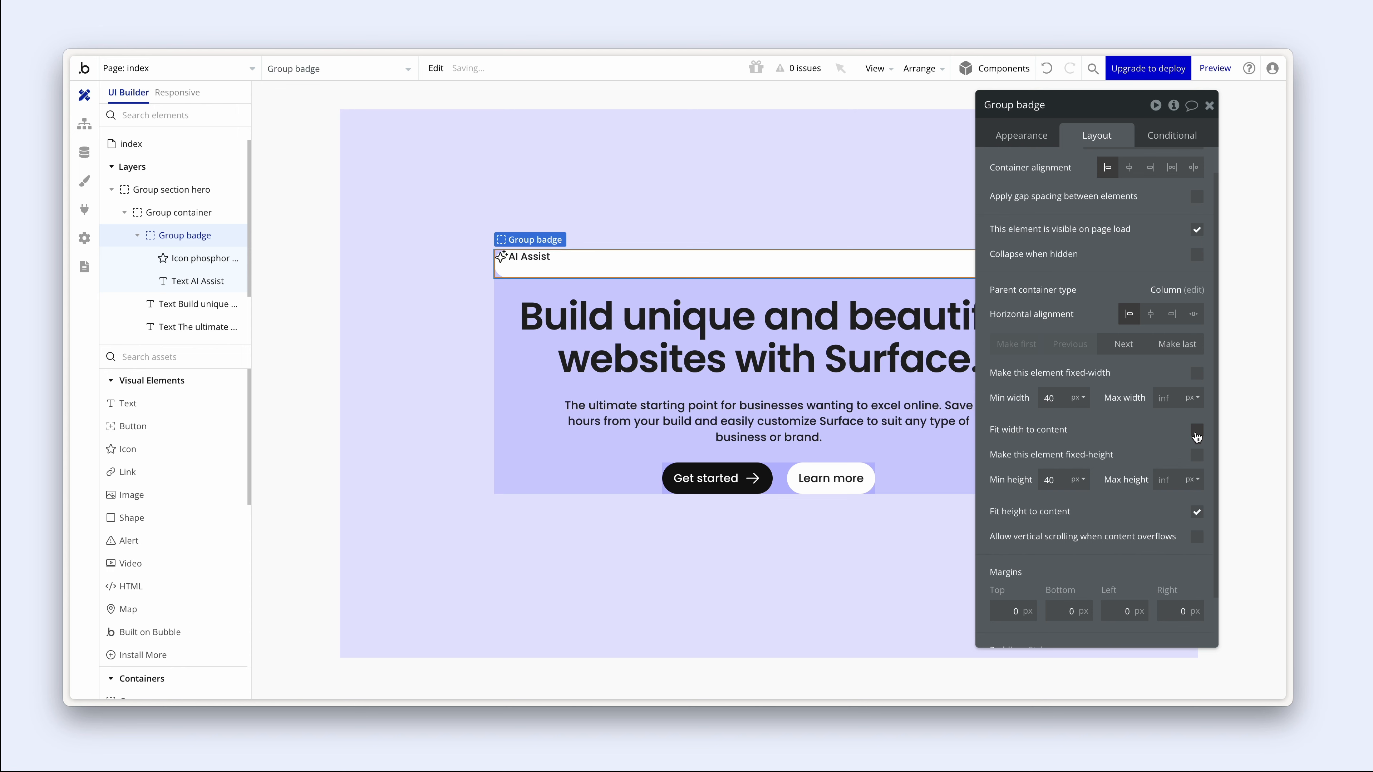
{"action": "mouse_move", "coordinate": [1128, 431]}
{"action": "left_mouse_down"}
{"action": "mouse_move", "coordinate": [789, 419]}
{"action": "mouse_move", "coordinate": [1133, 431]}
{"action": "left_mouse_up"}
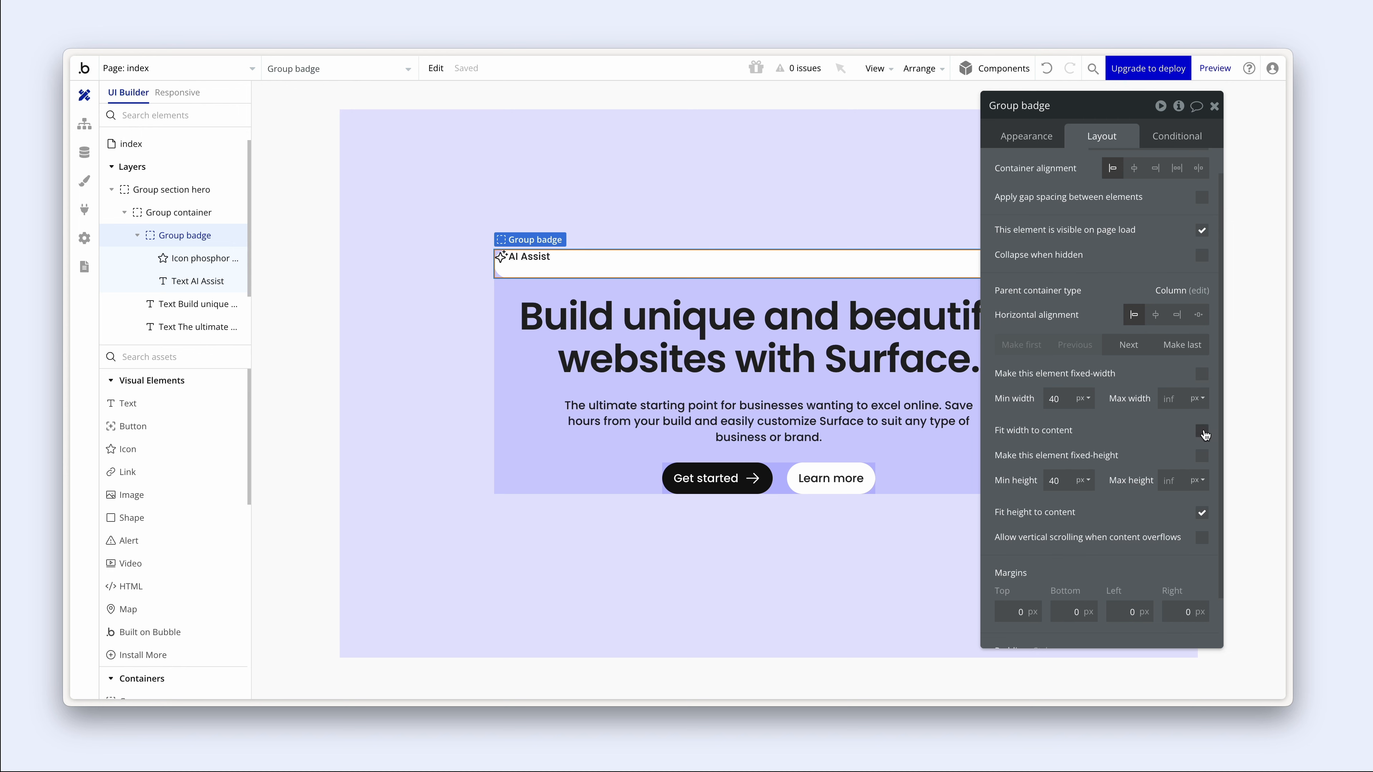
{"action": "left_click", "coordinate": [519, 266]}
{"action": "left_click", "coordinate": [502, 258]}
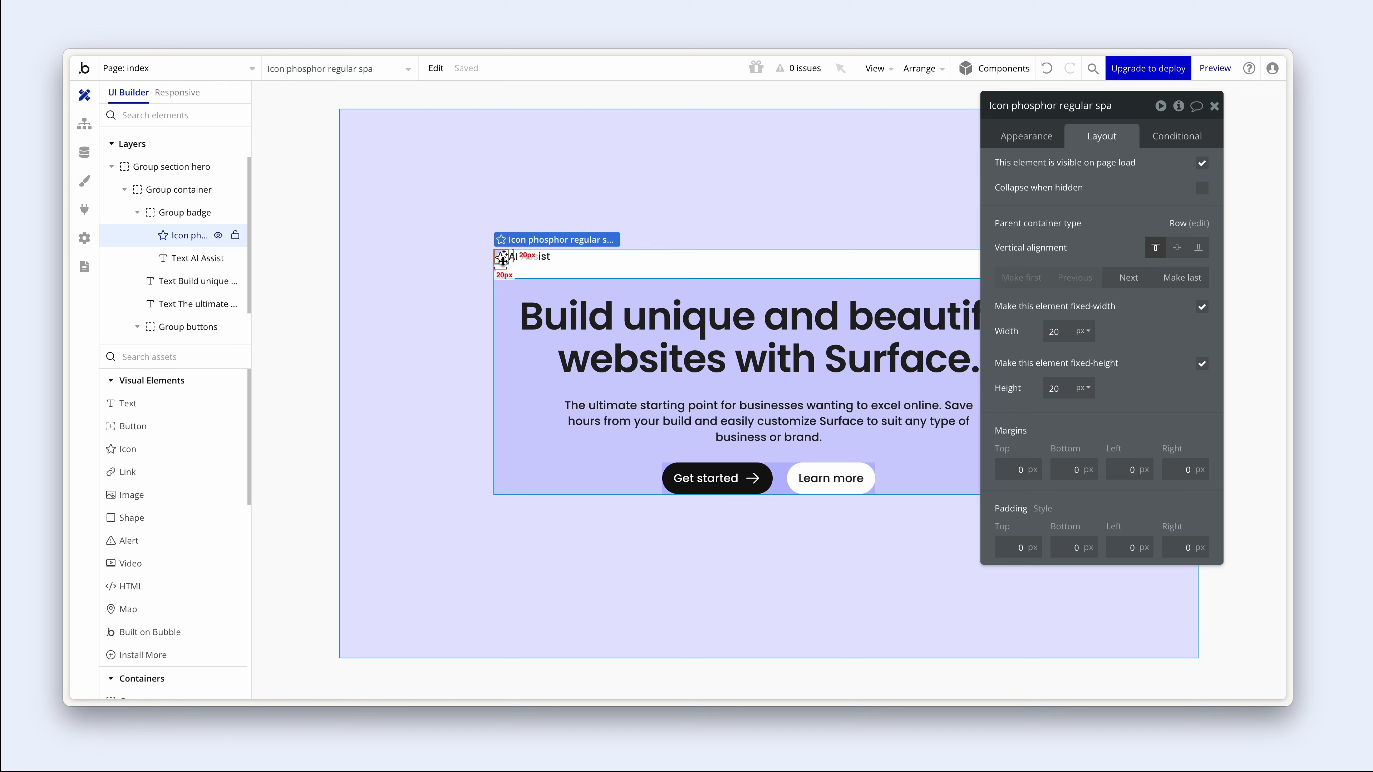
{"action": "left_click", "coordinate": [530, 260]}
{"action": "left_click", "coordinate": [578, 264]}
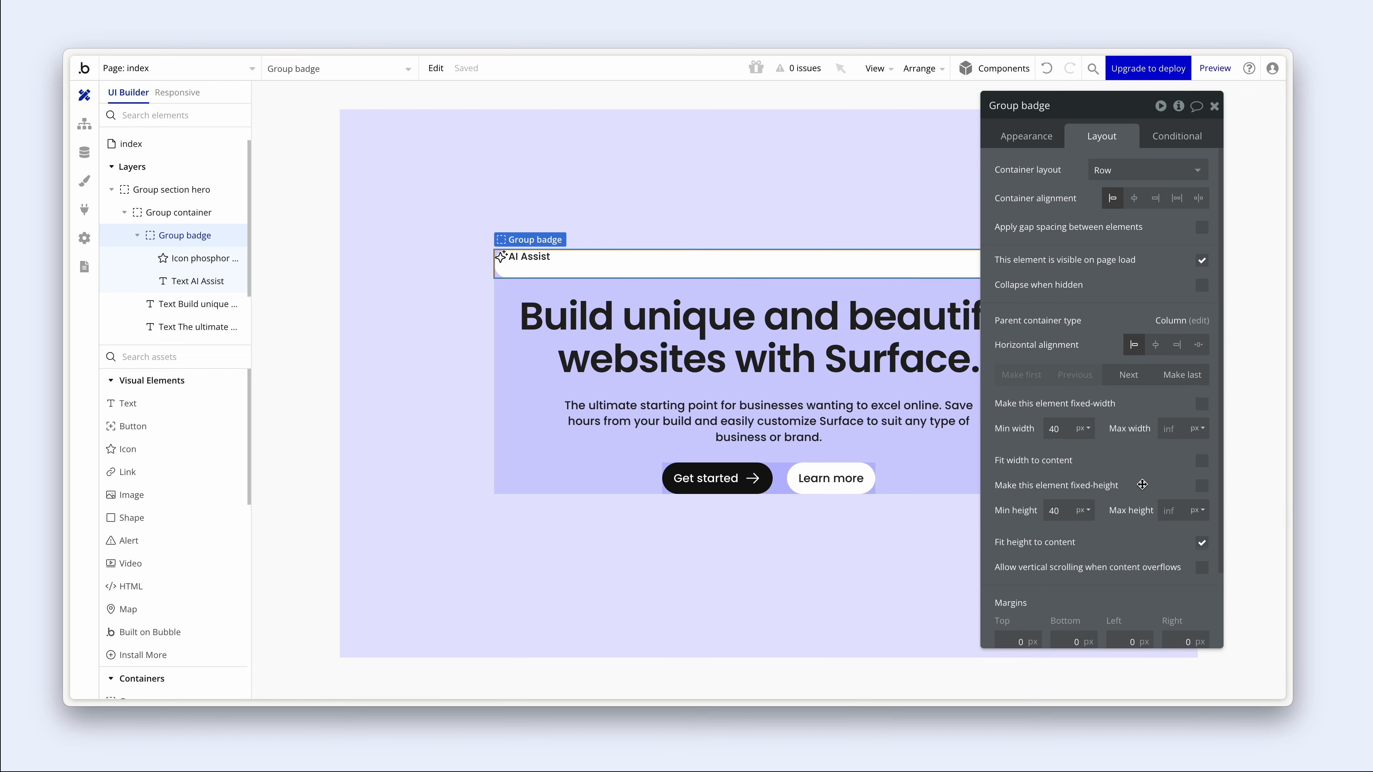
{"action": "left_click", "coordinate": [1200, 462]}
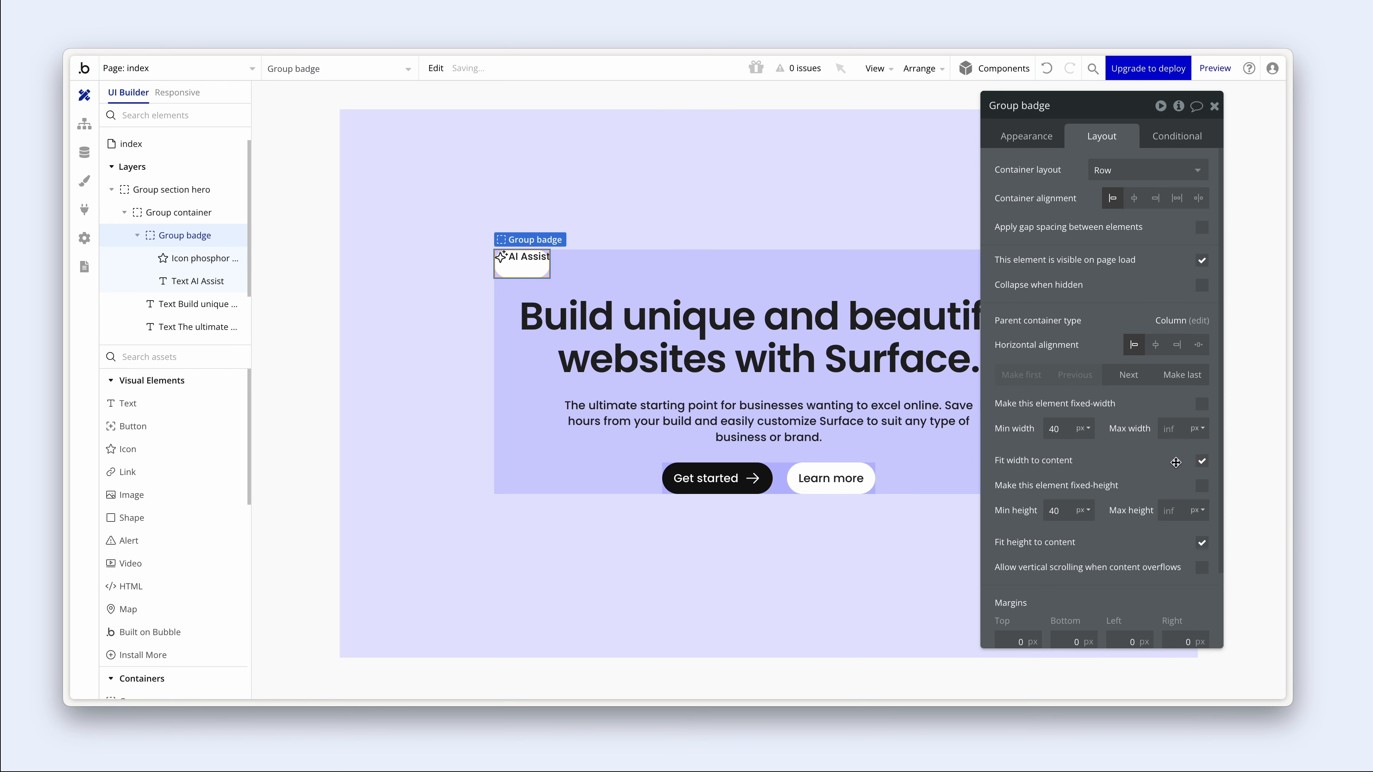
- Set the badge group's minimum height to 0 px
{"action": "double_click", "coordinate": [1054, 511]}
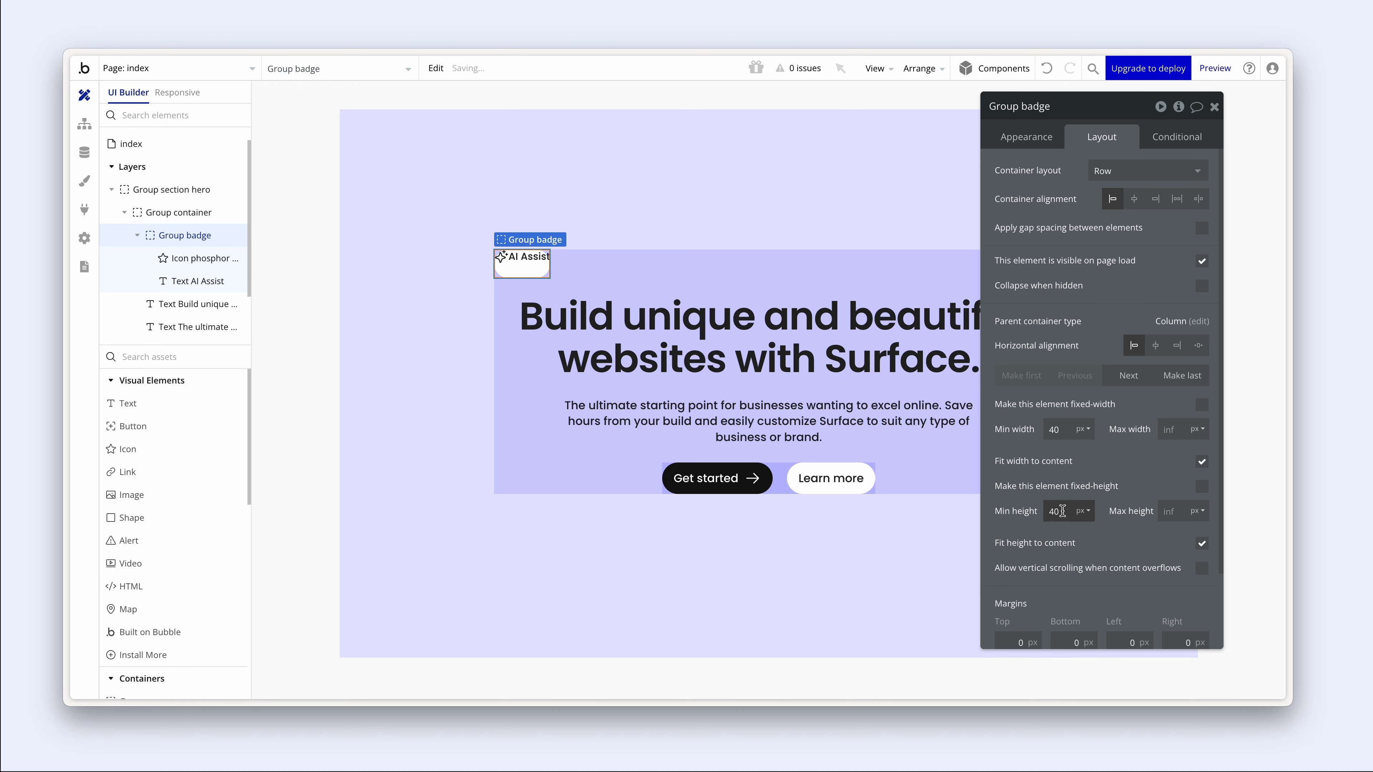
{"action": "type", "text": "0"}
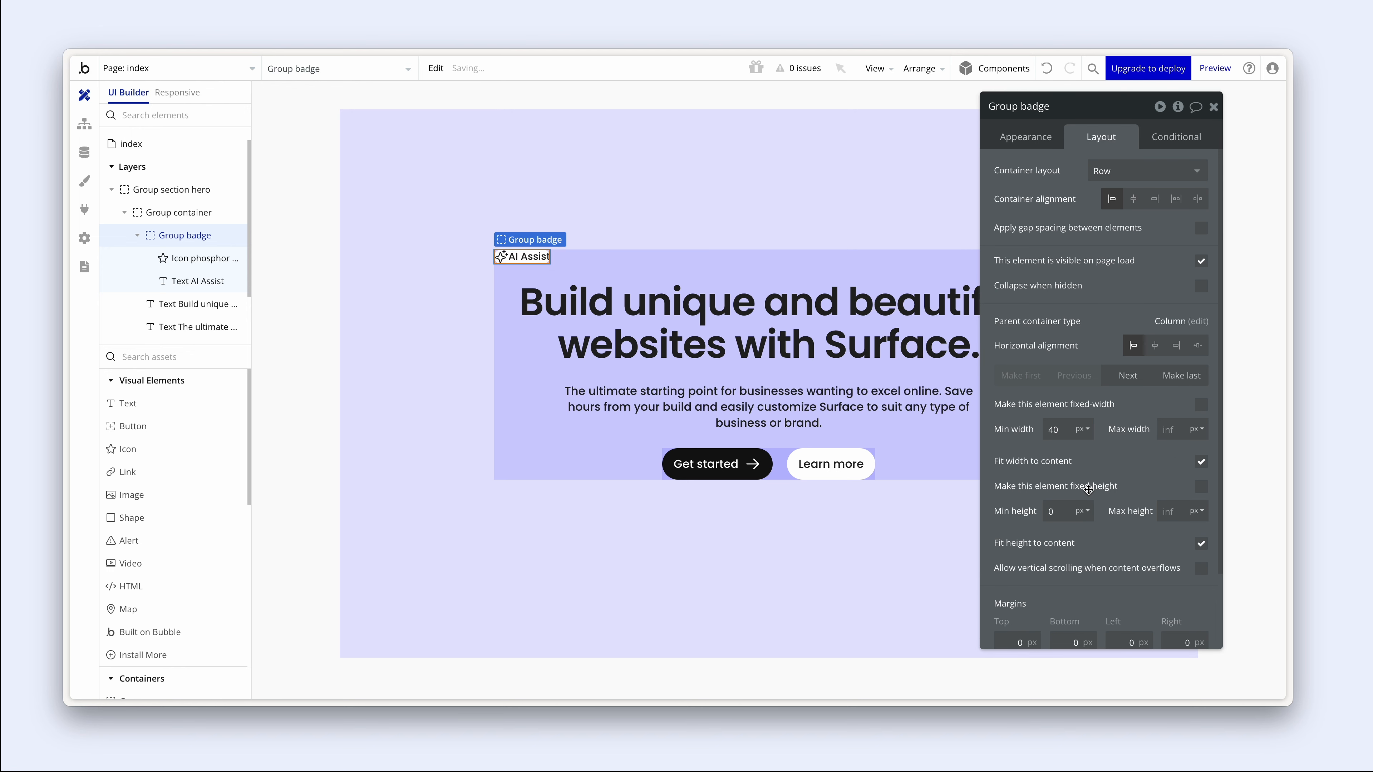
{"action": "scroll", "coordinate": [1087, 486], "scroll_direction": "down", "scroll_amount": 1}
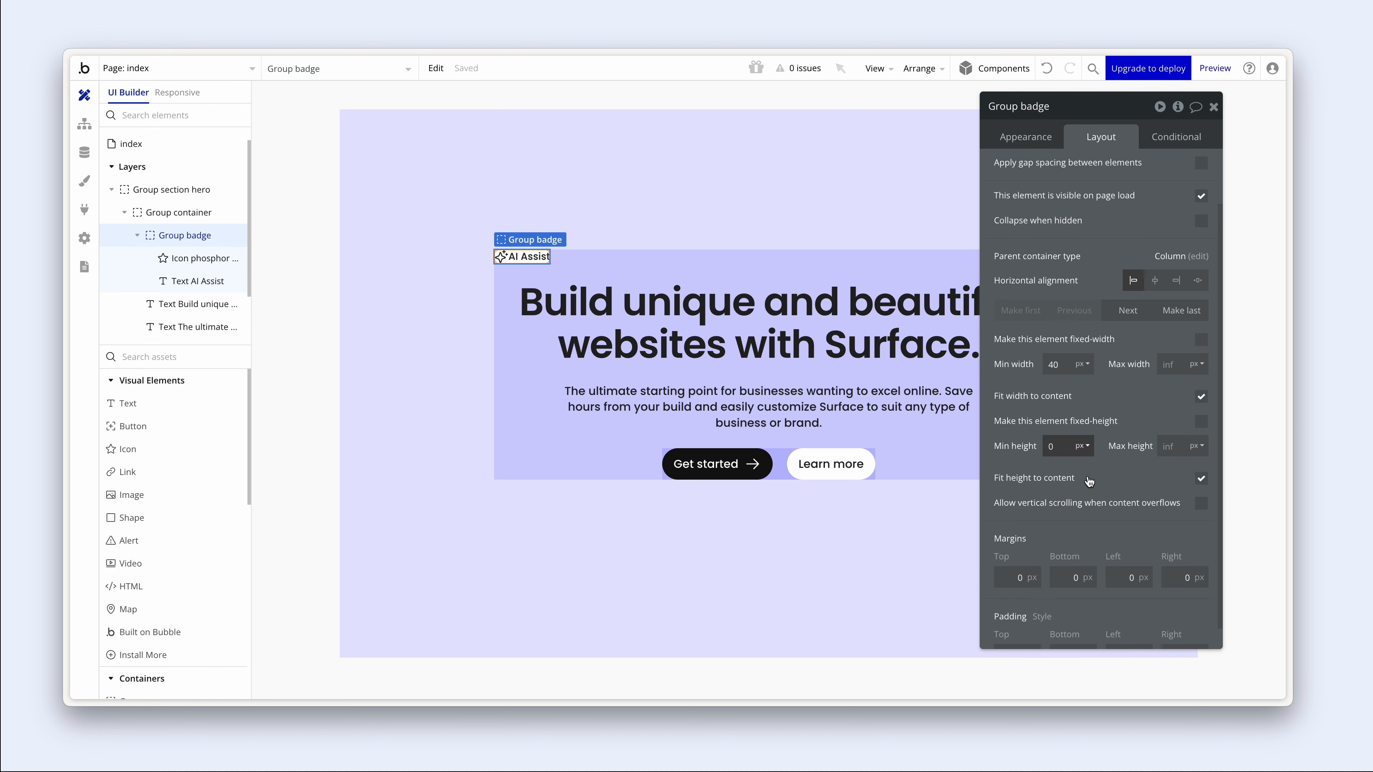
- Turn on gap spacing between the badge group's elements and set the column gap to 4 px
{"action": "scroll", "coordinate": [1087, 477], "scroll_direction": "down", "scroll_amount": 1}
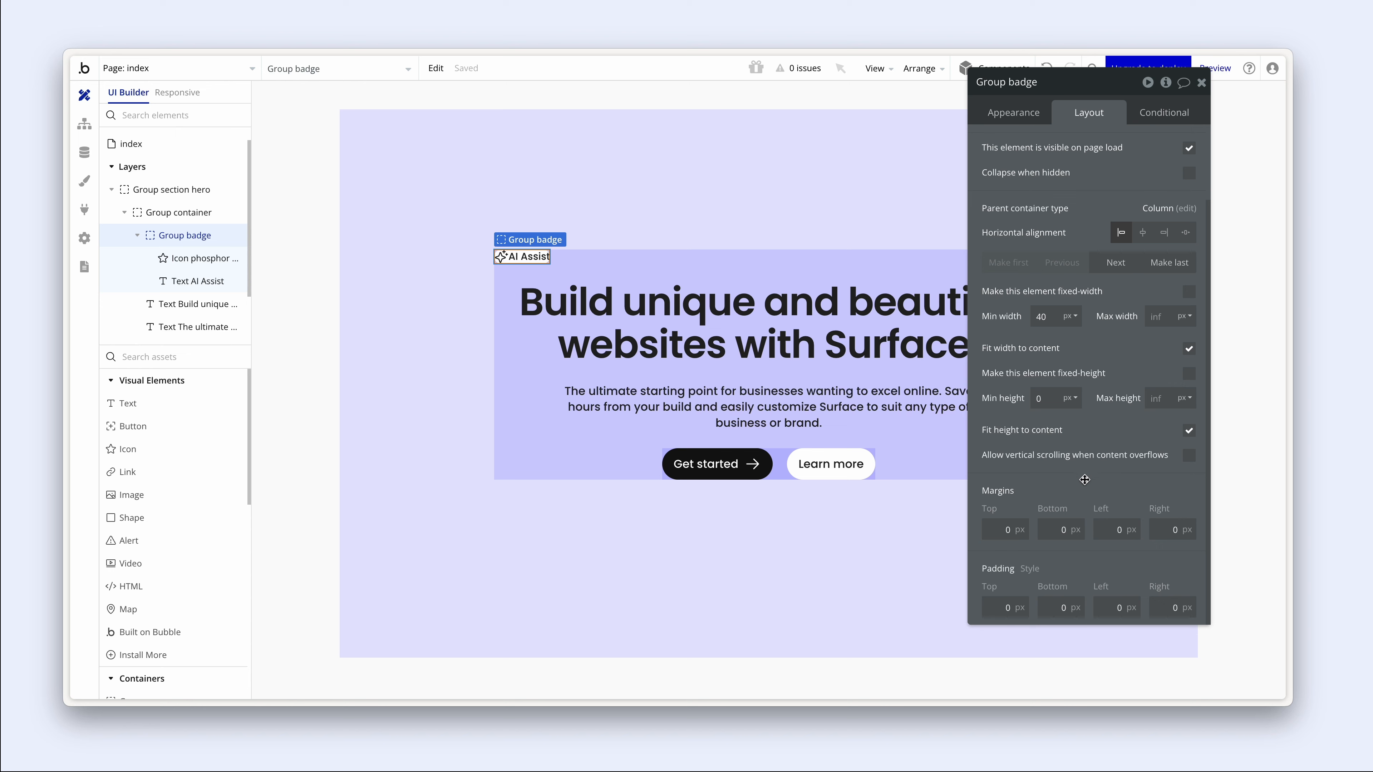
{"action": "scroll", "coordinate": [1068, 220], "scroll_direction": "up", "scroll_amount": 2}
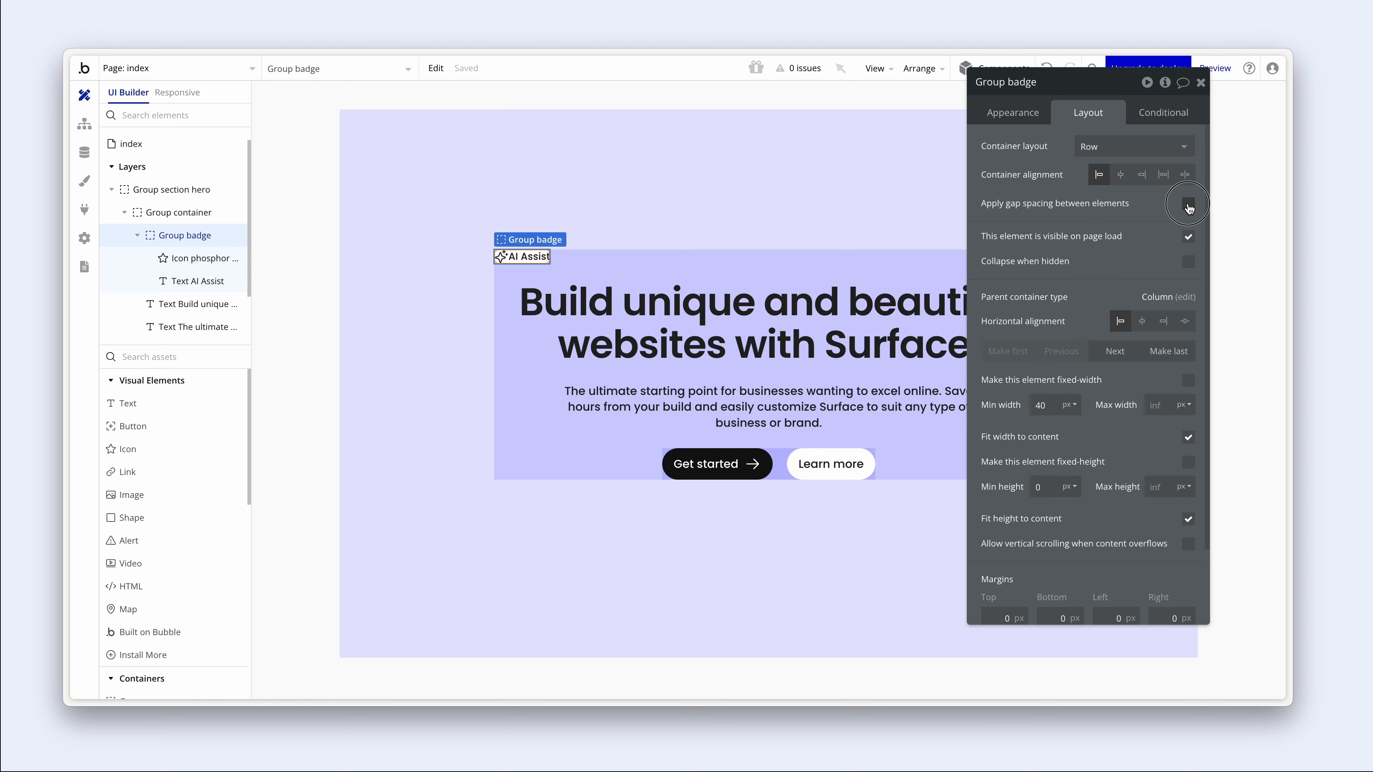
{"action": "left_click", "coordinate": [1188, 206]}
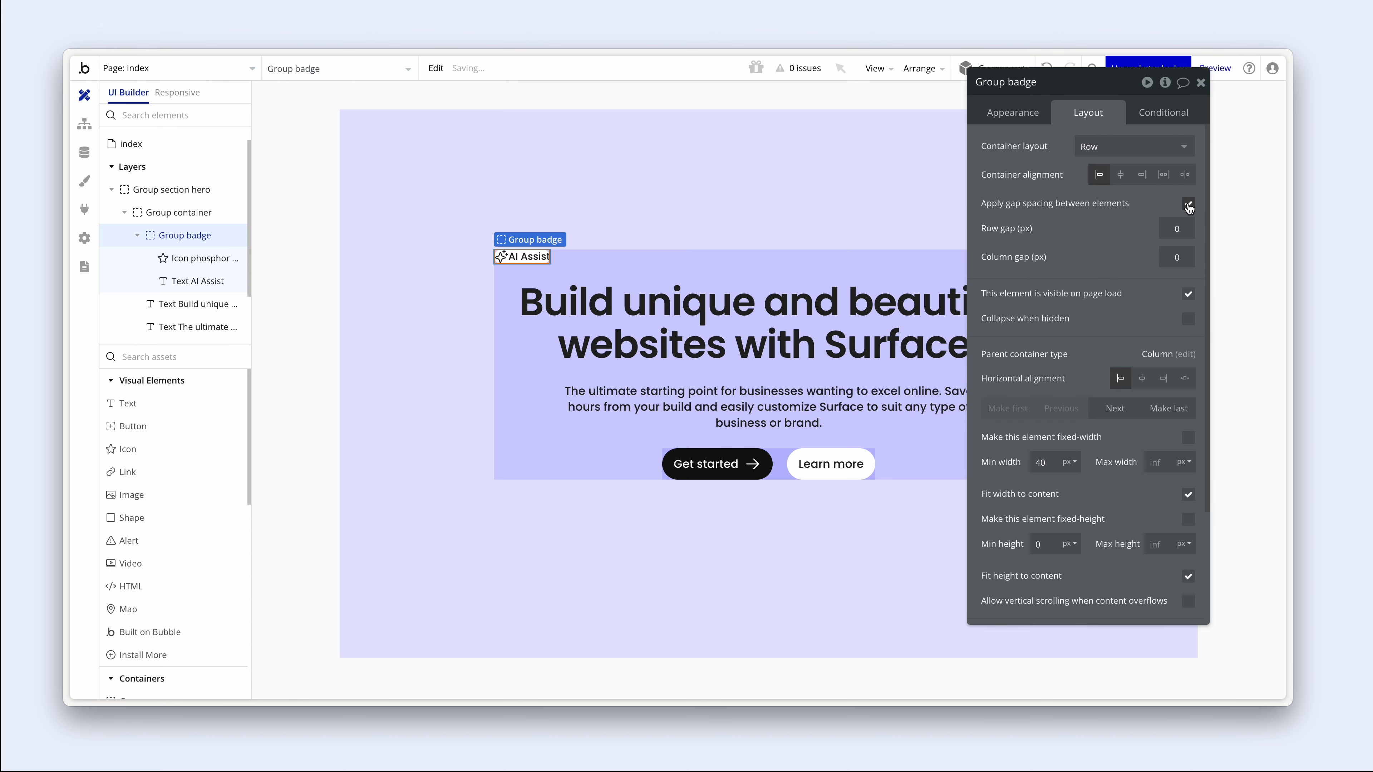
{"action": "double_click", "coordinate": [1178, 254]}
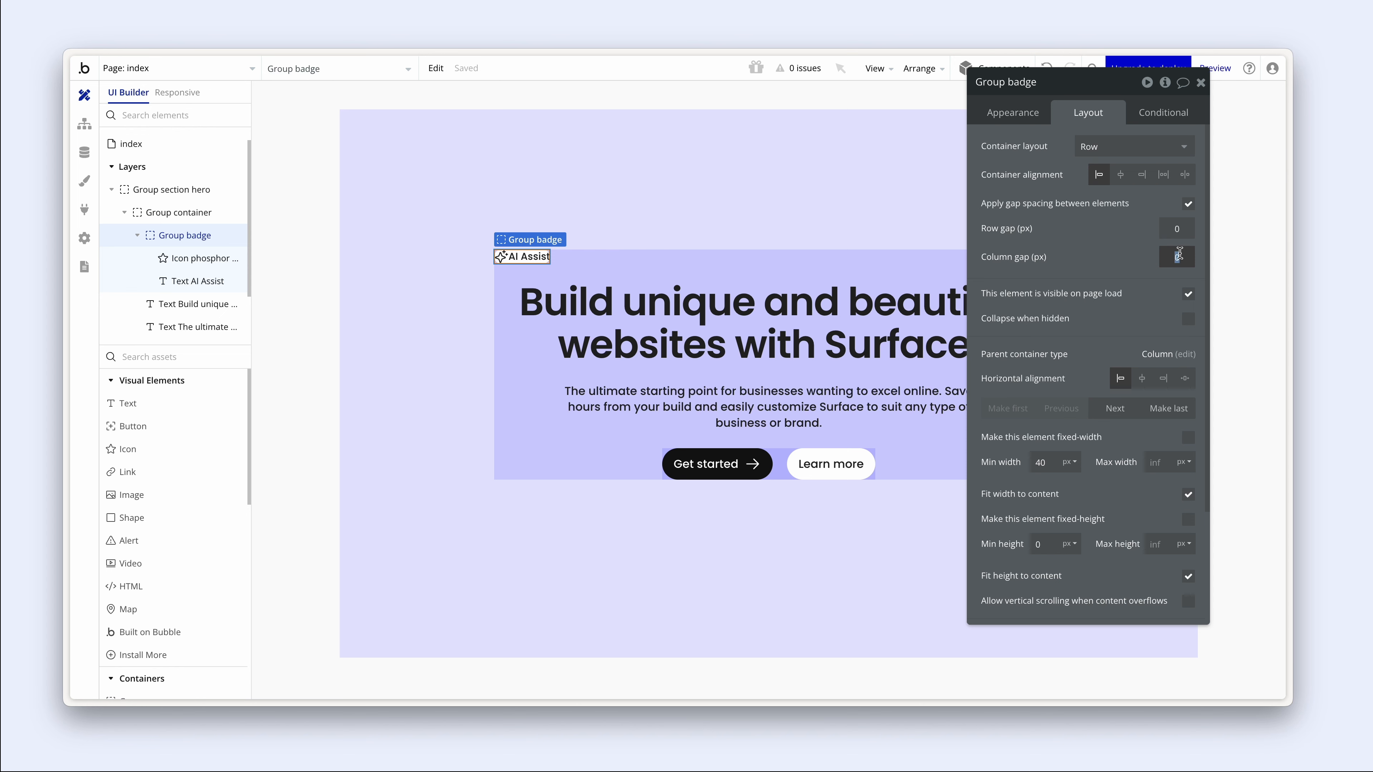
{"action": "type", "text": "4"}
{"action": "left_click", "coordinate": [1136, 257]}
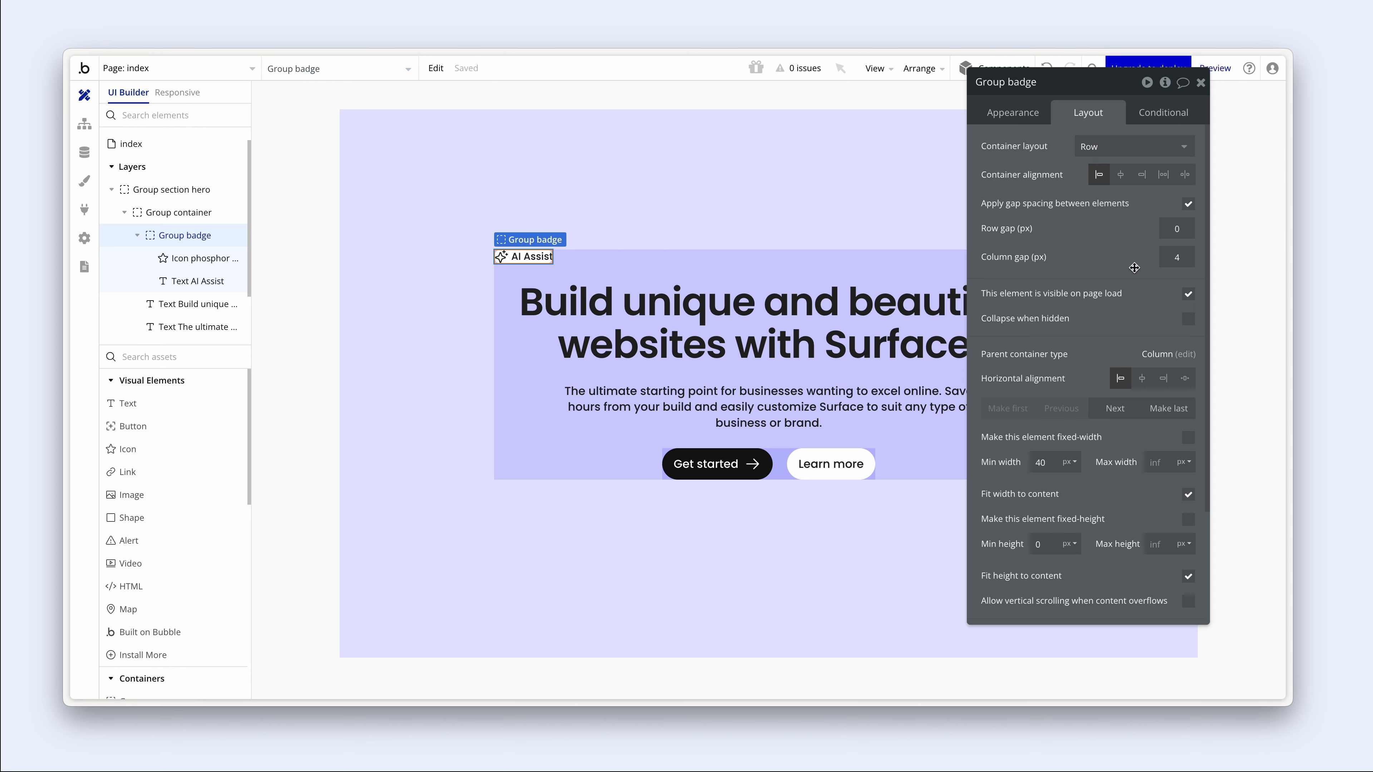
- Set the badge group's padding to 4 px top and bottom and 8 px left and right, and check it on the page
{"action": "scroll", "coordinate": [1134, 267], "scroll_direction": "down", "scroll_amount": 5}
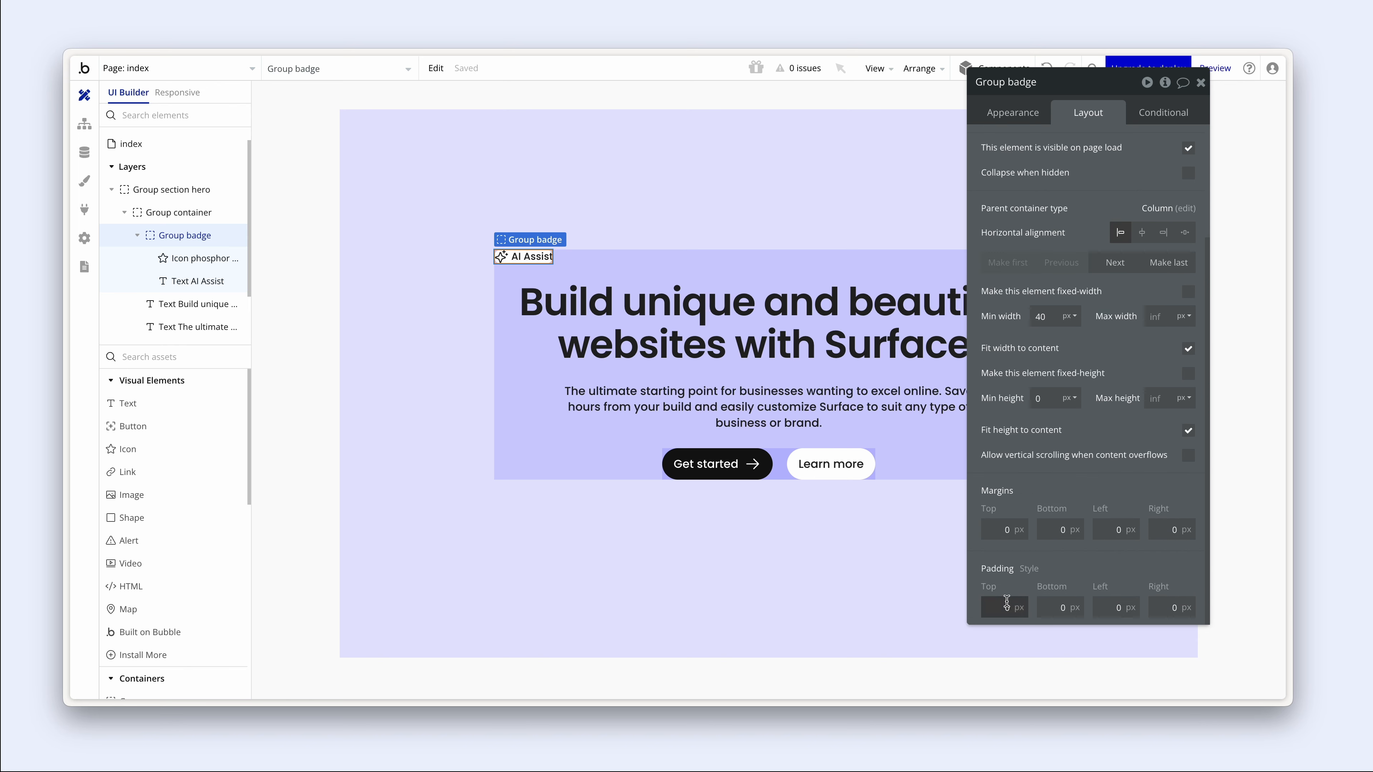
{"action": "double_click", "coordinate": [1006, 605]}
{"action": "type", "text": "4"}
{"action": "key", "text": "Tab"}
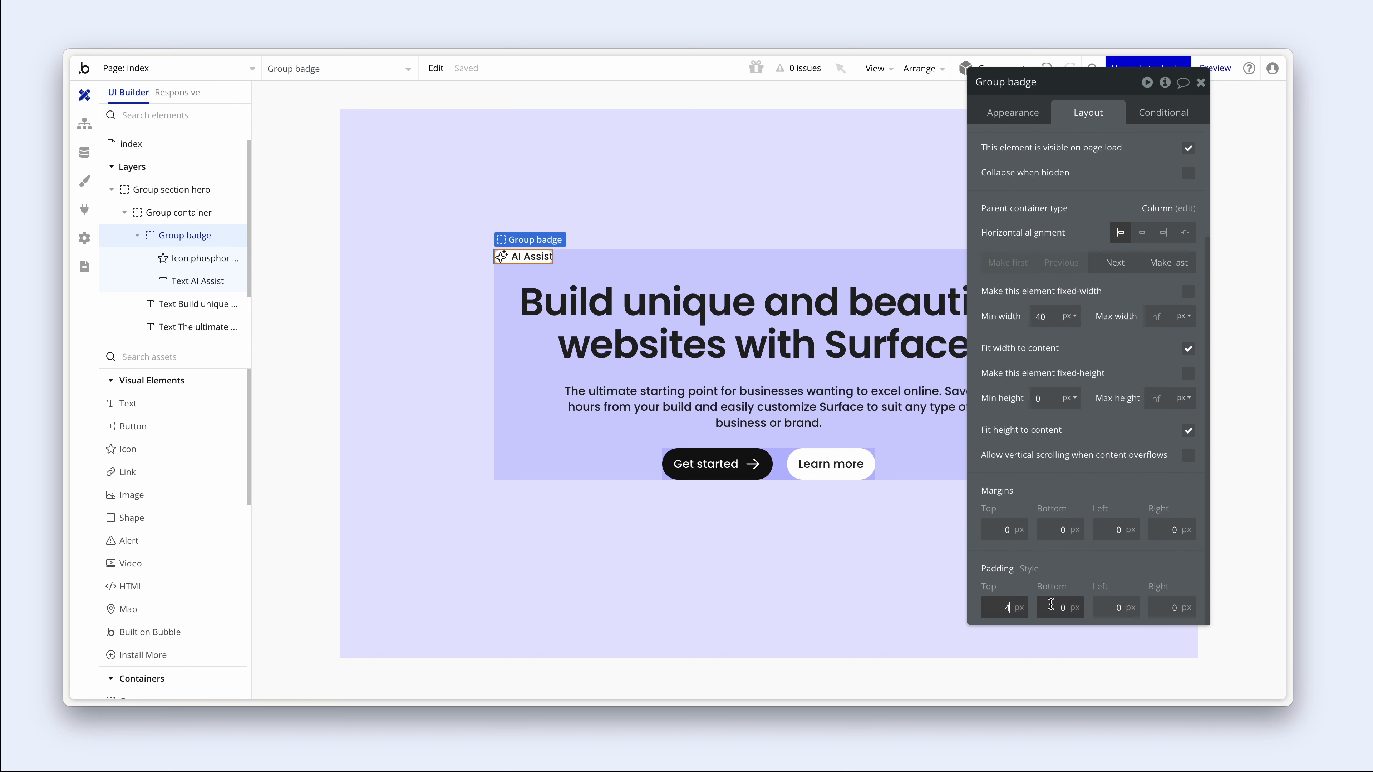
{"action": "type", "text": "4"}
{"action": "left_click", "coordinate": [1111, 559]}
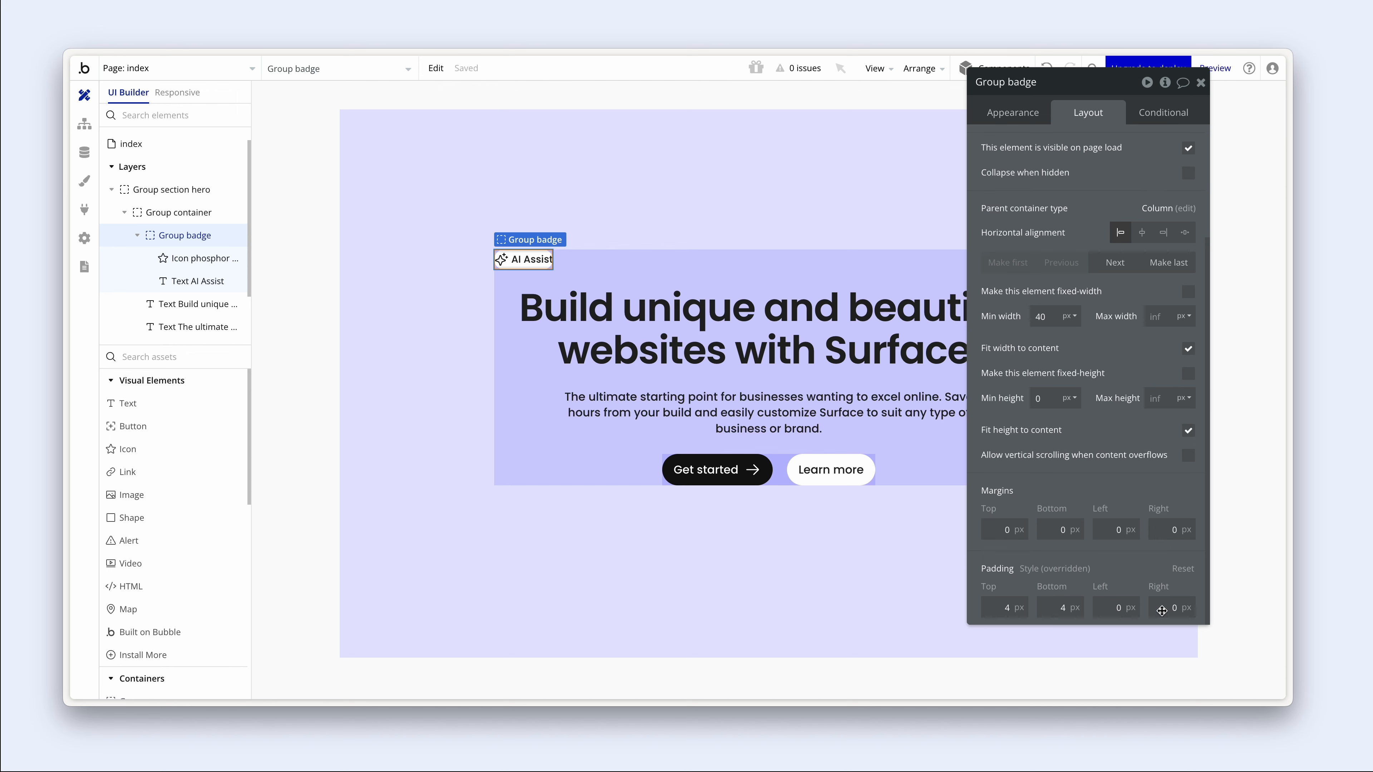
{"action": "double_click", "coordinate": [1126, 604]}
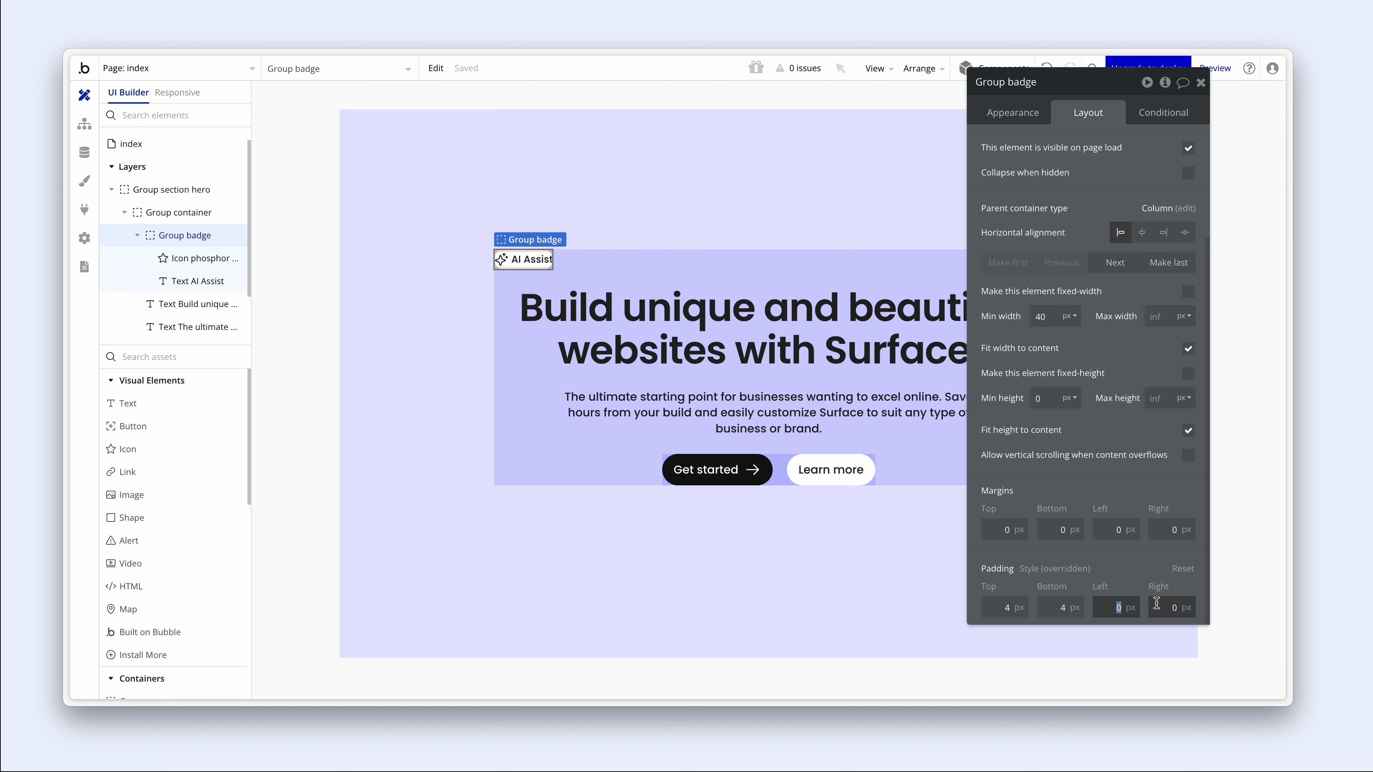
{"action": "double_click", "coordinate": [1175, 608]}
{"action": "type", "text": "8"}
{"action": "left_click", "coordinate": [1152, 571]}
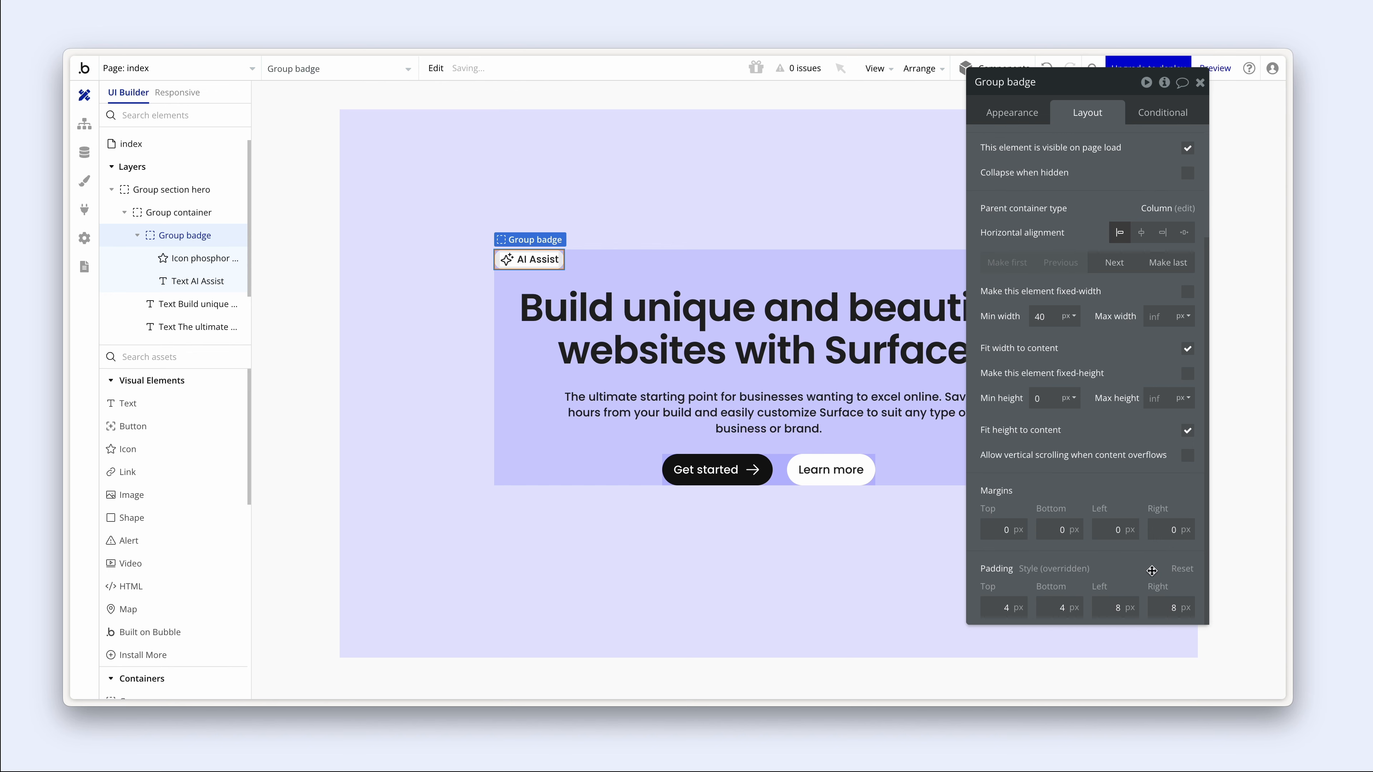
{"action": "left_click", "coordinate": [760, 282]}
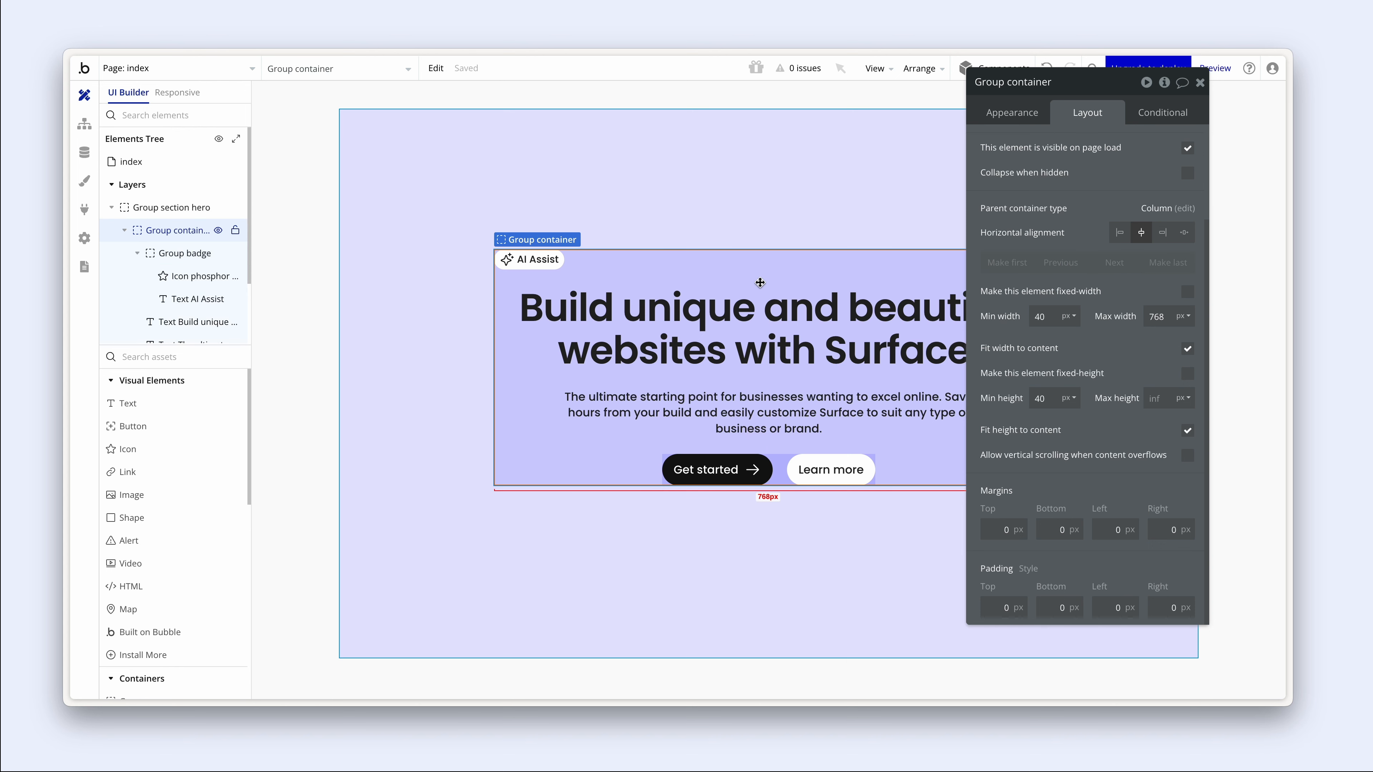
- Set the badge group's padding to 6 px top and bottom and 12 px left and right, and center it horizontally in the container
{"action": "left_click", "coordinate": [552, 270]}
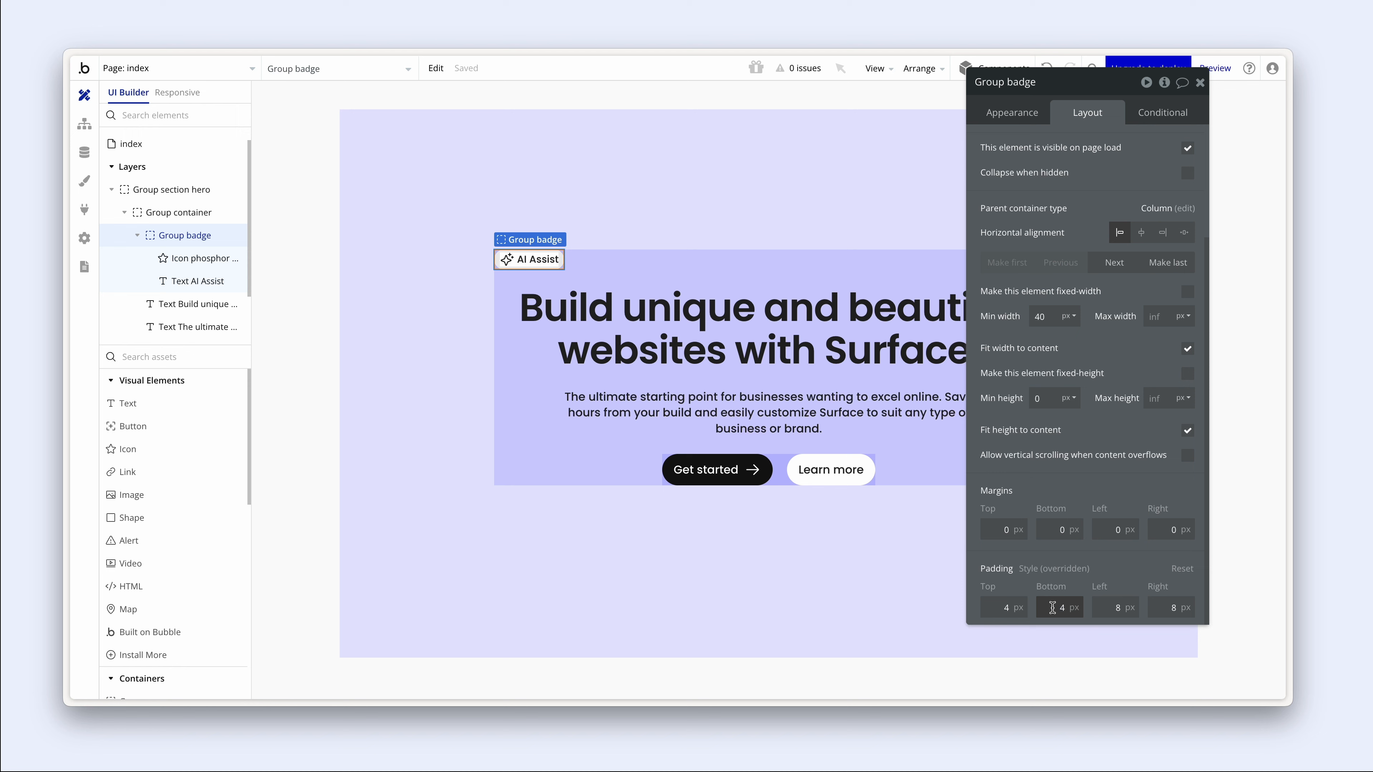
{"action": "double_click", "coordinate": [1014, 604]}
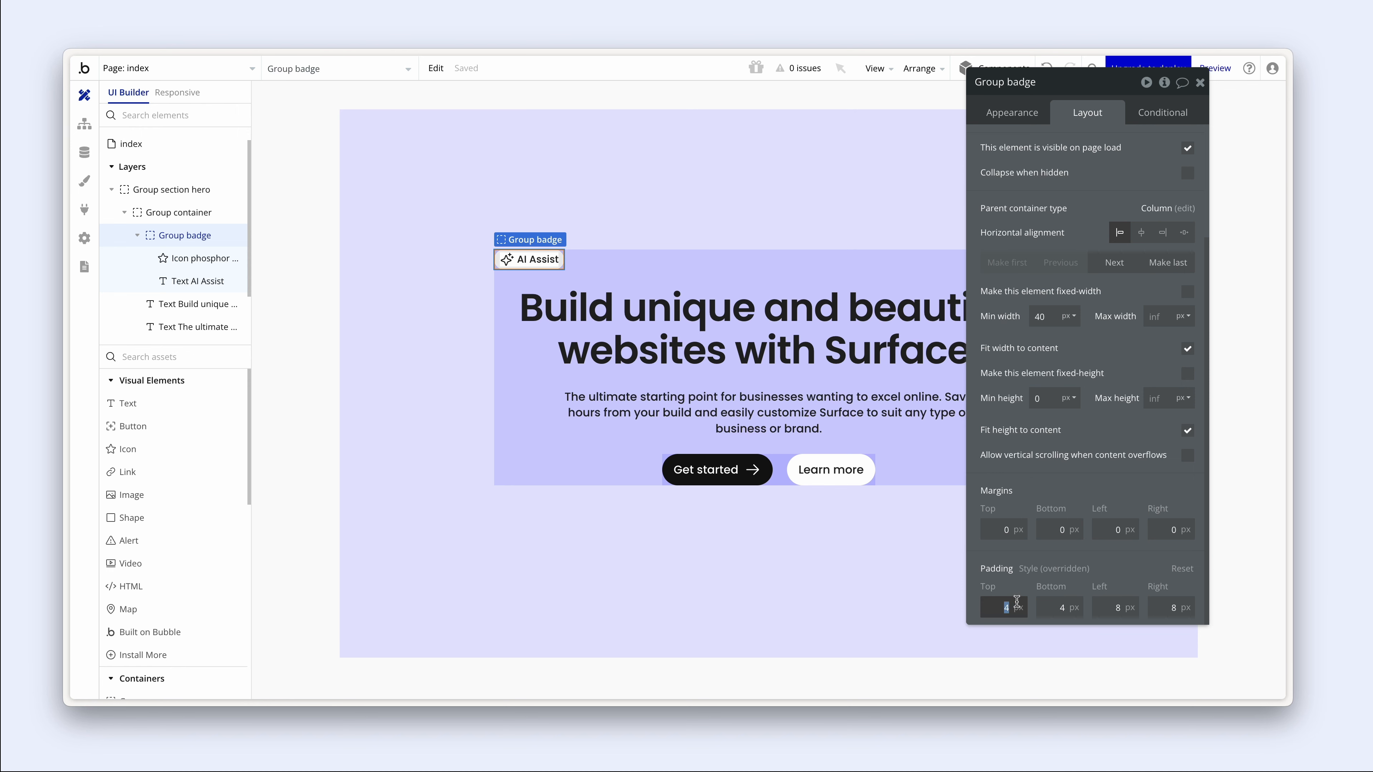
{"action": "type", "text": "6"}
{"action": "double_click", "coordinate": [1054, 604]}
{"action": "type", "text": "6"}
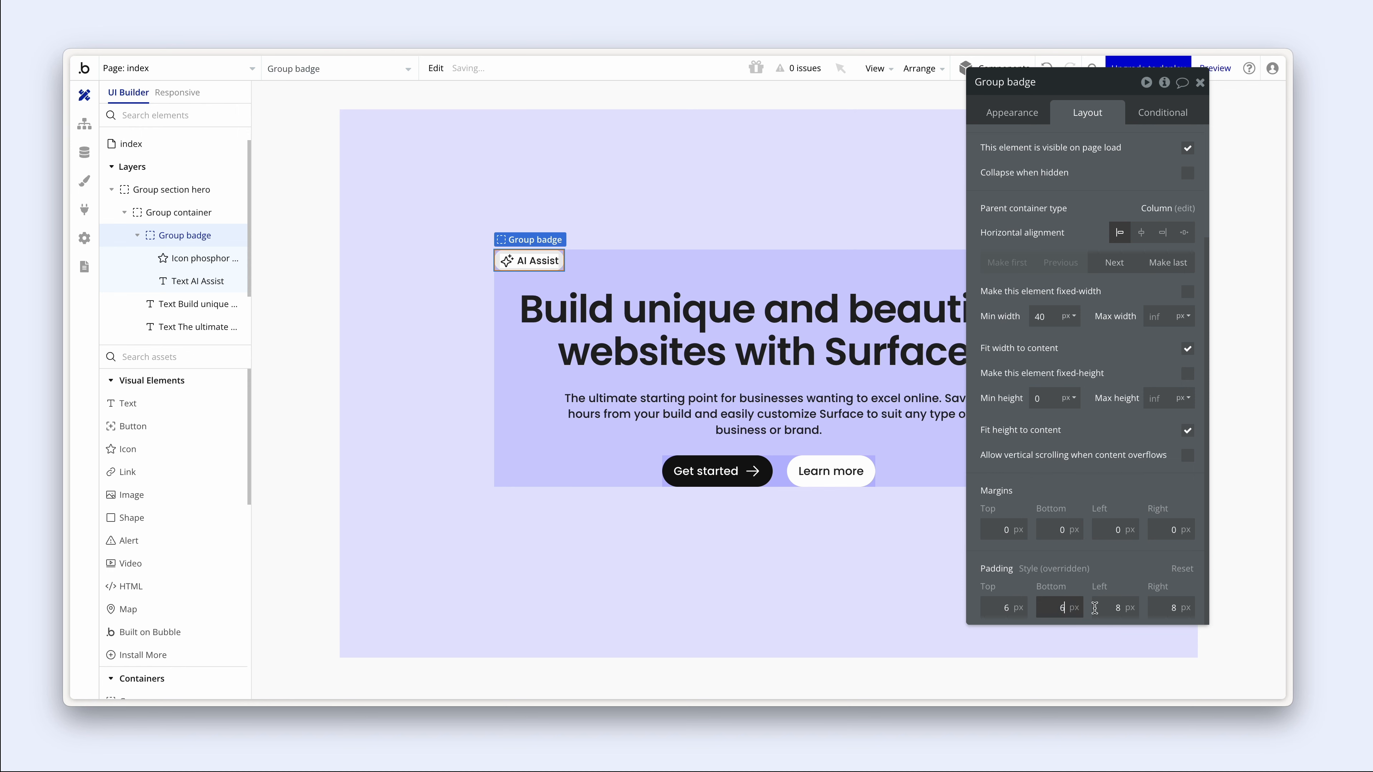
{"action": "double_click", "coordinate": [1124, 606]}
{"action": "type", "text": "12"}
{"action": "double_click", "coordinate": [1156, 608]}
{"action": "type", "text": "1"}
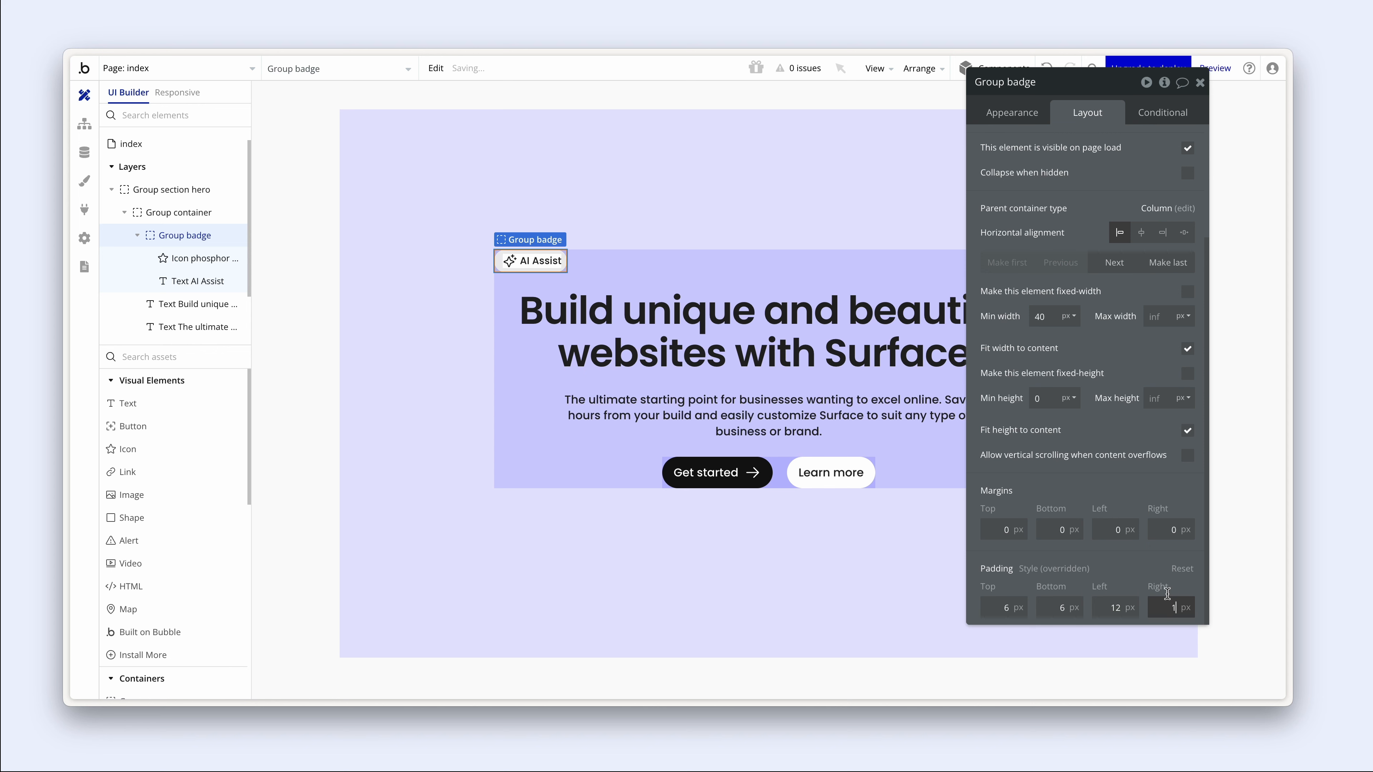
{"action": "left_click", "coordinate": [1139, 572]}
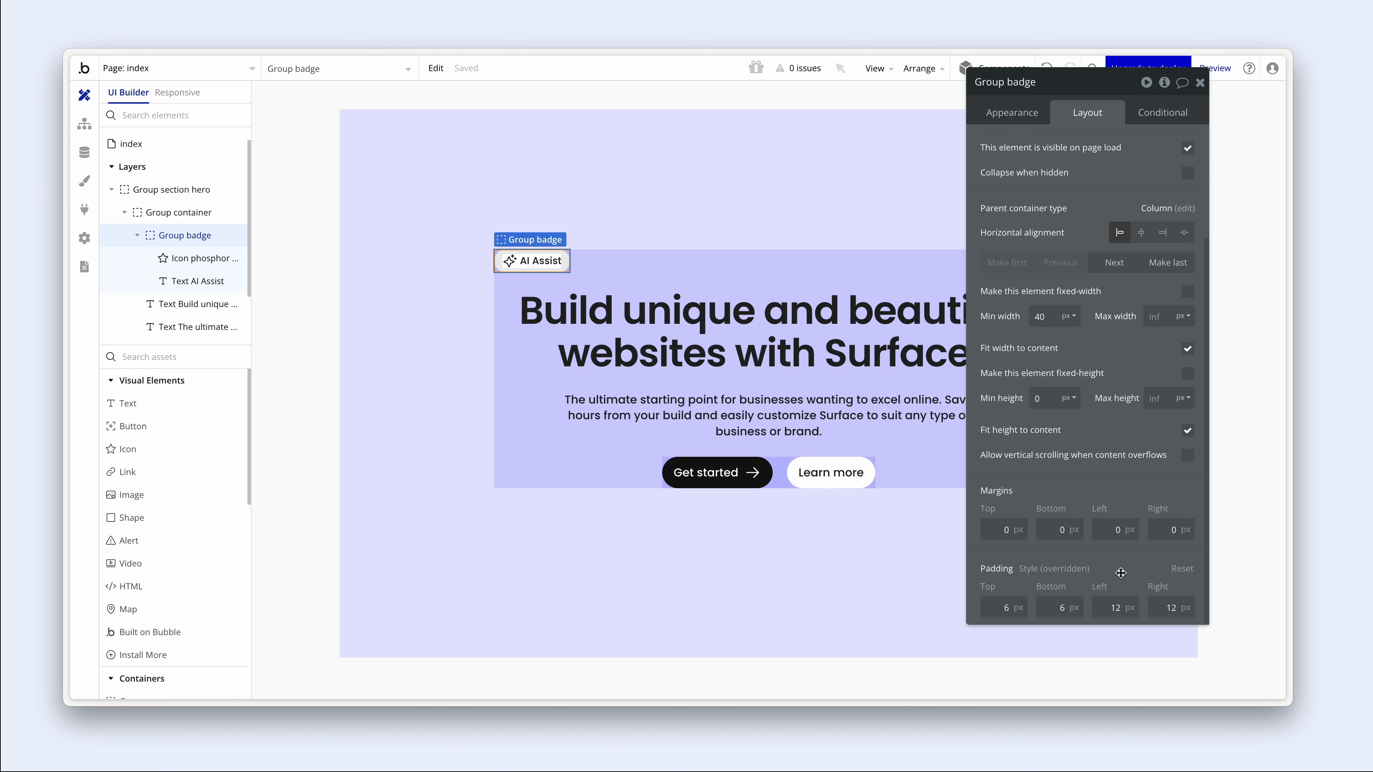
{"action": "left_click", "coordinate": [1140, 233]}
{"action": "left_click", "coordinate": [904, 226]}
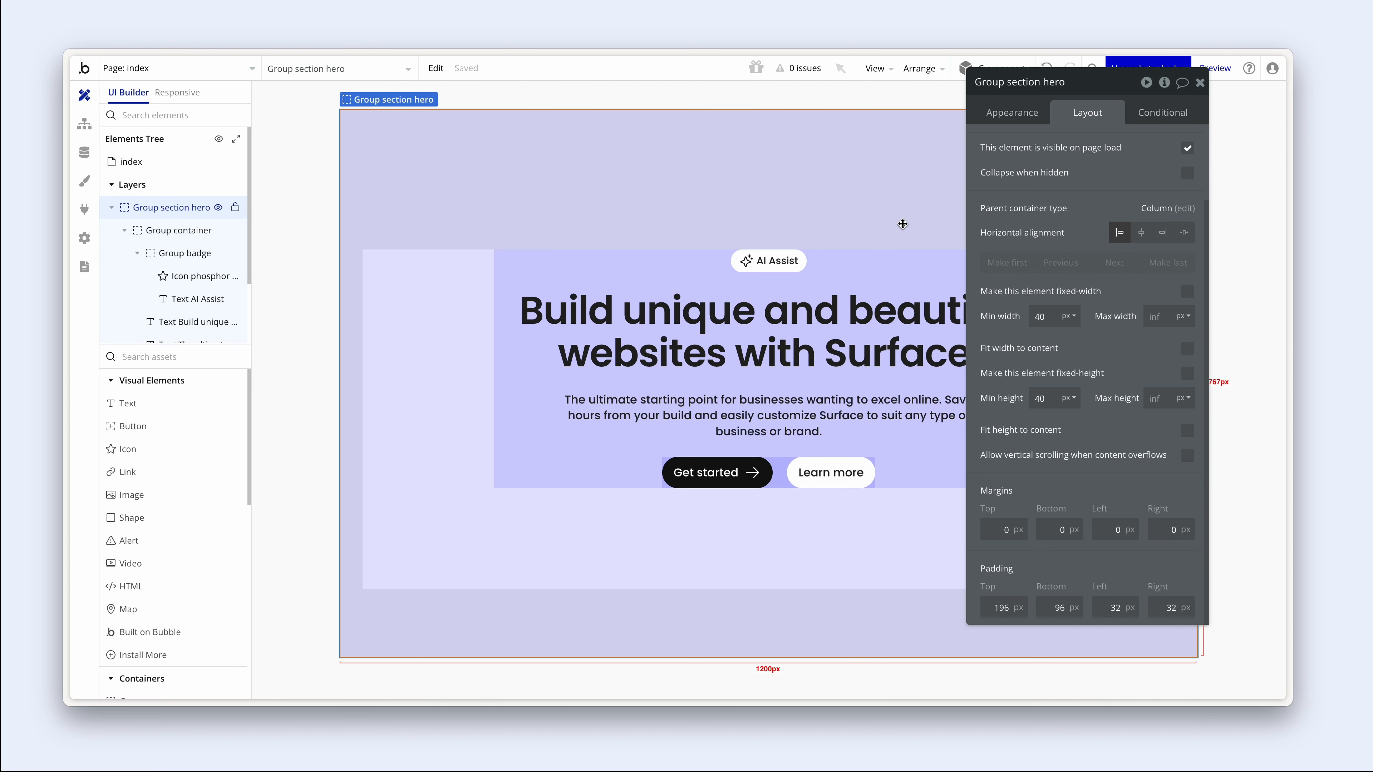
- Set the badge's sparkle icon to 16 px wide and 16 px high
{"action": "left_click", "coordinate": [746, 262]}
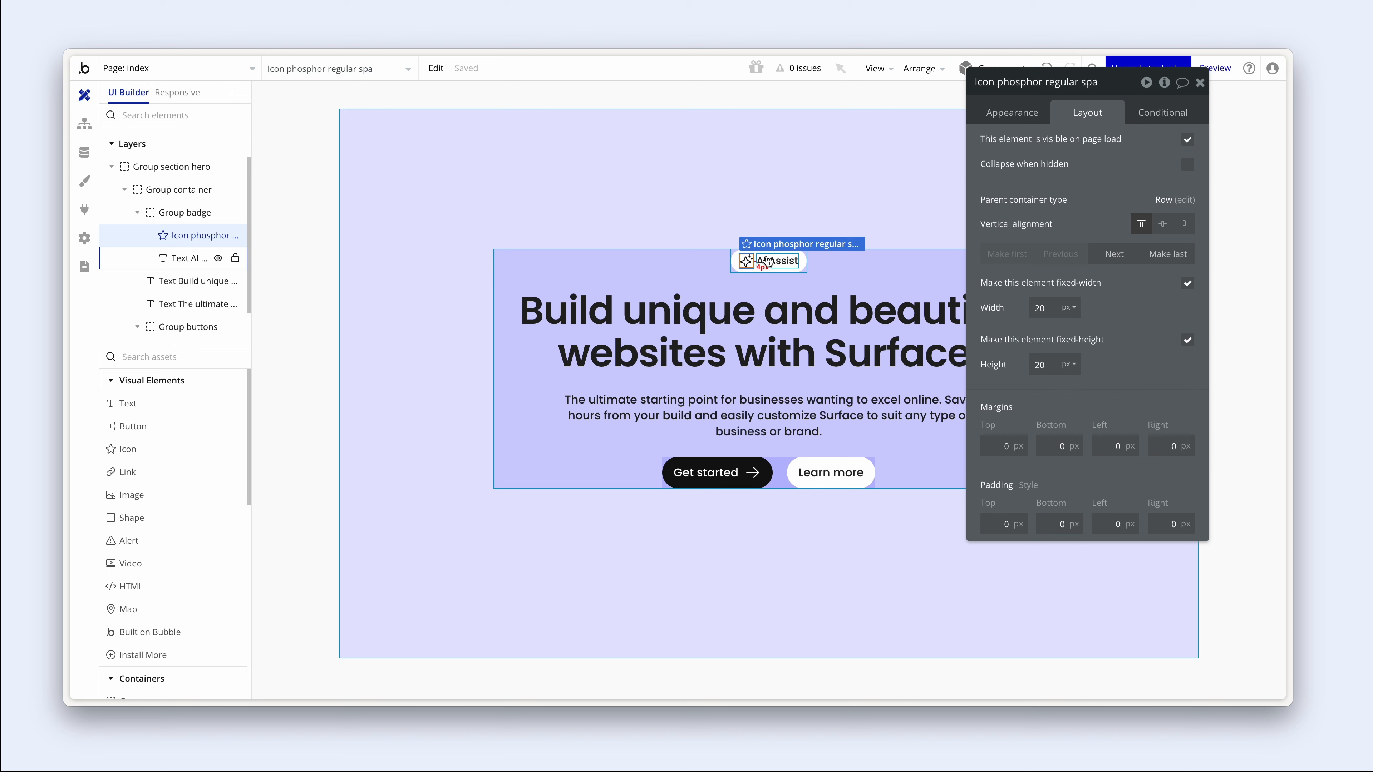
{"action": "left_click_drag", "start_coordinate": [1034, 308], "coordinate": [1075, 307]}
{"action": "type", "text": "16"}
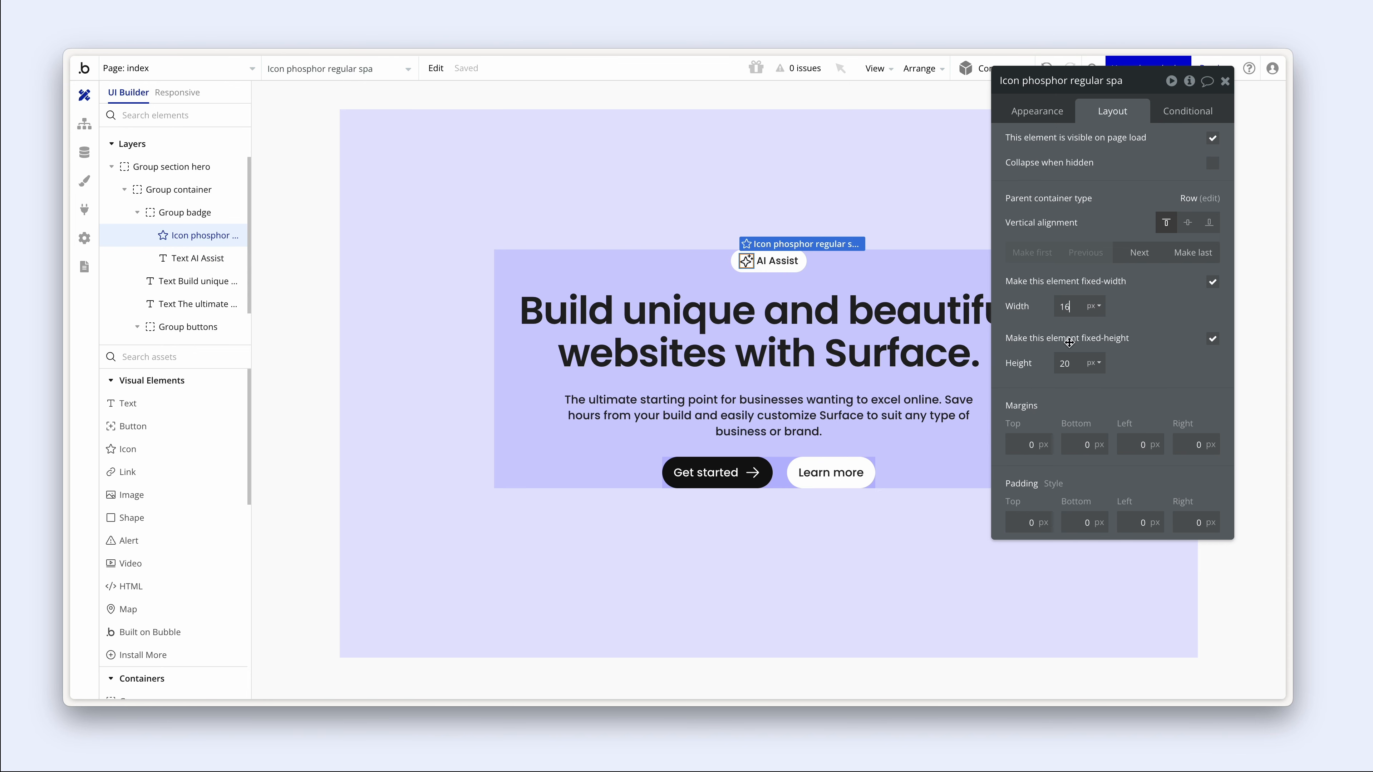
{"action": "double_click", "coordinate": [1067, 363]}
{"action": "type", "text": "16"}
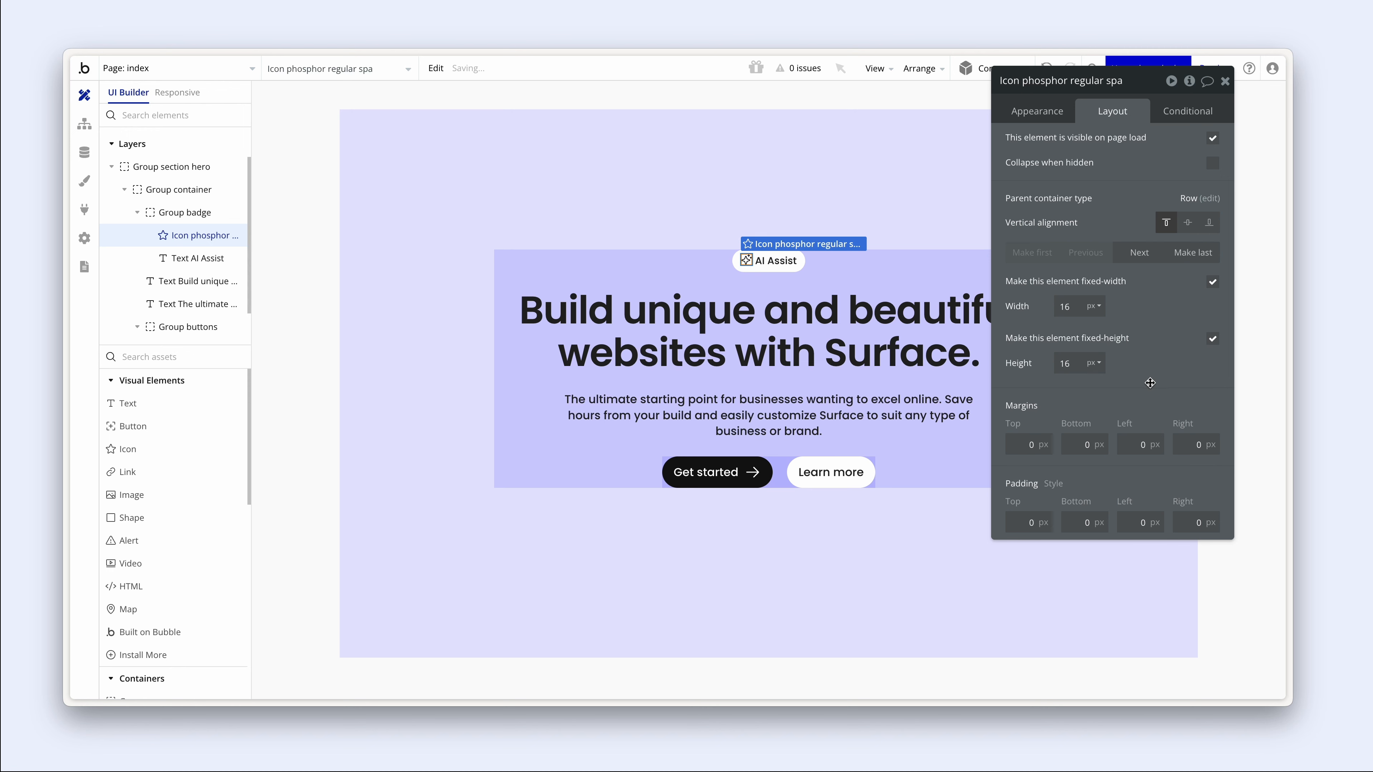
{"action": "left_click", "coordinate": [862, 278]}
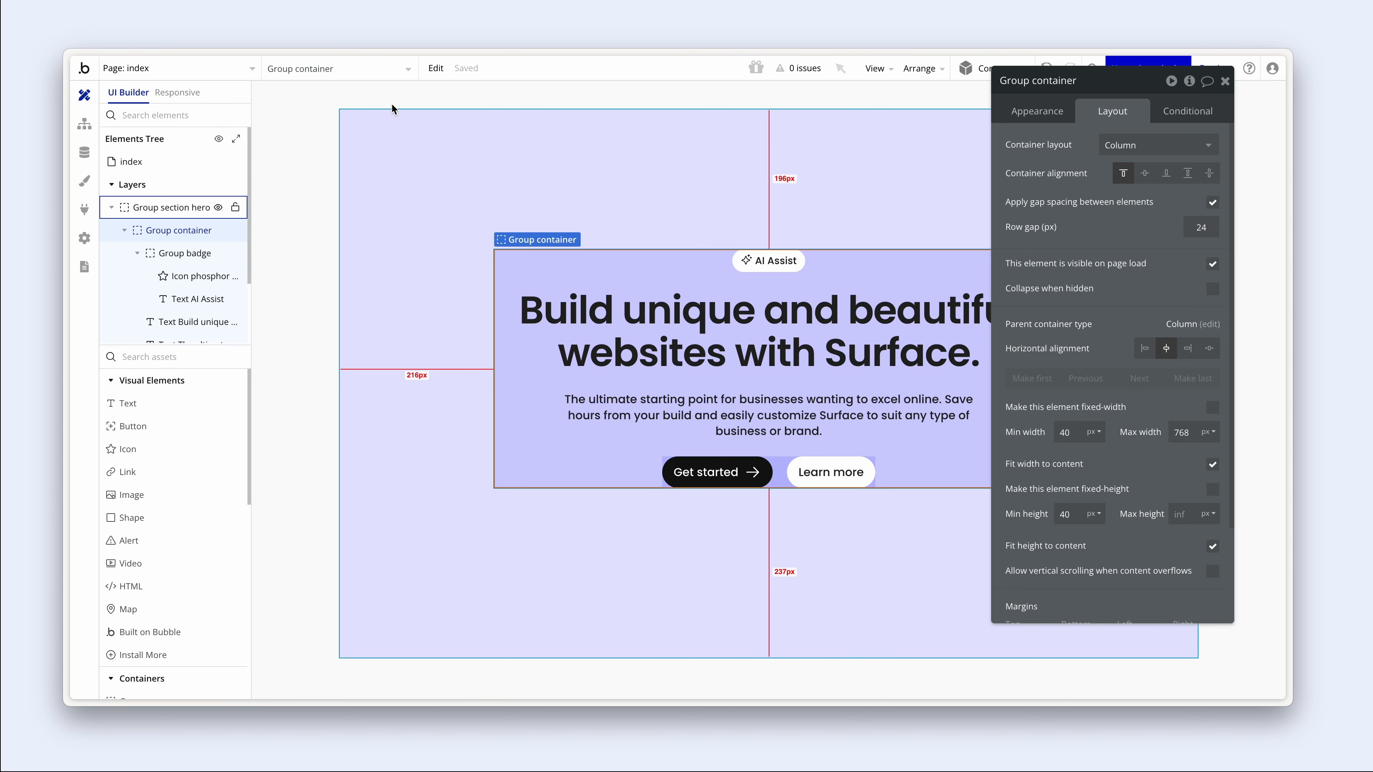
- In the responsive view, change the 320 px mobile breakpoint to 375 px
{"action": "left_click", "coordinate": [178, 93]}
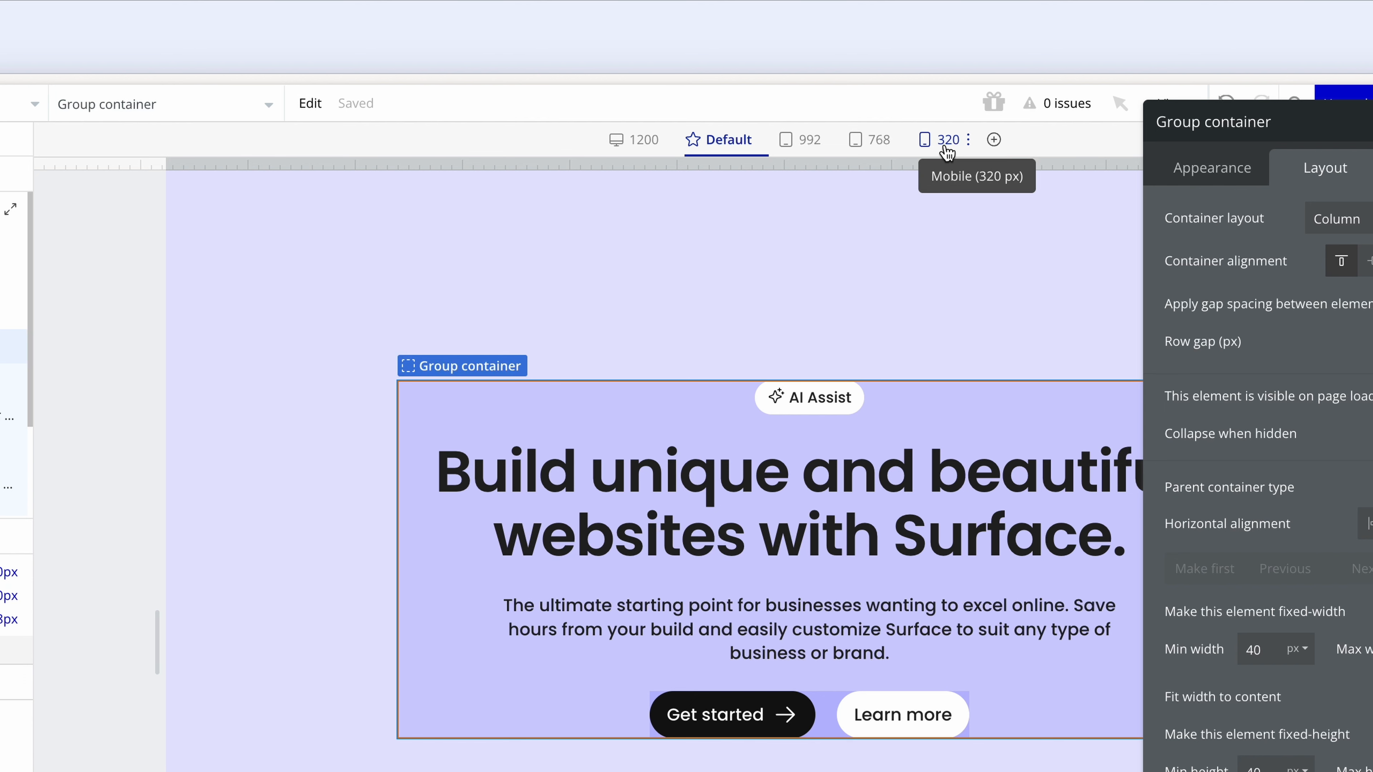
{"action": "left_click", "coordinate": [967, 142]}
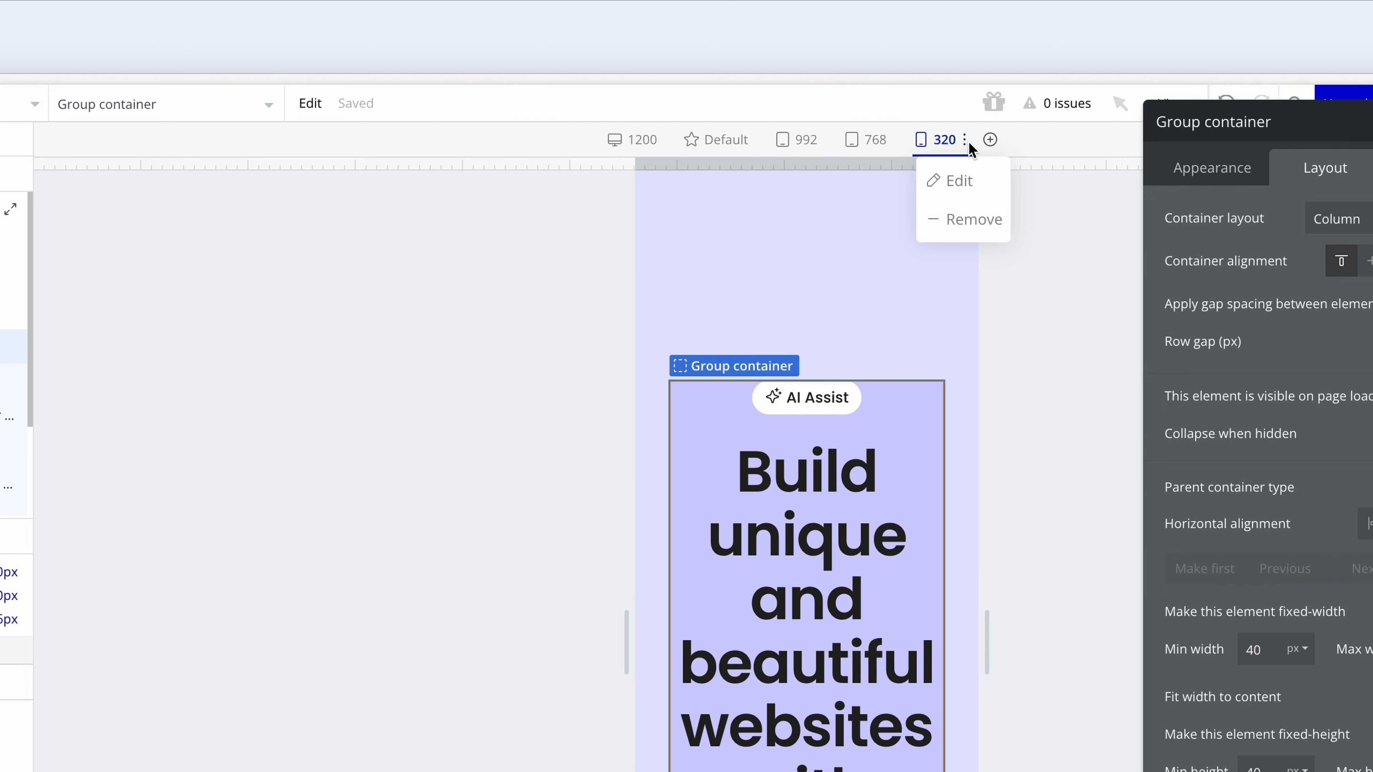
{"action": "left_click", "coordinate": [954, 182]}
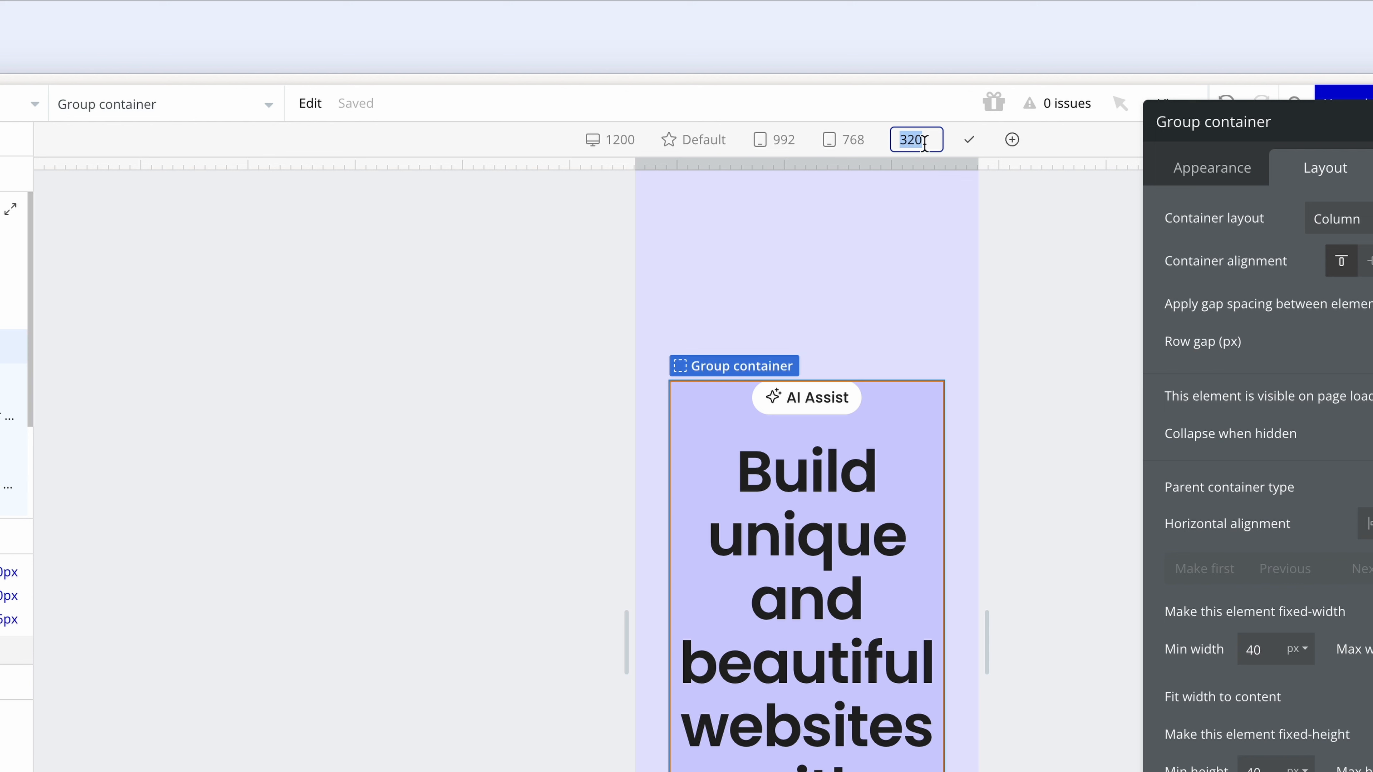
{"action": "type", "text": "375"}
{"action": "left_click", "coordinate": [968, 144]}
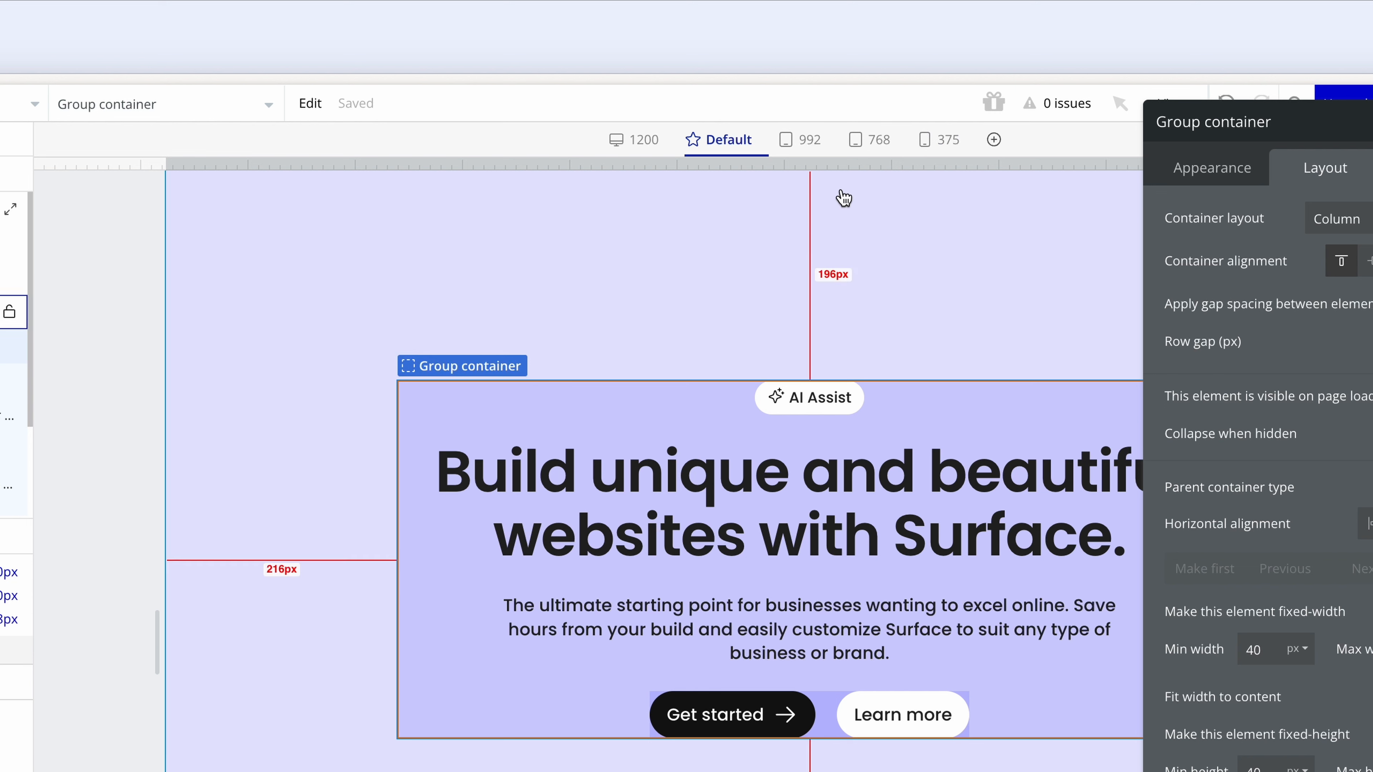
- Move the property editor aside and add a custom breakpoint at 576 px
{"action": "left_click_drag", "start_coordinate": [1178, 265], "coordinate": [1244, 339]}
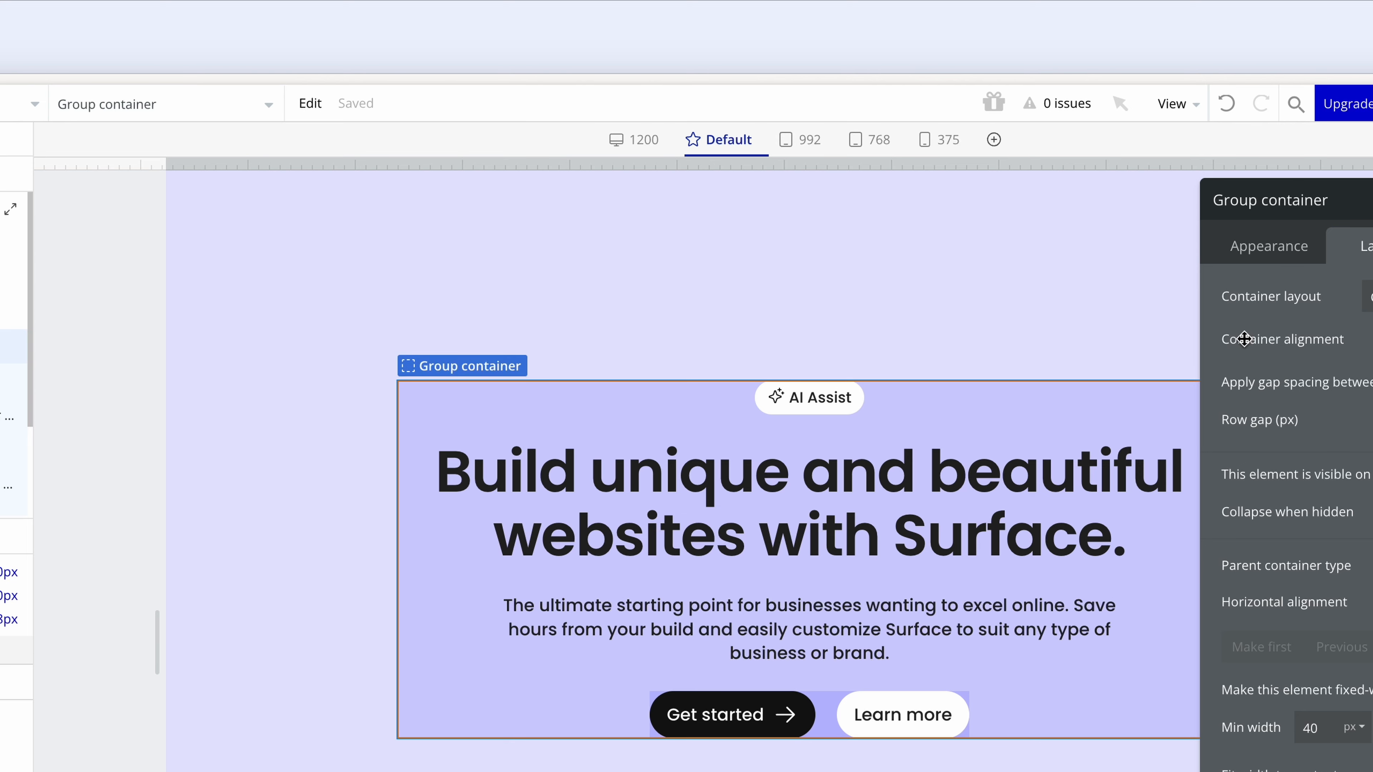
{"action": "left_click", "coordinate": [993, 142]}
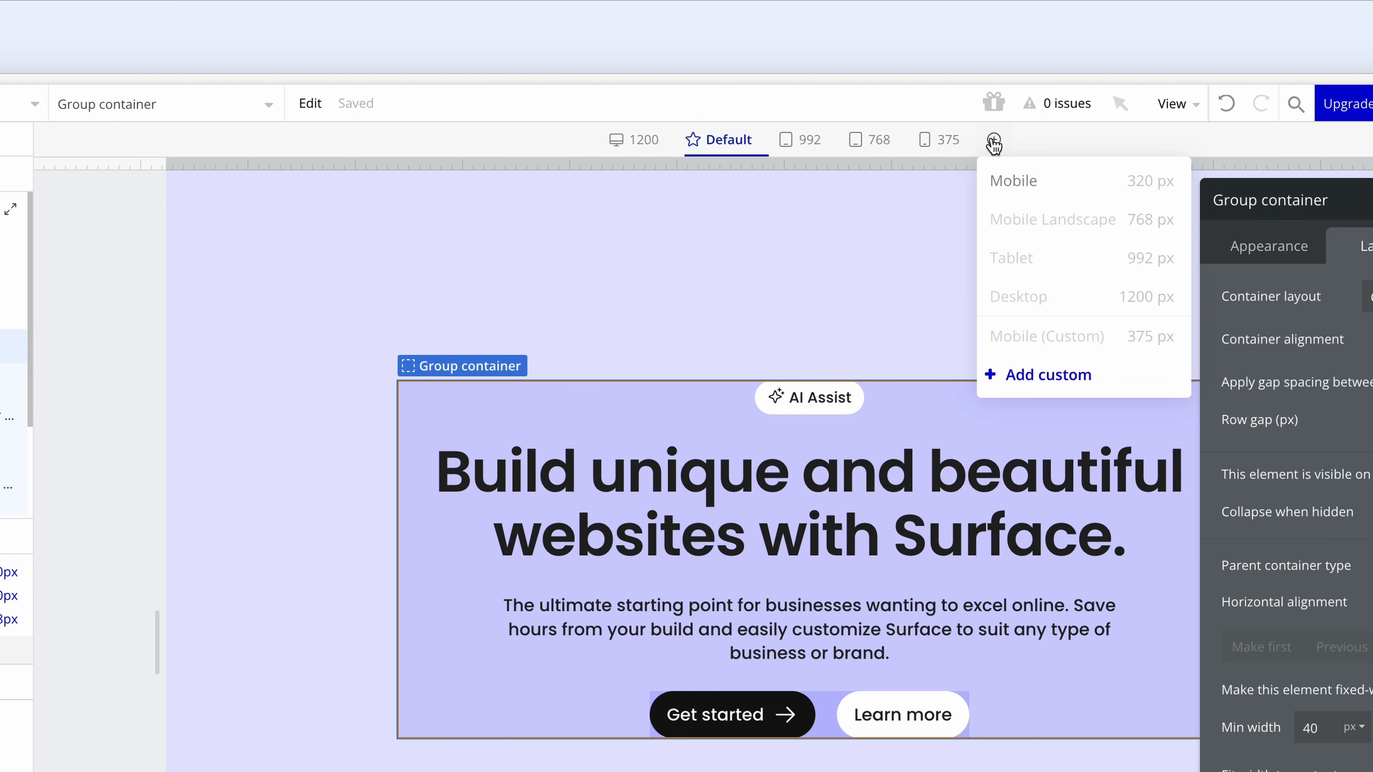
{"action": "left_click", "coordinate": [1043, 375]}
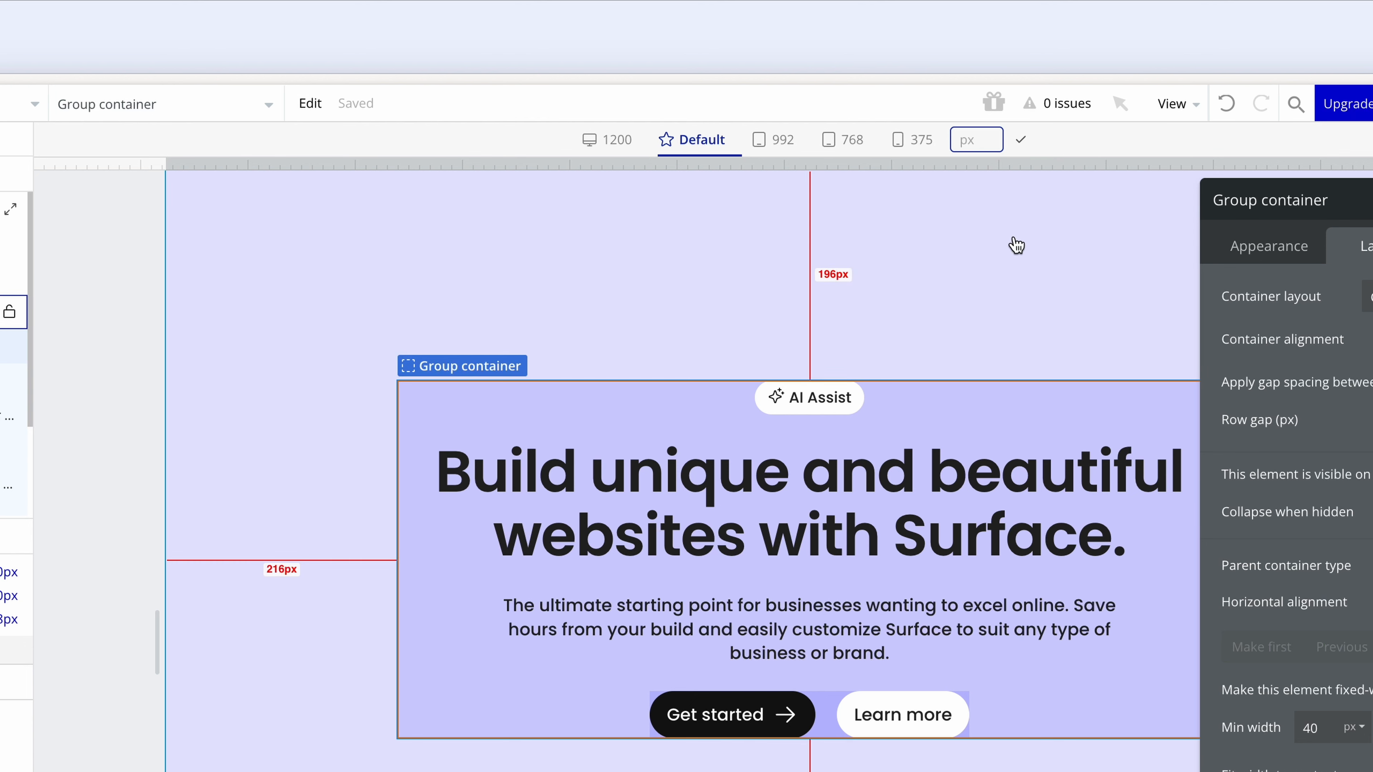
{"action": "type", "text": "576"}
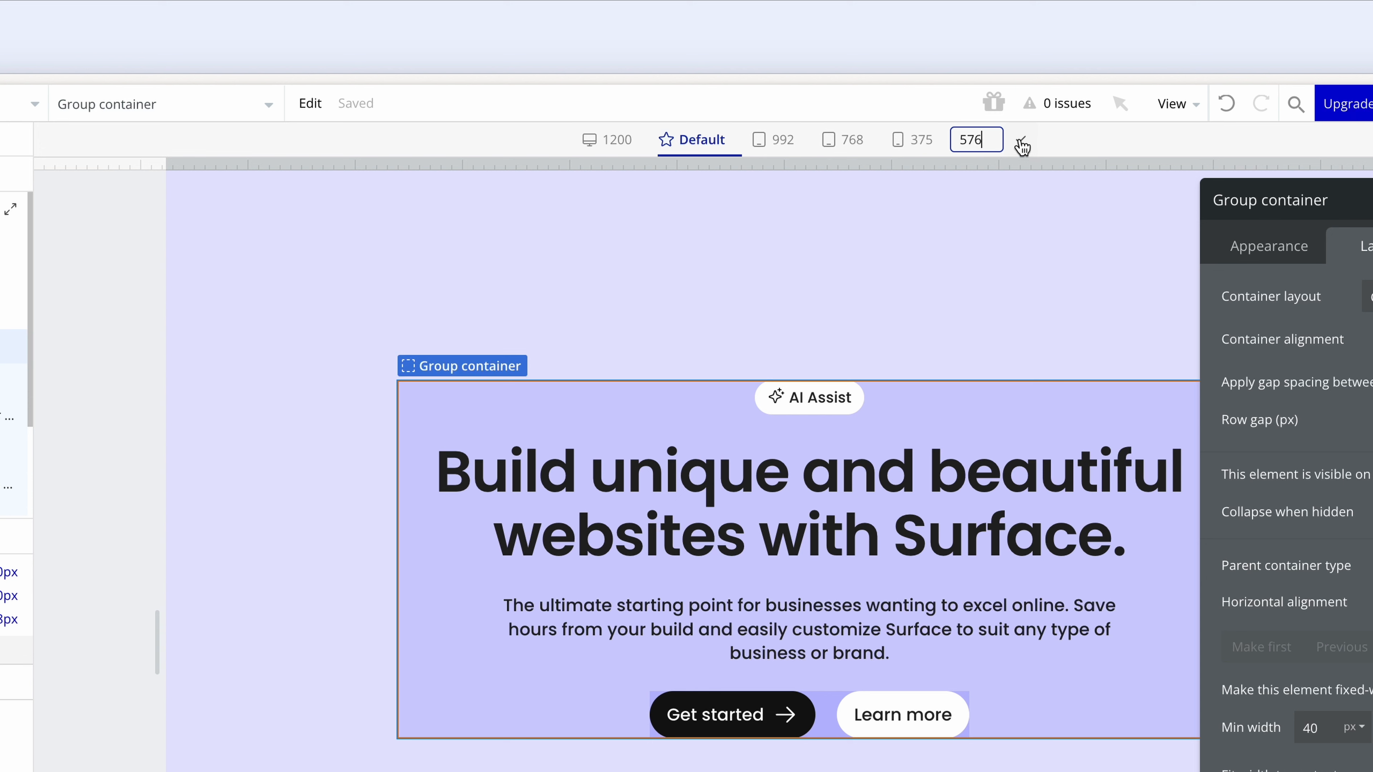
{"action": "left_click", "coordinate": [1021, 142]}
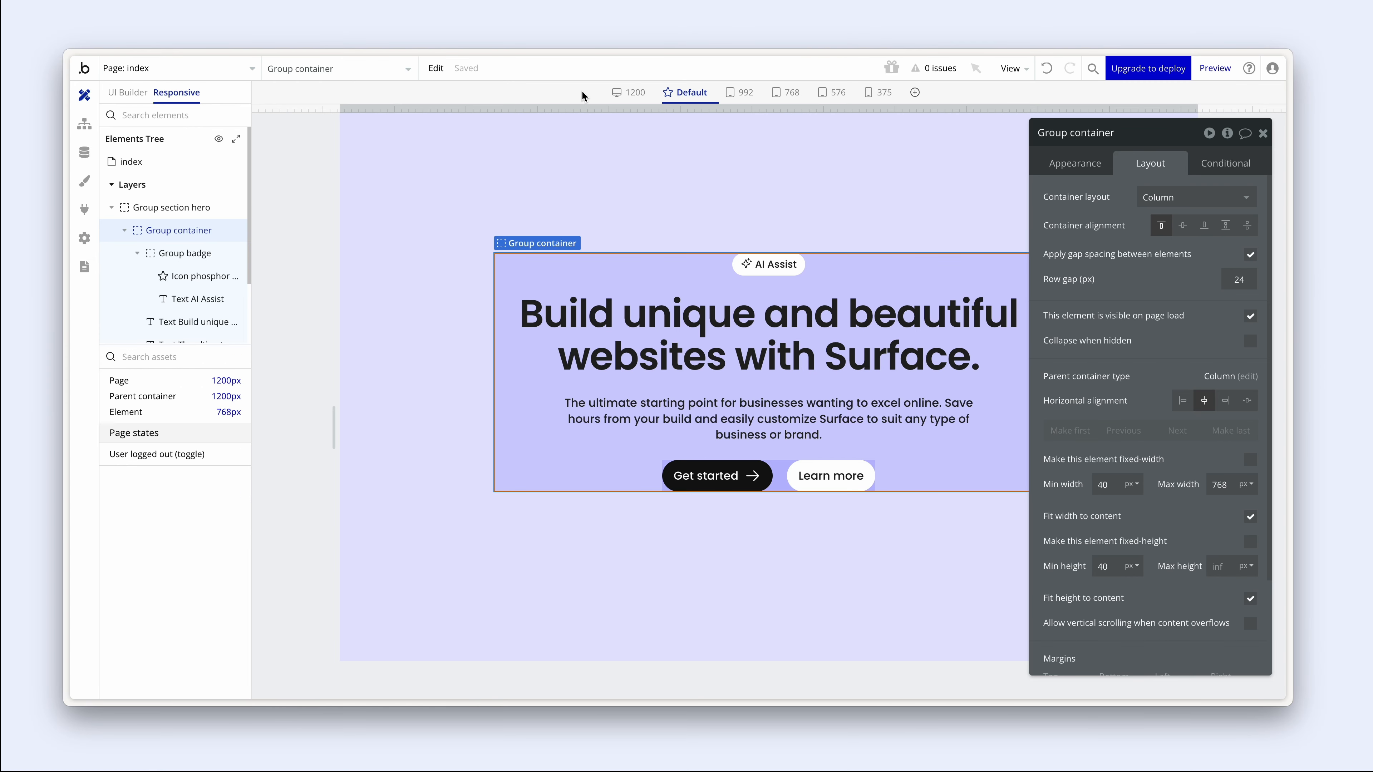
- Check the hero section at the 576 px and 375 px breakpoints and make its height fit its content
{"action": "left_click", "coordinate": [828, 95]}
{"action": "left_click", "coordinate": [865, 192]}
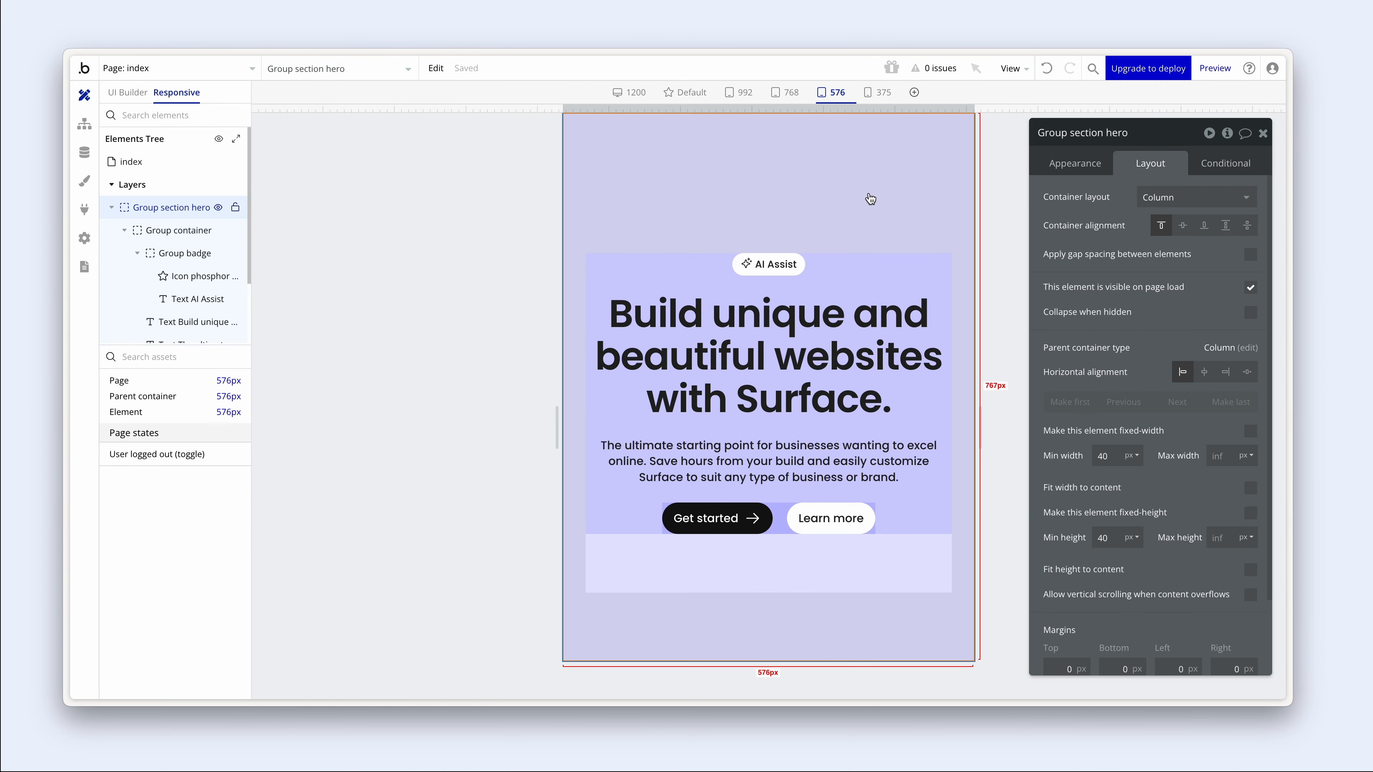
{"action": "left_click", "coordinate": [873, 95]}
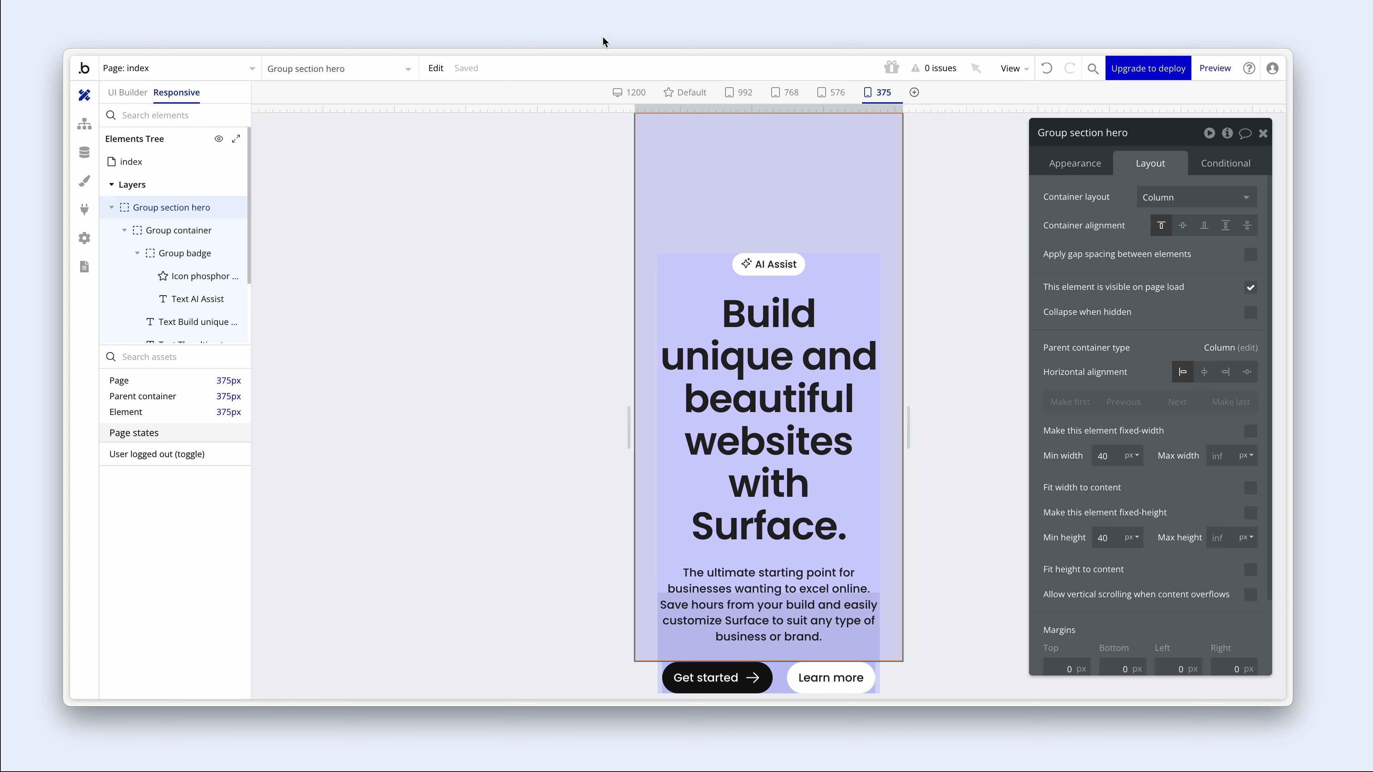
{"action": "left_click", "coordinate": [112, 208]}
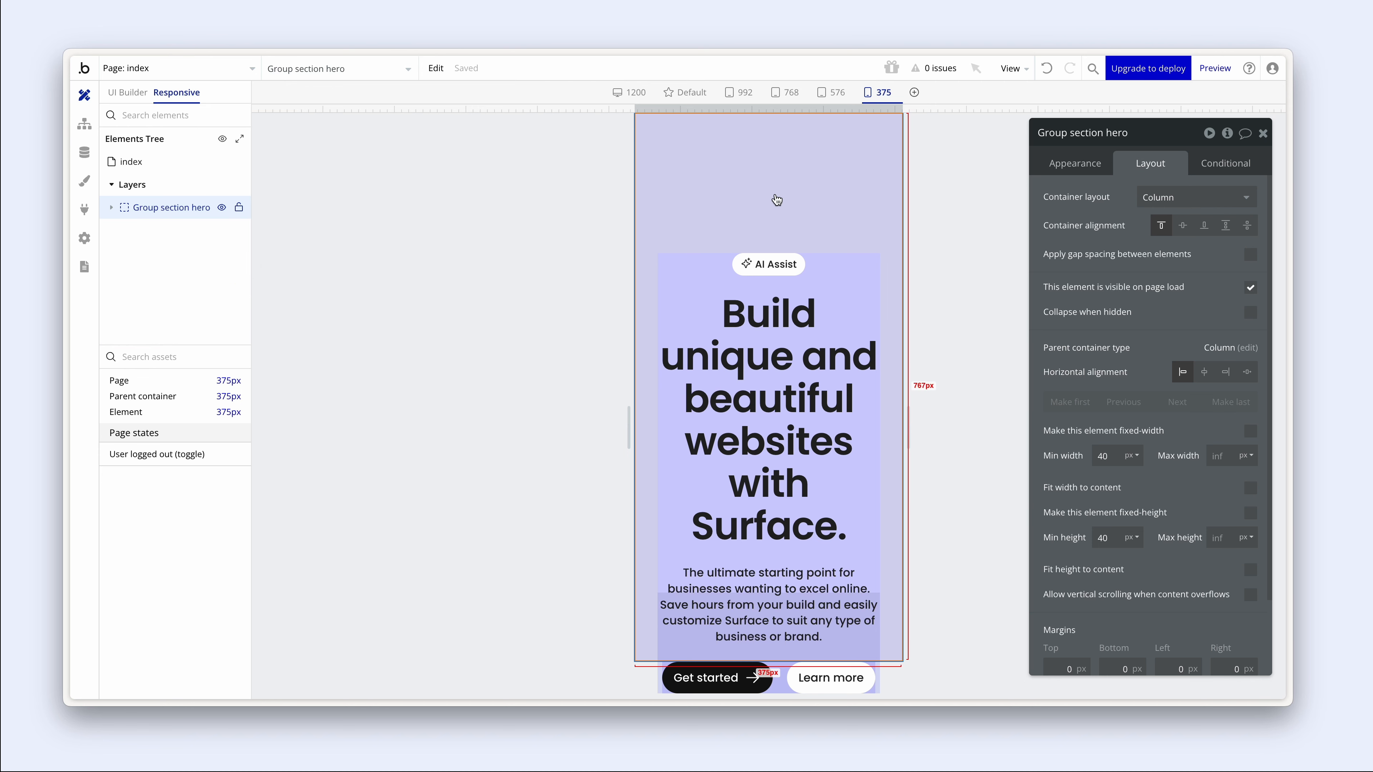
{"action": "scroll", "coordinate": [1151, 434], "scroll_direction": "down", "scroll_amount": 2}
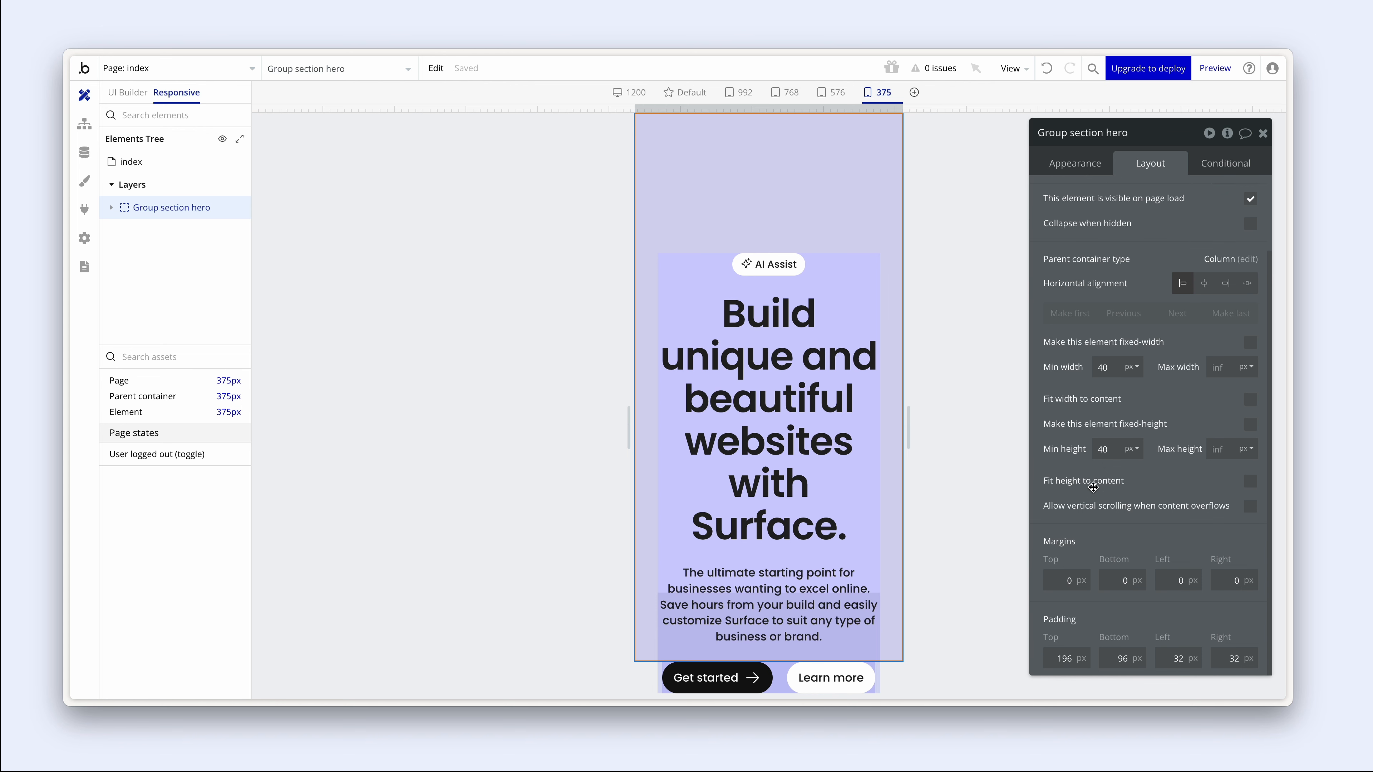
{"action": "left_click", "coordinate": [1250, 481]}
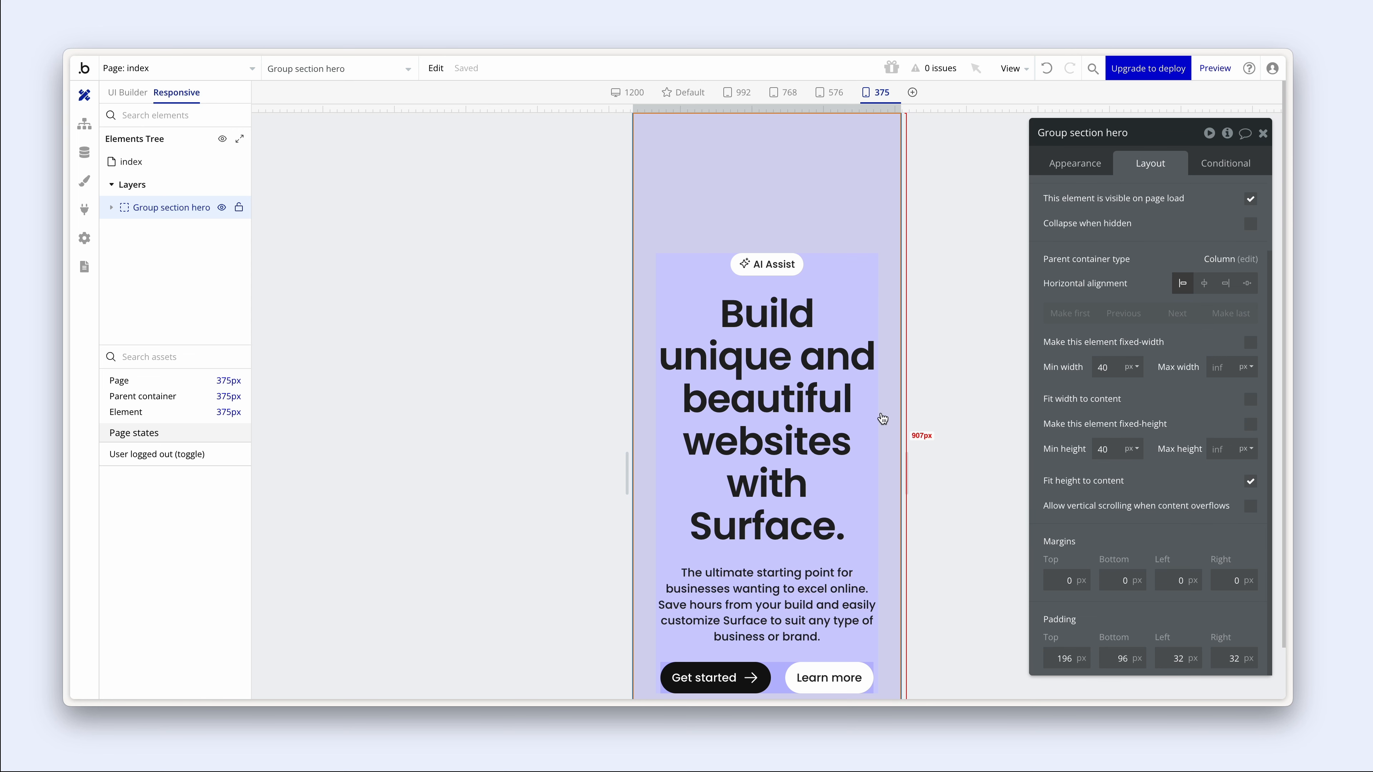
- Examine the hero section's vertical spacing, headline and buttons at the 375 px breakpoint
{"action": "scroll", "coordinate": [883, 421], "scroll_direction": "down", "scroll_amount": 2}
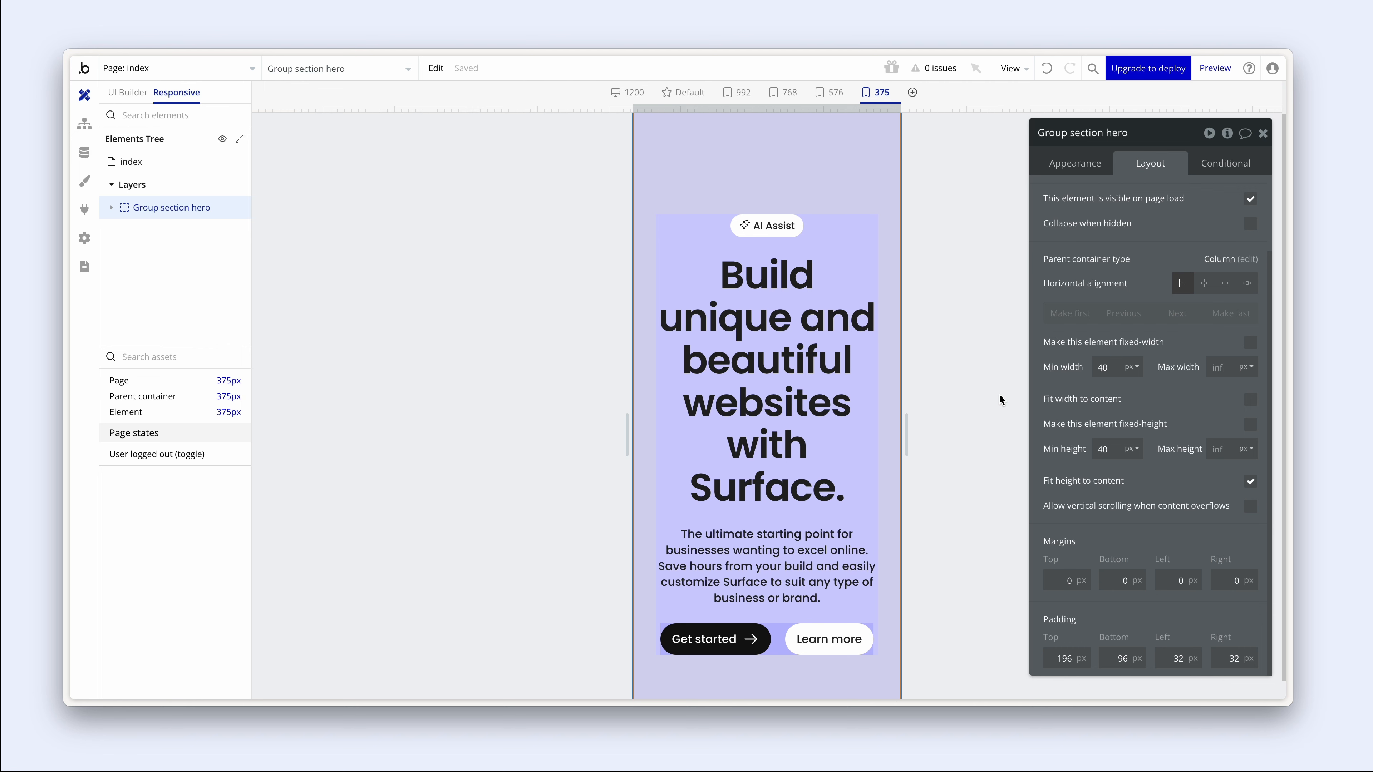
{"action": "scroll", "coordinate": [983, 397], "scroll_direction": "up", "scroll_amount": 1}
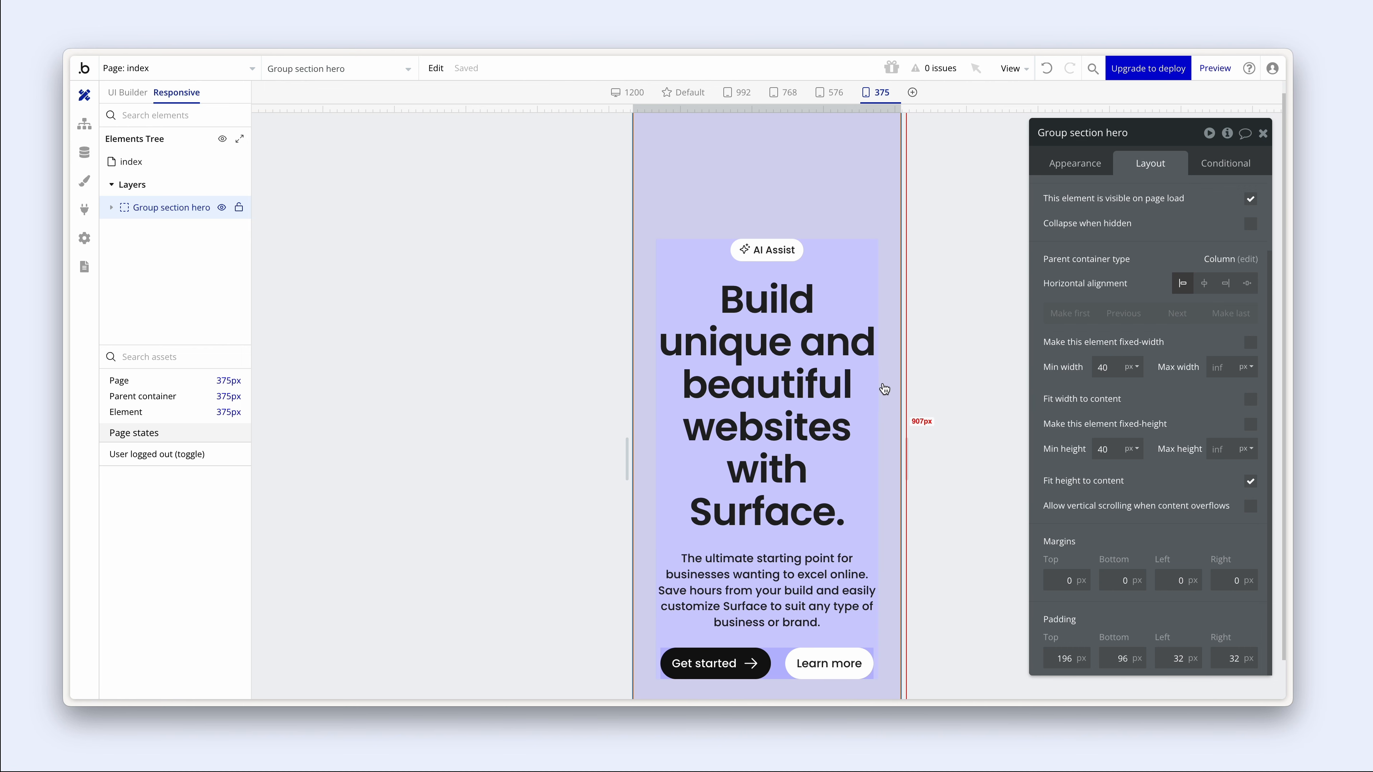
{"action": "scroll", "coordinate": [883, 389], "scroll_direction": "up", "scroll_amount": 1}
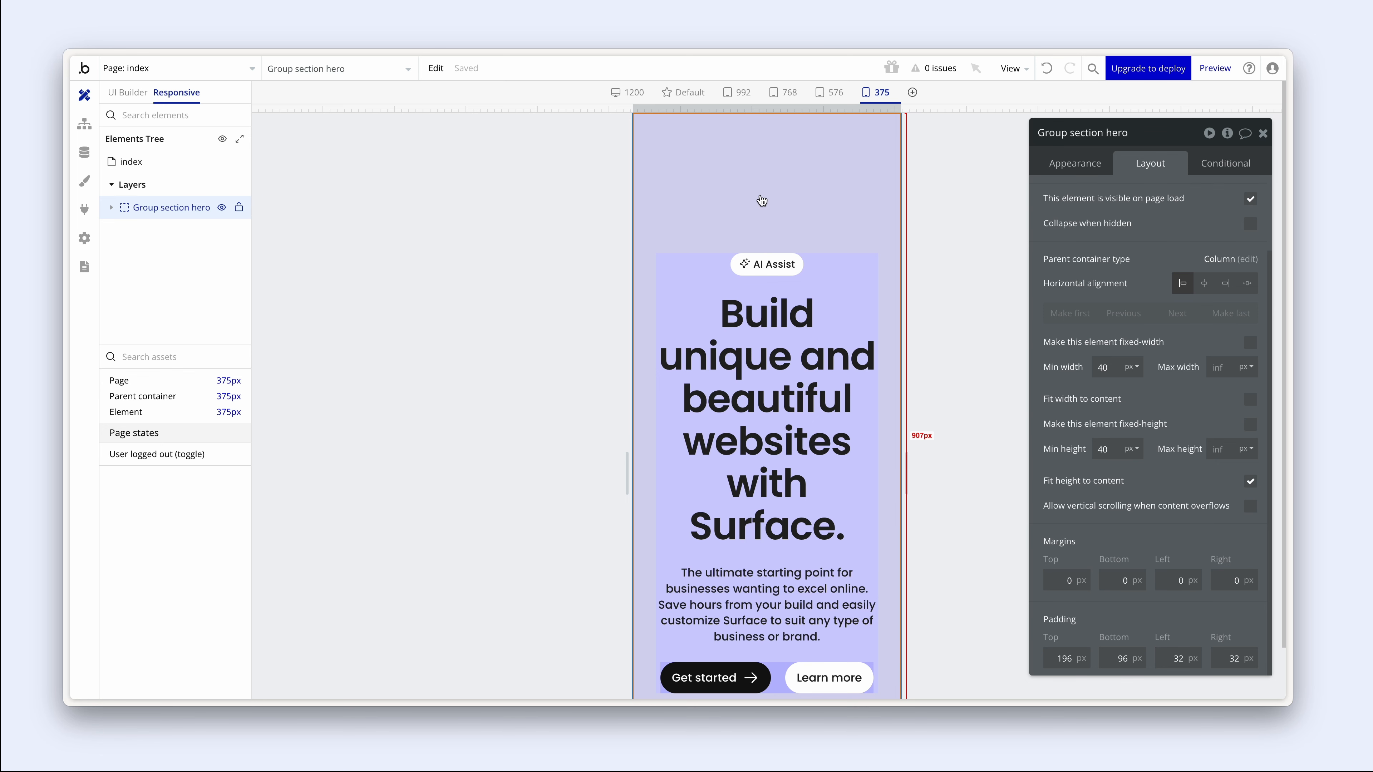
{"action": "scroll", "coordinate": [762, 203], "scroll_direction": "down", "scroll_amount": 4}
{"action": "left_click", "coordinate": [766, 251]}
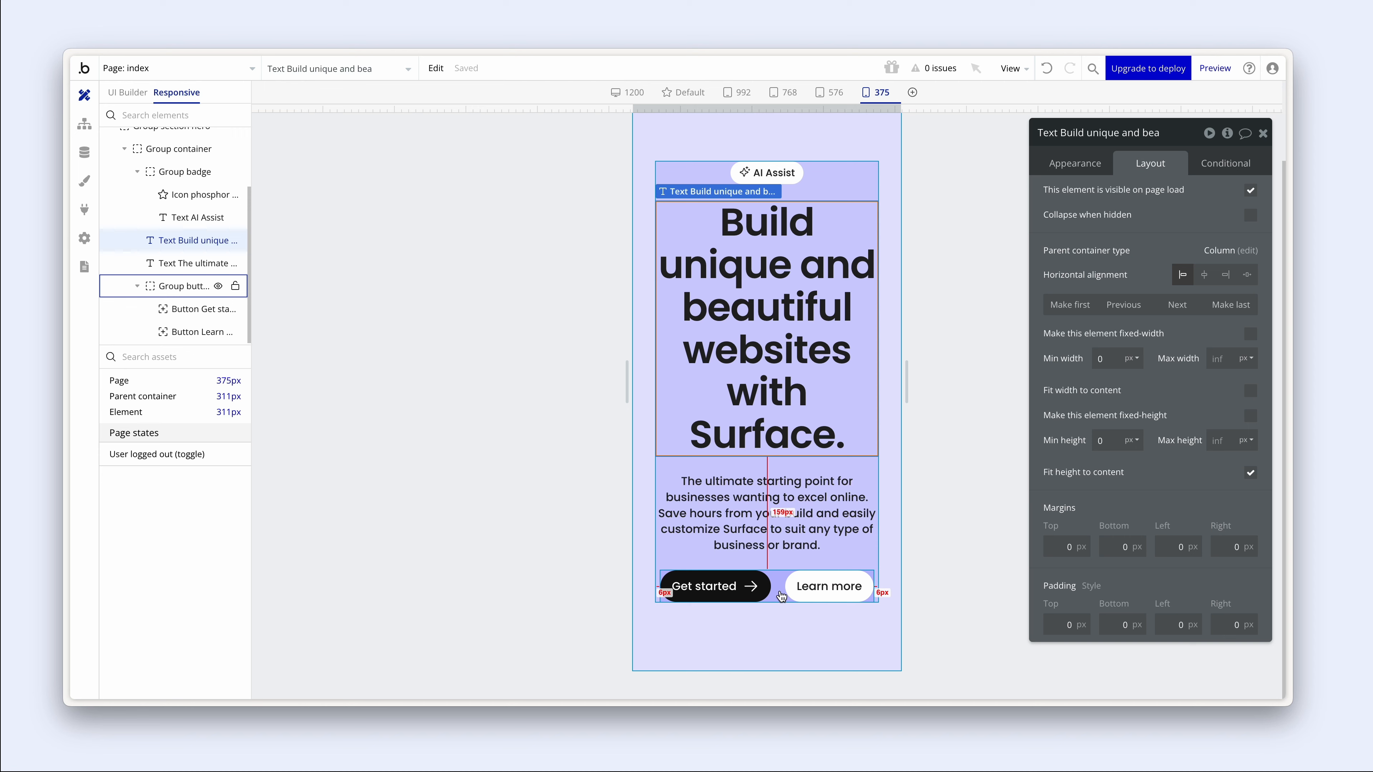
{"action": "left_click", "coordinate": [895, 461]}
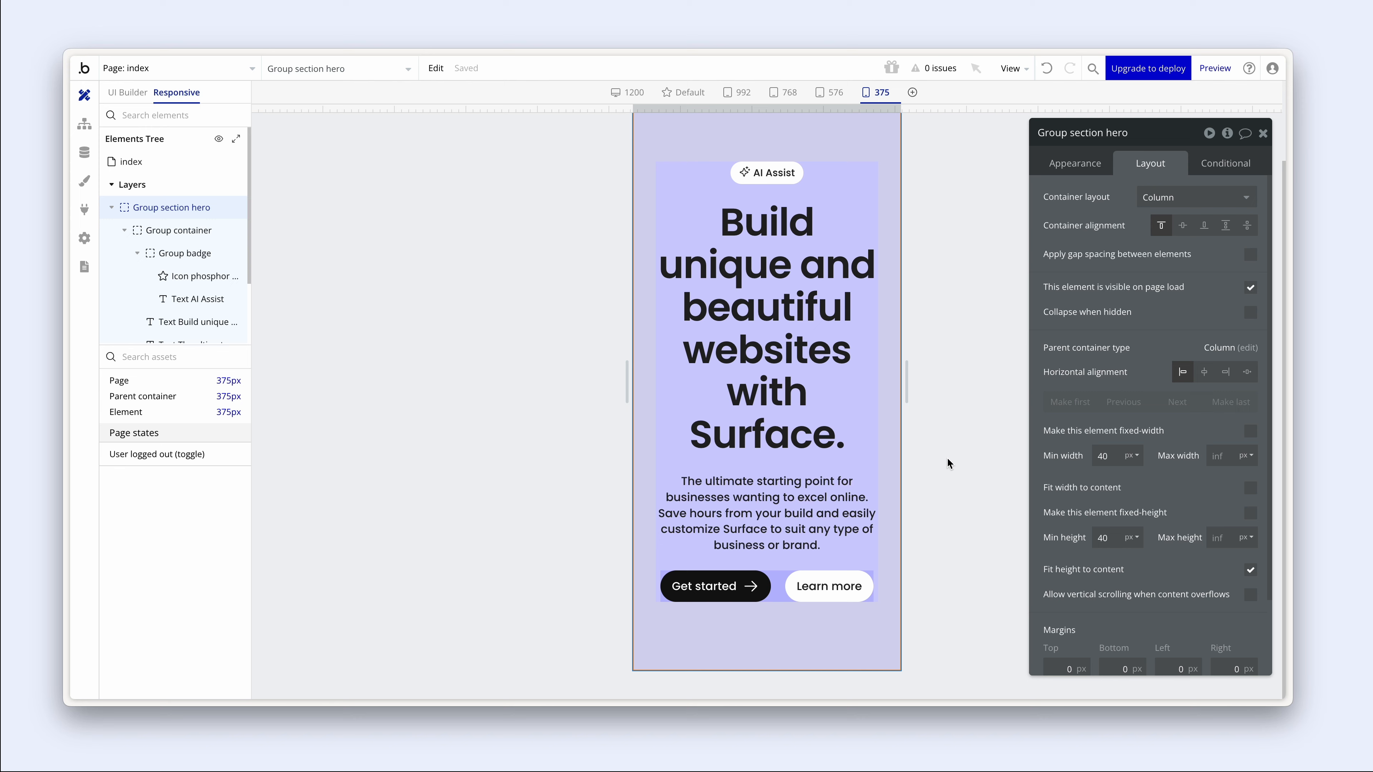
{"action": "scroll", "coordinate": [865, 378], "scroll_direction": "up", "scroll_amount": 2}
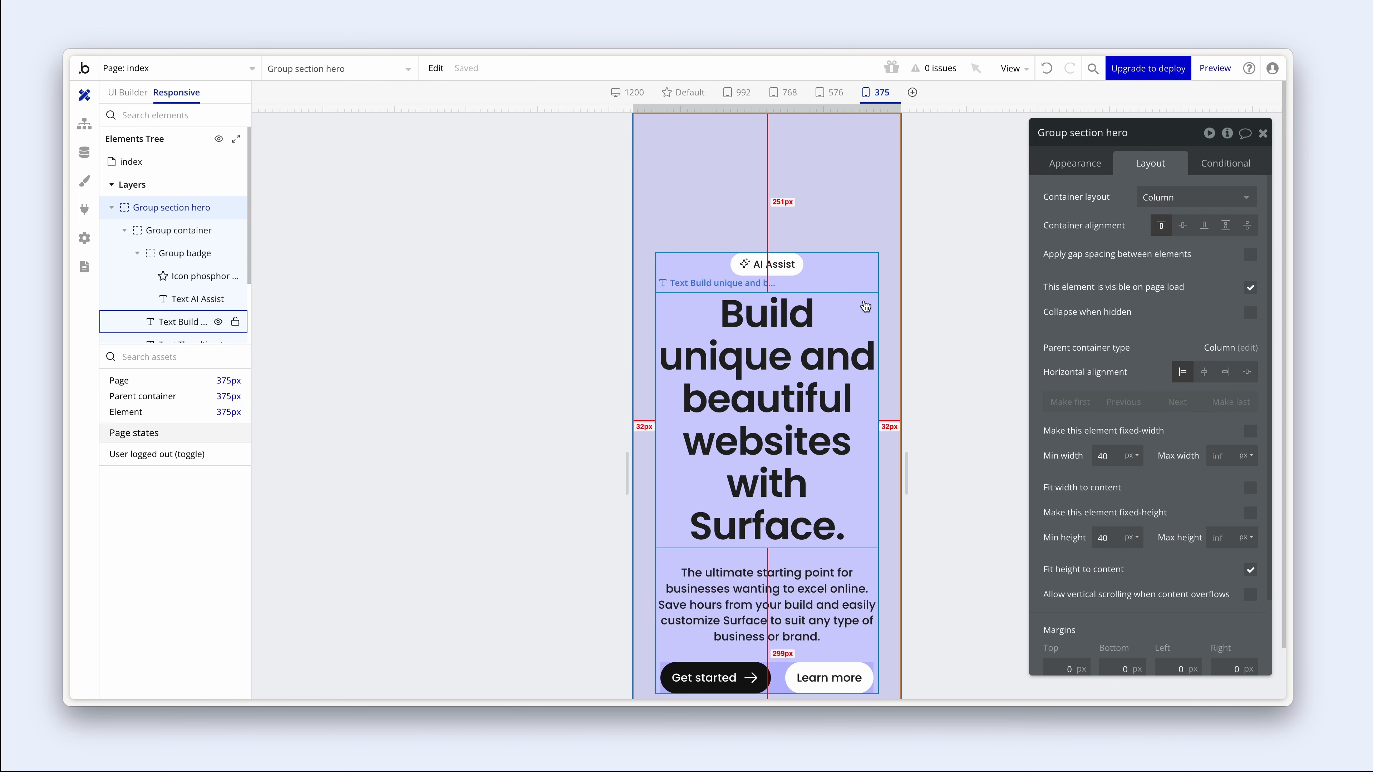
{"action": "left_click", "coordinate": [838, 313]}
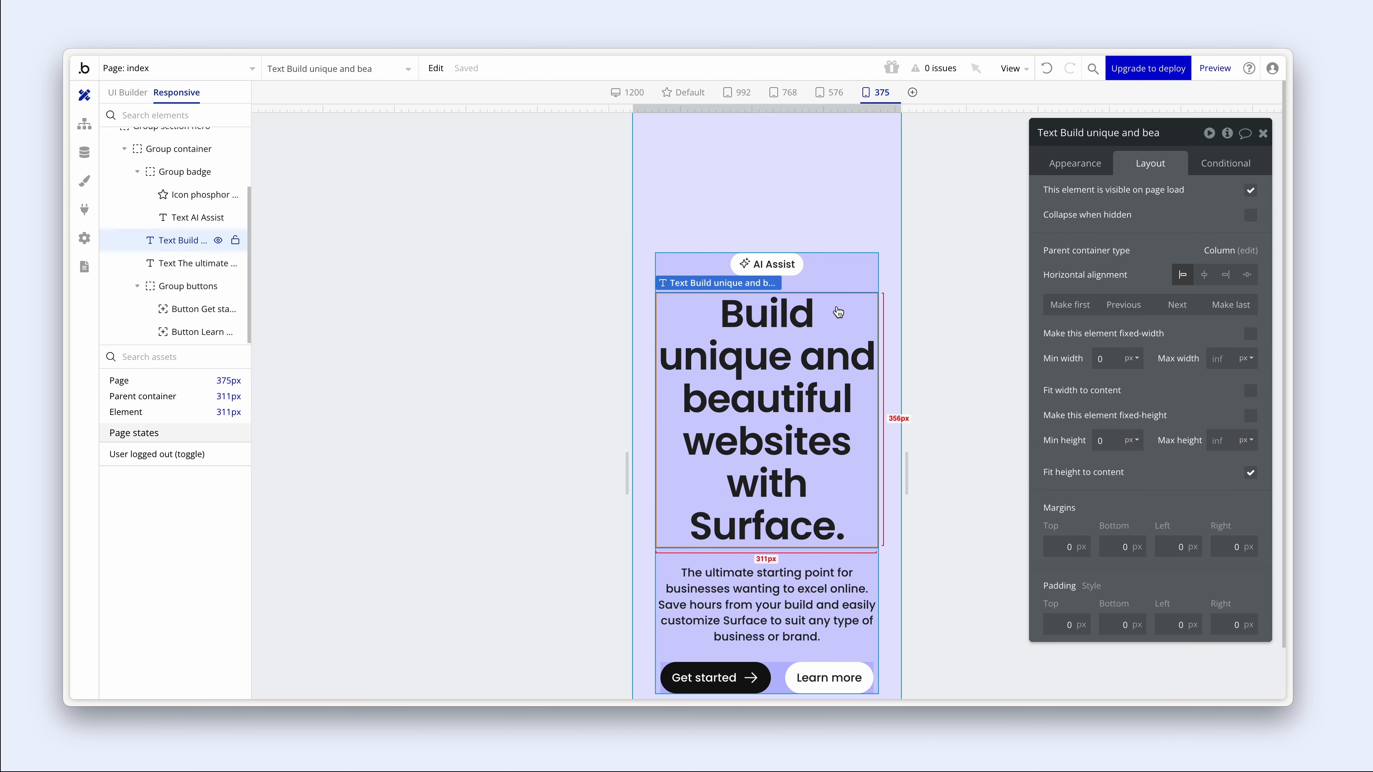
{"action": "left_click", "coordinate": [890, 469]}
{"action": "scroll", "coordinate": [889, 468], "scroll_direction": "down", "scroll_amount": 2}
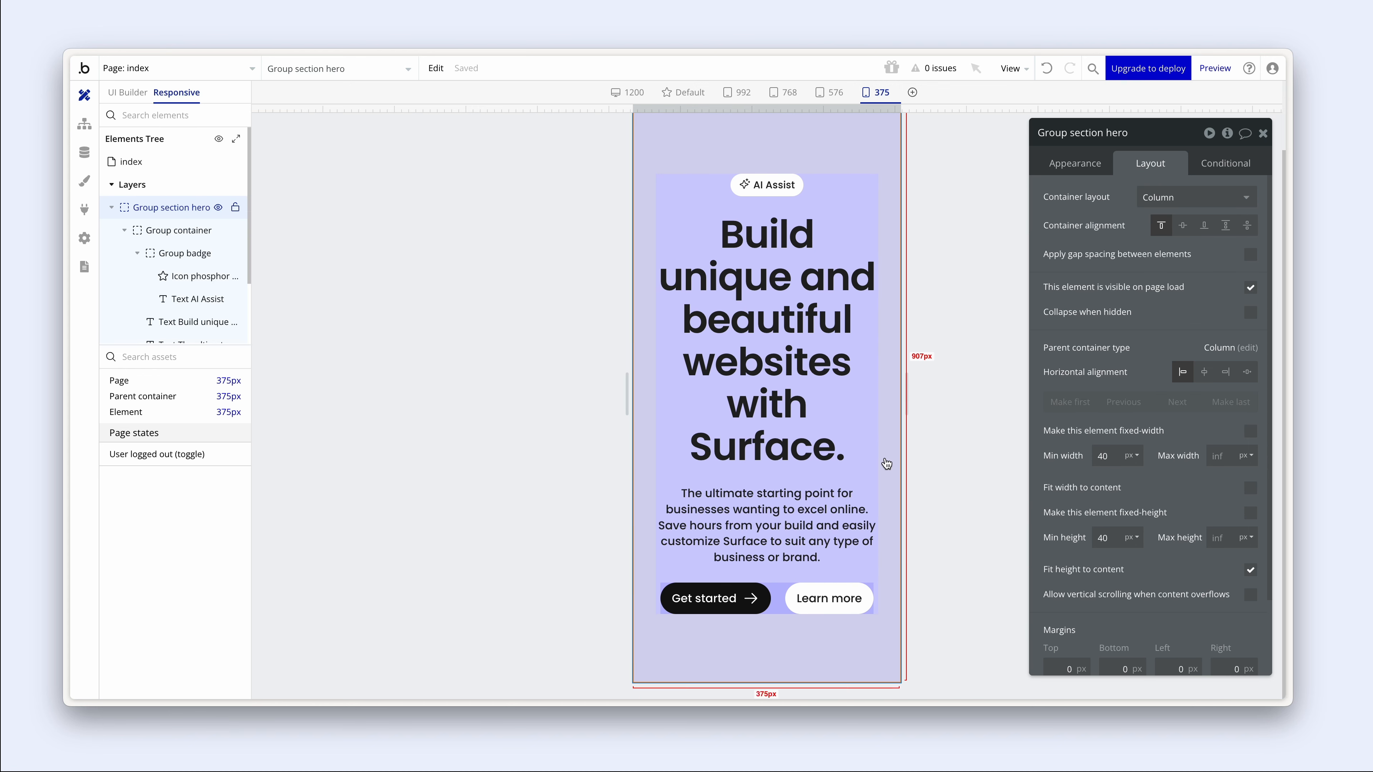
{"action": "scroll", "coordinate": [890, 441], "scroll_direction": "up", "scroll_amount": 1}
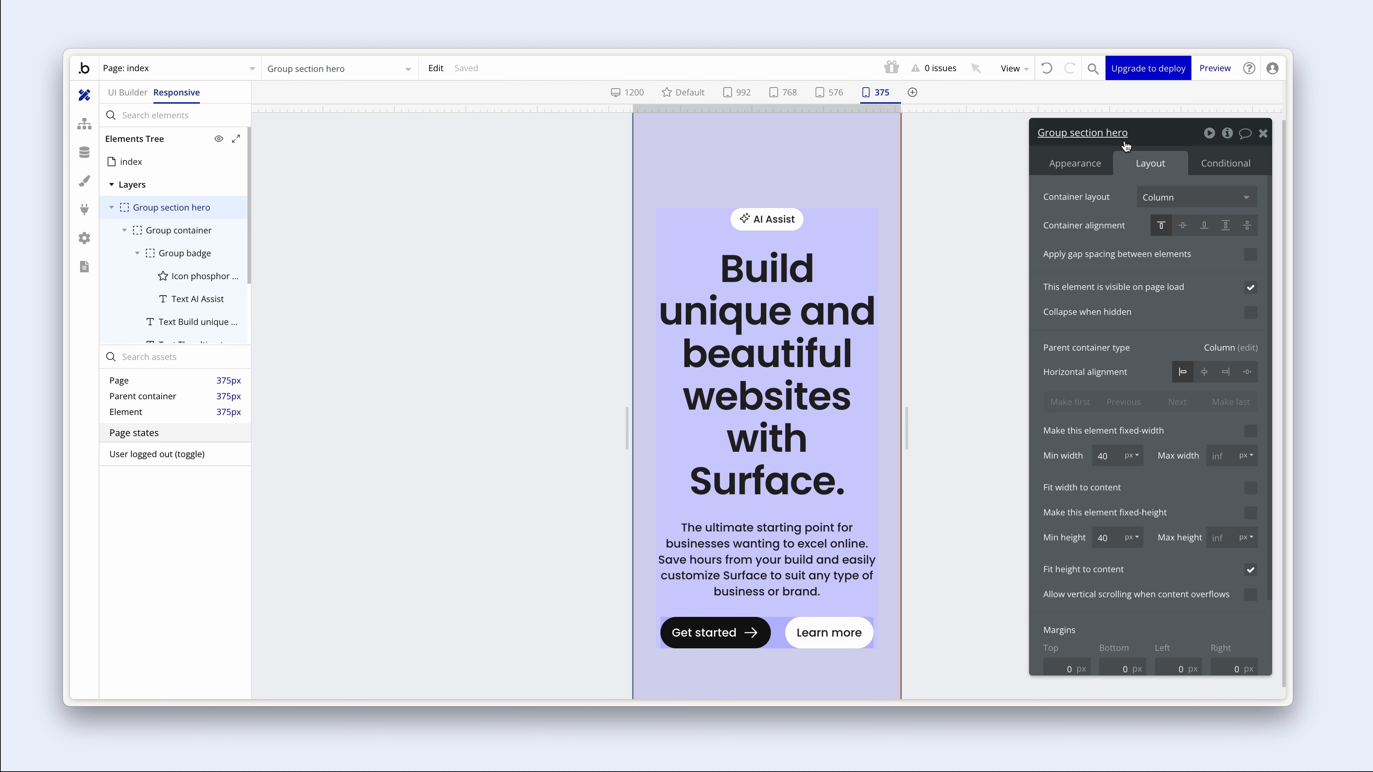
- Add a condition to the hero section for current page width < Custom (576 px) and look up the padding properties to change
{"action": "left_click", "coordinate": [1076, 164]}
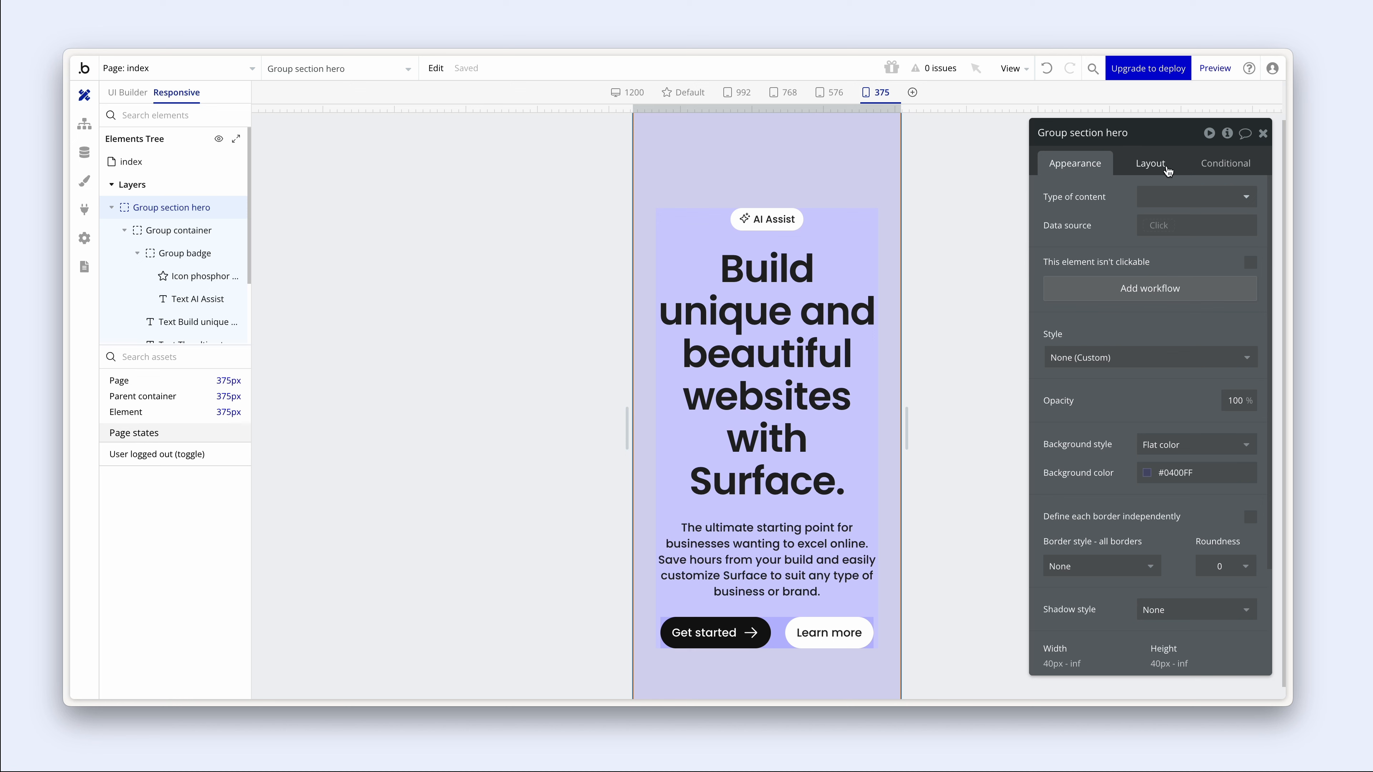
{"action": "left_click", "coordinate": [1228, 164]}
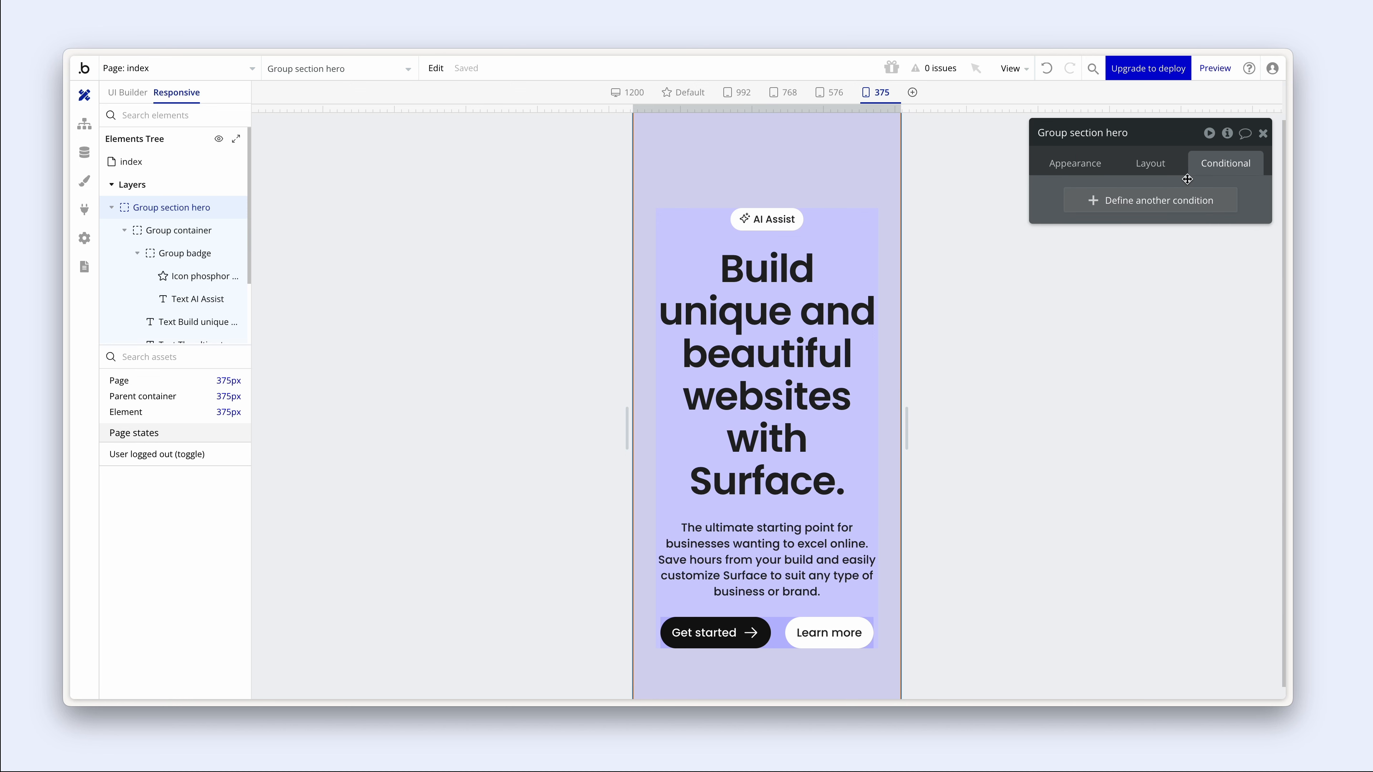
{"action": "left_click", "coordinate": [1168, 207]}
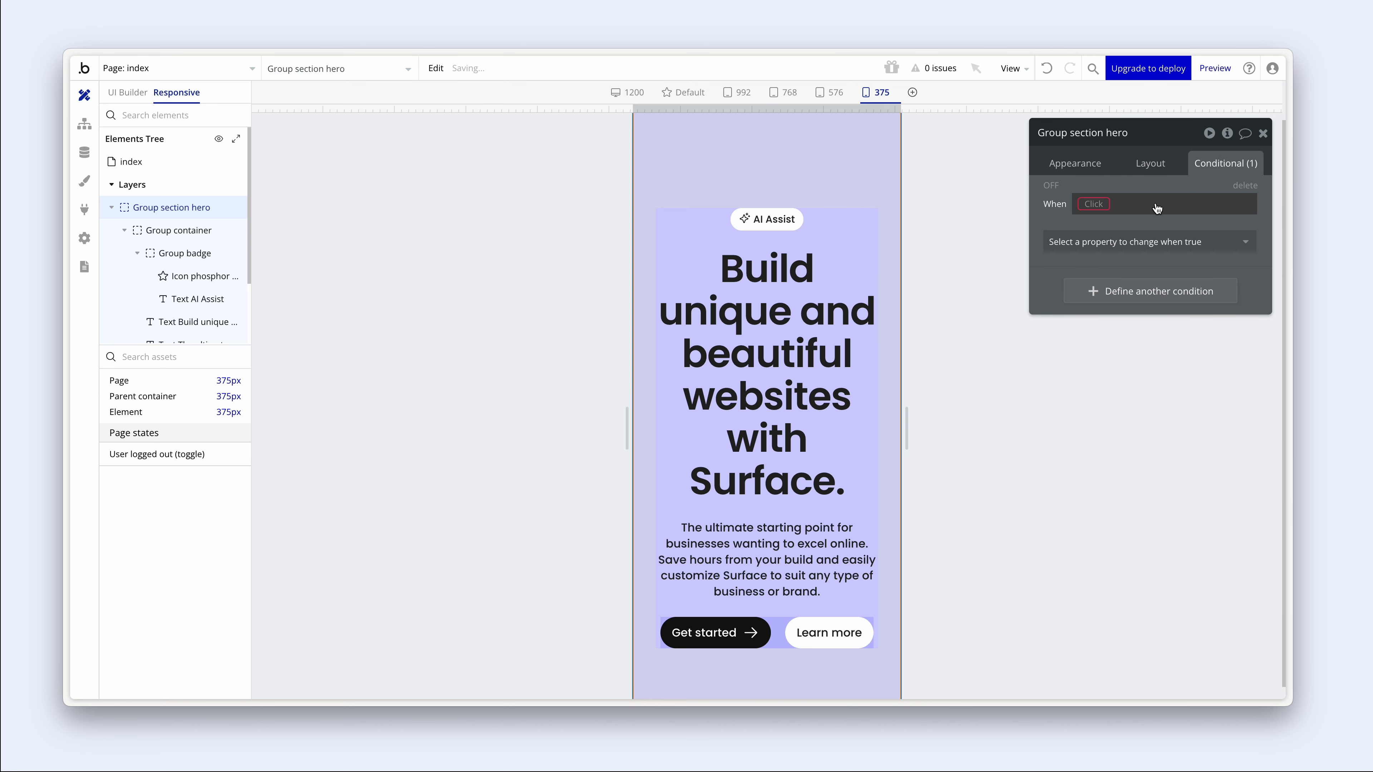
{"action": "left_click", "coordinate": [1103, 205]}
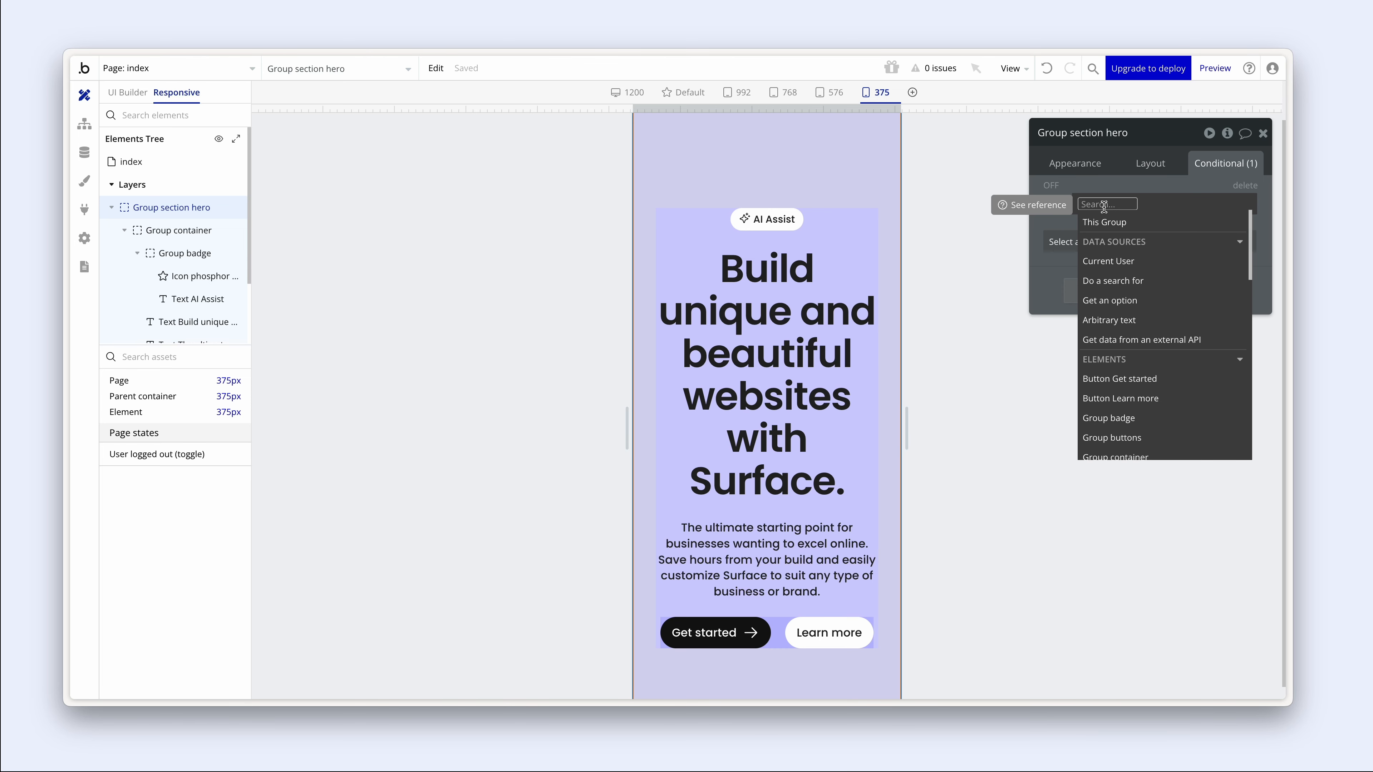
{"action": "type", "text": "page"}
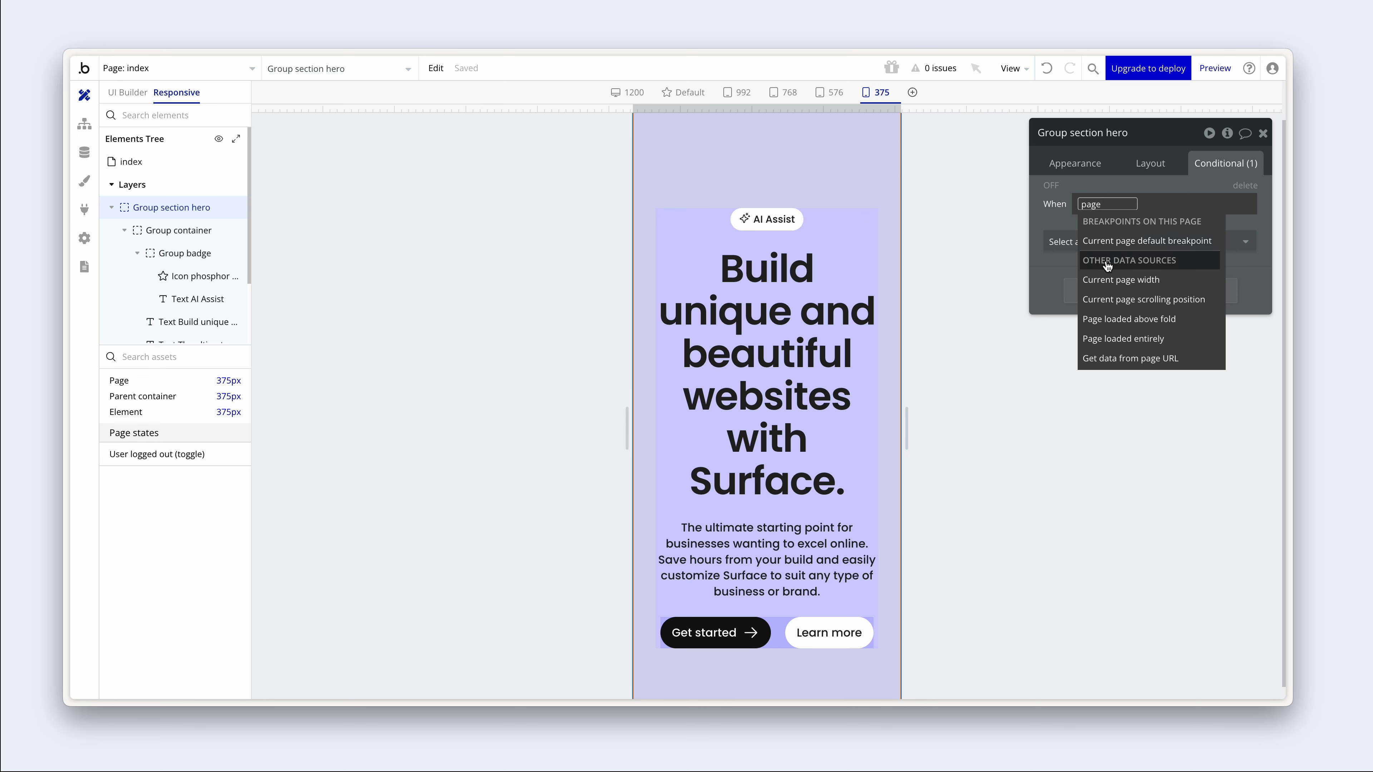
{"action": "left_click", "coordinate": [1169, 283]}
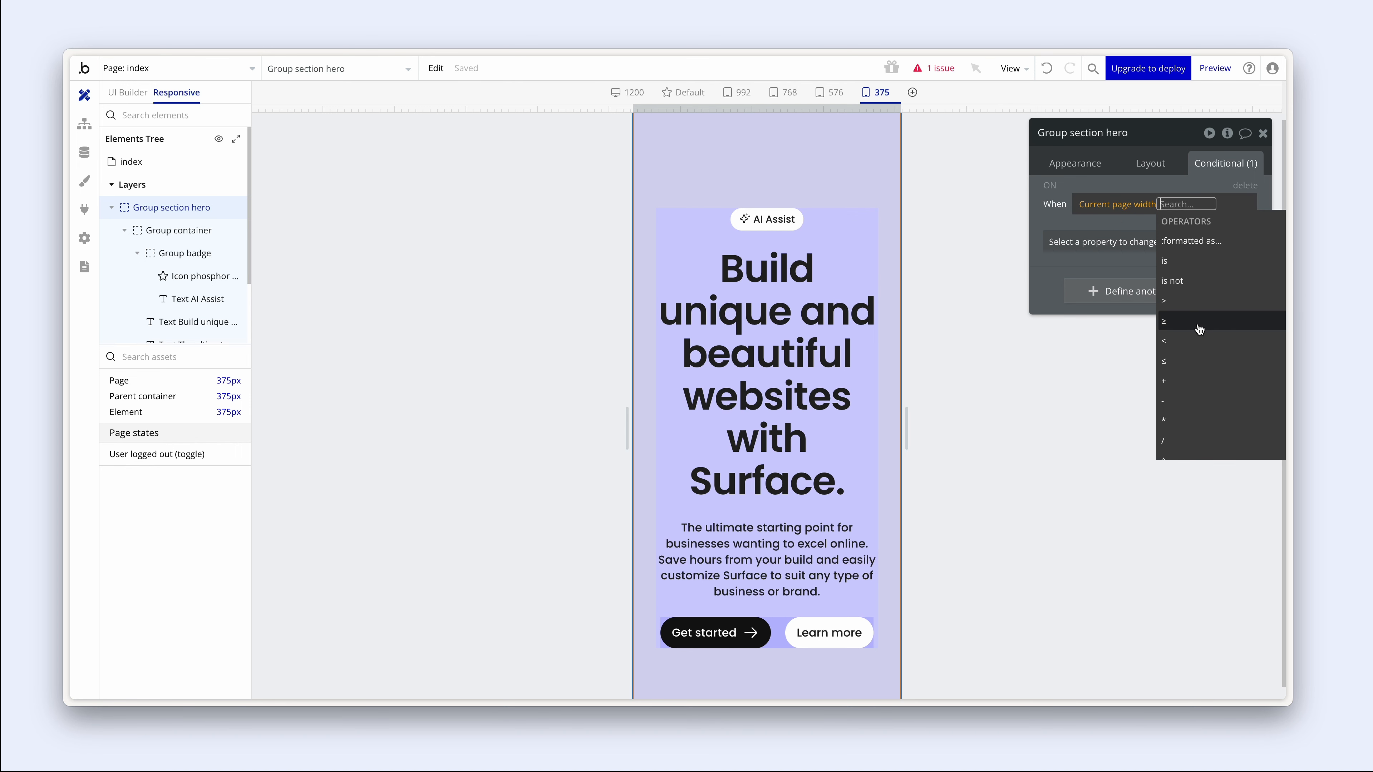
{"action": "left_click", "coordinate": [1193, 344]}
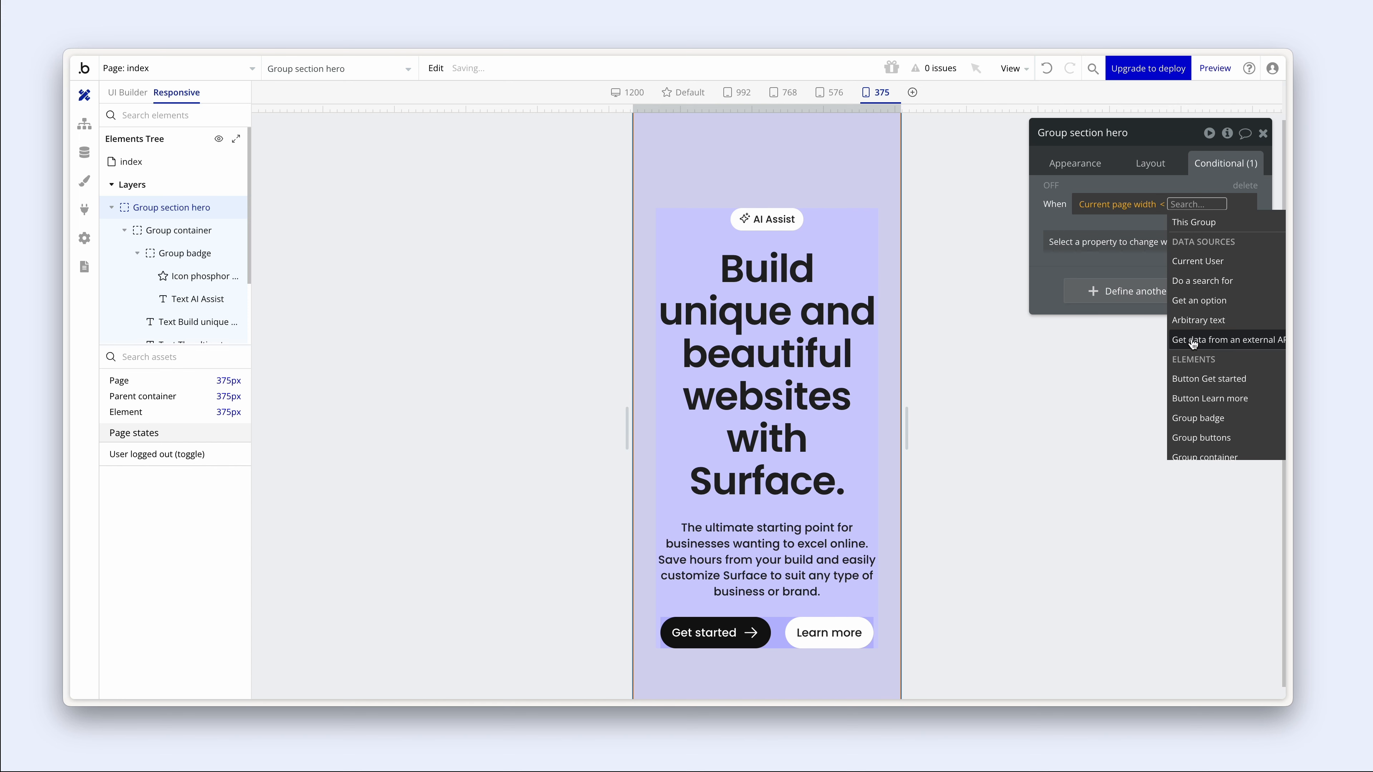
{"action": "type", "text": "576"}
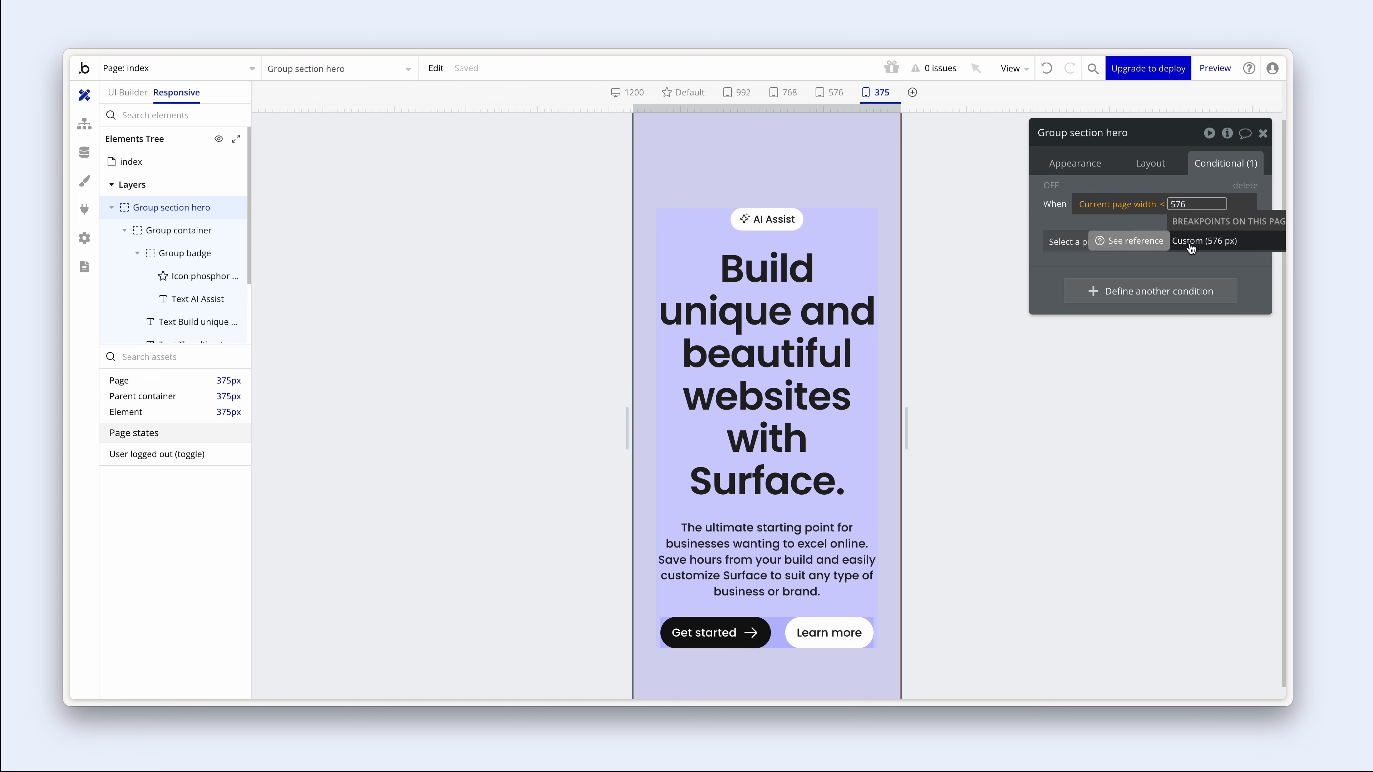
{"action": "left_click", "coordinate": [1192, 242]}
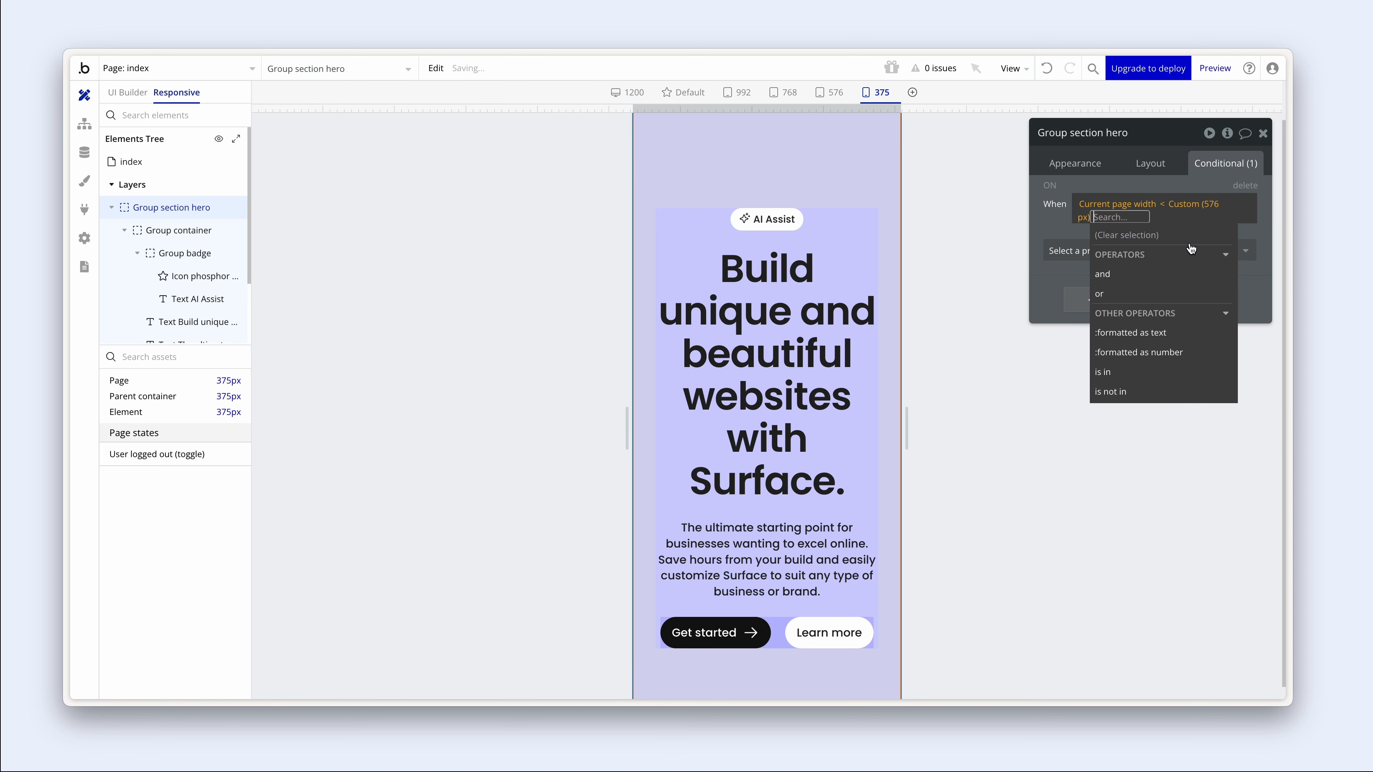
{"action": "left_click", "coordinate": [1060, 224]}
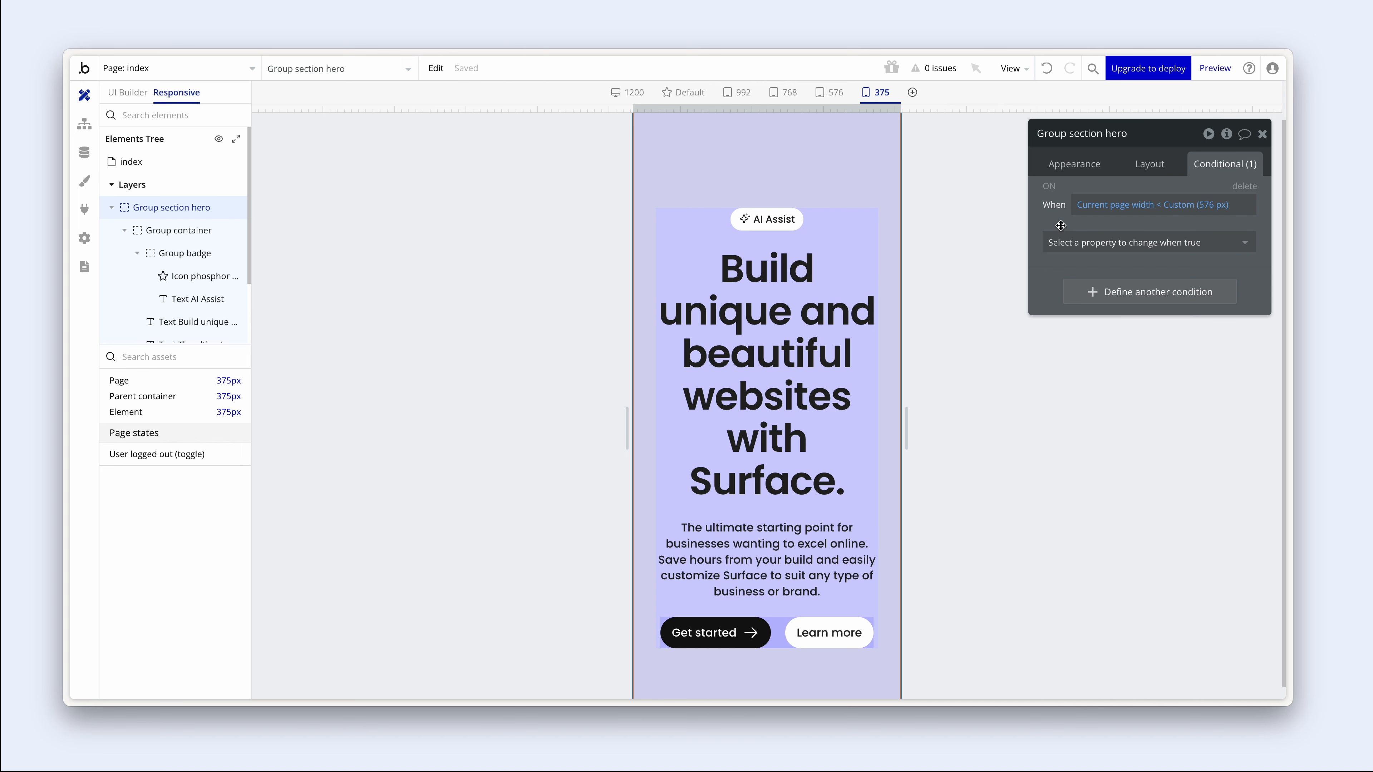
{"action": "left_click", "coordinate": [1106, 245]}
{"action": "type", "text": "pad"}
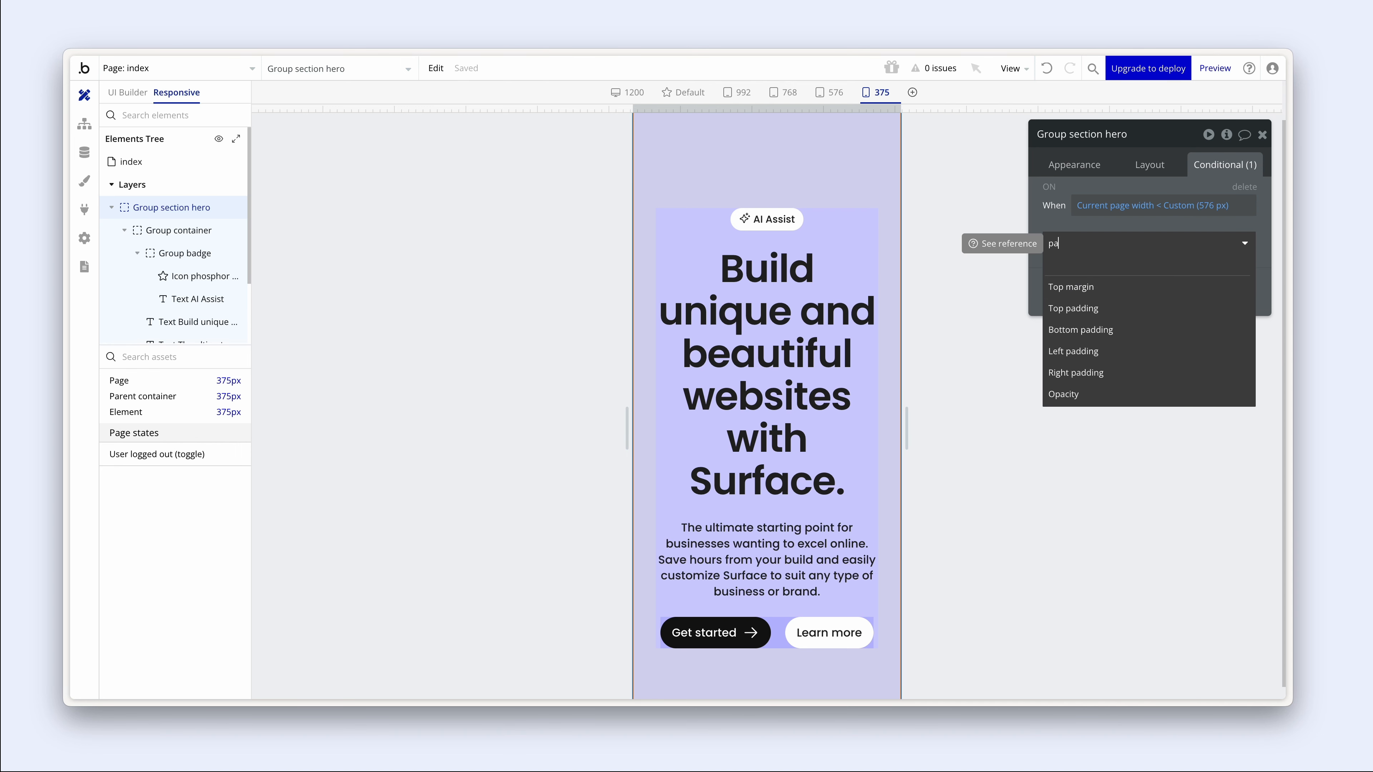
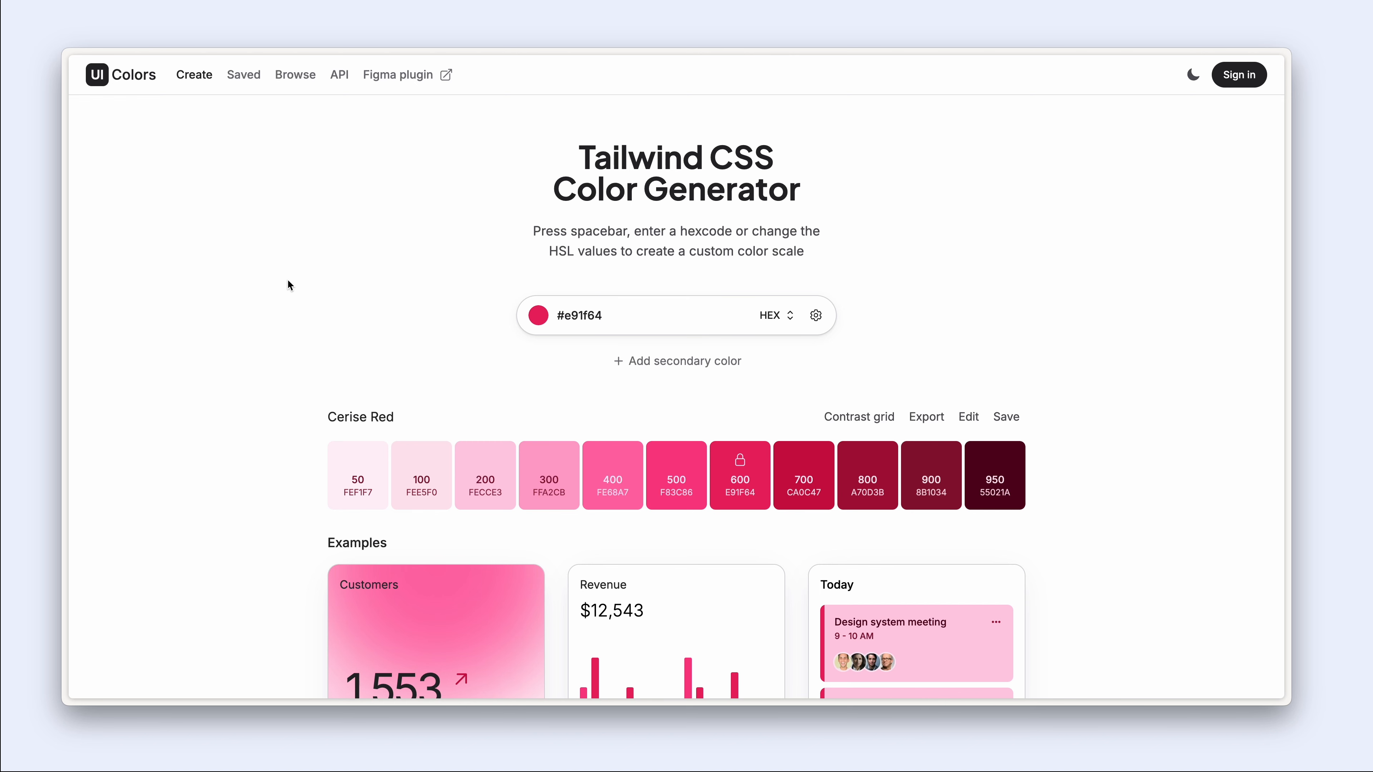
- Switch to the UI Colors Tailwind CSS Color Generator and generate a palette from the blue base colour #3d56d1
{"action": "scroll", "coordinate": [287, 279], "scroll_direction": "down", "scroll_amount": 3}
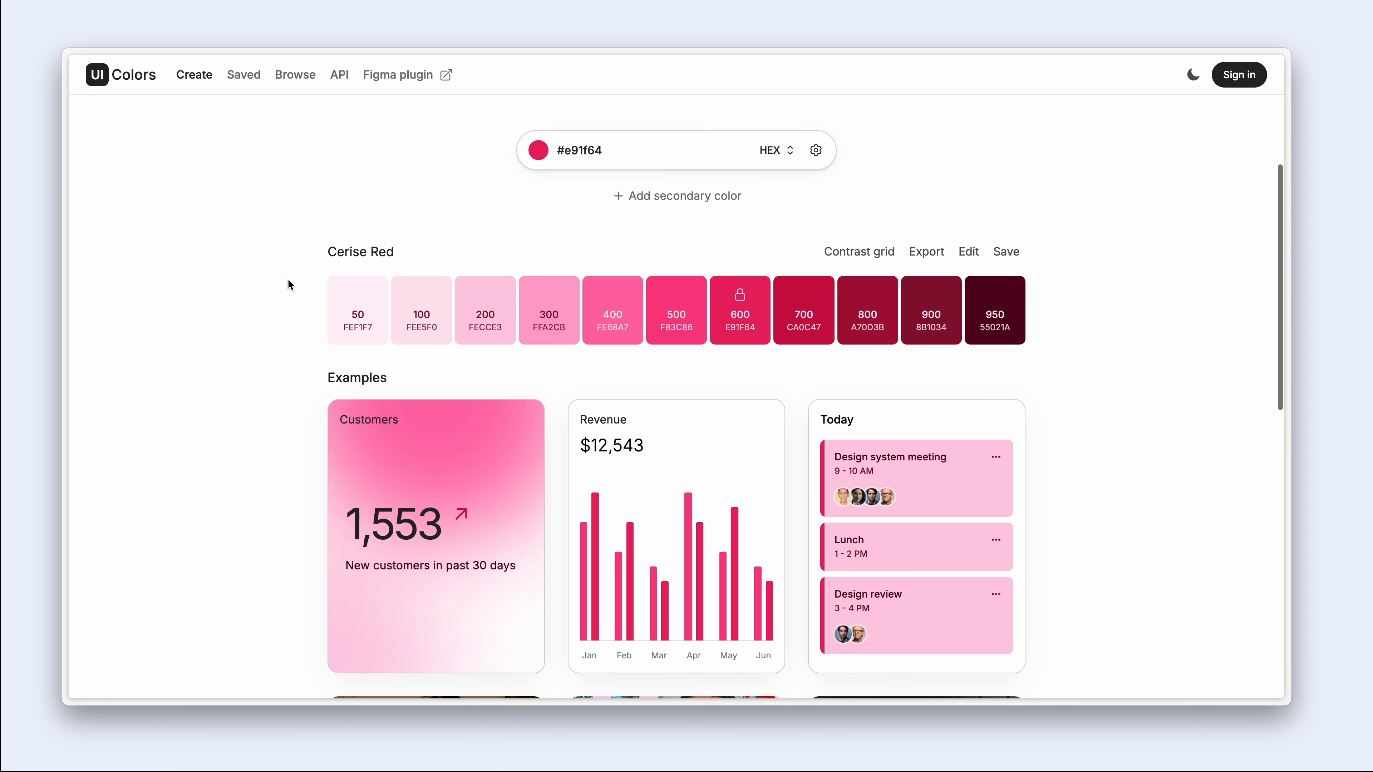
{"action": "scroll", "coordinate": [288, 279], "scroll_direction": "up", "scroll_amount": 3}
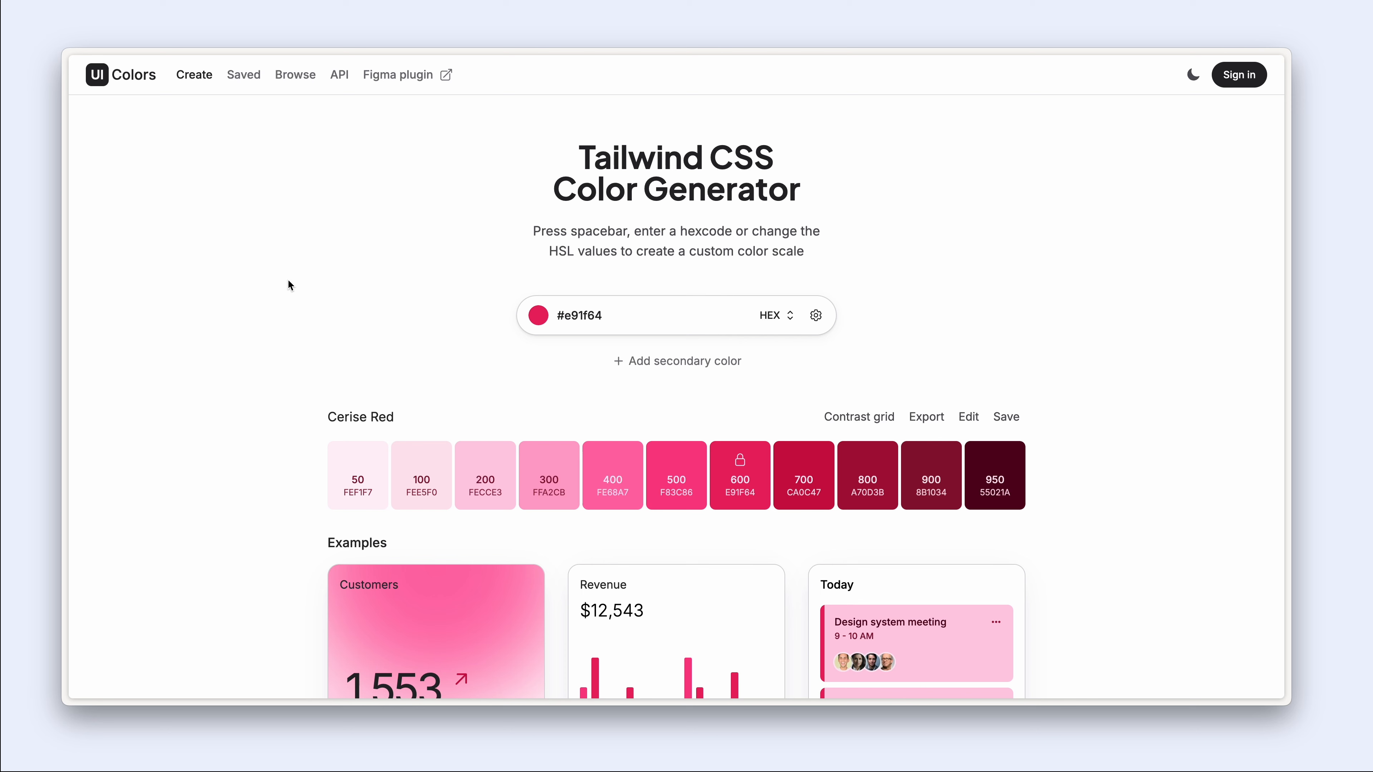
{"action": "scroll", "coordinate": [289, 284], "scroll_direction": "down", "scroll_amount": 2}
{"action": "scroll", "coordinate": [289, 284], "scroll_direction": "up", "scroll_amount": 2}
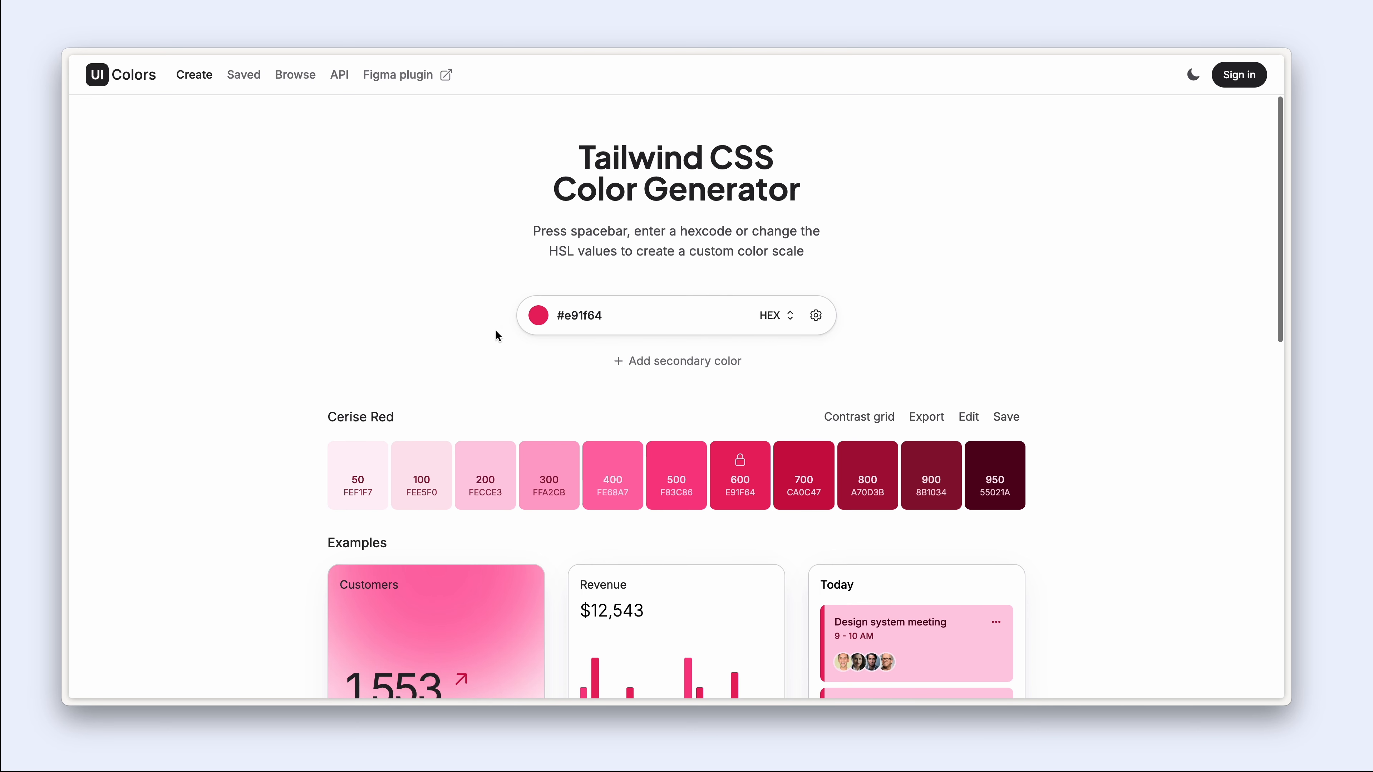
{"action": "left_click", "coordinate": [540, 316]}
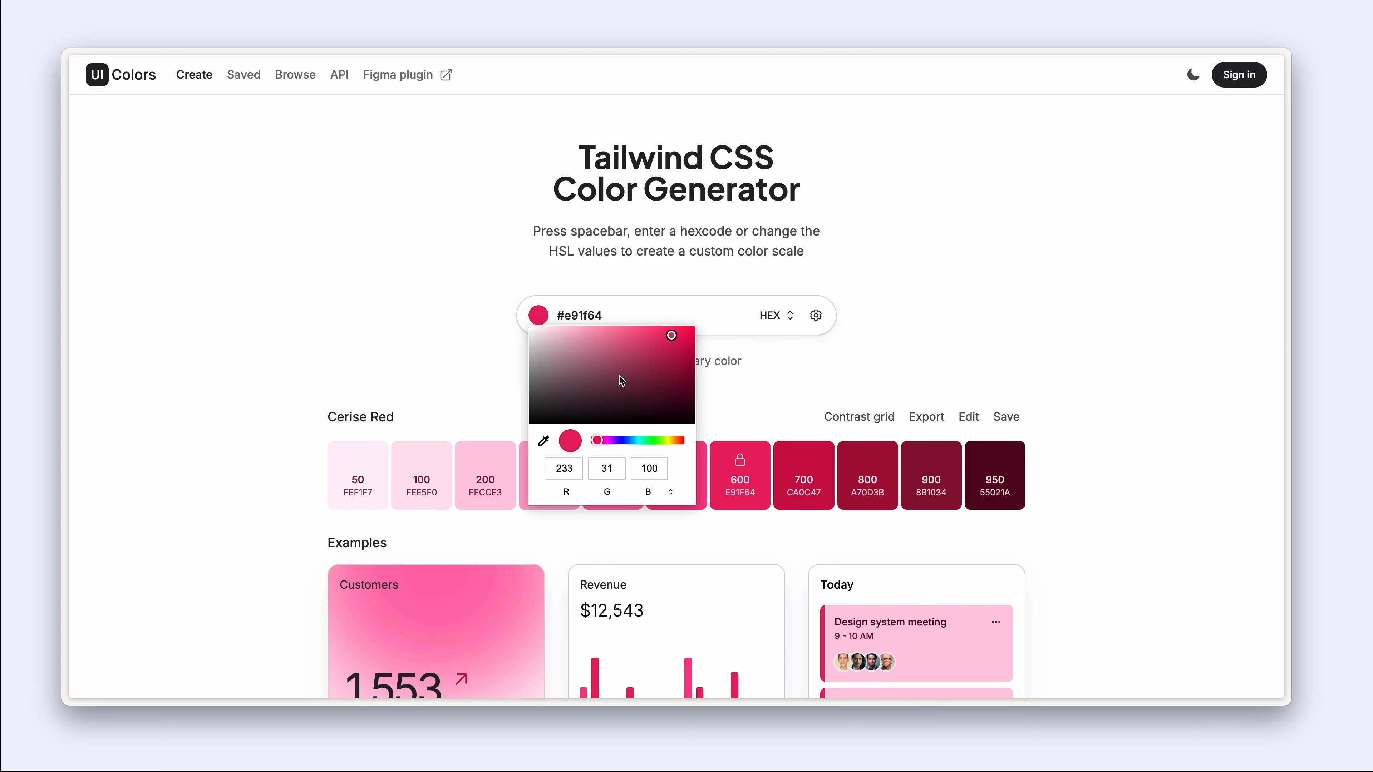
{"action": "left_click", "coordinate": [623, 441]}
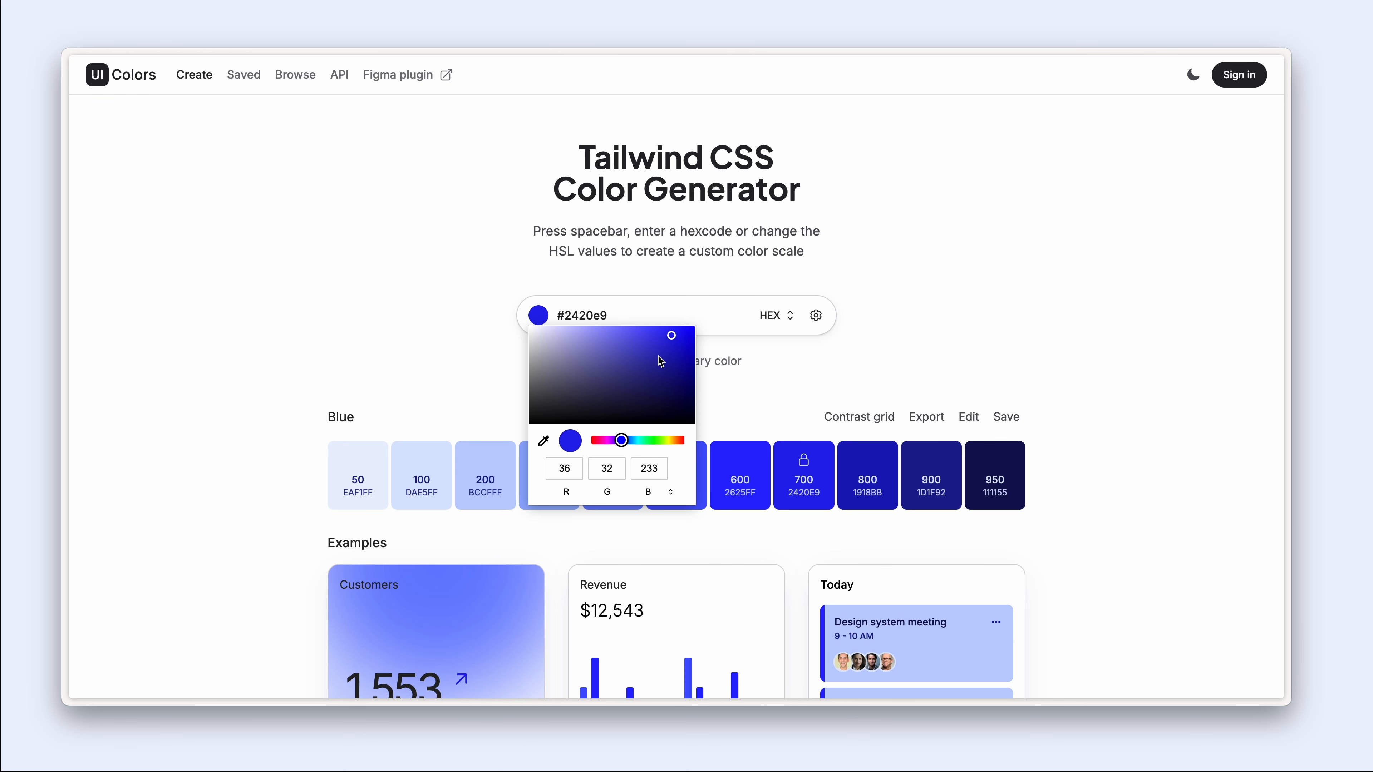
{"action": "left_click_drag", "start_coordinate": [672, 336], "coordinate": [662, 350]}
{"action": "left_click_drag", "start_coordinate": [623, 441], "coordinate": [625, 440]}
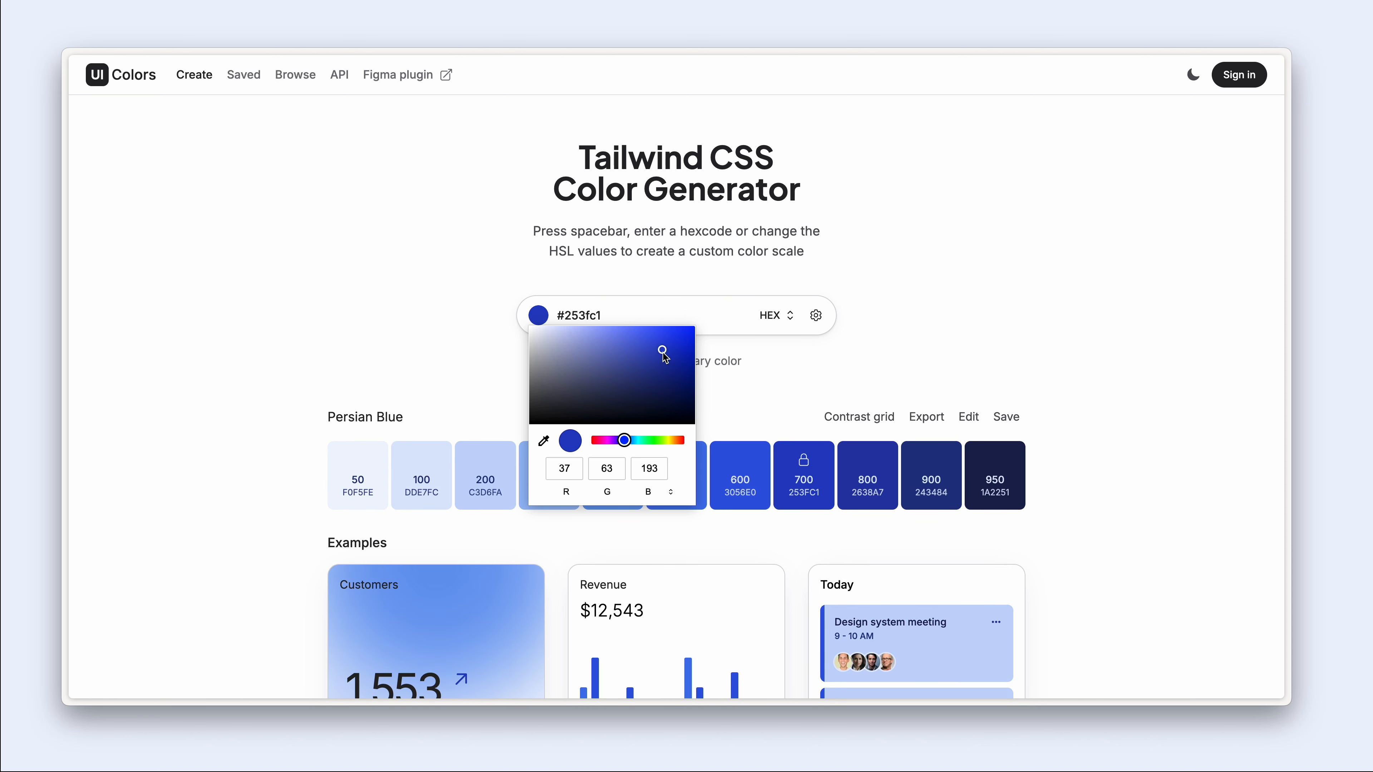
{"action": "left_click_drag", "start_coordinate": [664, 353], "coordinate": [651, 345]}
{"action": "left_click", "coordinate": [475, 342]}
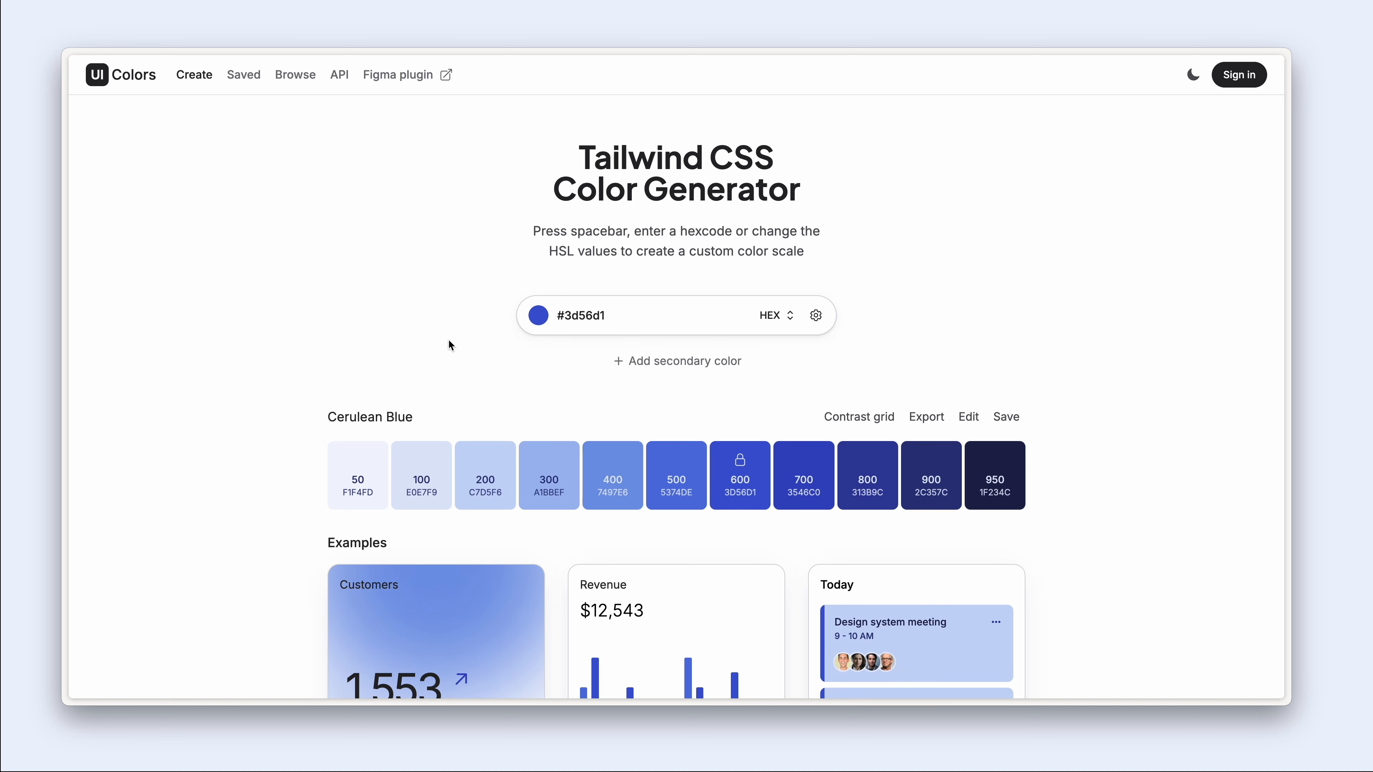
- Review how the blue palette looks on the example cards, charts and flat, outline and bezel buttons
{"action": "scroll", "coordinate": [244, 385], "scroll_direction": "down", "scroll_amount": 3}
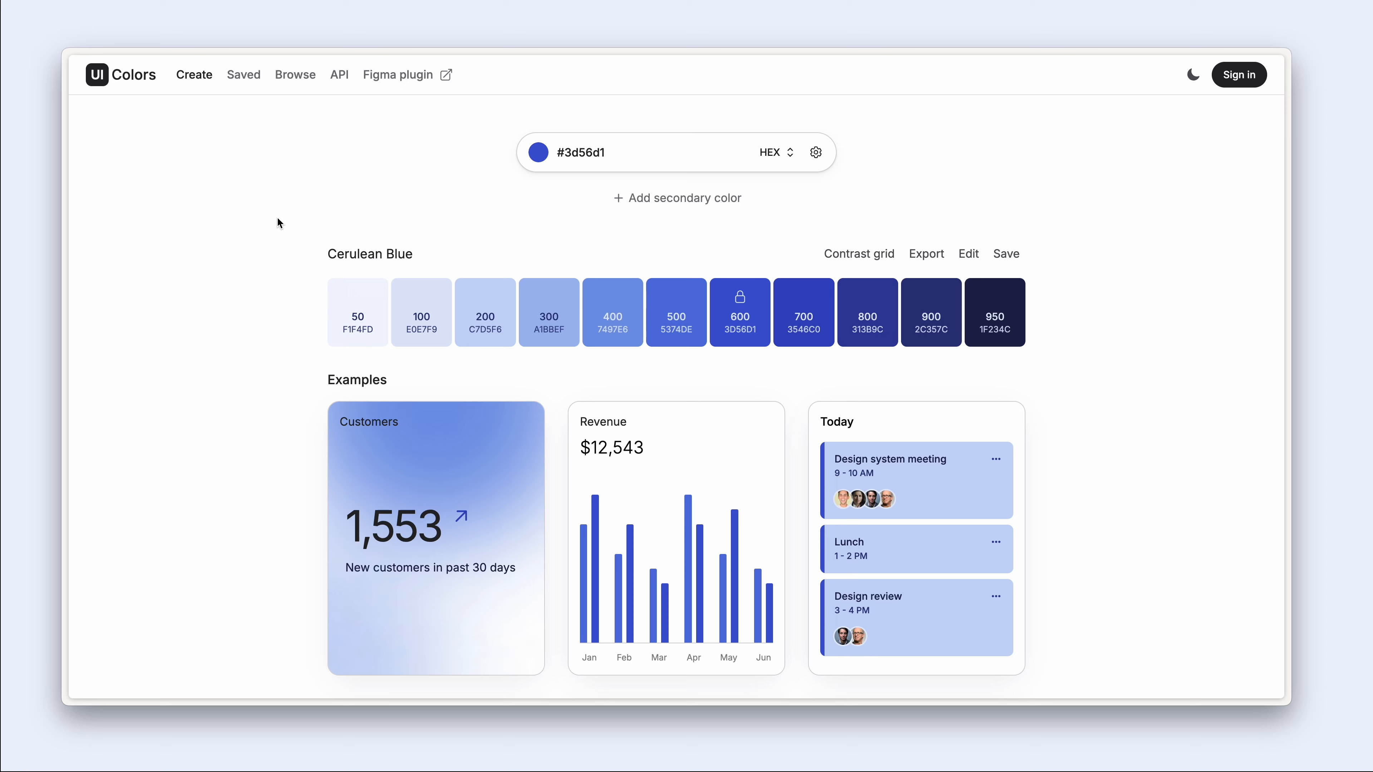
{"action": "scroll", "coordinate": [501, 191], "scroll_direction": "down", "scroll_amount": 10}
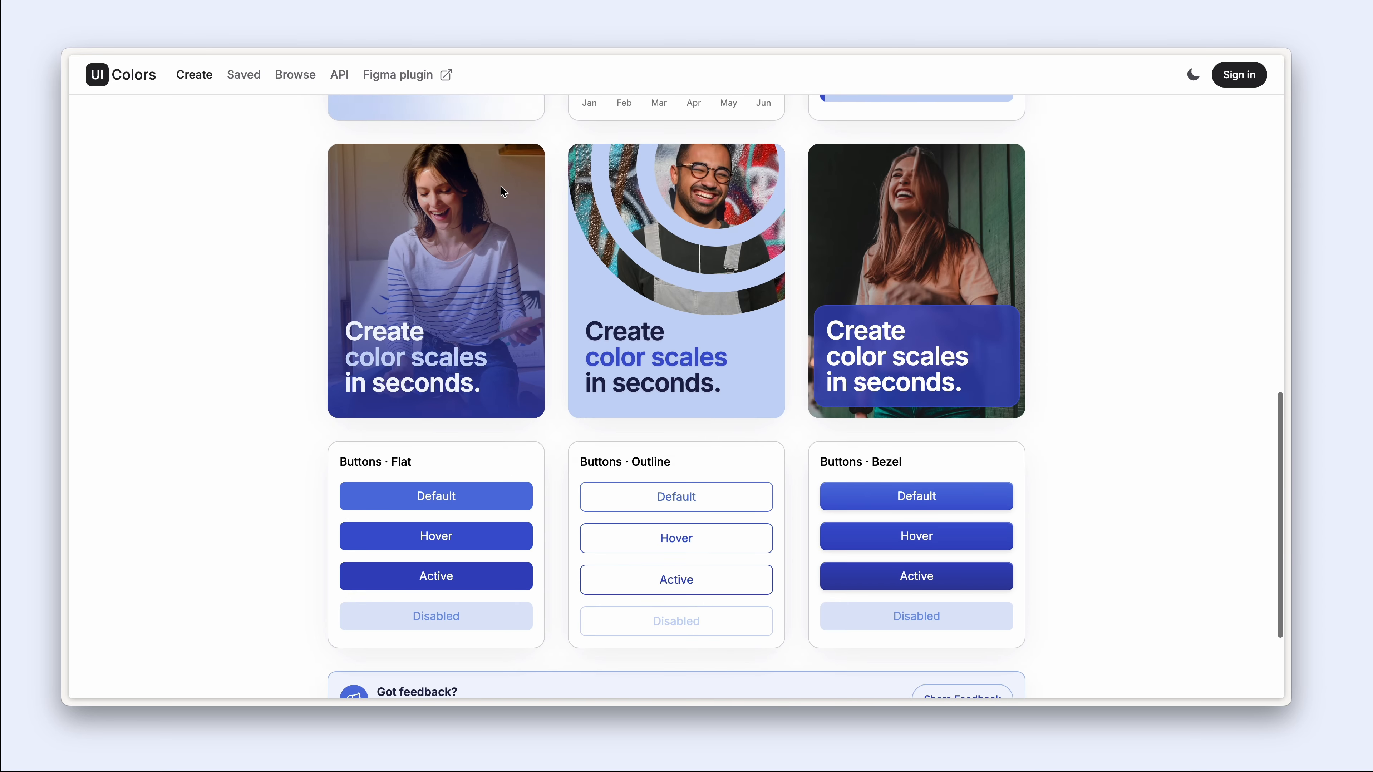
{"action": "scroll", "coordinate": [501, 191], "scroll_direction": "up", "scroll_amount": 15}
{"action": "scroll", "coordinate": [502, 195], "scroll_direction": "up", "scroll_amount": 2}
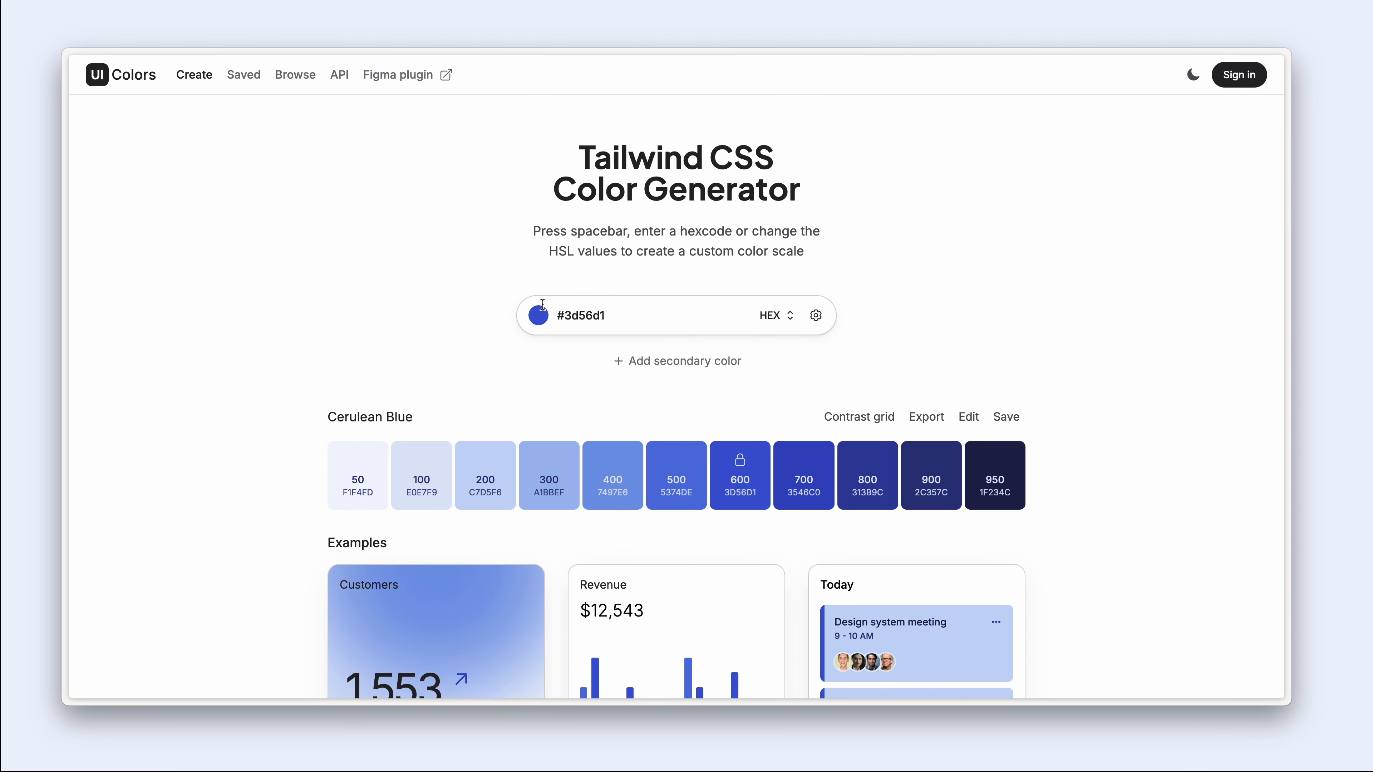
- Change the base colour to near-black #121212 to generate a gray palette and view it on the example cards
{"action": "left_click", "coordinate": [545, 320]}
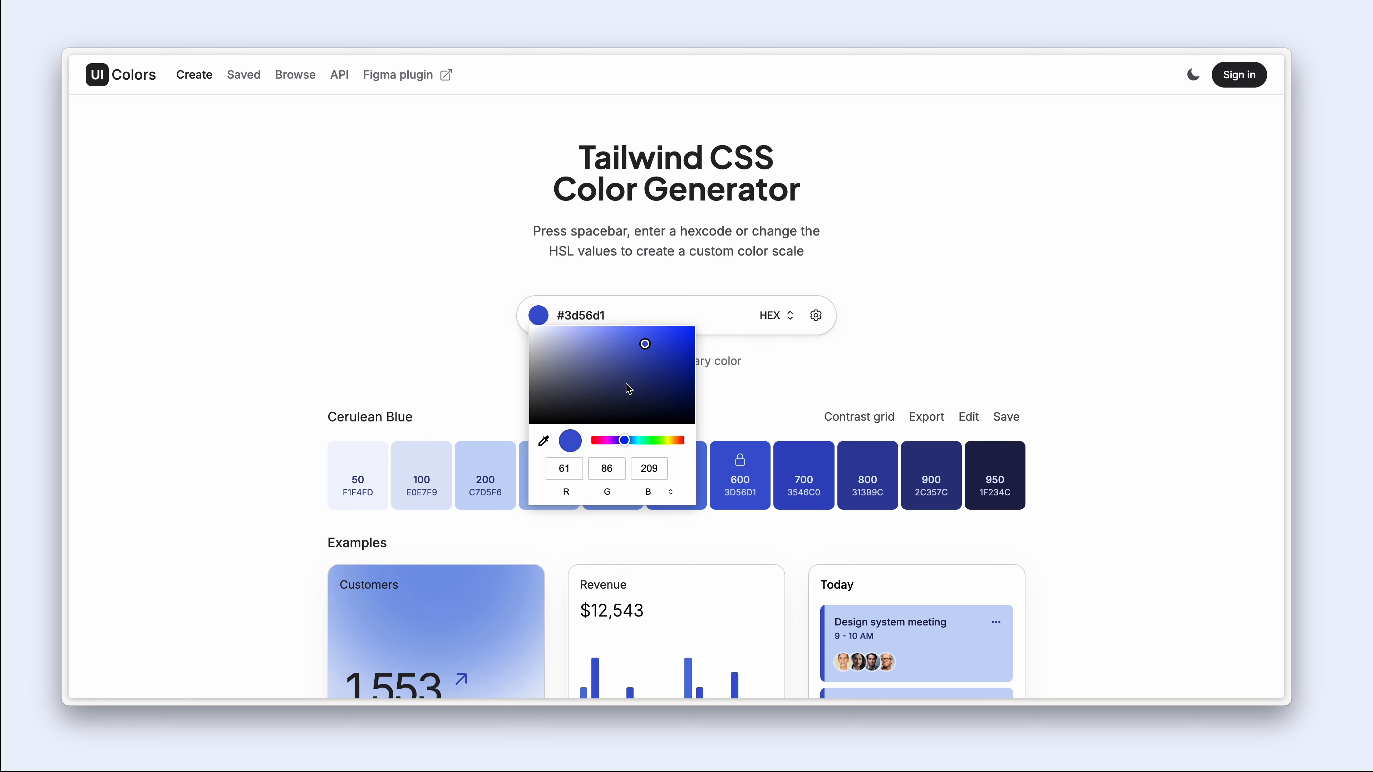
{"action": "left_click_drag", "start_coordinate": [627, 385], "coordinate": [524, 420]}
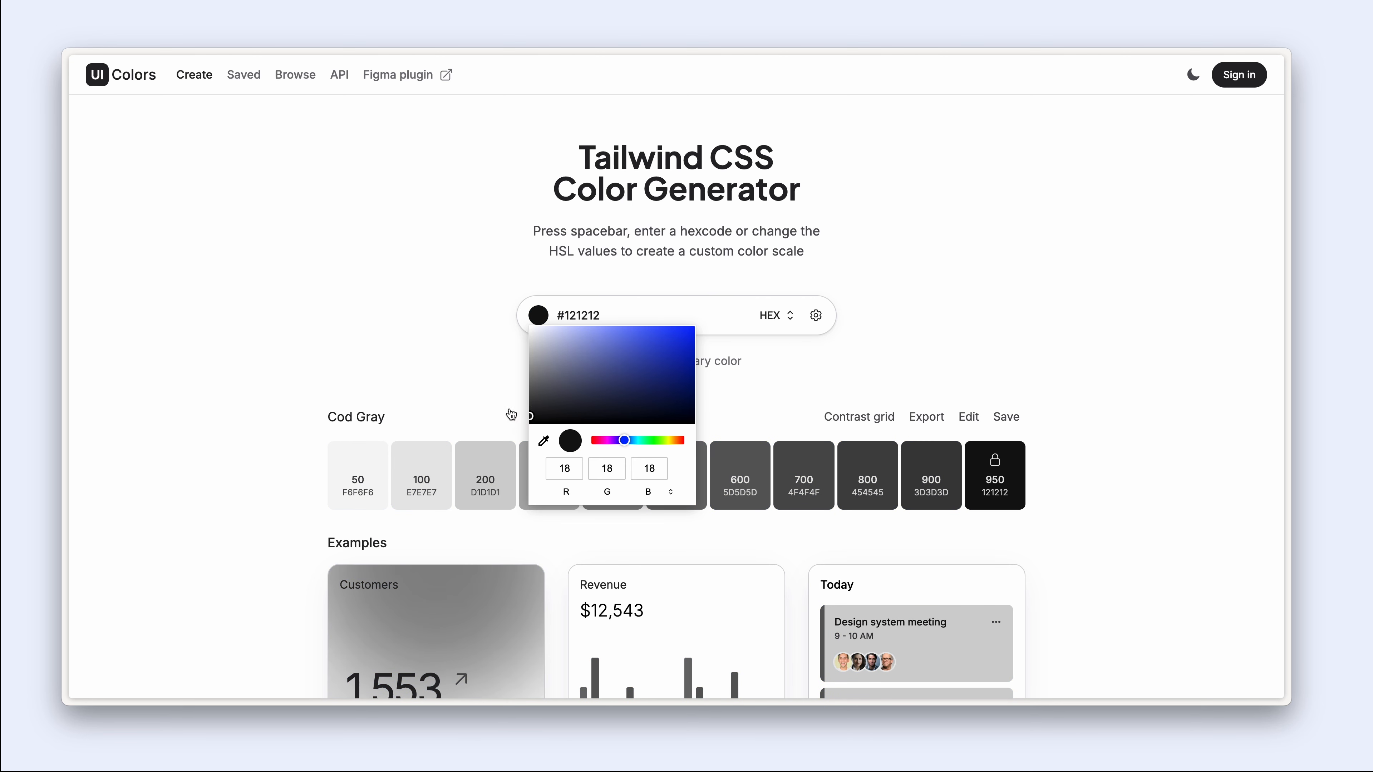
{"action": "left_click", "coordinate": [456, 366]}
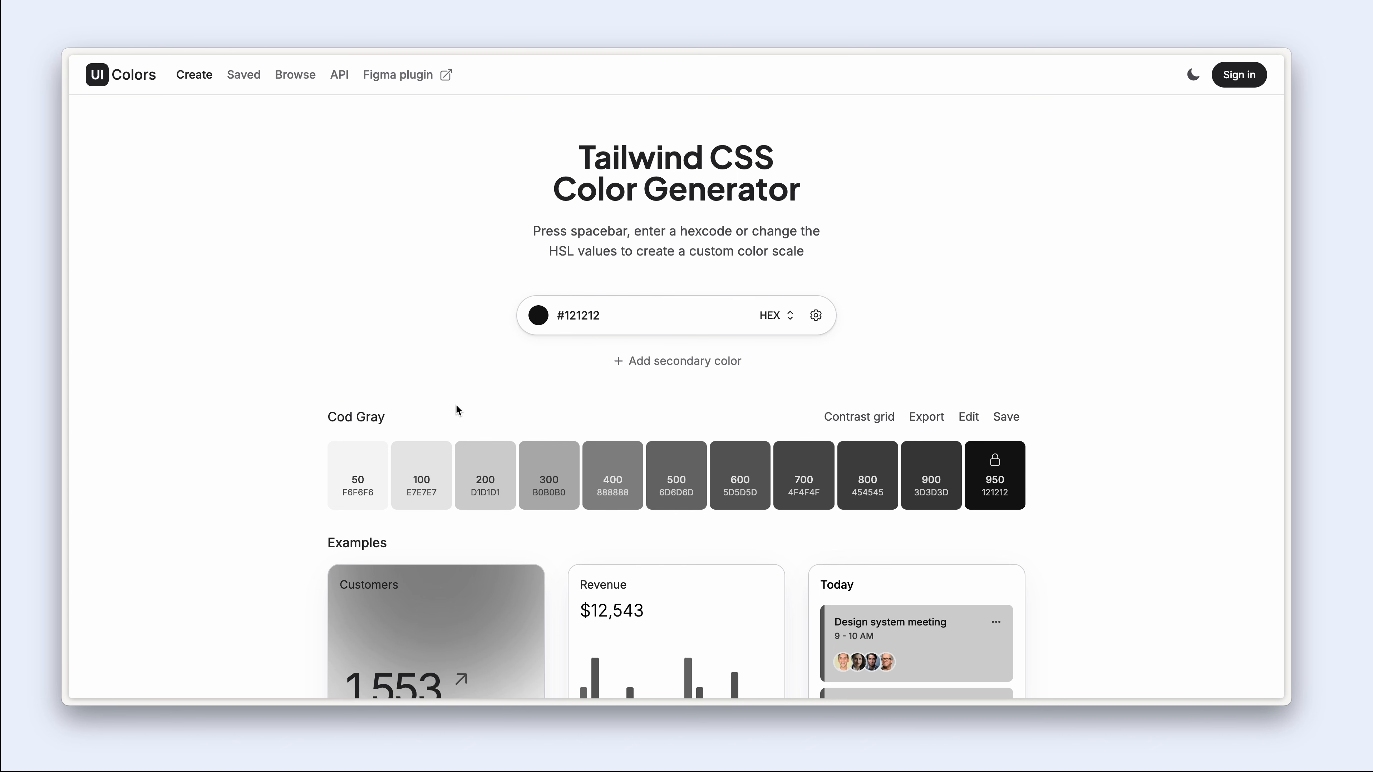
{"action": "scroll", "coordinate": [270, 411], "scroll_direction": "down", "scroll_amount": 3}
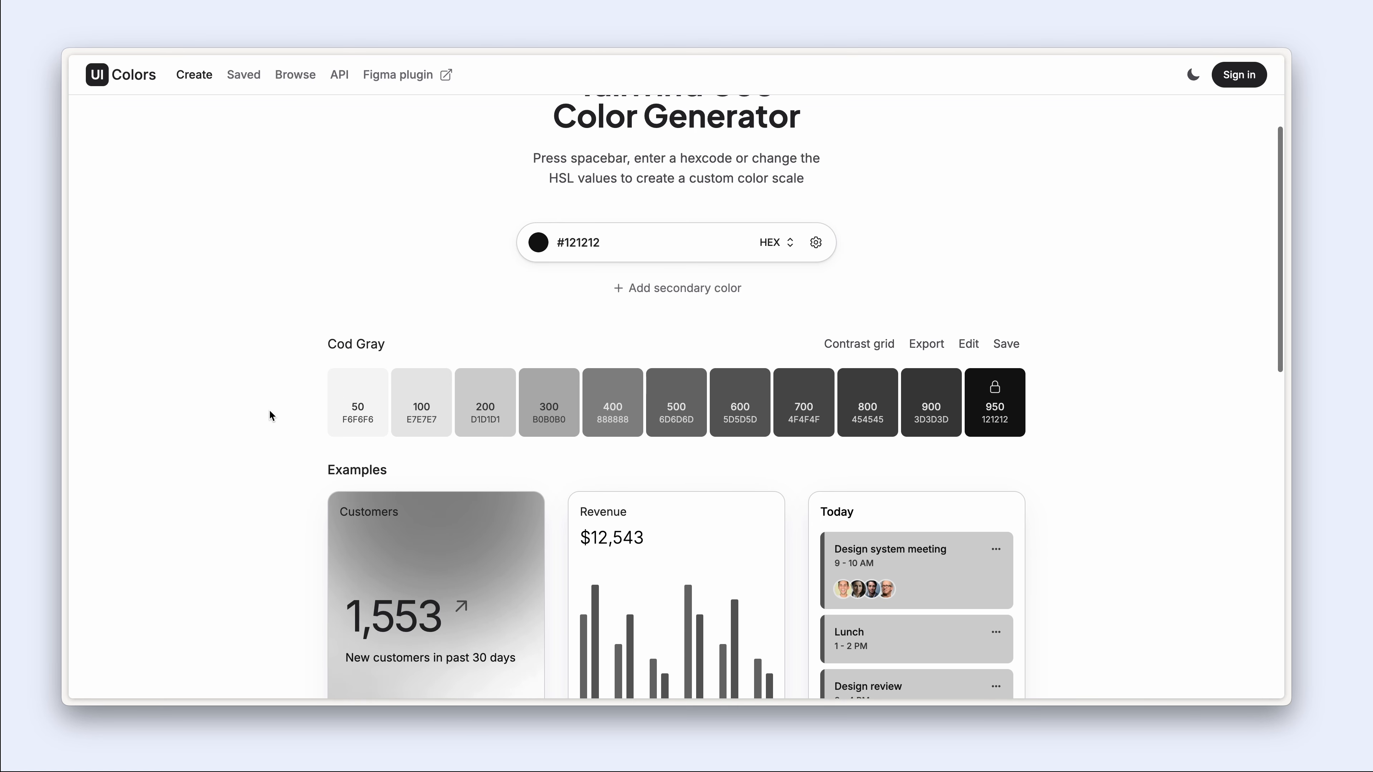
- Browse the ready-made Tailwind CSS colour palettes, comparing the shades in the pink, purple, blue, green, orange and grey ranges
{"action": "scroll", "coordinate": [270, 411], "scroll_direction": "up", "scroll_amount": 3}
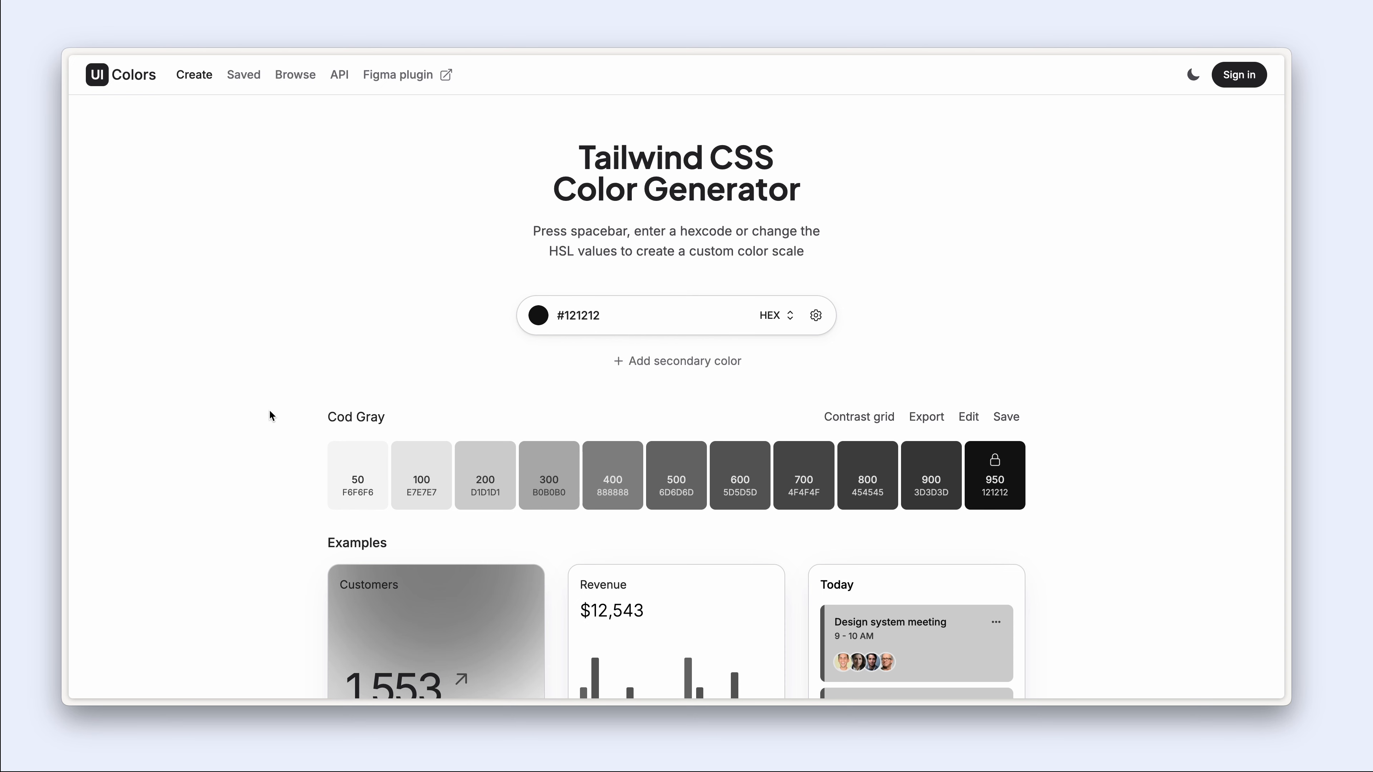
{"action": "scroll", "coordinate": [269, 416], "scroll_direction": "down", "scroll_amount": 5}
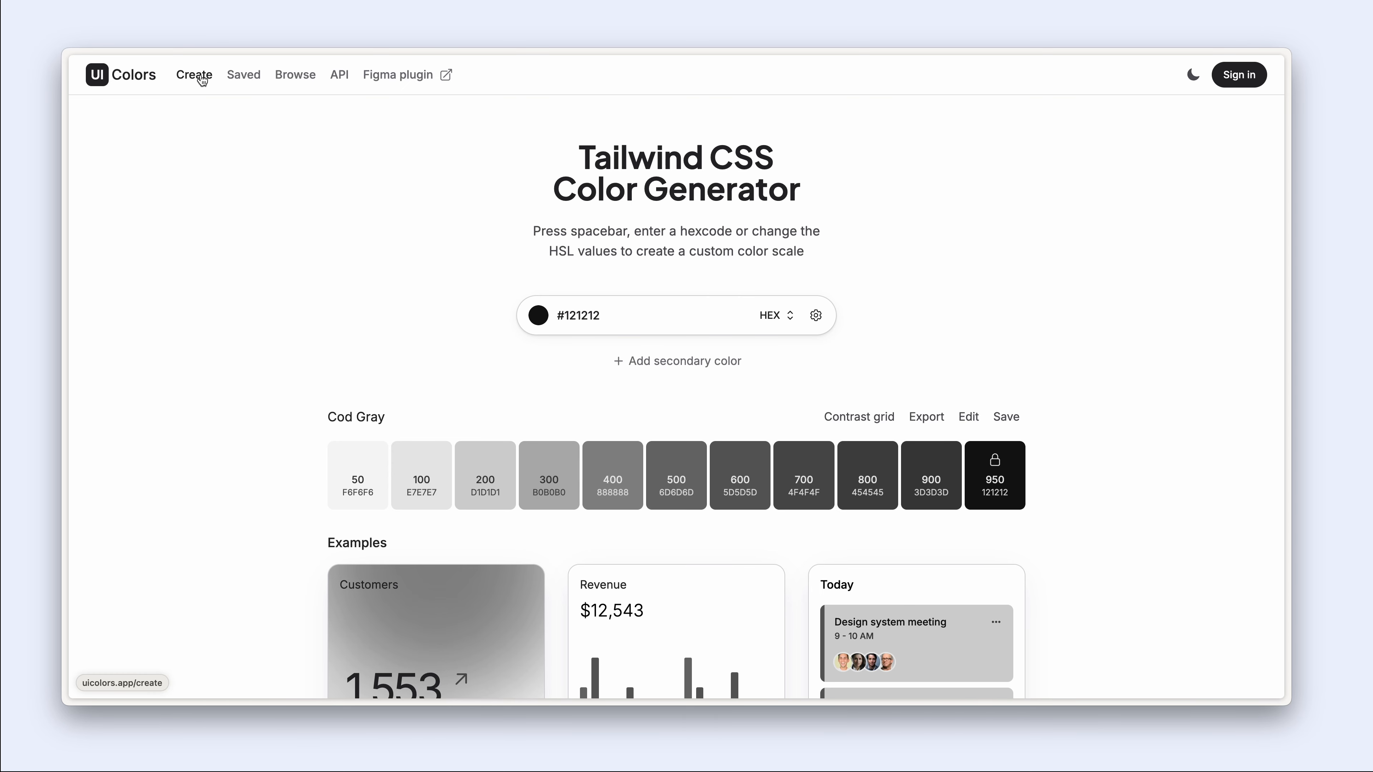
{"action": "left_click", "coordinate": [301, 81]}
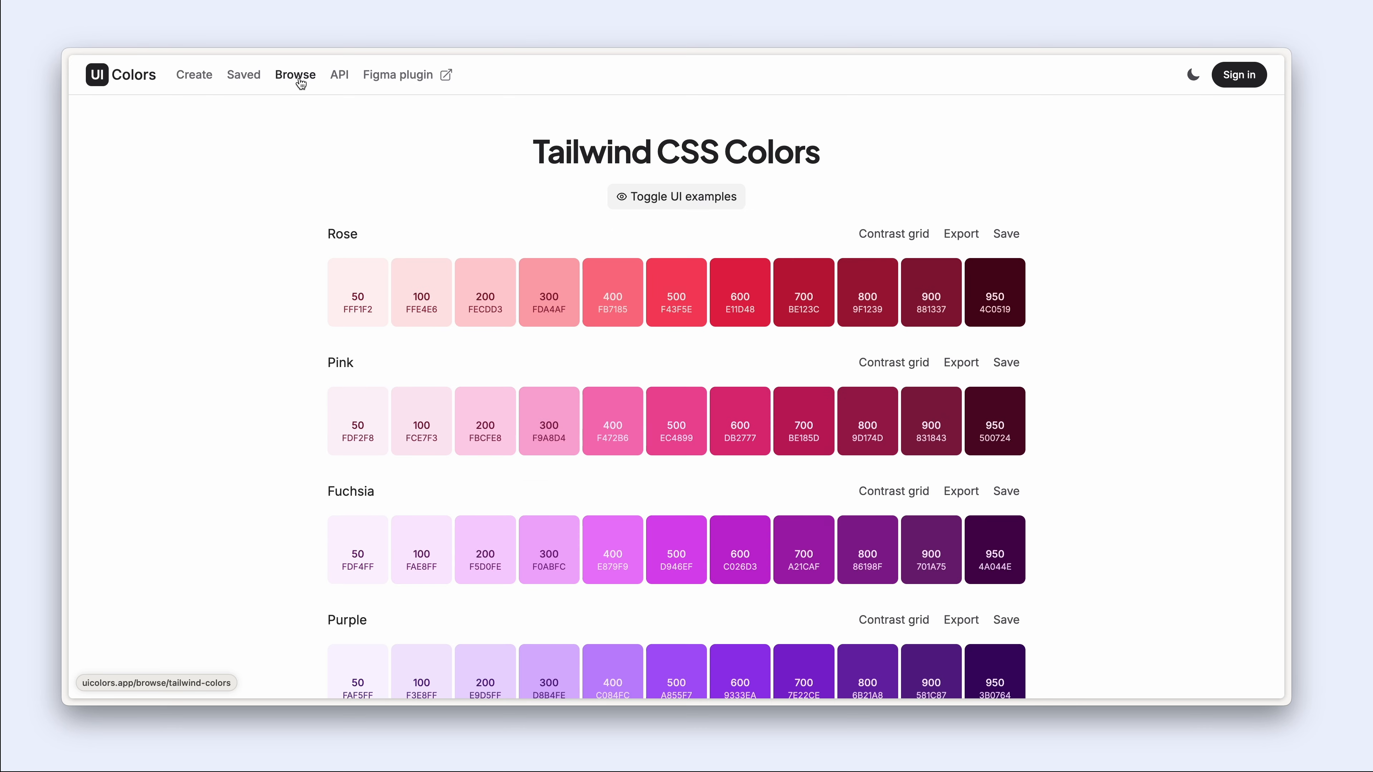
{"action": "scroll", "coordinate": [252, 190], "scroll_direction": "down", "scroll_amount": 8}
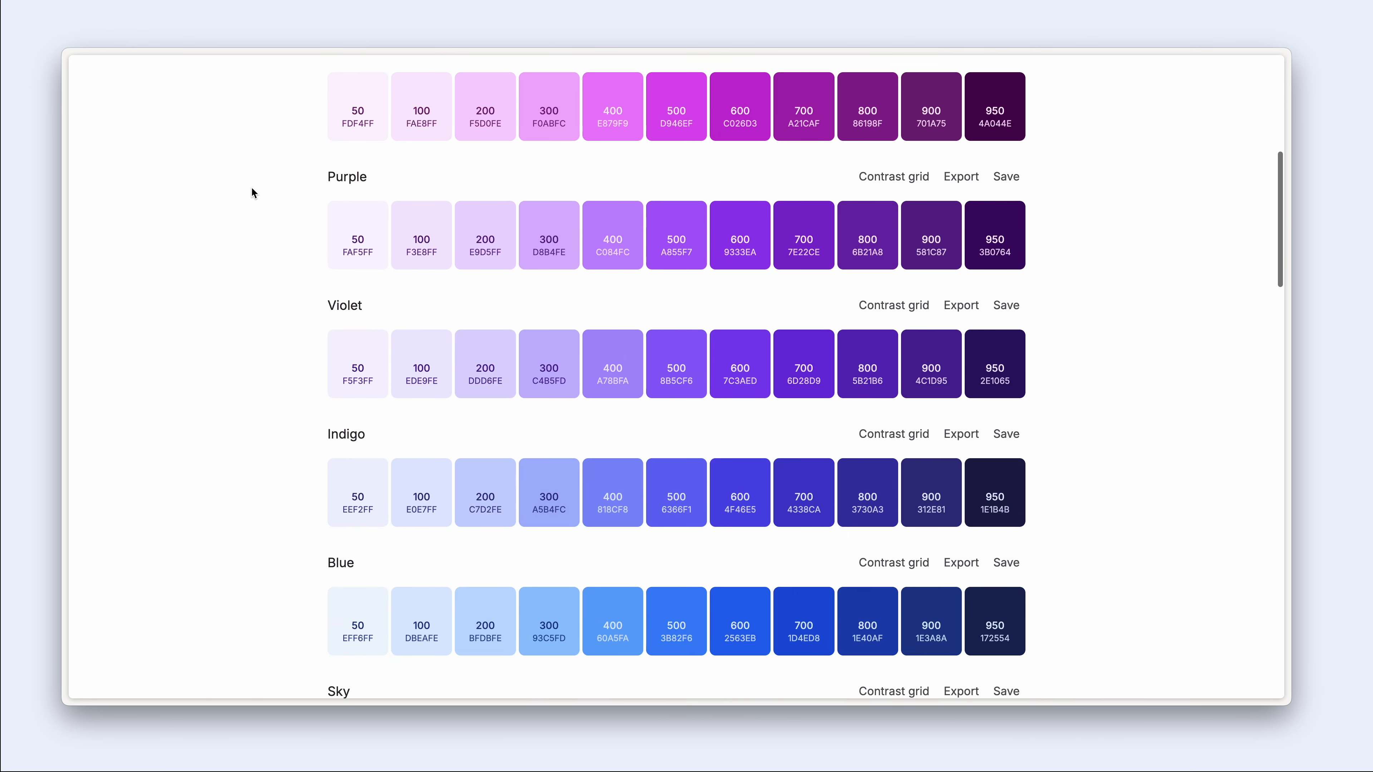
{"action": "scroll", "coordinate": [252, 193], "scroll_direction": "down", "scroll_amount": 4}
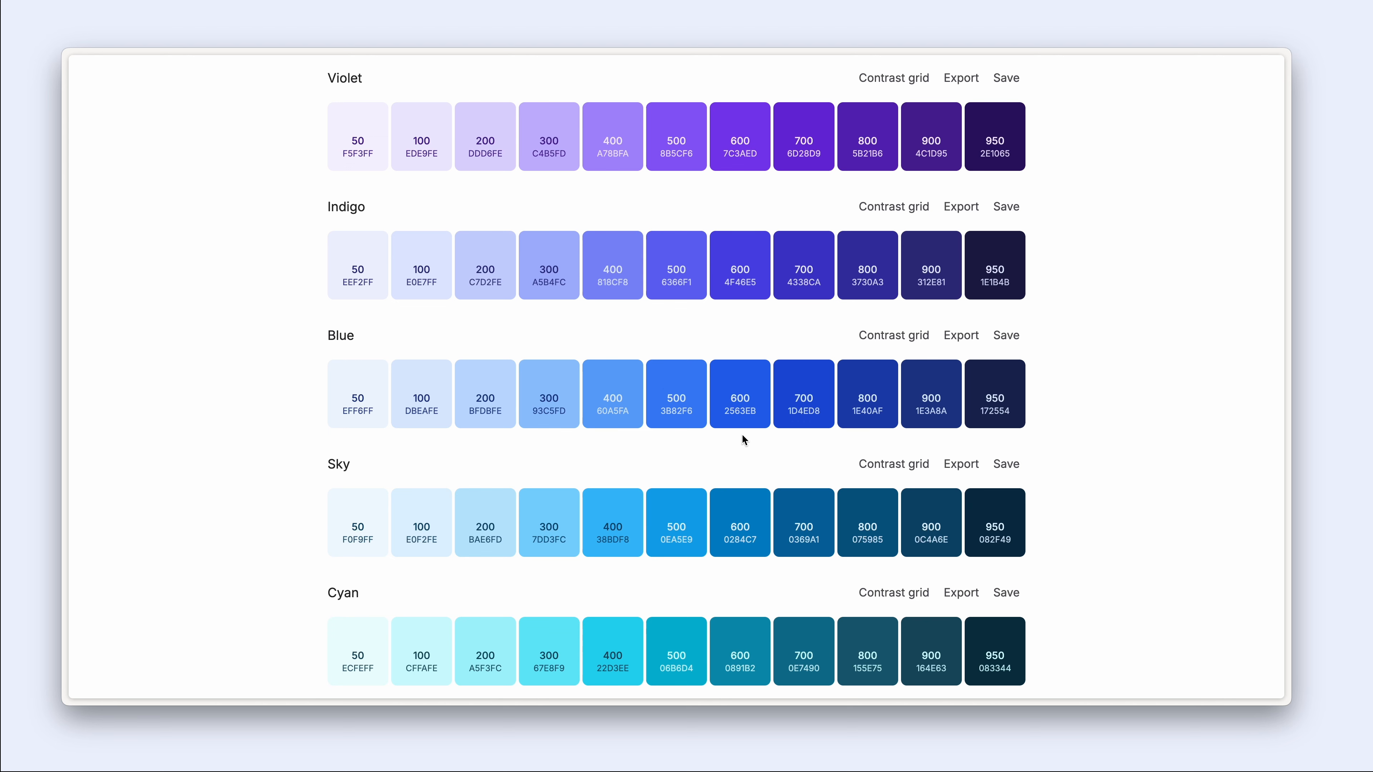
{"action": "scroll", "coordinate": [742, 436], "scroll_direction": "down", "scroll_amount": 10}
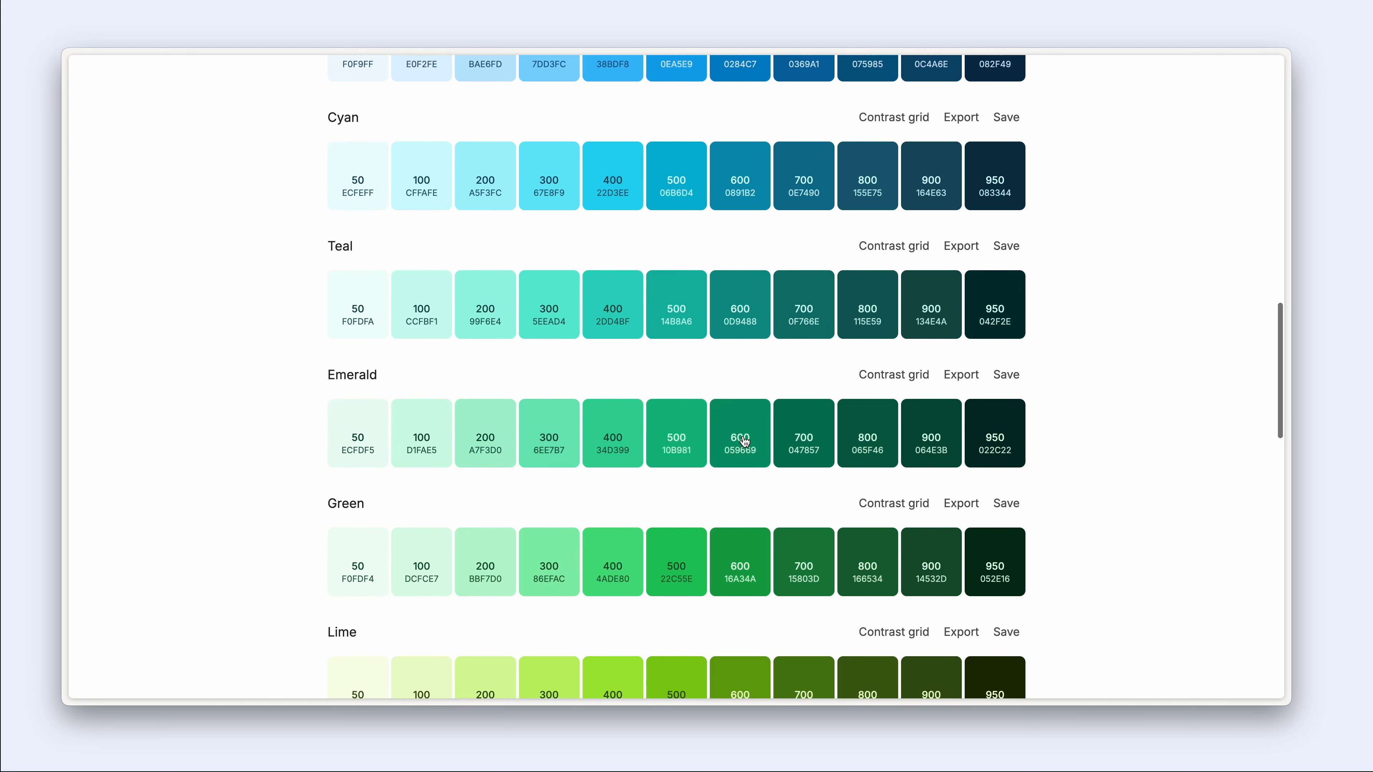
{"action": "scroll", "coordinate": [743, 441], "scroll_direction": "down", "scroll_amount": 10}
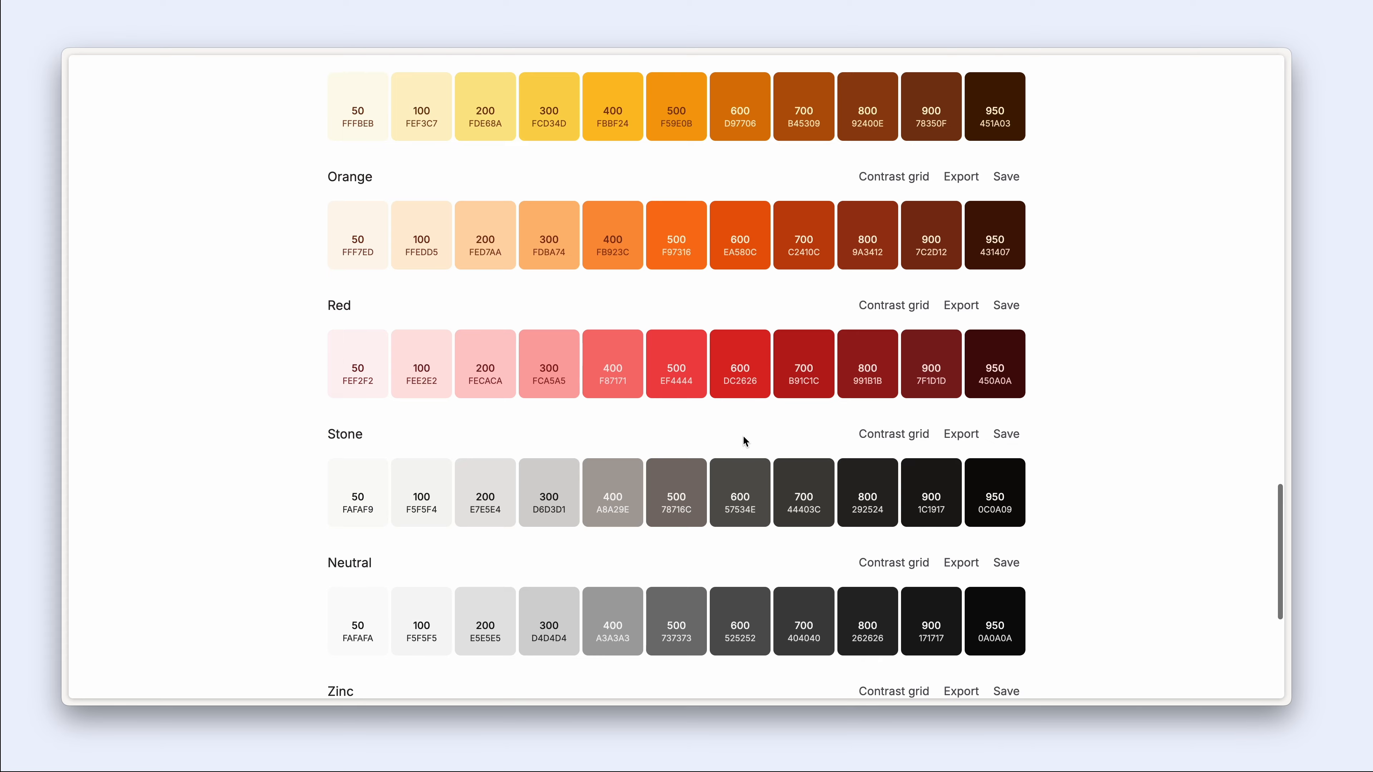
{"action": "scroll", "coordinate": [743, 437], "scroll_direction": "up", "scroll_amount": 20}
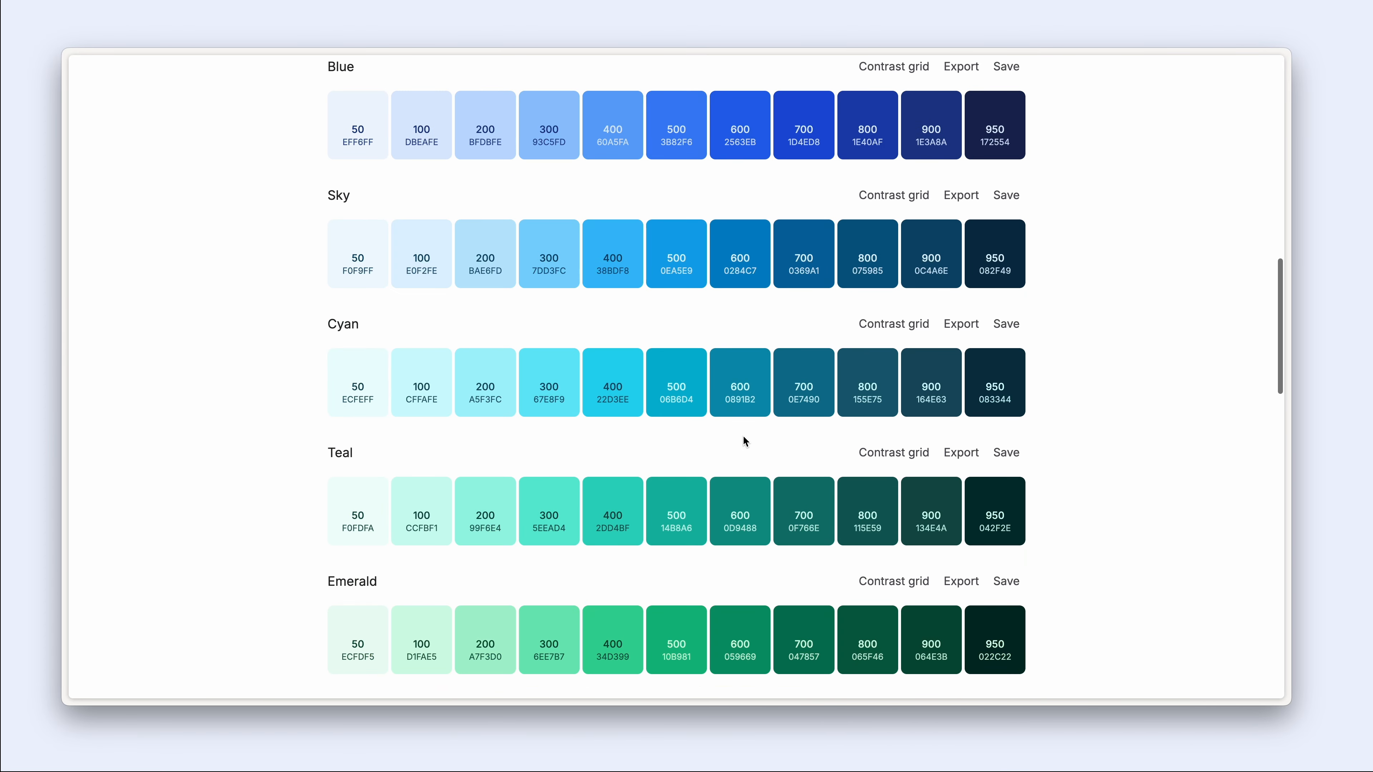
{"action": "scroll", "coordinate": [743, 443], "scroll_direction": "up", "scroll_amount": 3}
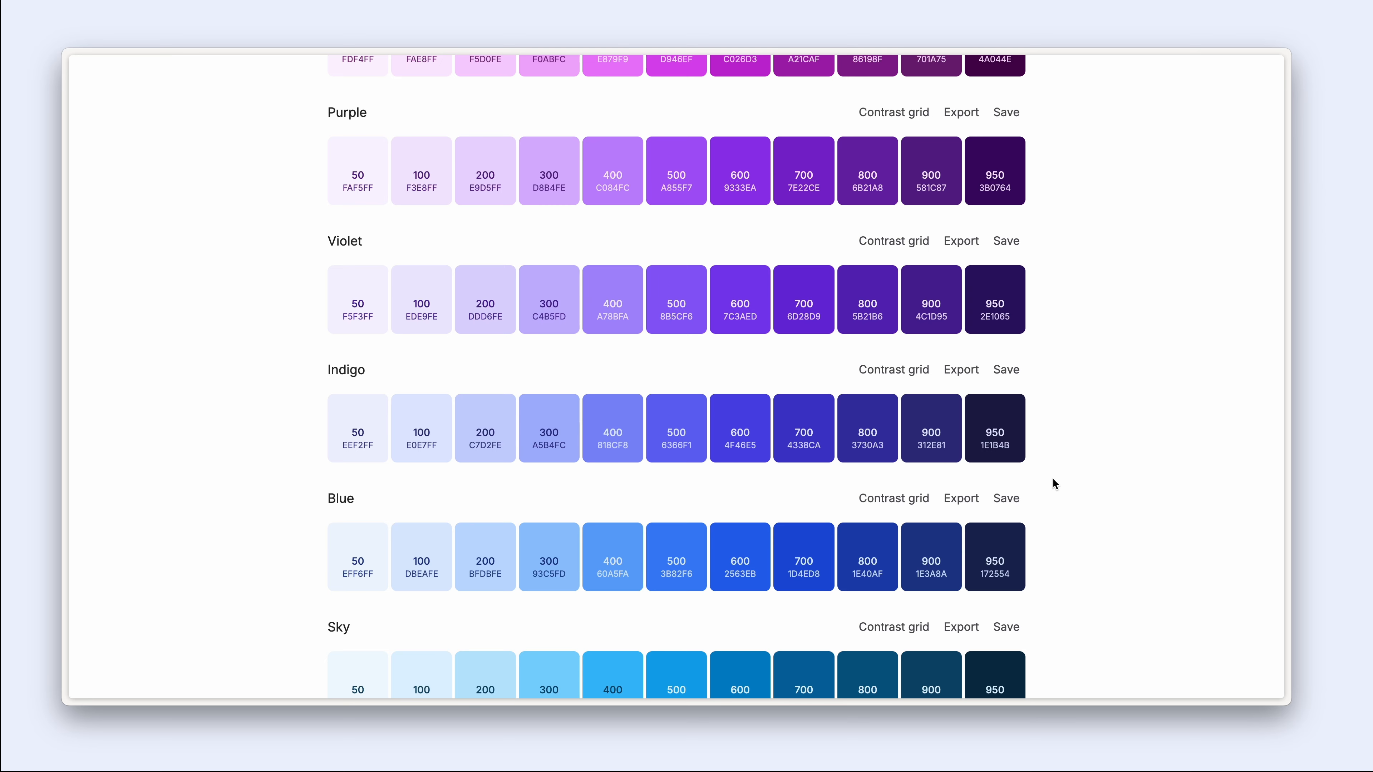
{"action": "scroll", "coordinate": [1052, 477], "scroll_direction": "down", "scroll_amount": 12}
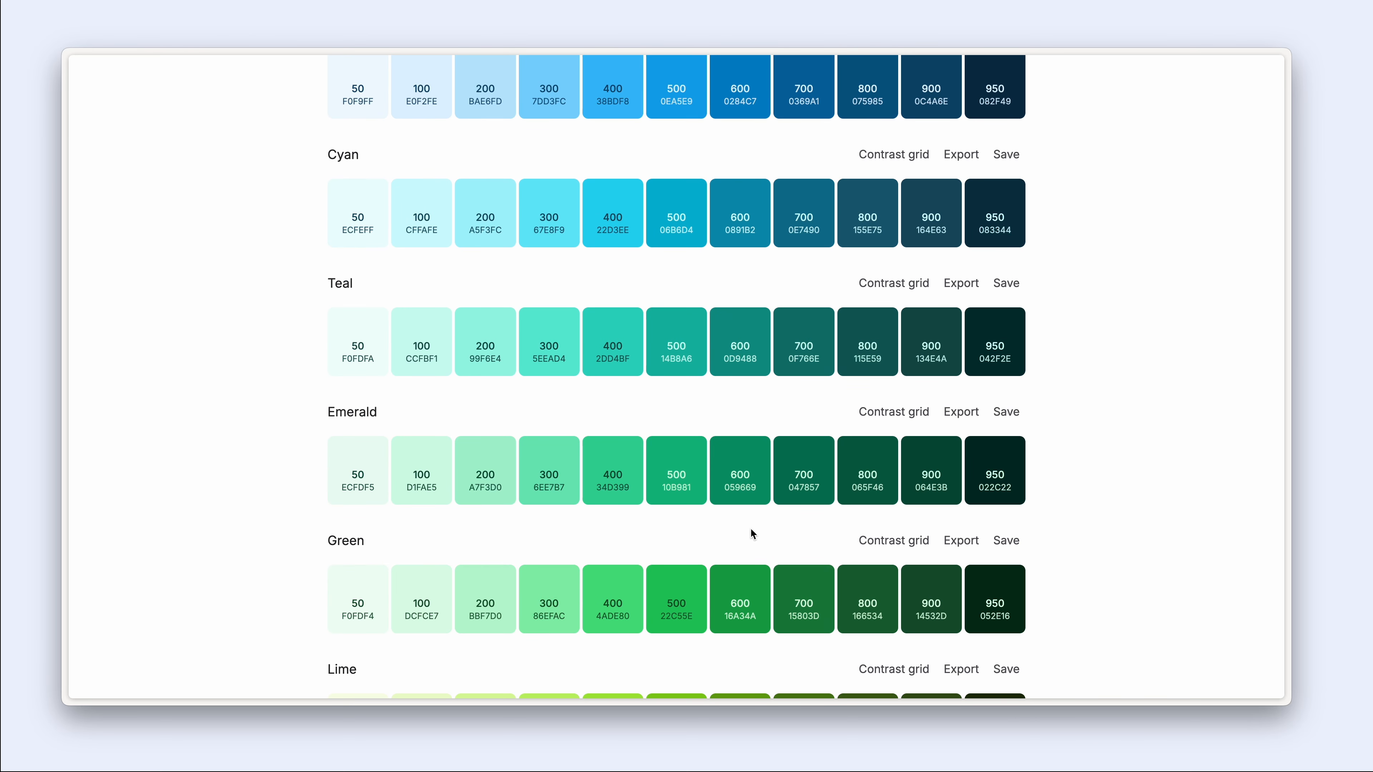
{"action": "scroll", "coordinate": [823, 553], "scroll_direction": "up", "scroll_amount": 11}
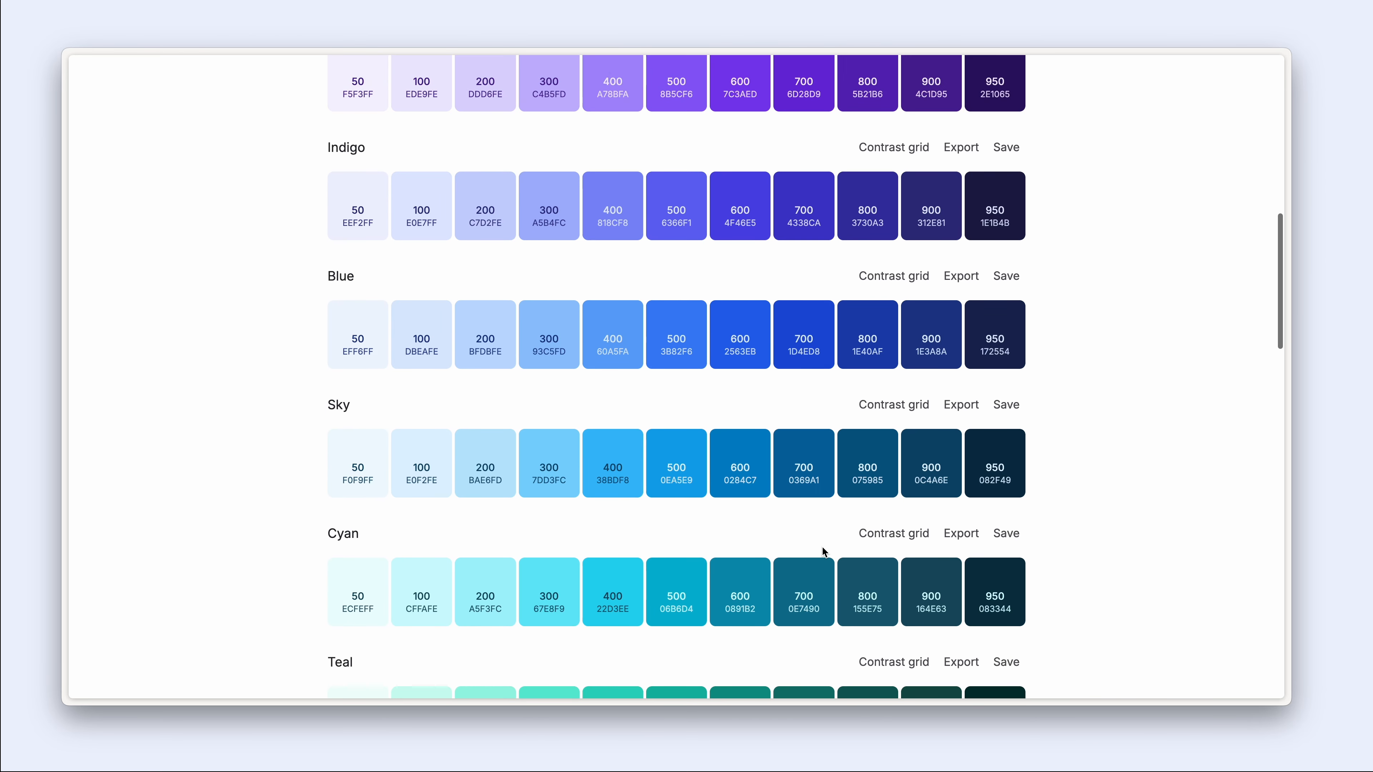
{"action": "scroll", "coordinate": [823, 546], "scroll_direction": "up", "scroll_amount": 3}
{"action": "scroll", "coordinate": [703, 305], "scroll_direction": "down", "scroll_amount": 5}
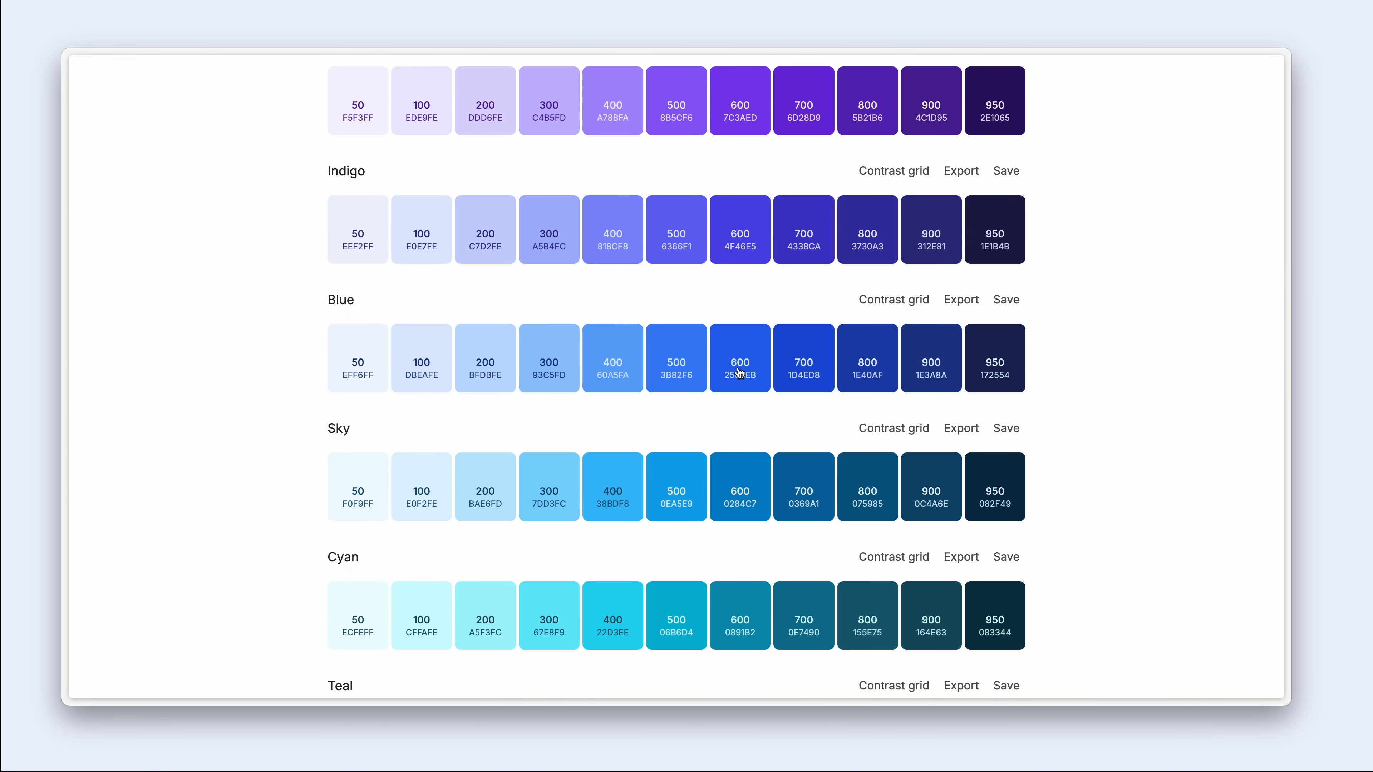
{"action": "scroll", "coordinate": [741, 372], "scroll_direction": "up", "scroll_amount": 2}
{"action": "scroll", "coordinate": [741, 373], "scroll_direction": "up", "scroll_amount": 14}
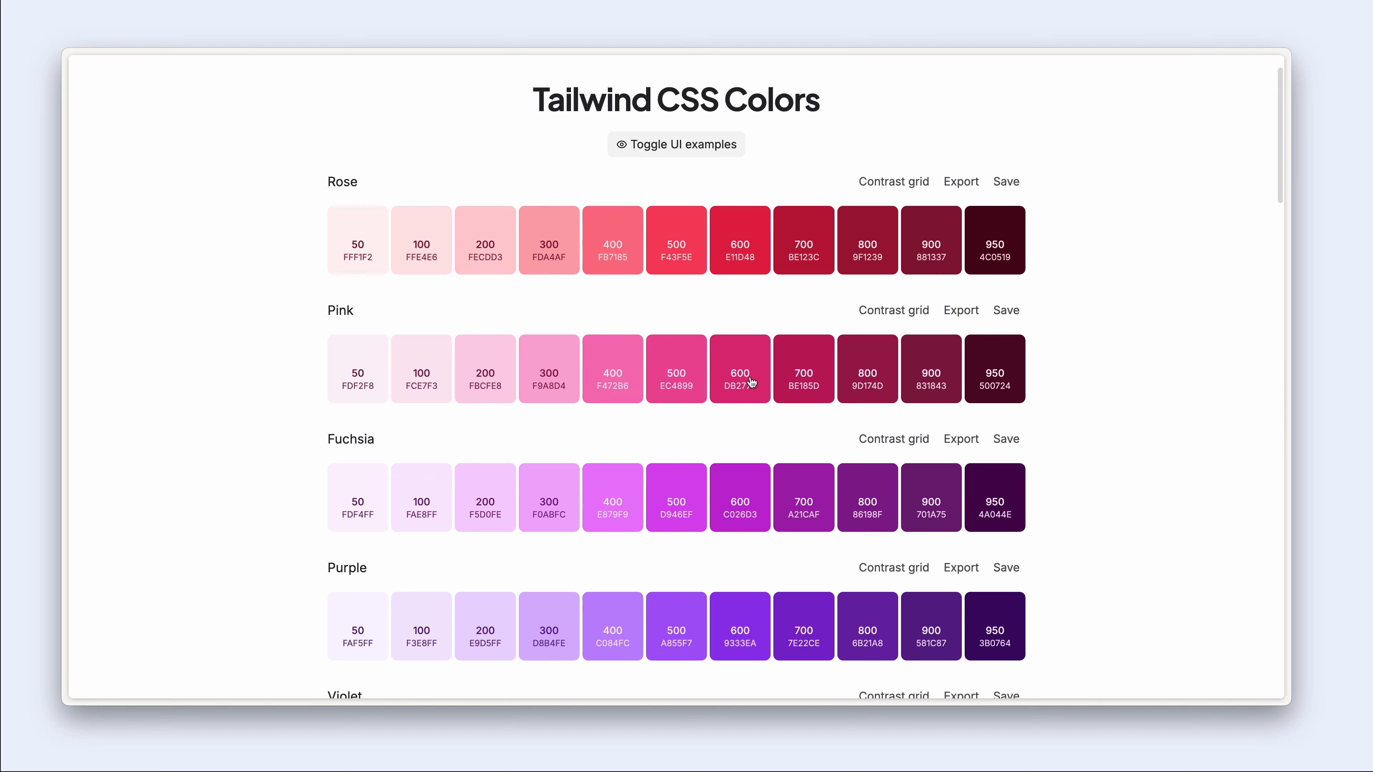
{"action": "left_click", "coordinate": [745, 361]}
{"action": "scroll", "coordinate": [817, 381], "scroll_direction": "up", "scroll_amount": 2}
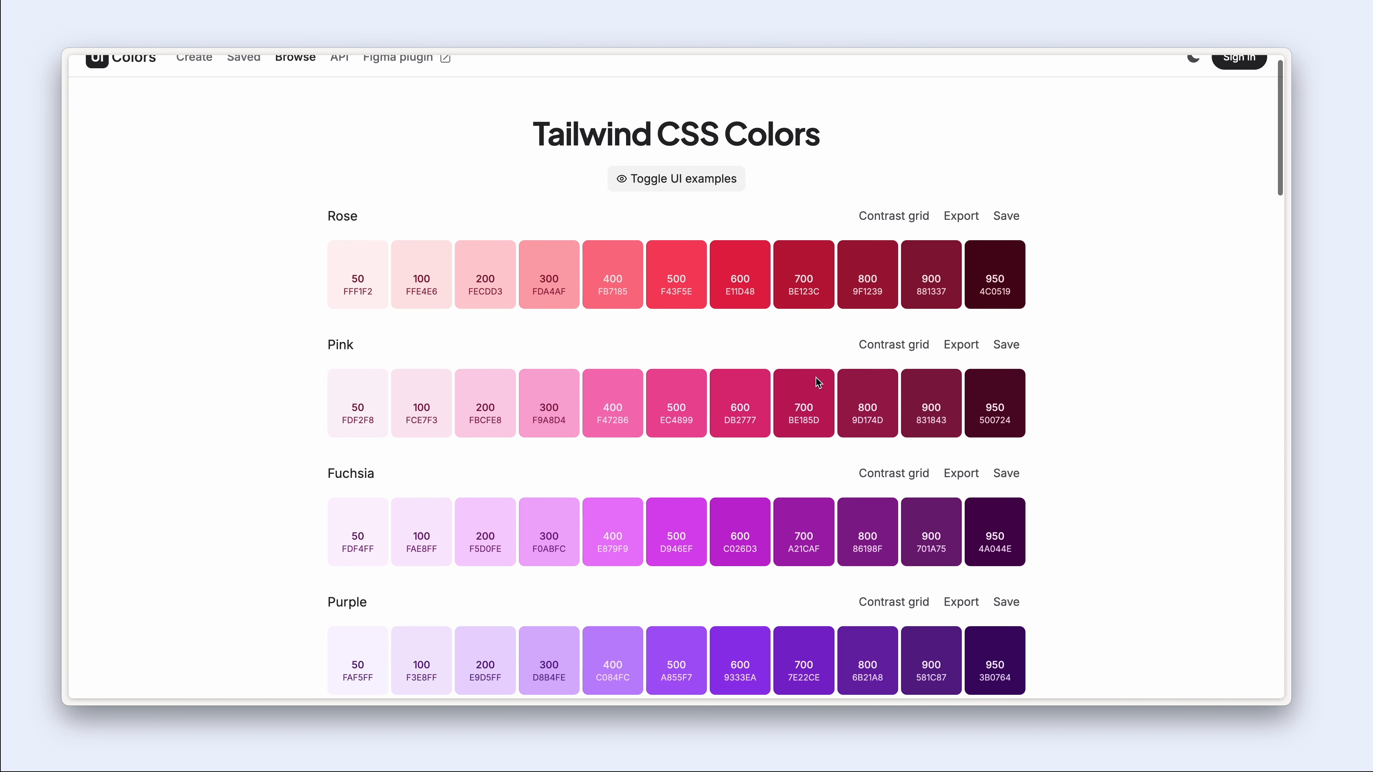
- Copy the Indigo 600 shade #4f46e5 from the Tailwind colours and use it as the generator's base colour
{"action": "scroll", "coordinate": [803, 372], "scroll_direction": "down", "scroll_amount": 10}
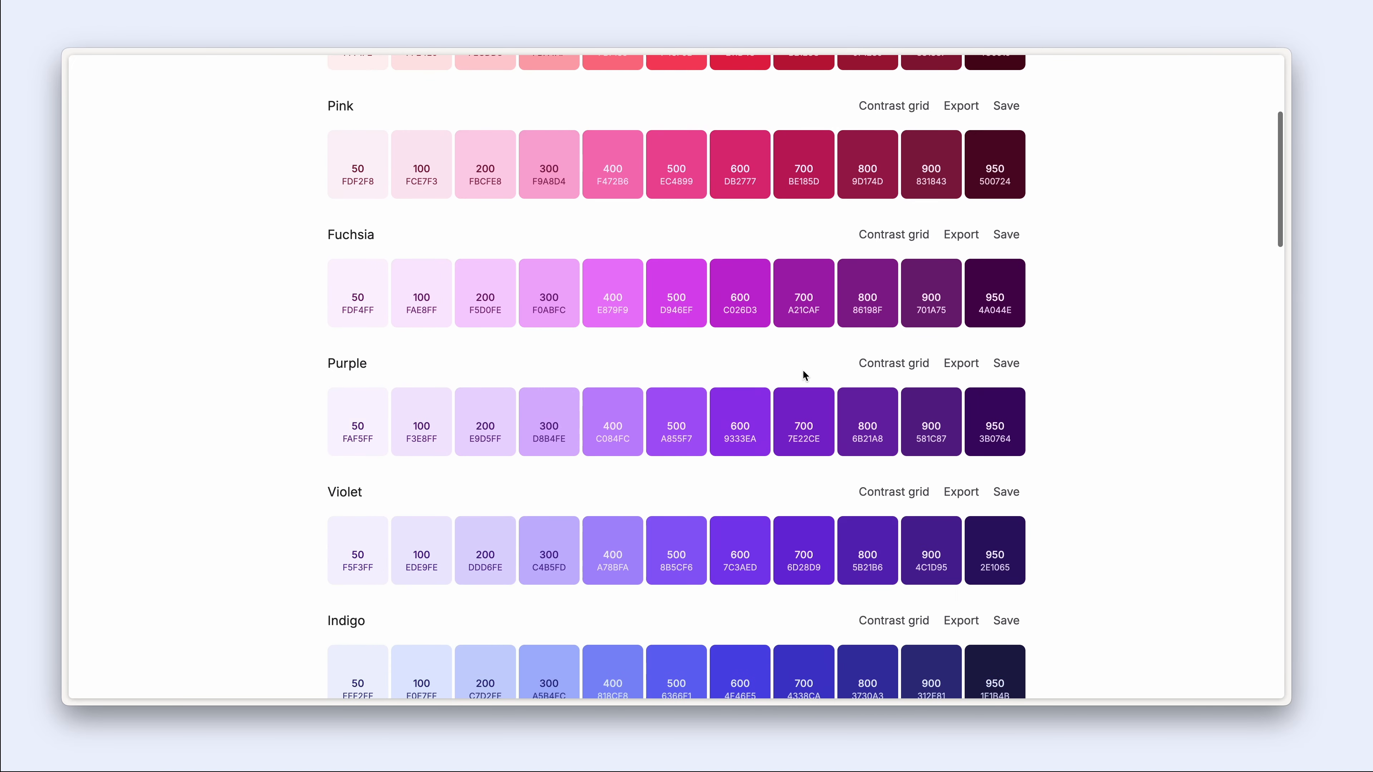
{"action": "left_click", "coordinate": [743, 600]}
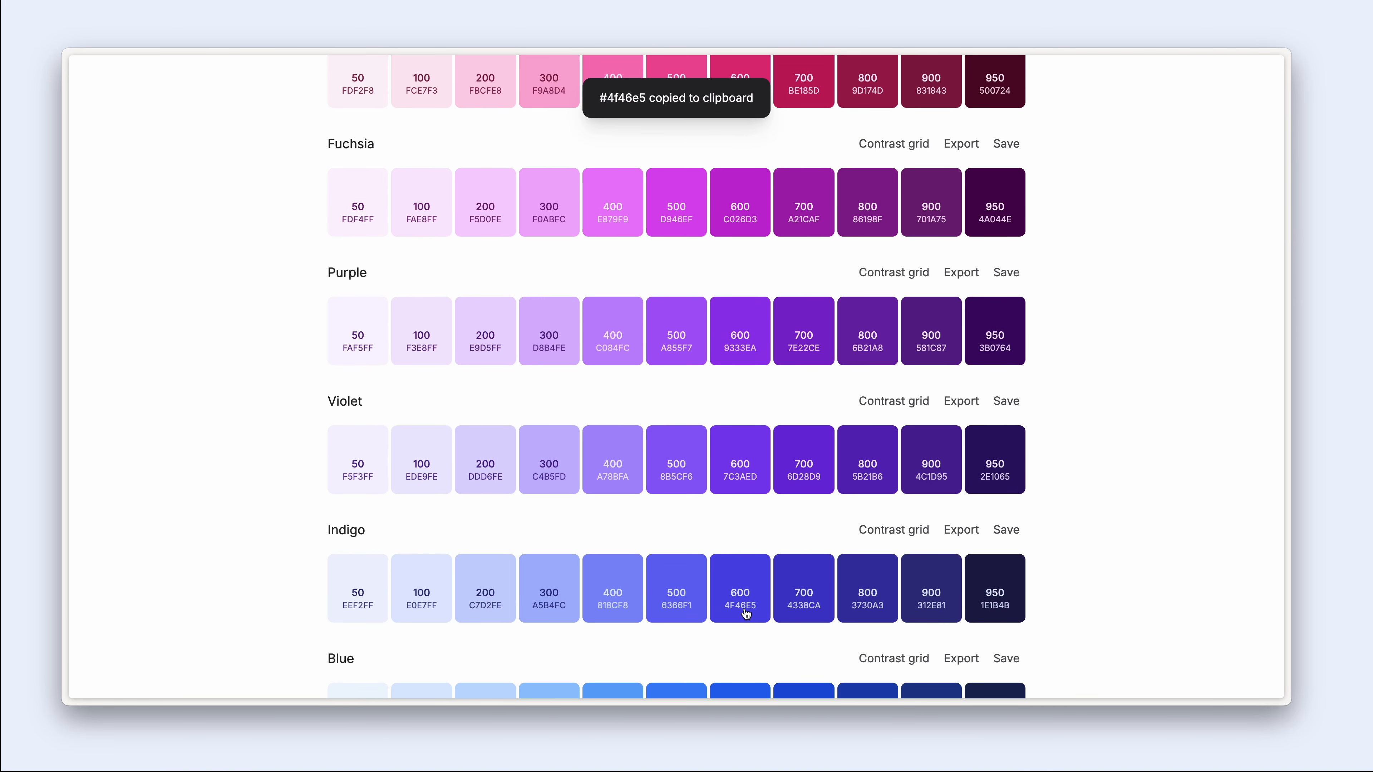
{"action": "scroll", "coordinate": [606, 155], "scroll_direction": "up", "scroll_amount": 10}
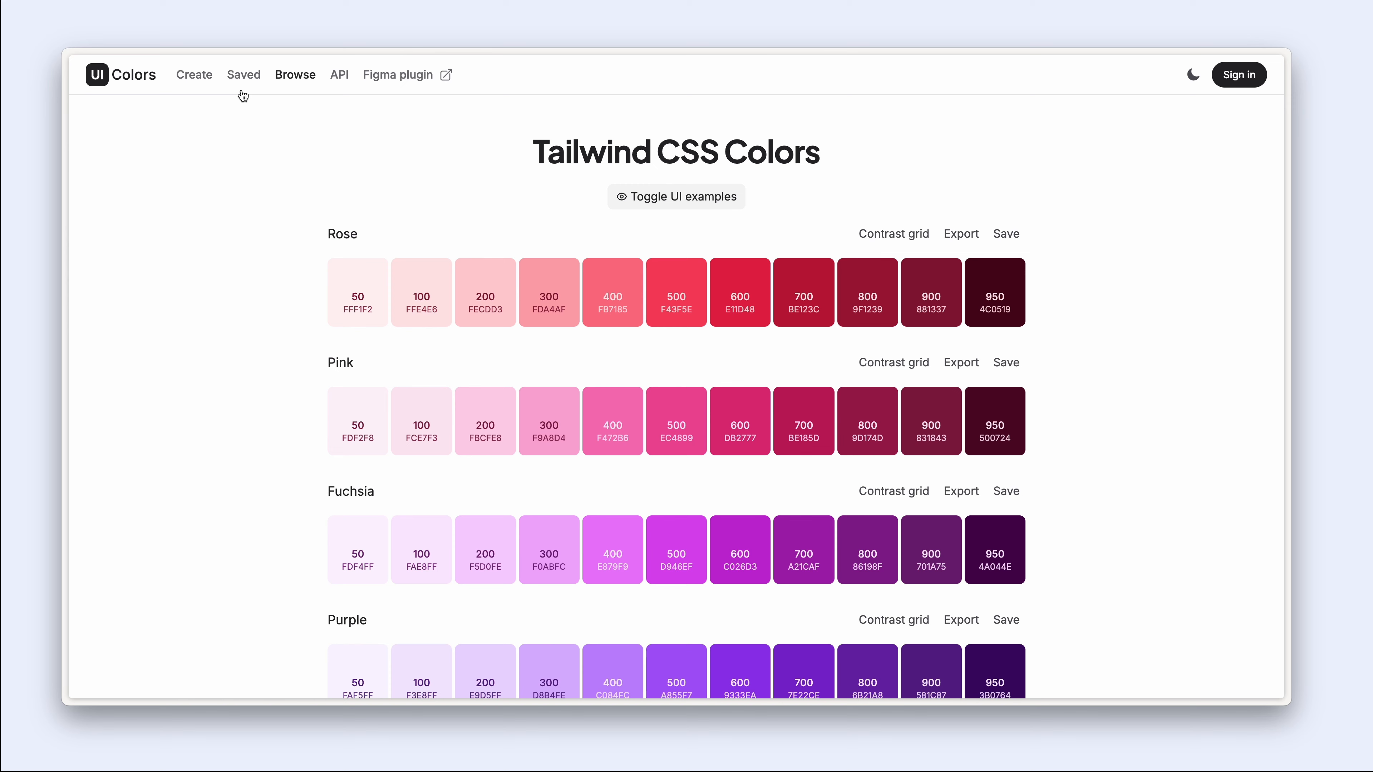
{"action": "left_click", "coordinate": [205, 82]}
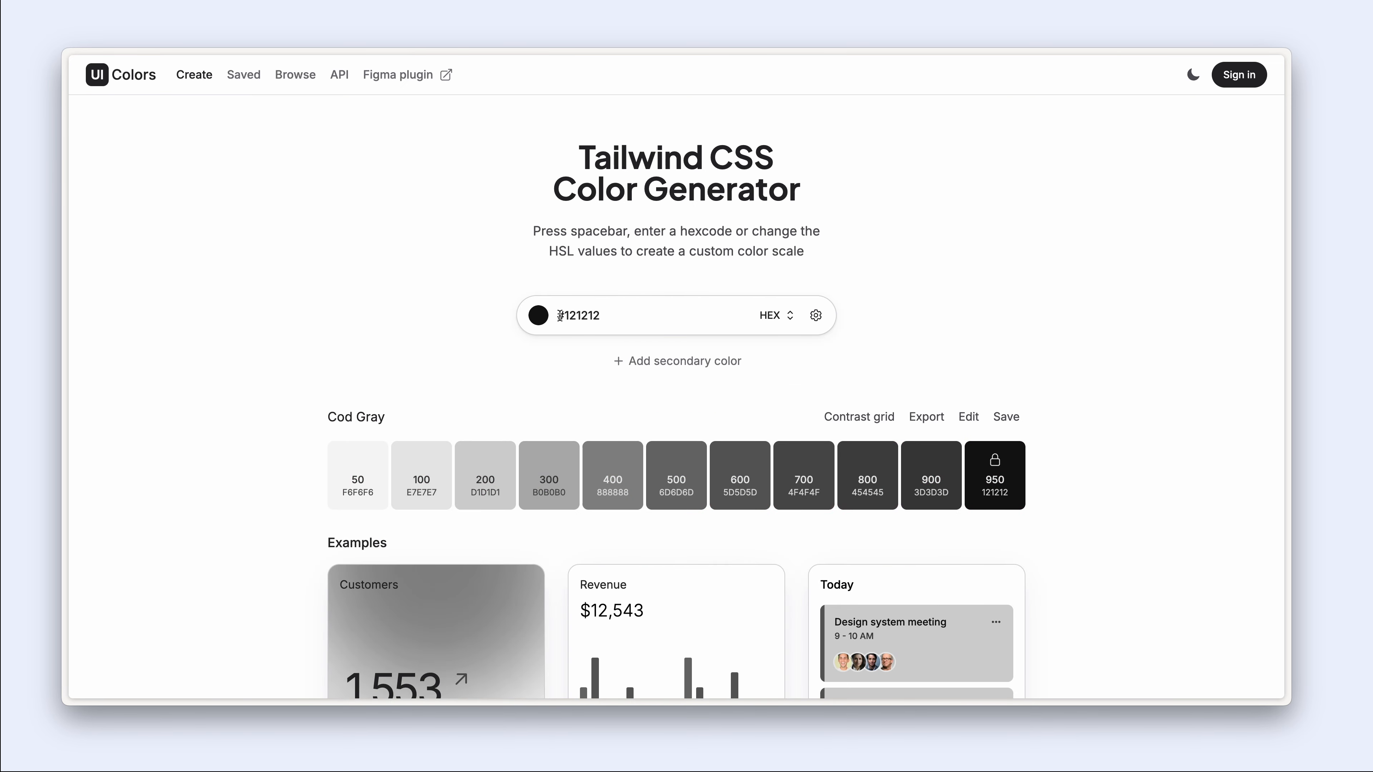
{"action": "left_click_drag", "start_coordinate": [563, 316], "coordinate": [618, 314]}
{"action": "key", "text": "super+v"}
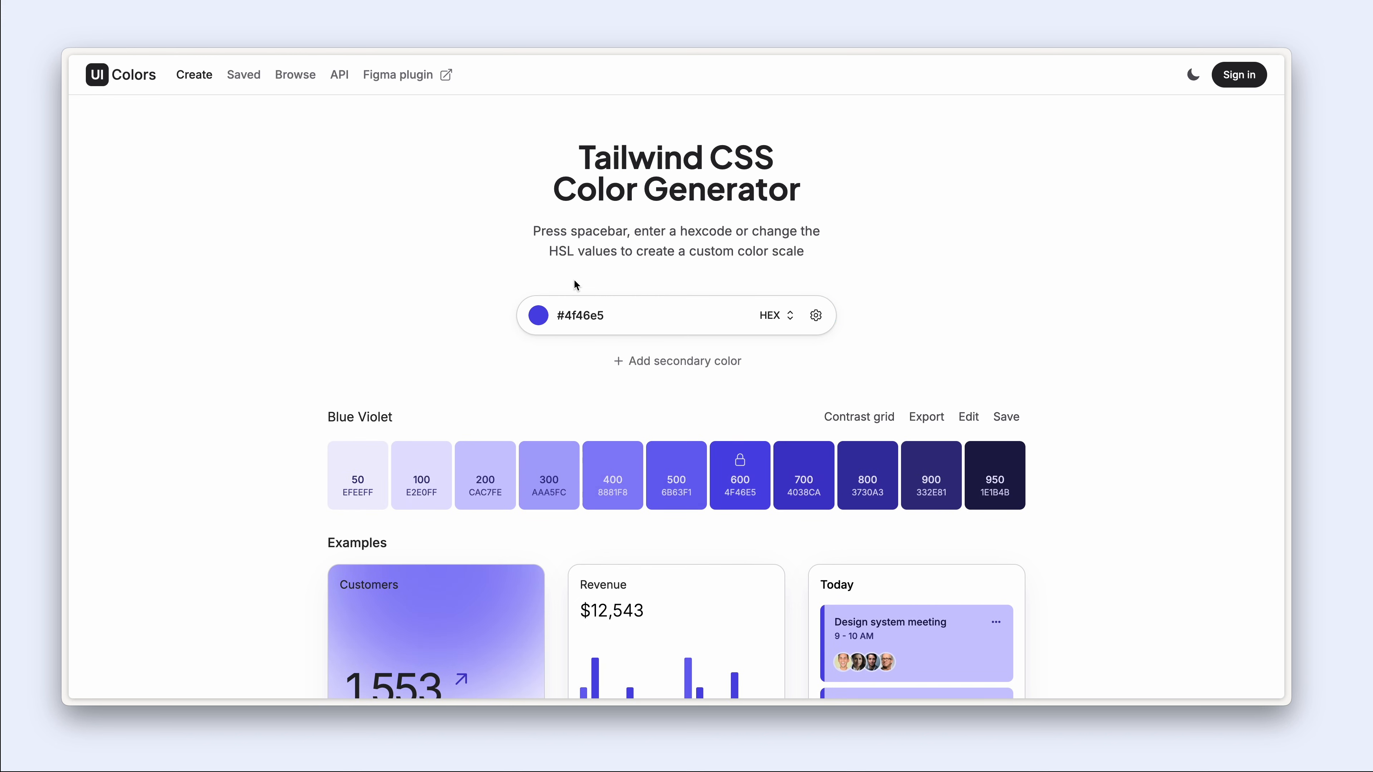
- Darken the base colour to #413acf with the colour picker and view the resulting palette on the example cards
{"action": "left_click", "coordinate": [538, 317]}
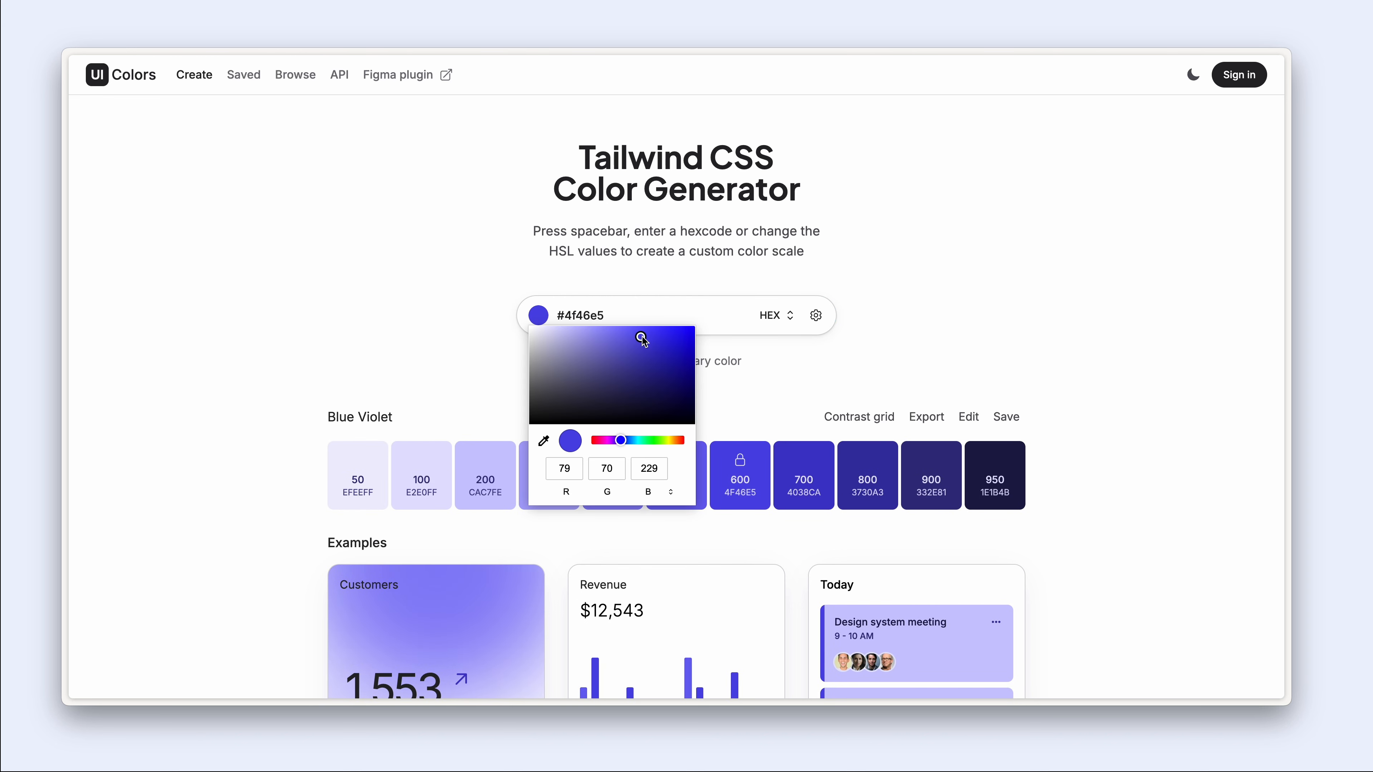
{"action": "left_click_drag", "start_coordinate": [639, 337], "coordinate": [646, 346]}
{"action": "left_click", "coordinate": [474, 331]}
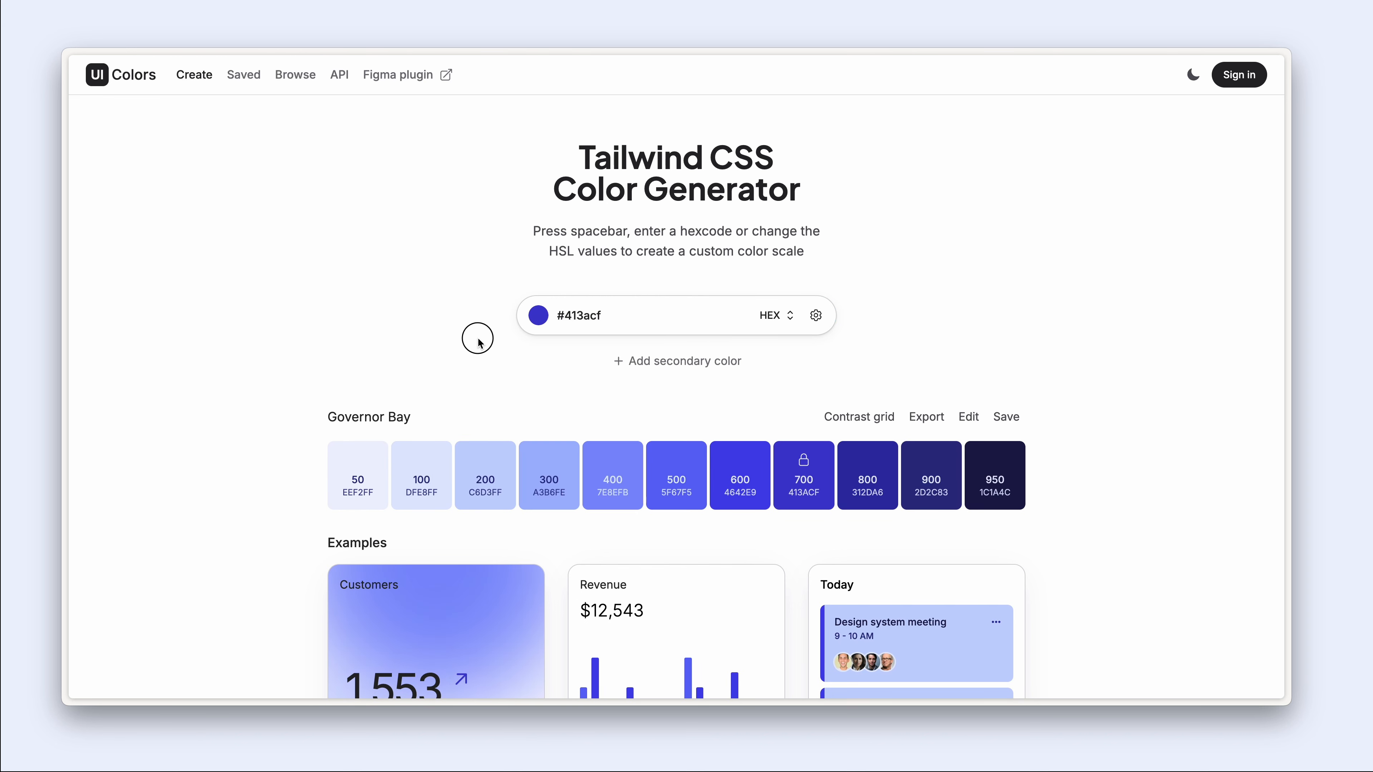
{"action": "scroll", "coordinate": [470, 325], "scroll_direction": "down", "scroll_amount": 2}
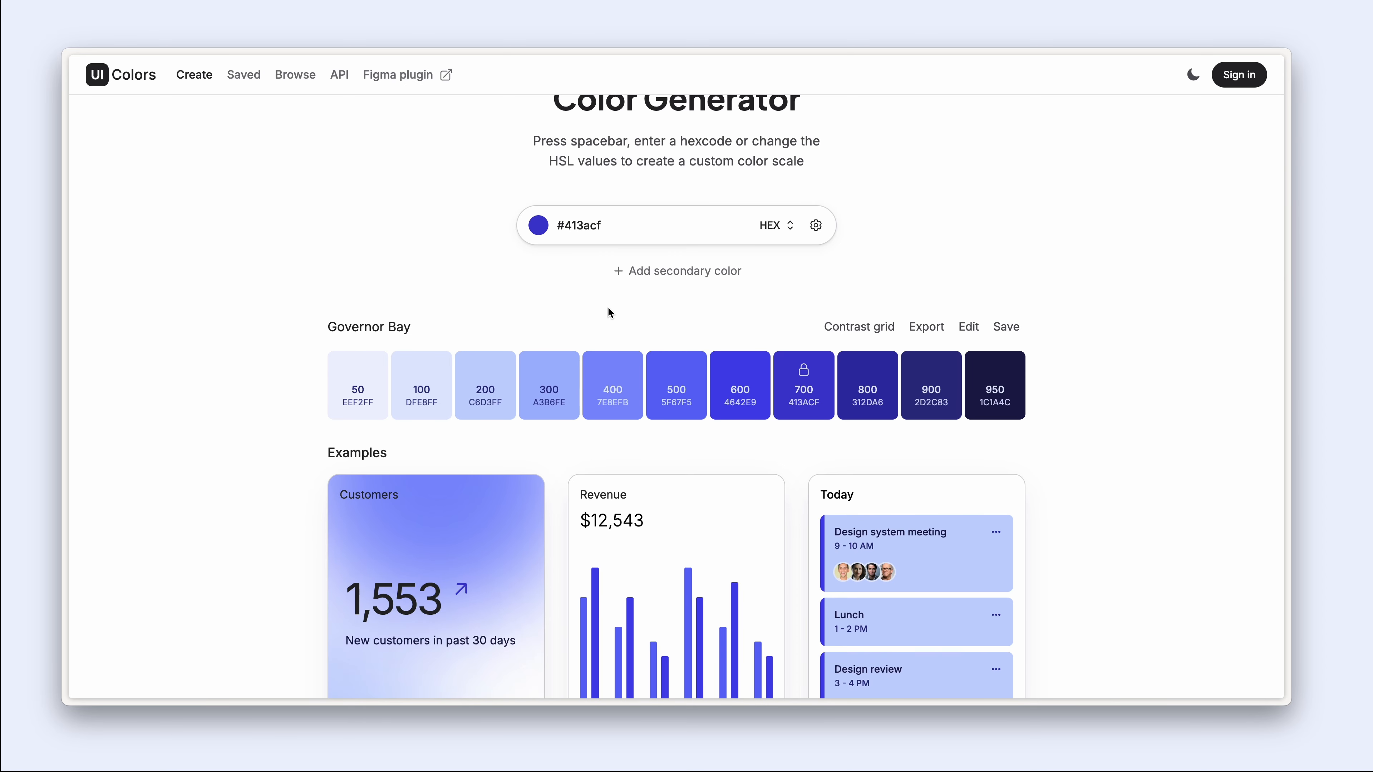
{"action": "scroll", "coordinate": [608, 307], "scroll_direction": "up", "scroll_amount": 2}
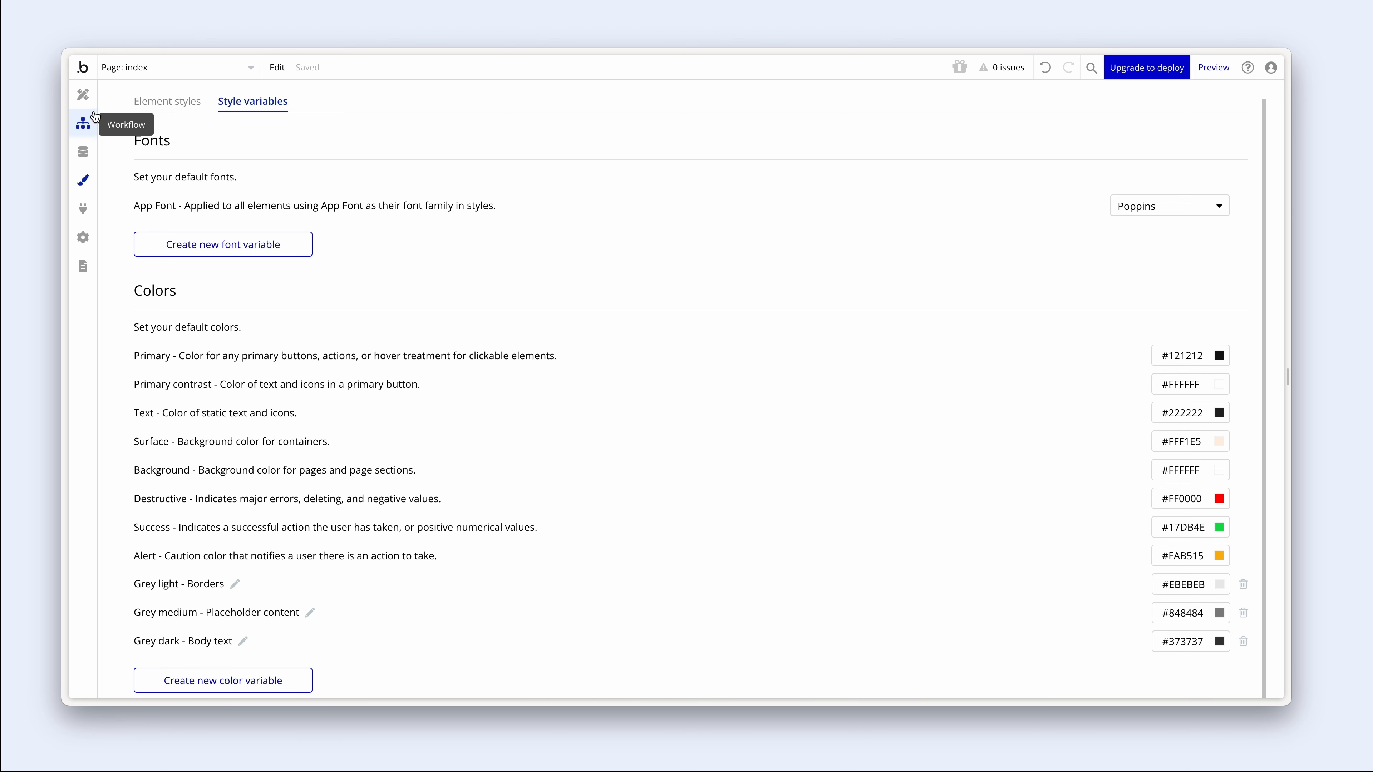
- Switch to Bubble's design view and set the dashboard image's border colour to the Grey light (#EBEBEB) variable
{"action": "left_click", "coordinate": [82, 95]}
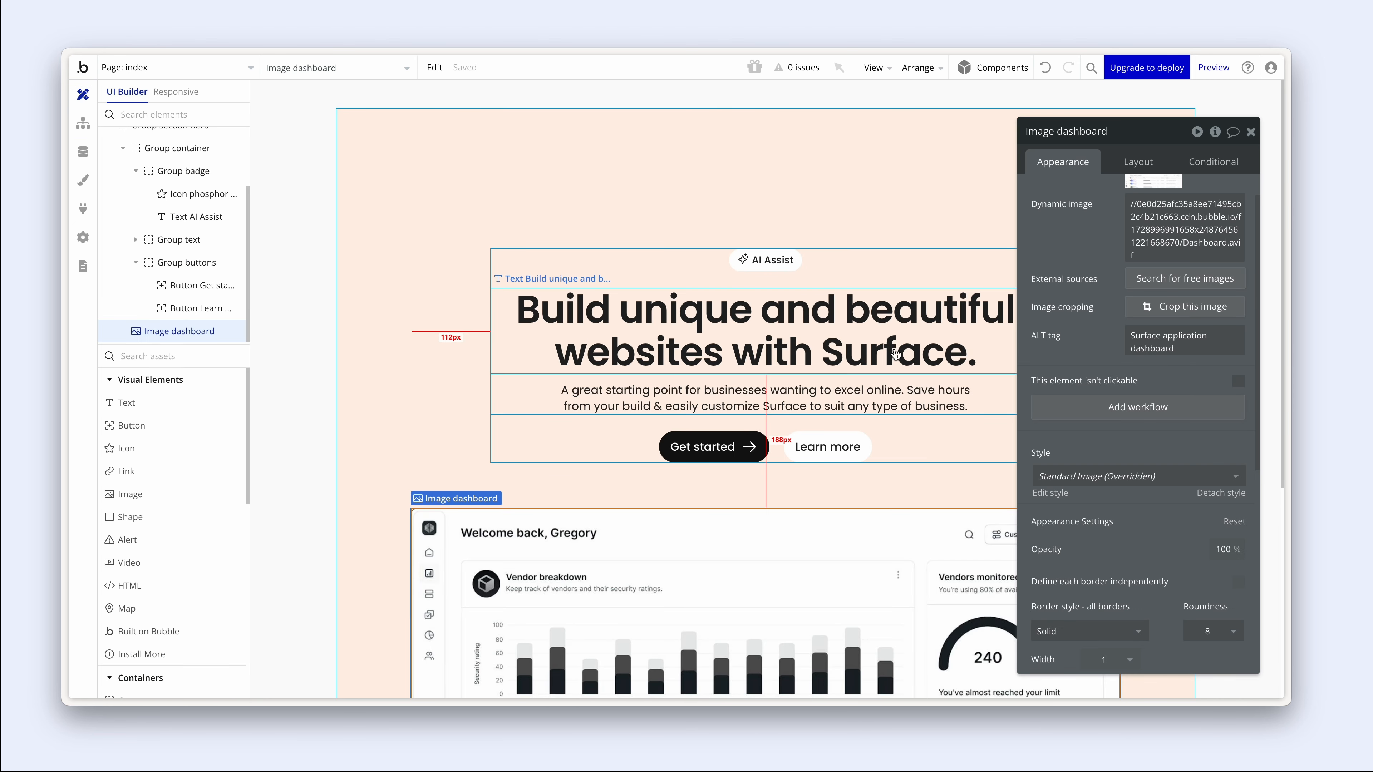
{"action": "left_click", "coordinate": [1152, 163]}
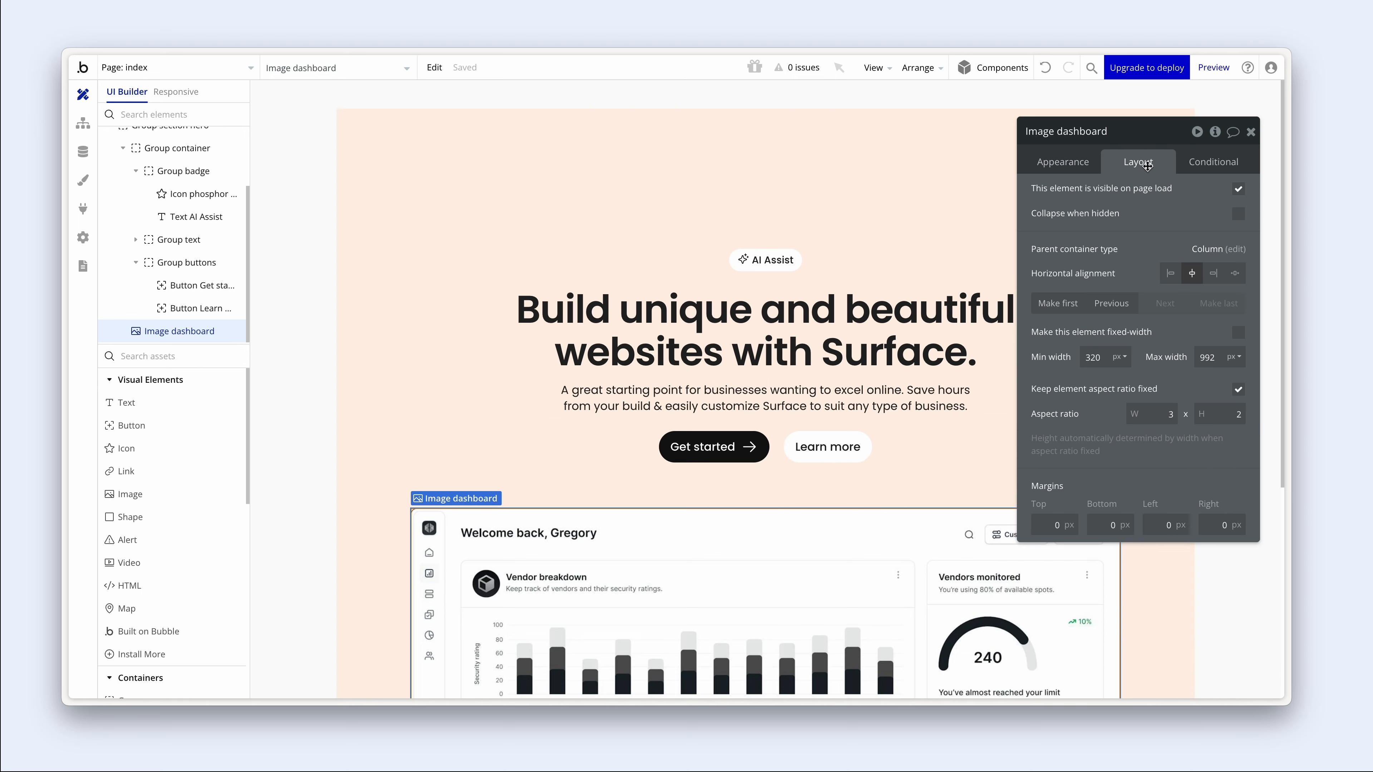
{"action": "left_click", "coordinate": [1069, 163]}
{"action": "scroll", "coordinate": [1076, 232], "scroll_direction": "down", "scroll_amount": 3}
{"action": "scroll", "coordinate": [1076, 233], "scroll_direction": "down", "scroll_amount": 3}
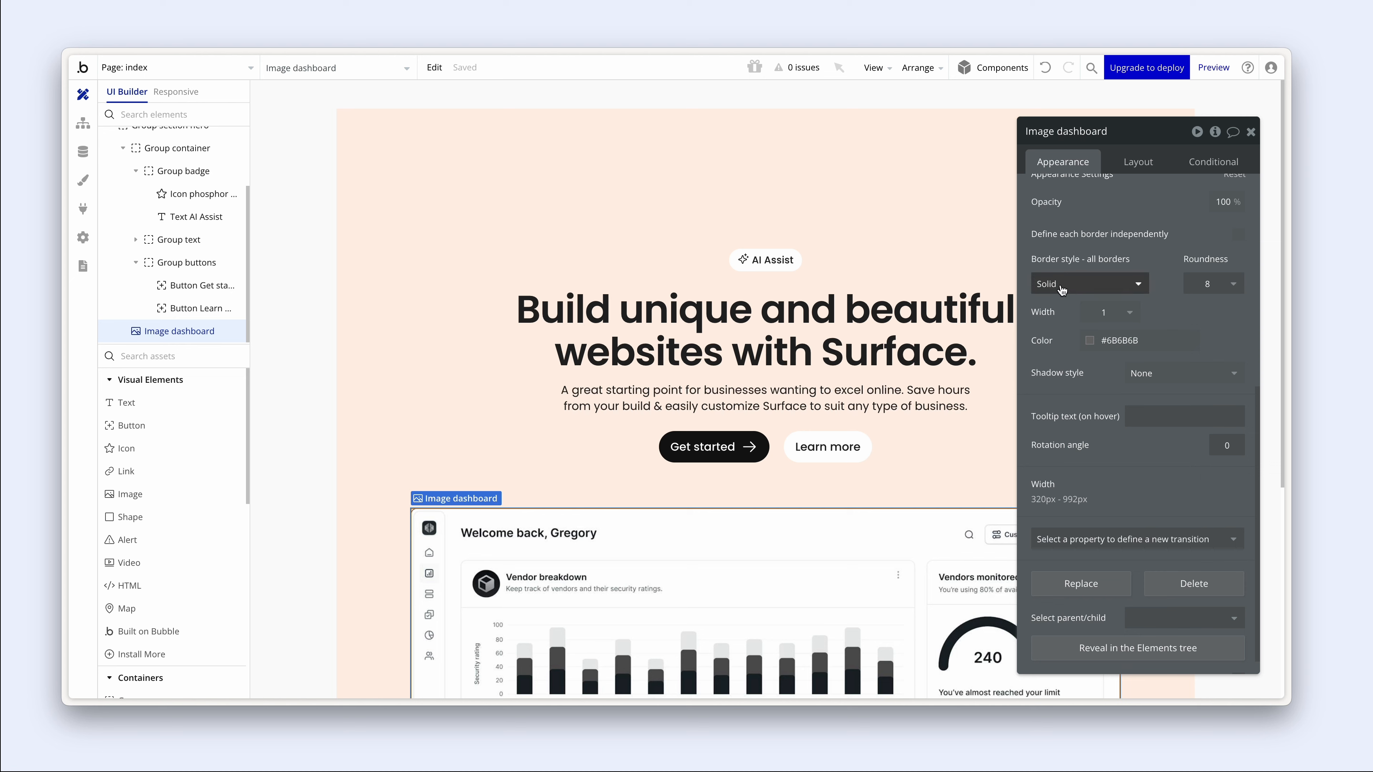
{"action": "left_click", "coordinate": [1090, 342]}
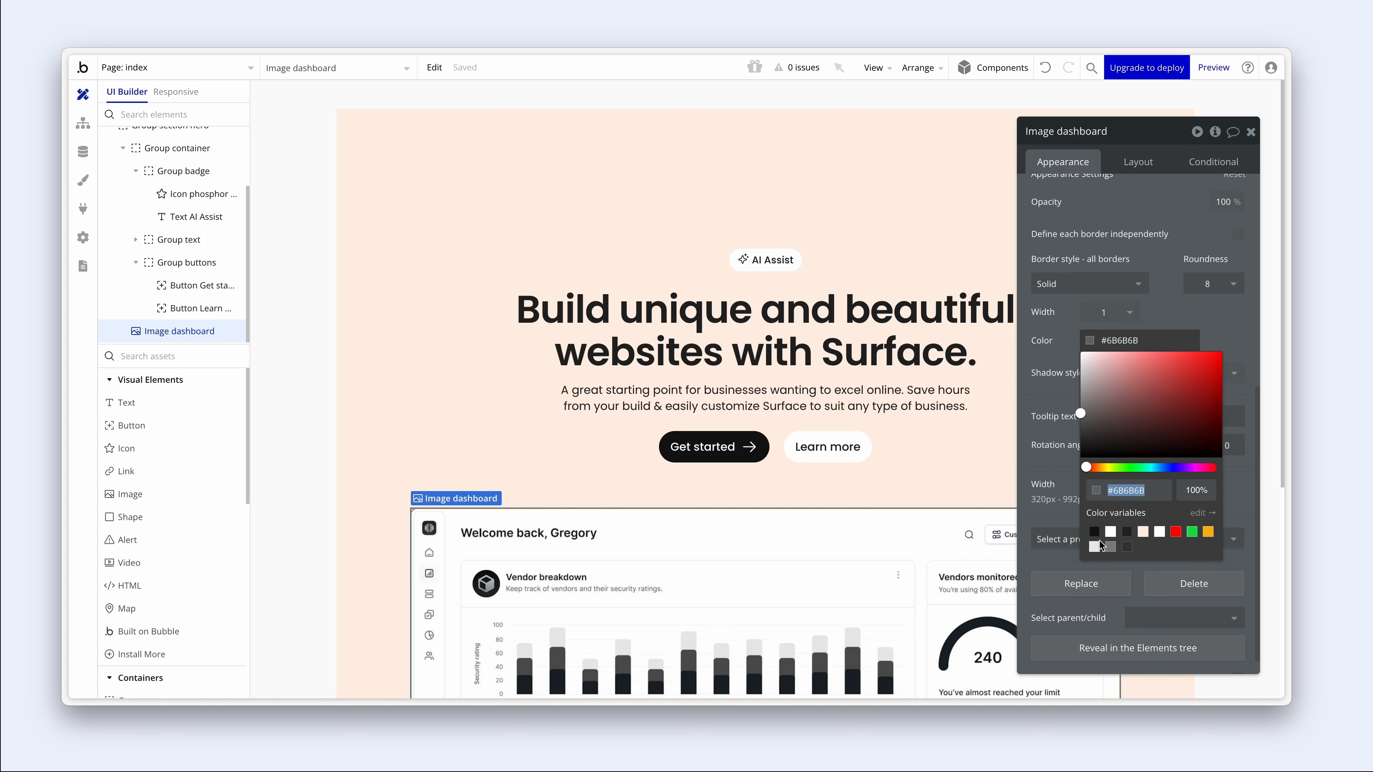
{"action": "left_click", "coordinate": [1094, 548]}
{"action": "left_click", "coordinate": [1048, 351]}
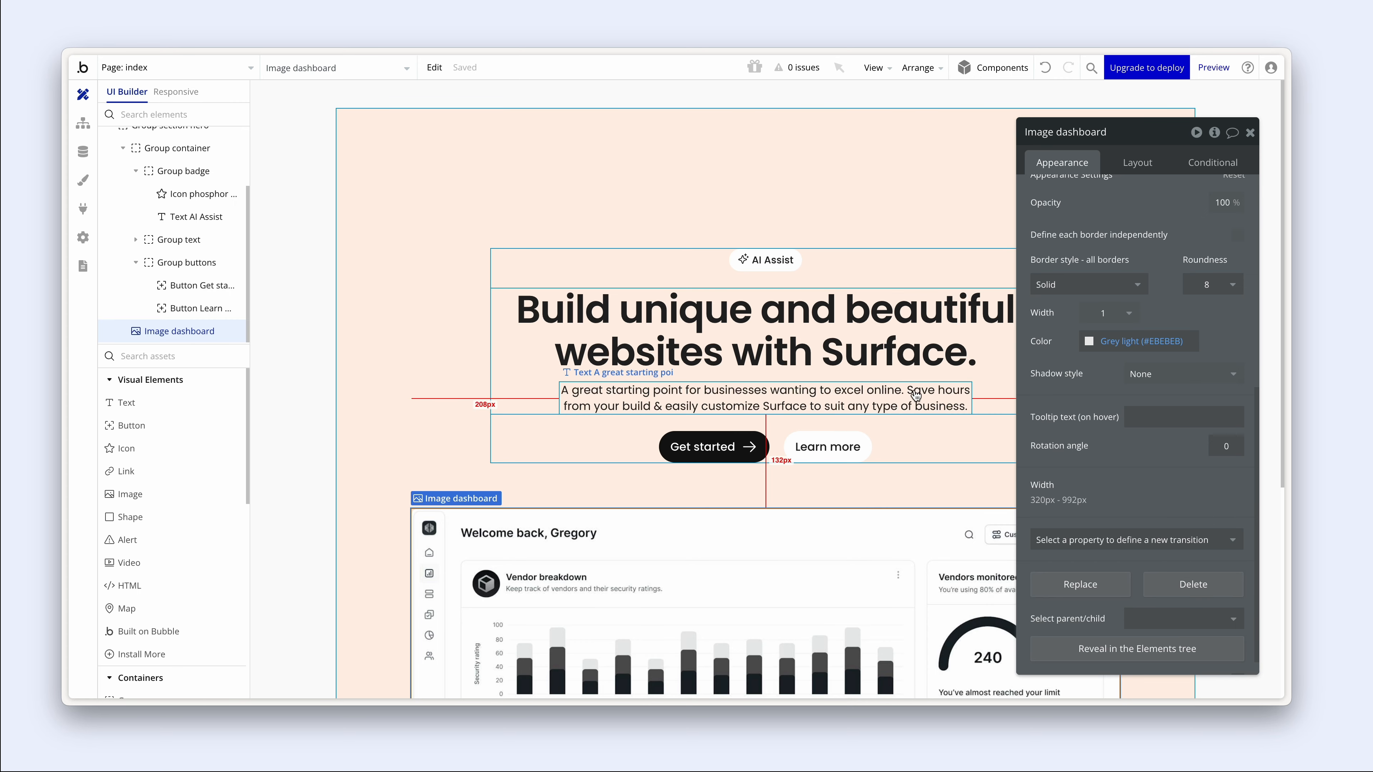
- Give the dashboard image an Outset shadow with horizontal and vertical offsets of 0
{"action": "scroll", "coordinate": [913, 400], "scroll_direction": "down", "scroll_amount": 4}
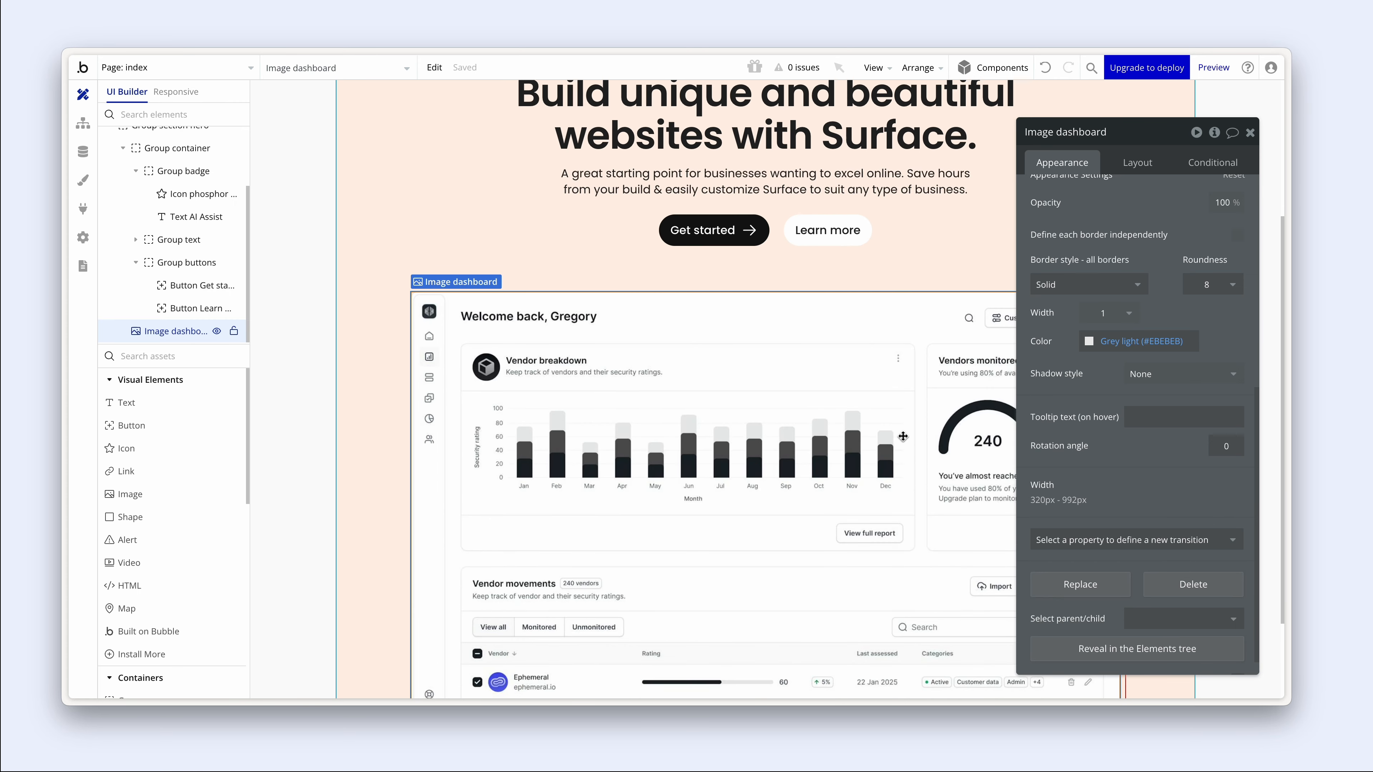
{"action": "left_click", "coordinate": [1154, 377]}
{"action": "left_click", "coordinate": [1170, 444]}
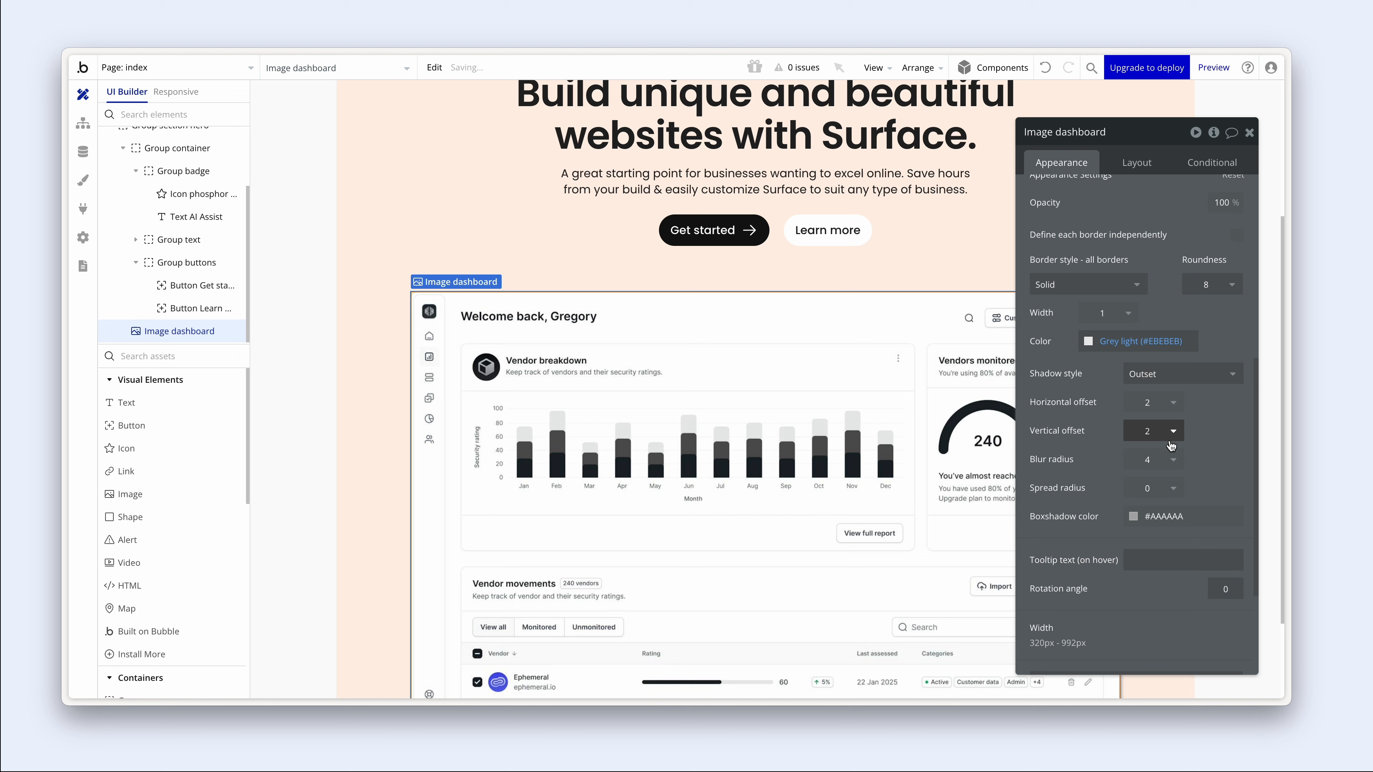
{"action": "left_click", "coordinate": [1167, 406]}
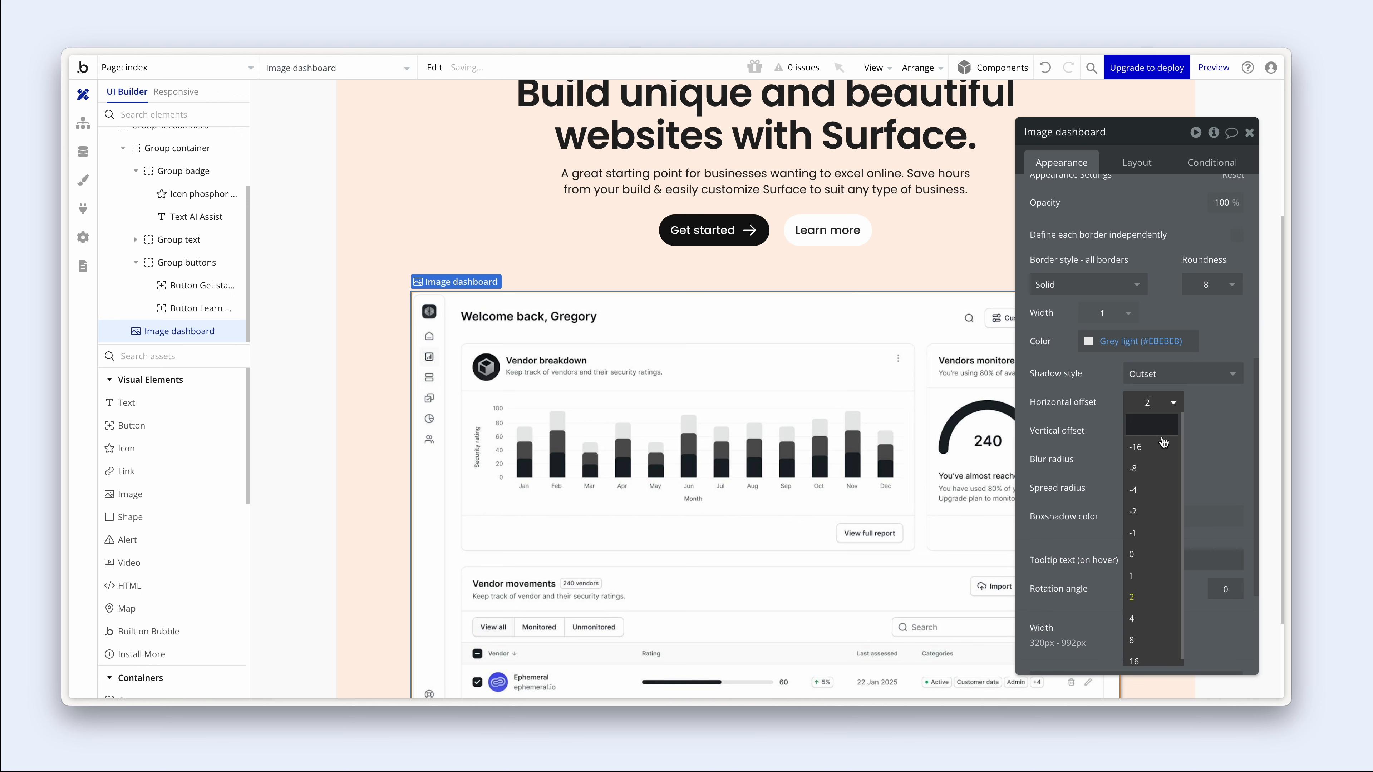
{"action": "left_click", "coordinate": [1156, 559]}
{"action": "left_click", "coordinate": [1154, 432]}
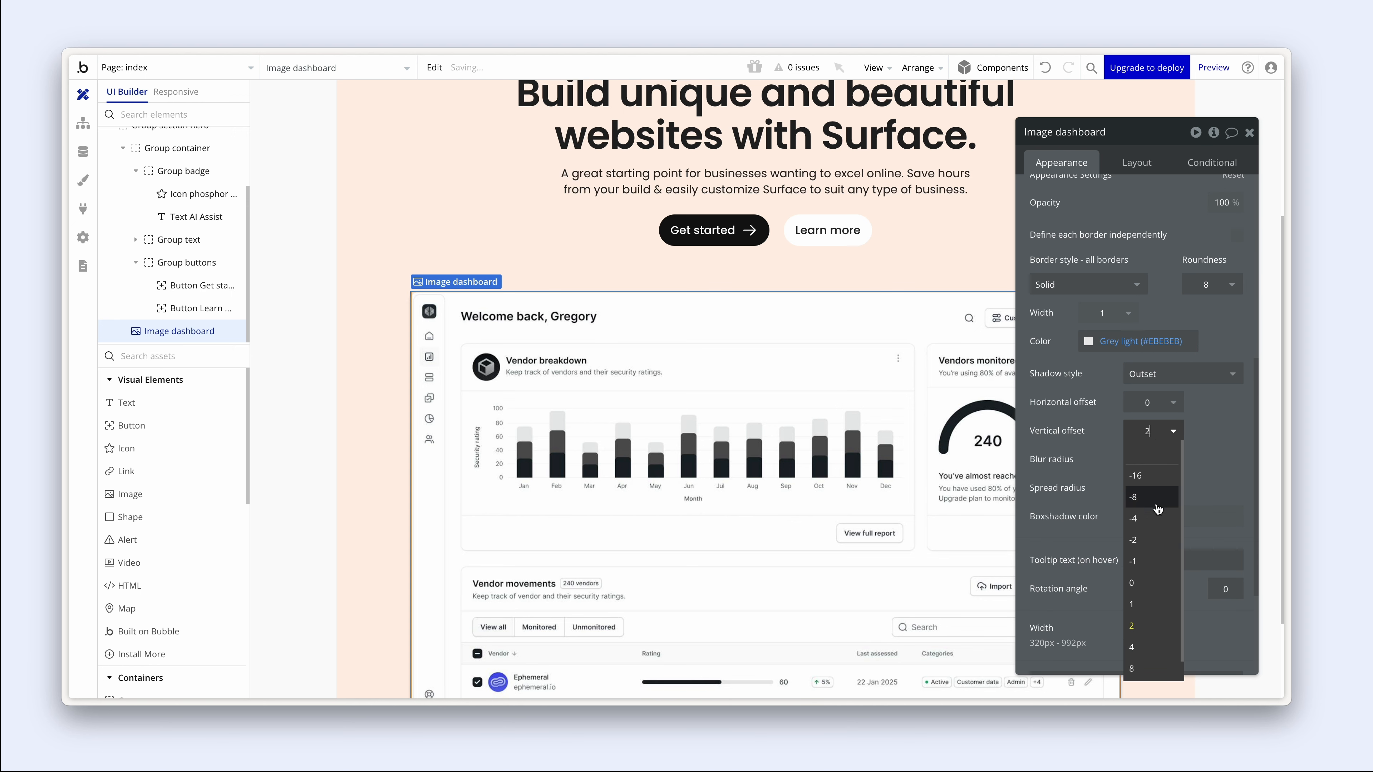
{"action": "left_click", "coordinate": [1152, 585]}
- Set the dashboard image shadow's blur radius to 0 and spread radius to 8
{"action": "left_click", "coordinate": [1156, 459]}
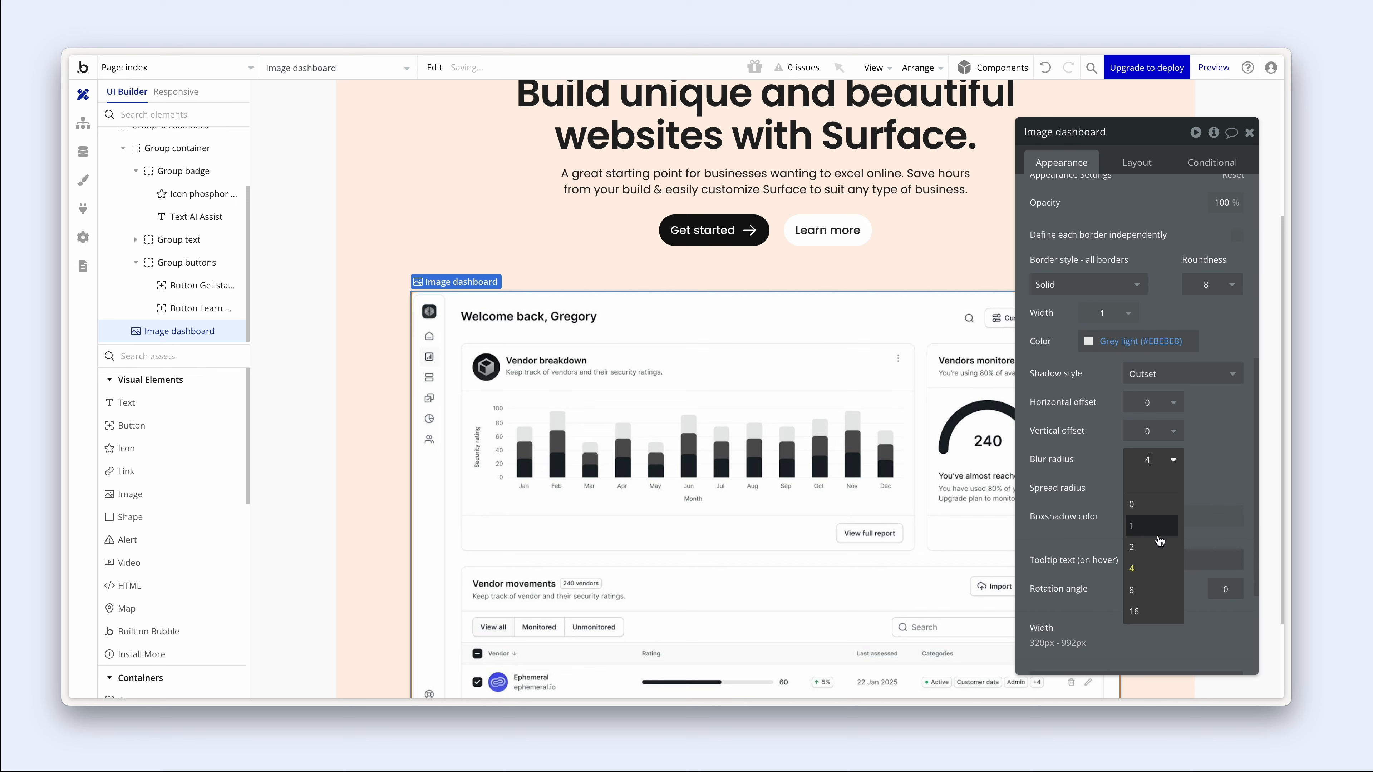
{"action": "left_click", "coordinate": [1161, 501]}
{"action": "left_click", "coordinate": [1162, 497]}
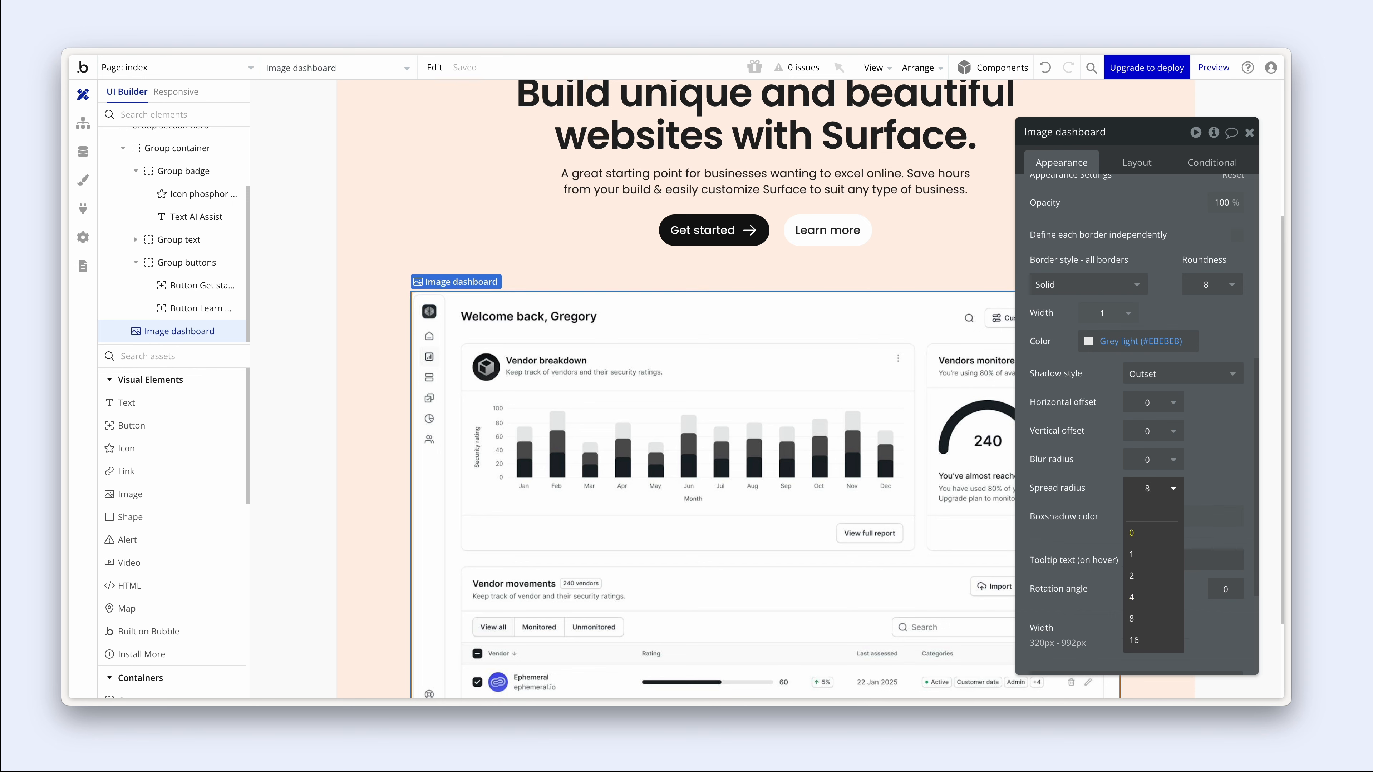
{"action": "left_click", "coordinate": [1132, 618]}
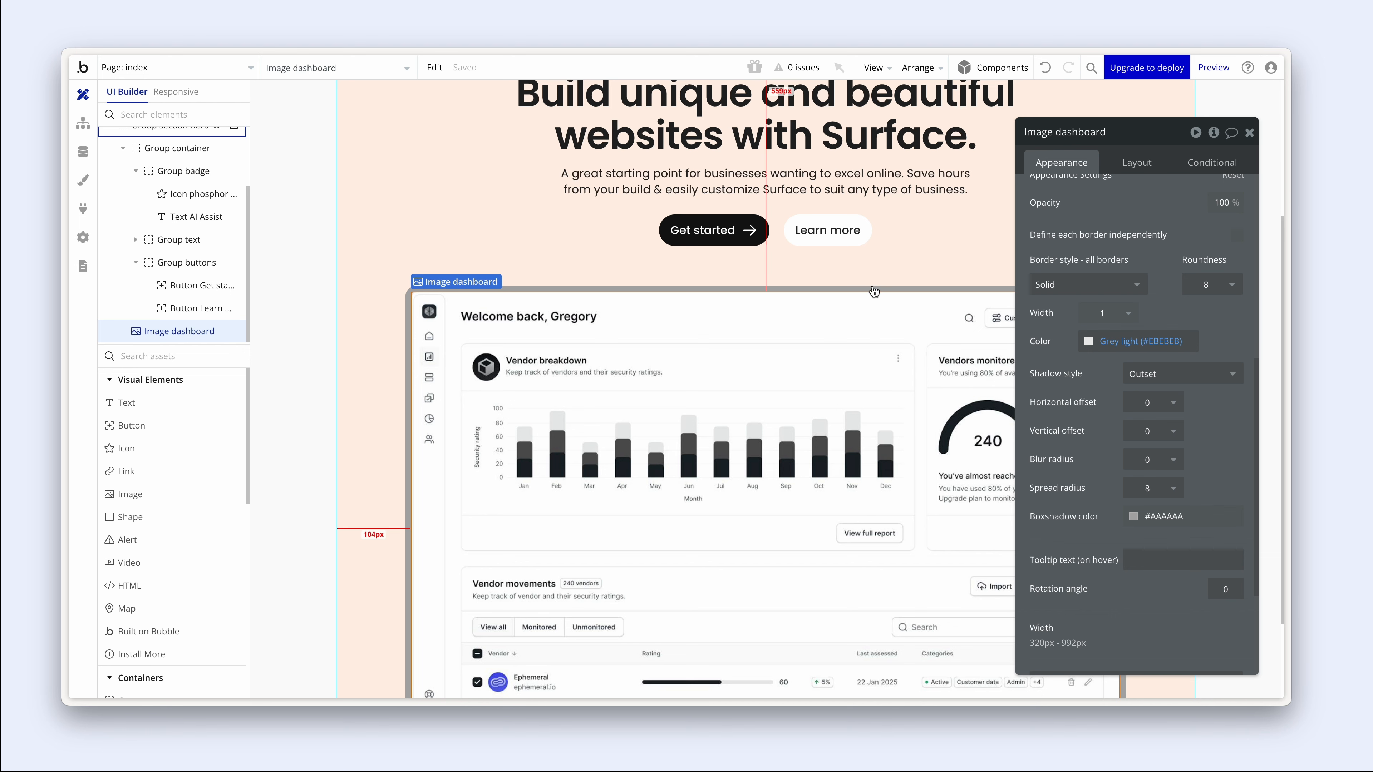
- Set the dashboard image's shadow colour to the Primary contrast variable at 50% opacity
{"action": "scroll", "coordinate": [1101, 498], "scroll_direction": "down", "scroll_amount": 3}
{"action": "scroll", "coordinate": [1100, 498], "scroll_direction": "down", "scroll_amount": 1}
{"action": "left_click", "coordinate": [1135, 351]}
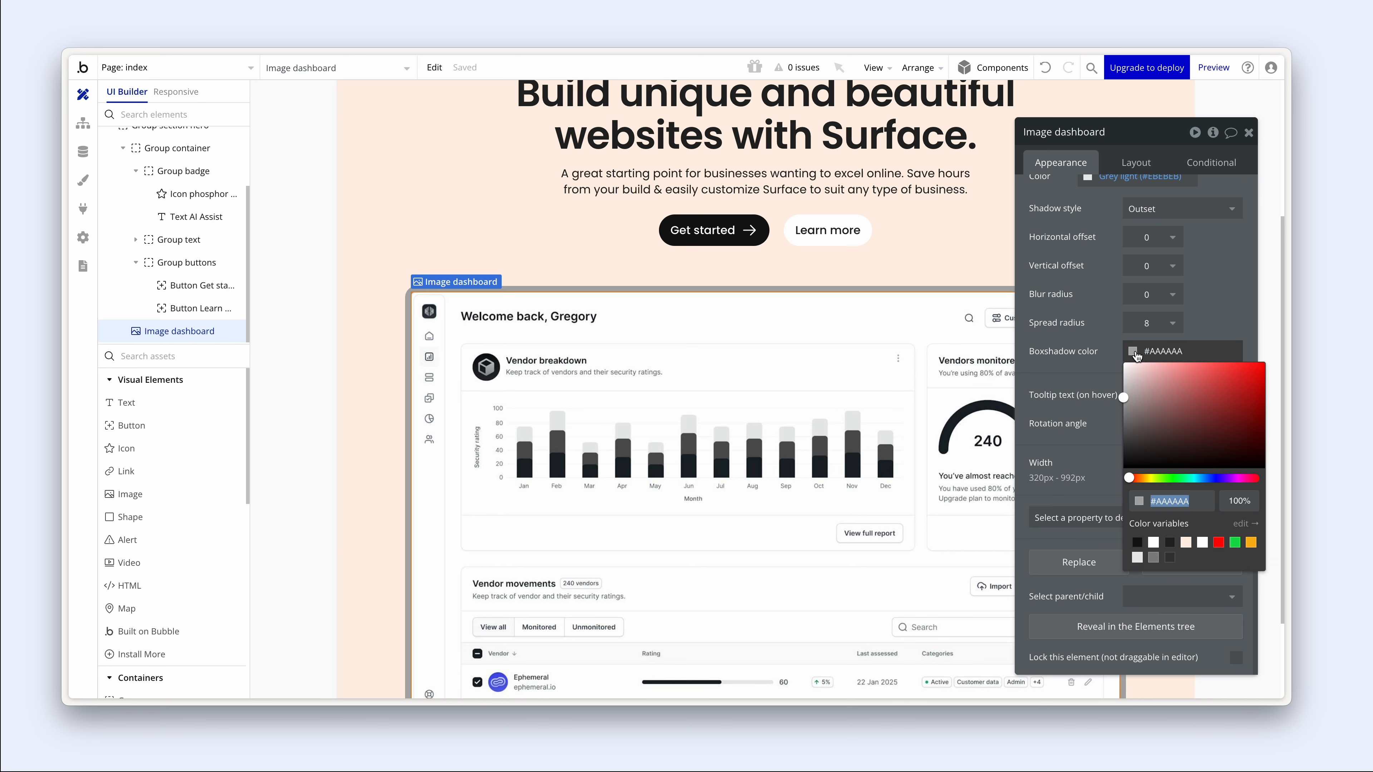
{"action": "left_click", "coordinate": [1153, 543]}
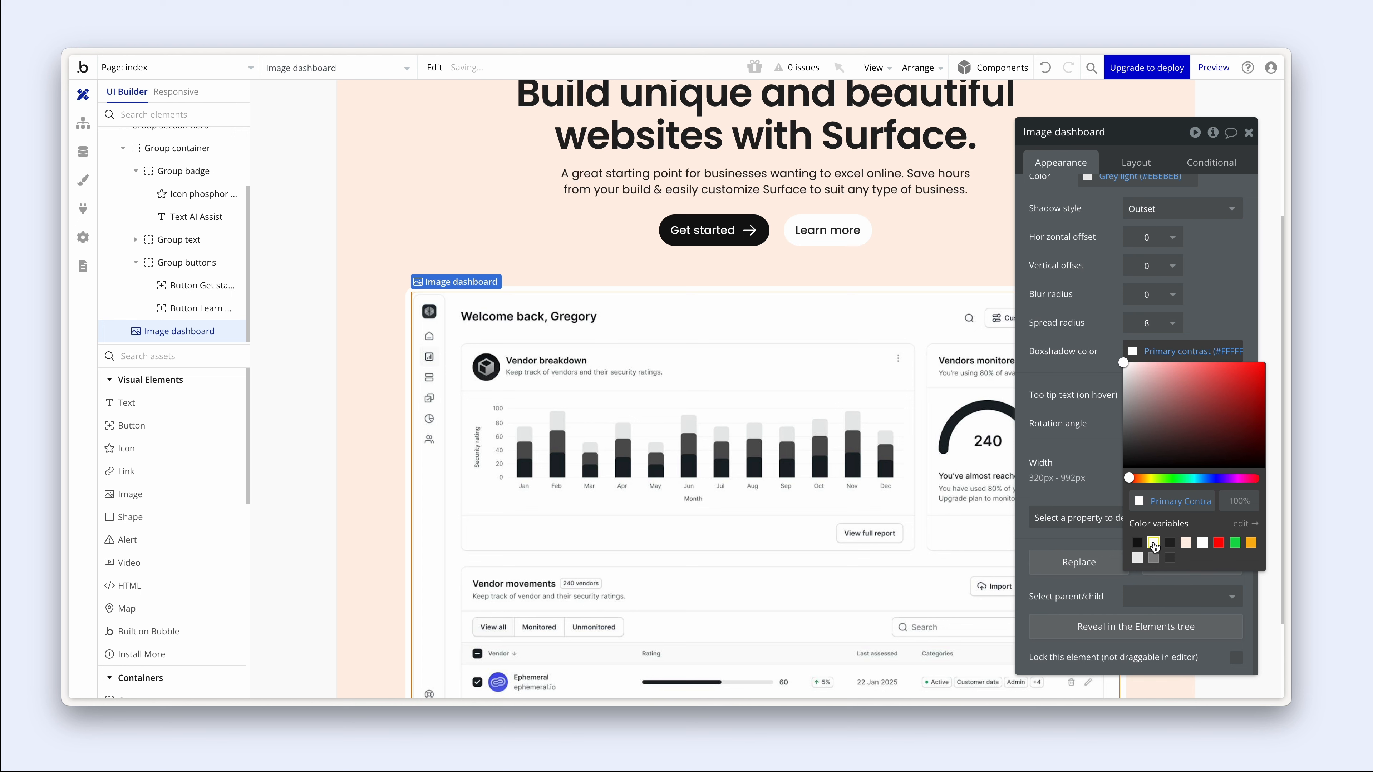
{"action": "left_click", "coordinate": [1239, 500]}
{"action": "type", "text": "50"}
{"action": "key", "text": "Return"}
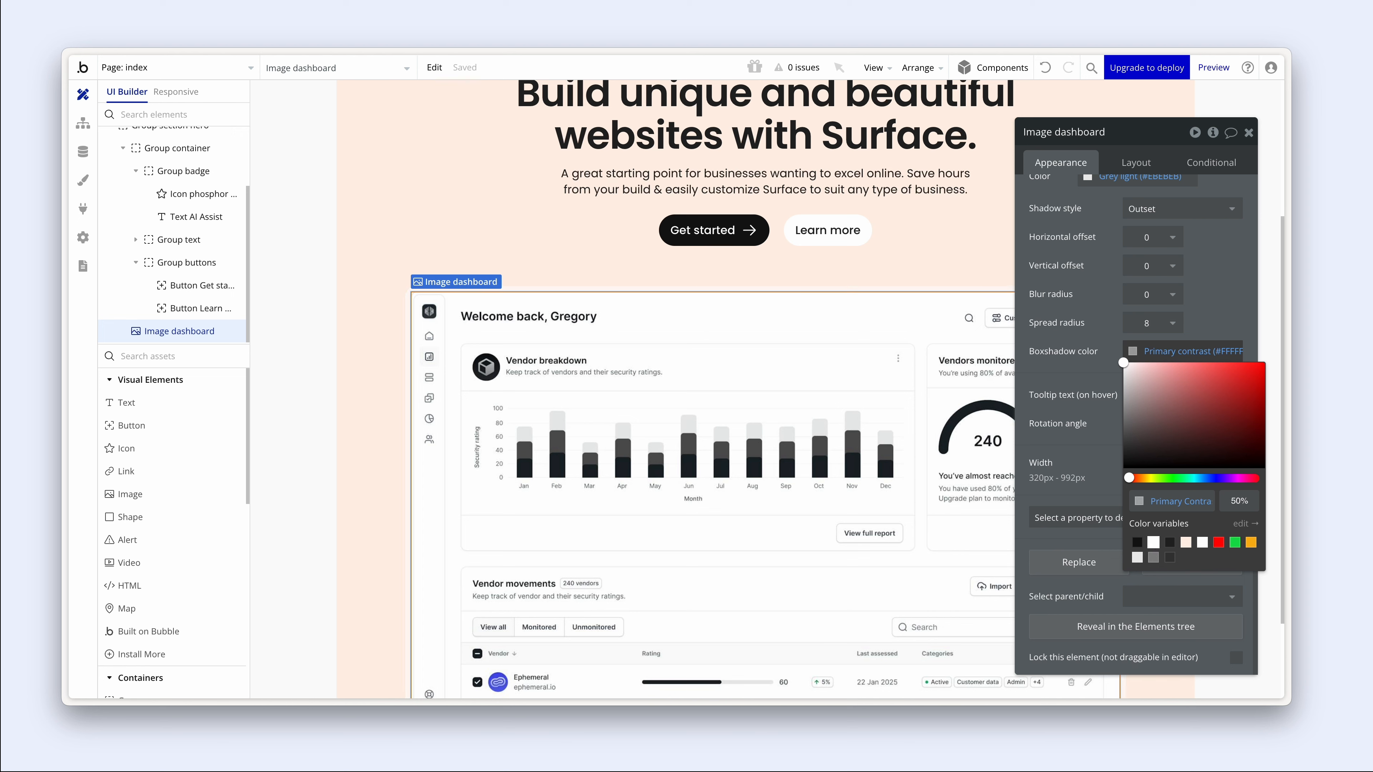
{"action": "left_click", "coordinate": [1080, 417]}
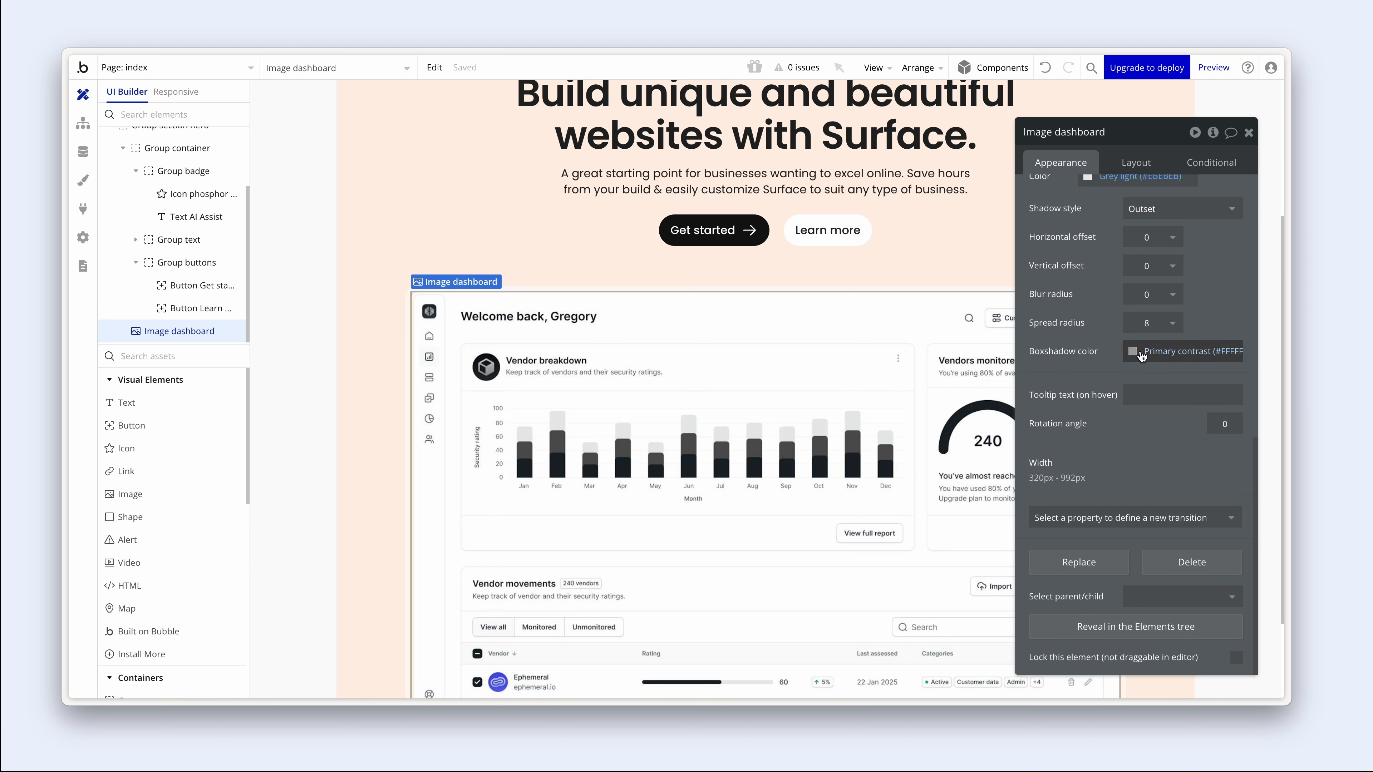
- Switch to the Surface page preview, reload it and examine the dashboard image's border and shadow within the hero section
{"action": "left_click", "coordinate": [933, 263]}
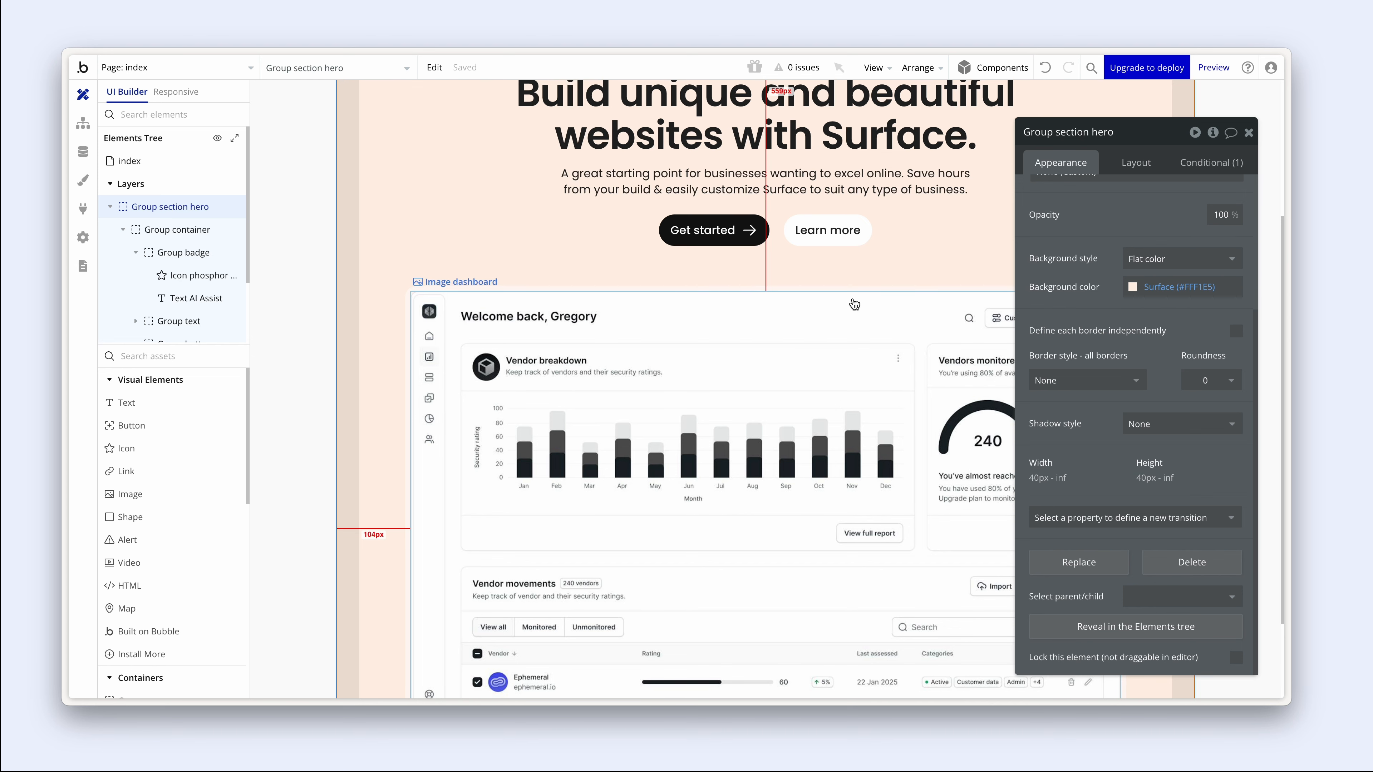
{"action": "scroll", "coordinate": [852, 283], "scroll_direction": "up", "scroll_amount": 1}
{"action": "scroll", "coordinate": [852, 282], "scroll_direction": "up", "scroll_amount": 1}
{"action": "key", "text": "alt+Tab"}
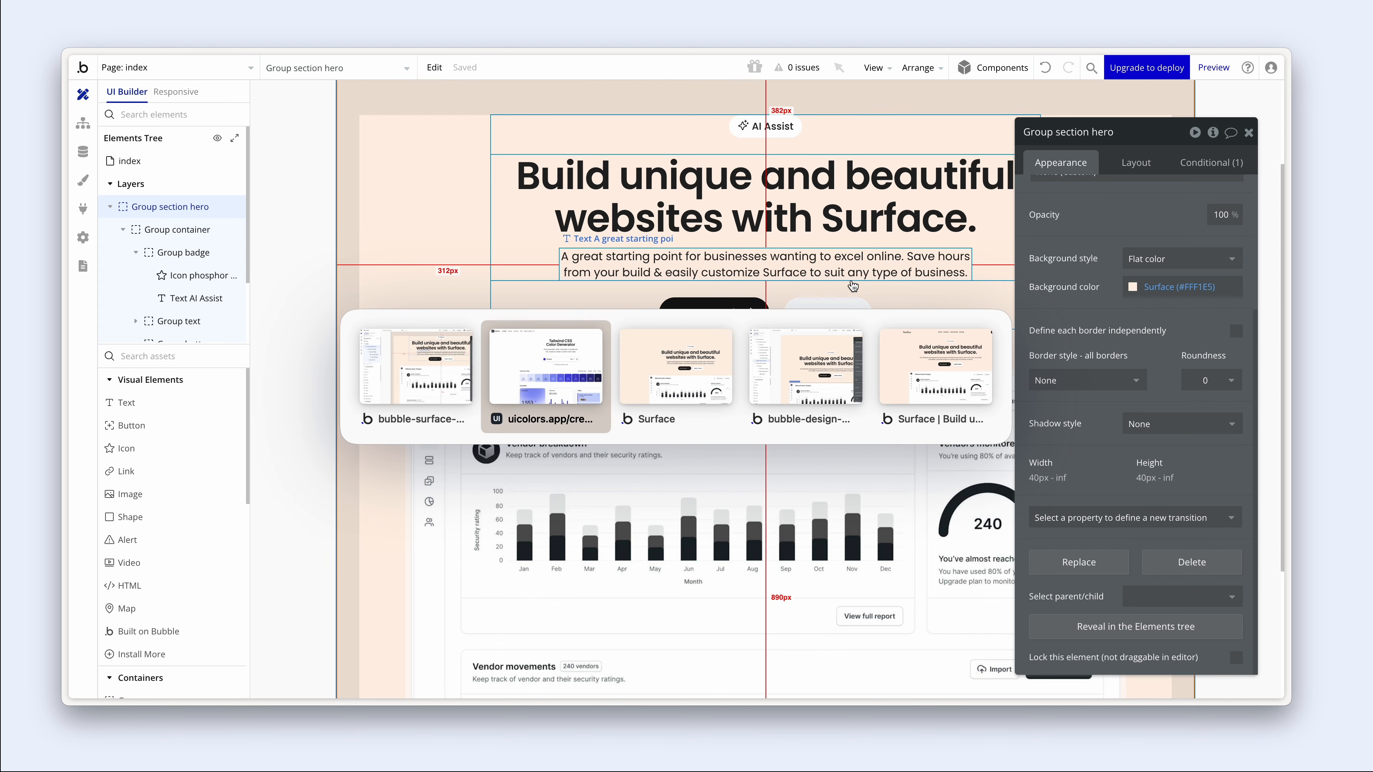
{"action": "key", "text": "alt+Tab"}
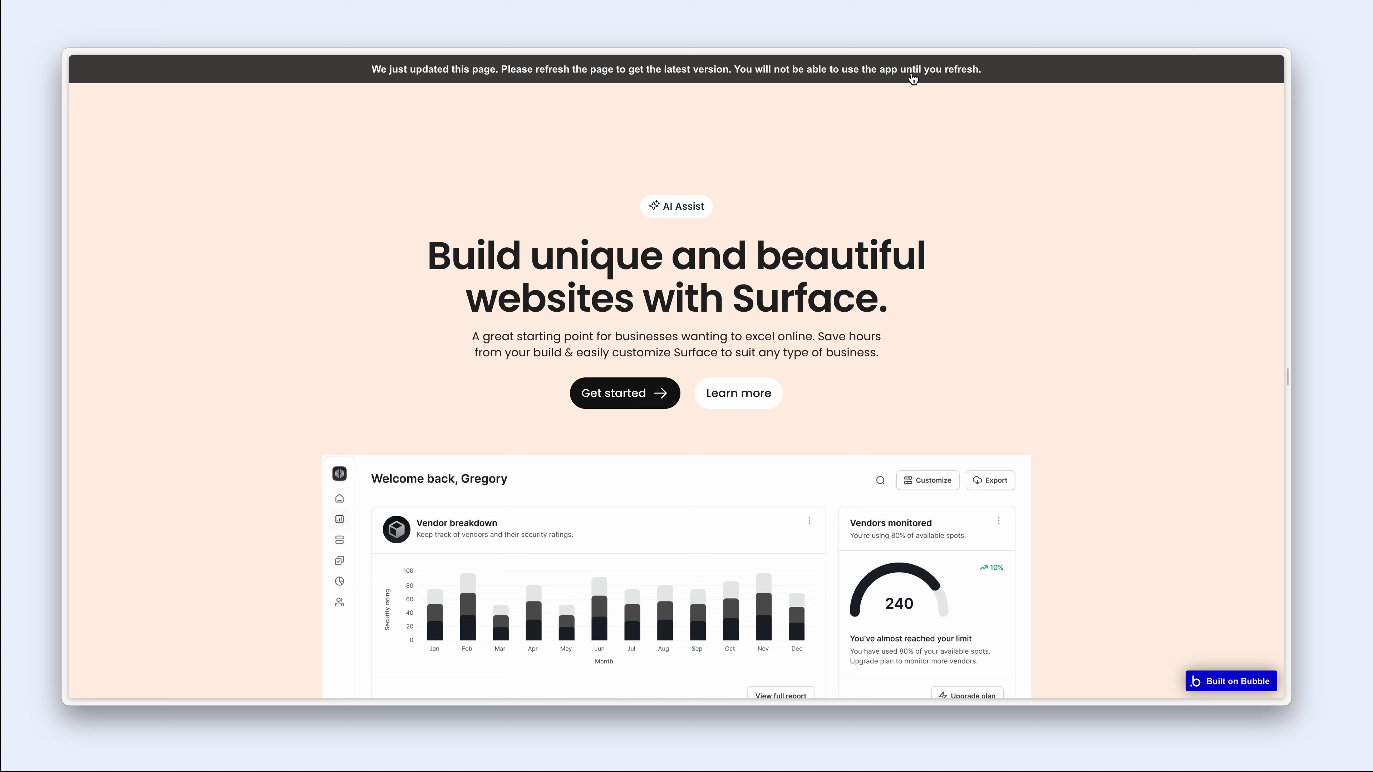
{"action": "scroll", "coordinate": [1008, 310], "scroll_direction": "down", "scroll_amount": 3}
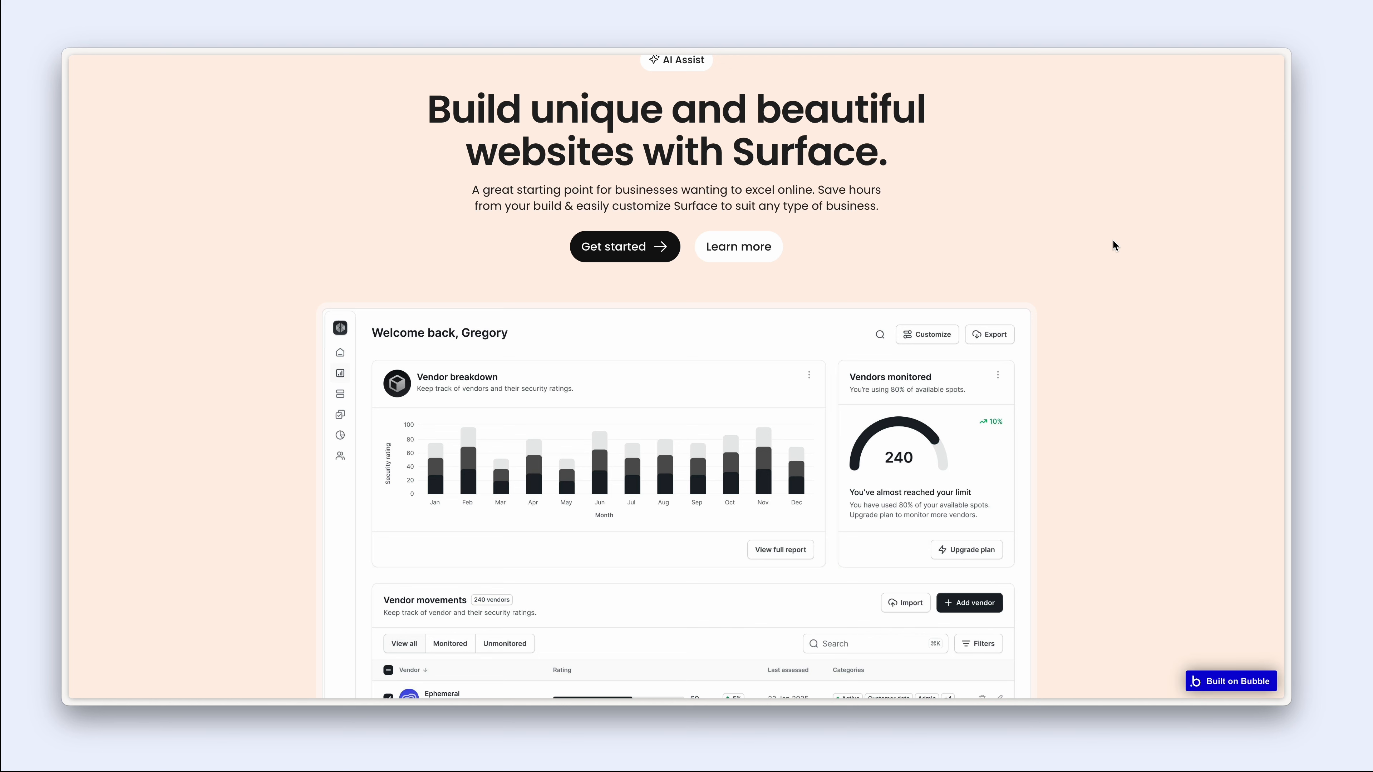
{"action": "scroll", "coordinate": [1112, 239], "scroll_direction": "up", "scroll_amount": 1}
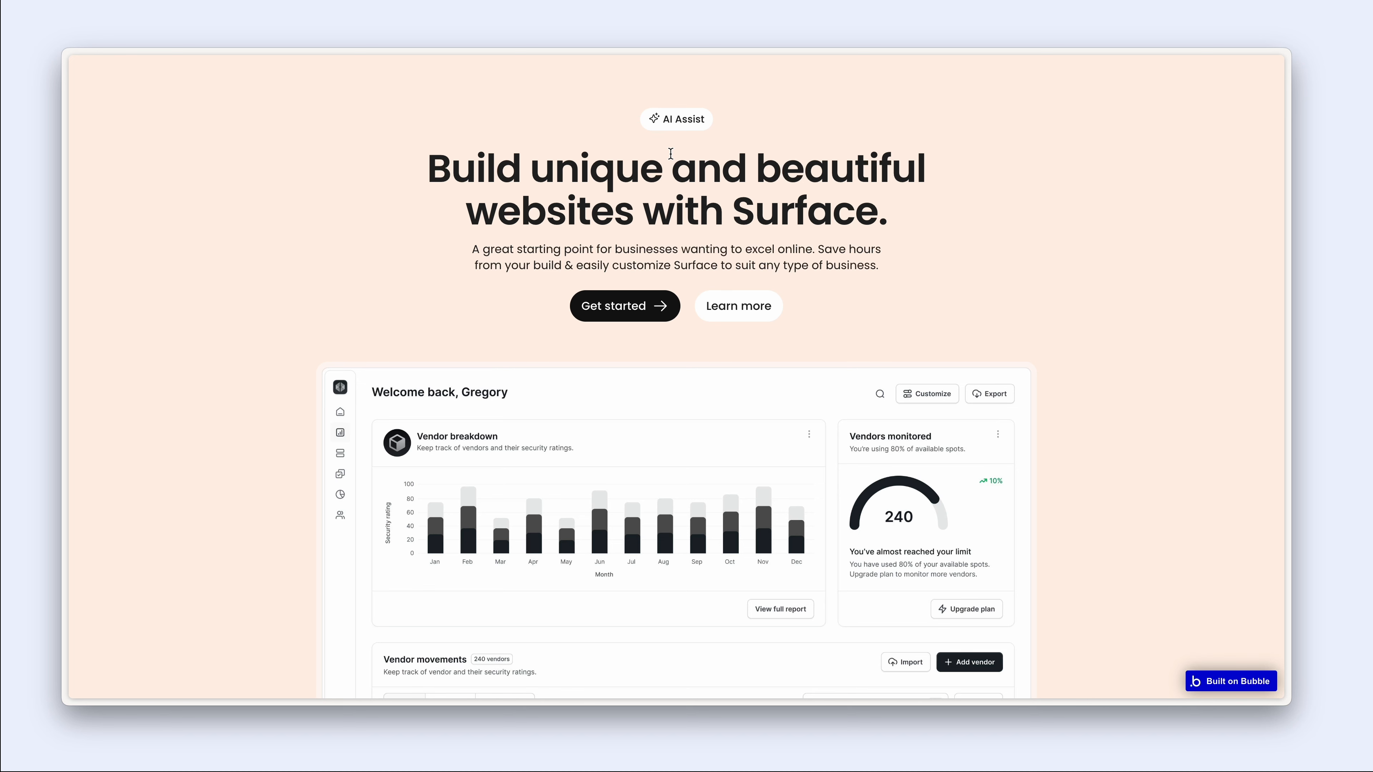
{"action": "scroll", "coordinate": [1012, 302], "scroll_direction": "down", "scroll_amount": 4}
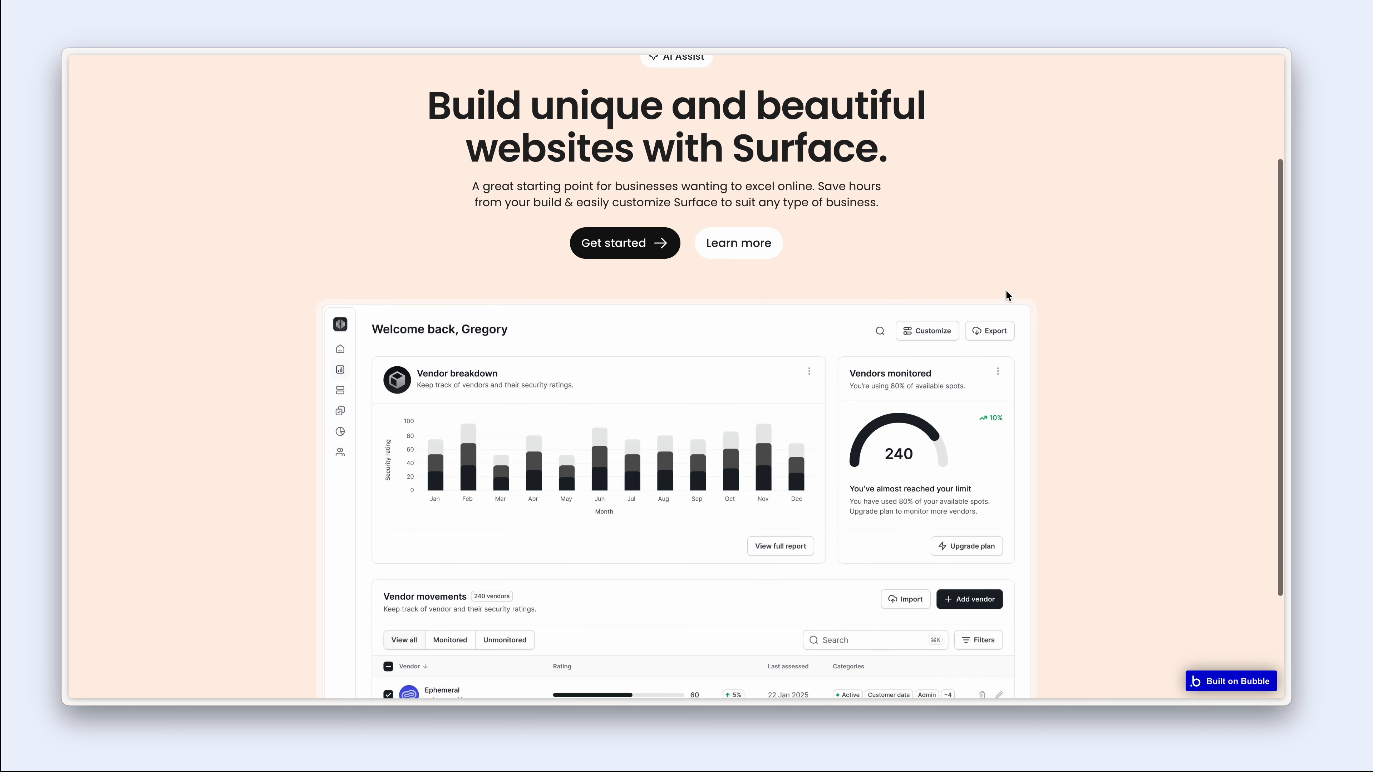
{"action": "scroll", "coordinate": [1000, 292], "scroll_direction": "up", "scroll_amount": 3}
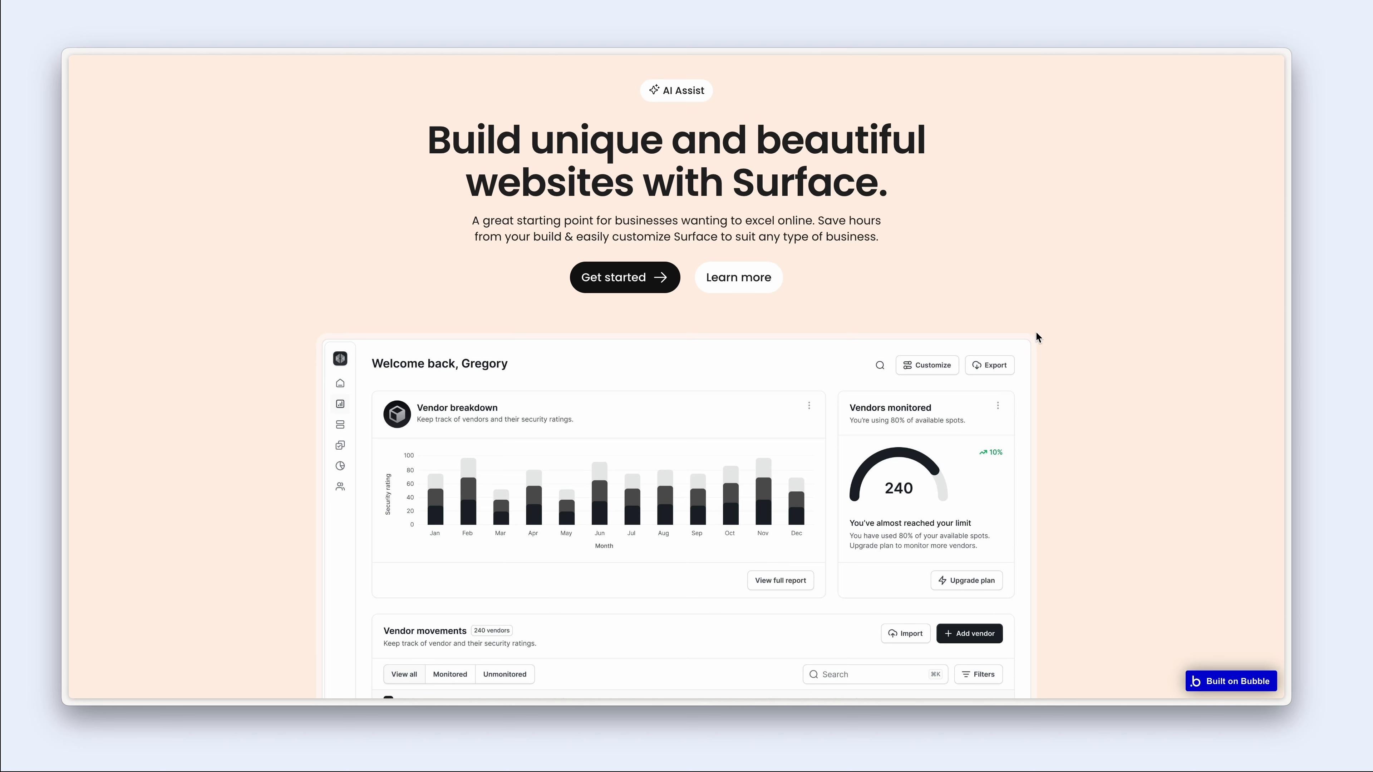
{"action": "scroll", "coordinate": [1051, 304], "scroll_direction": "up", "scroll_amount": 2}
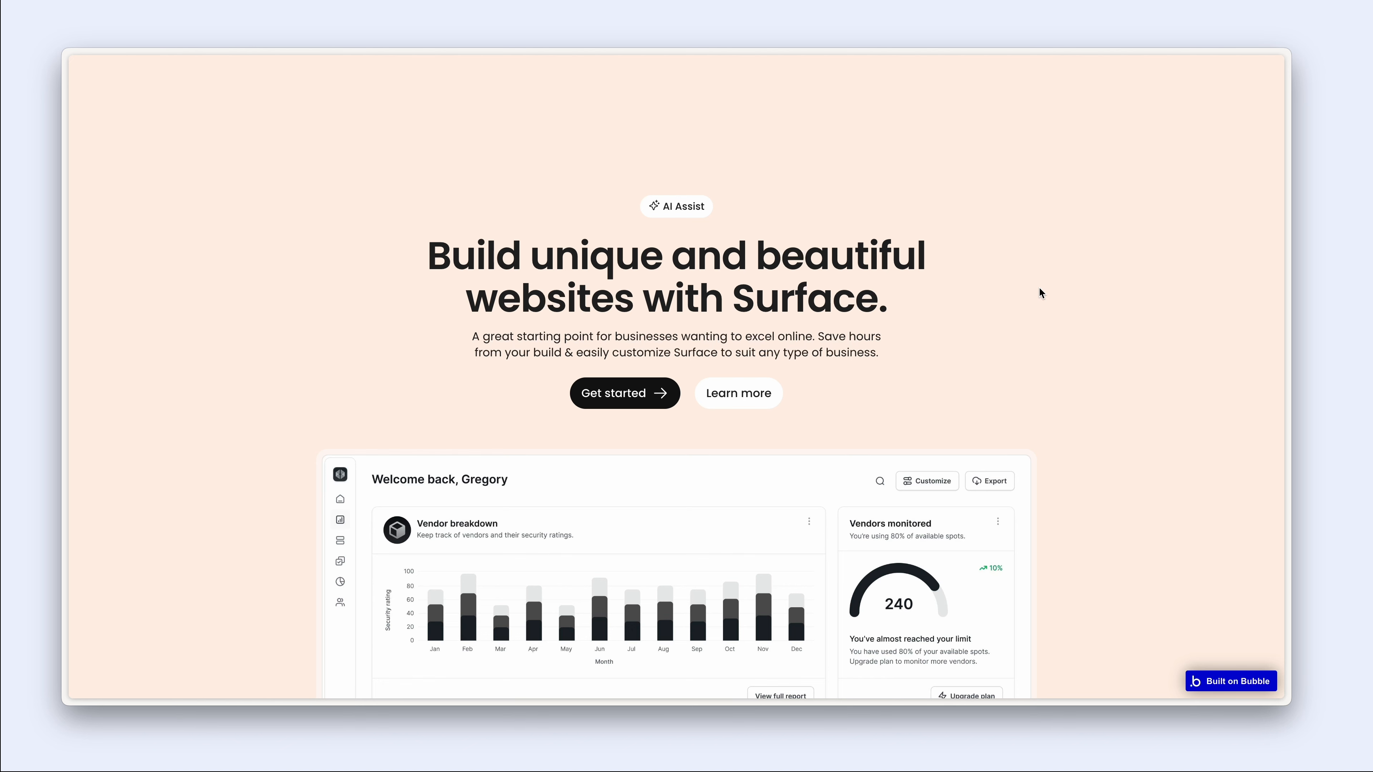
- Switch to the finished Surface reference page and examine the company logos section below the hero
{"action": "key", "text": "ctrl+Tab"}
{"action": "key", "text": "ctrl+Tab"}
{"action": "key", "text": "ctrl+Tab"}
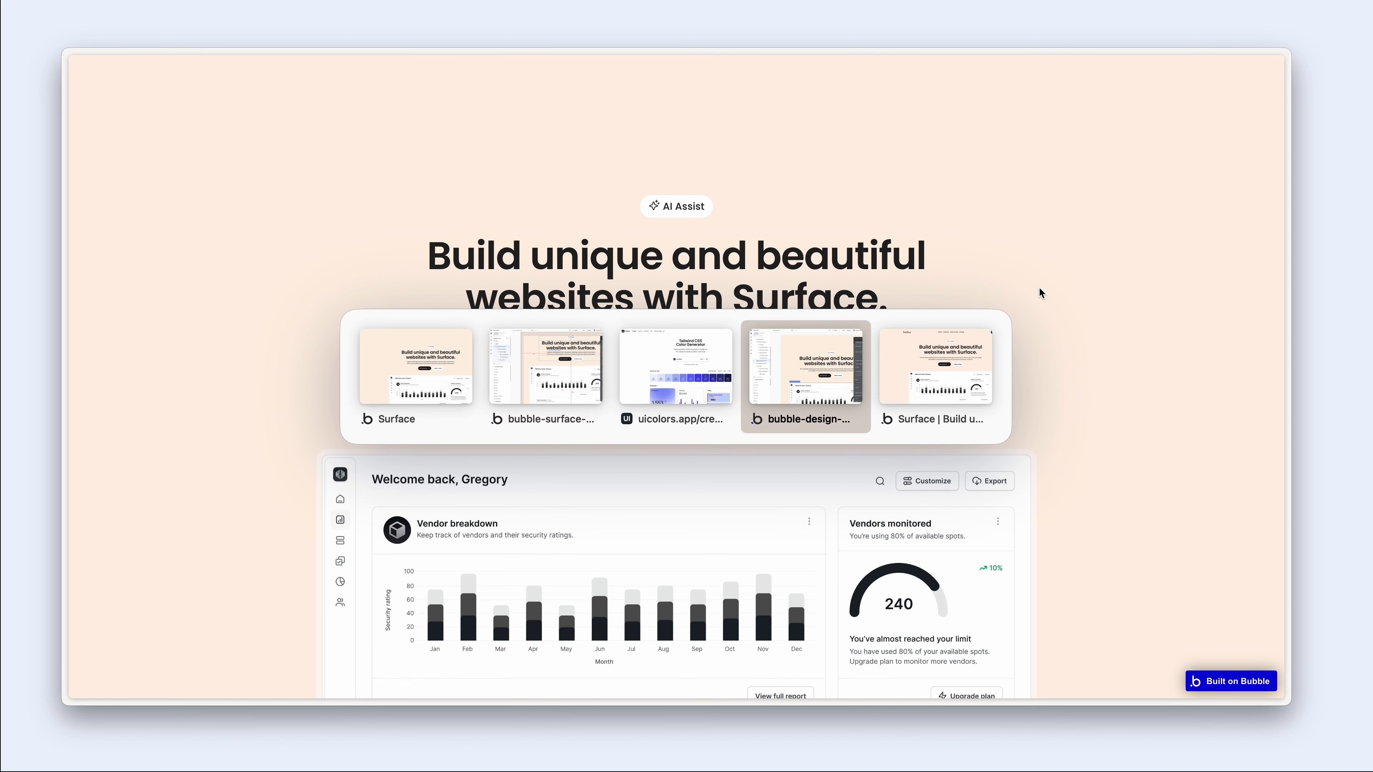
{"action": "key", "text": "ctrl+Tab"}
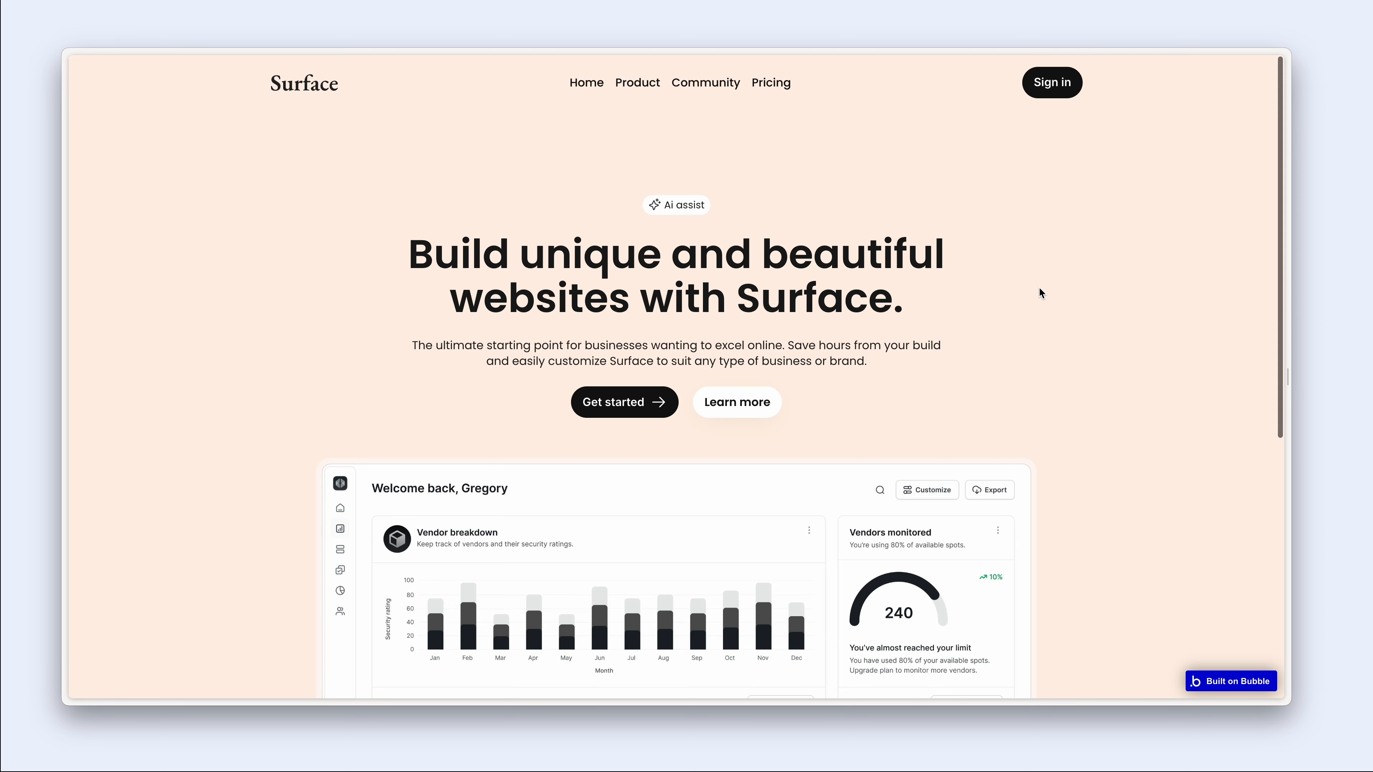
{"action": "scroll", "coordinate": [1039, 288], "scroll_direction": "down", "scroll_amount": 7}
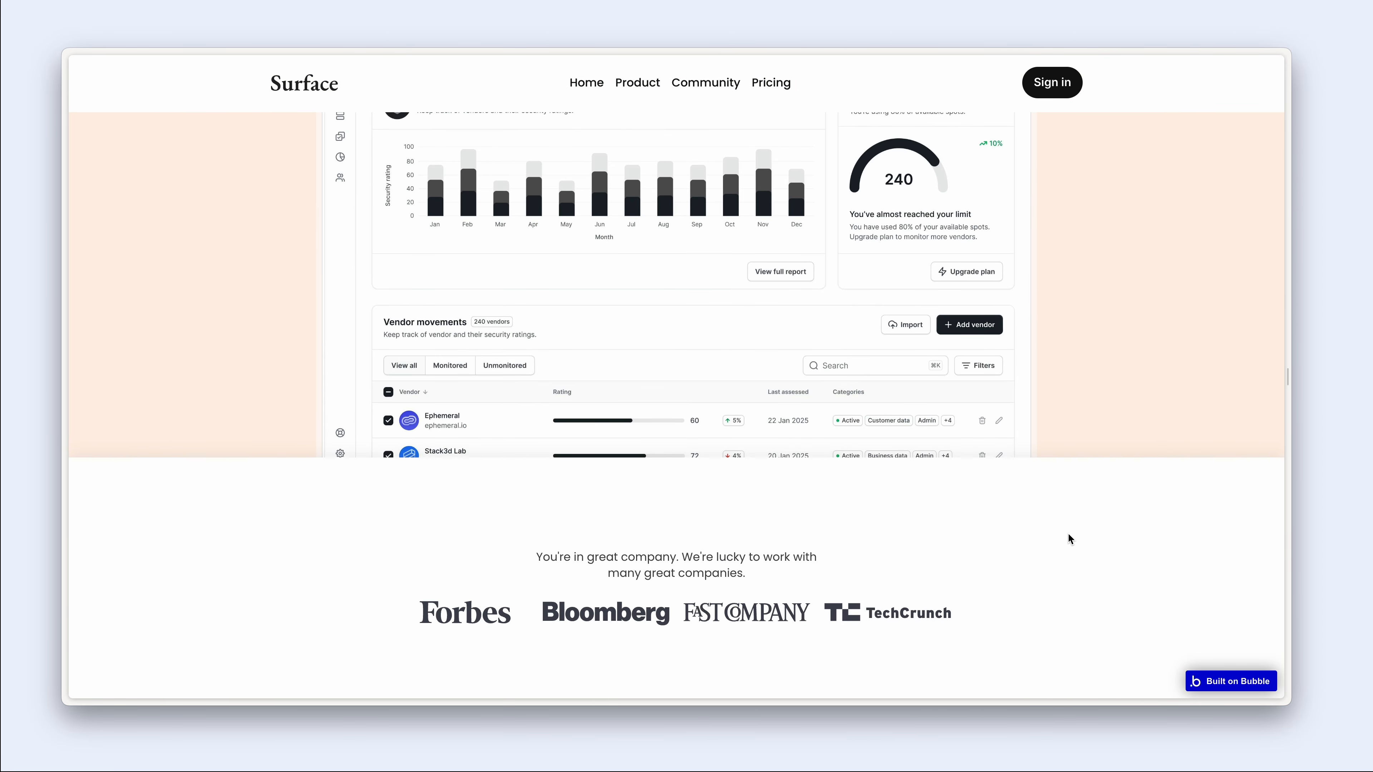
{"action": "scroll", "coordinate": [926, 372], "scroll_direction": "up", "scroll_amount": 2}
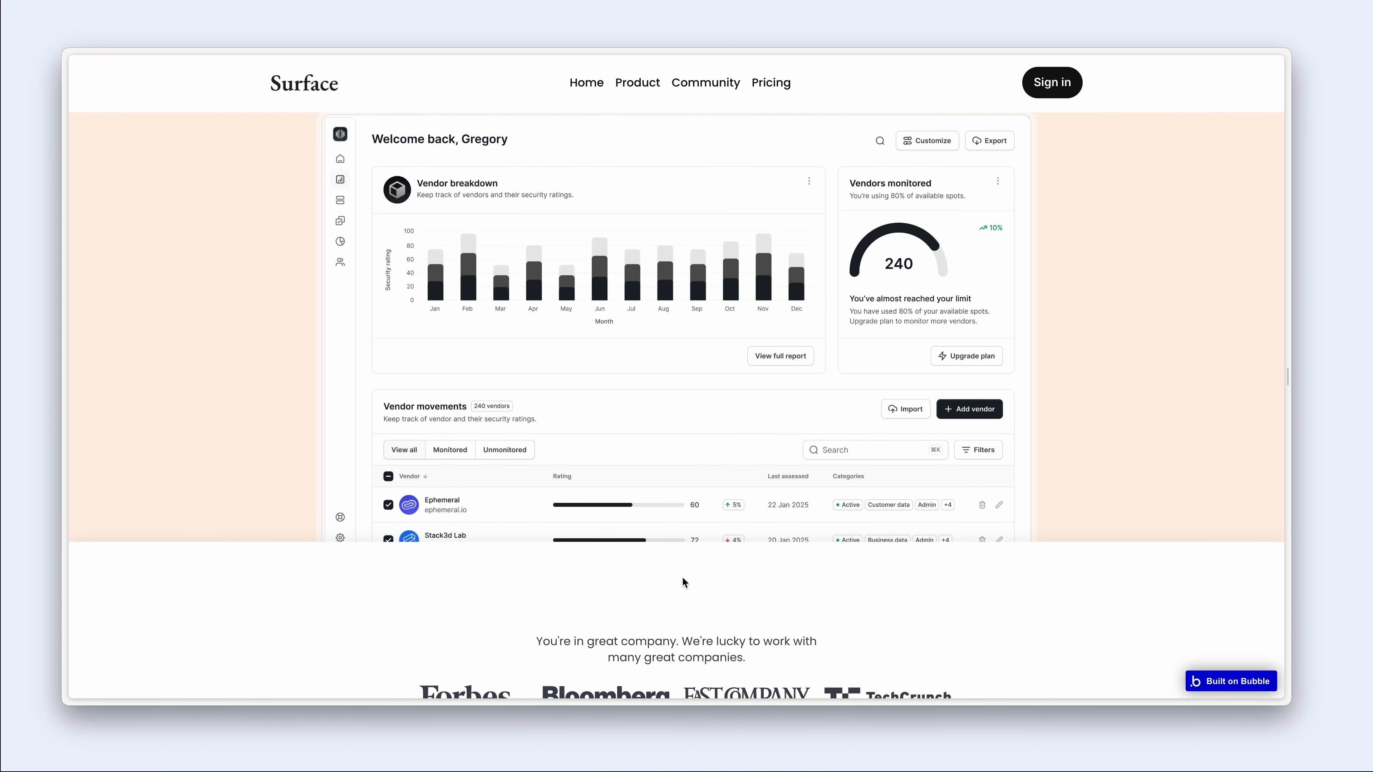
{"action": "scroll", "coordinate": [686, 562], "scroll_direction": "down", "scroll_amount": 2}
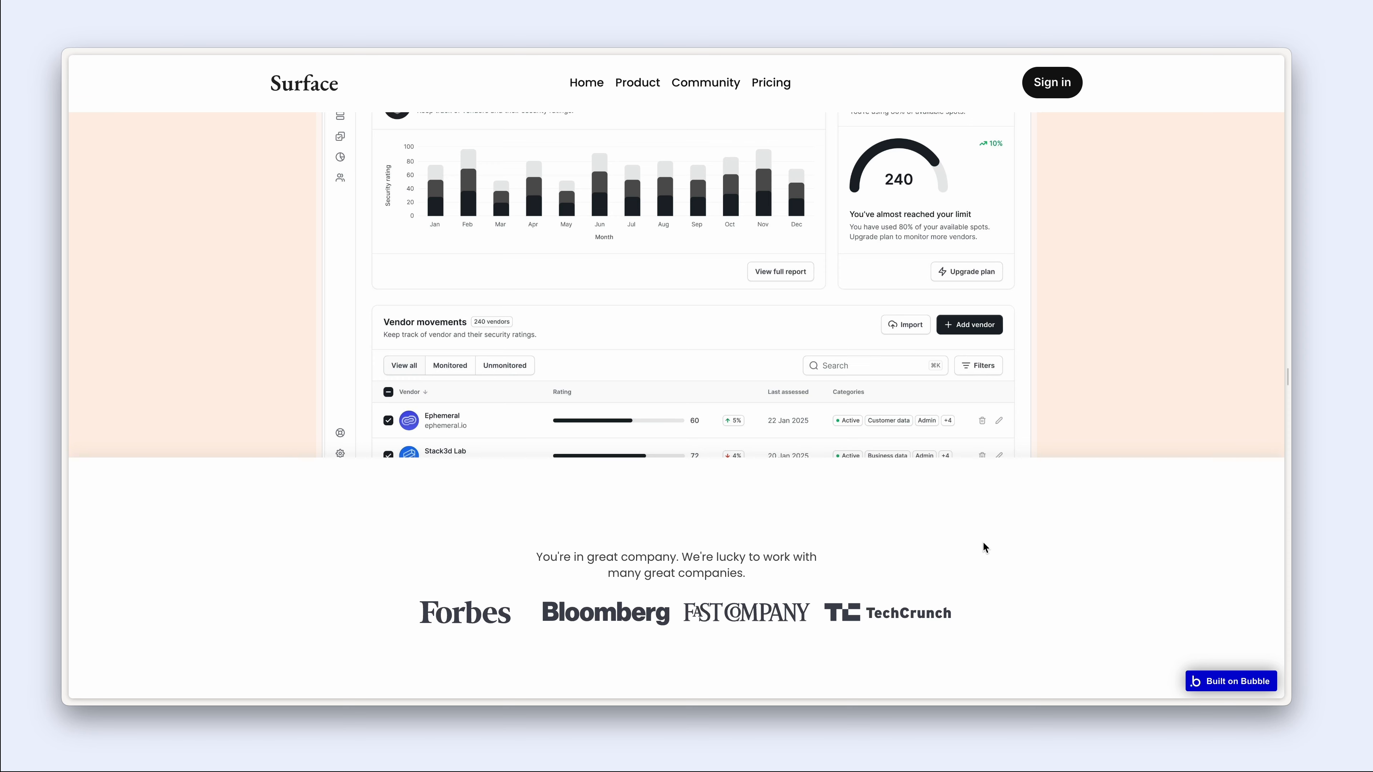
- Return to the Bubble editor, collapse Group section hero in the elements tree and select the index page
{"action": "key", "text": "ctrl+Tab"}
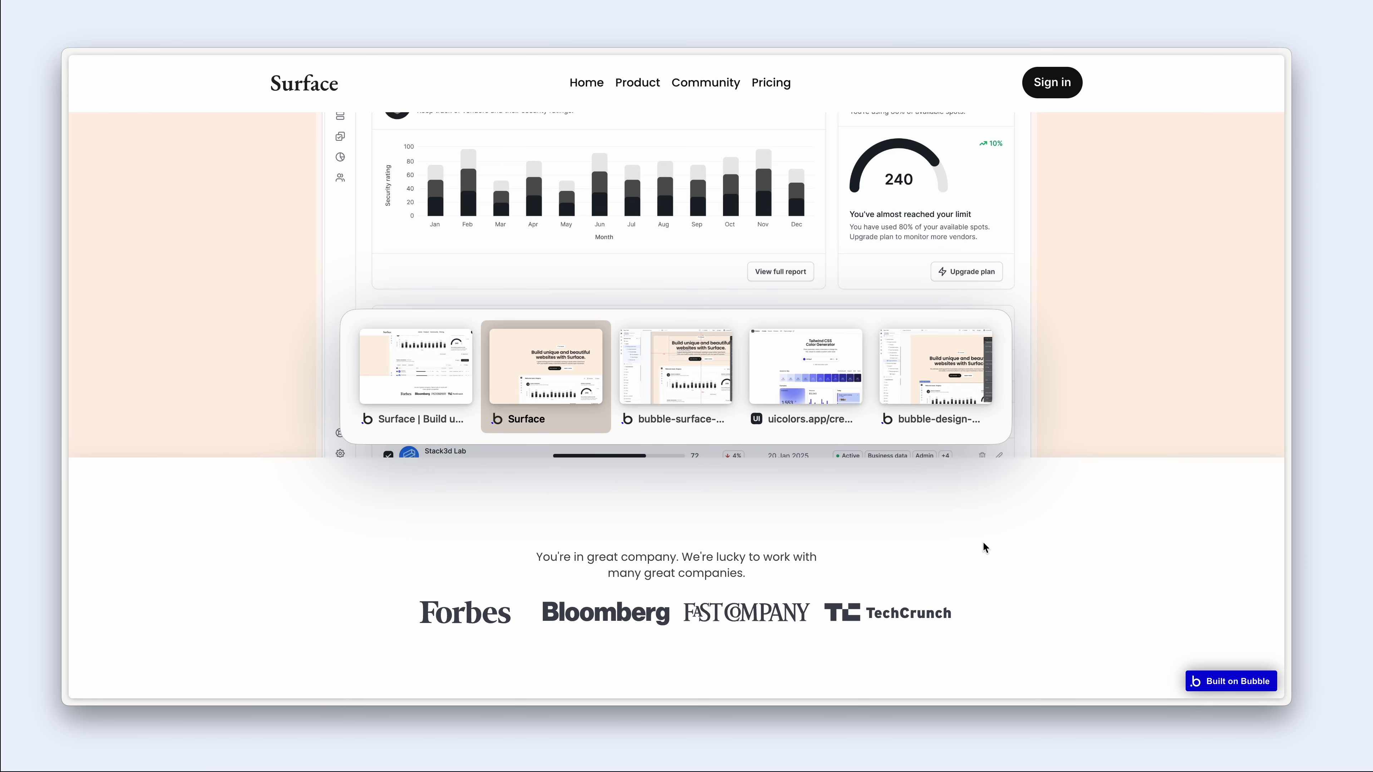
{"action": "key", "text": "ctrl+Tab"}
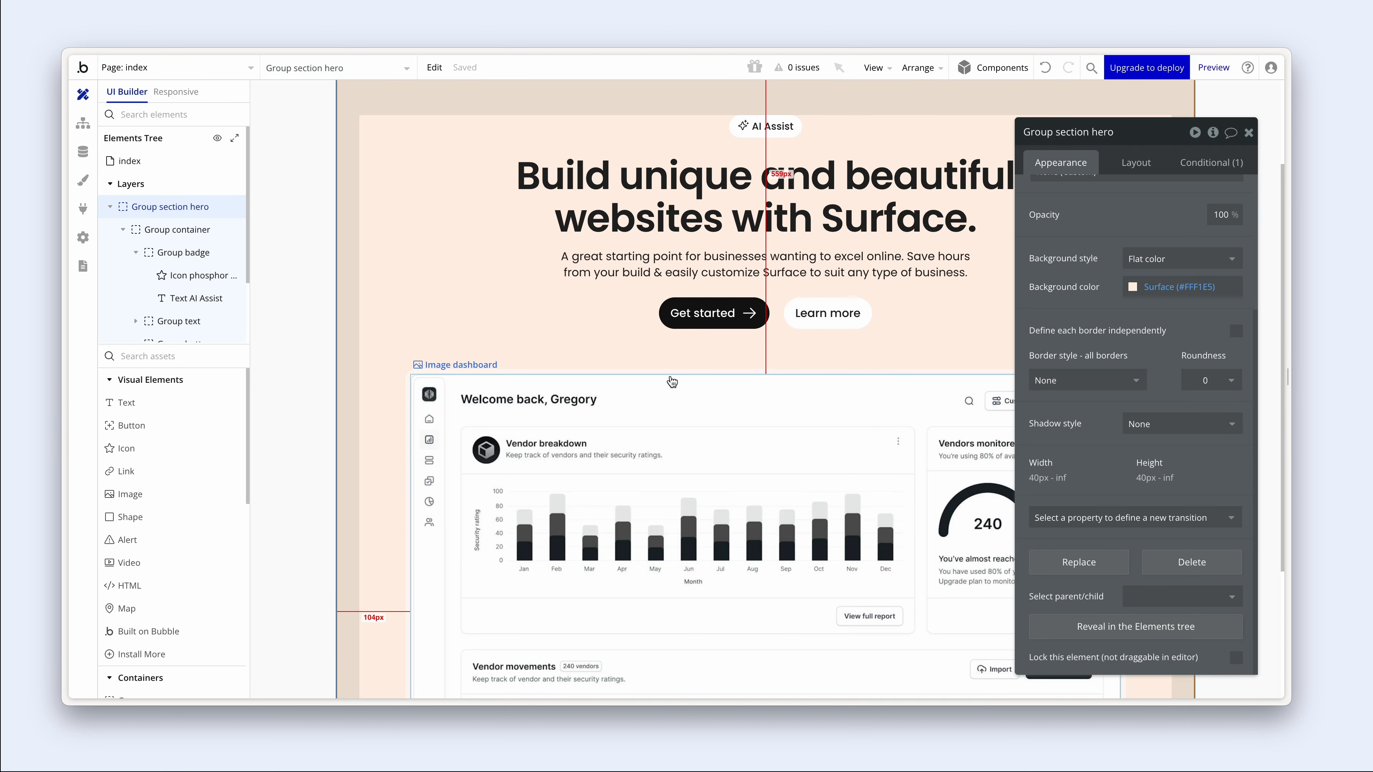
{"action": "scroll", "coordinate": [674, 382], "scroll_direction": "down", "scroll_amount": 1}
{"action": "scroll", "coordinate": [673, 382], "scroll_direction": "down", "scroll_amount": 5}
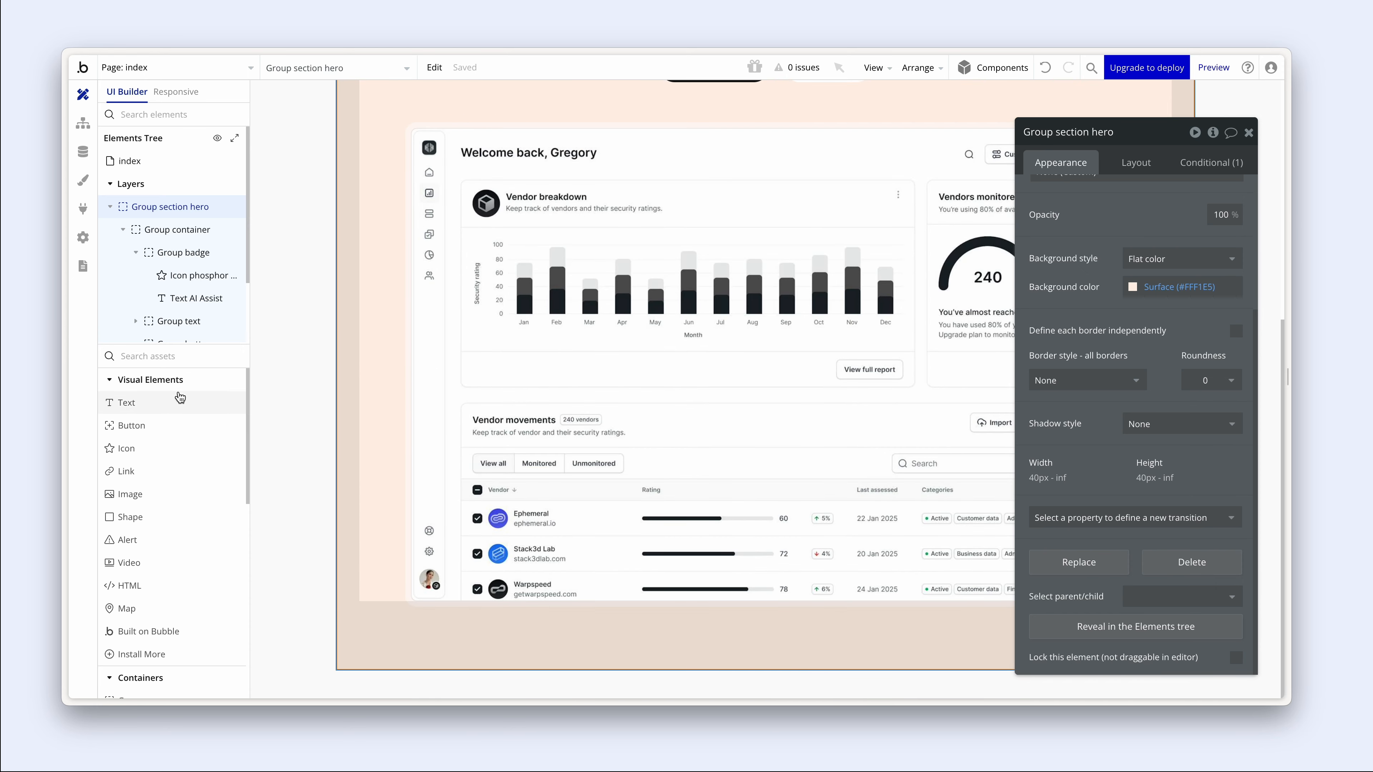
{"action": "left_click", "coordinate": [110, 207]}
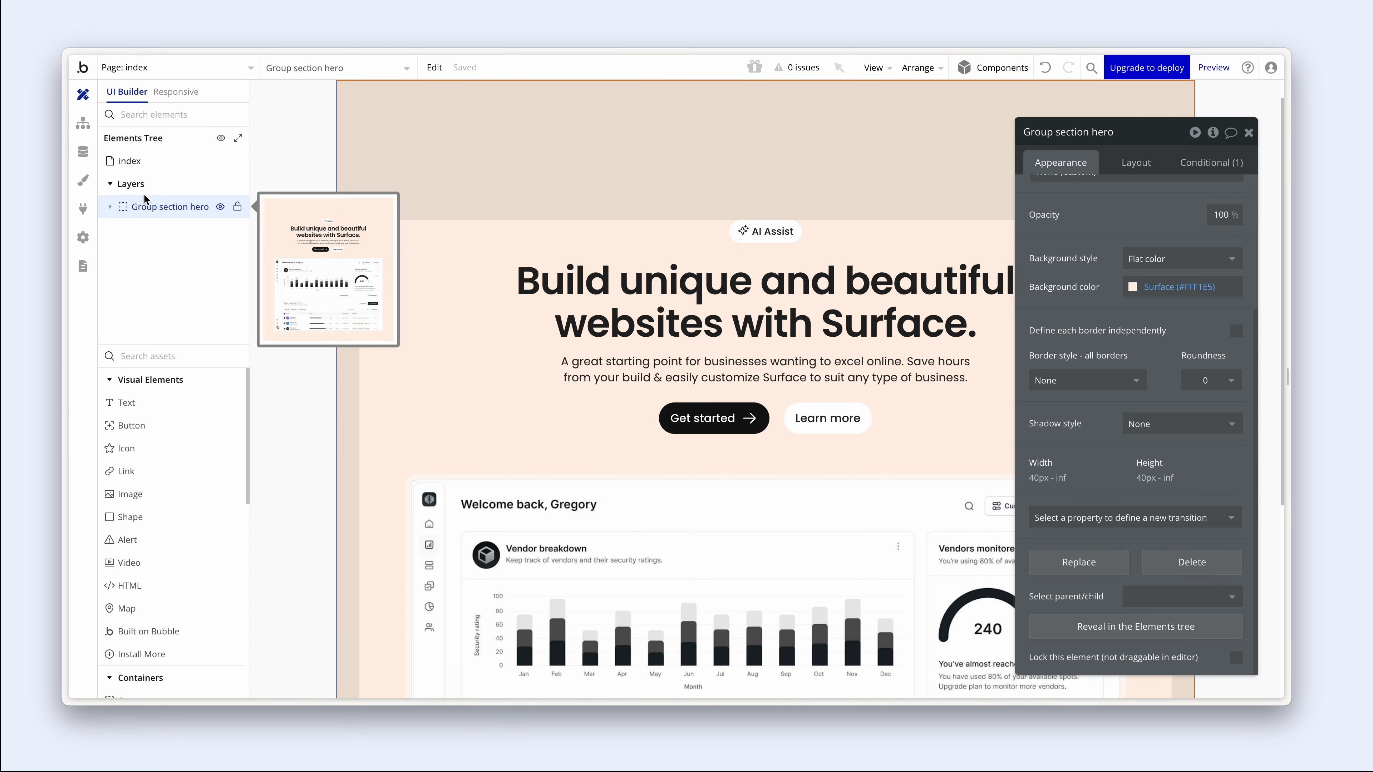
{"action": "left_click", "coordinate": [130, 164]}
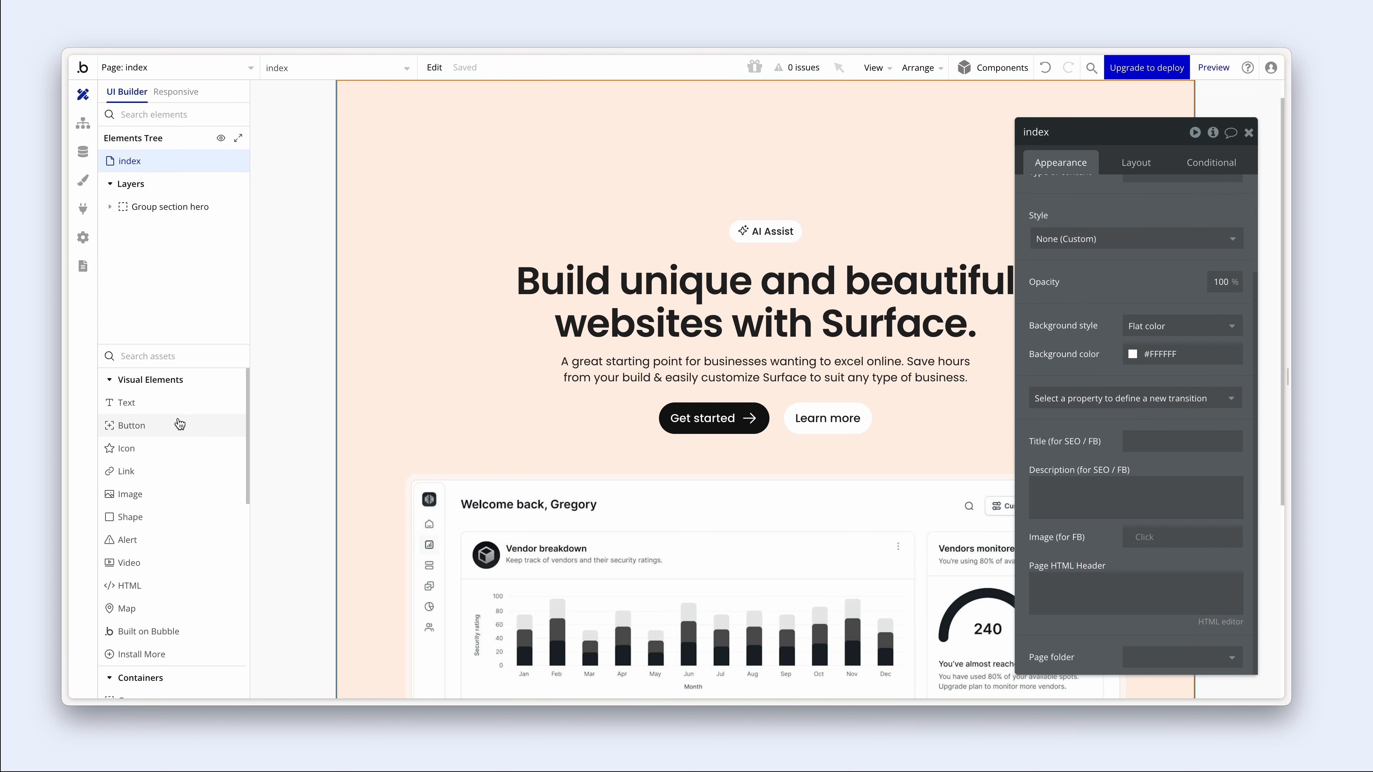
- Add a new group container to the index page and rename it Group section logos
{"action": "scroll", "coordinate": [179, 425], "scroll_direction": "down", "scroll_amount": 3}
{"action": "left_click_drag", "start_coordinate": [135, 538], "coordinate": [125, 204]}
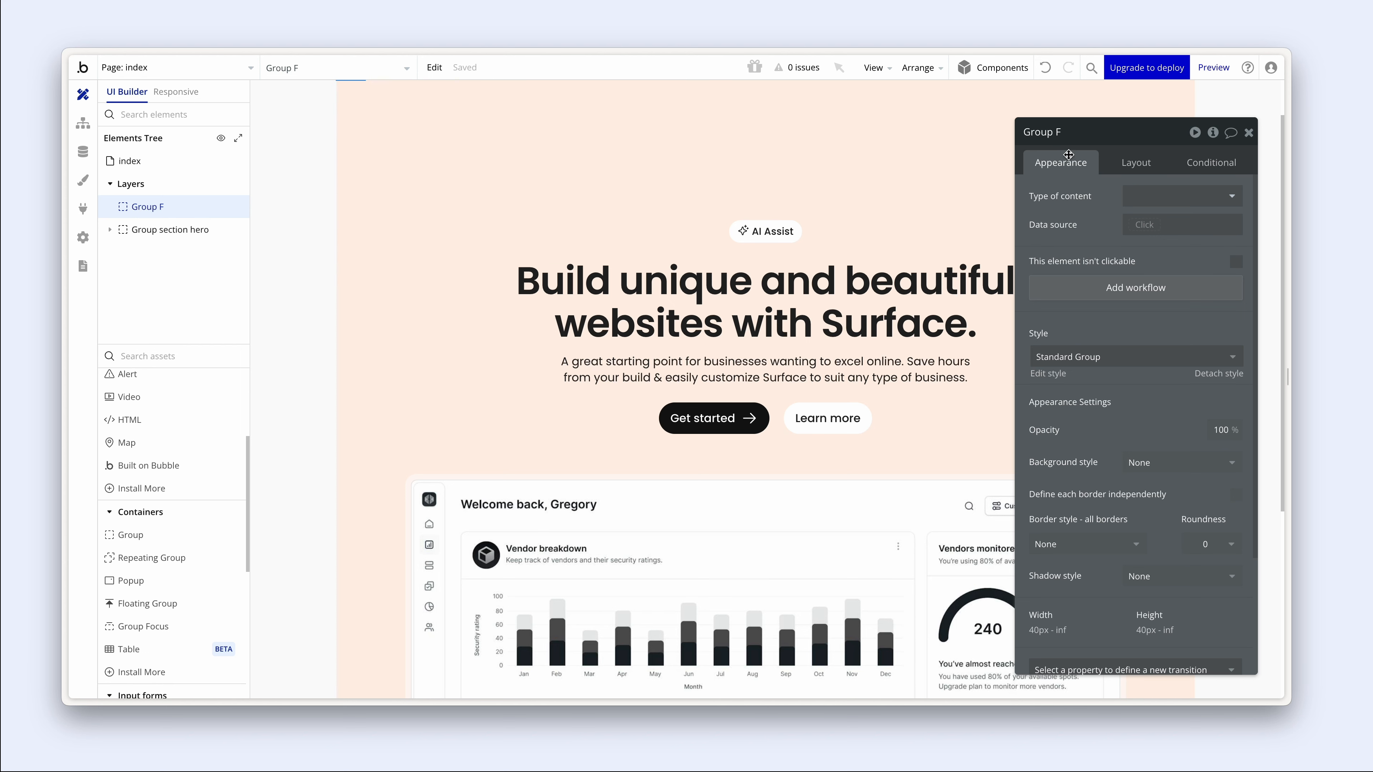
{"action": "double_click", "coordinate": [1068, 129]}
{"action": "type", "text": "section logos"}
{"action": "key", "text": "Return"}
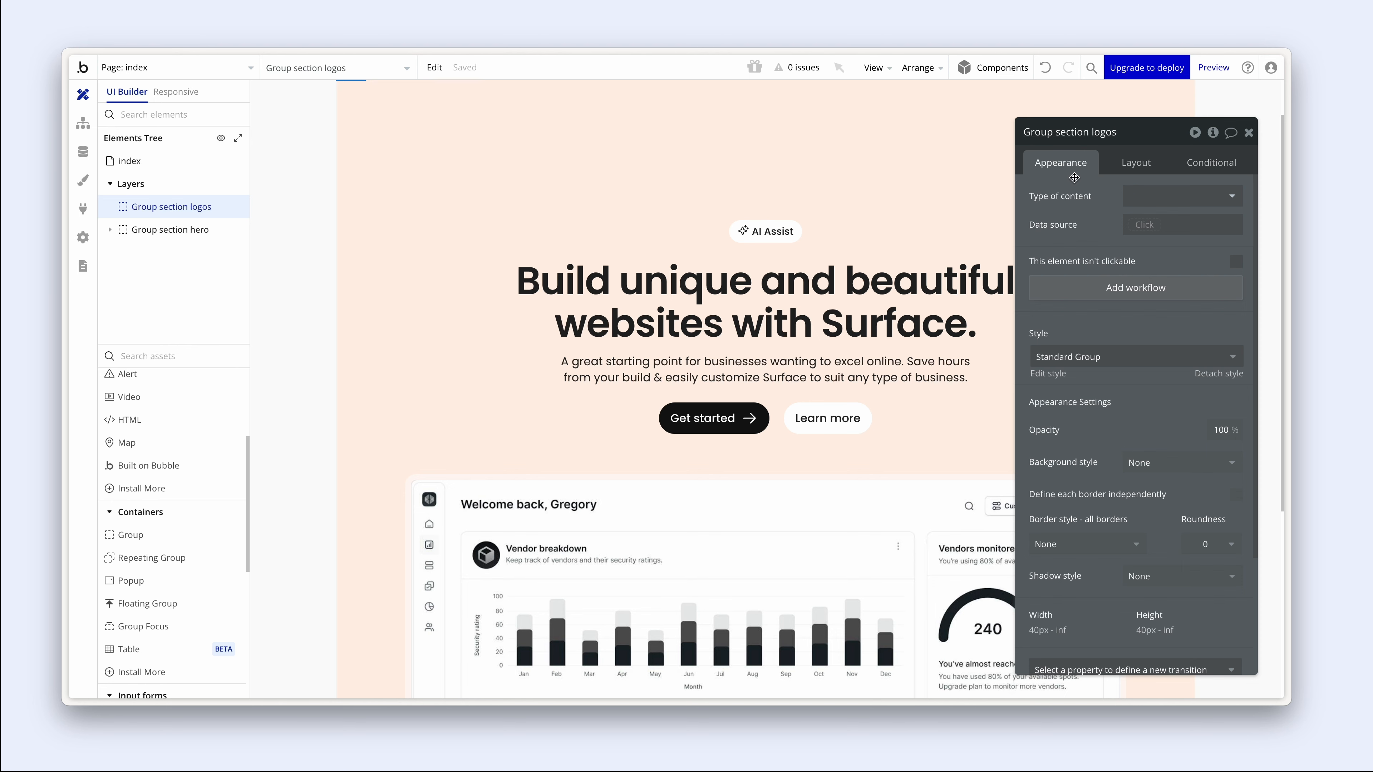
- Turn off fitting the width to content for Group section logos so it spans the page
{"action": "left_click", "coordinate": [1146, 169]}
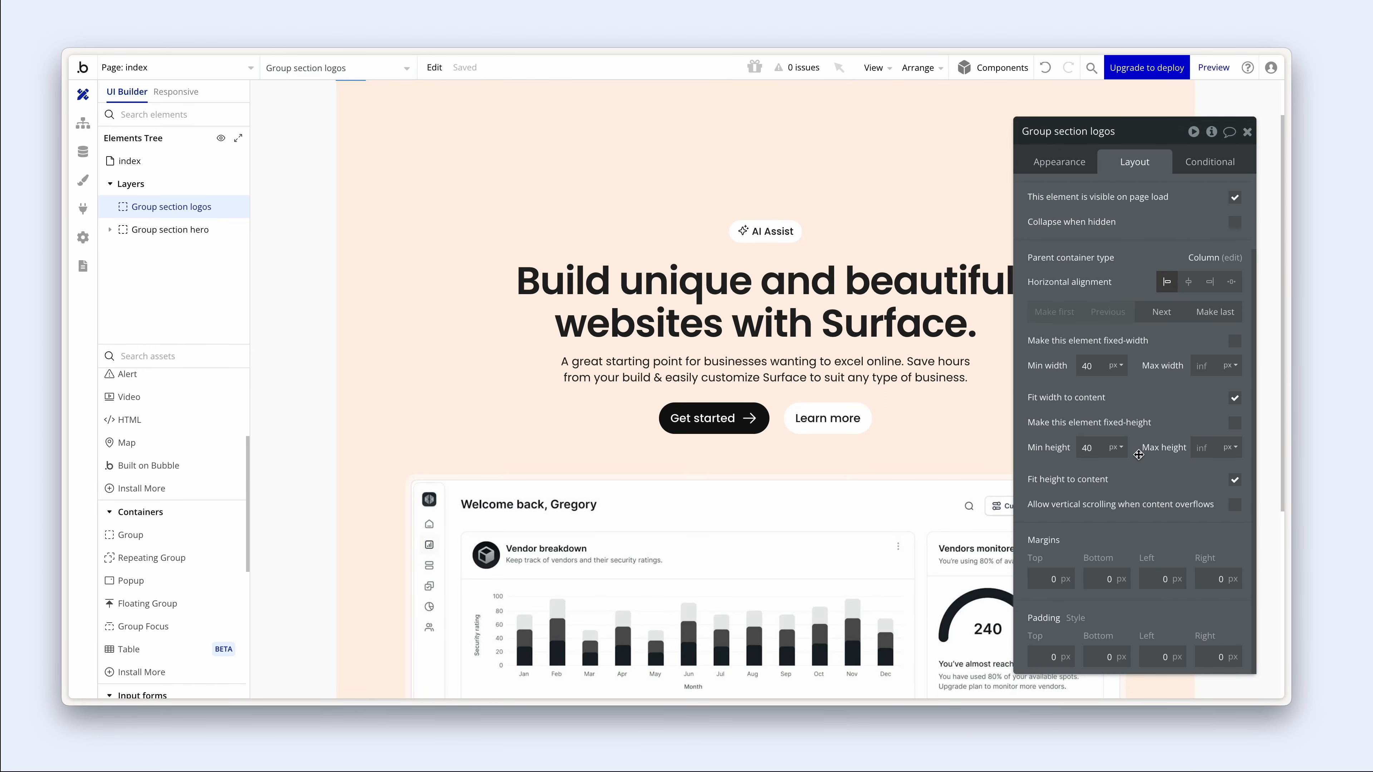
{"action": "left_click", "coordinate": [1234, 398]}
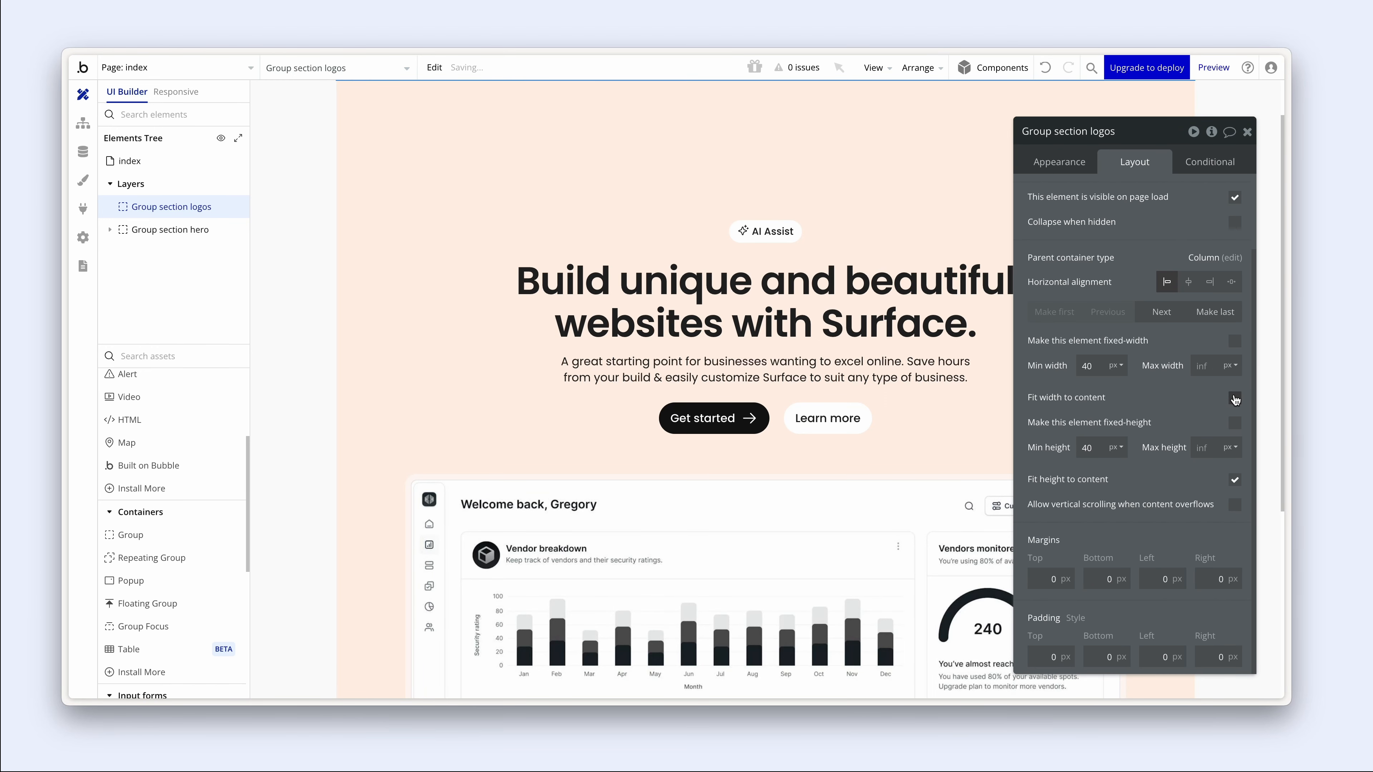
{"action": "scroll", "coordinate": [804, 98], "scroll_direction": "up", "scroll_amount": 1}
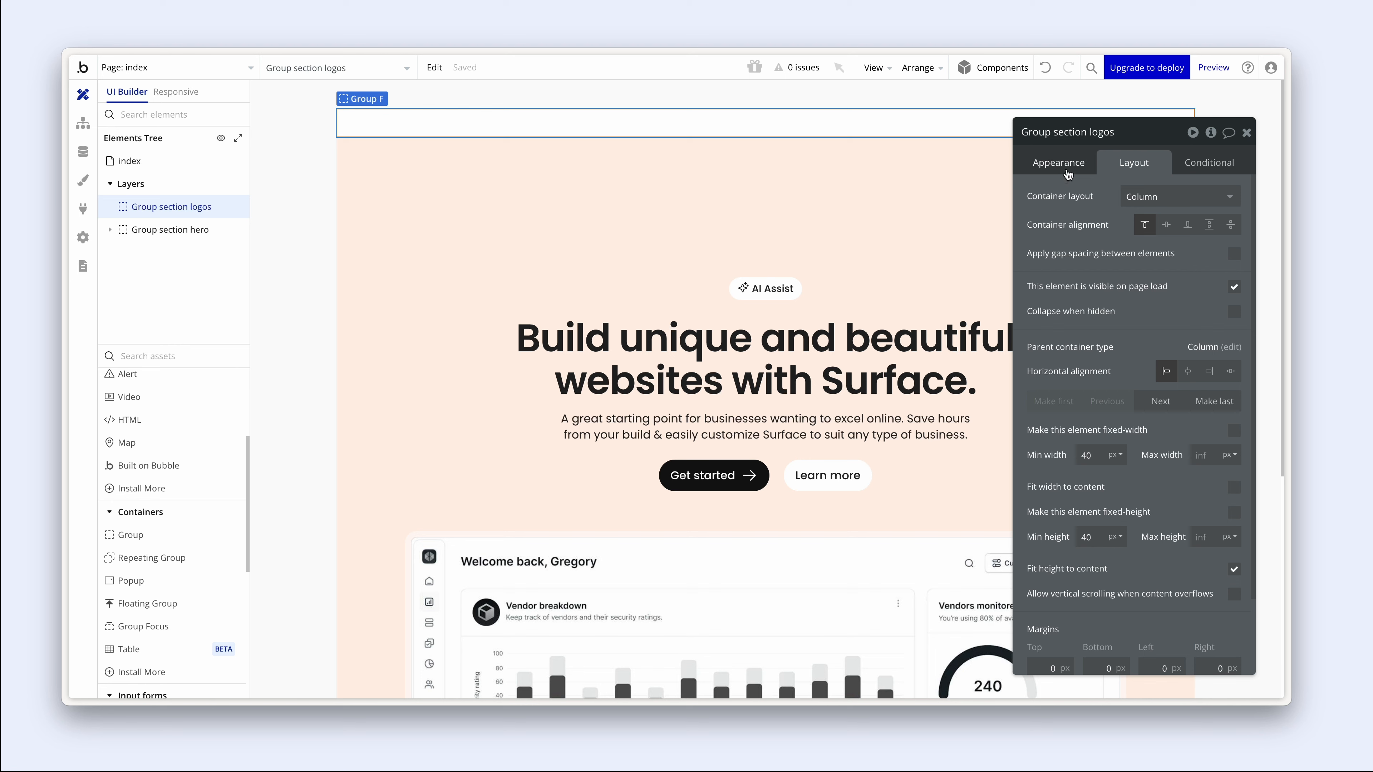
- Set the background style of Group section logos to Flat color
{"action": "left_click", "coordinate": [1059, 163]}
{"action": "scroll", "coordinate": [1073, 222], "scroll_direction": "down", "scroll_amount": 3}
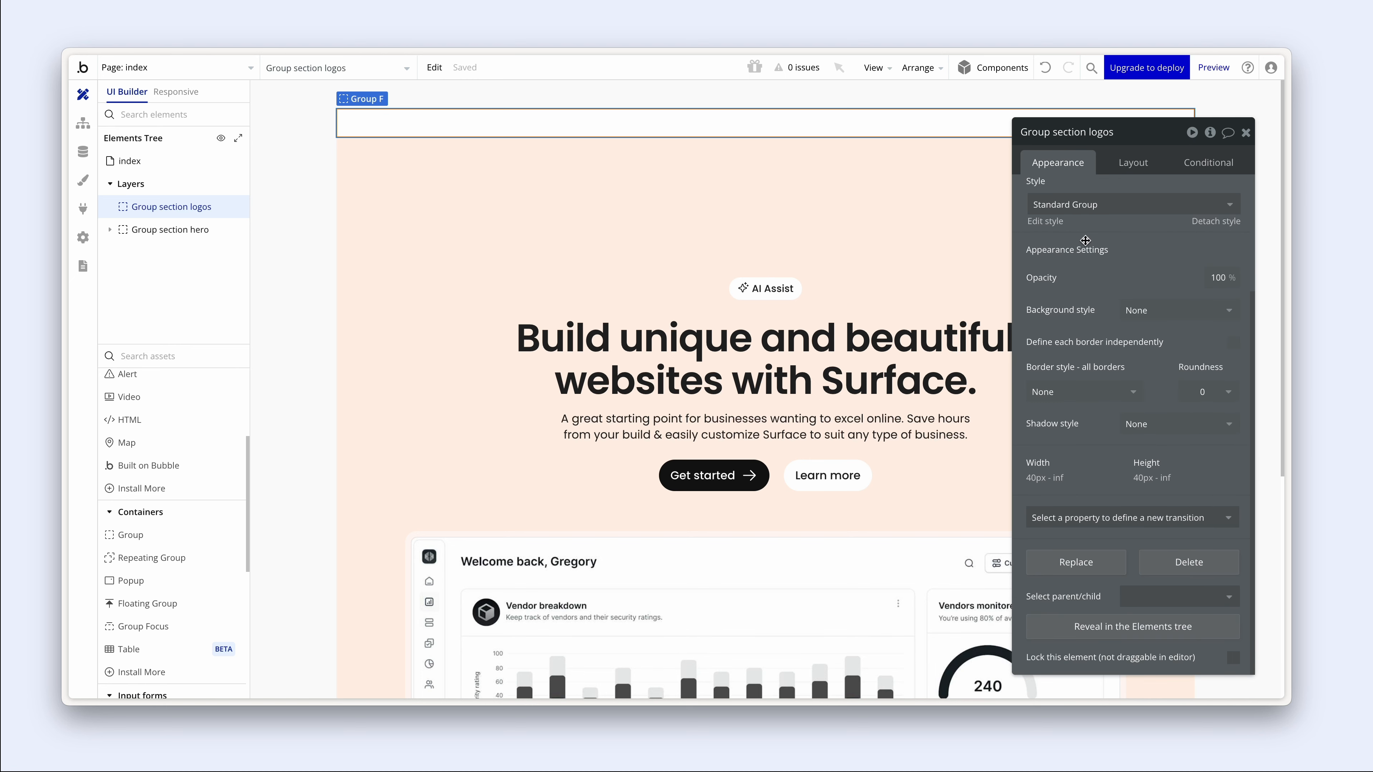
{"action": "left_click", "coordinate": [1161, 309]}
{"action": "left_click", "coordinate": [1176, 376]}
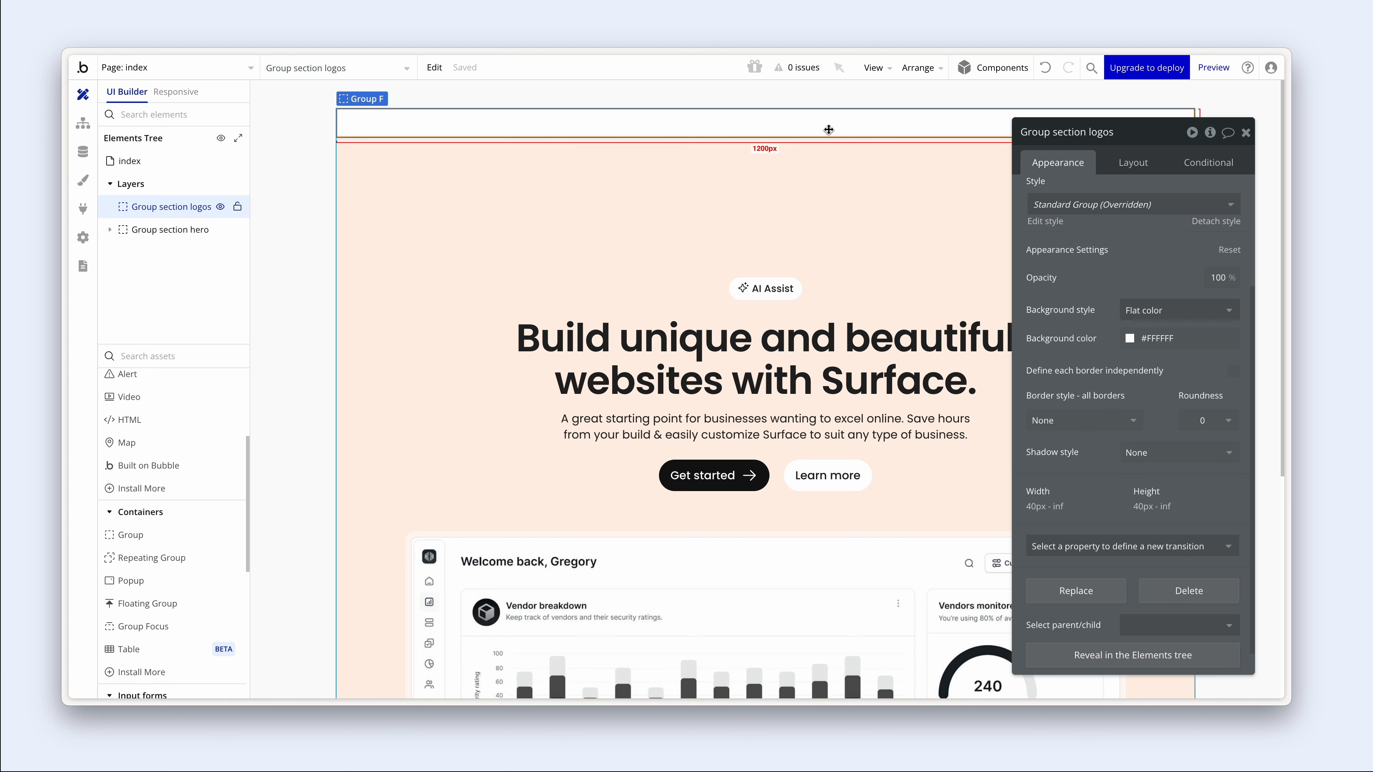
- Move Group section logos below Group section hero and set its minimum height to 320 px
{"action": "key", "text": "Down"}
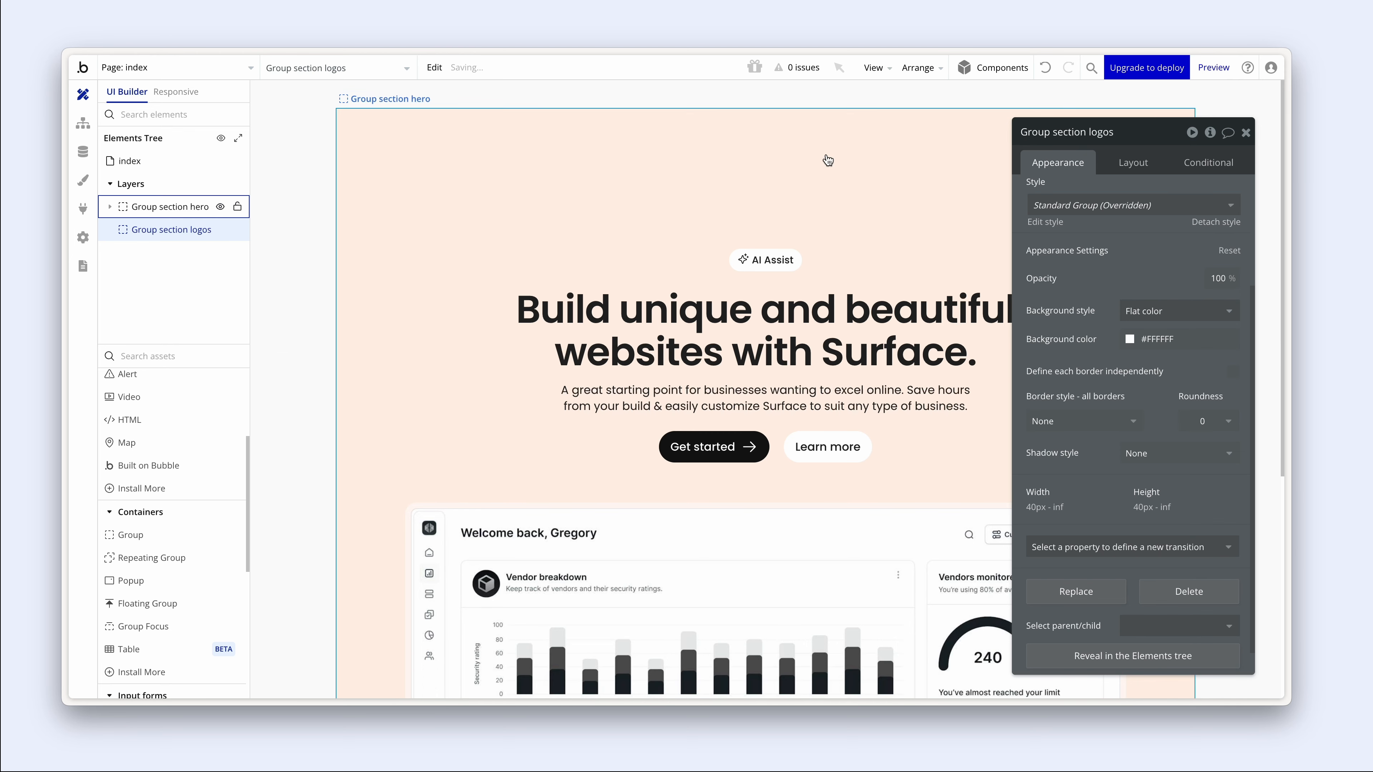
{"action": "scroll", "coordinate": [828, 161], "scroll_direction": "down", "scroll_amount": 6}
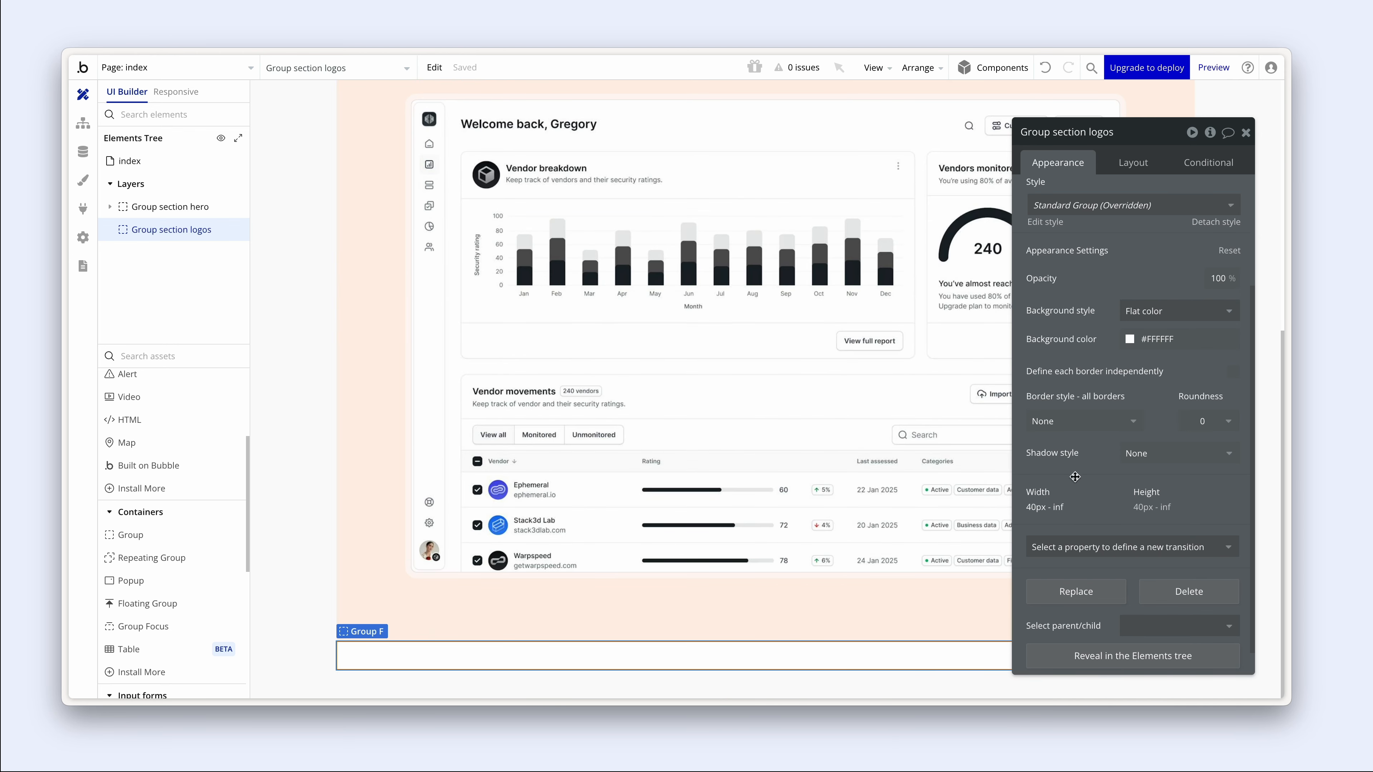
{"action": "left_click", "coordinate": [1141, 161]}
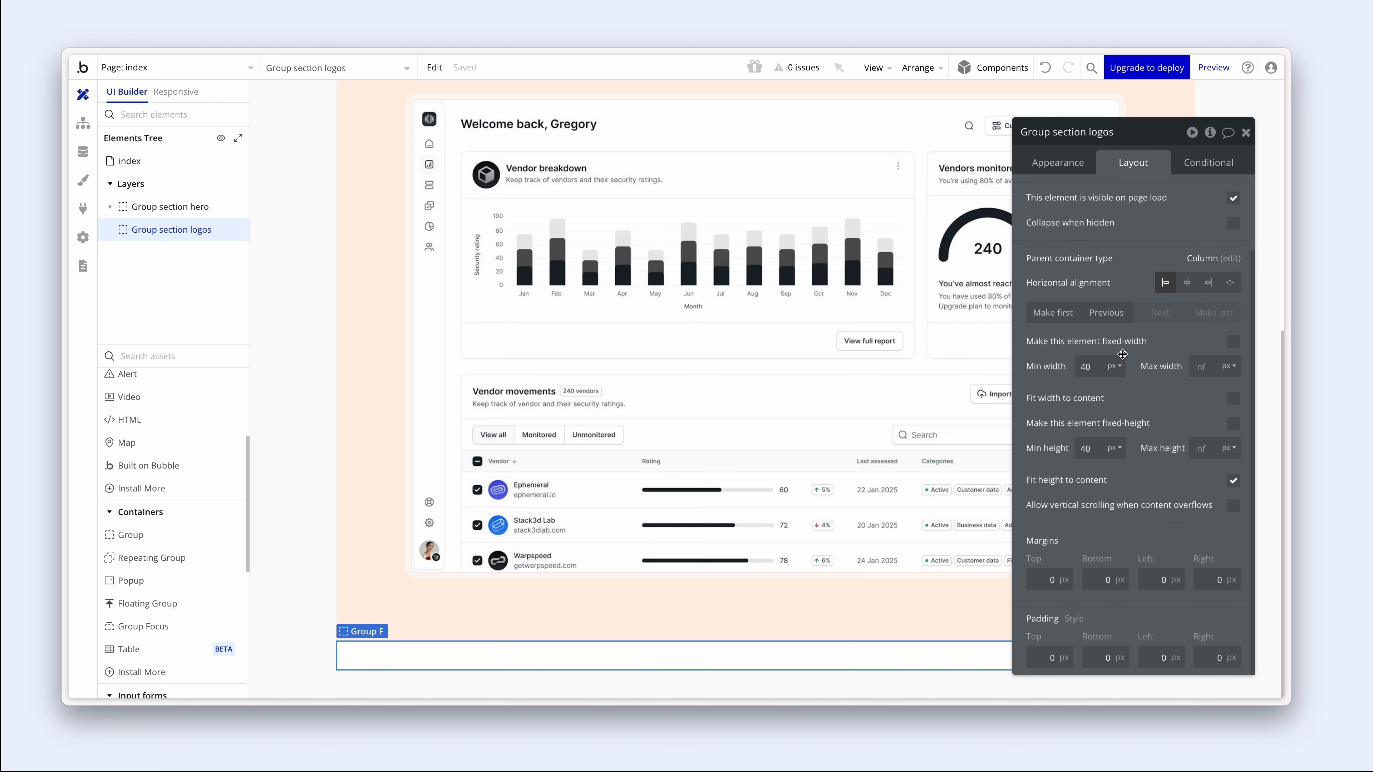
{"action": "left_click_drag", "start_coordinate": [1134, 506], "coordinate": [1129, 451]}
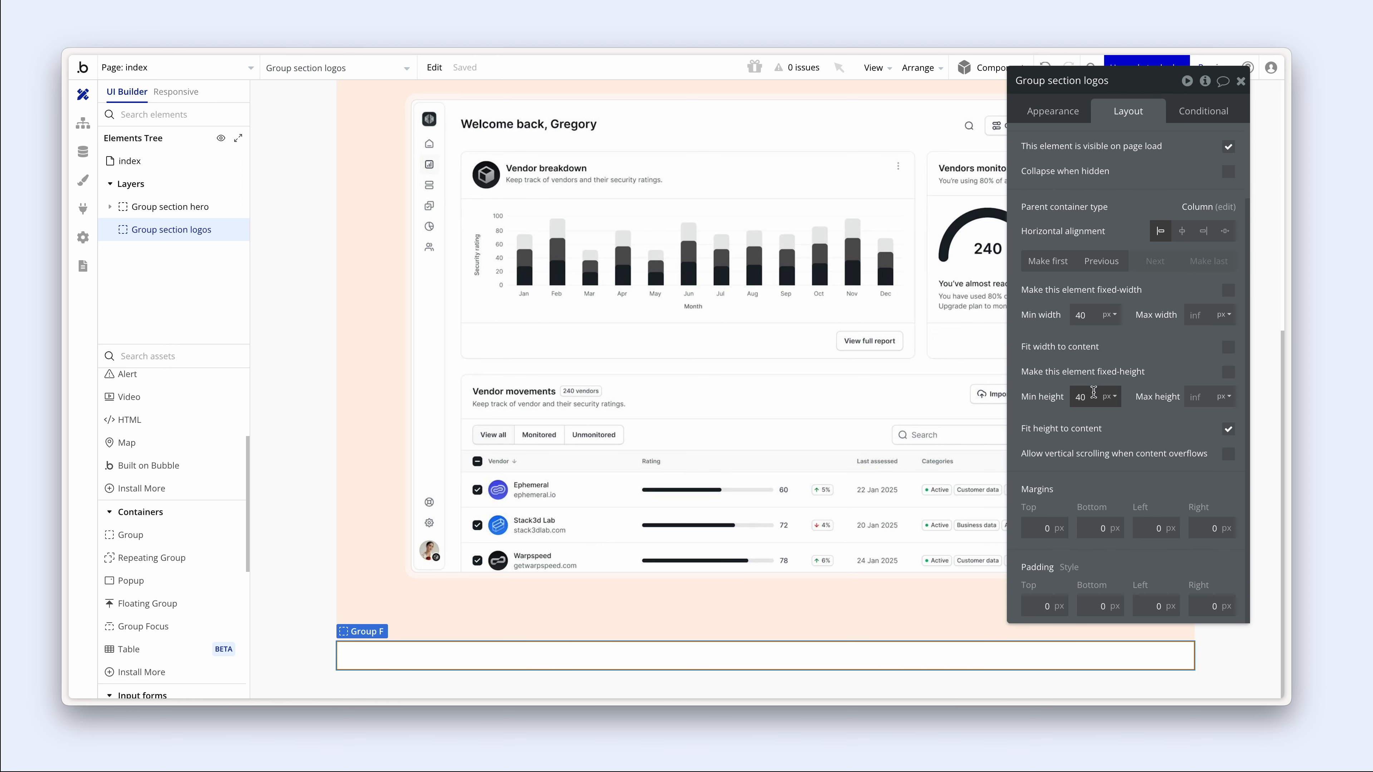
{"action": "left_click_drag", "start_coordinate": [1090, 391], "coordinate": [1064, 393]}
{"action": "type", "text": "320"}
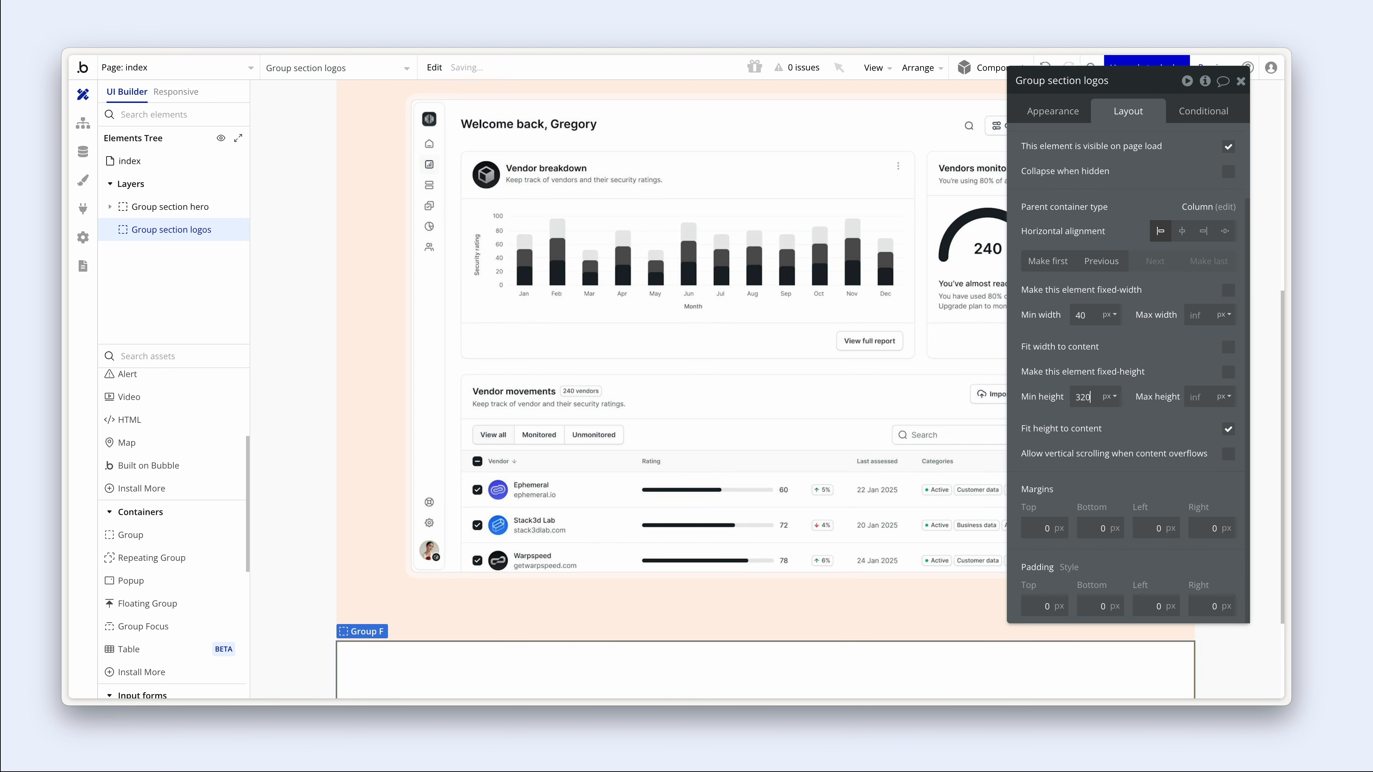
{"action": "scroll", "coordinate": [815, 433], "scroll_direction": "down", "scroll_amount": 4}
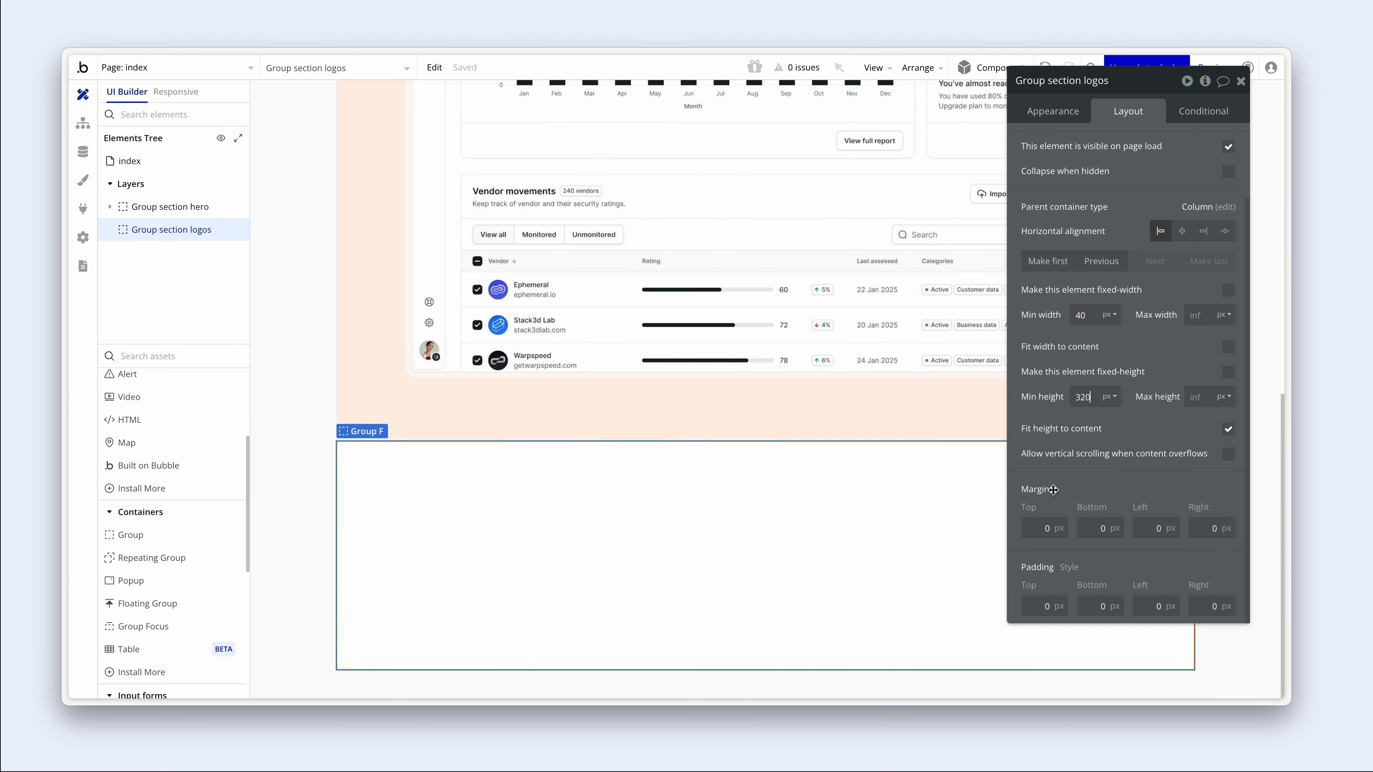
- Set the padding of Group section logos to 96 px top and bottom and 32 px left and right
{"action": "left_click", "coordinate": [1056, 605]}
{"action": "type", "text": "96"}
{"action": "left_click", "coordinate": [1099, 606]}
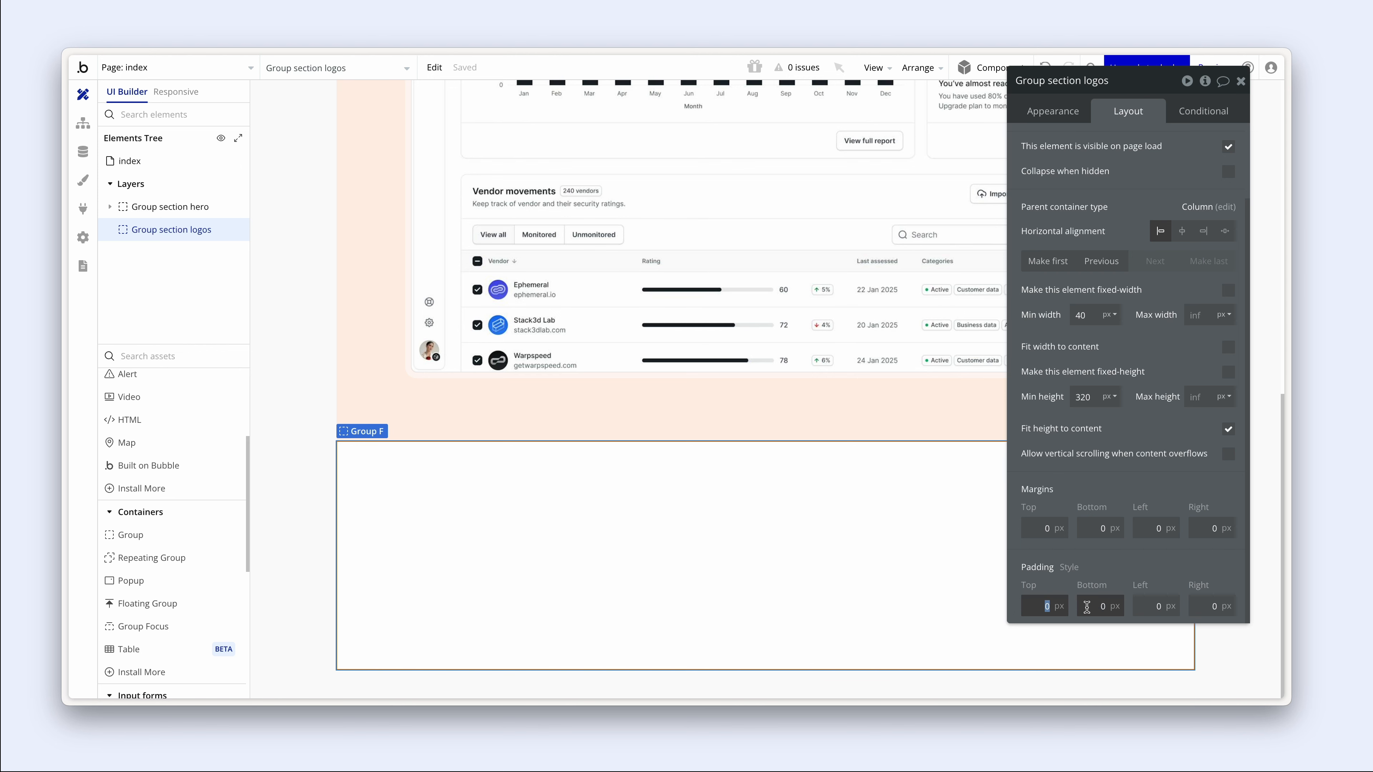
{"action": "type", "text": "96"}
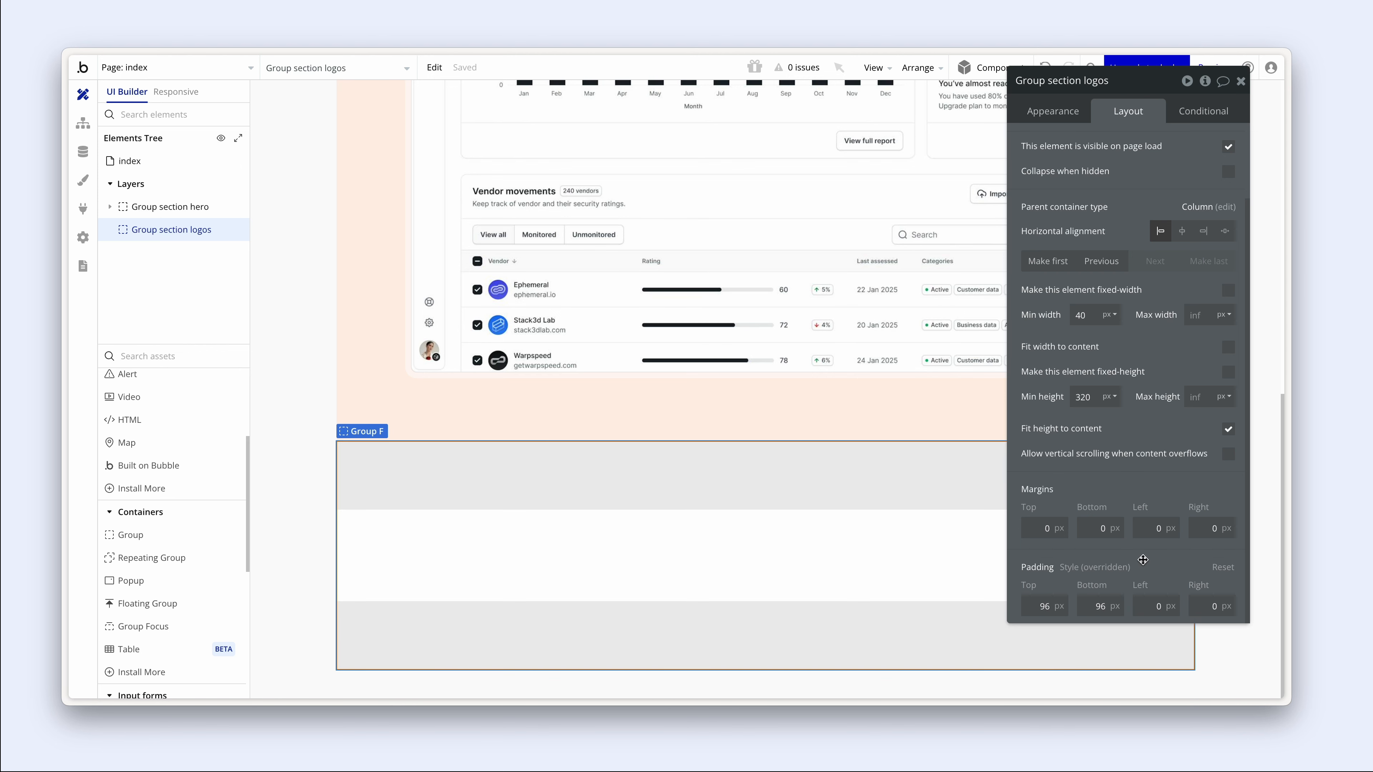
{"action": "left_click", "coordinate": [1155, 605]}
{"action": "type", "text": "32"}
{"action": "left_click", "coordinate": [1220, 606]}
{"action": "type", "text": "32"}
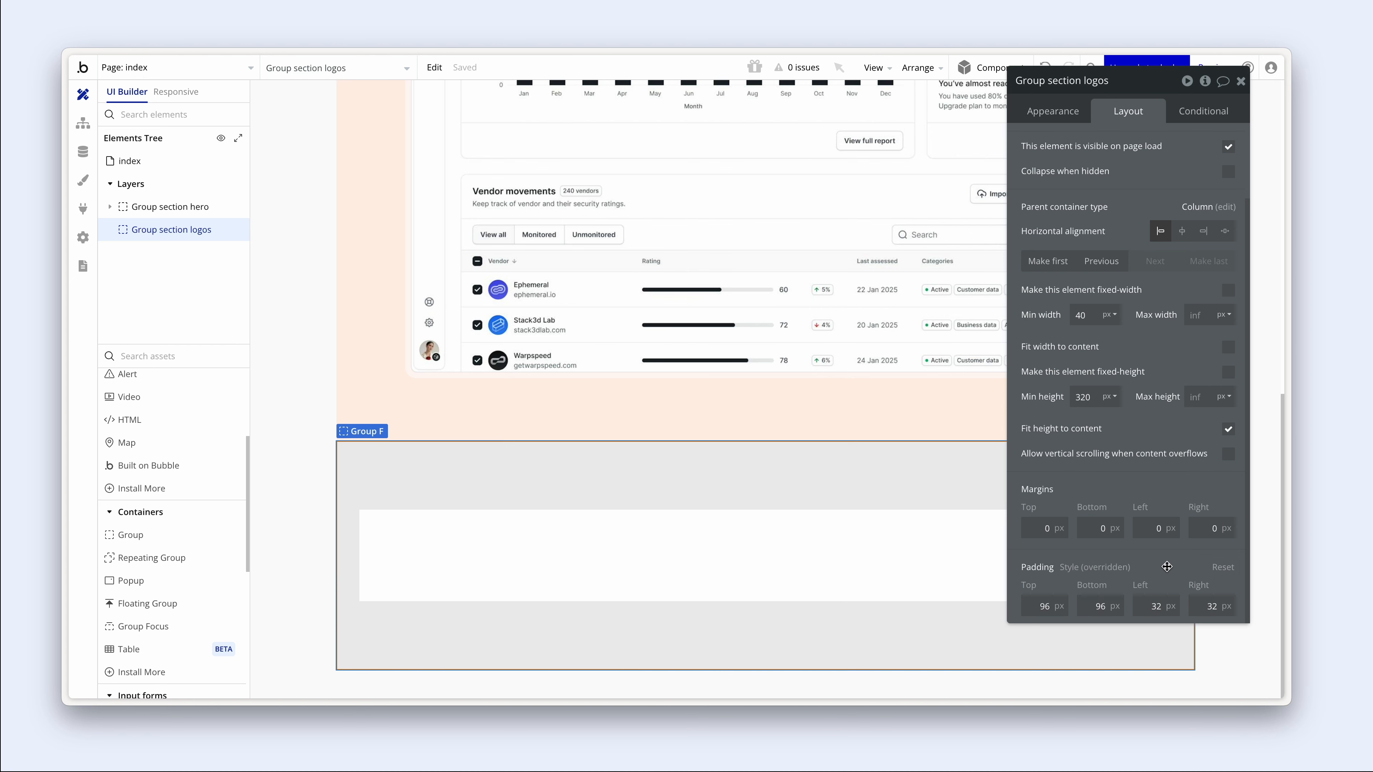
- Copy the conditional expressions of Group section hero and paste them onto Group section logos
{"action": "left_click", "coordinate": [806, 423]}
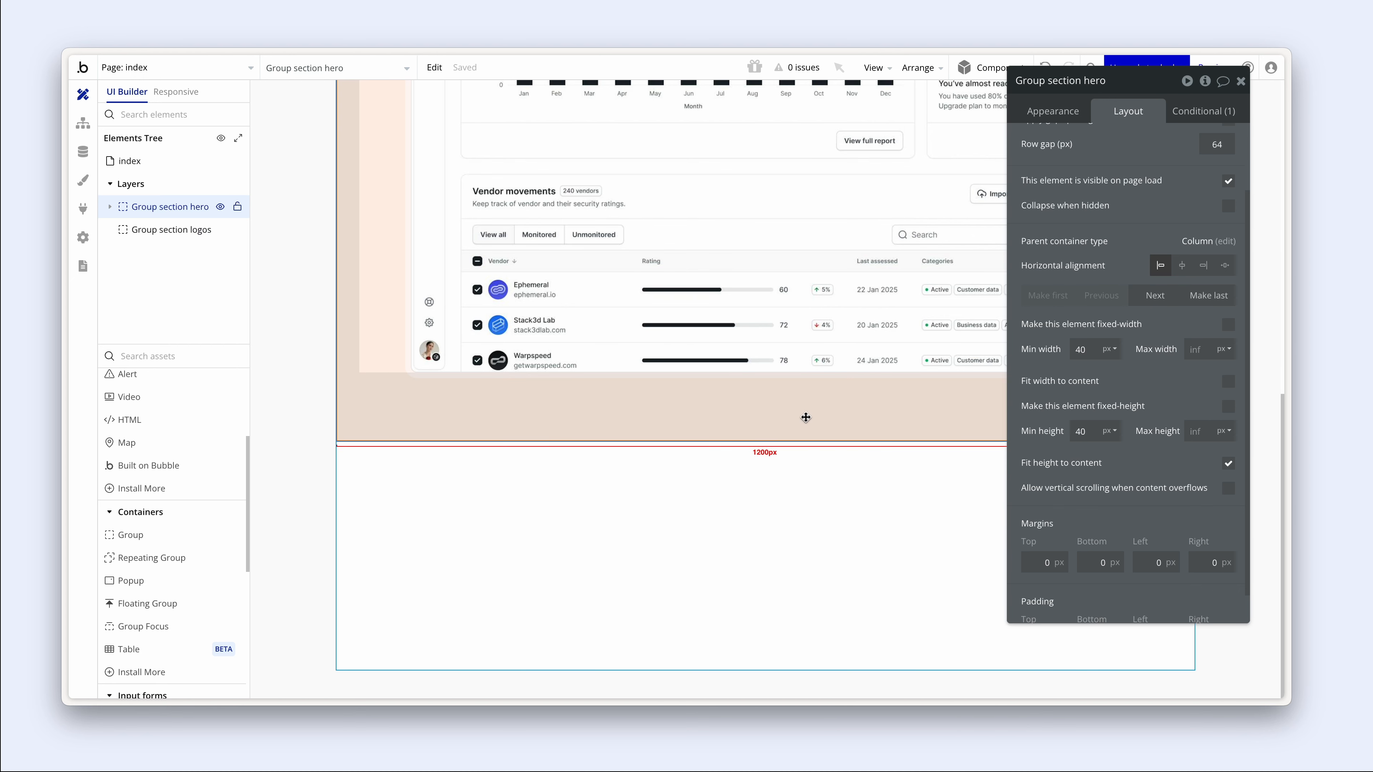
{"action": "right_click", "coordinate": [808, 413]}
{"action": "mouse_move", "coordinate": [809, 416]}
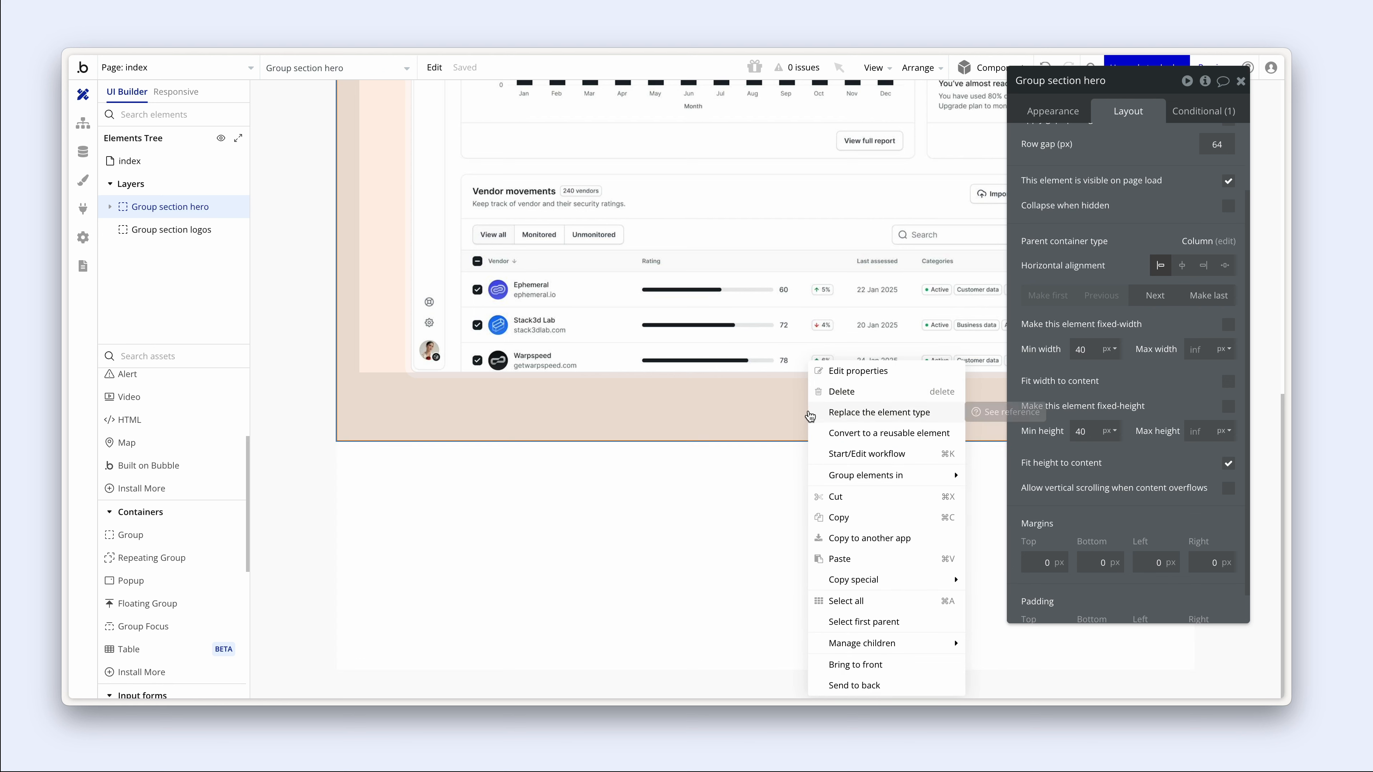
{"action": "mouse_move", "coordinate": [919, 581]}
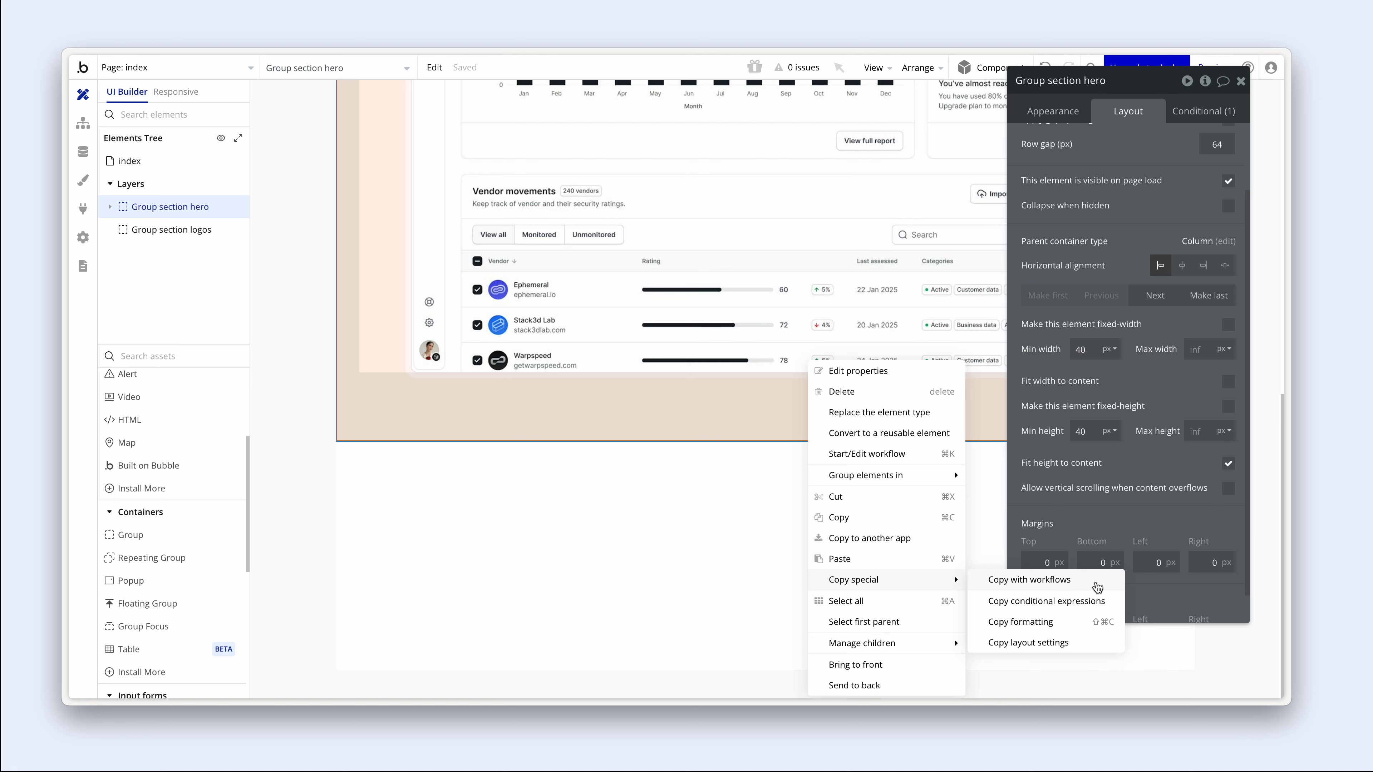
{"action": "left_click", "coordinate": [1093, 598]}
{"action": "left_click", "coordinate": [756, 567]}
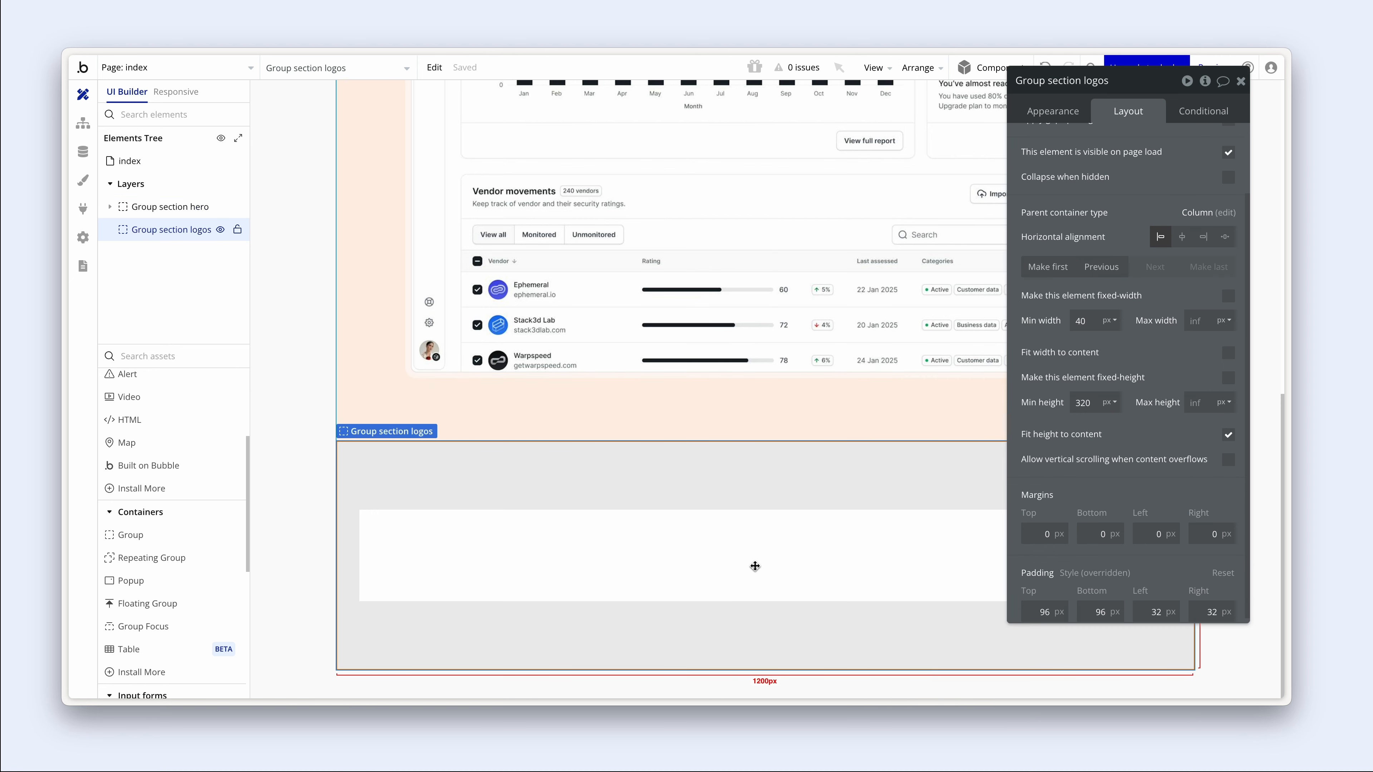
{"action": "right_click", "coordinate": [739, 544]}
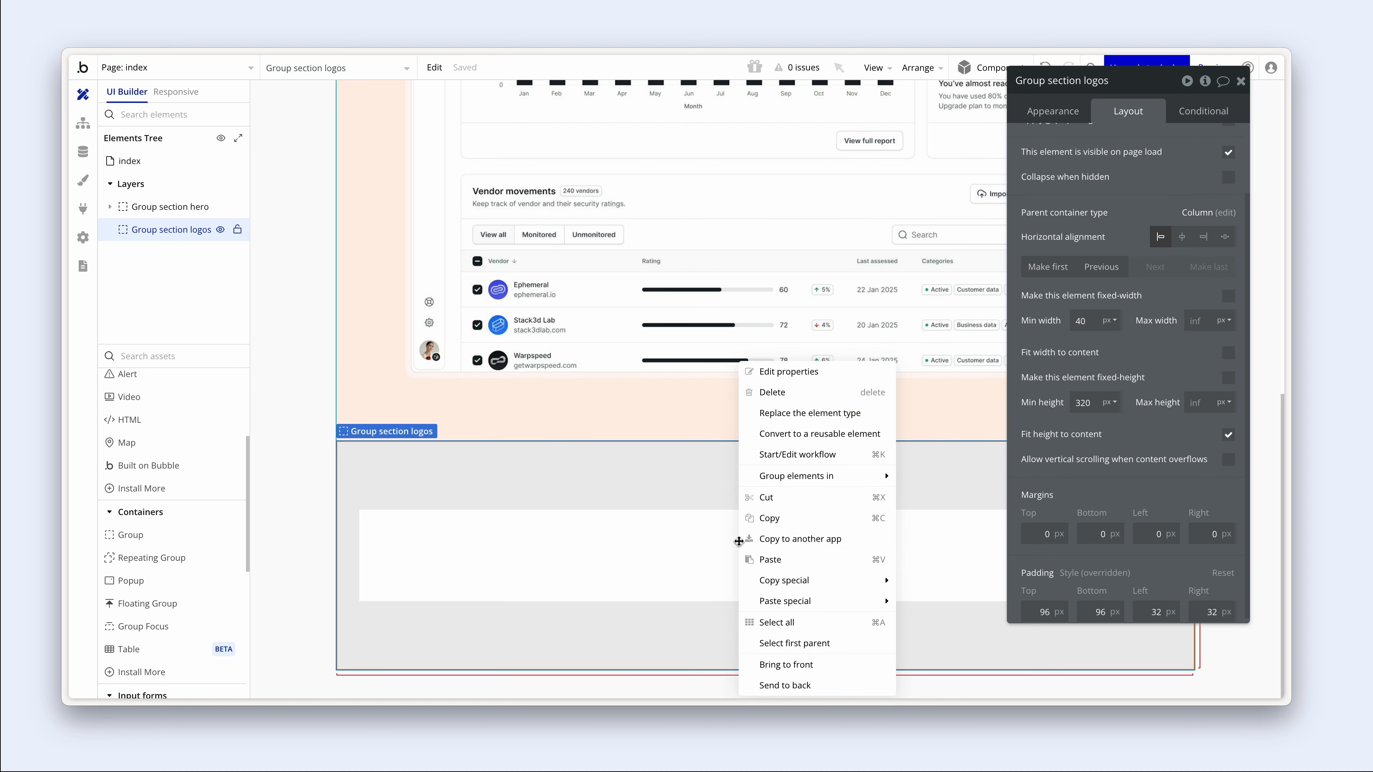
{"action": "mouse_move", "coordinate": [879, 601]}
{"action": "left_click", "coordinate": [939, 603]}
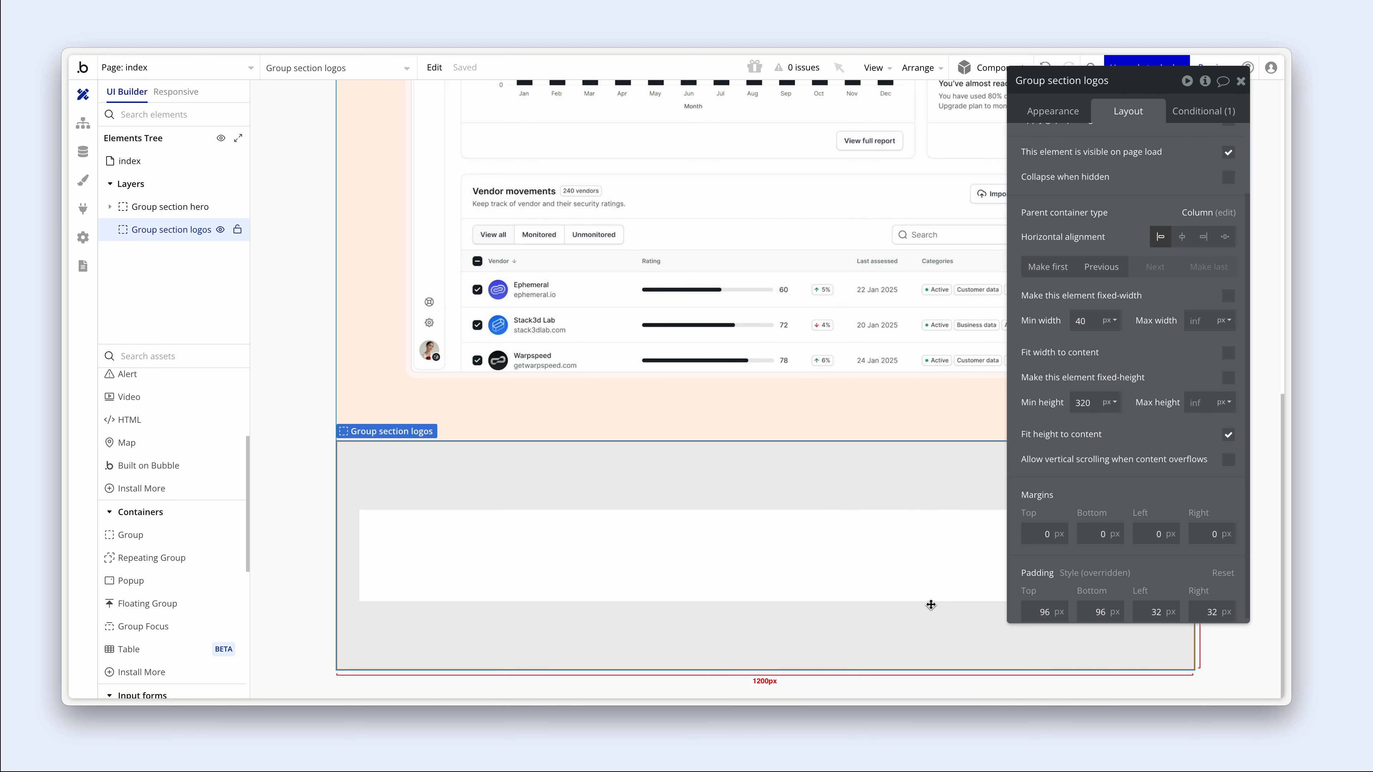
- Set the bottom padding to 64 in the page-width-below-576 px condition of Group section logos
{"action": "left_click", "coordinate": [1195, 113]}
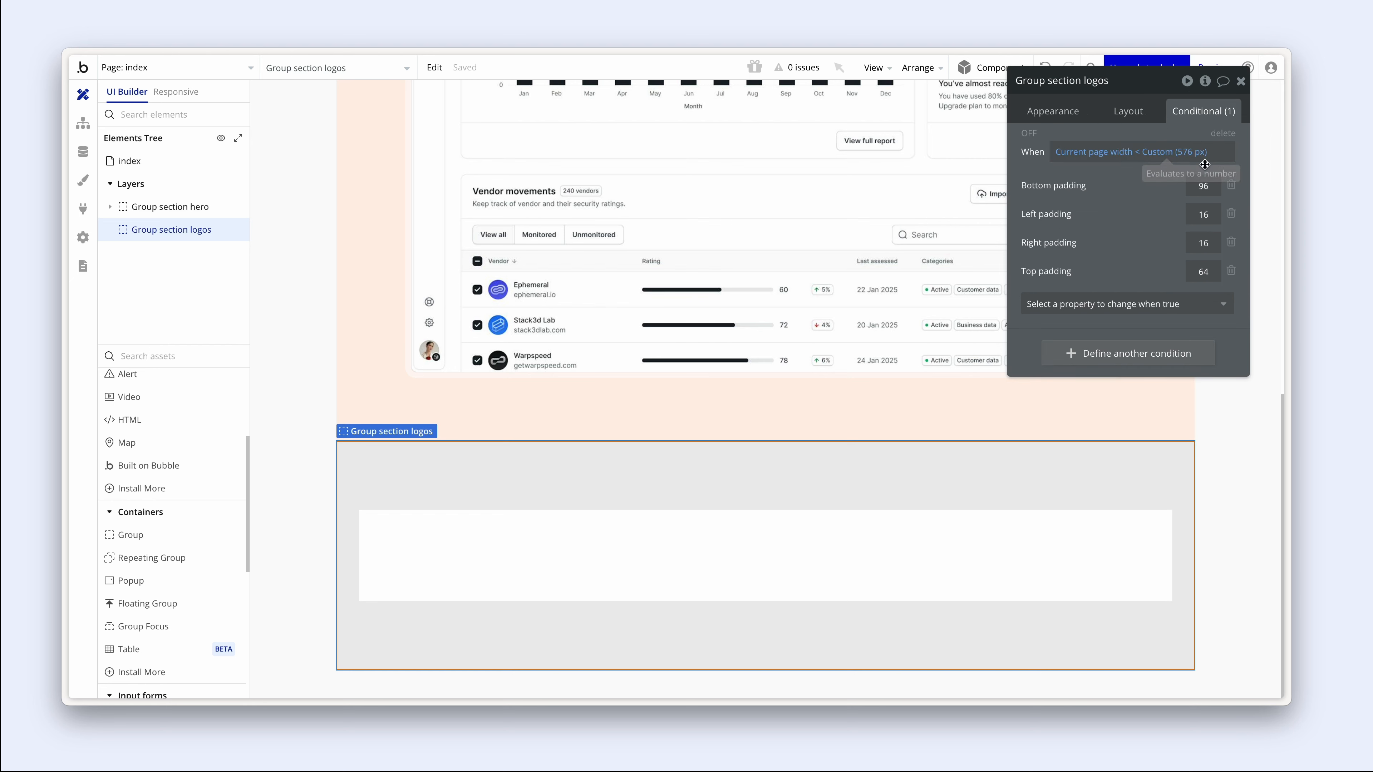
{"action": "double_click", "coordinate": [1197, 186]}
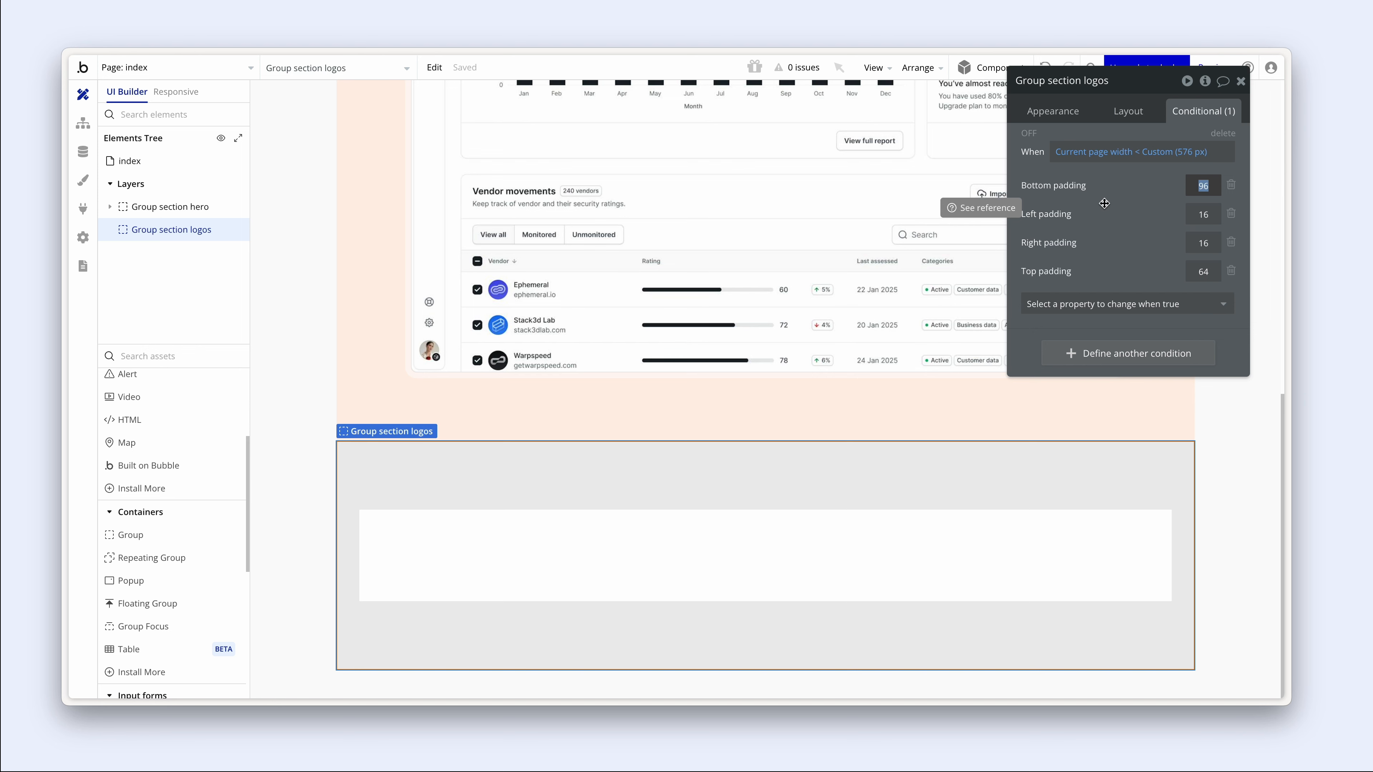
{"action": "type", "text": "64"}
{"action": "key", "text": "Return"}
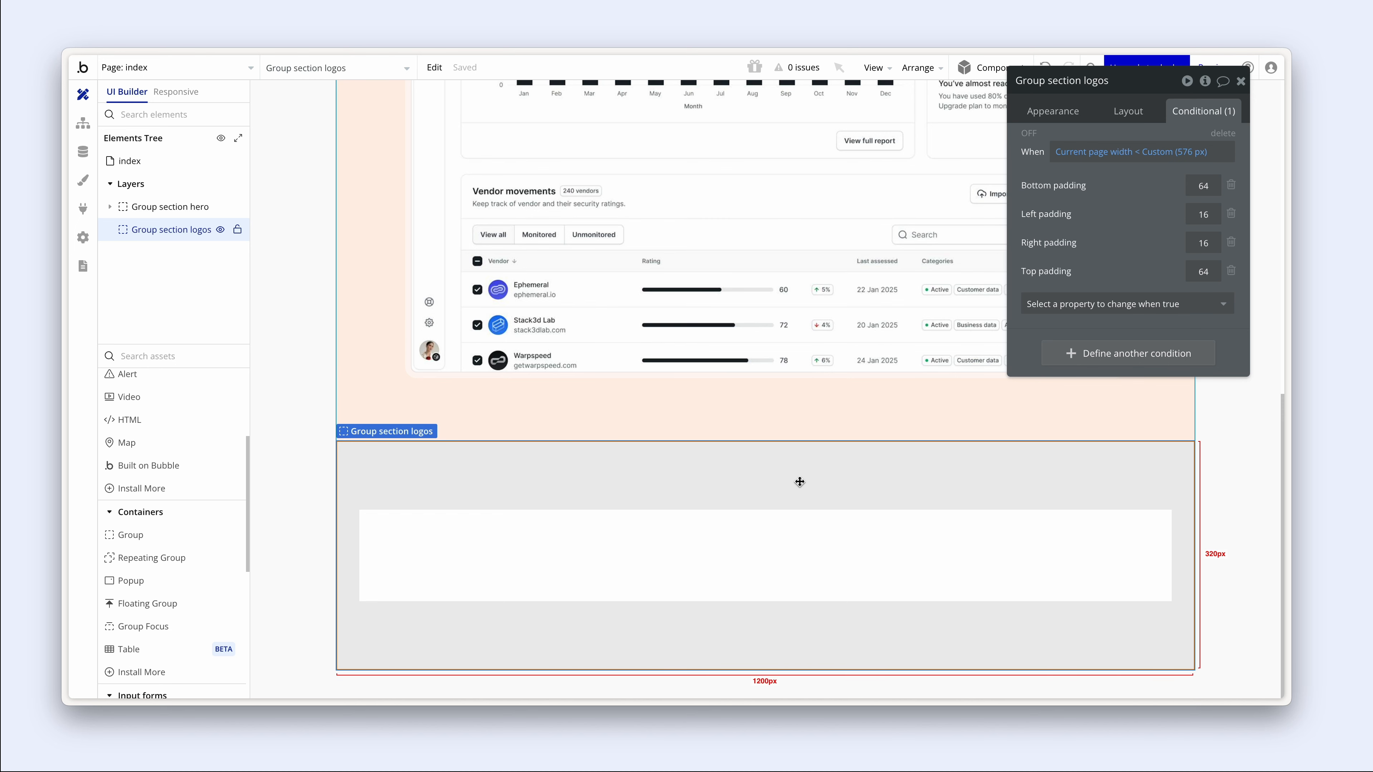
- Add a text element to Group section logos with "You're in great company. We're lucky to work with many great companies." copied from the reference page
{"action": "scroll", "coordinate": [325, 378], "scroll_direction": "up", "scroll_amount": 4}
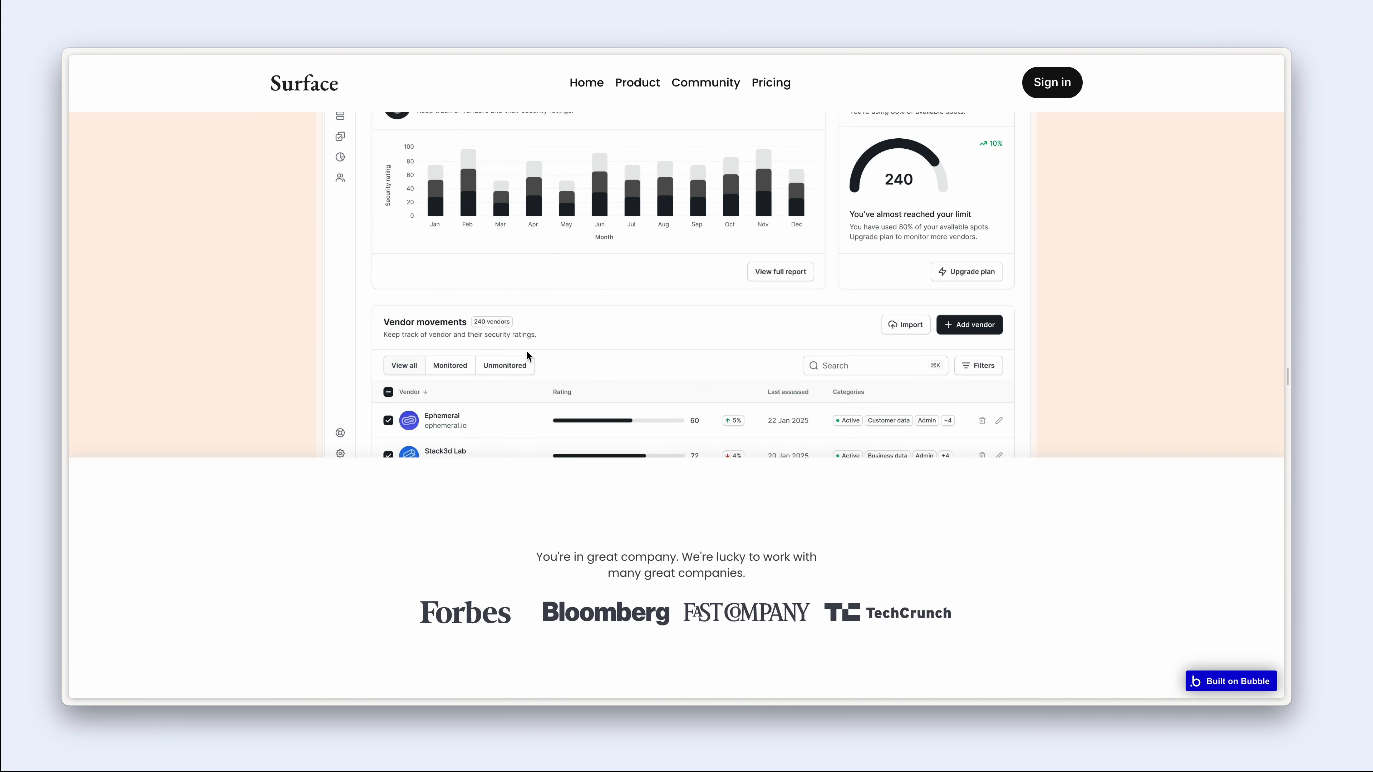
{"action": "left_click_drag", "start_coordinate": [535, 560], "coordinate": [751, 571]}
{"action": "key", "text": "ctrl+c"}
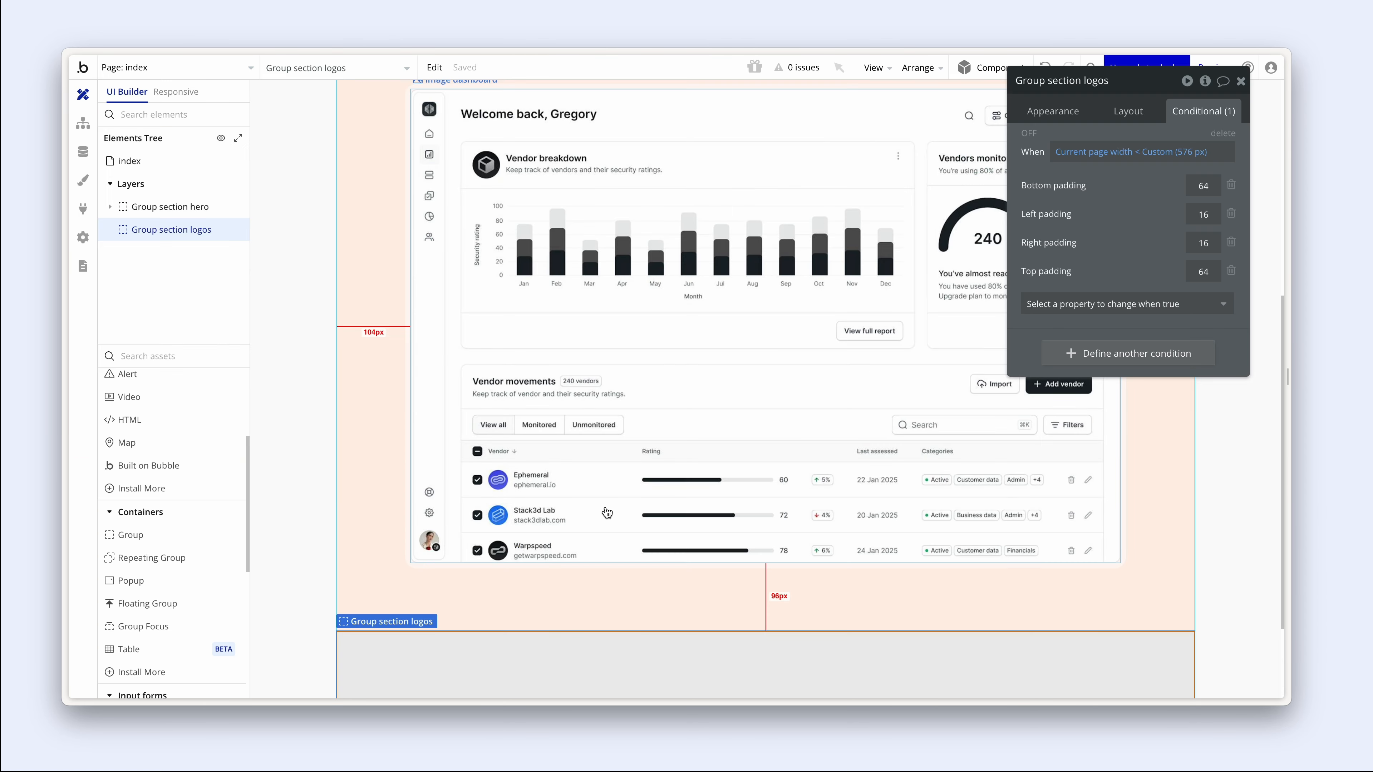
{"action": "scroll", "coordinate": [644, 557], "scroll_direction": "down", "scroll_amount": 3}
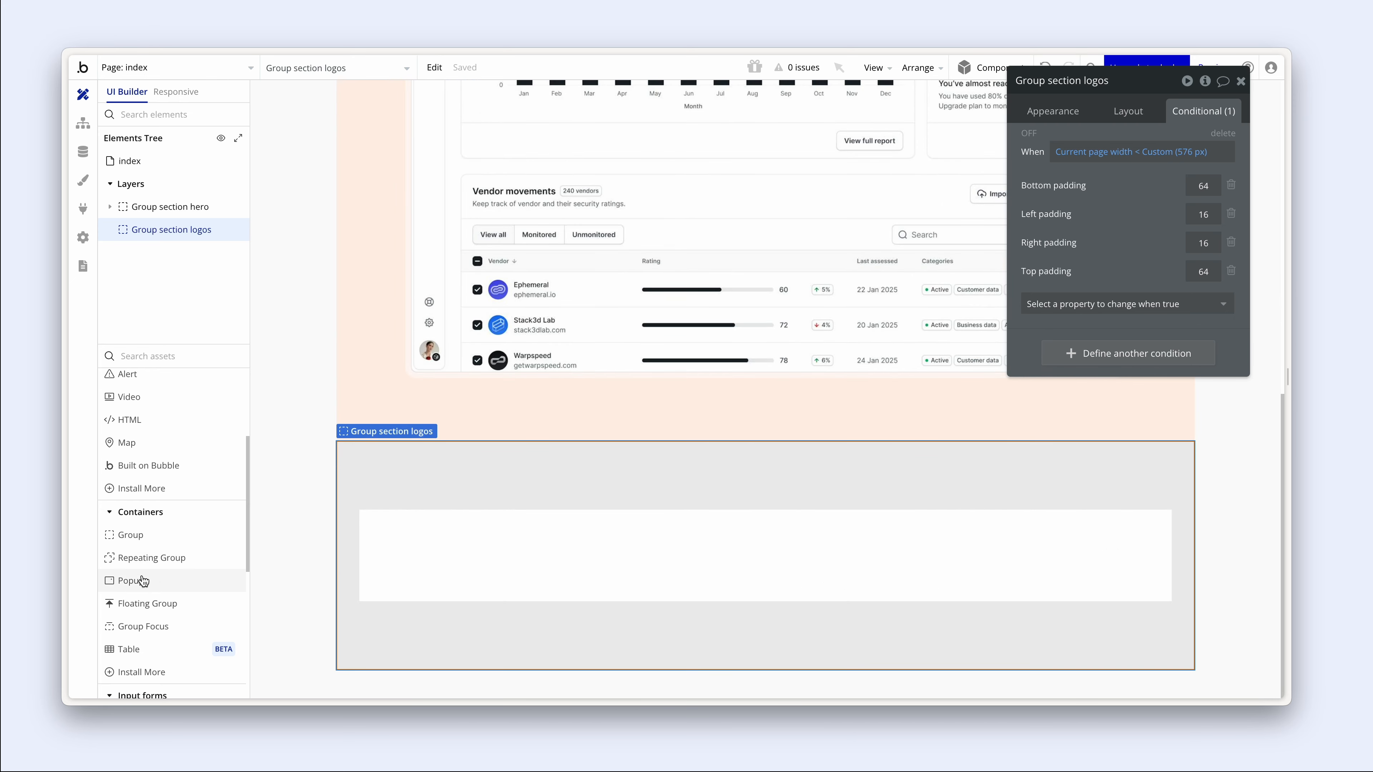
{"action": "scroll", "coordinate": [120, 589], "scroll_direction": "up", "scroll_amount": 3}
{"action": "left_click_drag", "start_coordinate": [125, 402], "coordinate": [383, 517]}
{"action": "key", "text": "ctrl+v"}
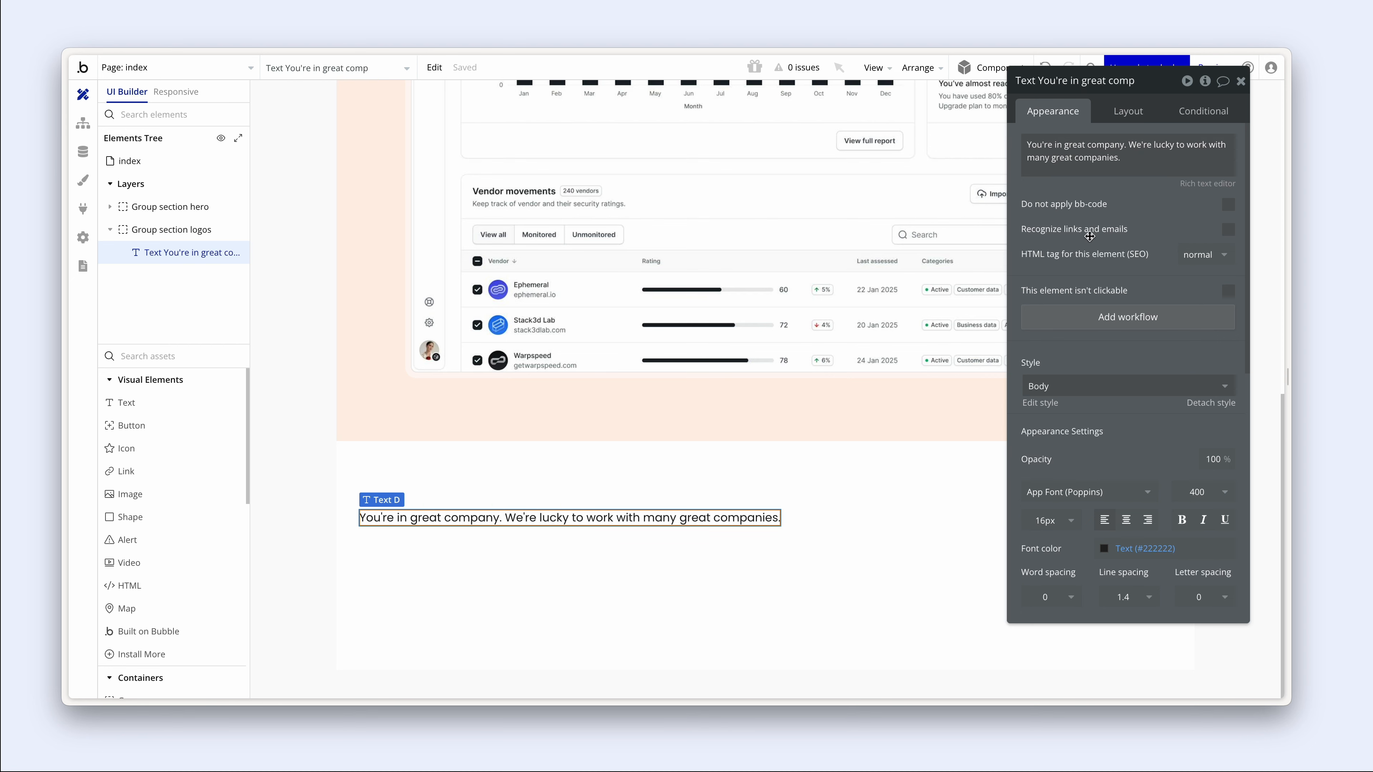
- Center-align the tagline text and set its font color to the Grey dark (#373737) color variable
{"action": "left_click", "coordinate": [1129, 522]}
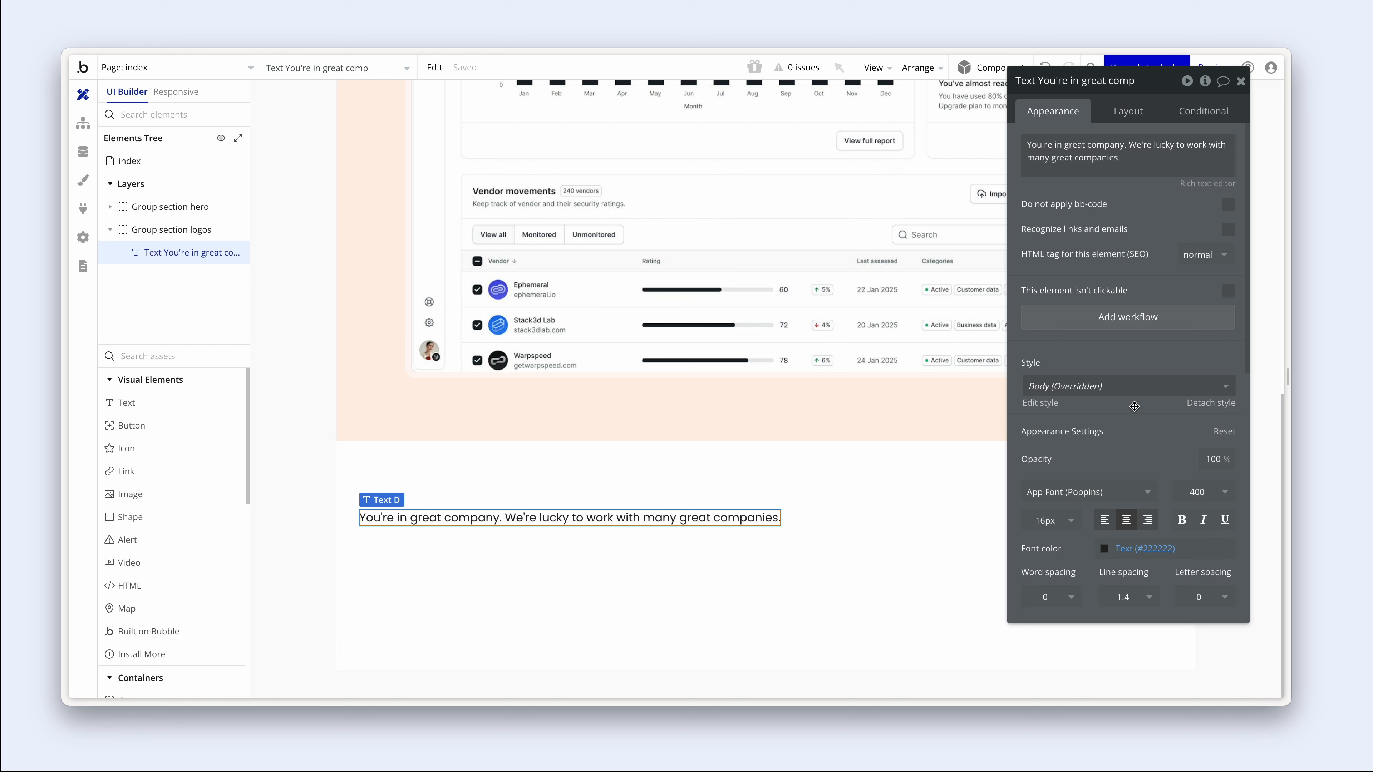
{"action": "scroll", "coordinate": [1131, 406], "scroll_direction": "down", "scroll_amount": 5}
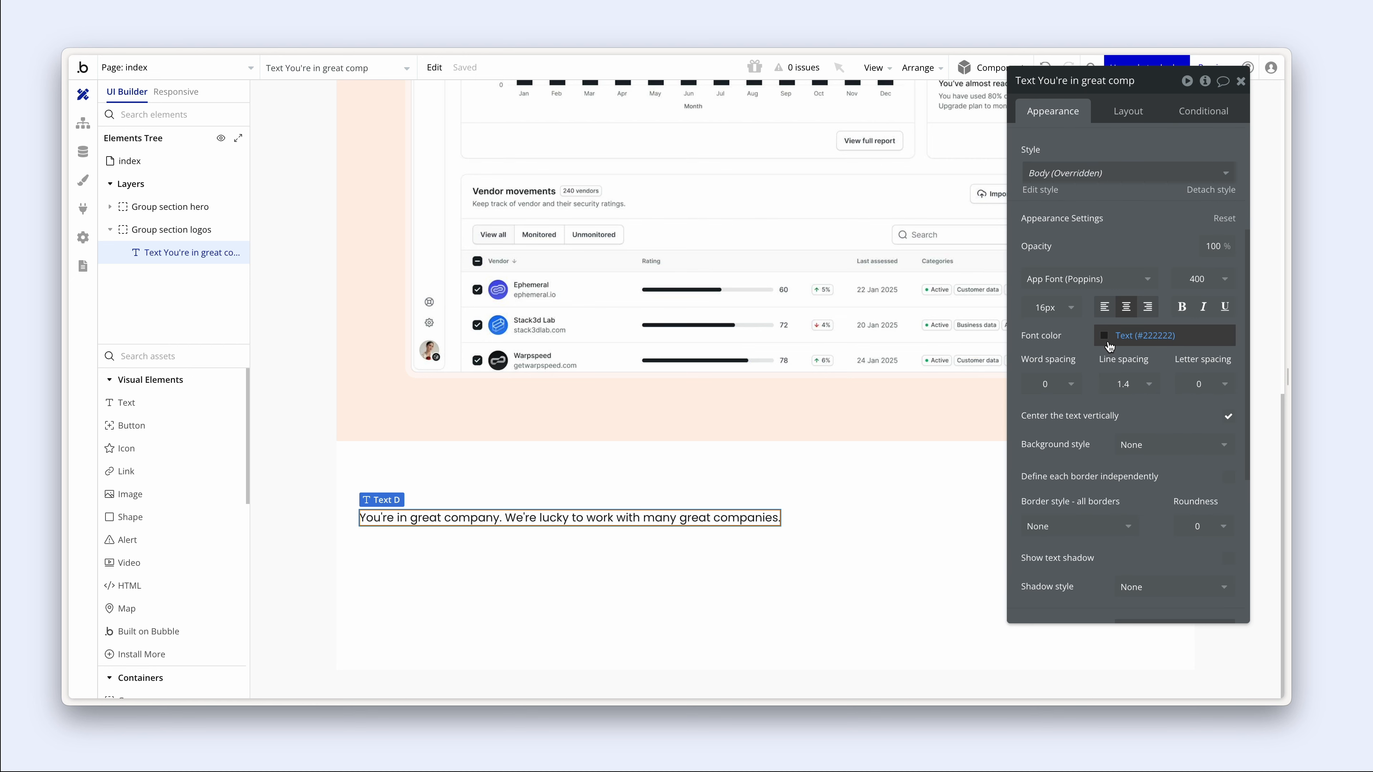
{"action": "left_click", "coordinate": [1141, 335]}
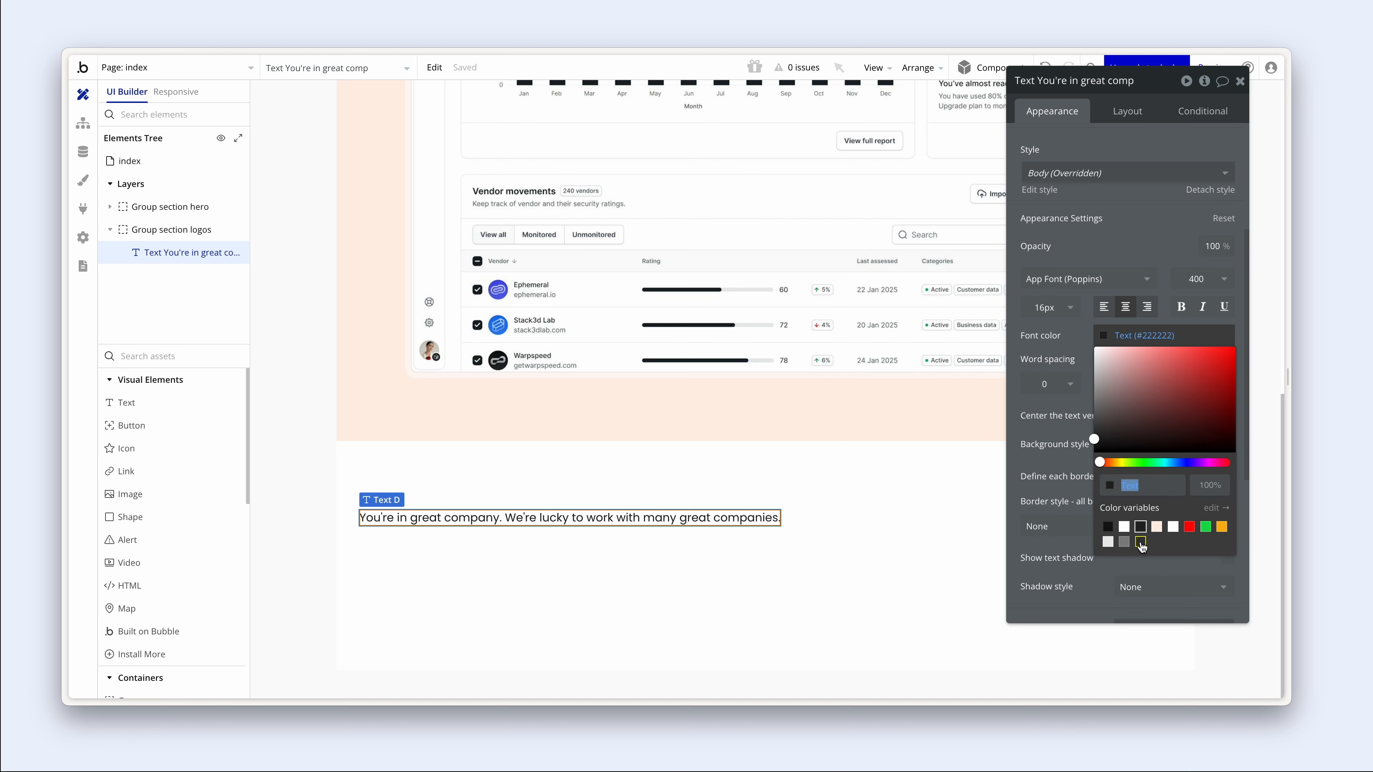
{"action": "left_click", "coordinate": [898, 559]}
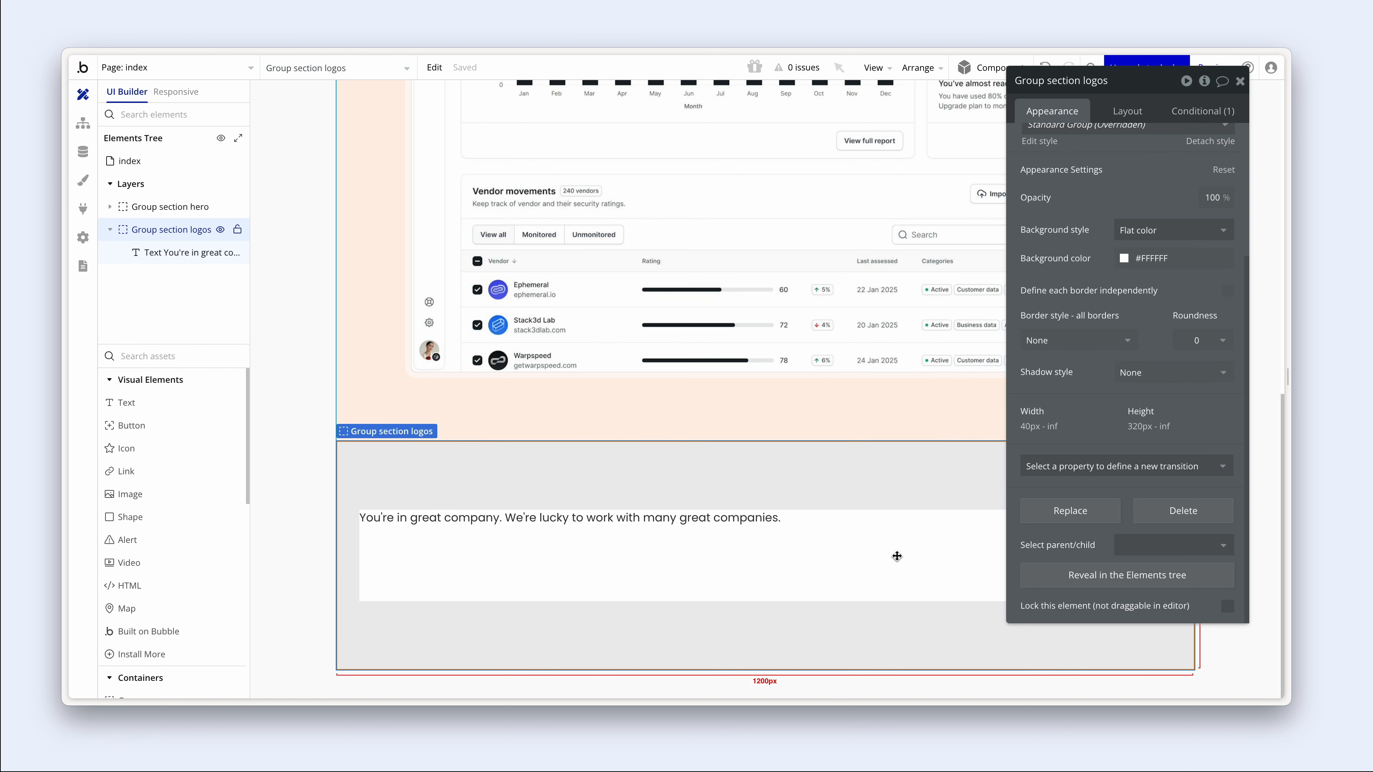
- Center the tagline text element horizontally within Group section logos
{"action": "left_click", "coordinate": [760, 522]}
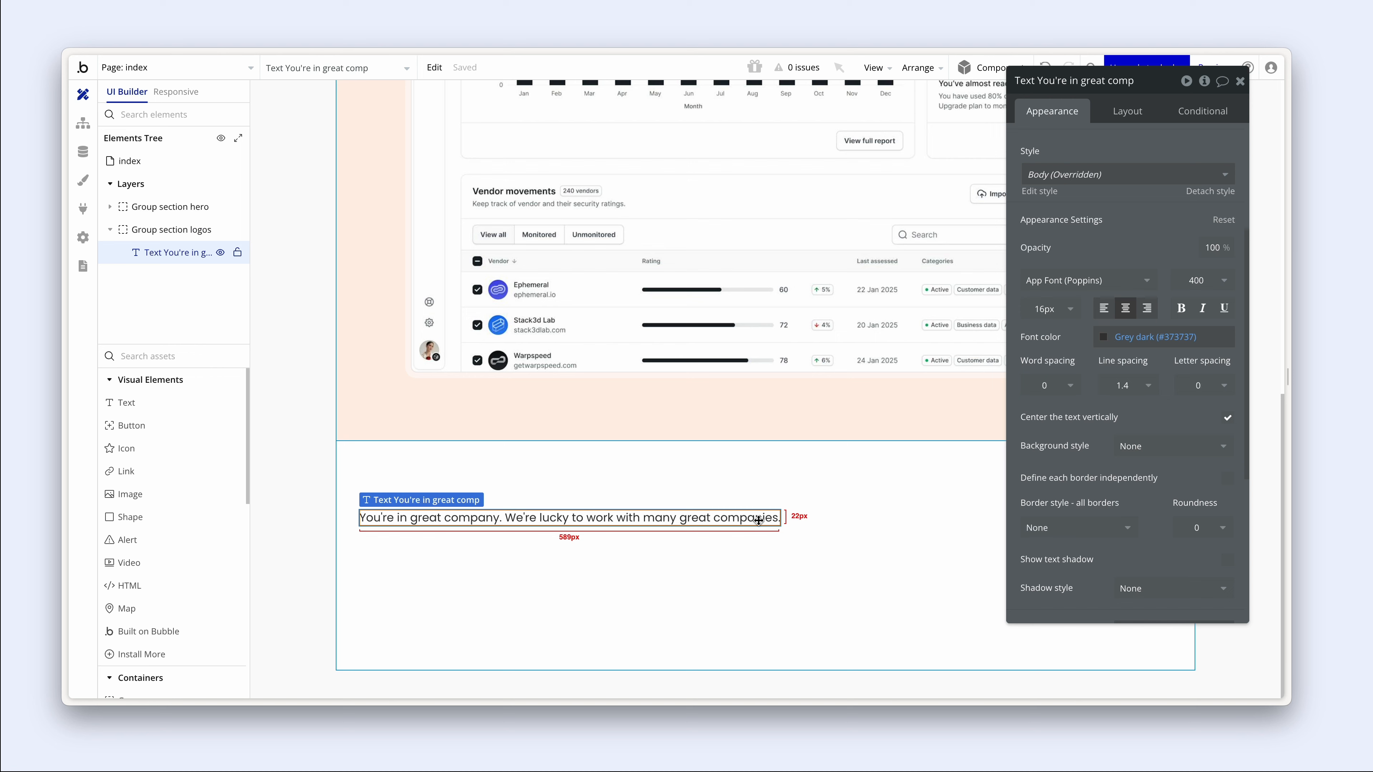
{"action": "left_click", "coordinate": [1131, 114]}
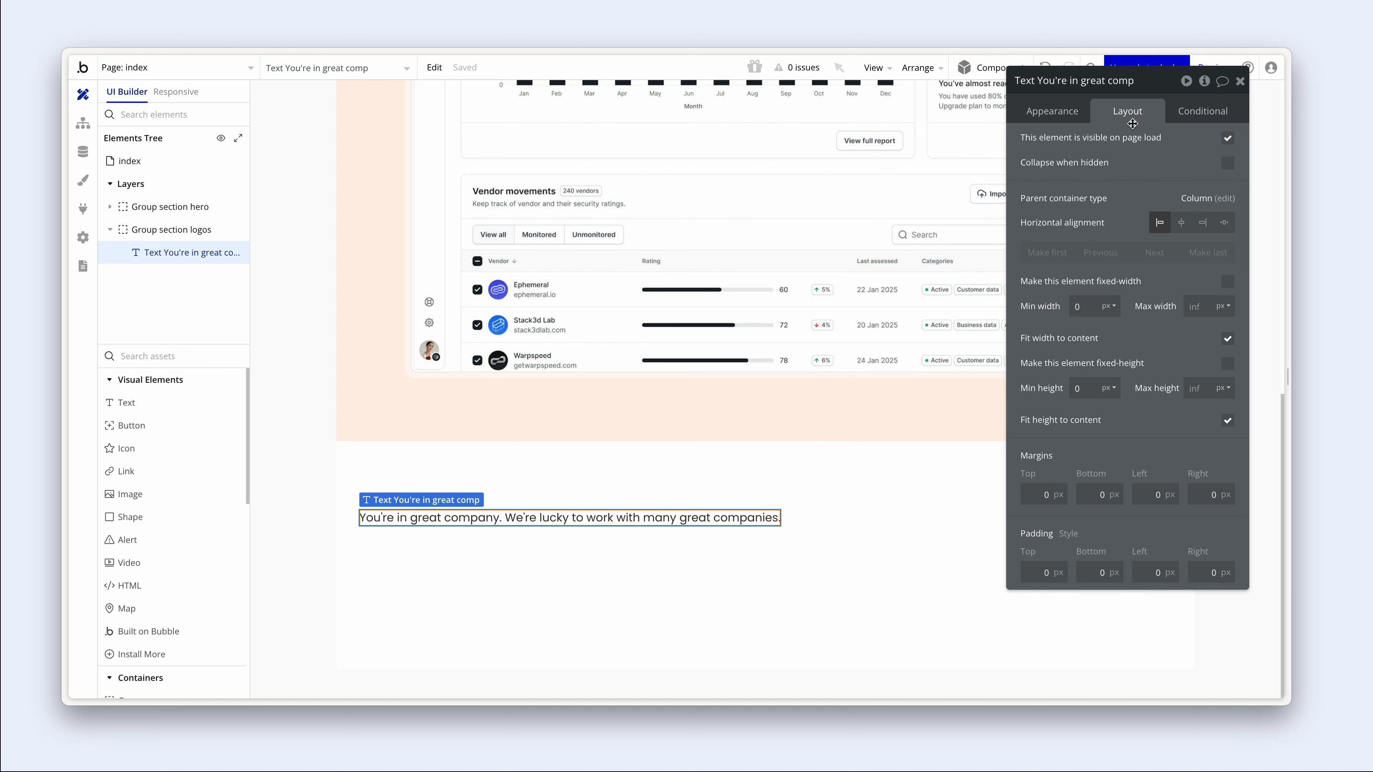
{"action": "left_click", "coordinate": [1180, 223]}
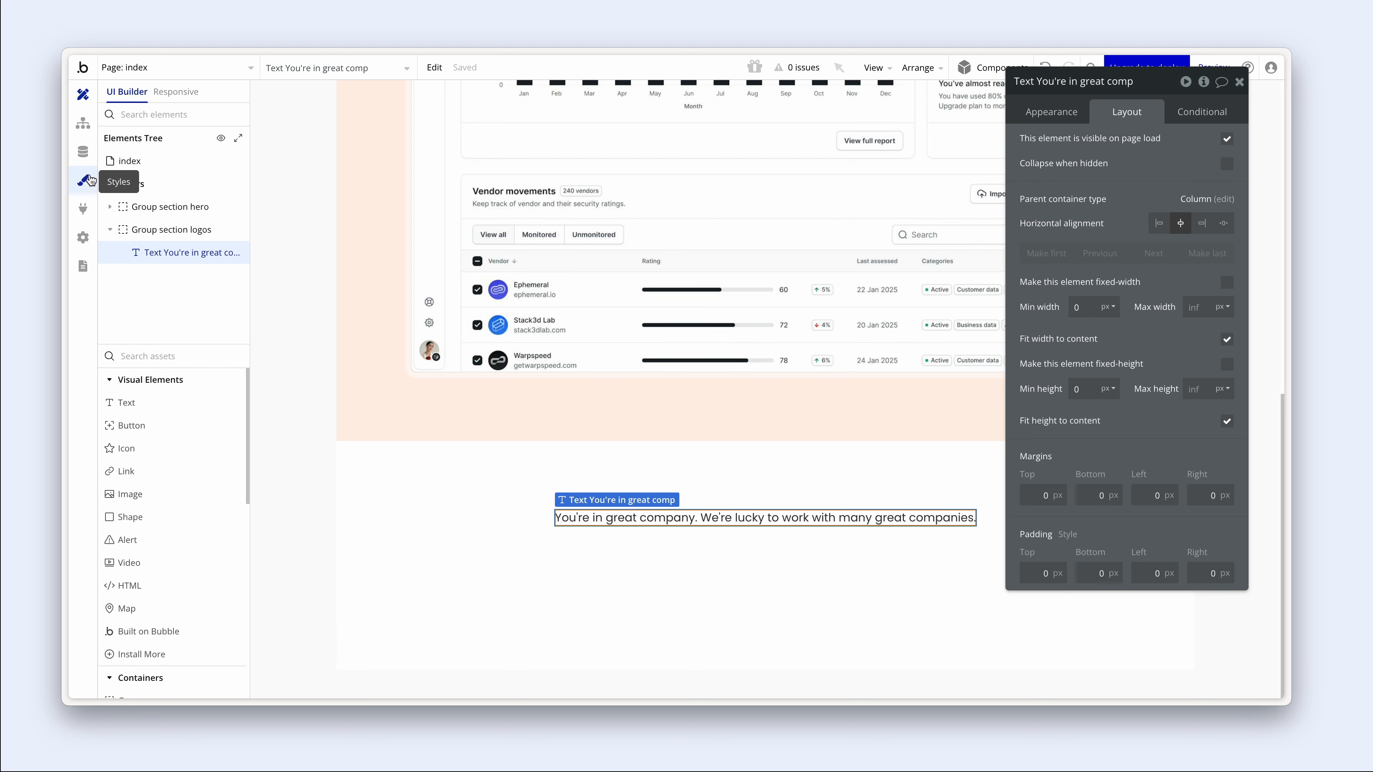
- Create a new option set named Logos in the app's data section, skipping the option sets tutorial
{"action": "left_click", "coordinate": [84, 162]}
{"action": "left_click", "coordinate": [404, 122]}
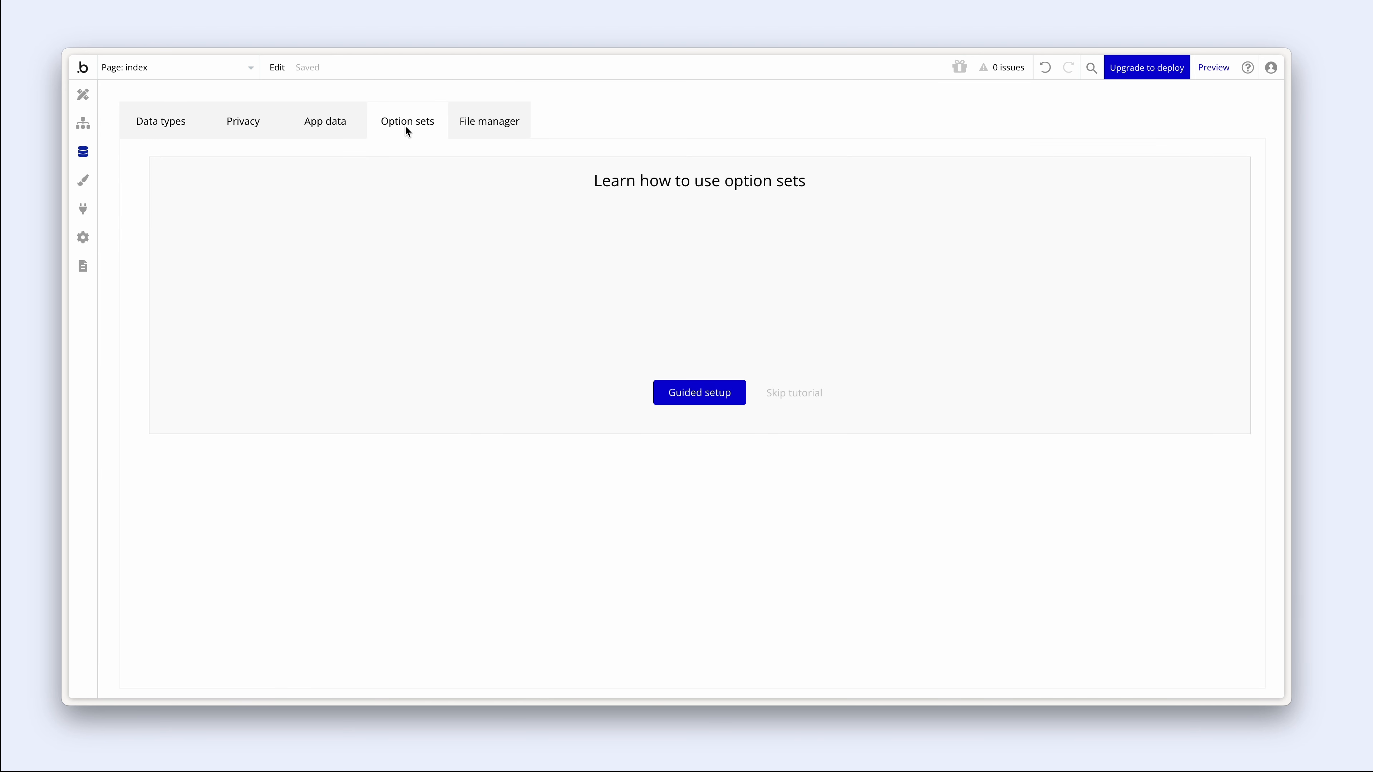
{"action": "left_click", "coordinate": [779, 399]}
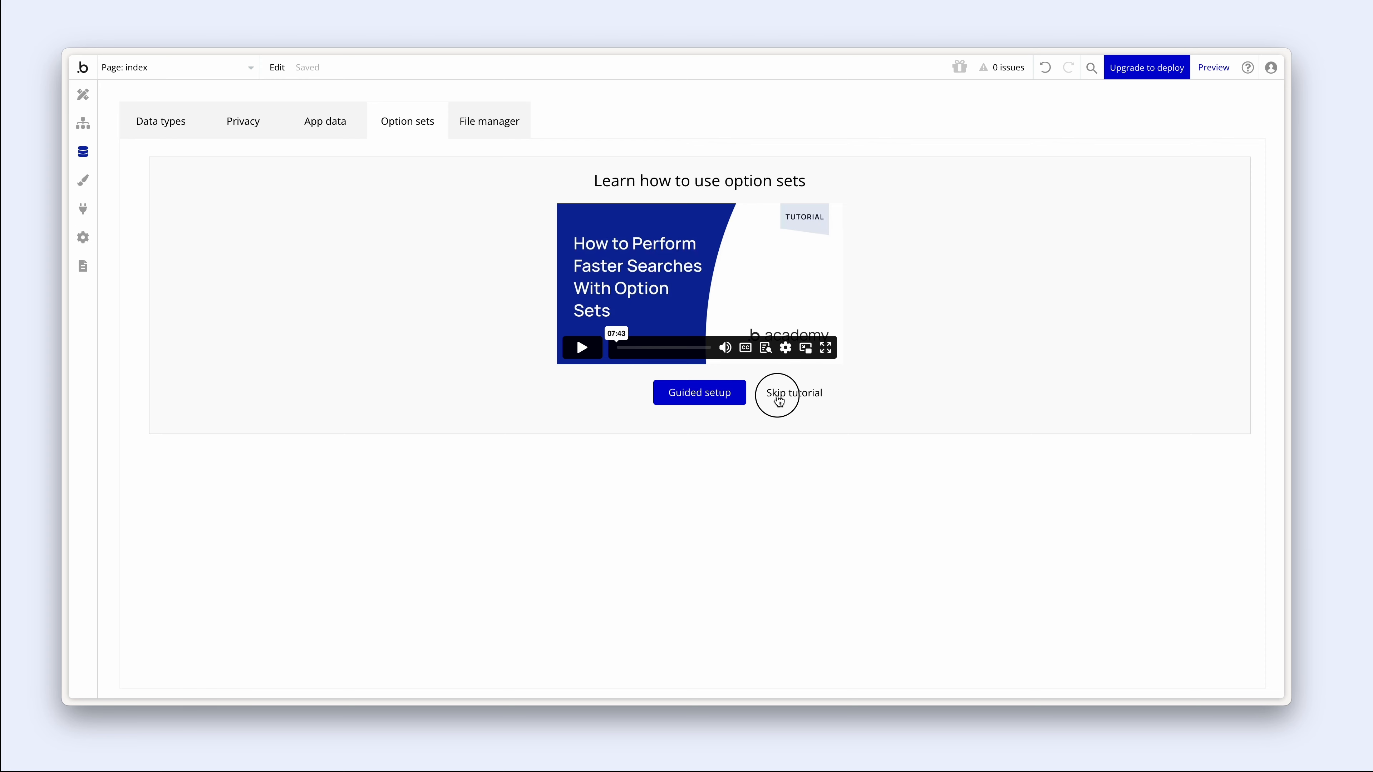
{"action": "left_click", "coordinate": [301, 260]}
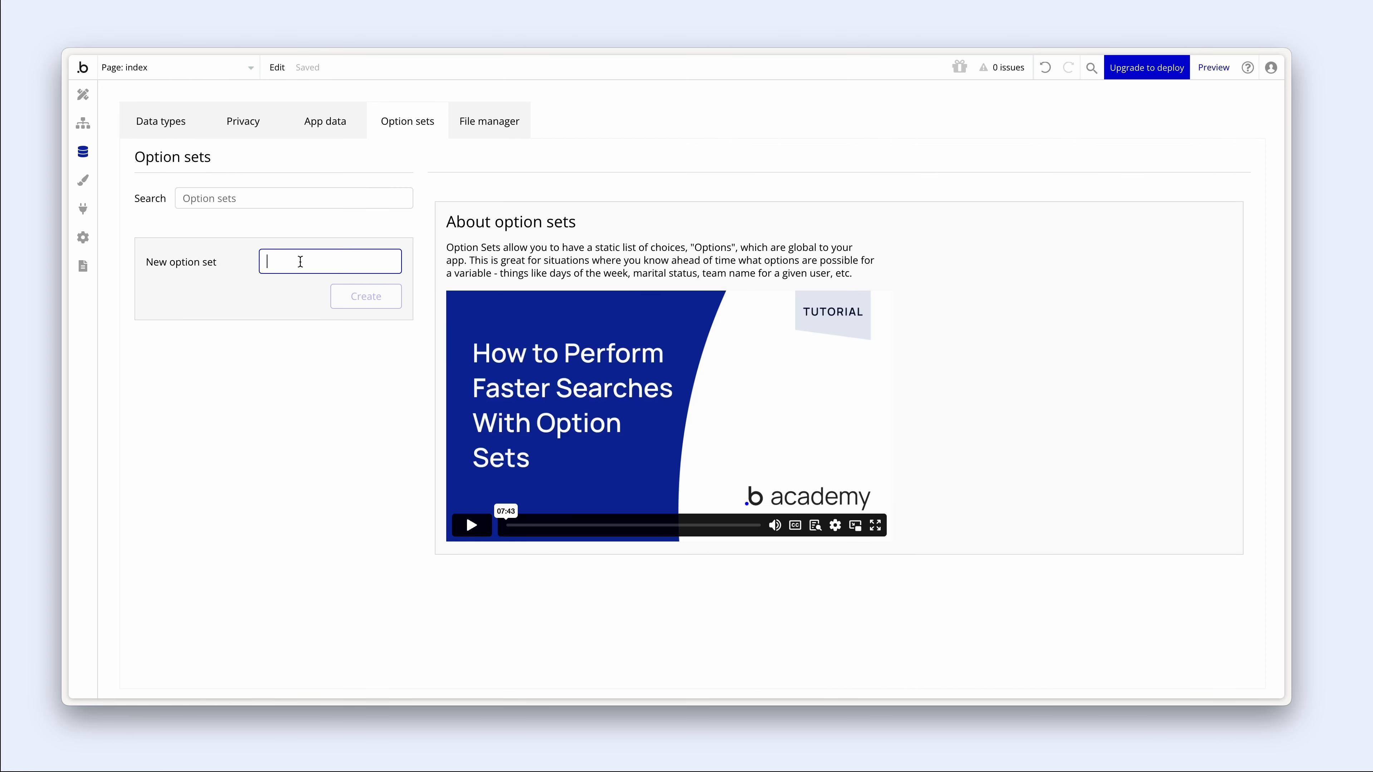
{"action": "type", "text": "Logos"}
{"action": "key", "text": "Return"}
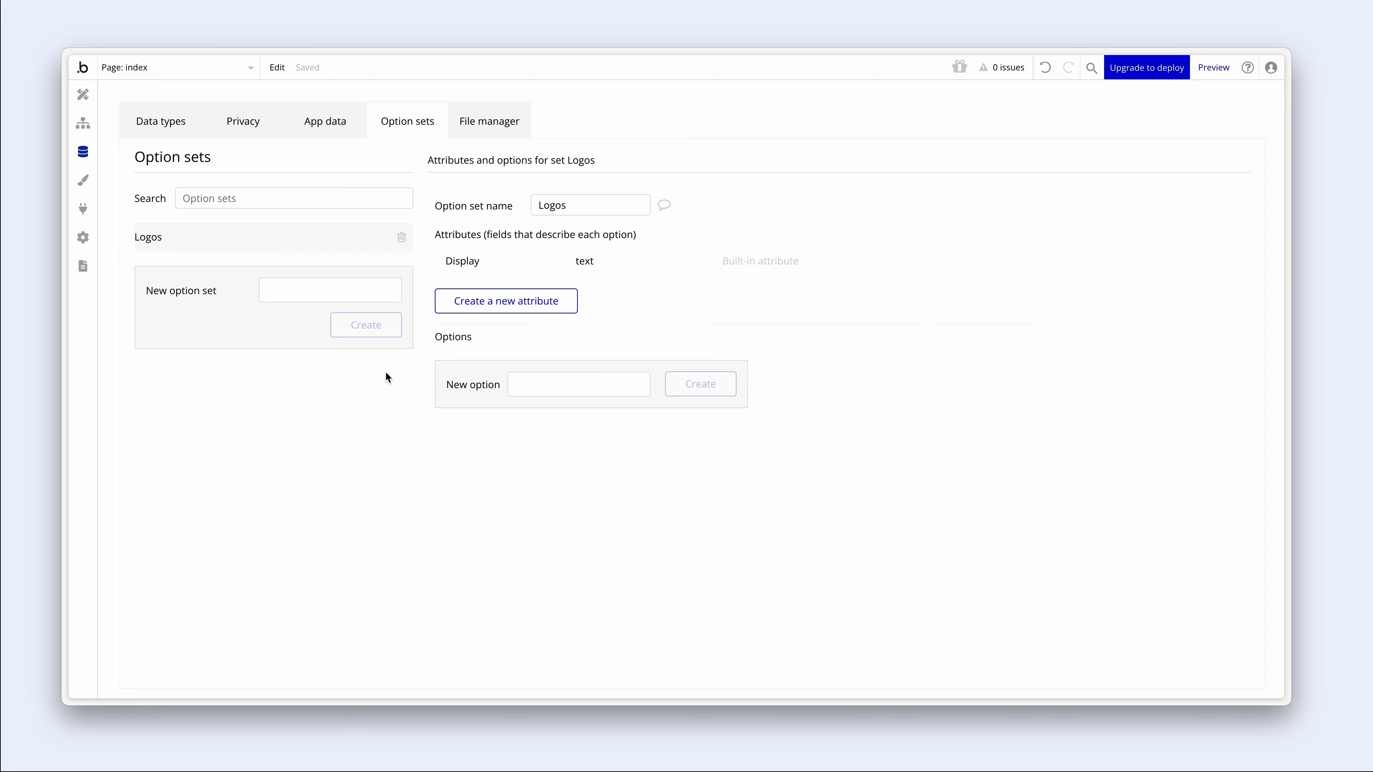
{"action": "right_click", "coordinate": [186, 238]}
{"action": "left_click", "coordinate": [249, 250]}
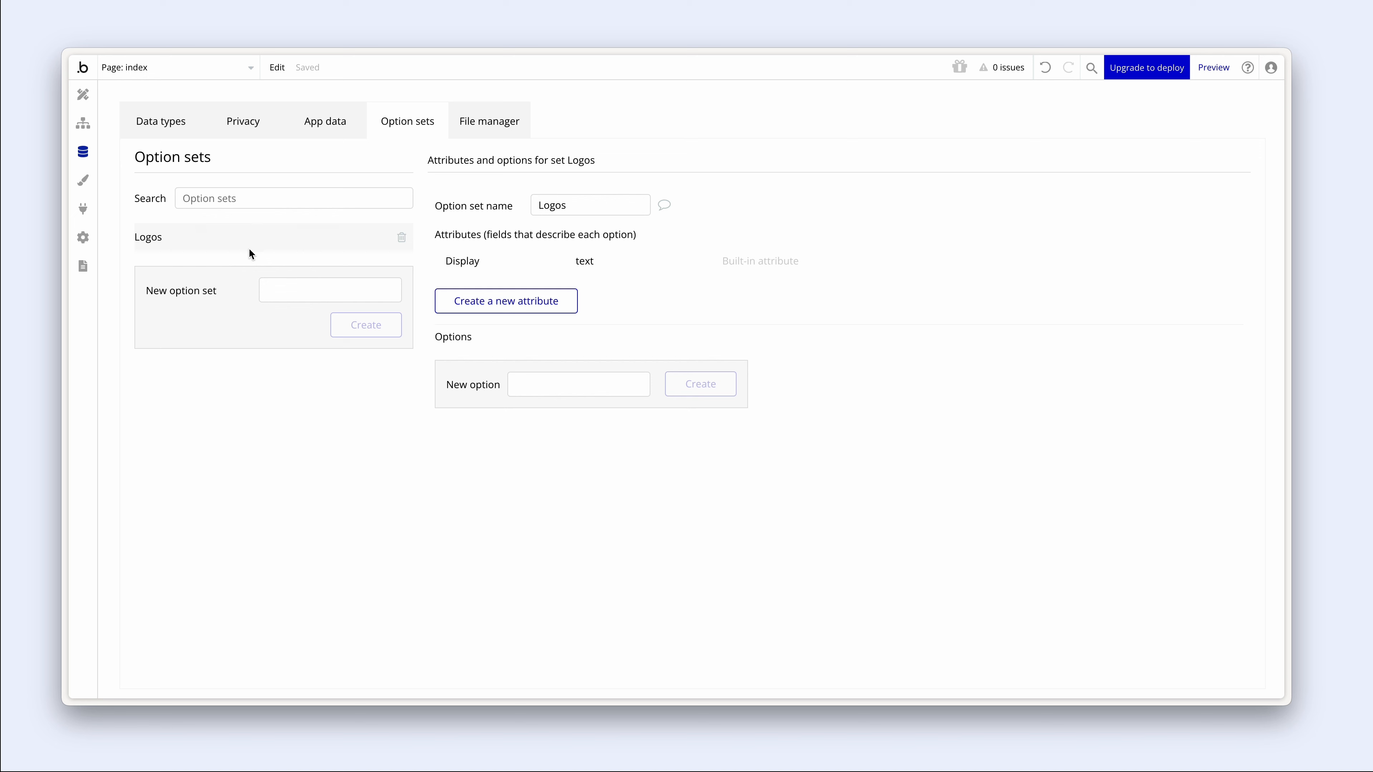
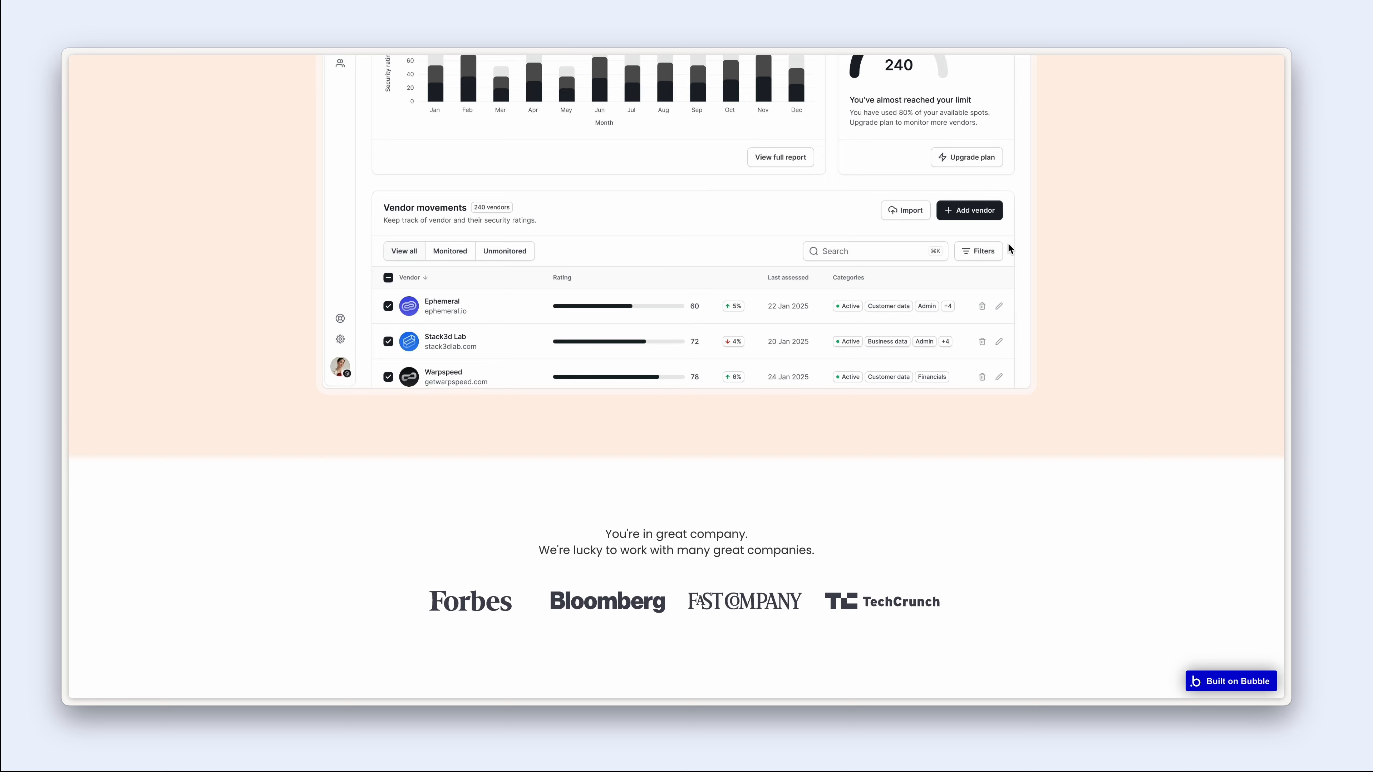
- Compare the logos section in the editor with the reference Surface page, examining how the dashboard image meets the section below it
{"action": "key", "text": "ctrl+shift+Tab"}
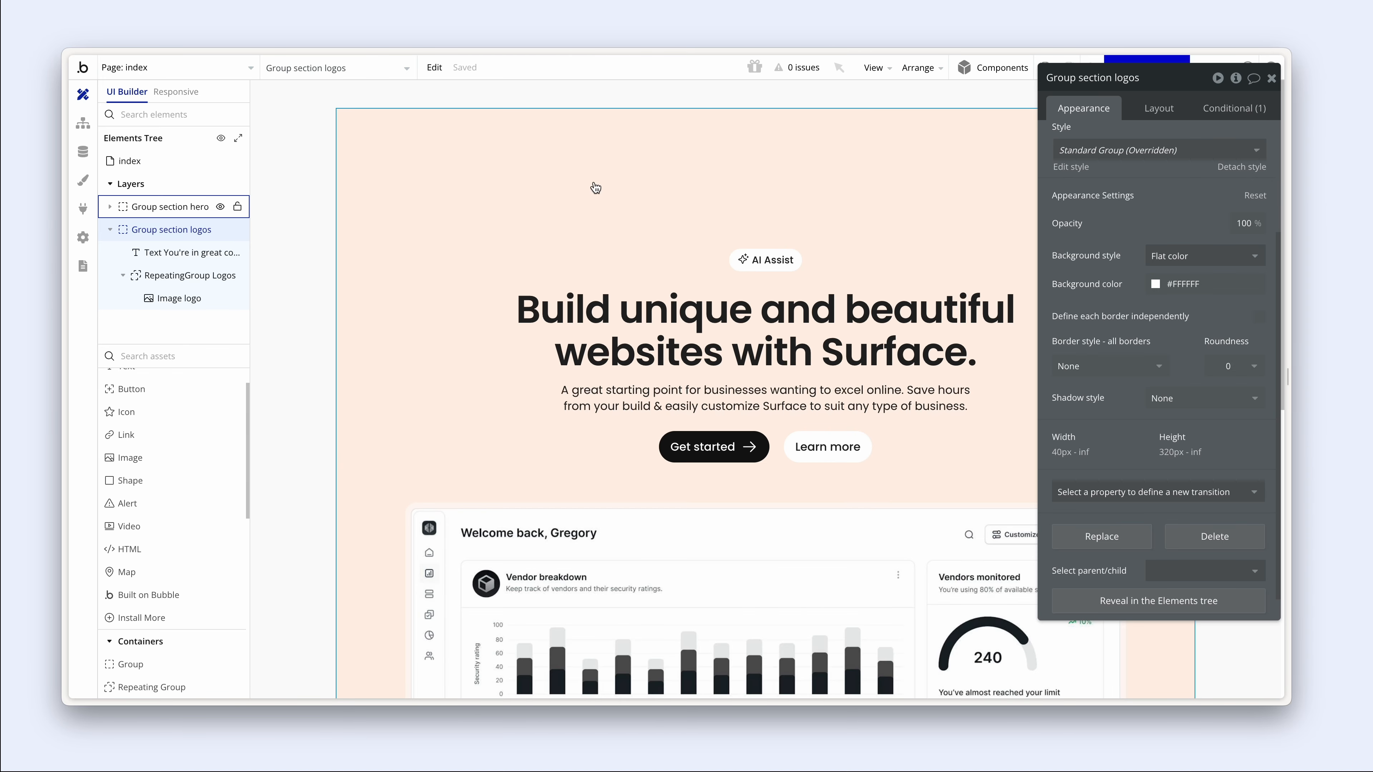
{"action": "scroll", "coordinate": [600, 189], "scroll_direction": "down", "scroll_amount": 9}
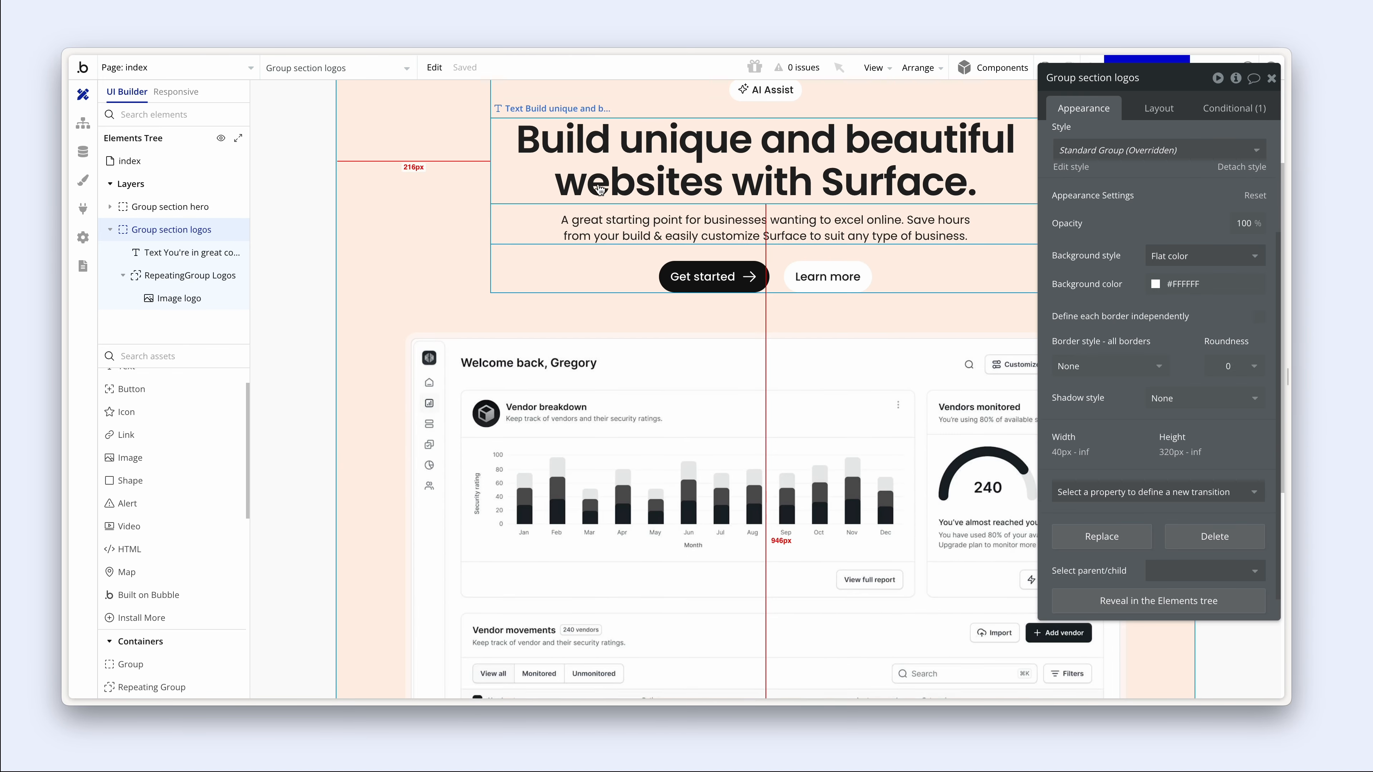
{"action": "scroll", "coordinate": [599, 189], "scroll_direction": "down", "scroll_amount": 2}
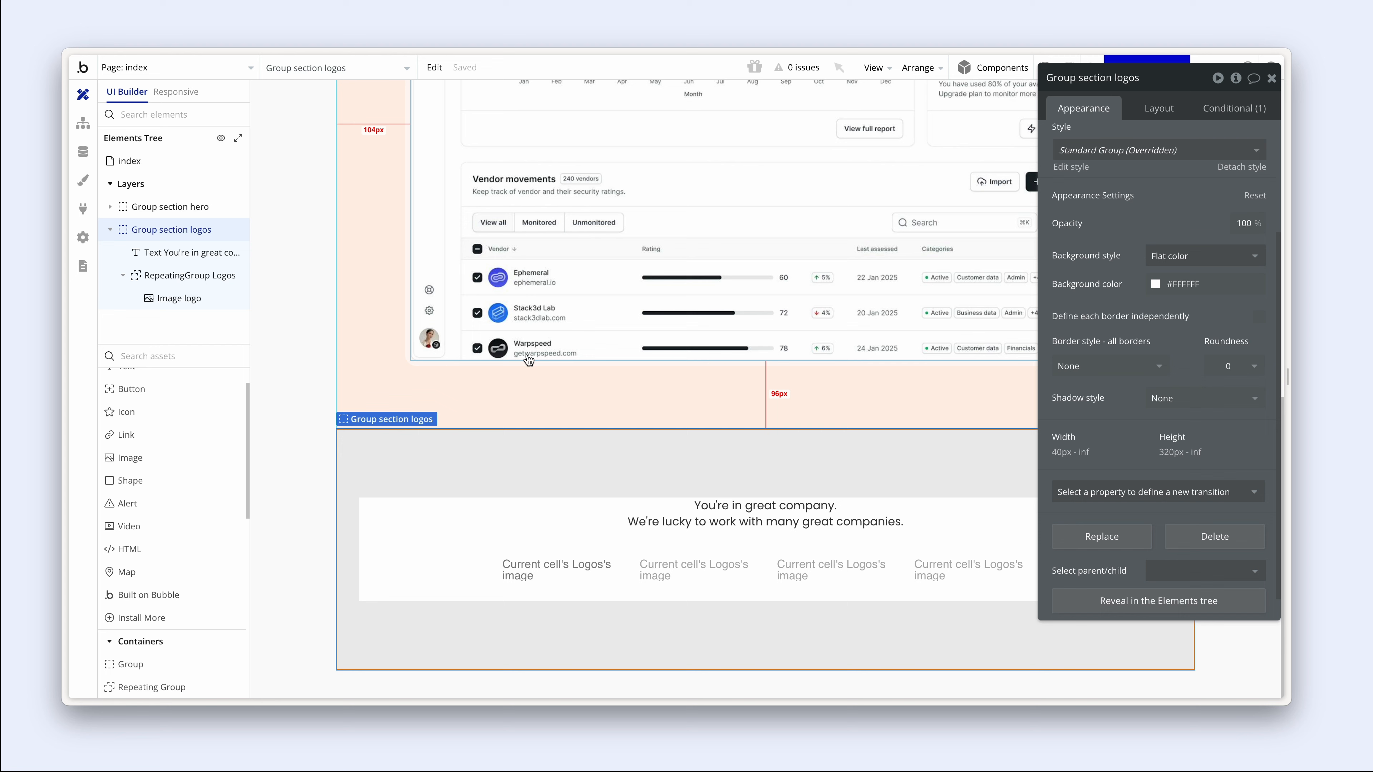
{"action": "scroll", "coordinate": [531, 341], "scroll_direction": "up", "scroll_amount": 1}
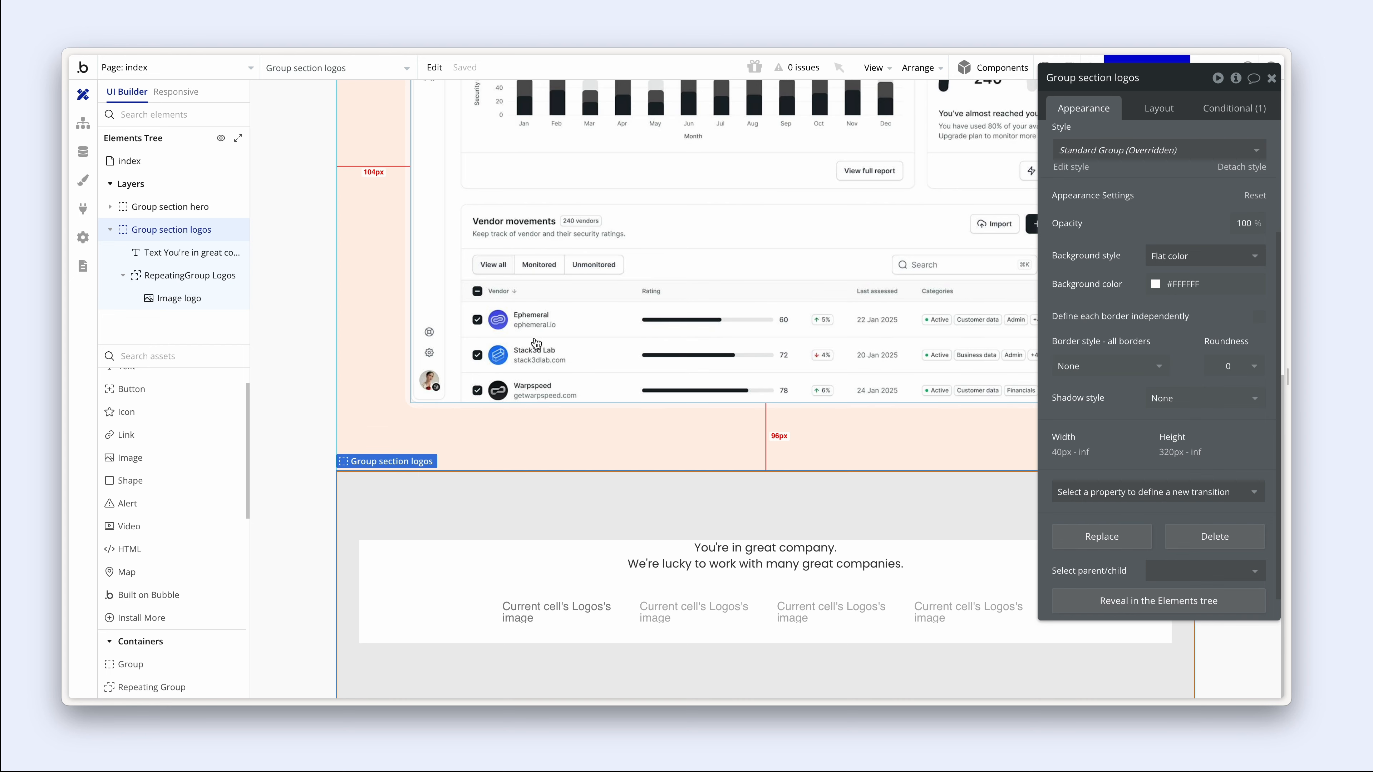
{"action": "key", "text": "alt+Tab"}
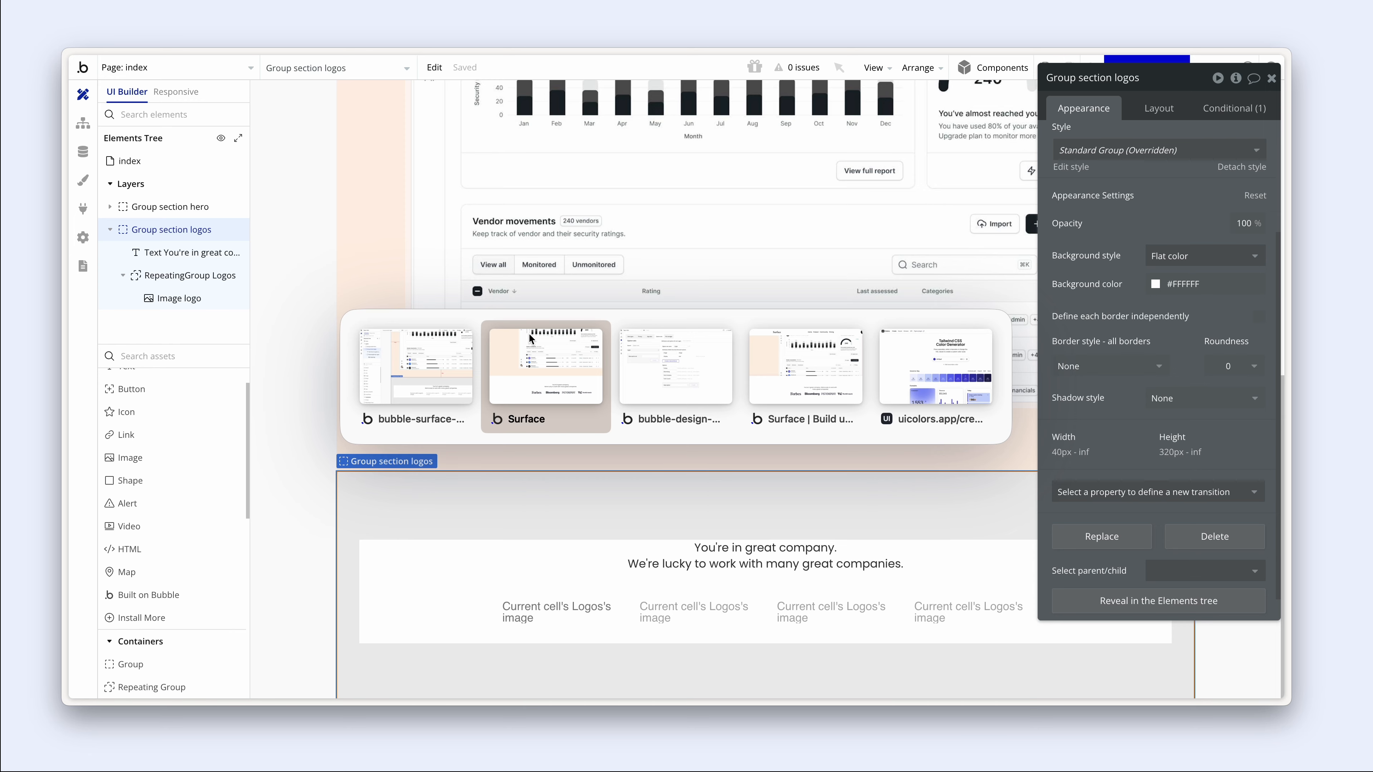
{"action": "key", "text": "alt+Tab"}
{"action": "key", "text": "alt+Tab"}
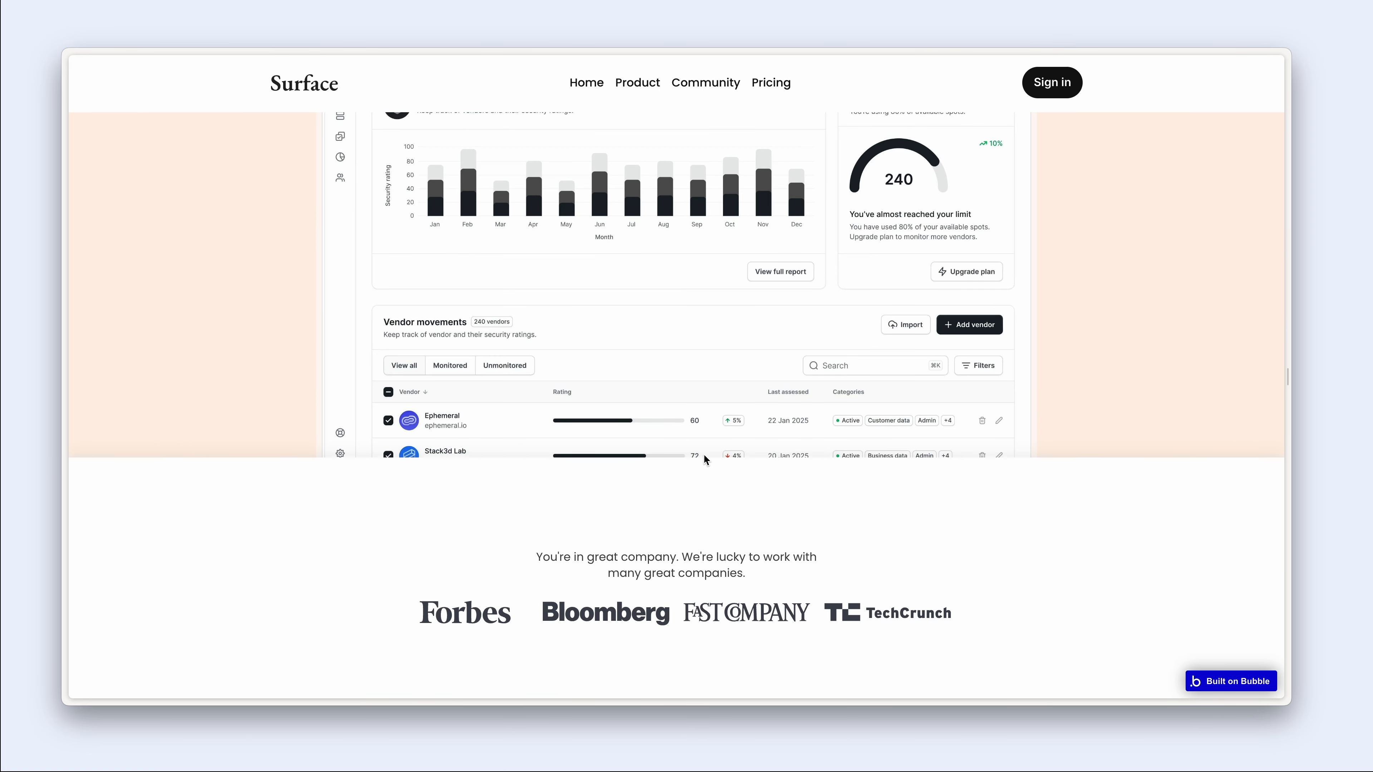
{"action": "scroll", "coordinate": [723, 405], "scroll_direction": "up", "scroll_amount": 3}
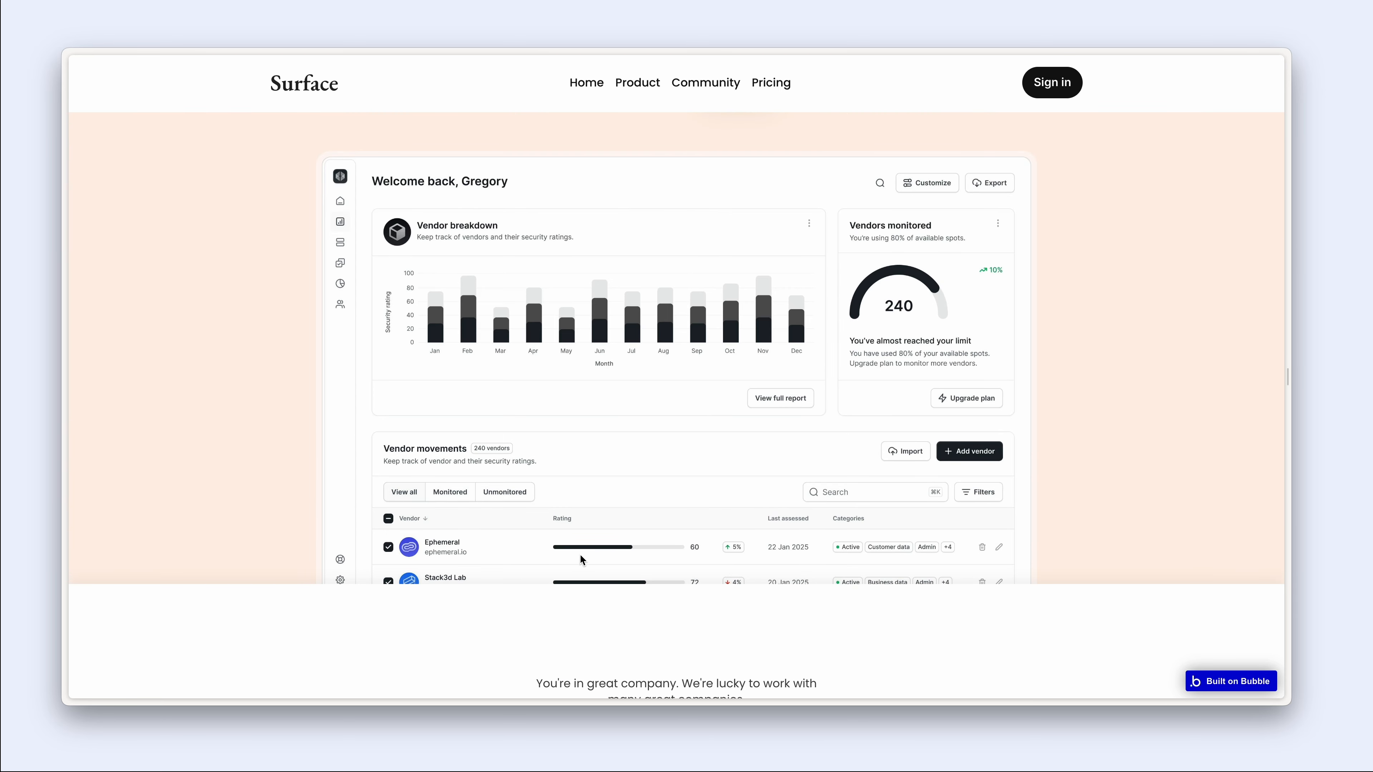
{"action": "scroll", "coordinate": [583, 562], "scroll_direction": "down", "scroll_amount": 3}
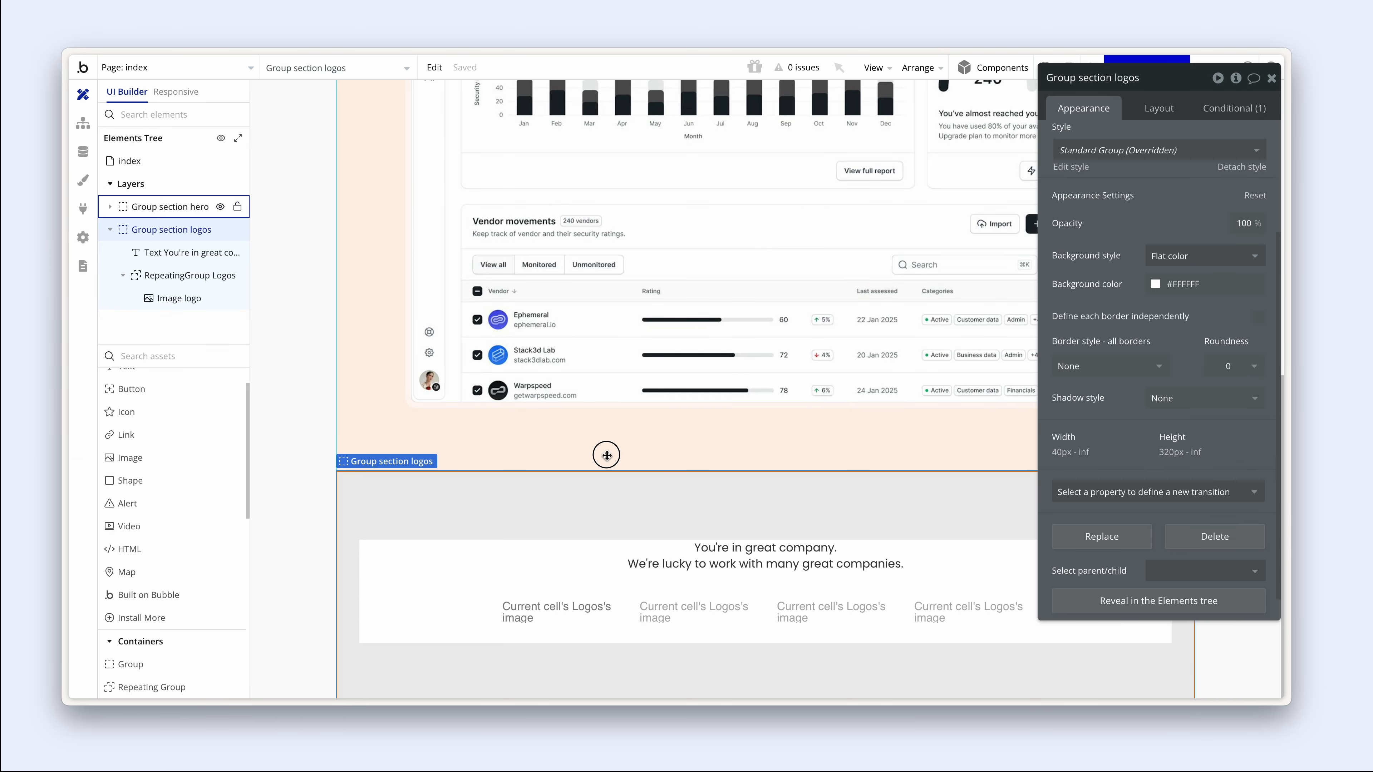
- Set the bottom margin of Image dashboard in the hero section to -96 px
{"action": "left_click", "coordinate": [606, 455]}
{"action": "left_click", "coordinate": [779, 349]}
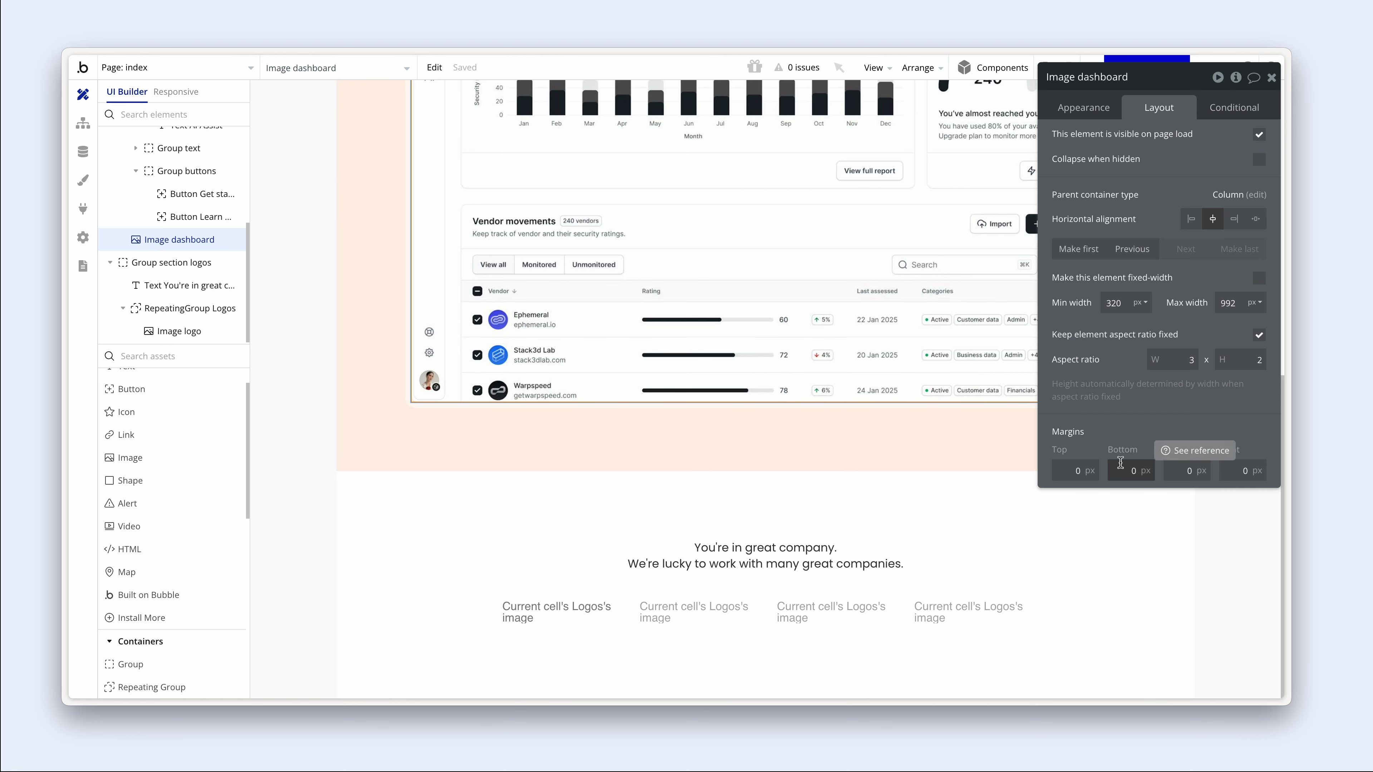
{"action": "left_click", "coordinate": [1144, 463]}
{"action": "double_click", "coordinate": [1131, 468]}
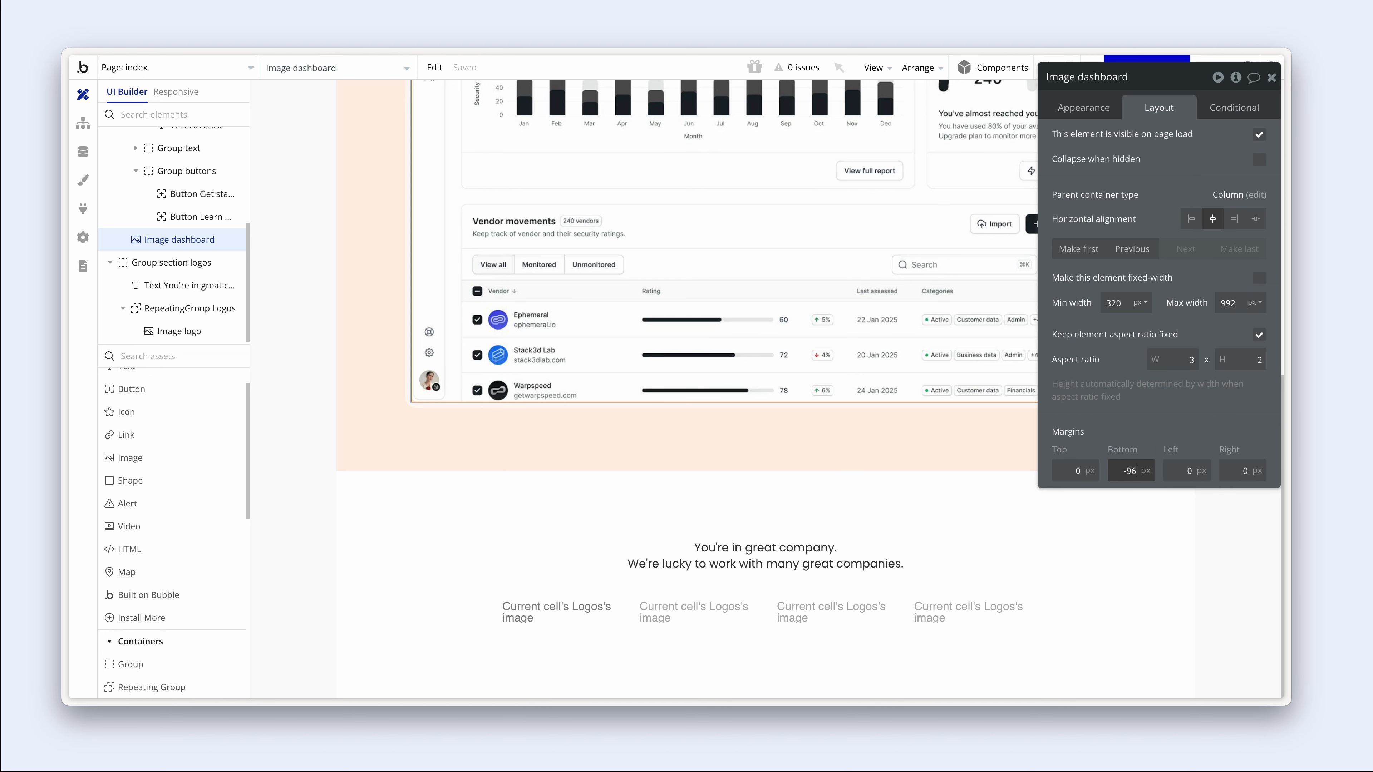
{"action": "key", "text": "Return"}
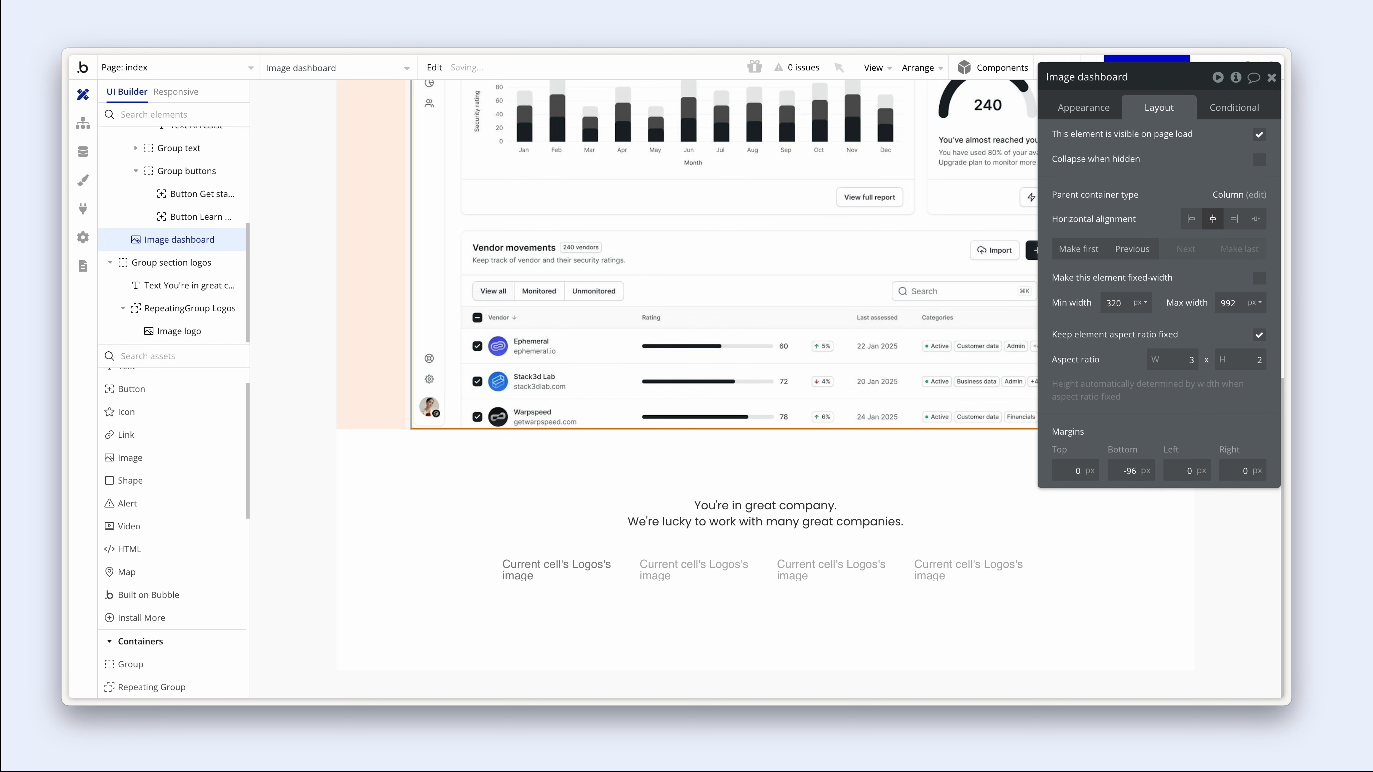
- Set the bottom padding of Group section hero to 0 px
{"action": "left_click", "coordinate": [374, 395]}
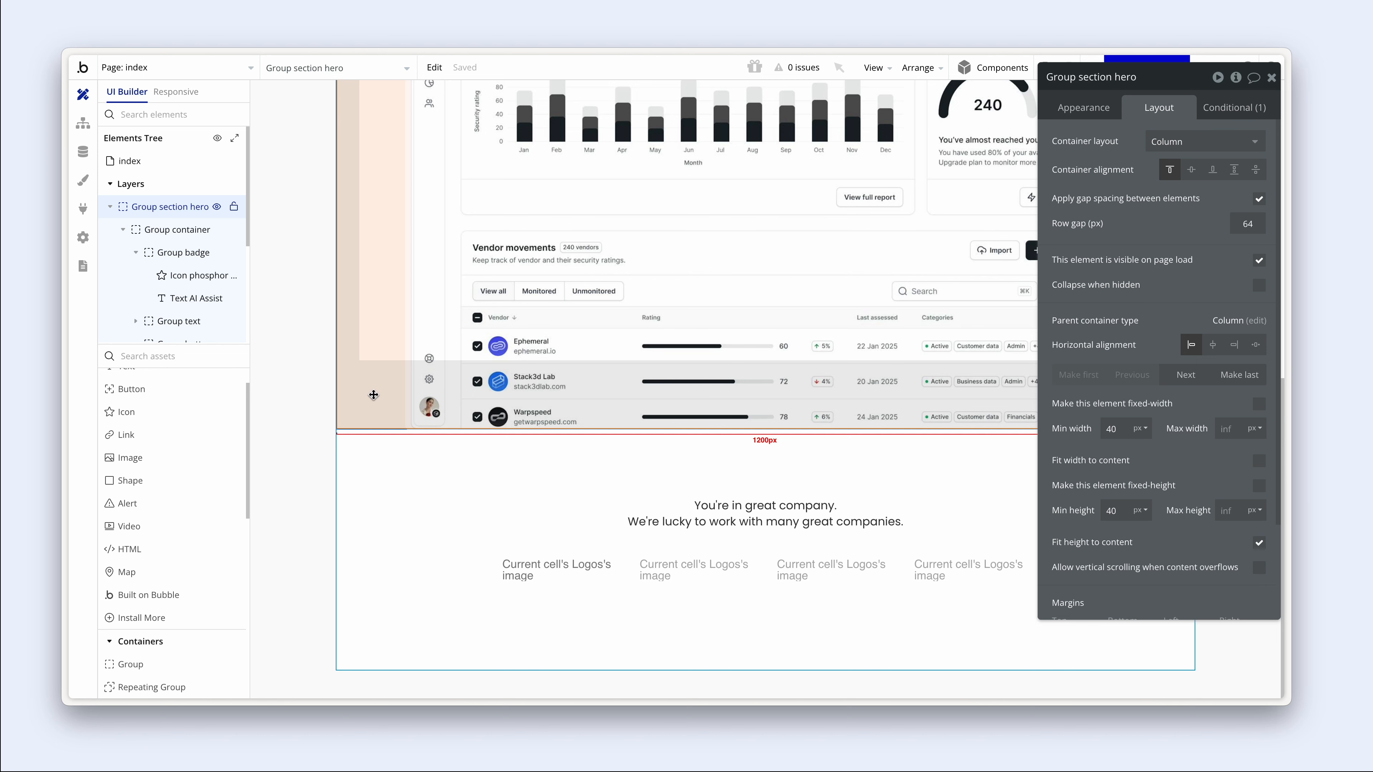
{"action": "scroll", "coordinate": [1107, 393], "scroll_direction": "down", "scroll_amount": 3}
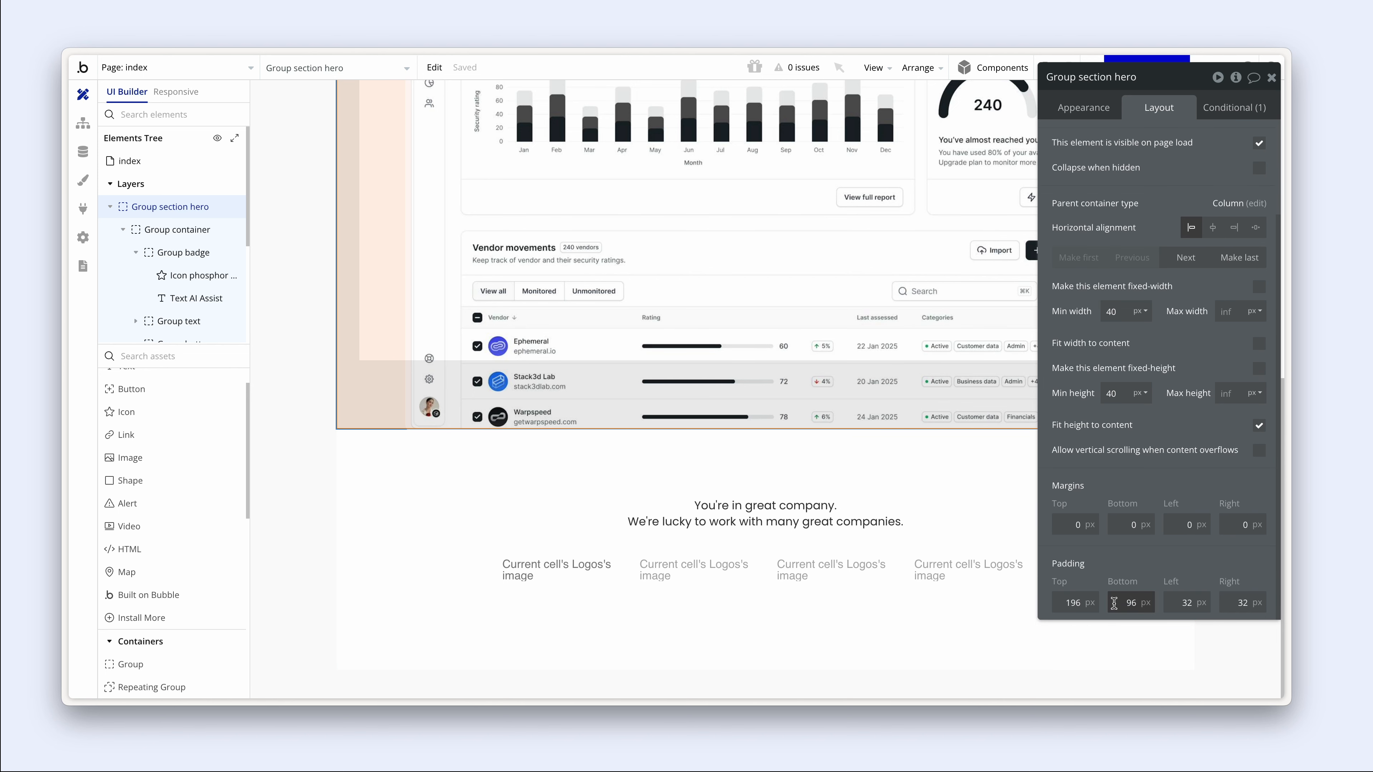
{"action": "left_click_drag", "start_coordinate": [1117, 603], "coordinate": [1145, 600]}
{"action": "type", "text": "0"}
{"action": "left_click", "coordinate": [1141, 475]}
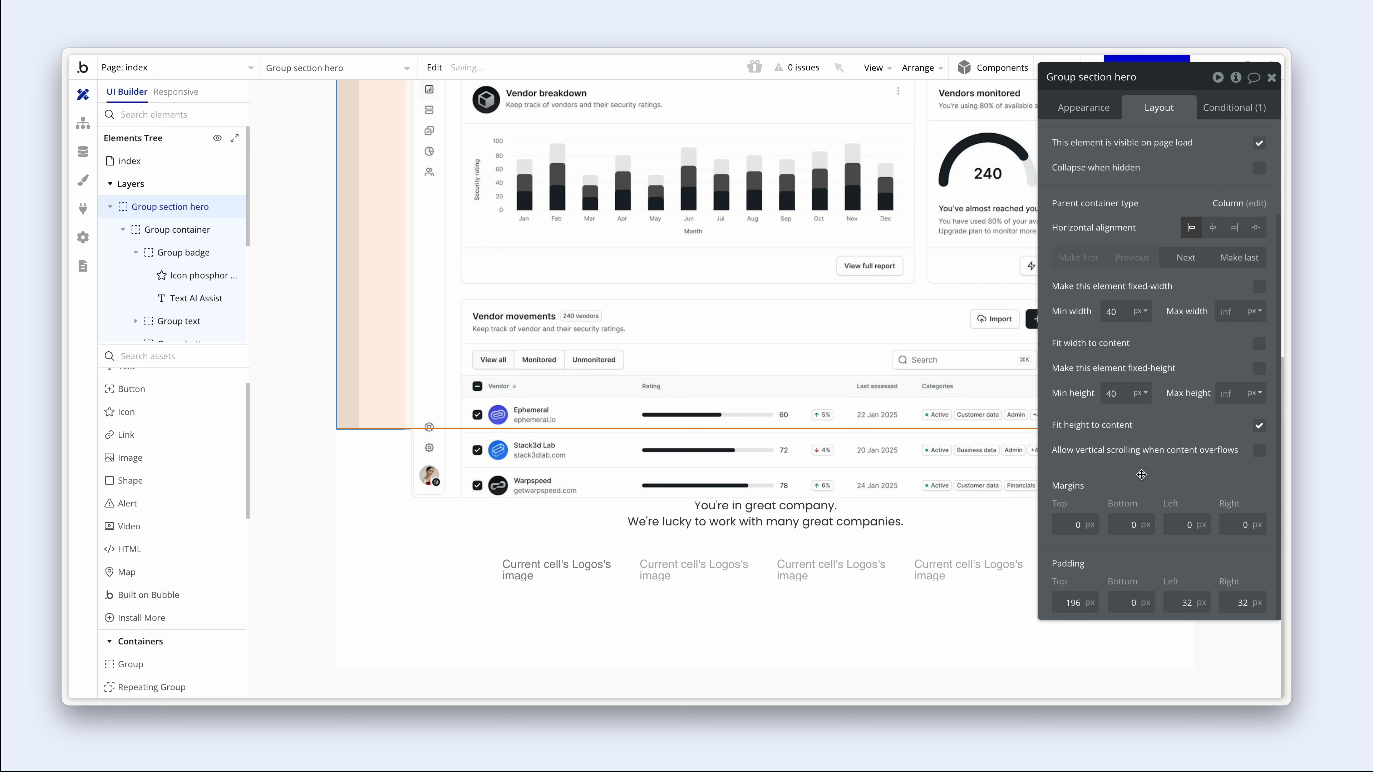
- Bring Group section logos to the front of the layer order and open its appearance settings
{"action": "left_click", "coordinate": [414, 539]}
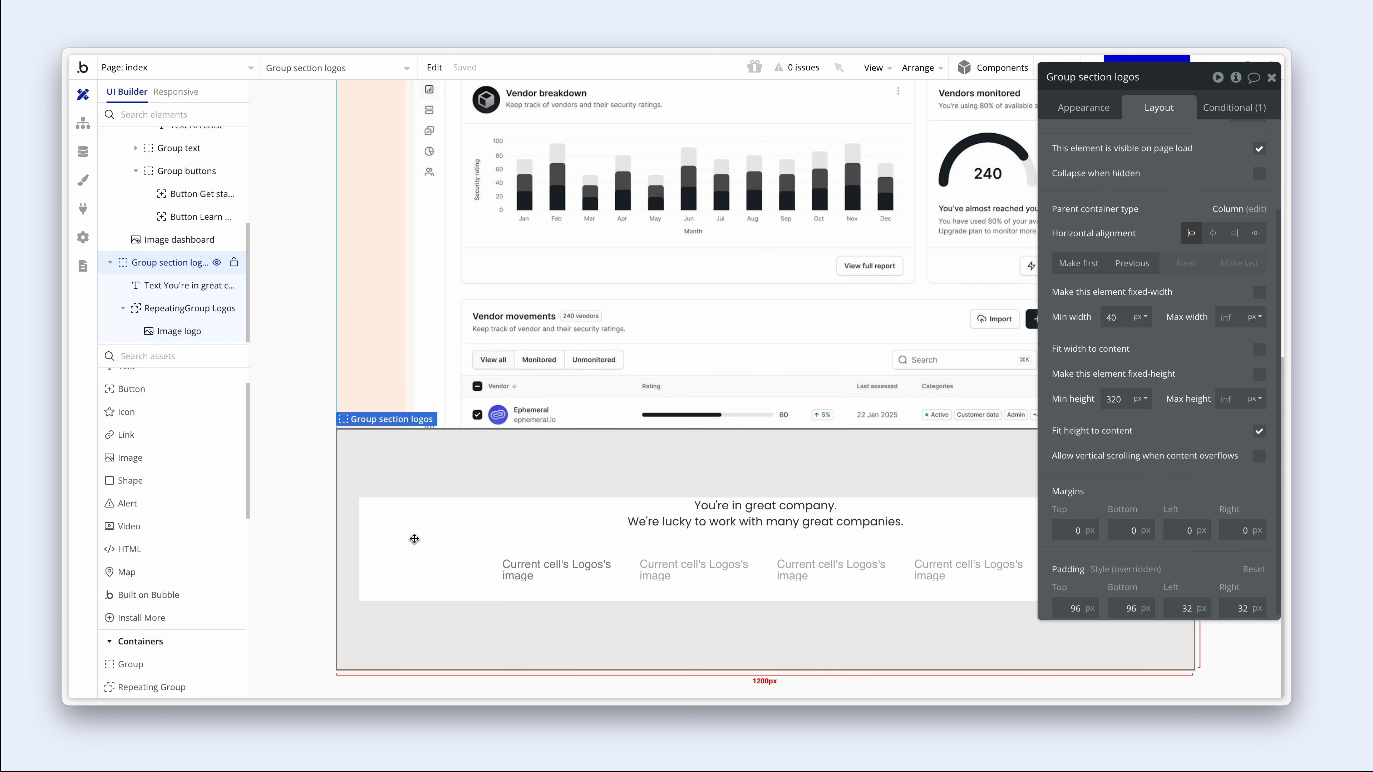
{"action": "right_click", "coordinate": [434, 525]}
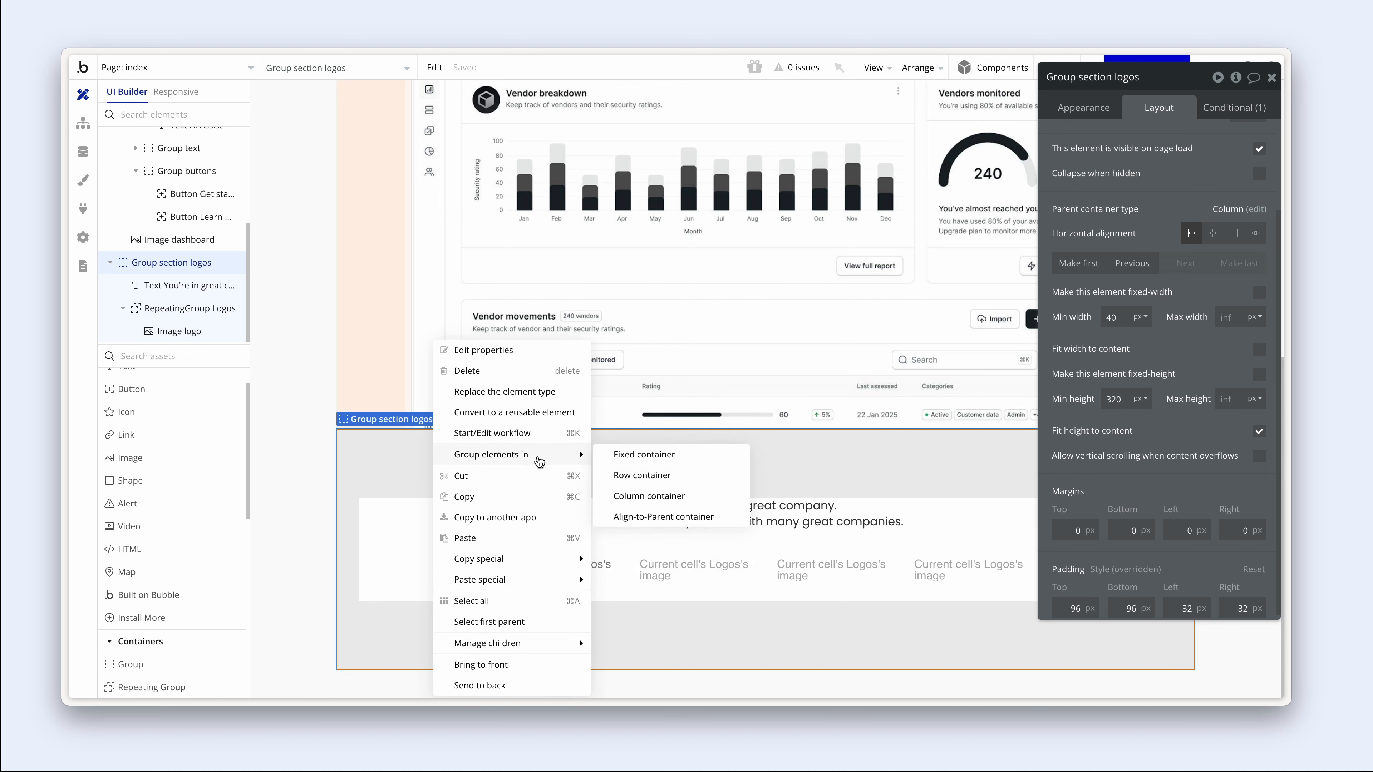
{"action": "left_click", "coordinate": [529, 665]}
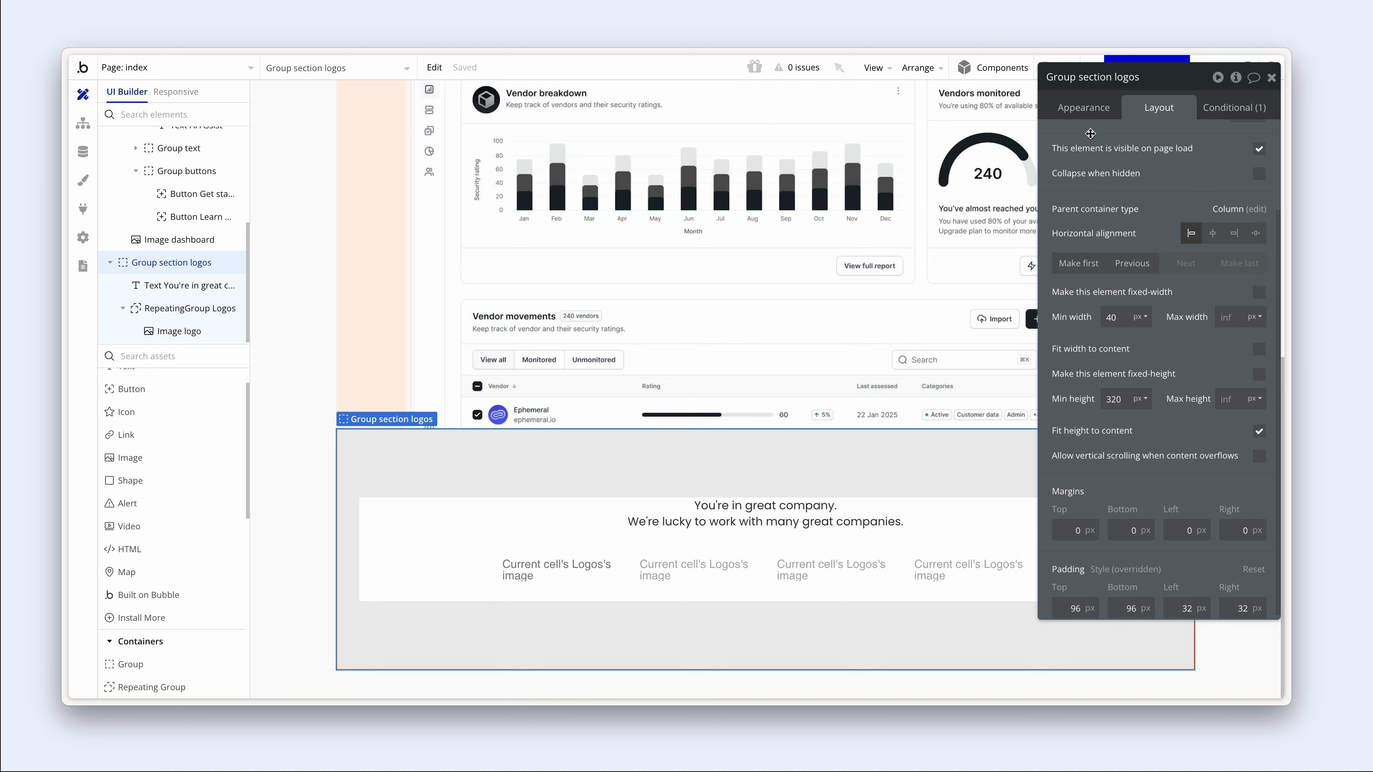
{"action": "left_click", "coordinate": [1090, 108]}
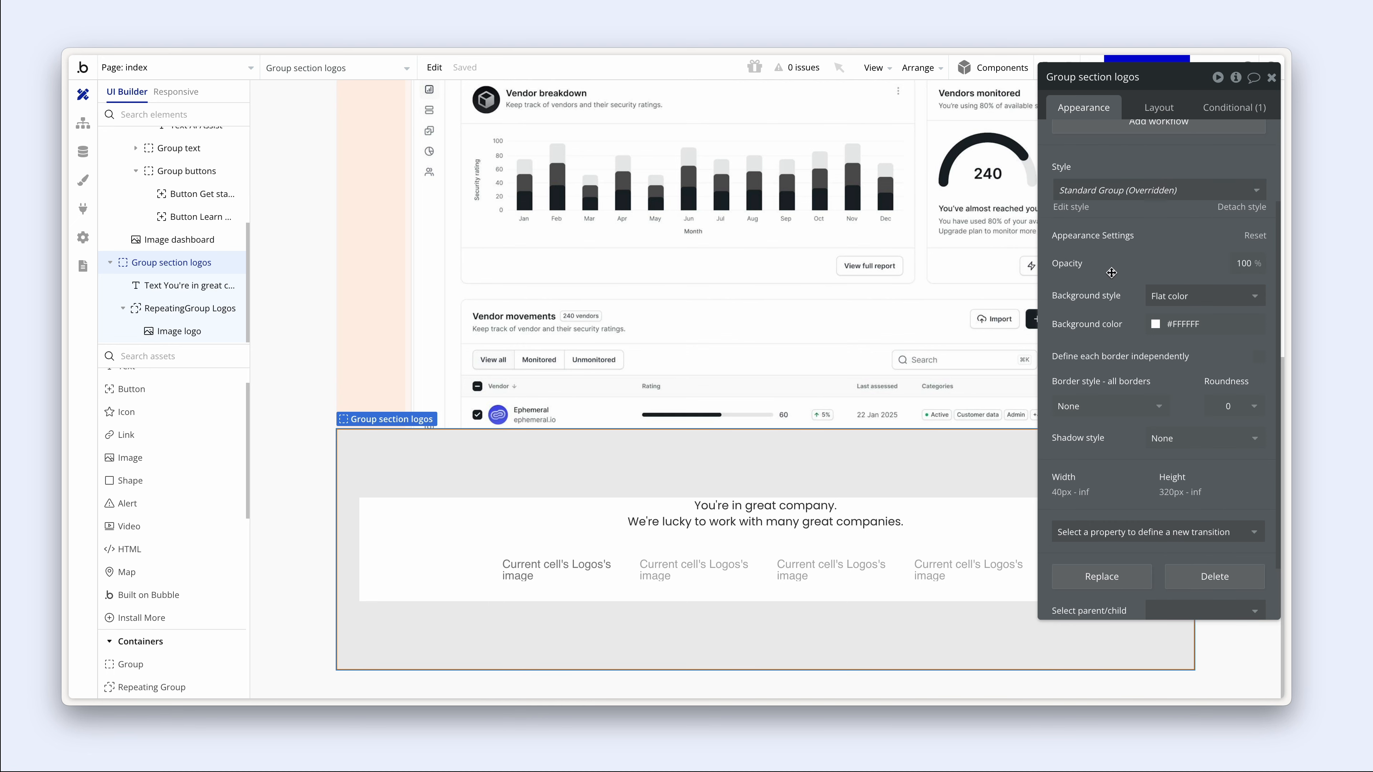
- Give Group section logos an outset shadow with horizontal offset 0, vertical offset -8 and blur radius 16
{"action": "scroll", "coordinate": [1111, 273], "scroll_direction": "down", "scroll_amount": 2}
{"action": "left_click", "coordinate": [1171, 369]}
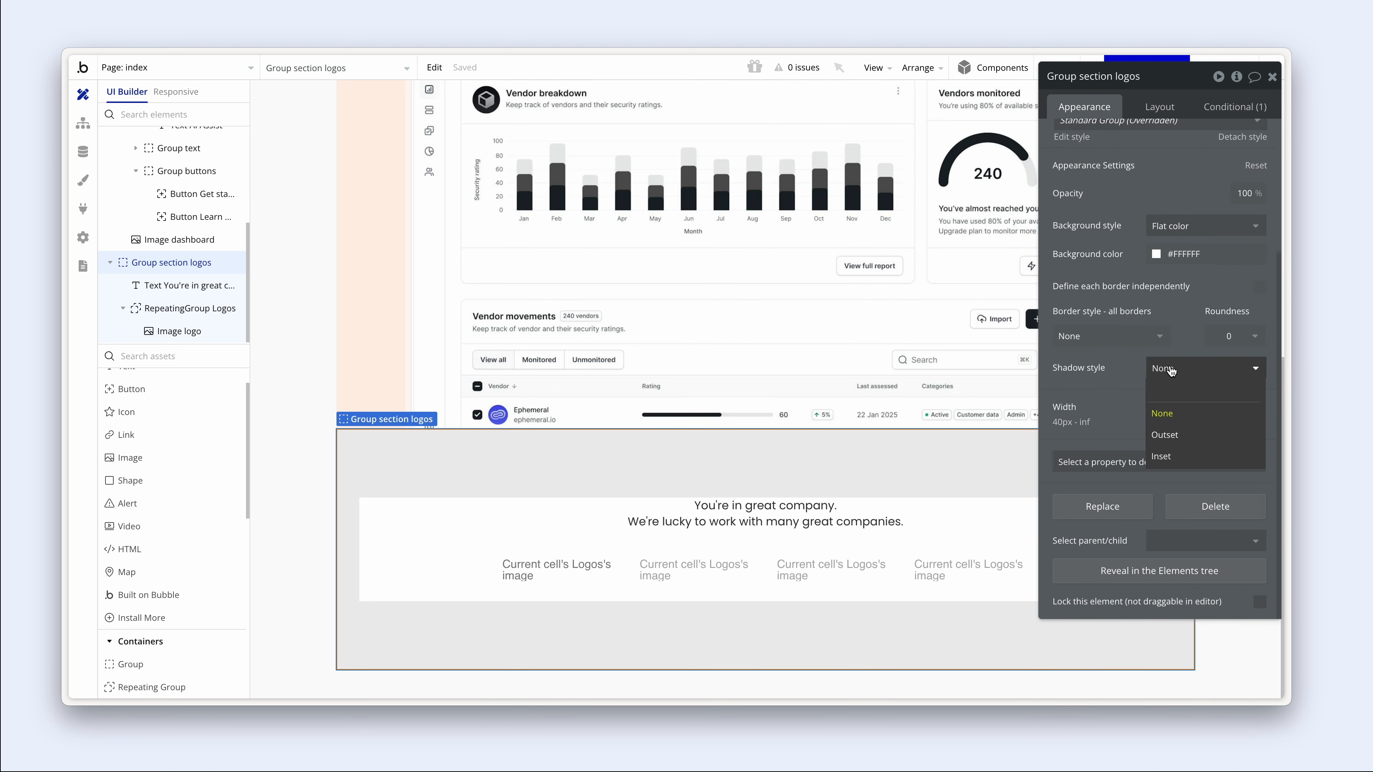
{"action": "left_click", "coordinate": [1188, 436]}
{"action": "left_click", "coordinate": [1187, 437]}
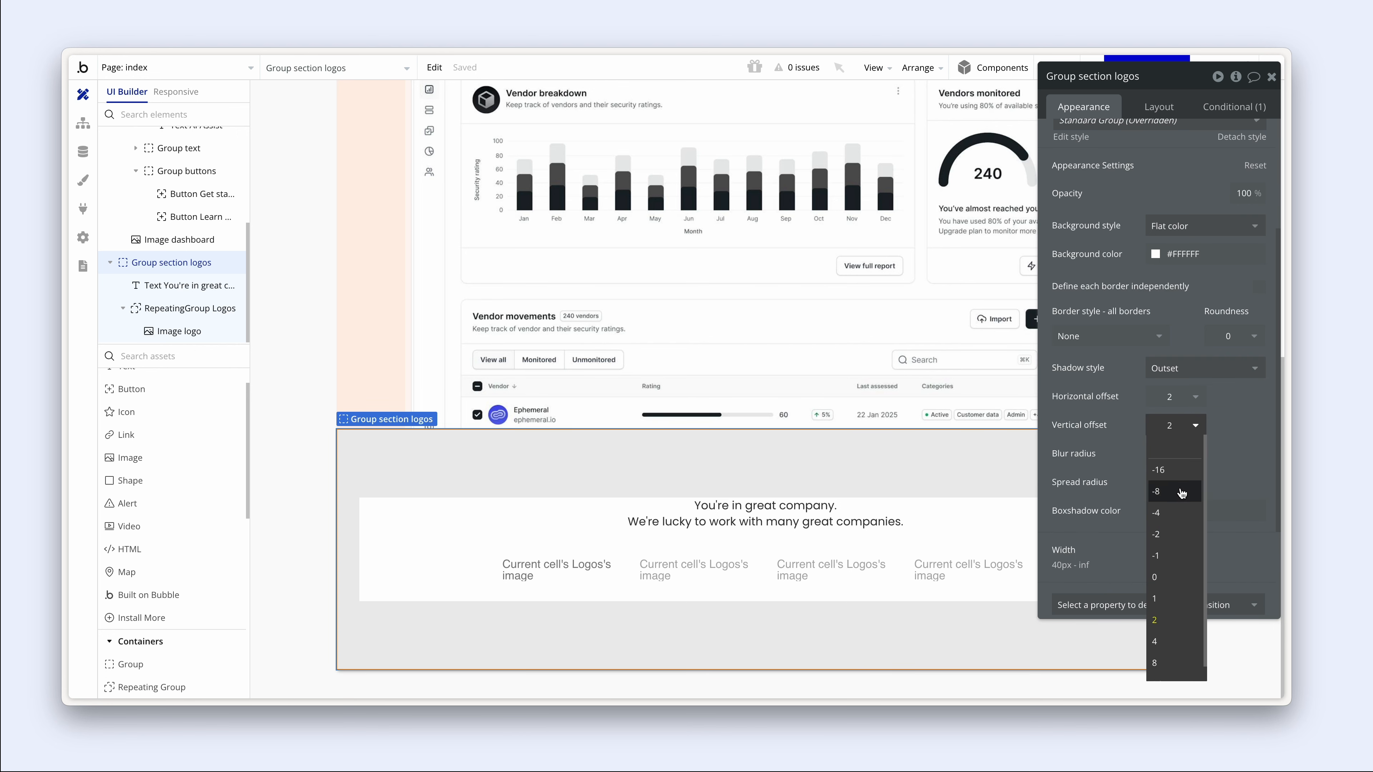
{"action": "left_click", "coordinate": [1177, 493]}
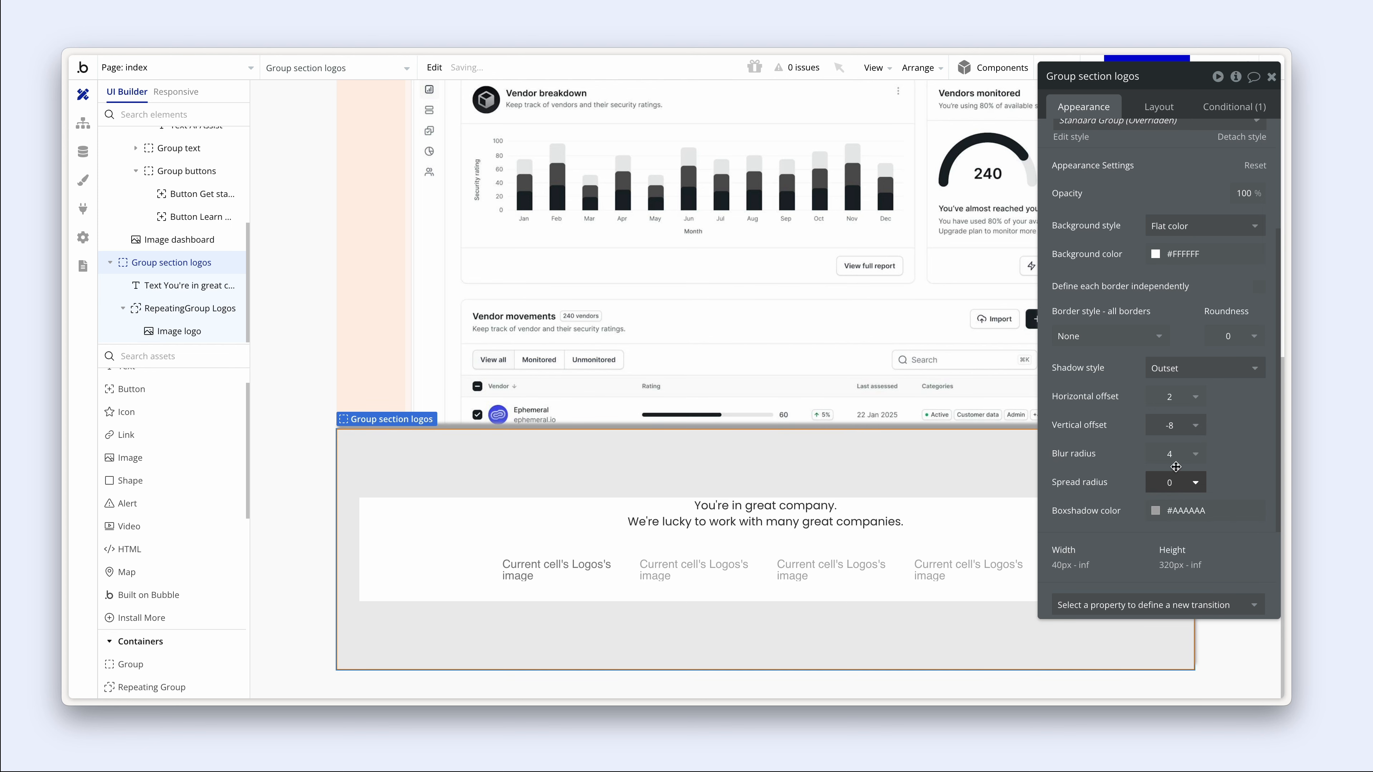
{"action": "left_click", "coordinate": [1176, 399]}
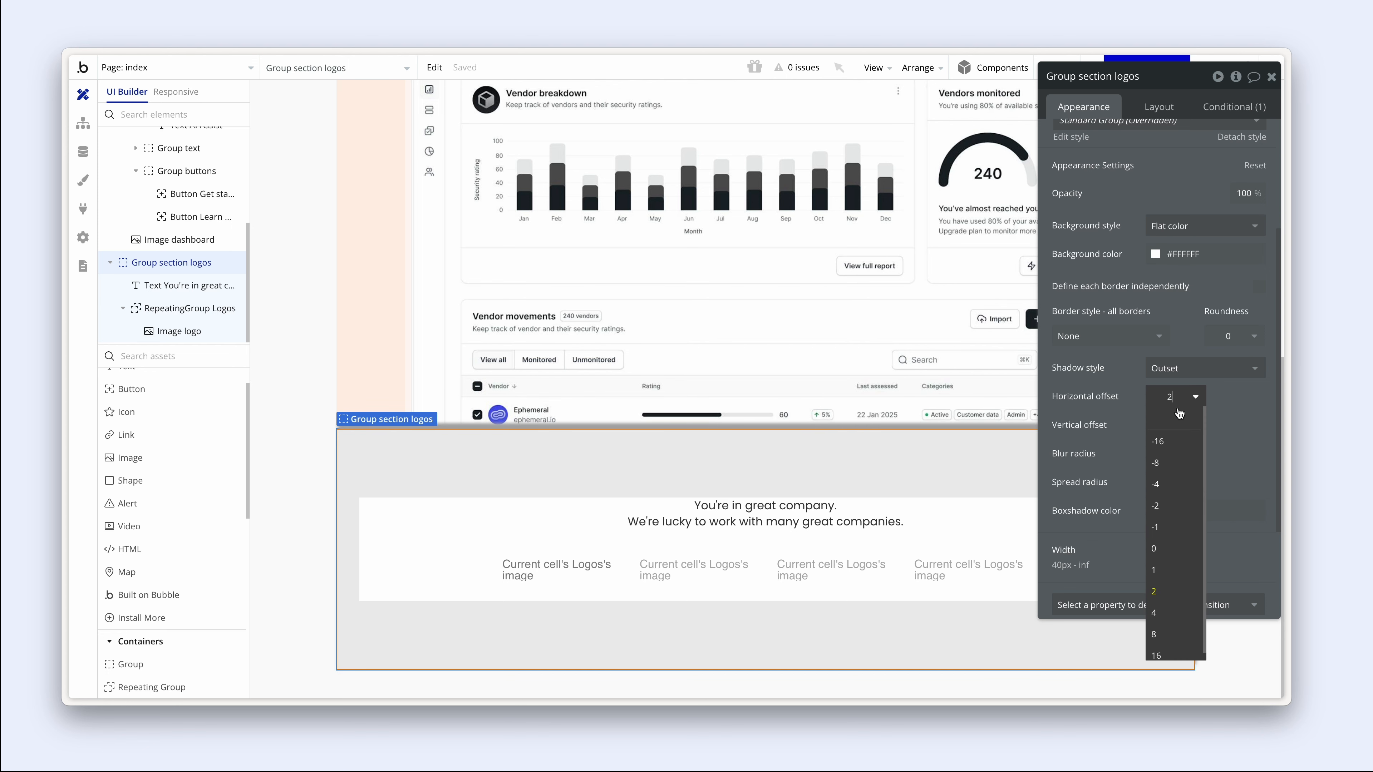
{"action": "left_click", "coordinate": [1174, 548]}
{"action": "left_click", "coordinate": [1170, 454]}
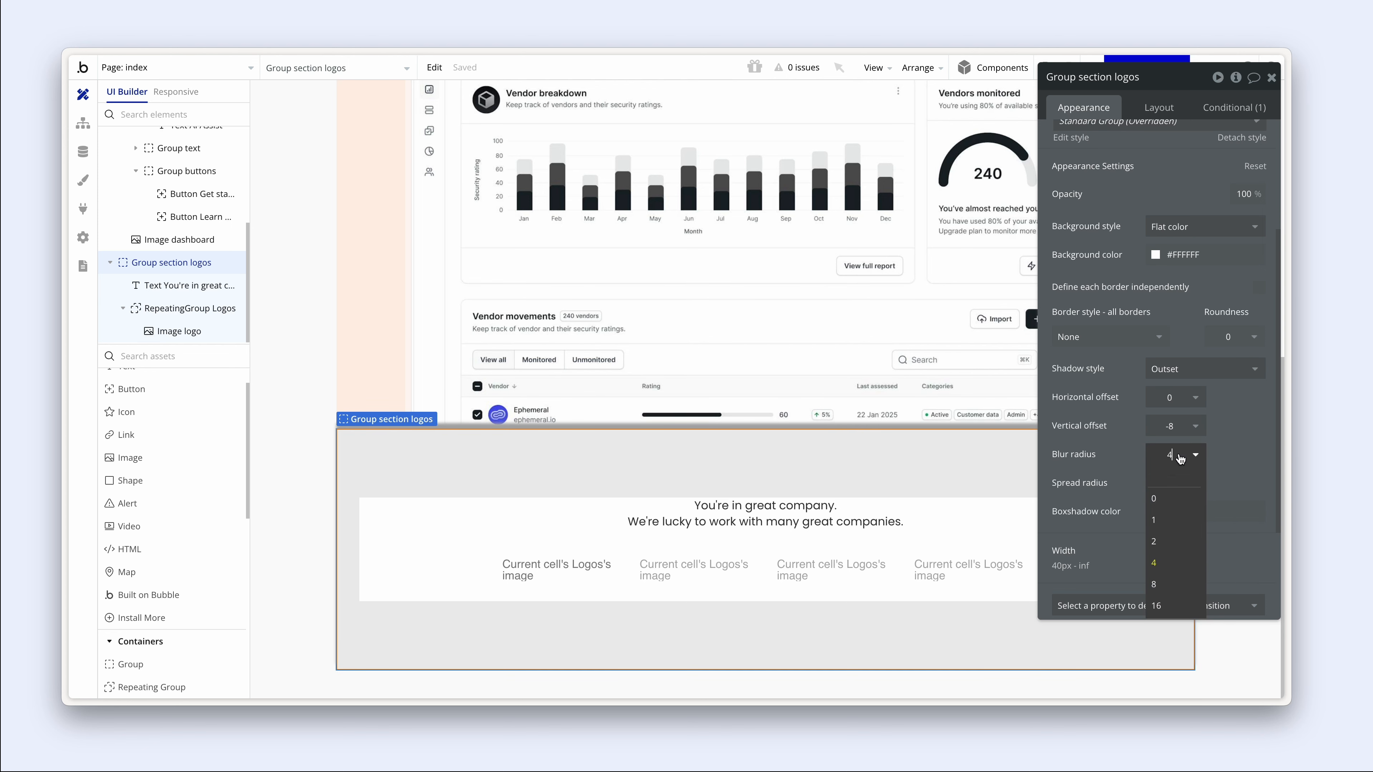
{"action": "left_click", "coordinate": [1175, 606]}
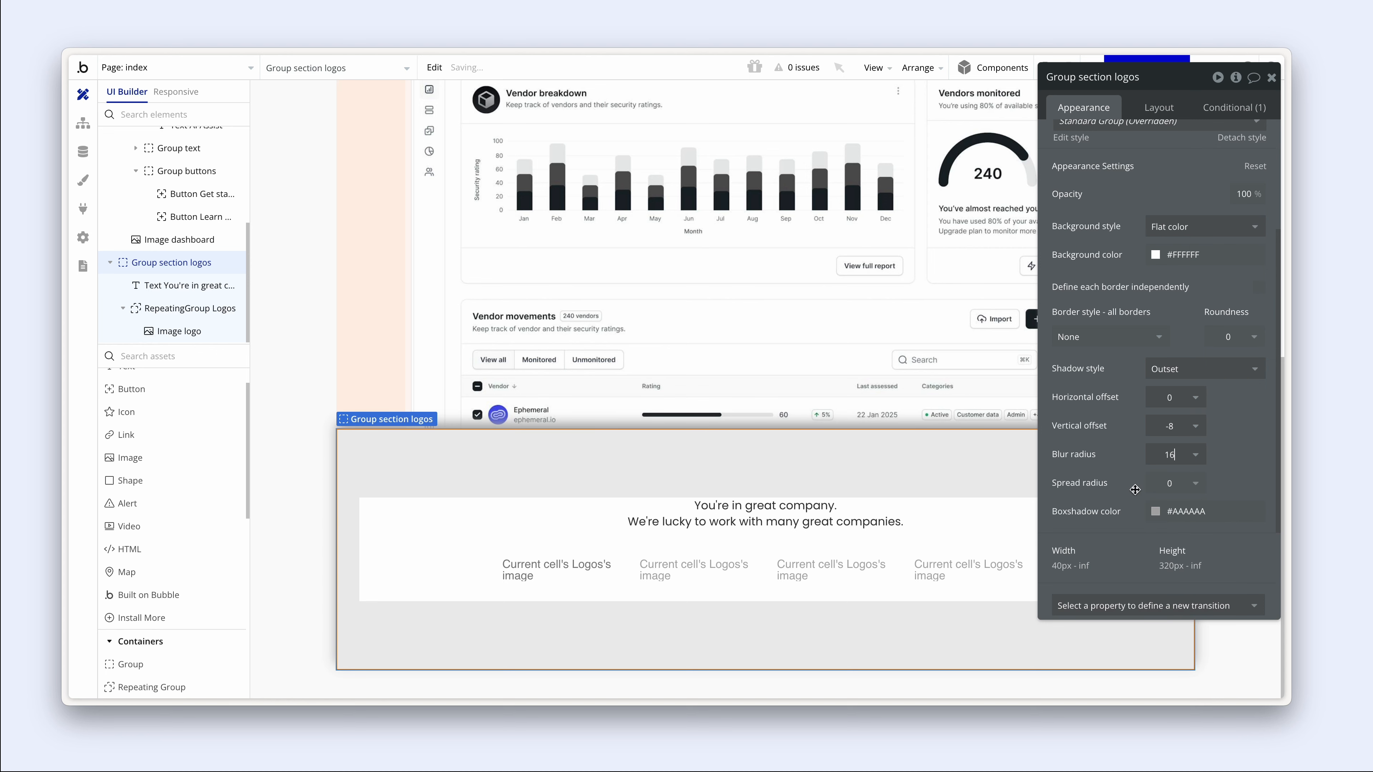
- Set the shadow colour of Group section logos to the Primary colour variable at 6% opacity
{"action": "left_click", "coordinate": [1156, 511]}
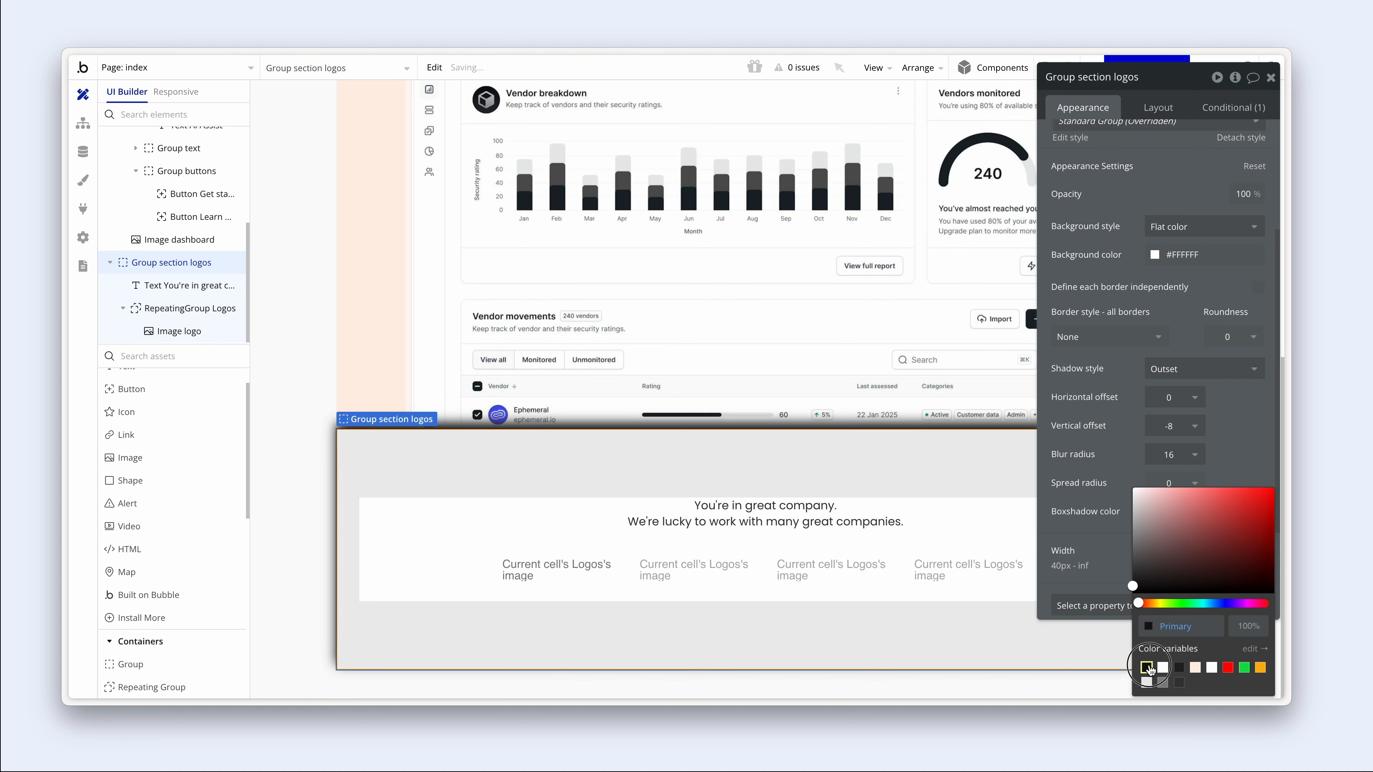
{"action": "left_click", "coordinate": [1146, 668]}
{"action": "double_click", "coordinate": [1243, 625]}
{"action": "type", "text": "20"}
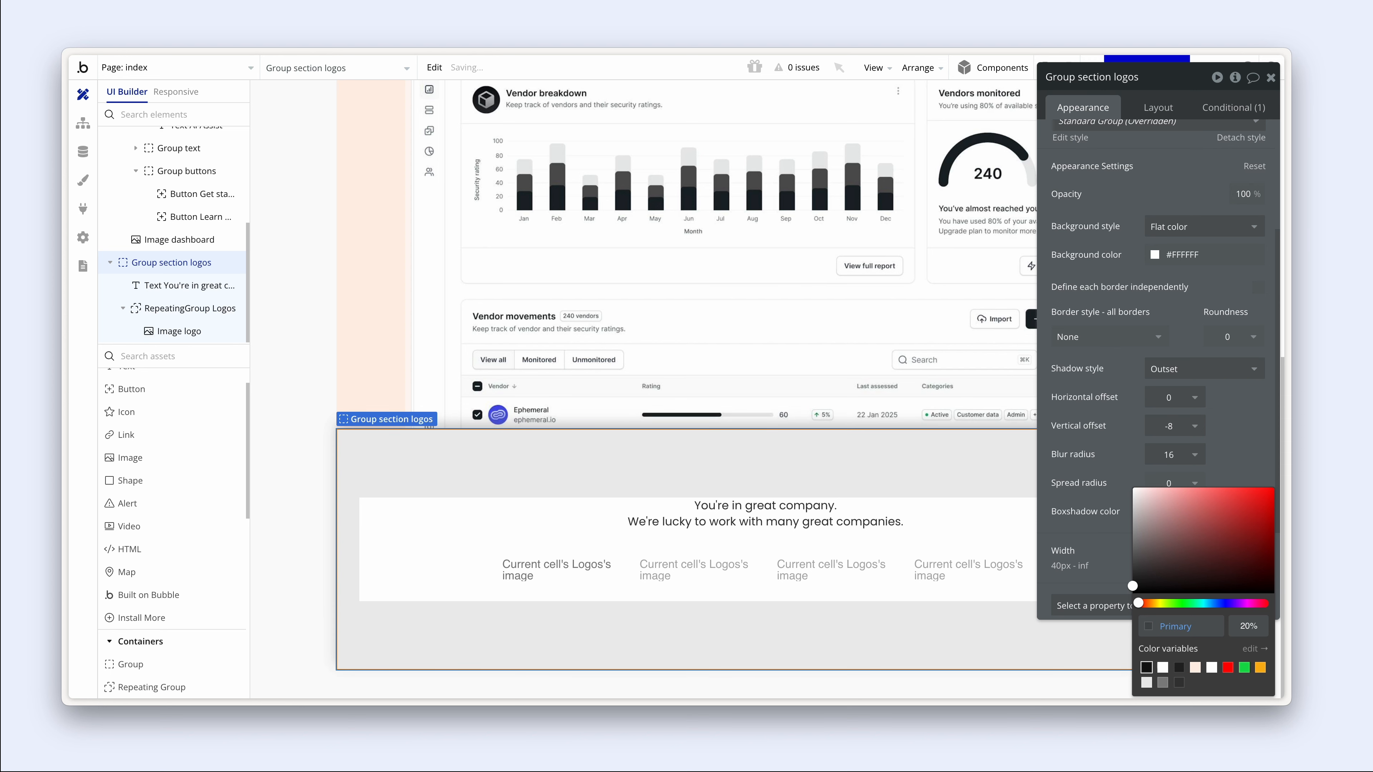
{"action": "double_click", "coordinate": [1256, 626]}
{"action": "key", "text": "Return"}
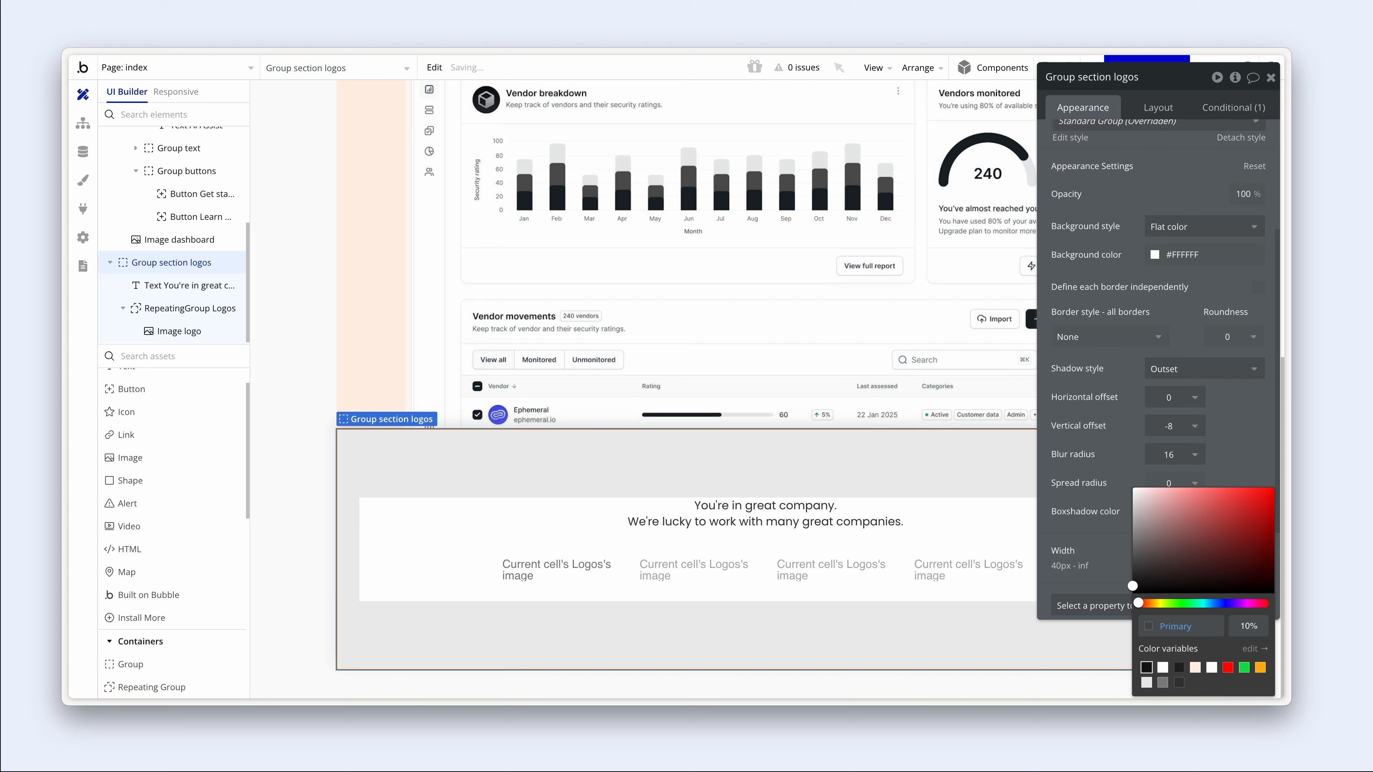
{"action": "double_click", "coordinate": [1244, 626]}
{"action": "type", "text": "6"}
{"action": "key", "text": "Return"}
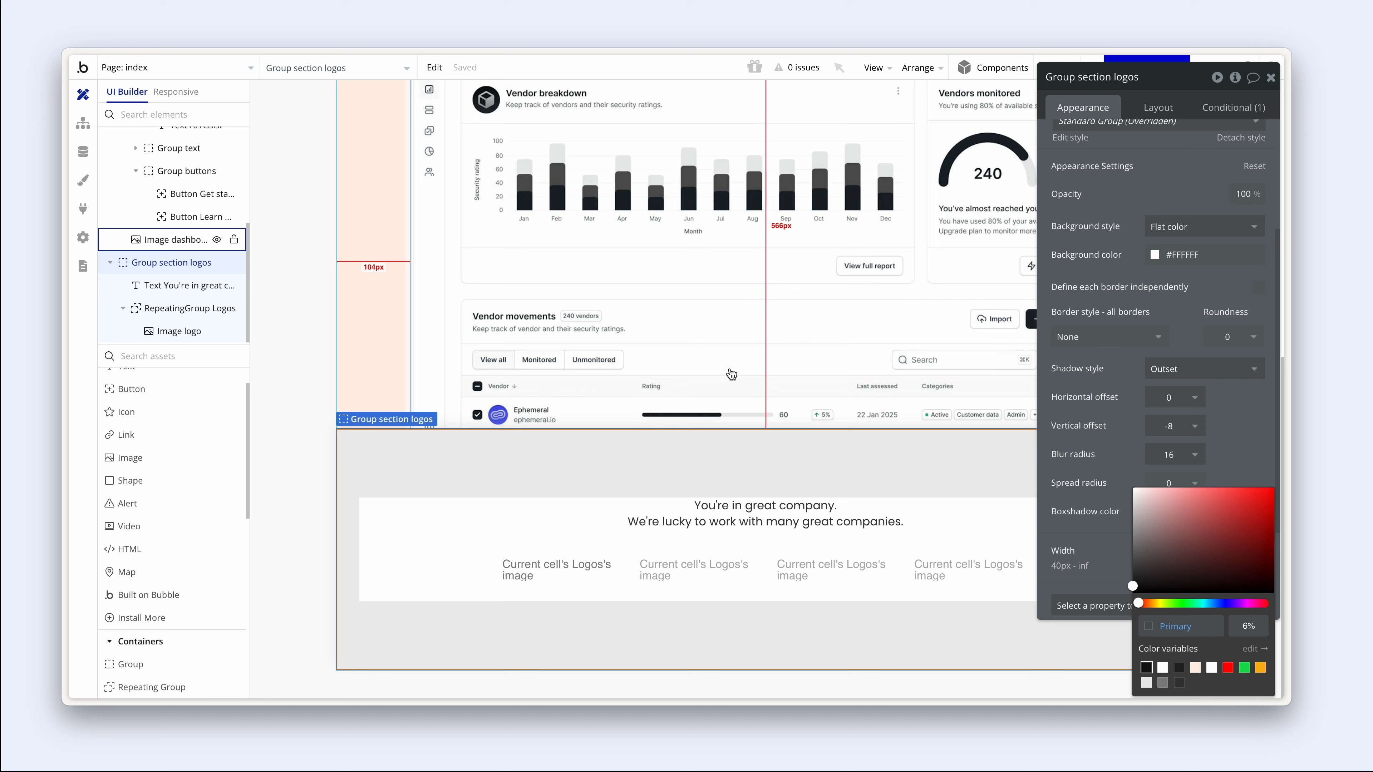
{"action": "left_click", "coordinate": [731, 375]}
{"action": "left_click", "coordinate": [367, 421]}
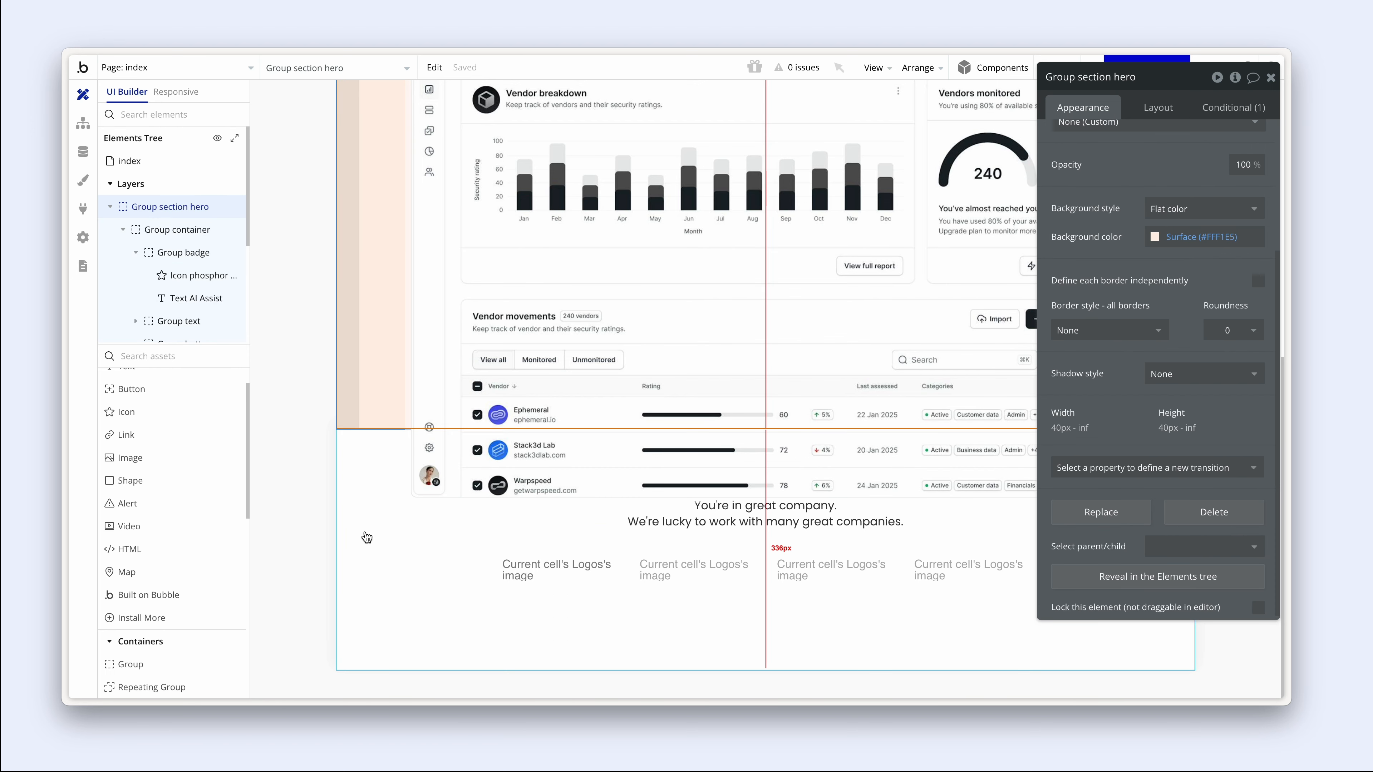
{"action": "left_click", "coordinate": [390, 589]}
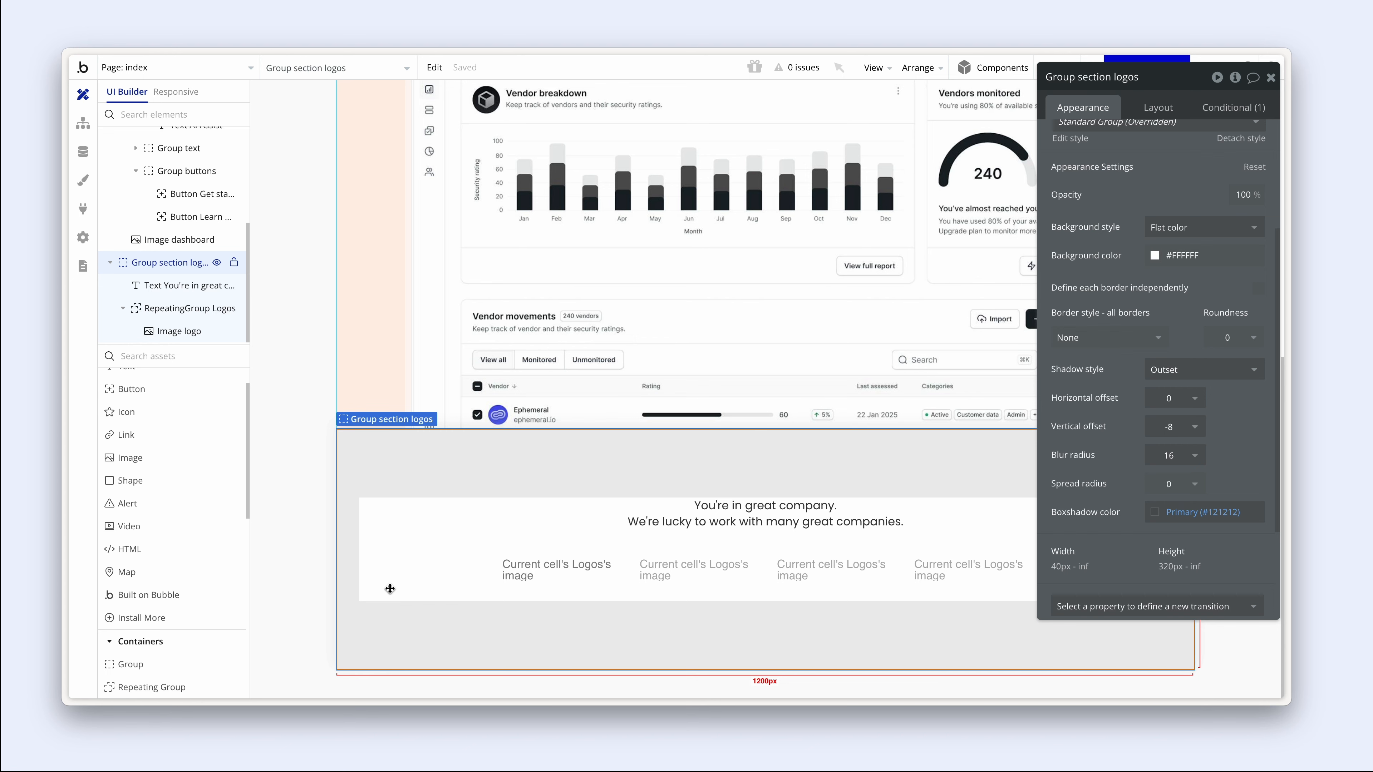
- Switch to the Surface page preview, reload it and examine how the dashboard image tucks behind the logos section
{"action": "key", "text": "alt+Tab"}
{"action": "key", "text": "alt+Tab"}
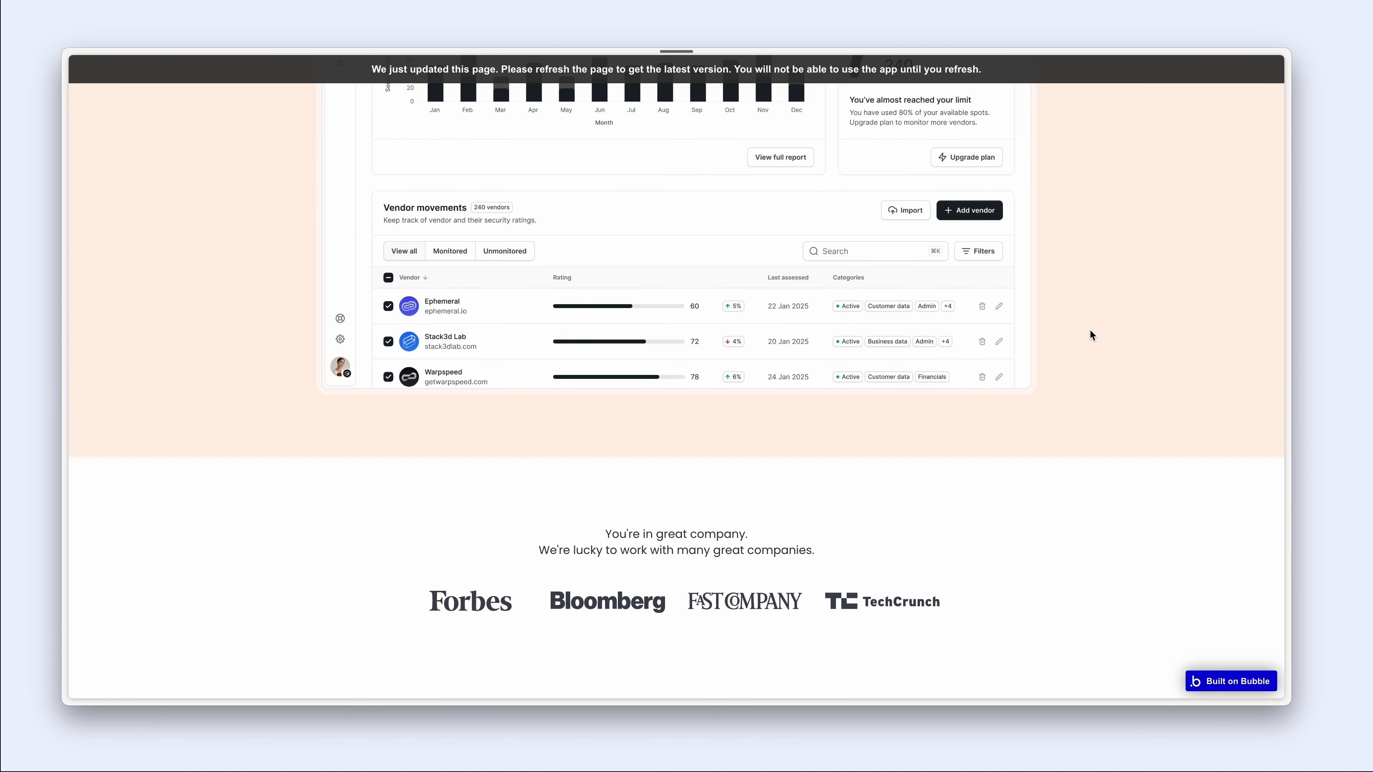
{"action": "key", "text": "ctrl+r"}
{"action": "scroll", "coordinate": [1089, 328], "scroll_direction": "up", "scroll_amount": 10}
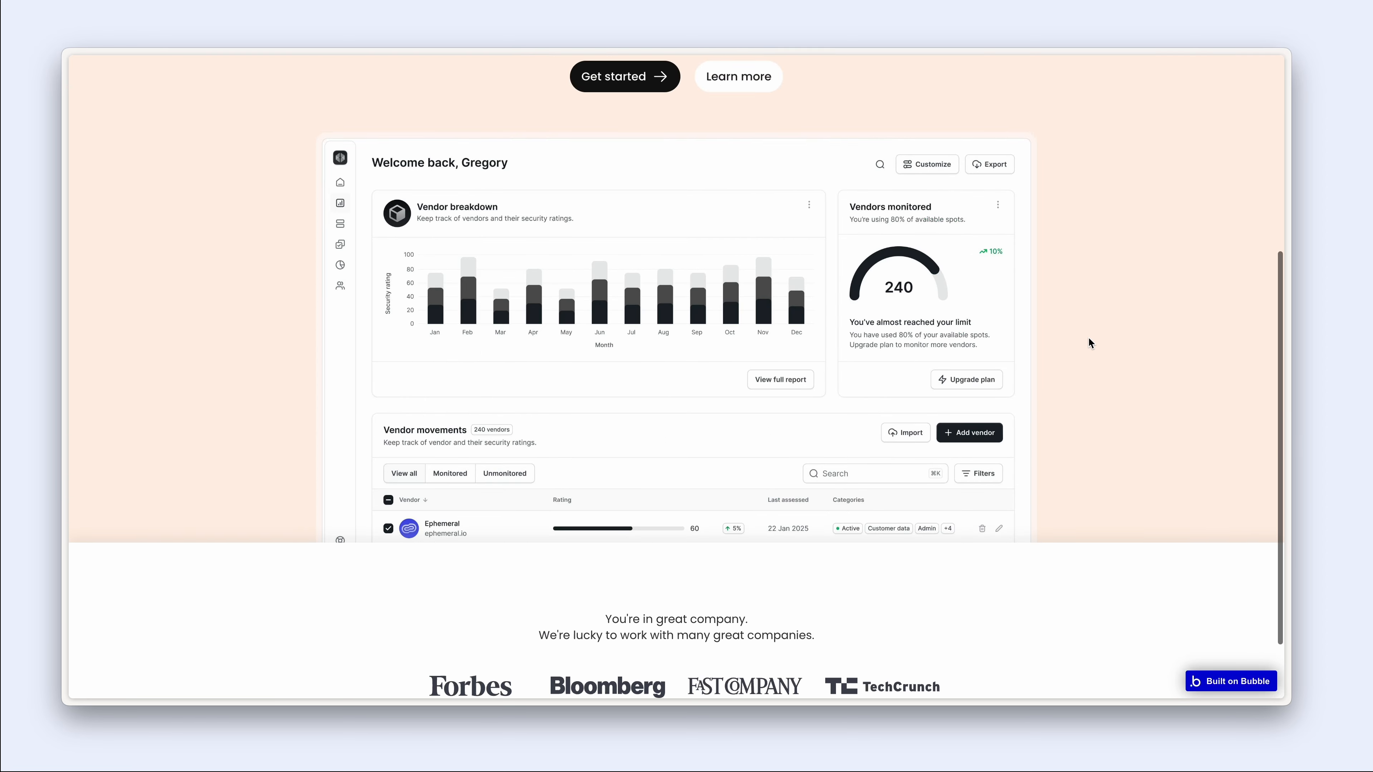
{"action": "scroll", "coordinate": [1089, 343], "scroll_direction": "down", "scroll_amount": 8}
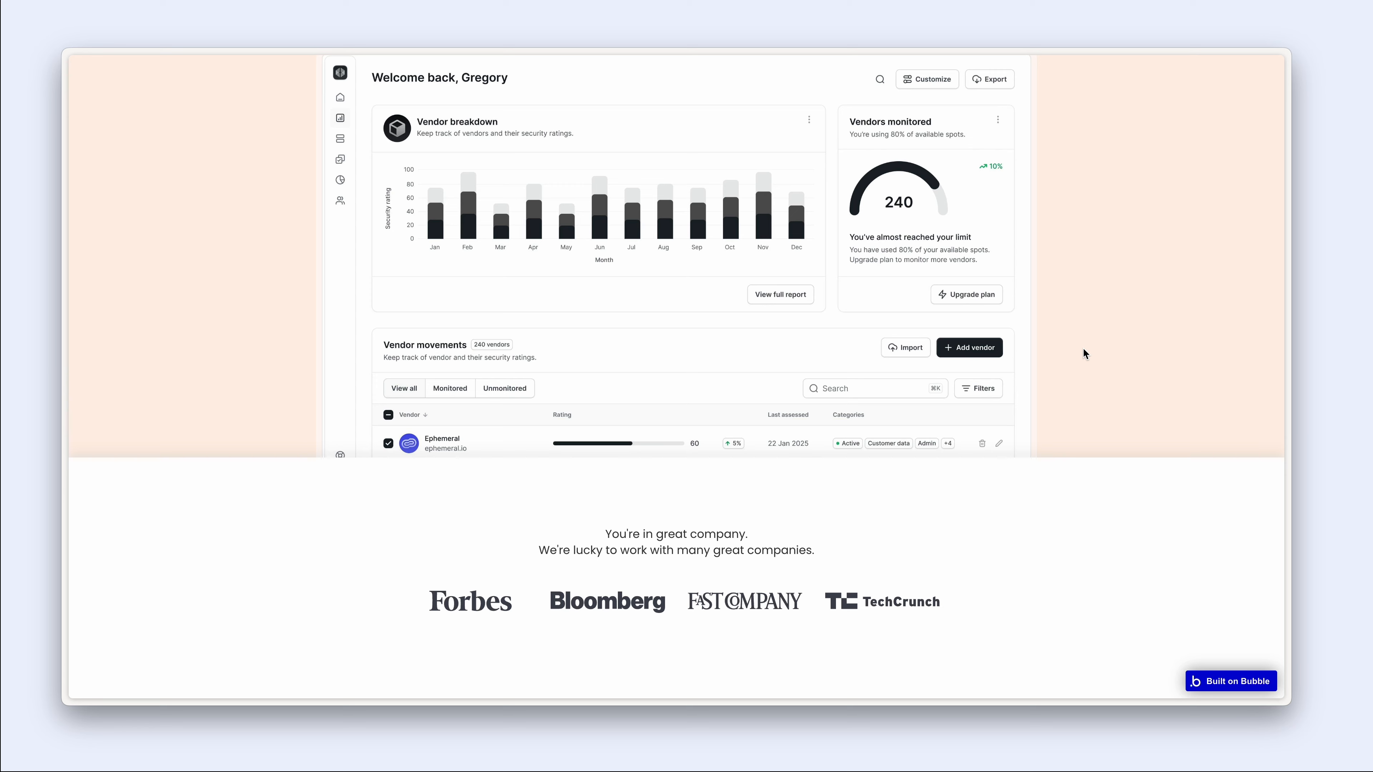
{"action": "scroll", "coordinate": [940, 454], "scroll_direction": "up", "scroll_amount": 8}
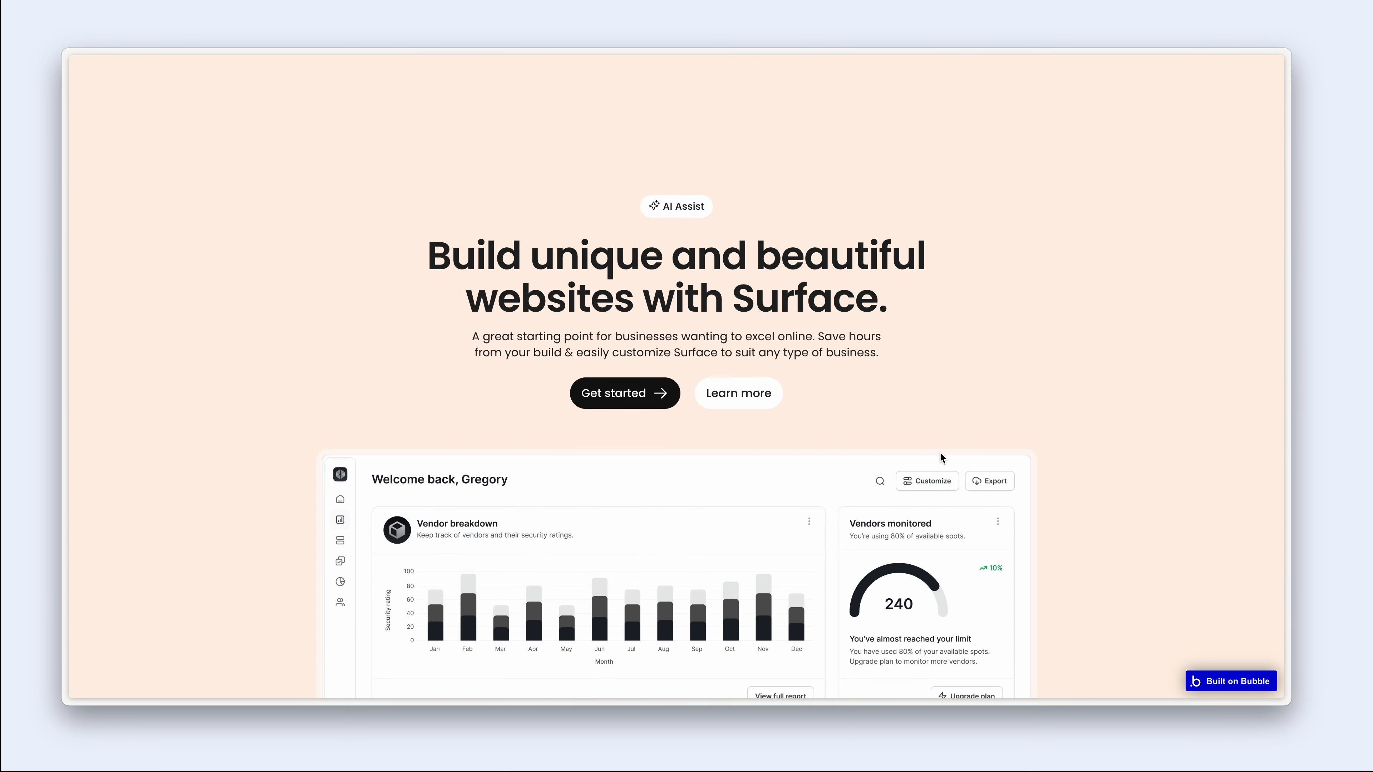
{"action": "scroll", "coordinate": [940, 454], "scroll_direction": "down", "scroll_amount": 5}
{"action": "scroll", "coordinate": [941, 454], "scroll_direction": "up", "scroll_amount": 2}
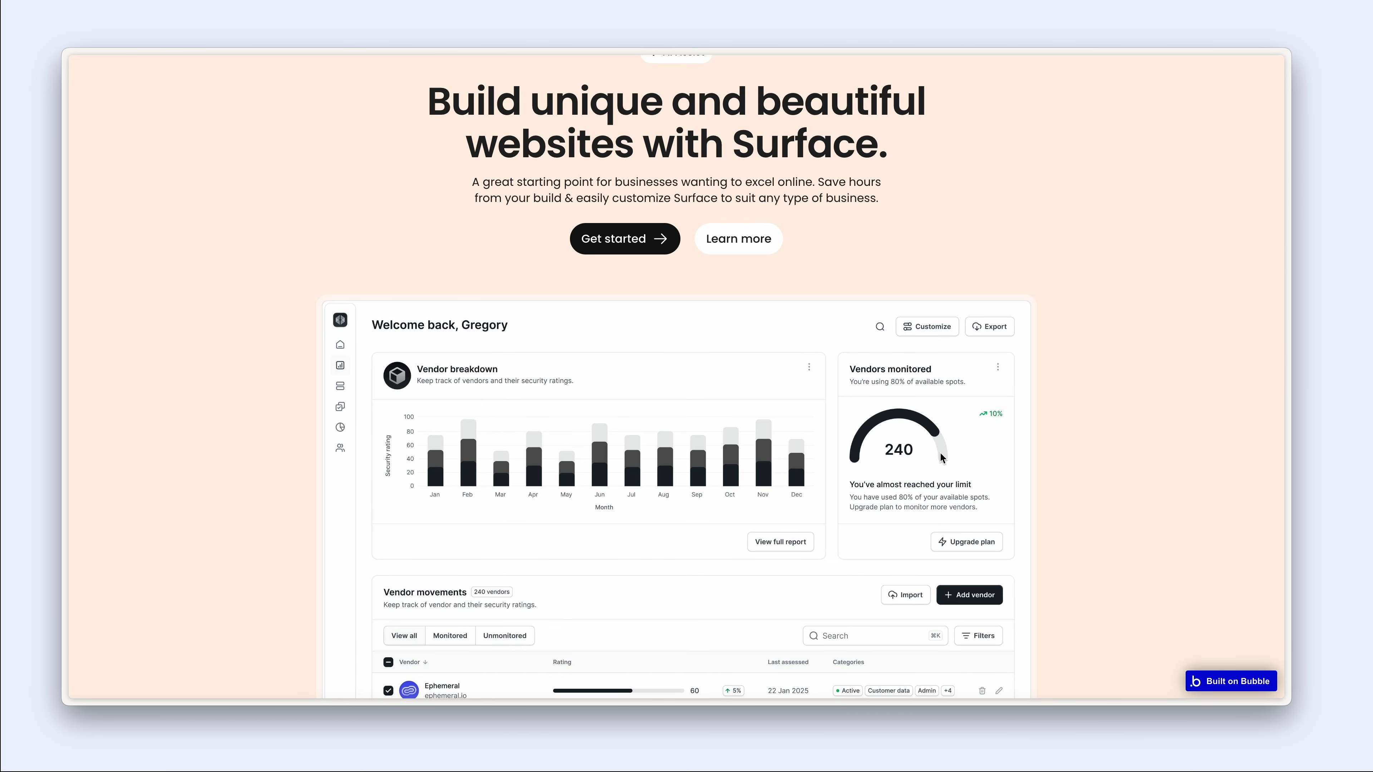
{"action": "scroll", "coordinate": [941, 454], "scroll_direction": "down", "scroll_amount": 4}
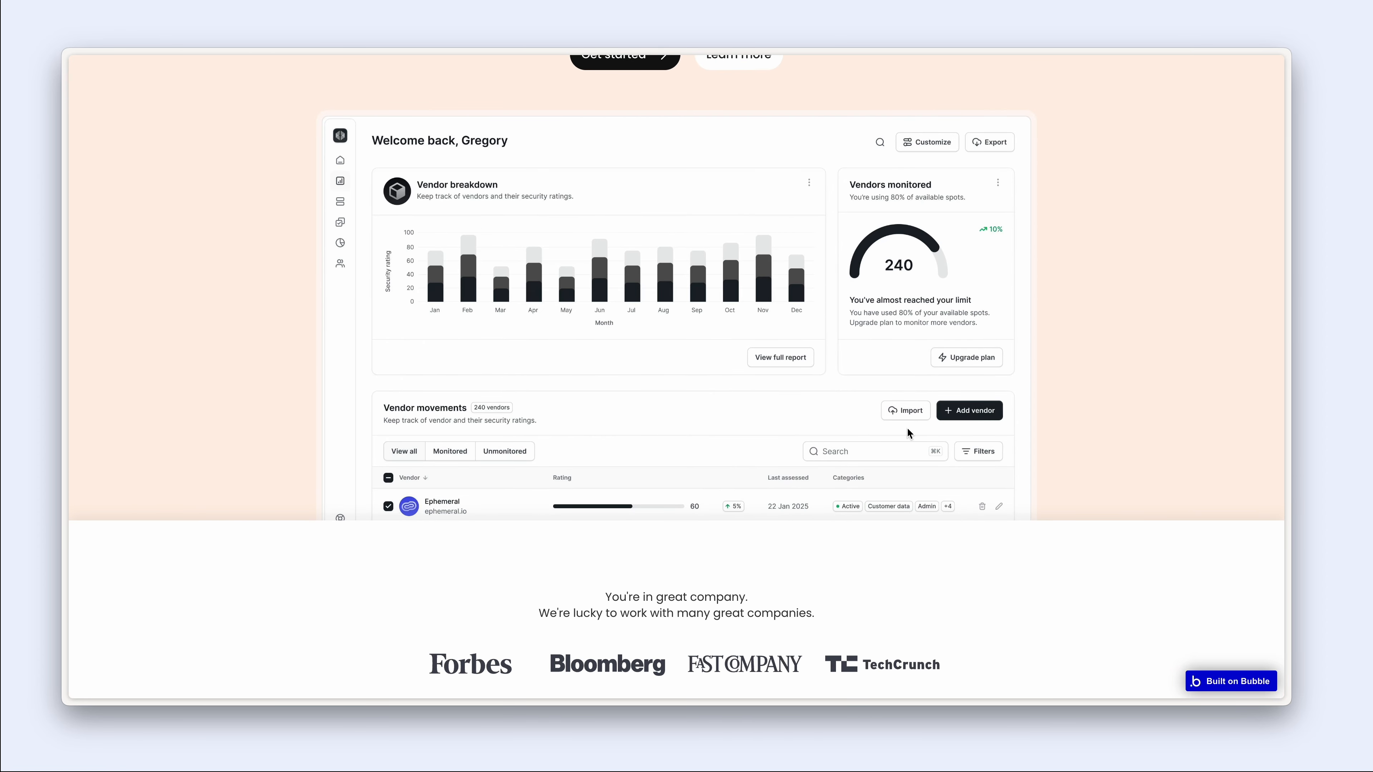
{"action": "scroll", "coordinate": [906, 427], "scroll_direction": "down", "scroll_amount": 1}
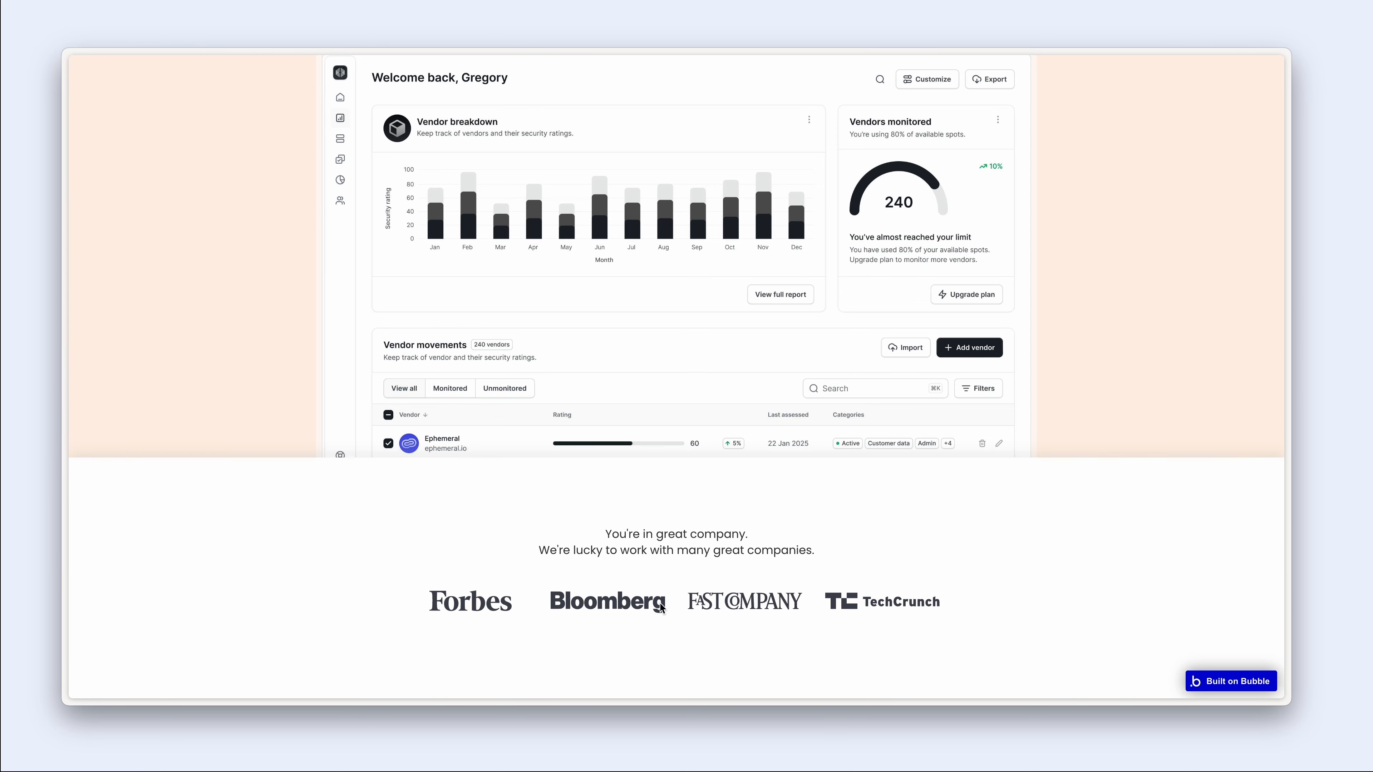
- Return to the Bubble editor's responsive view and inspect where the dashboard image meets the logos section at mobile width
{"action": "key", "text": "ctrl+Tab"}
{"action": "key", "text": "ctrl+Tab"}
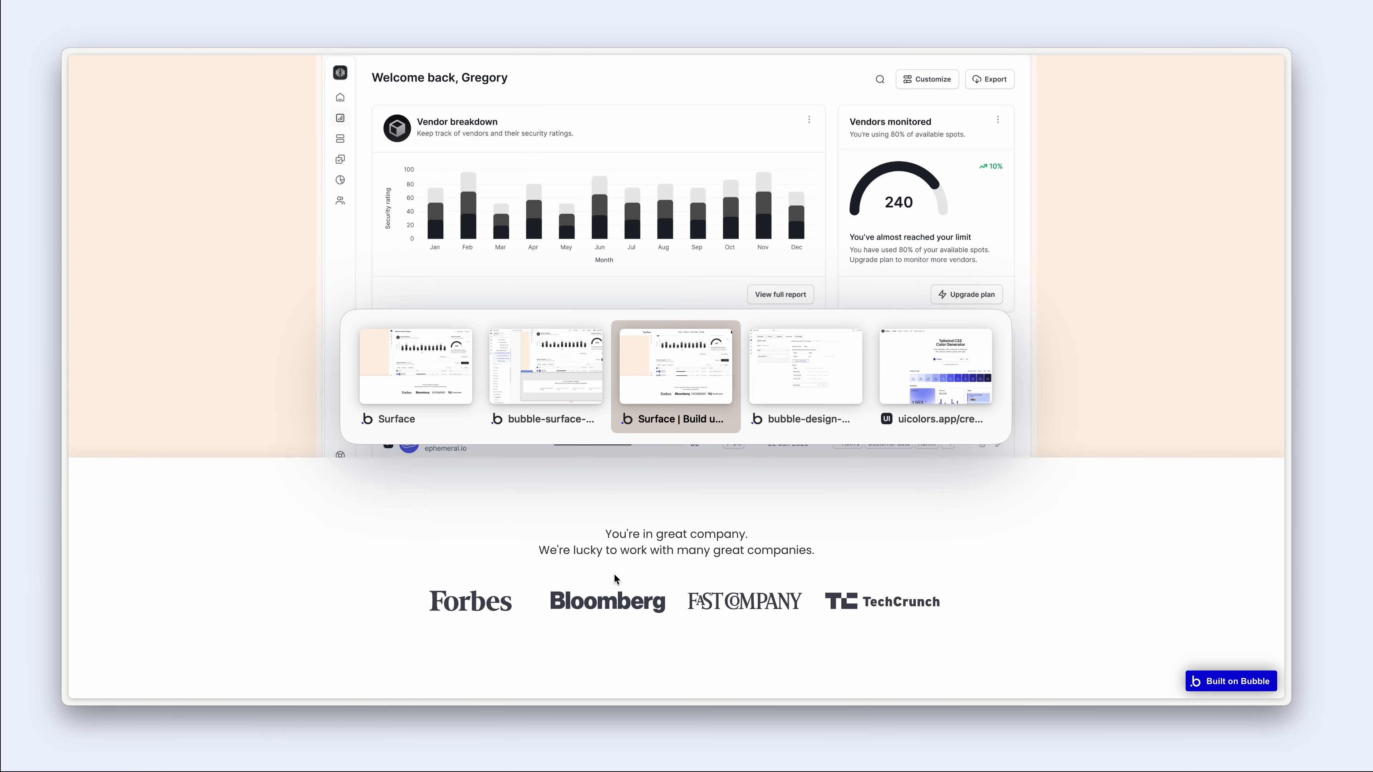
{"action": "key", "text": "ctrl+Tab"}
{"action": "key", "text": "ctrl+Tab"}
{"action": "key", "text": "ctrl+Tab"}
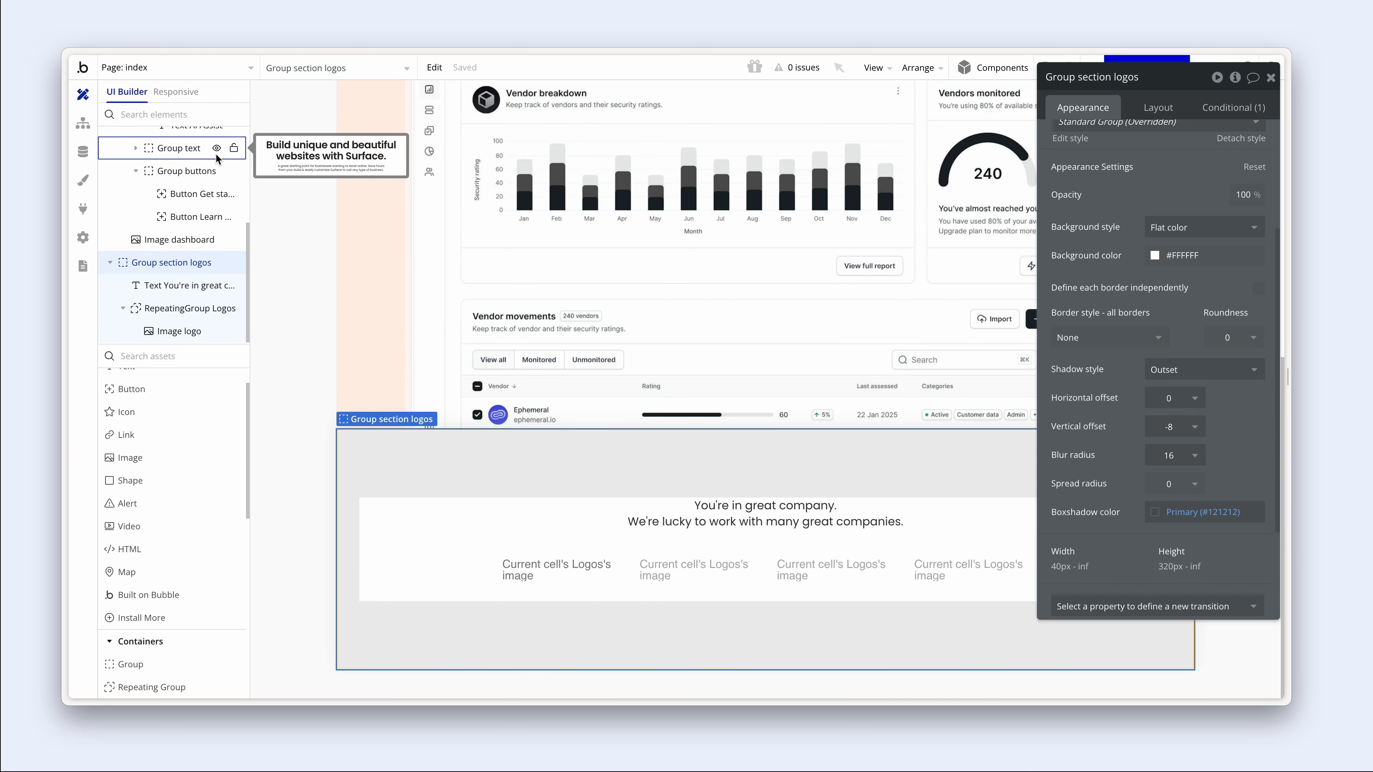
{"action": "left_click", "coordinate": [188, 96]}
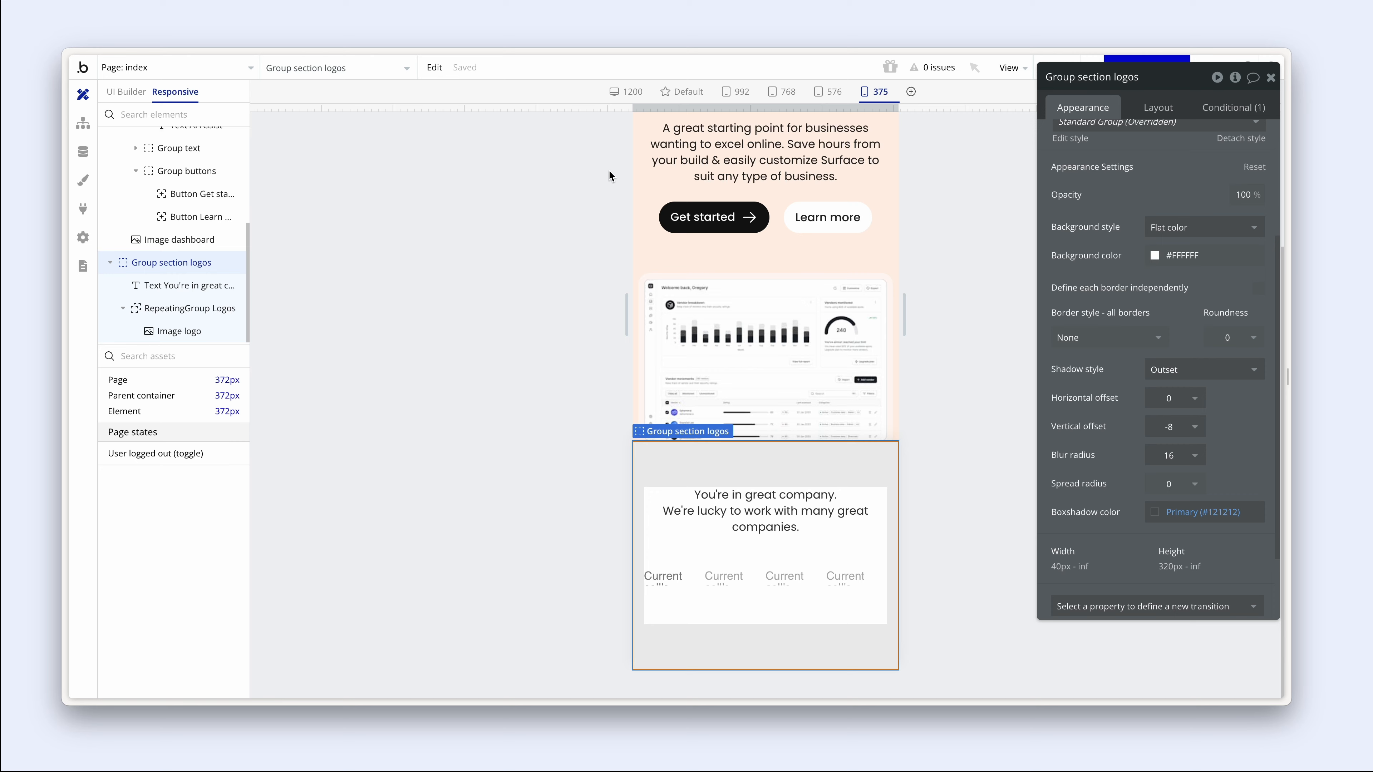
{"action": "scroll", "coordinate": [556, 200], "scroll_direction": "up", "scroll_amount": 4}
{"action": "scroll", "coordinate": [557, 200], "scroll_direction": "down", "scroll_amount": 4}
{"action": "left_click", "coordinate": [878, 369]}
{"action": "left_click", "coordinate": [866, 273]}
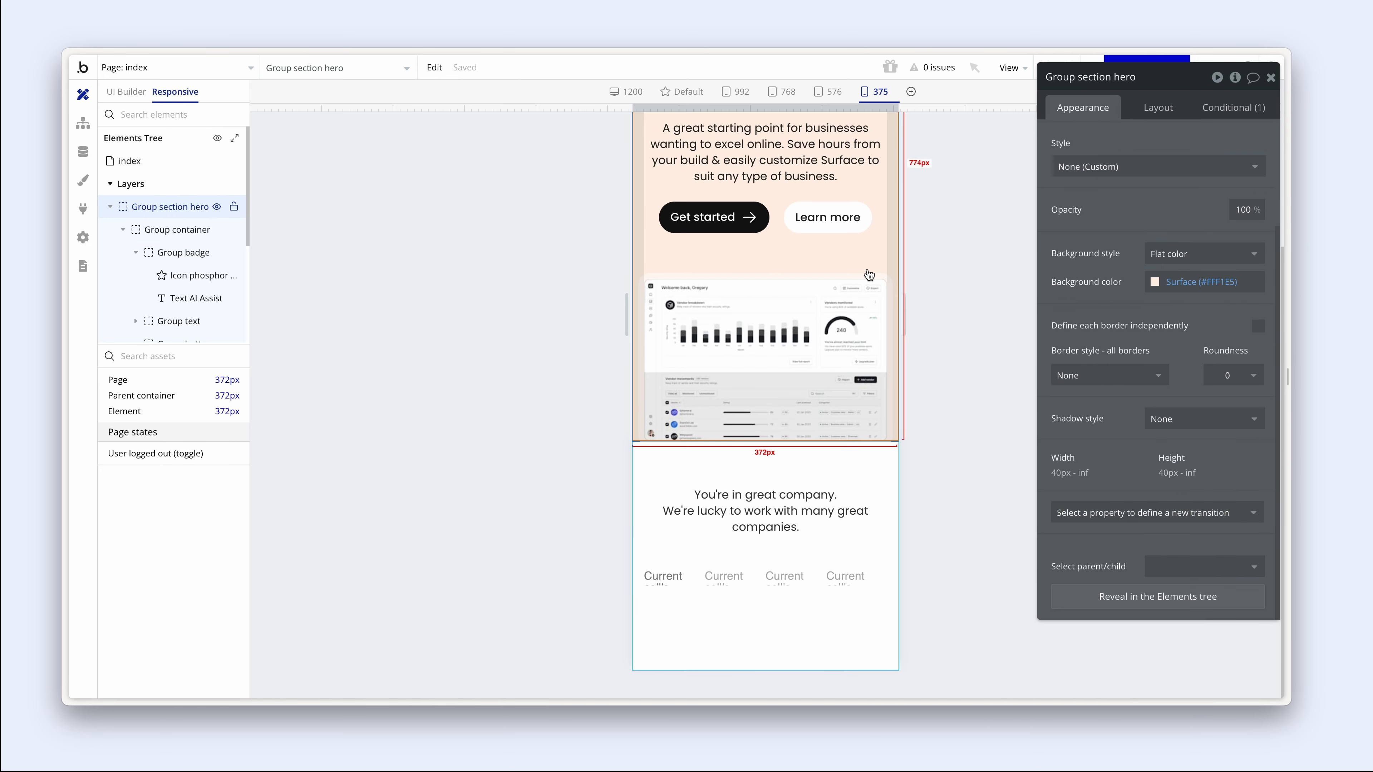
{"action": "left_click", "coordinate": [820, 327]}
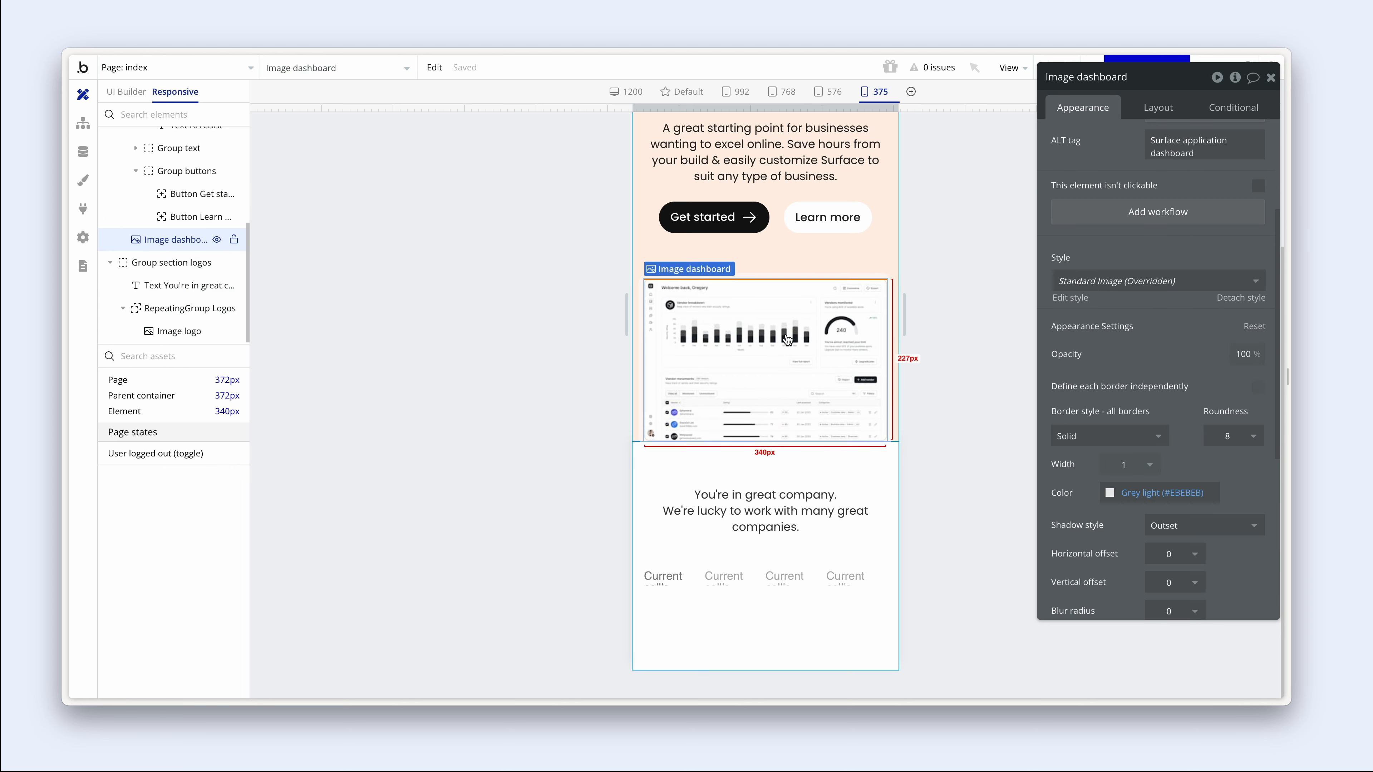
{"action": "left_click", "coordinate": [841, 459]}
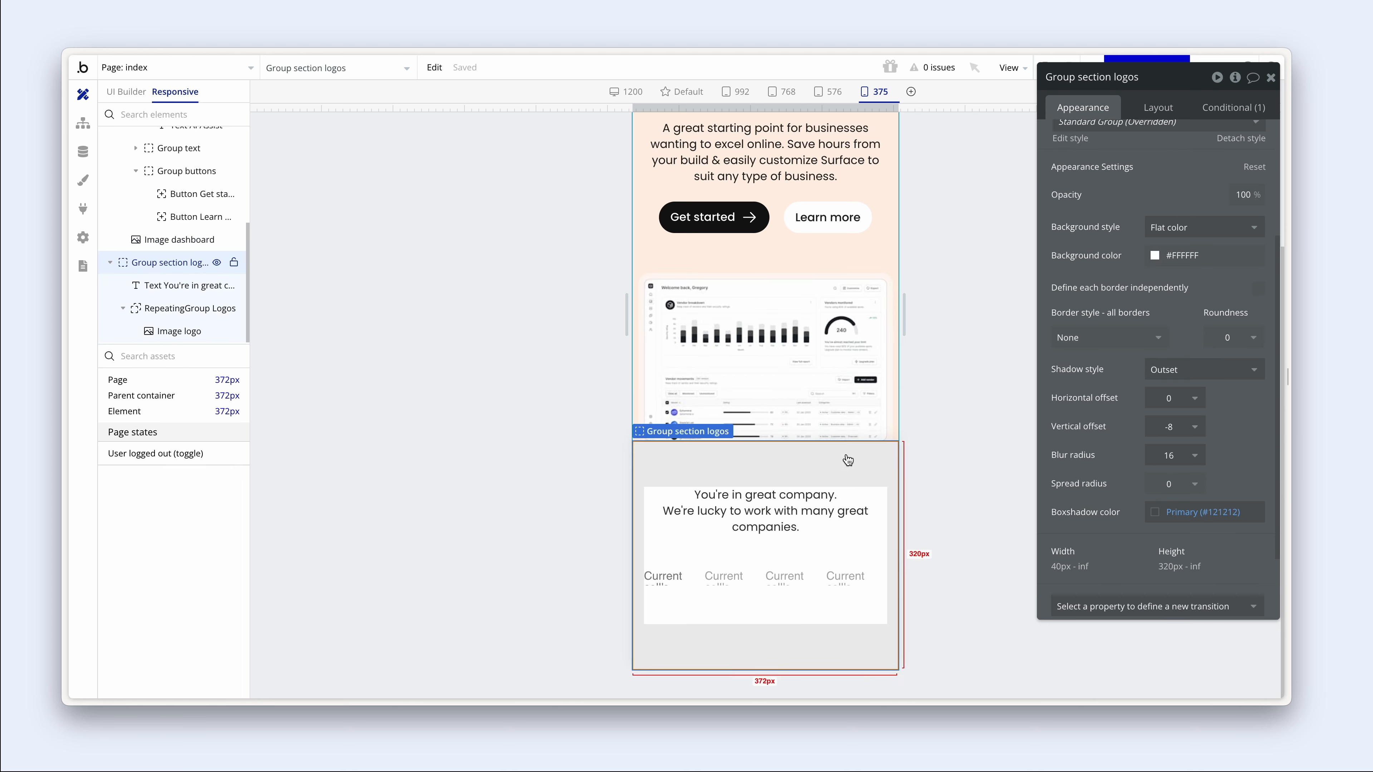
- Add a new condition to Image dashboard in the hero section
{"action": "left_click", "coordinate": [858, 426]}
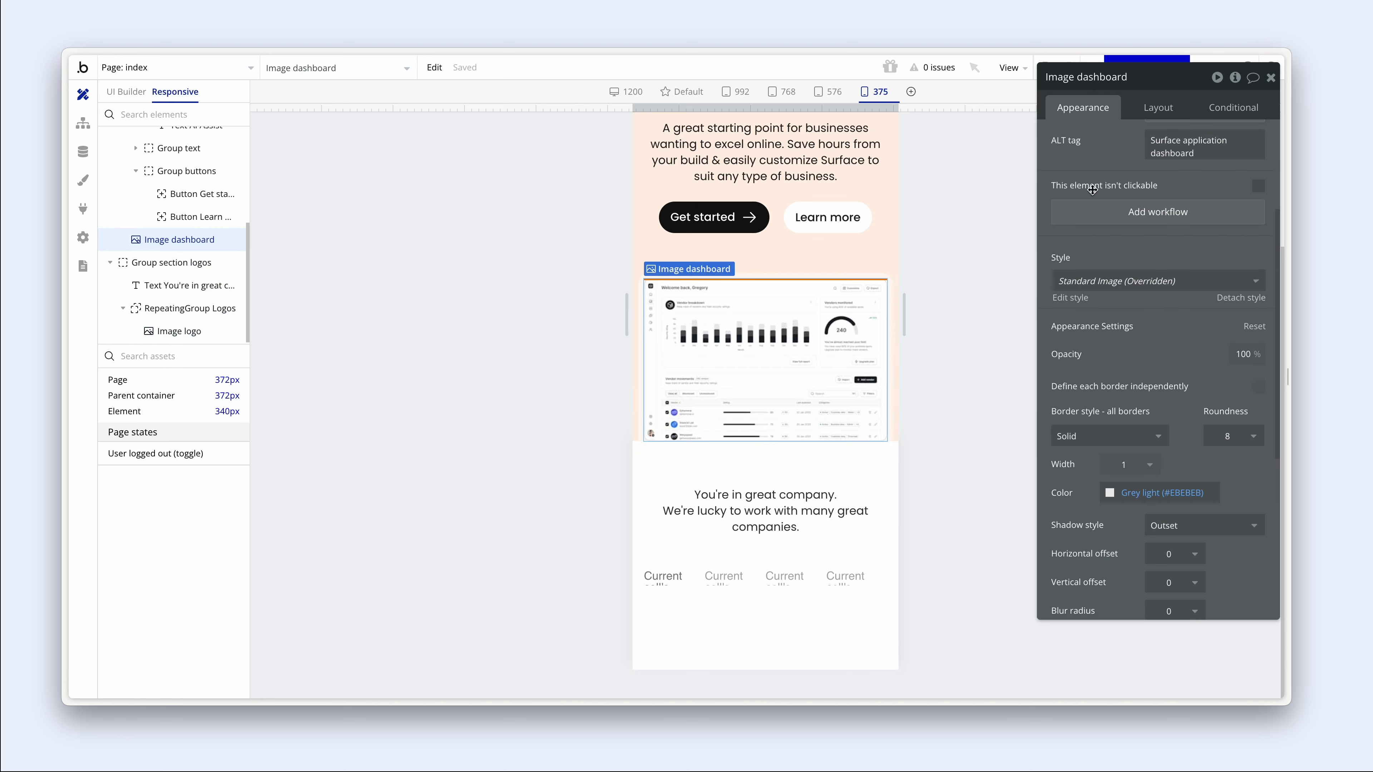
{"action": "left_click", "coordinate": [1226, 107]}
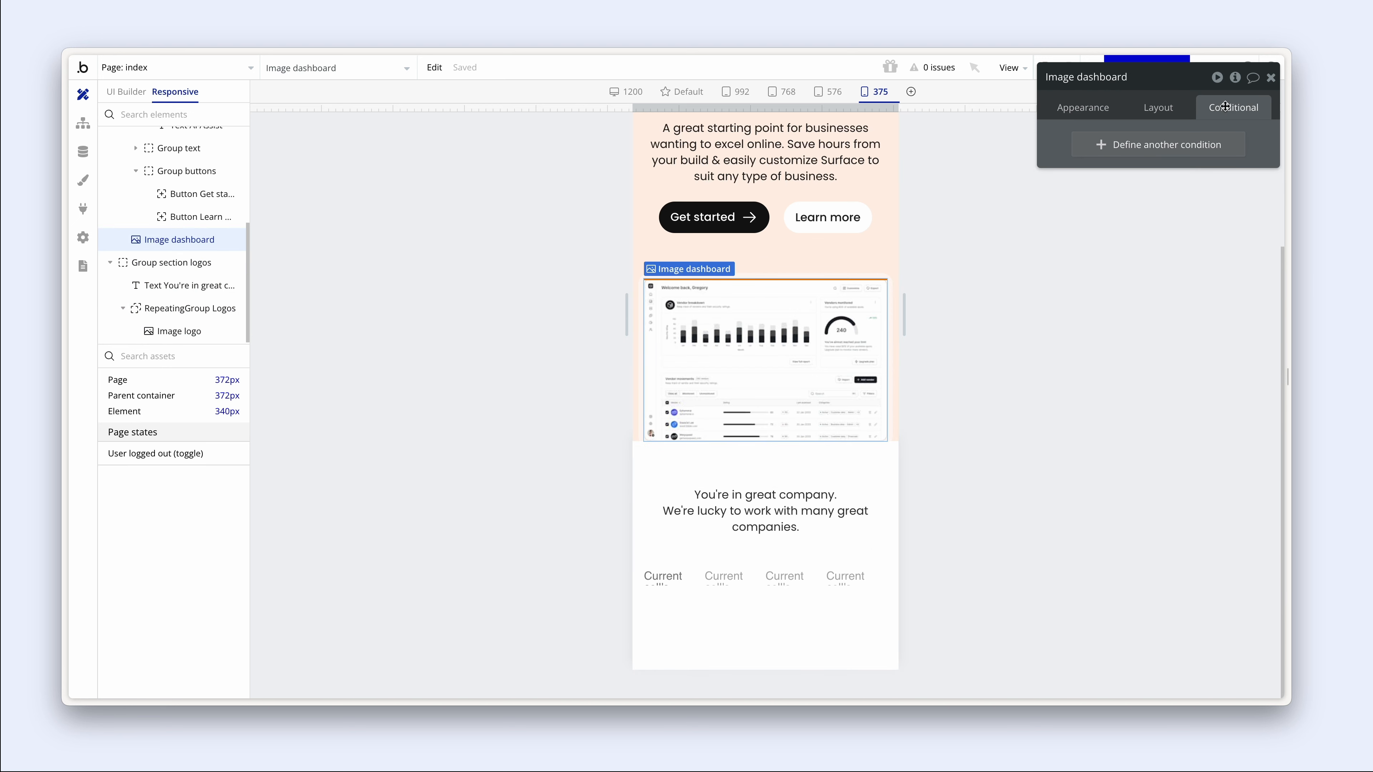
{"action": "left_click_drag", "start_coordinate": [1140, 122], "coordinate": [1061, 189]}
{"action": "left_click", "coordinate": [1065, 216]}
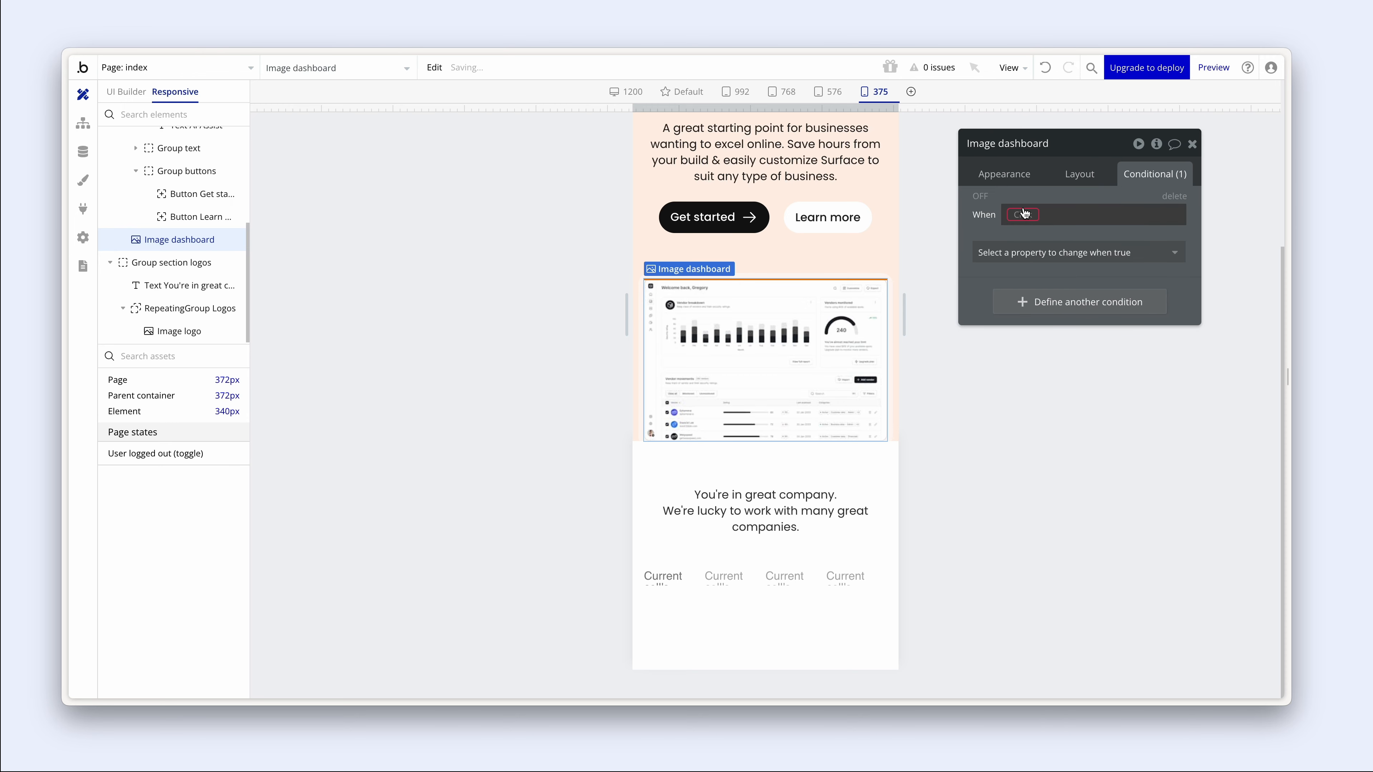
- Define the condition on Image dashboard as Current page width < Custom (576 px)
{"action": "left_click", "coordinate": [1023, 214]}
{"action": "type", "text": "page"}
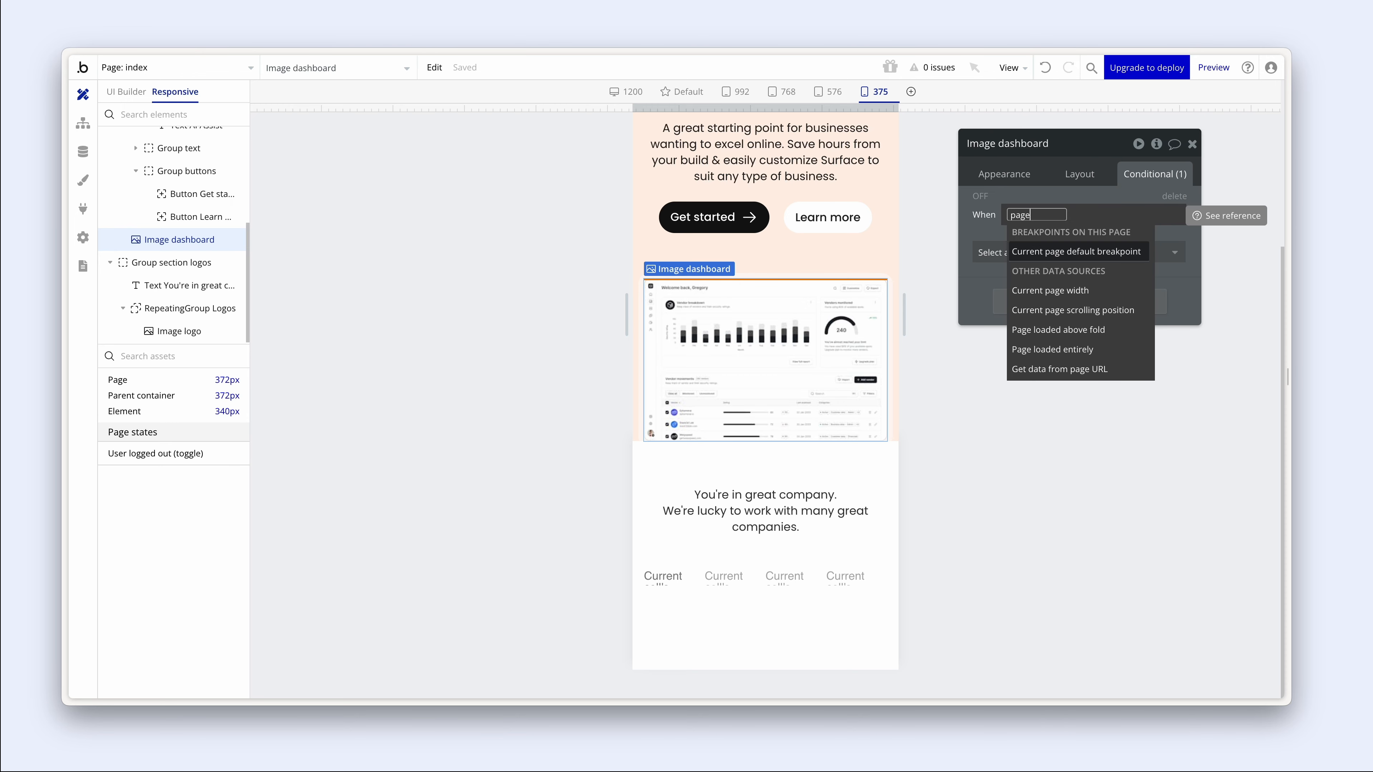
{"action": "left_click", "coordinate": [1119, 307]}
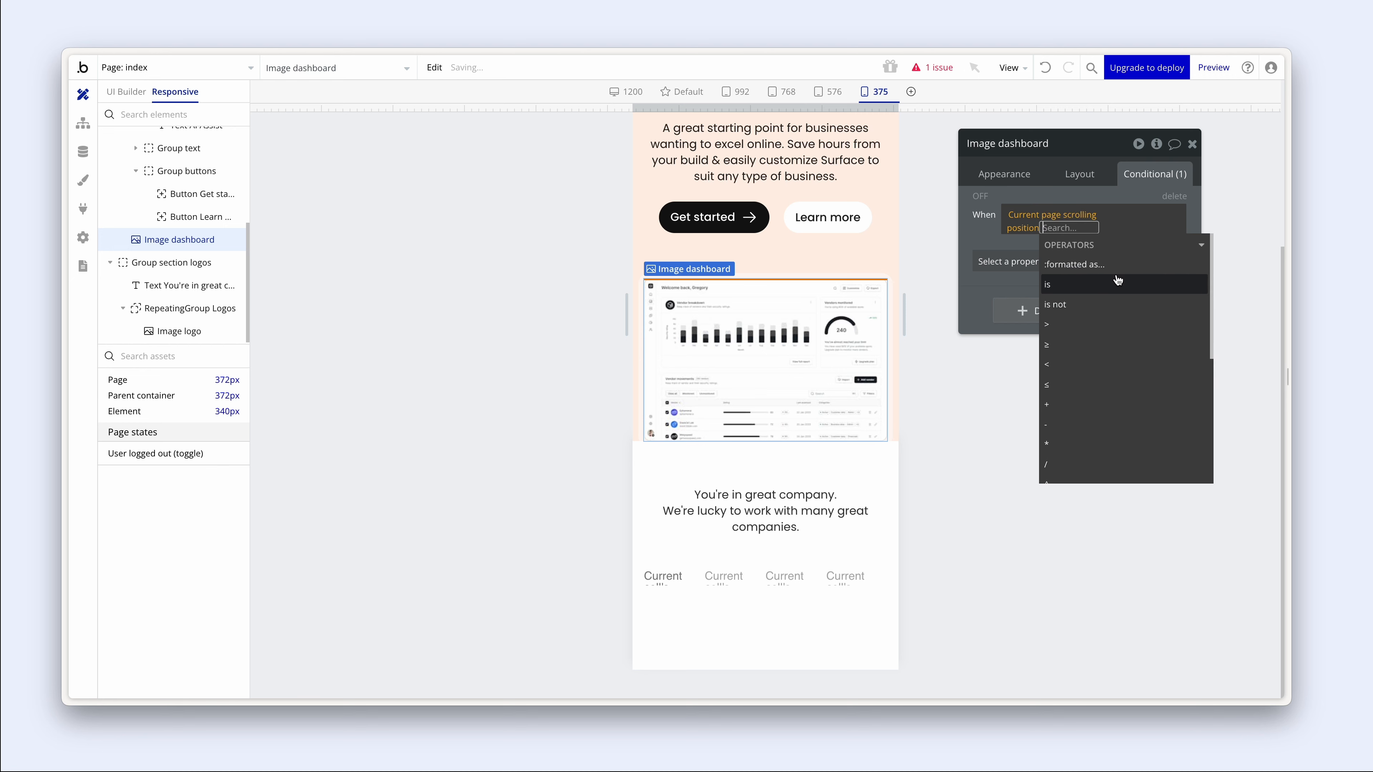
{"action": "left_click", "coordinate": [1074, 216]}
{"action": "type", "text": "page"}
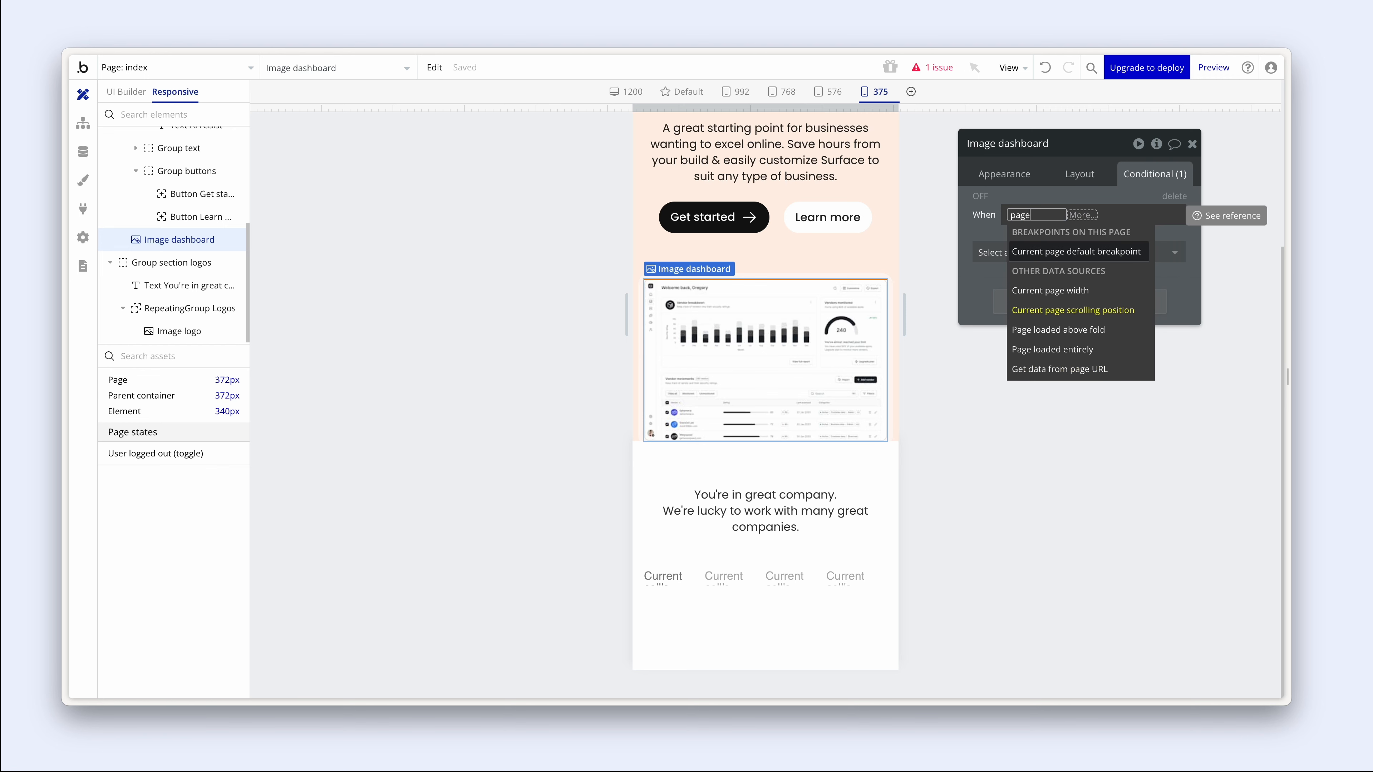
{"action": "left_click", "coordinate": [1050, 290]}
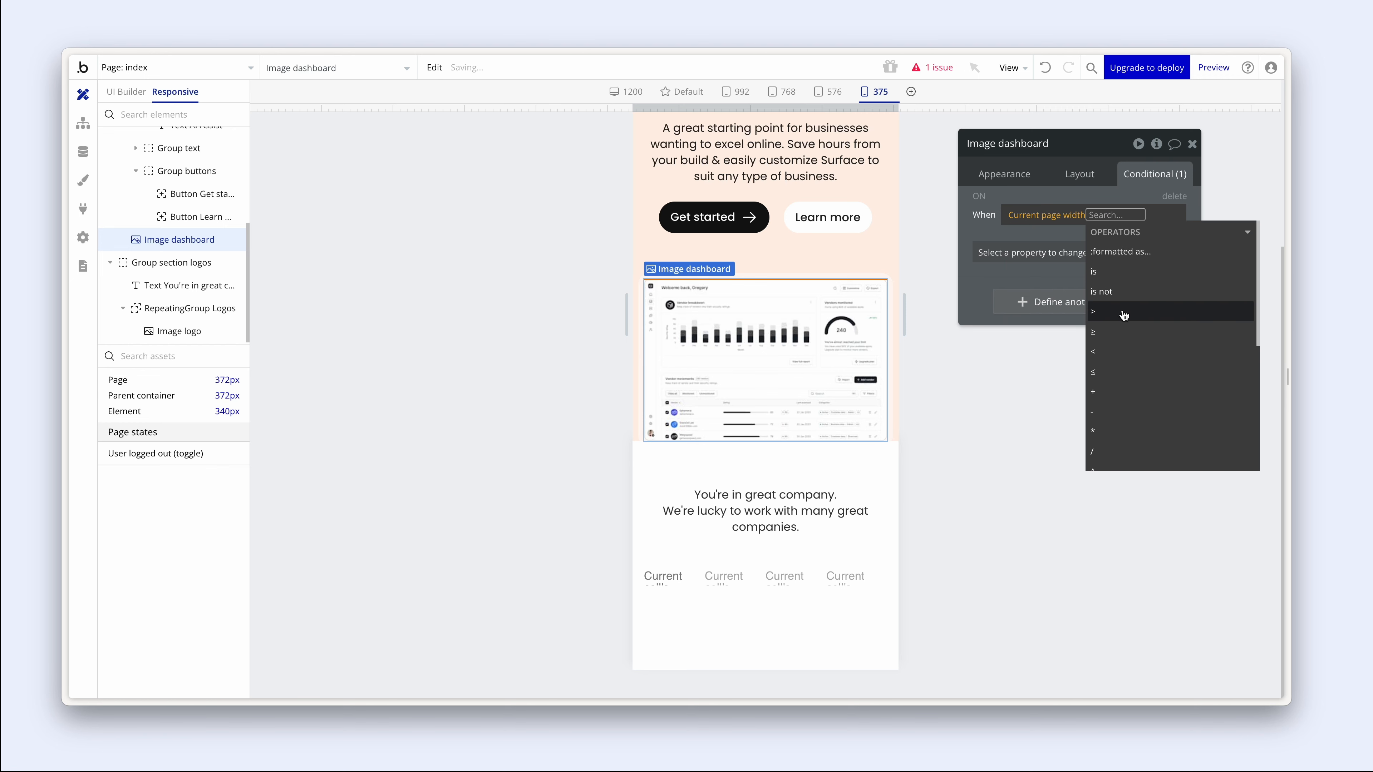
{"action": "left_click", "coordinate": [1124, 352]}
{"action": "type", "text": "57"}
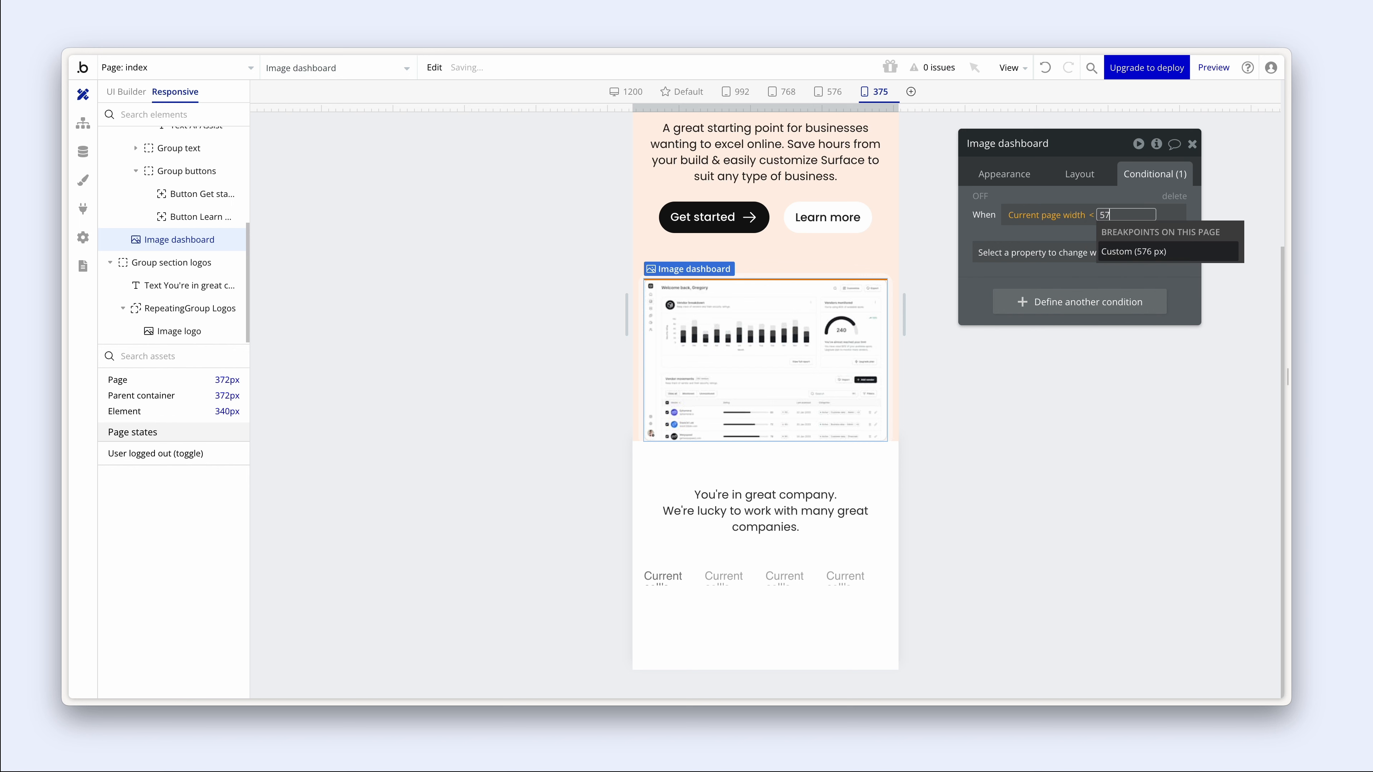
{"action": "type", "text": "6"}
{"action": "left_click", "coordinate": [1119, 253]}
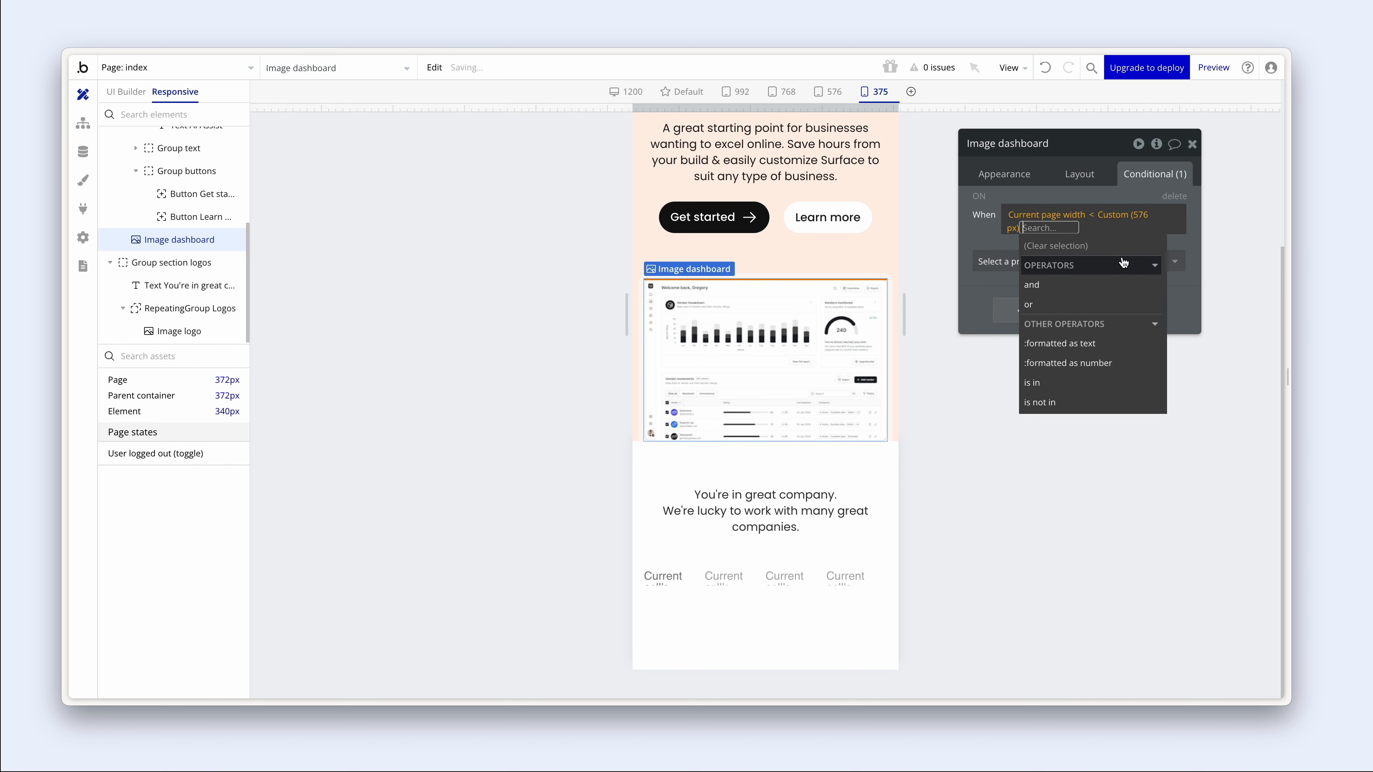
- Override the bottom margin in Image dashboard's Current page width < Custom (576 px) condition and set it to -128
{"action": "left_click", "coordinate": [996, 263]}
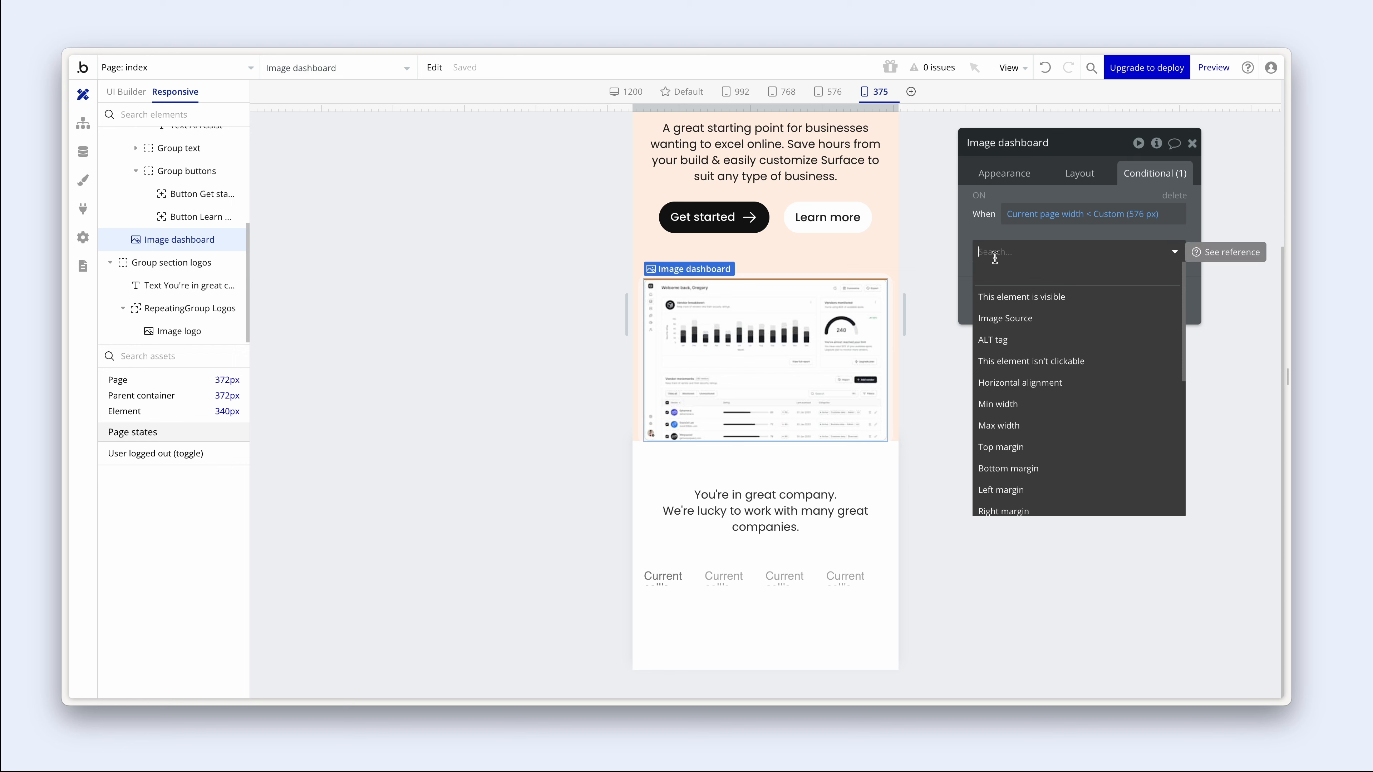
{"action": "type", "text": "mar"}
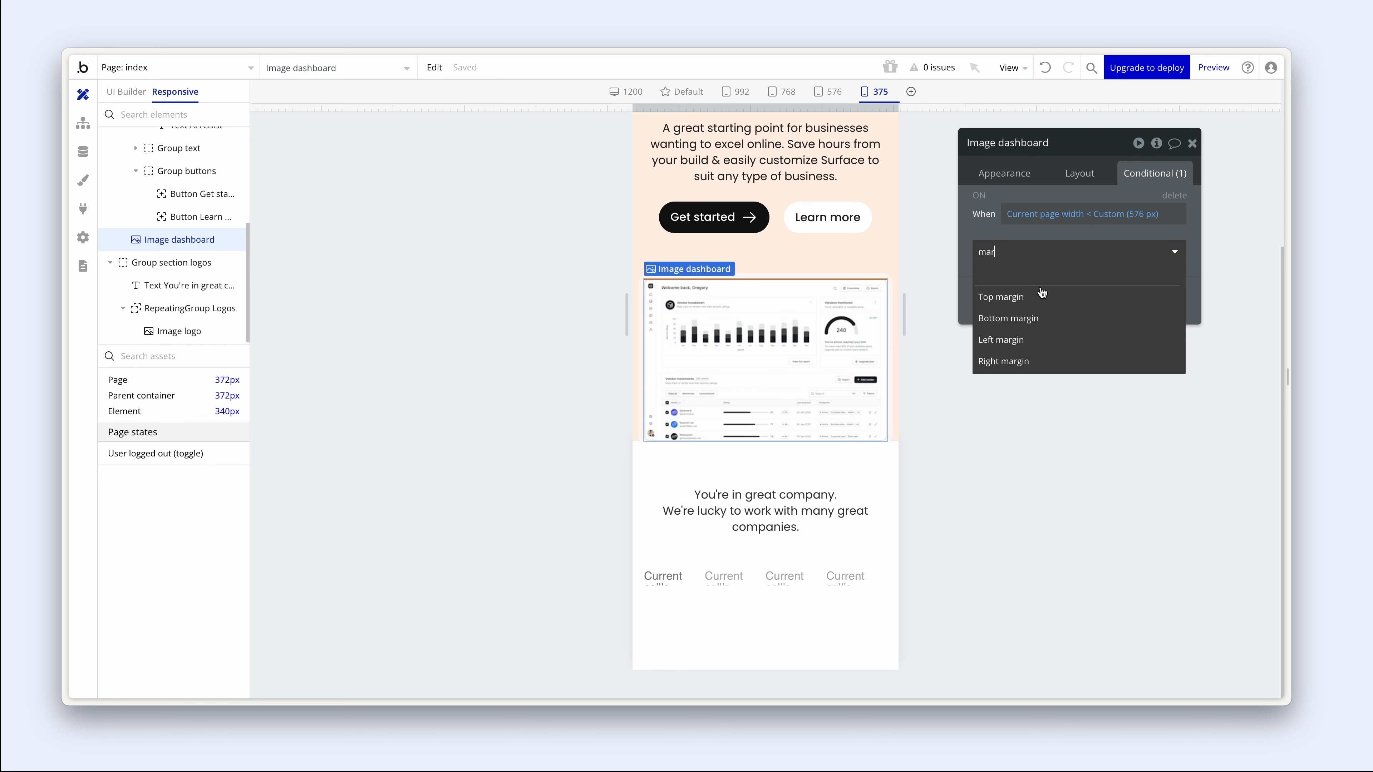
{"action": "left_click", "coordinate": [1061, 320]}
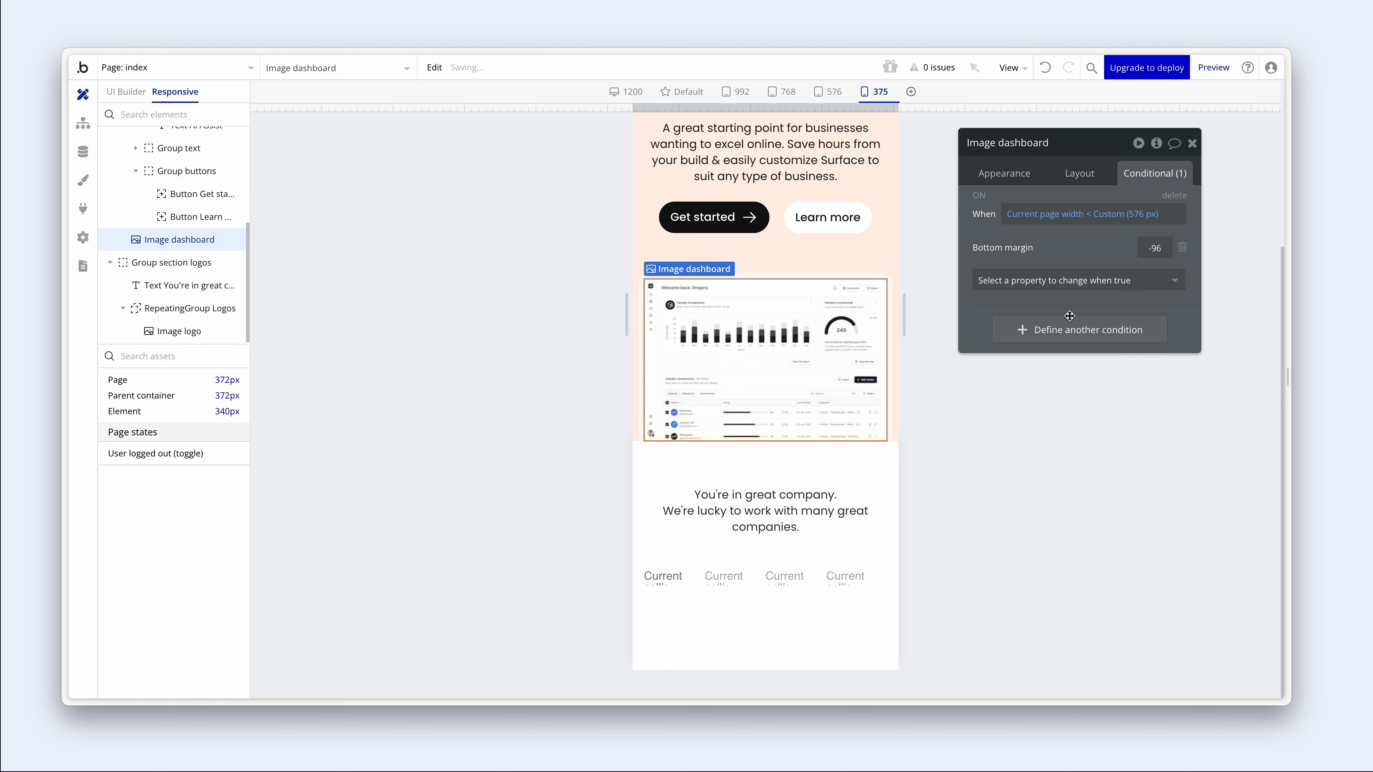
{"action": "double_click", "coordinate": [1154, 248]}
{"action": "type", "text": "128"}
{"action": "key", "text": "Return"}
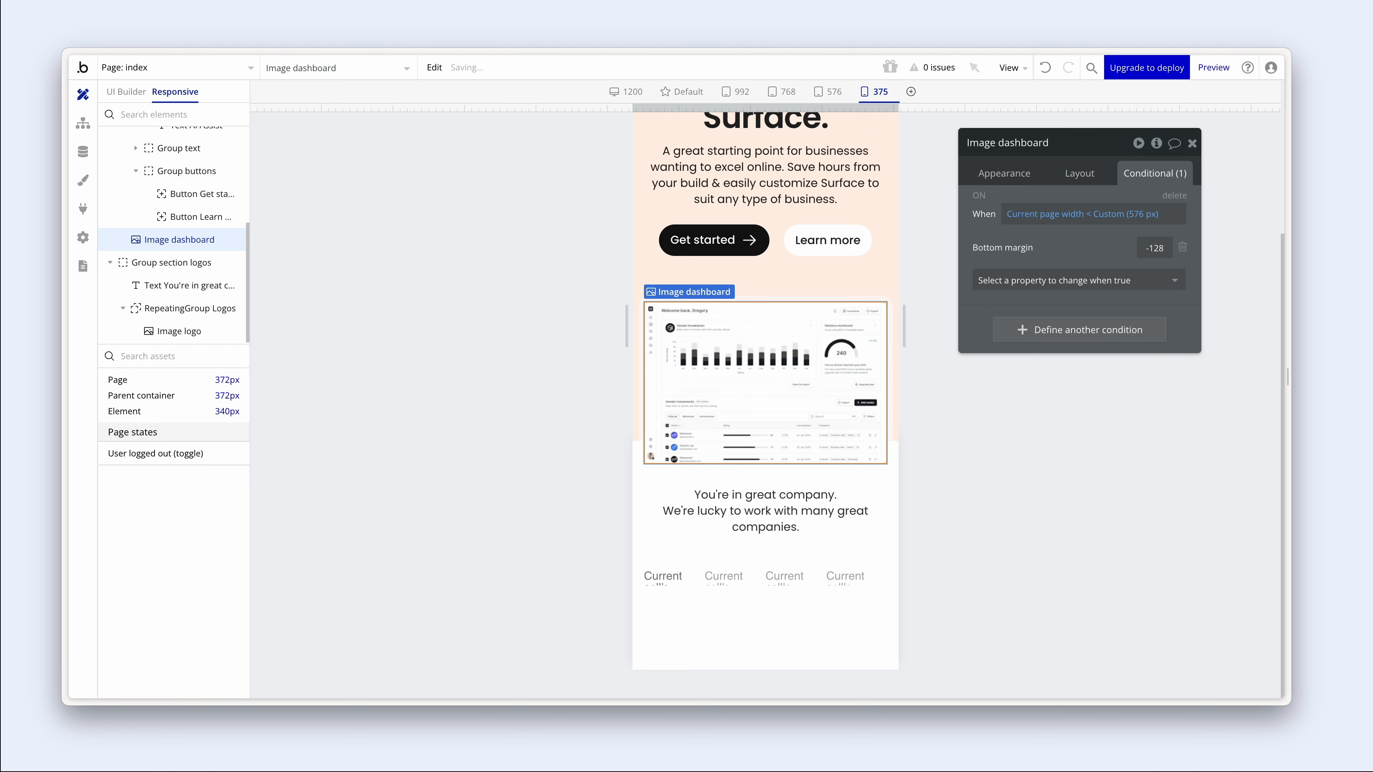
- Examine how the dashboard image overlaps the logos section at 375 px by selecting the surrounding hero and logos groups
{"action": "left_click", "coordinate": [892, 475]}
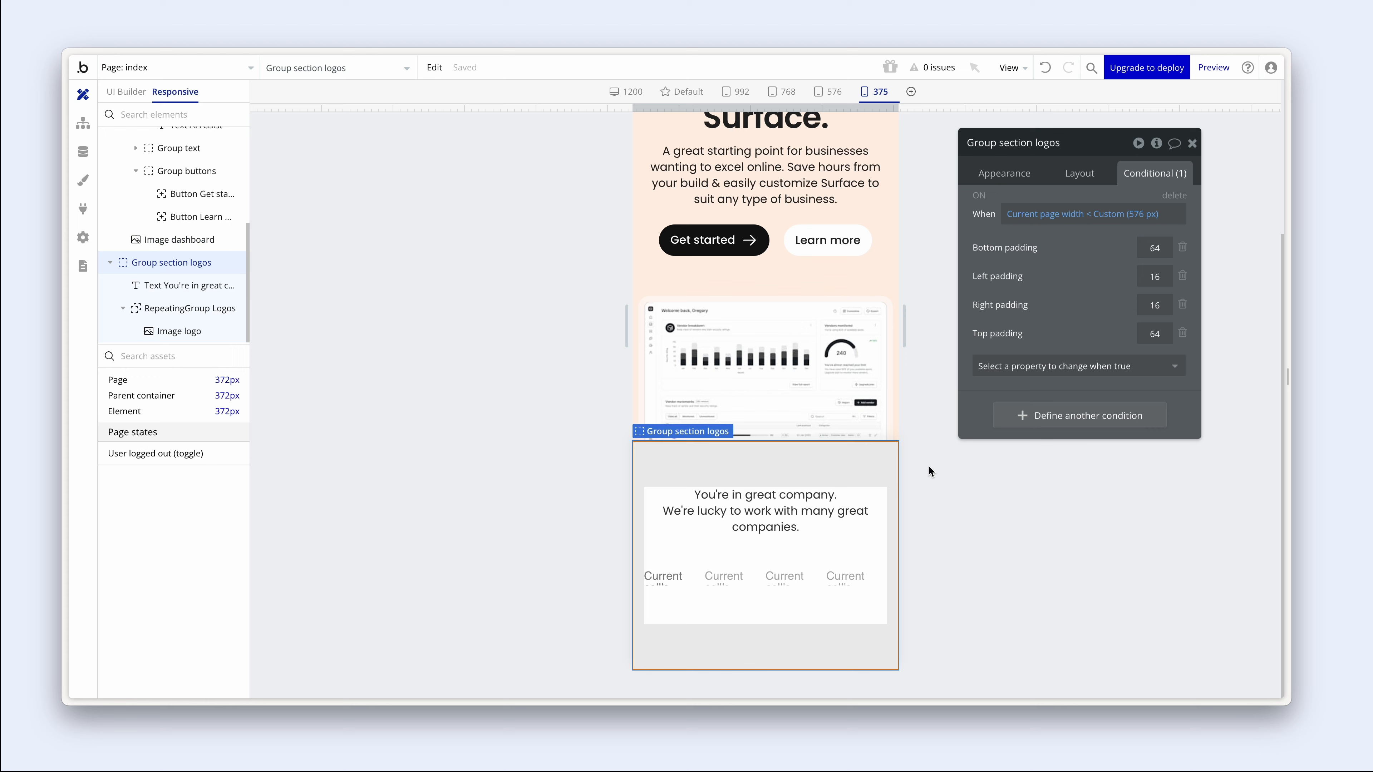
{"action": "left_click", "coordinate": [834, 215]}
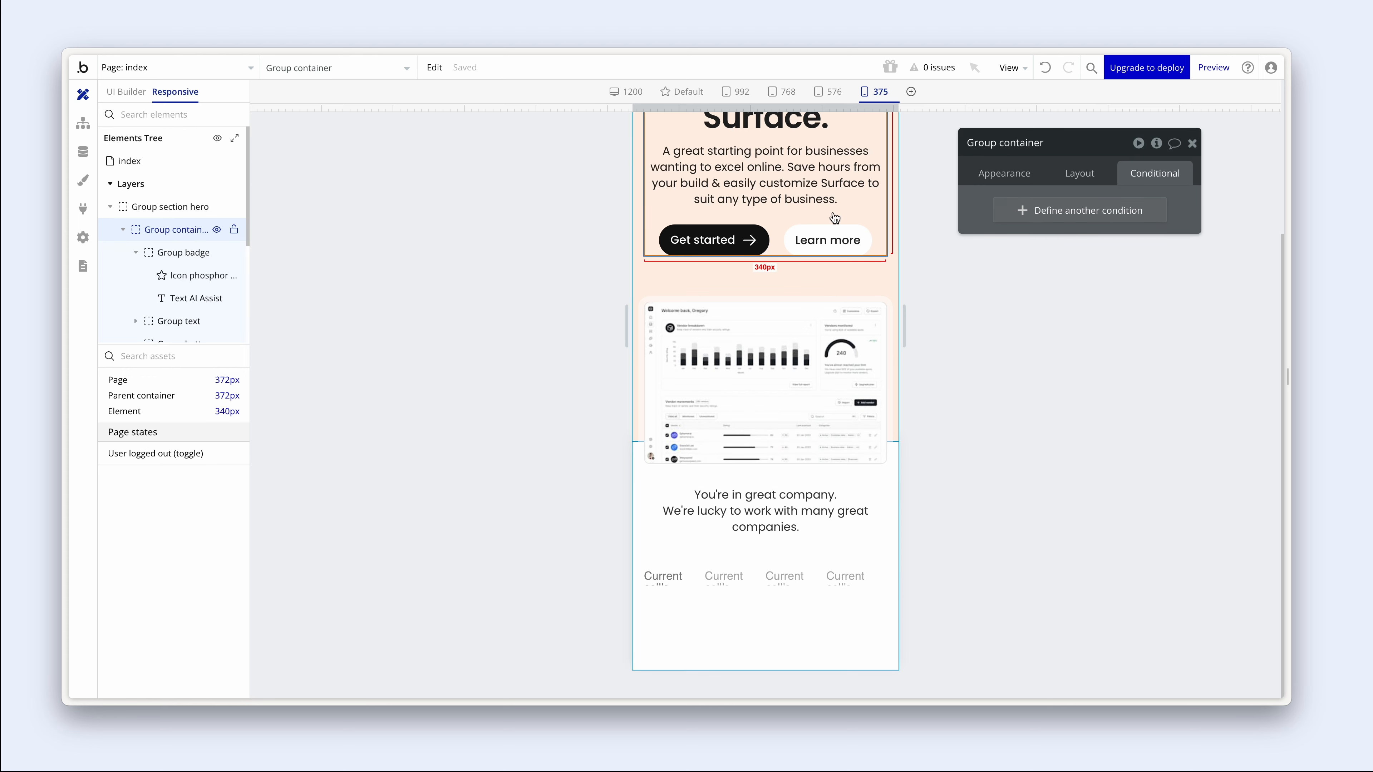
{"action": "left_click", "coordinate": [889, 479]}
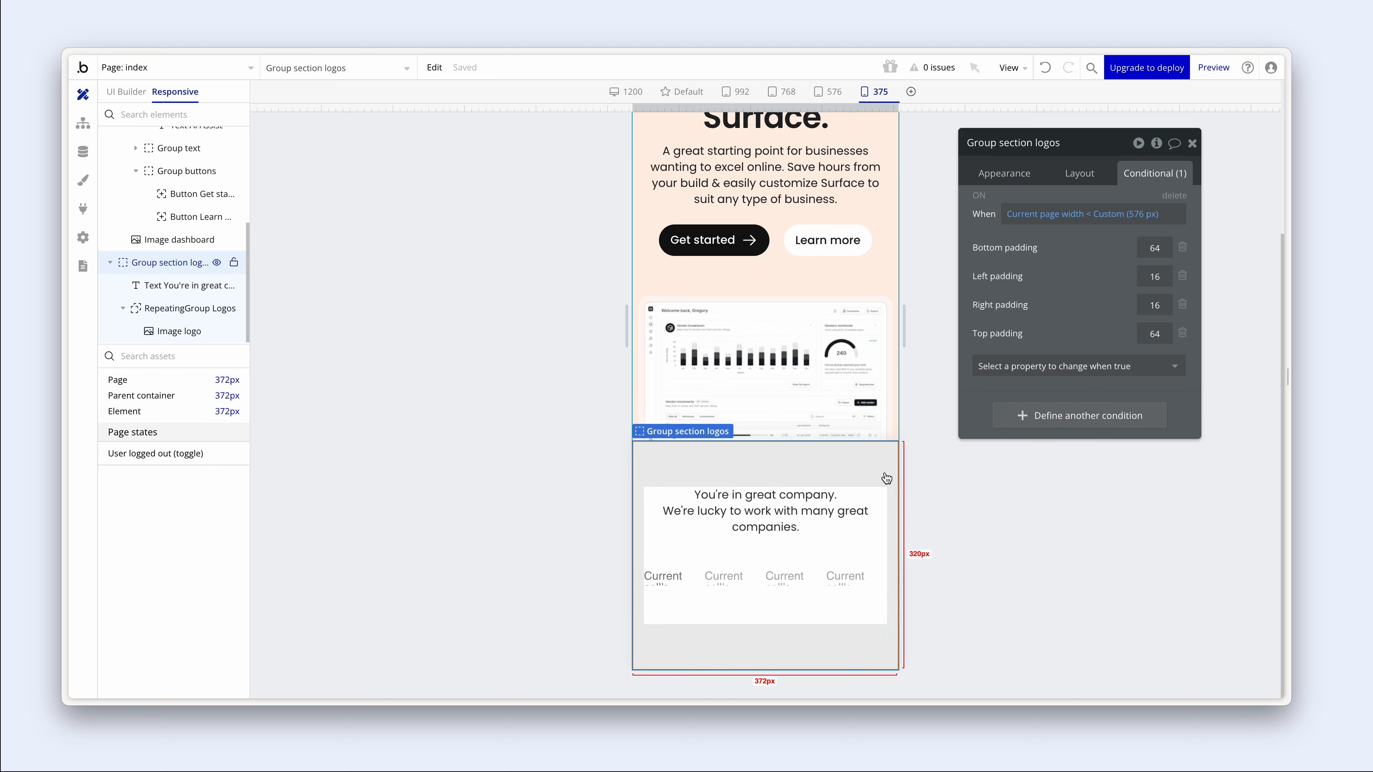
{"action": "right_click", "coordinate": [889, 479]}
{"action": "left_click", "coordinate": [959, 665]}
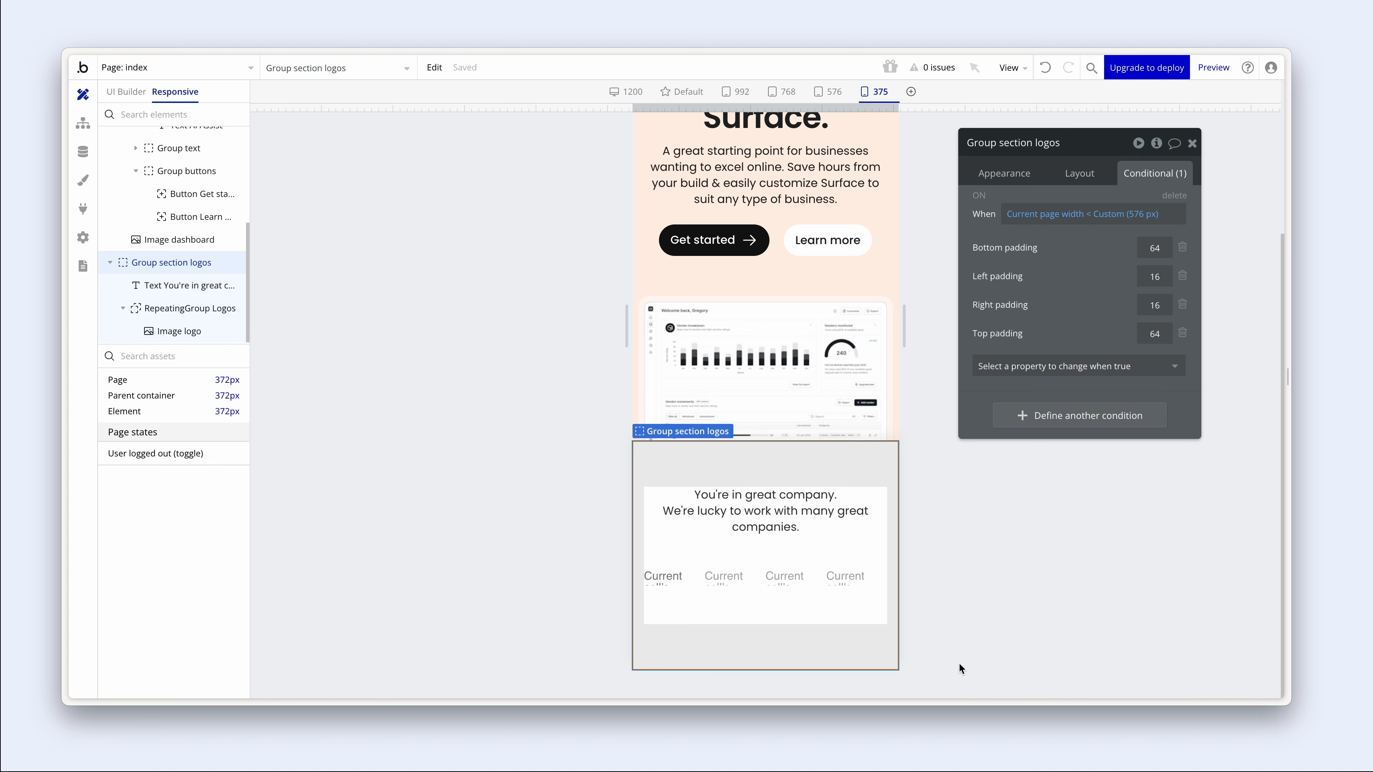
{"action": "left_click", "coordinate": [821, 215]}
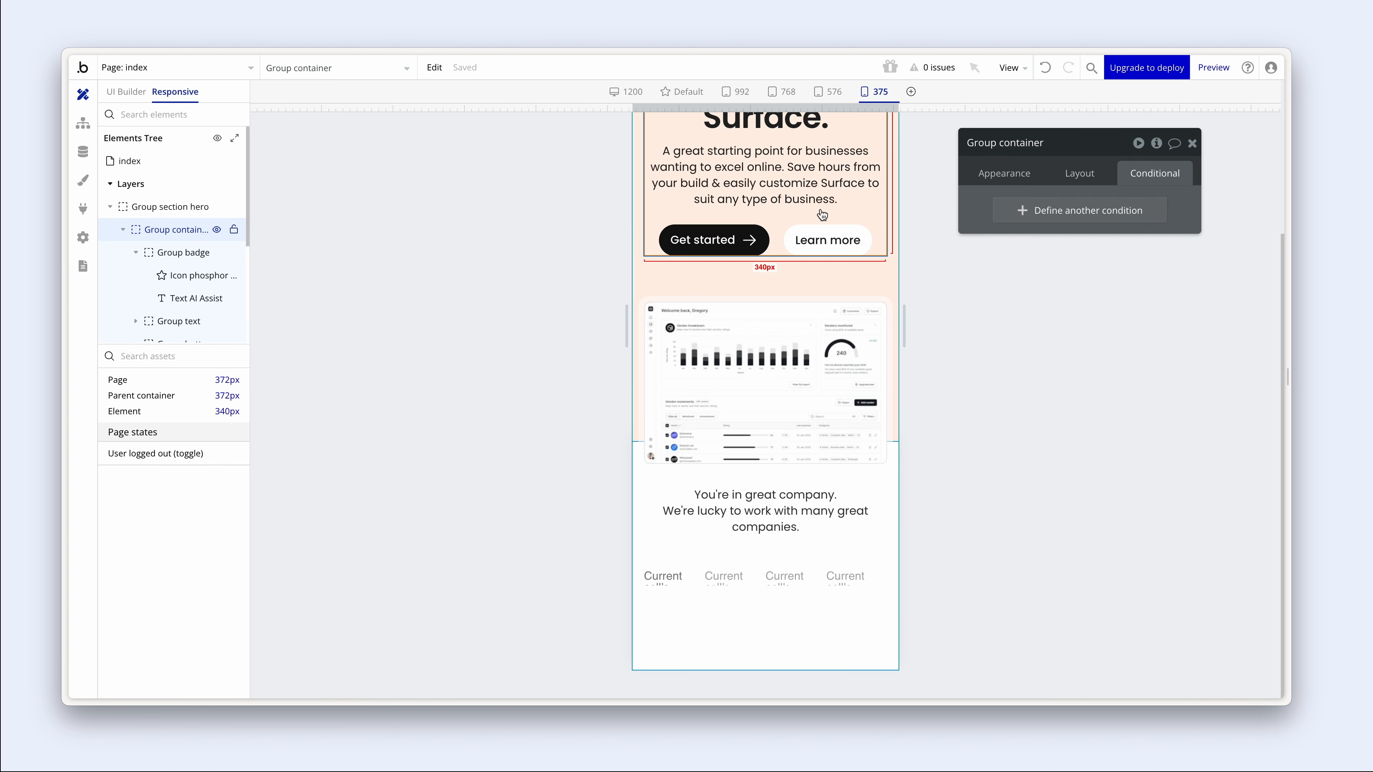
{"action": "left_click", "coordinate": [772, 277]}
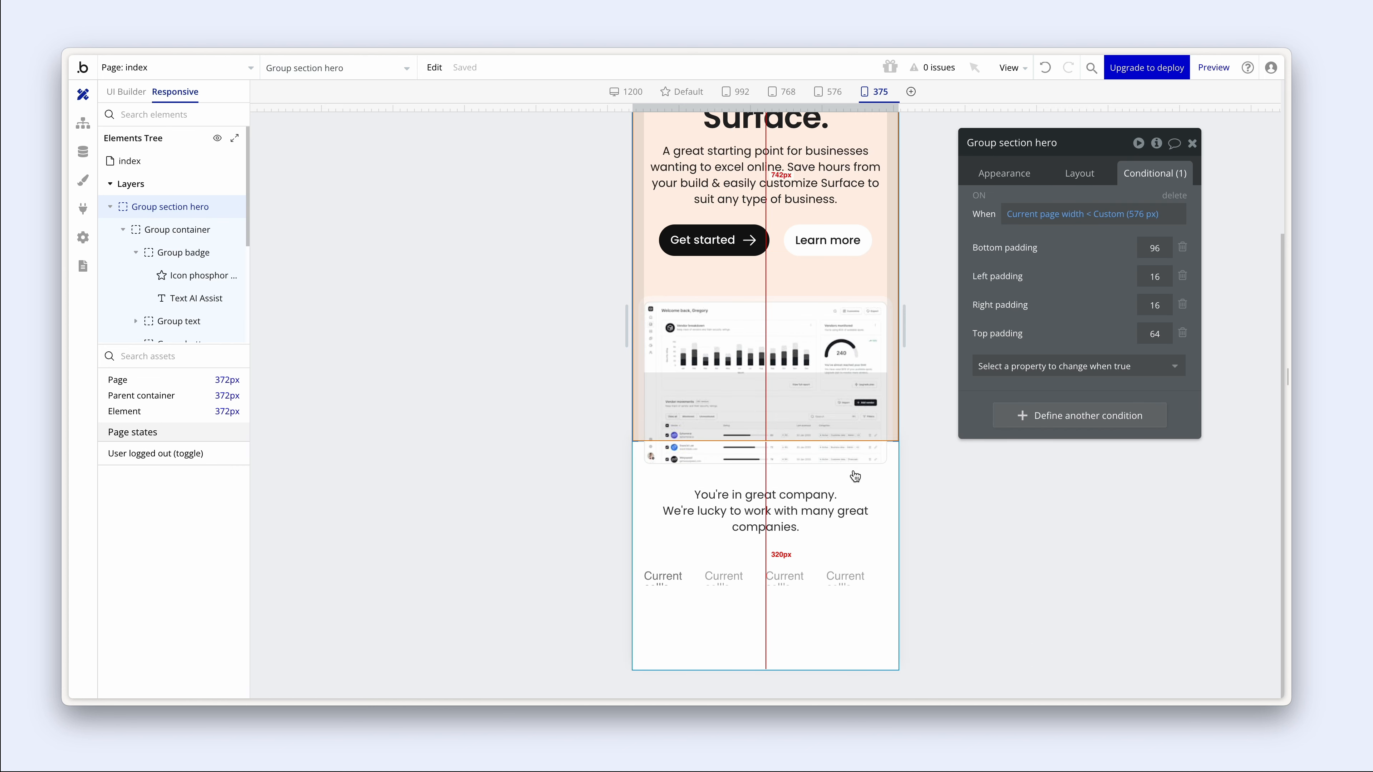
{"action": "left_click", "coordinate": [838, 512]}
{"action": "left_click", "coordinate": [838, 572]}
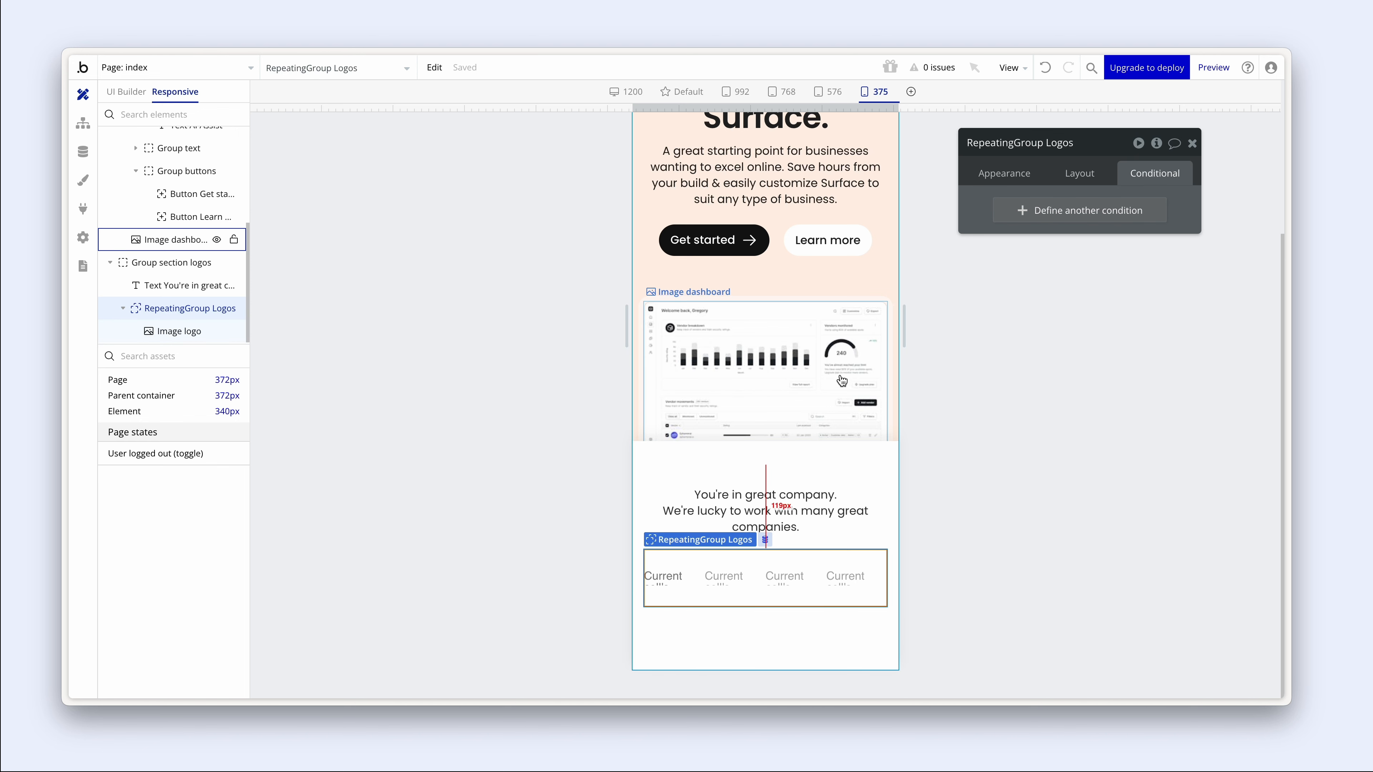
- Copy Image dashboard's condition expression, Current page width < Custom (576 px), and paste it as a new condition on RepeatingGroup Logos
{"action": "left_click", "coordinate": [842, 425]}
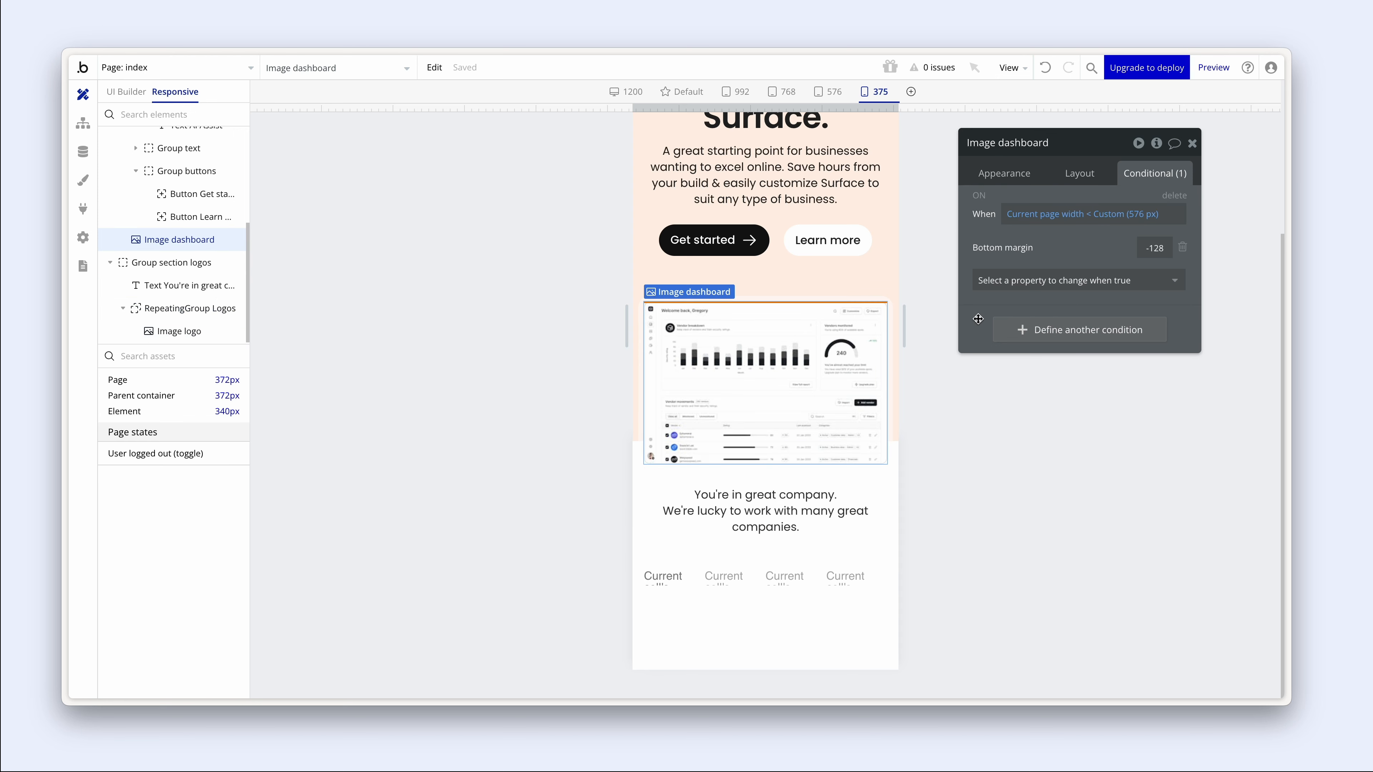
{"action": "right_click", "coordinate": [1025, 218]}
{"action": "left_click", "coordinate": [1106, 181]}
{"action": "left_click", "coordinate": [872, 483]}
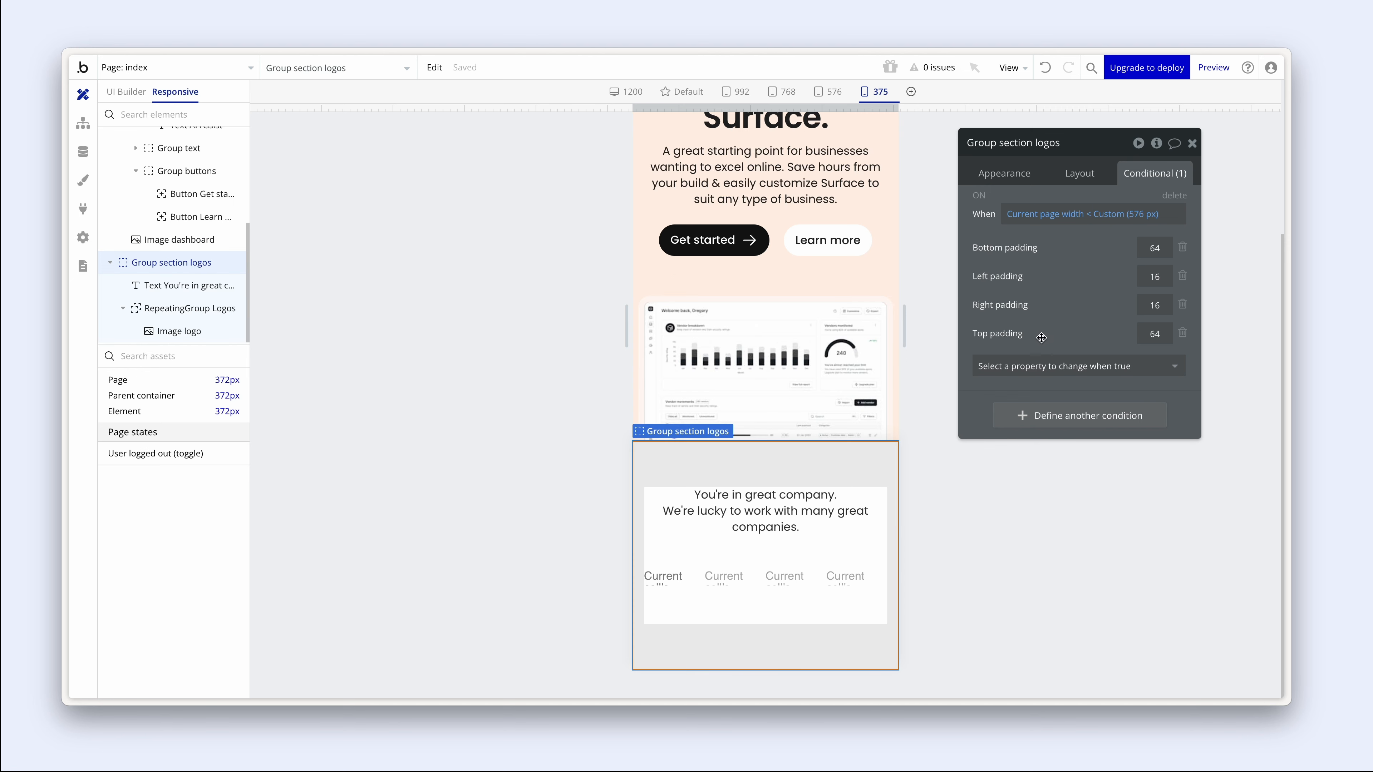
{"action": "left_click", "coordinate": [790, 590]}
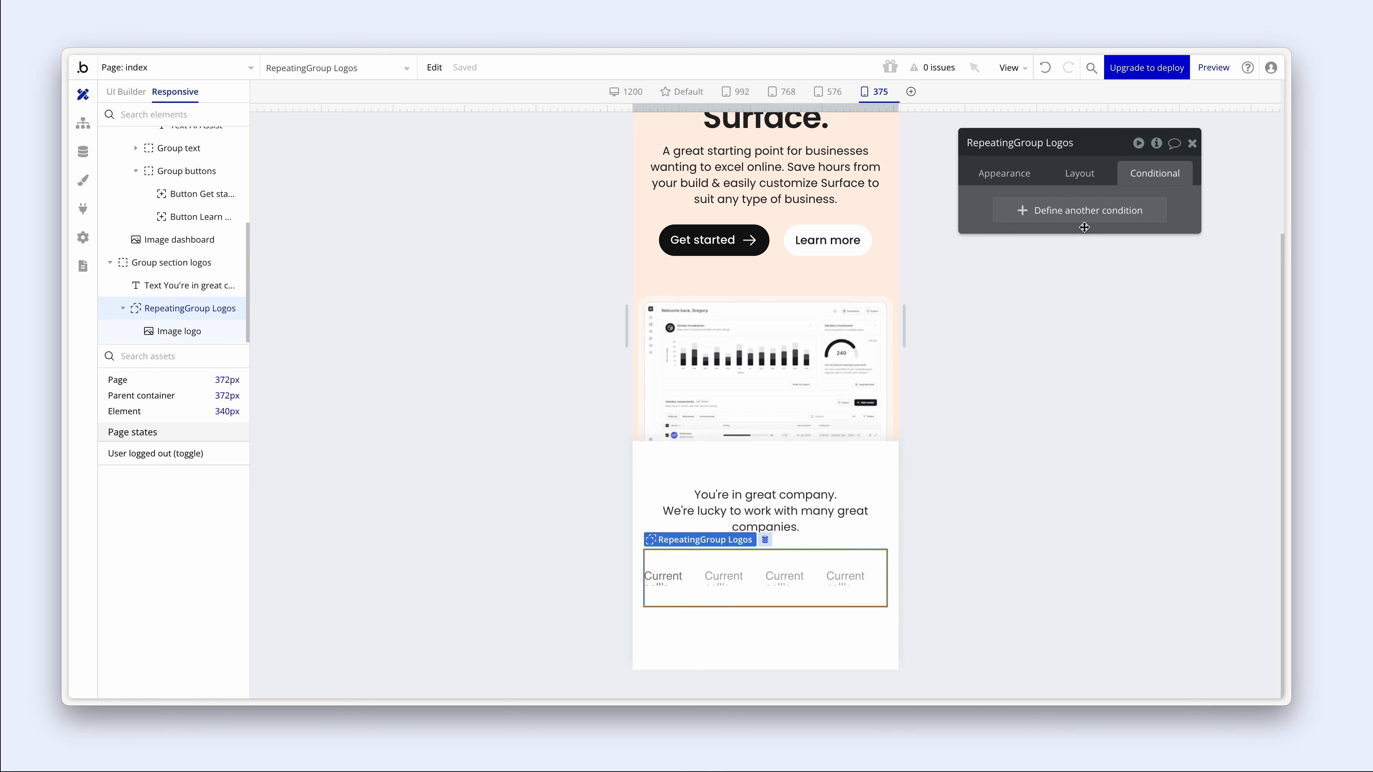
{"action": "left_click", "coordinate": [1083, 217]}
{"action": "right_click", "coordinate": [1033, 217]}
{"action": "left_click", "coordinate": [1130, 195]}
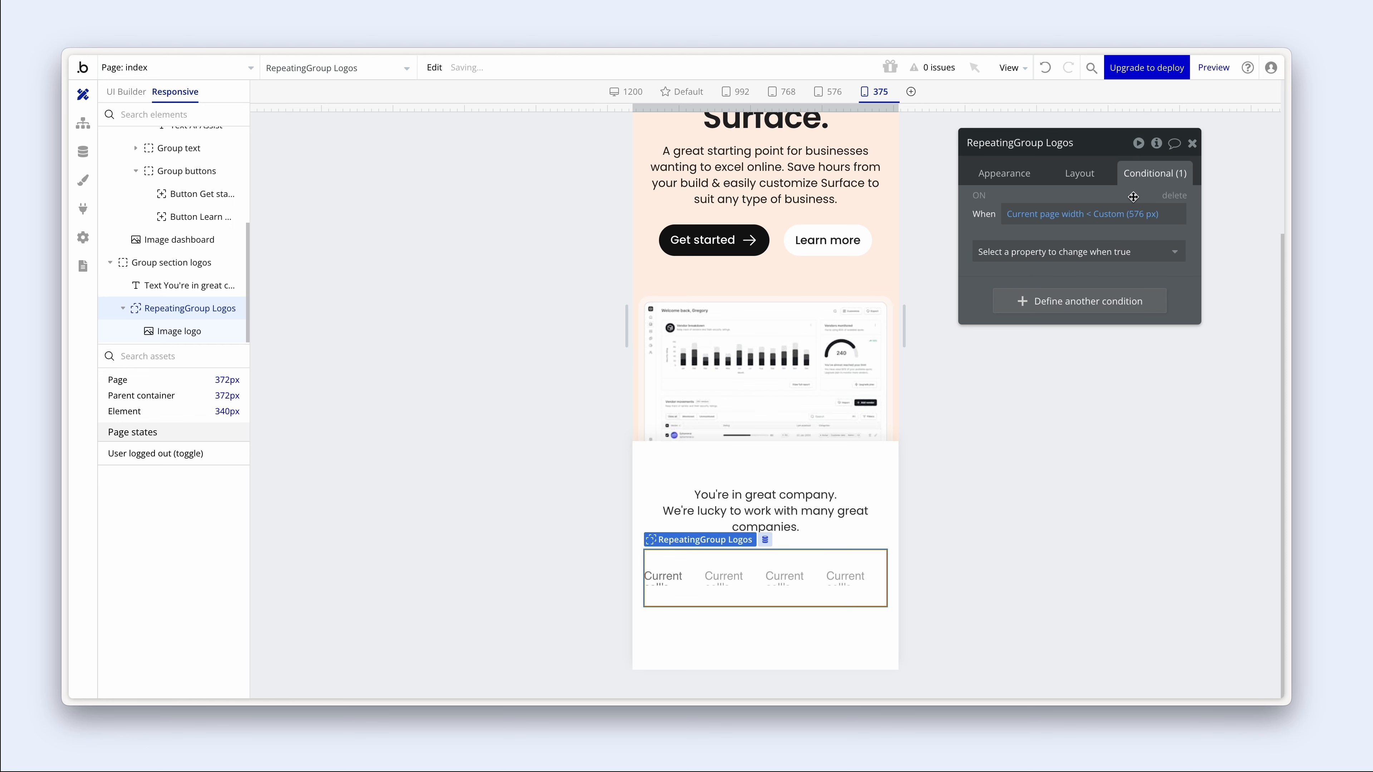
- In the RepeatingGroup Logos mobile condition, override the grid to 2 columns and 2 rows
{"action": "left_click", "coordinate": [1118, 254]}
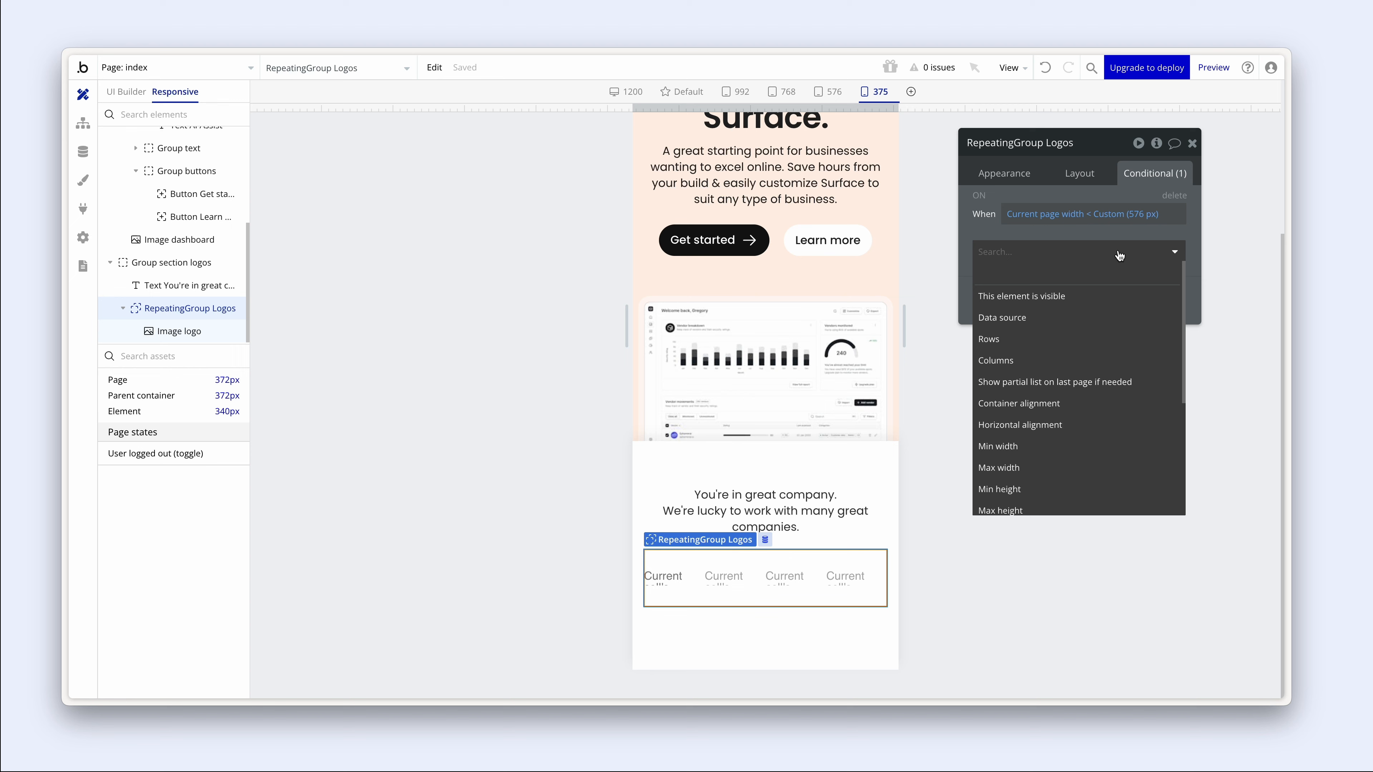
{"action": "left_click", "coordinate": [1094, 339]}
{"action": "left_click", "coordinate": [1095, 286]}
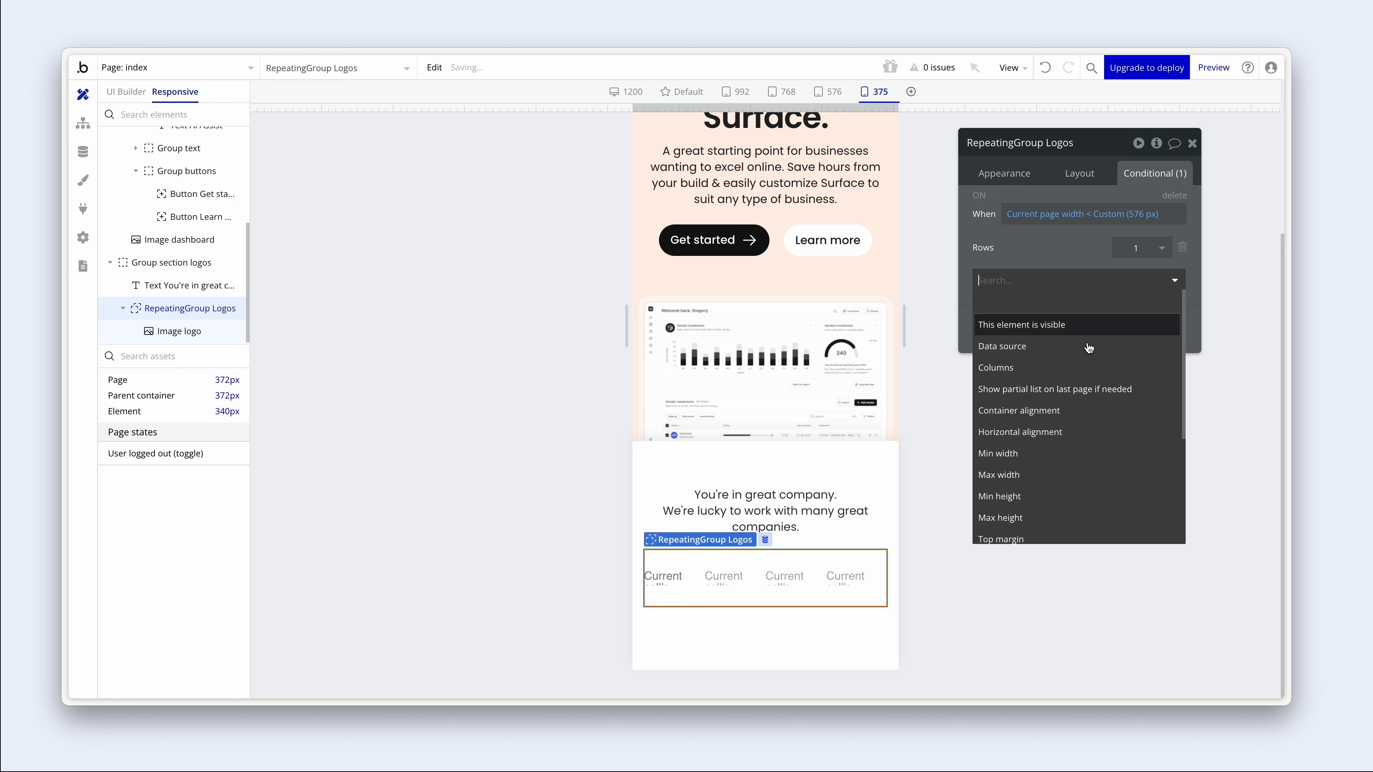
{"action": "left_click", "coordinate": [1083, 368]}
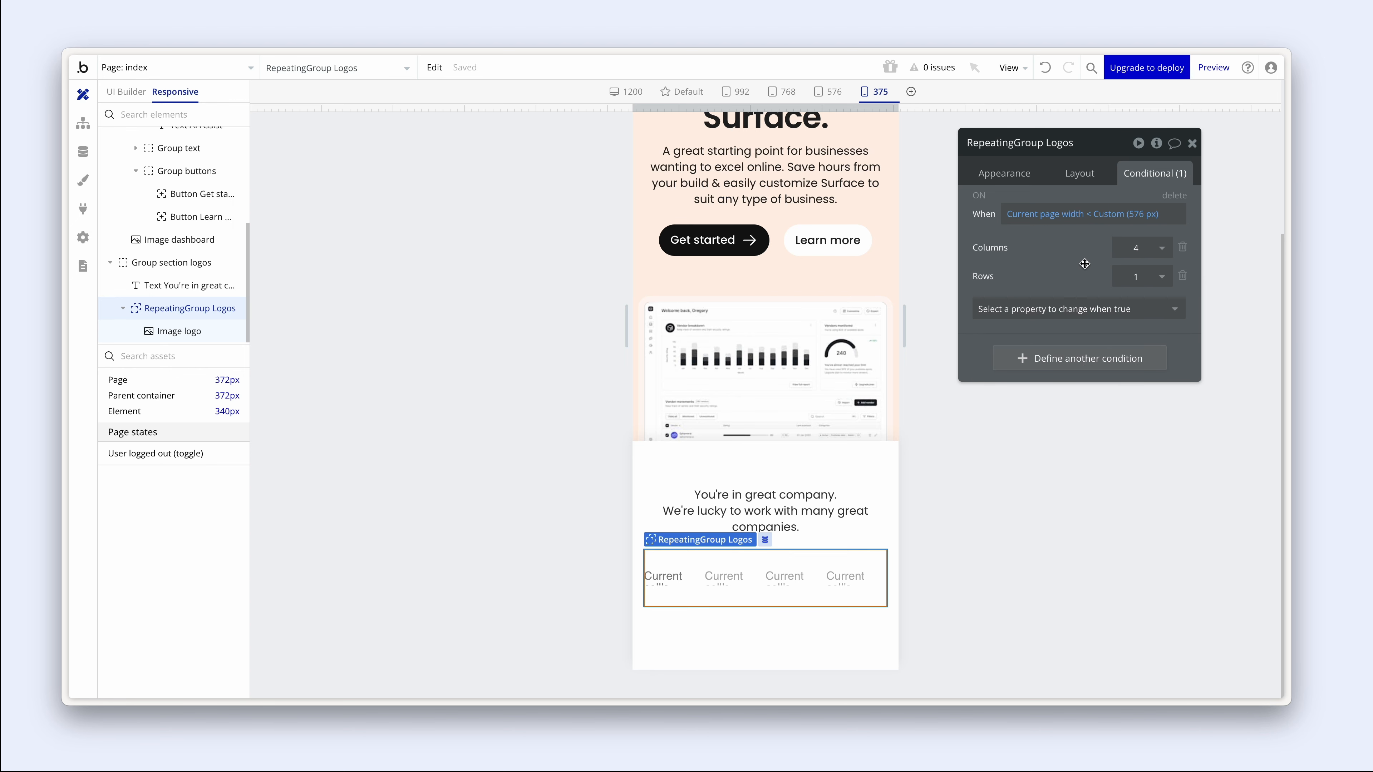
{"action": "left_click", "coordinate": [1155, 253]}
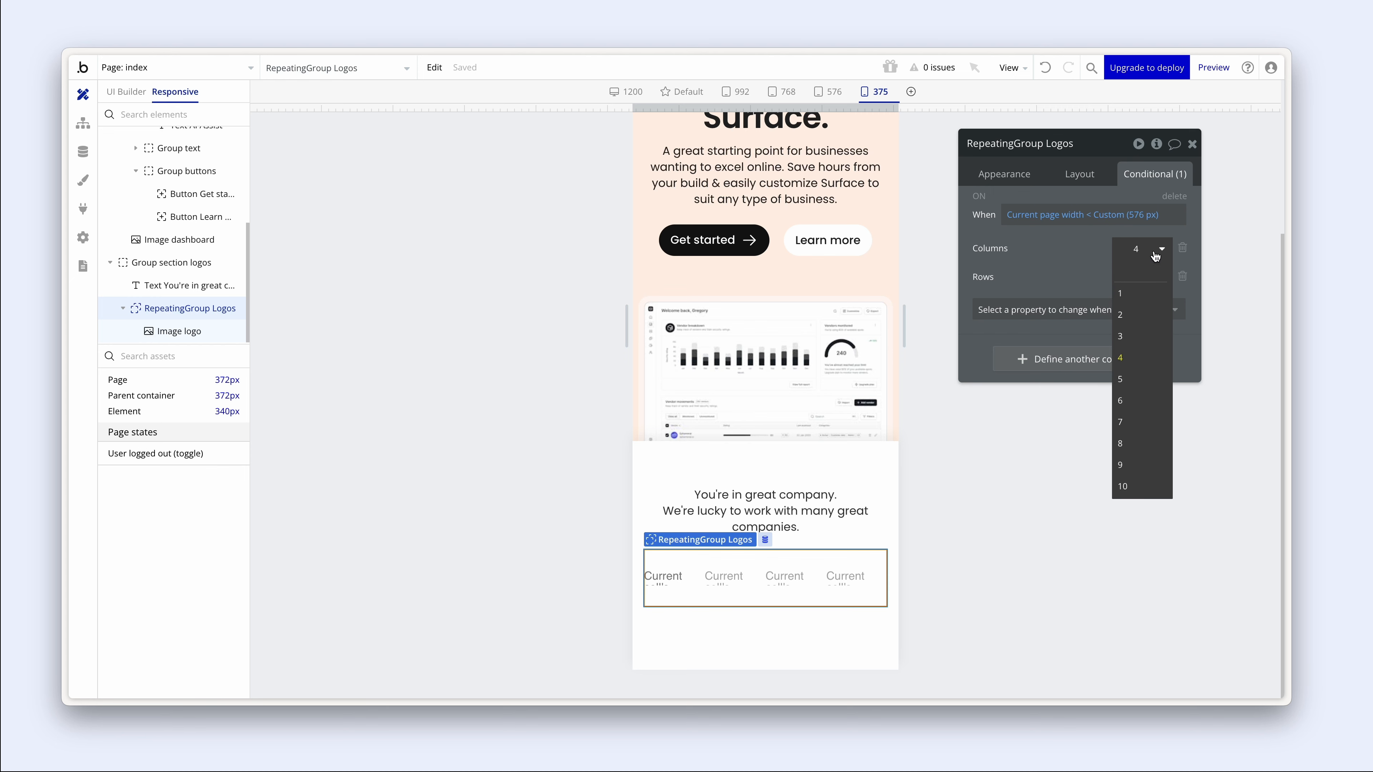
{"action": "left_click", "coordinate": [1120, 314]}
{"action": "left_click", "coordinate": [1150, 280]}
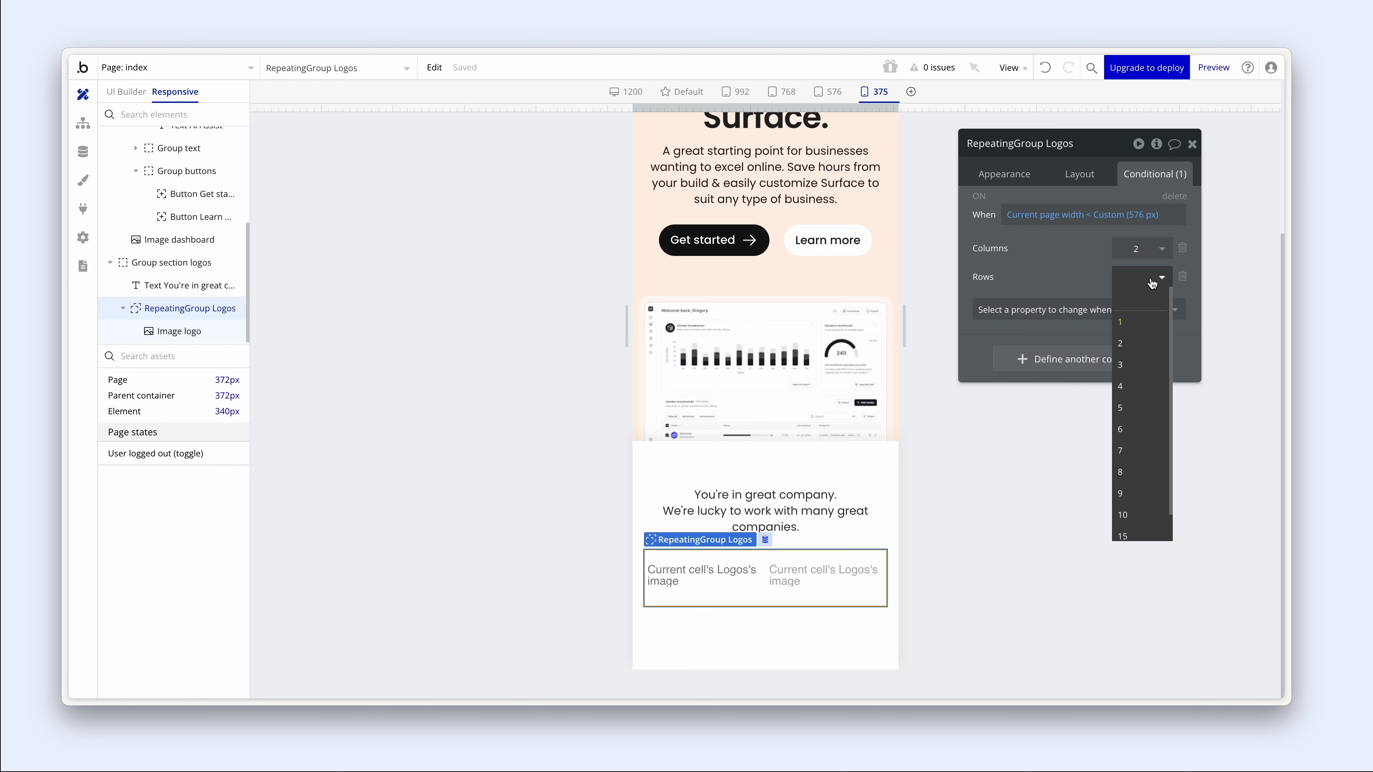
{"action": "left_click", "coordinate": [1137, 341]}
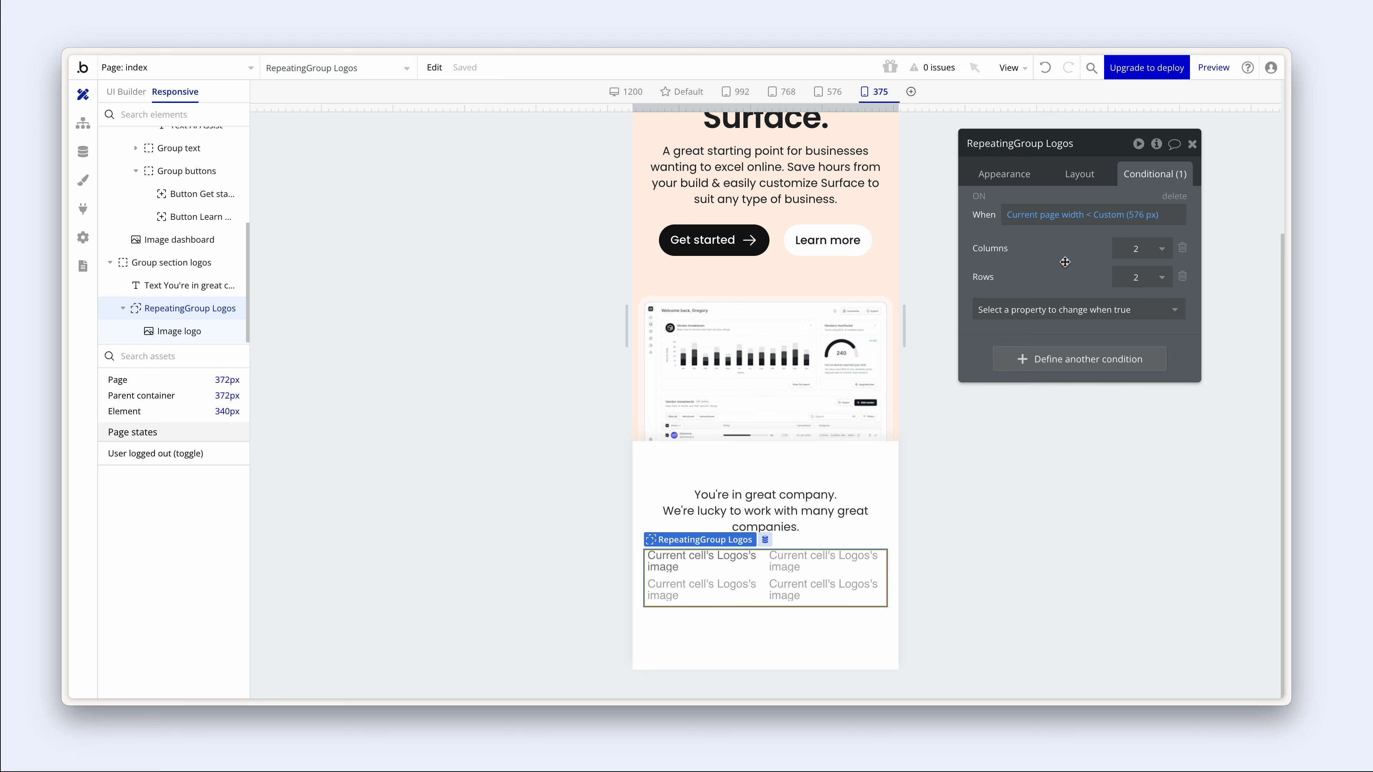
- Switch to the Surface page preview, refresh it and inspect the logos section in the browser's responsive device mode at 375 px width
{"action": "key", "text": "ctrl+Tab"}
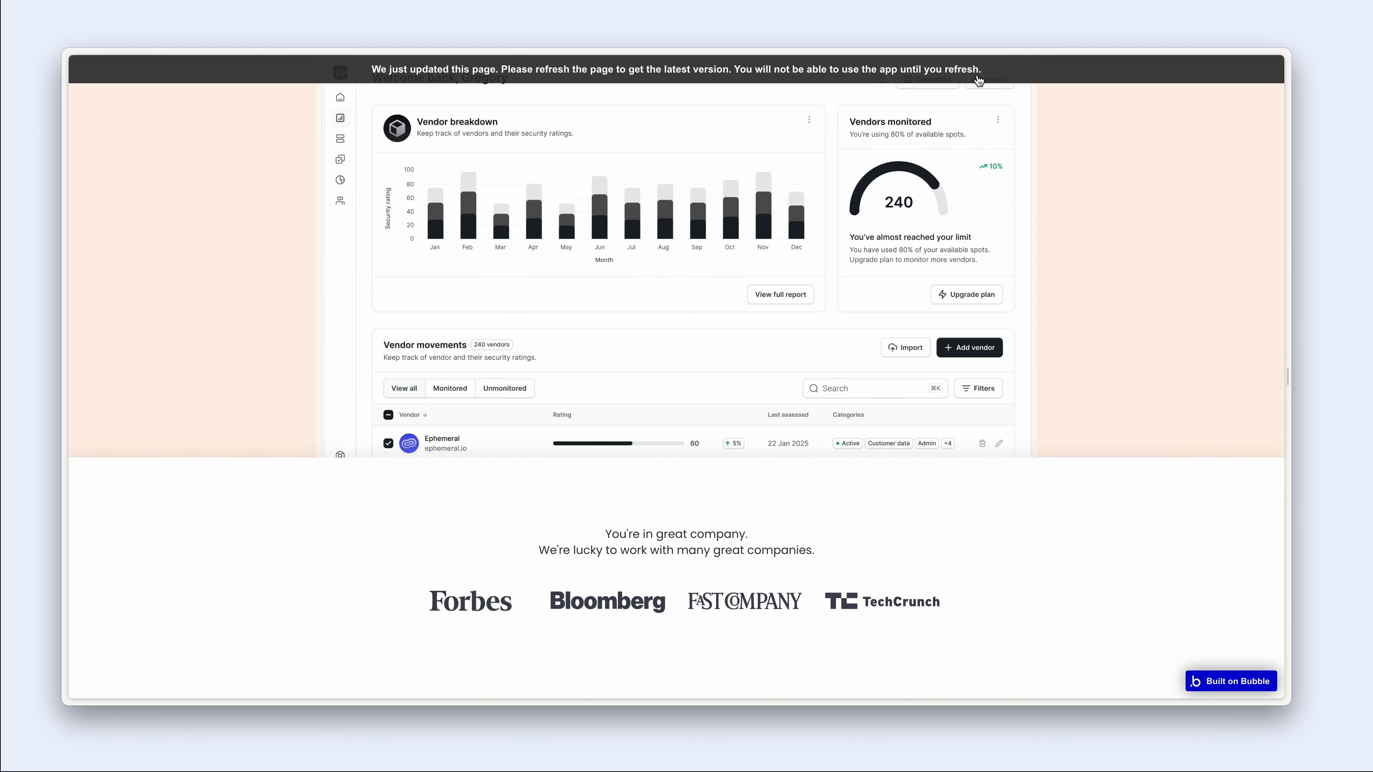
{"action": "left_click", "coordinate": [969, 68]}
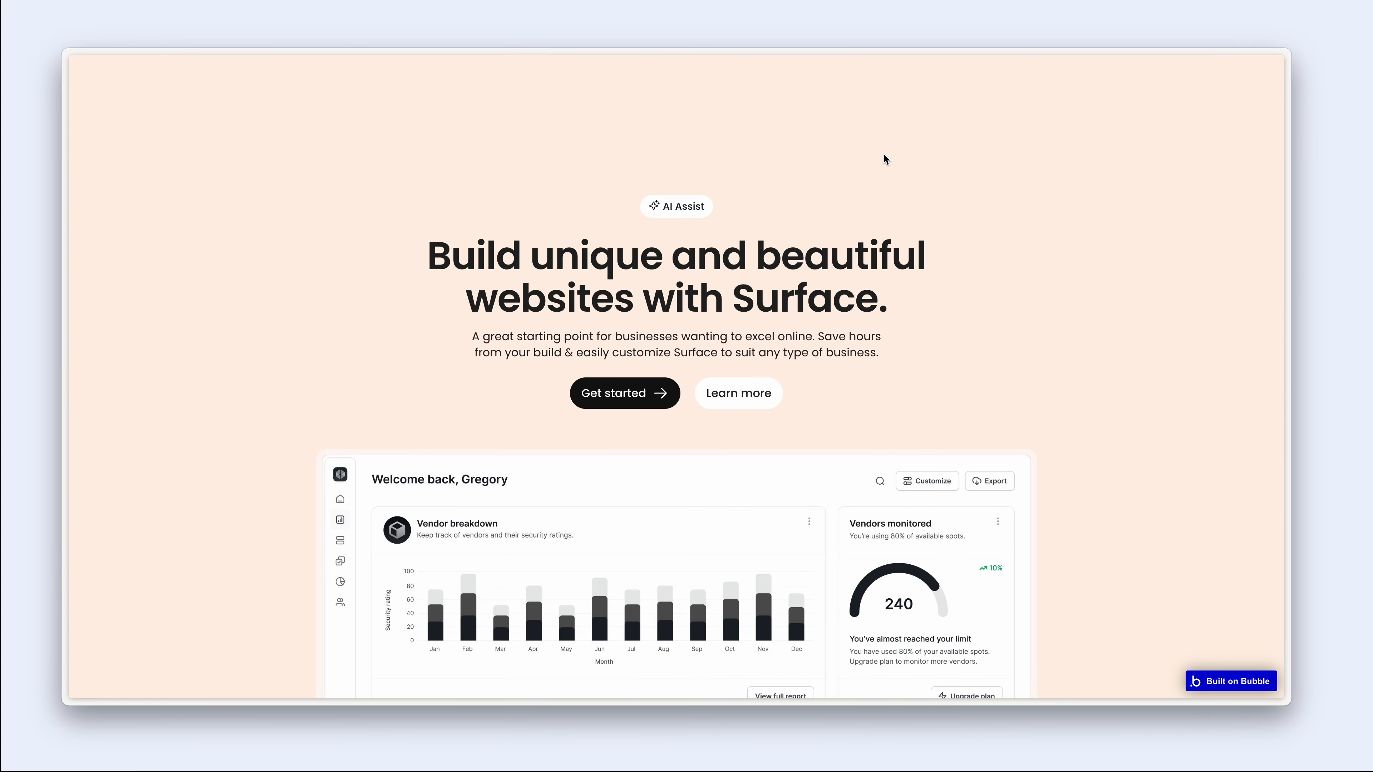
{"action": "right_click", "coordinate": [884, 156]}
{"action": "left_click", "coordinate": [935, 309]}
{"action": "left_click", "coordinate": [1094, 63]}
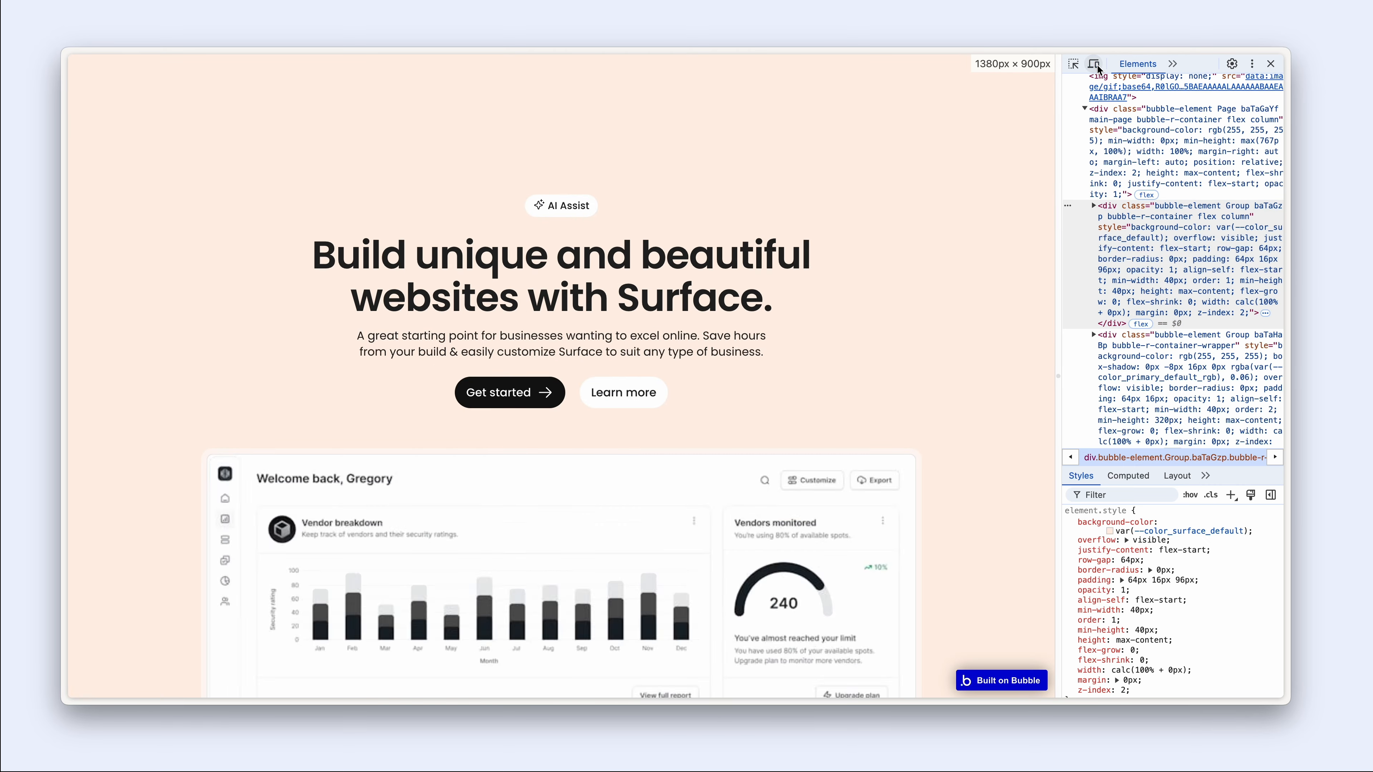
{"action": "left_click", "coordinate": [1095, 63]}
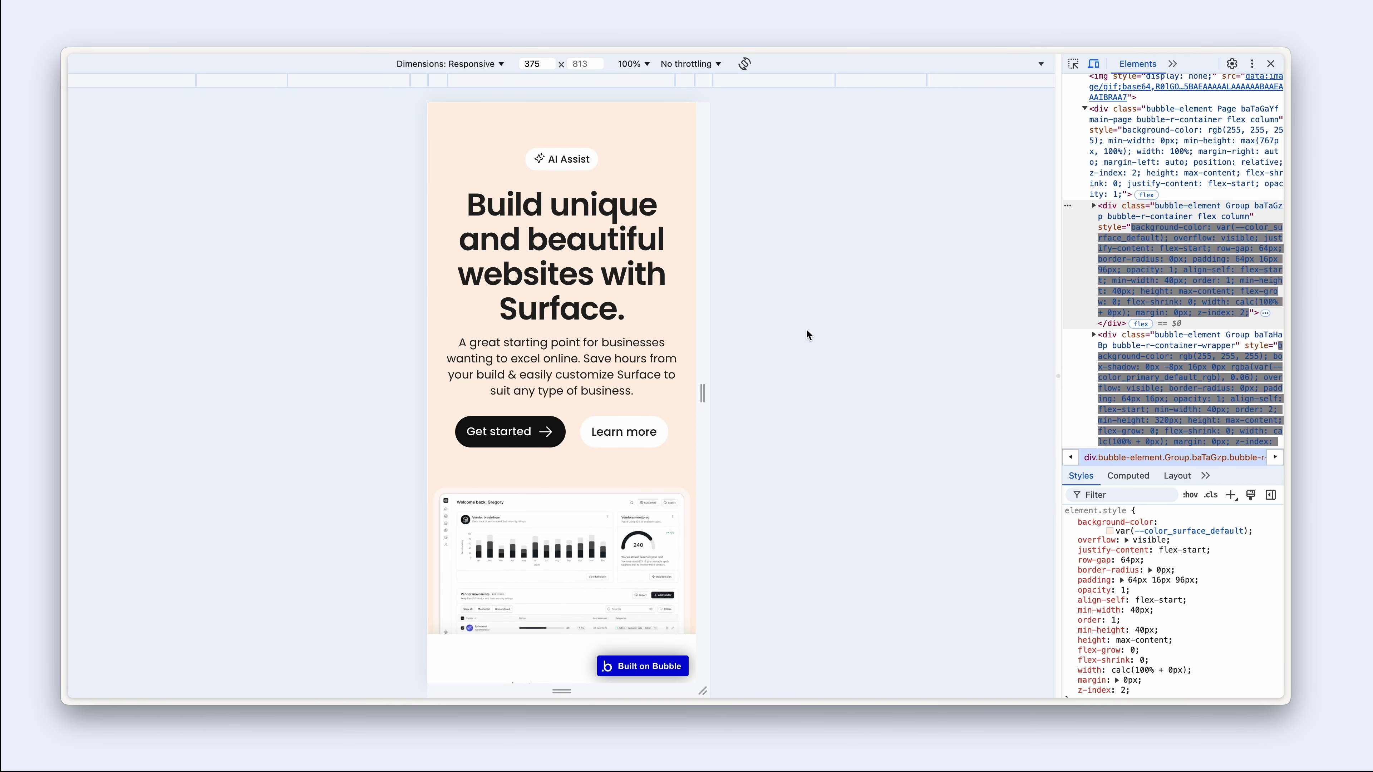
{"action": "scroll", "coordinate": [562, 379], "scroll_direction": "down", "scroll_amount": 3}
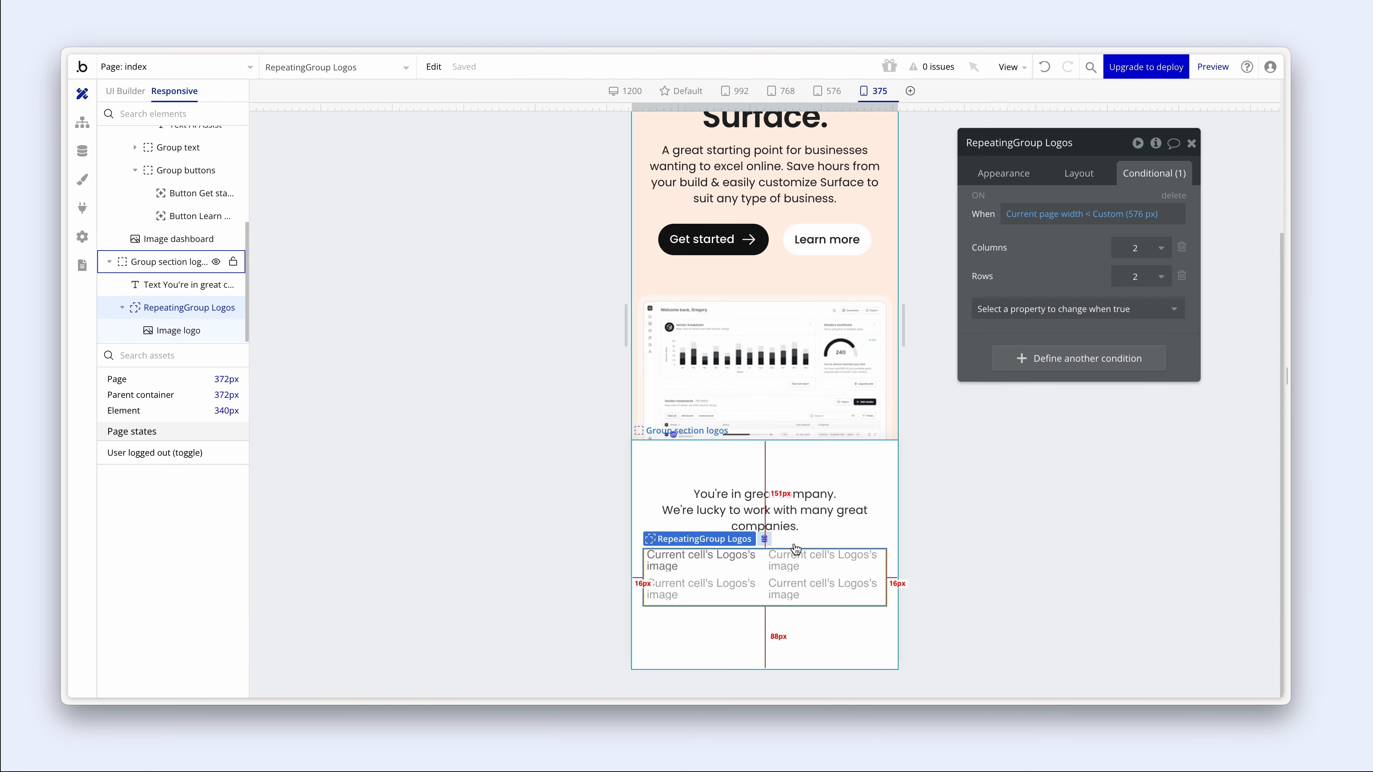
- Add a condition to Image logo inside RepeatingGroup Logos using the copied expression, Current page width < Custom (576 px)
{"action": "left_click", "coordinate": [693, 562]}
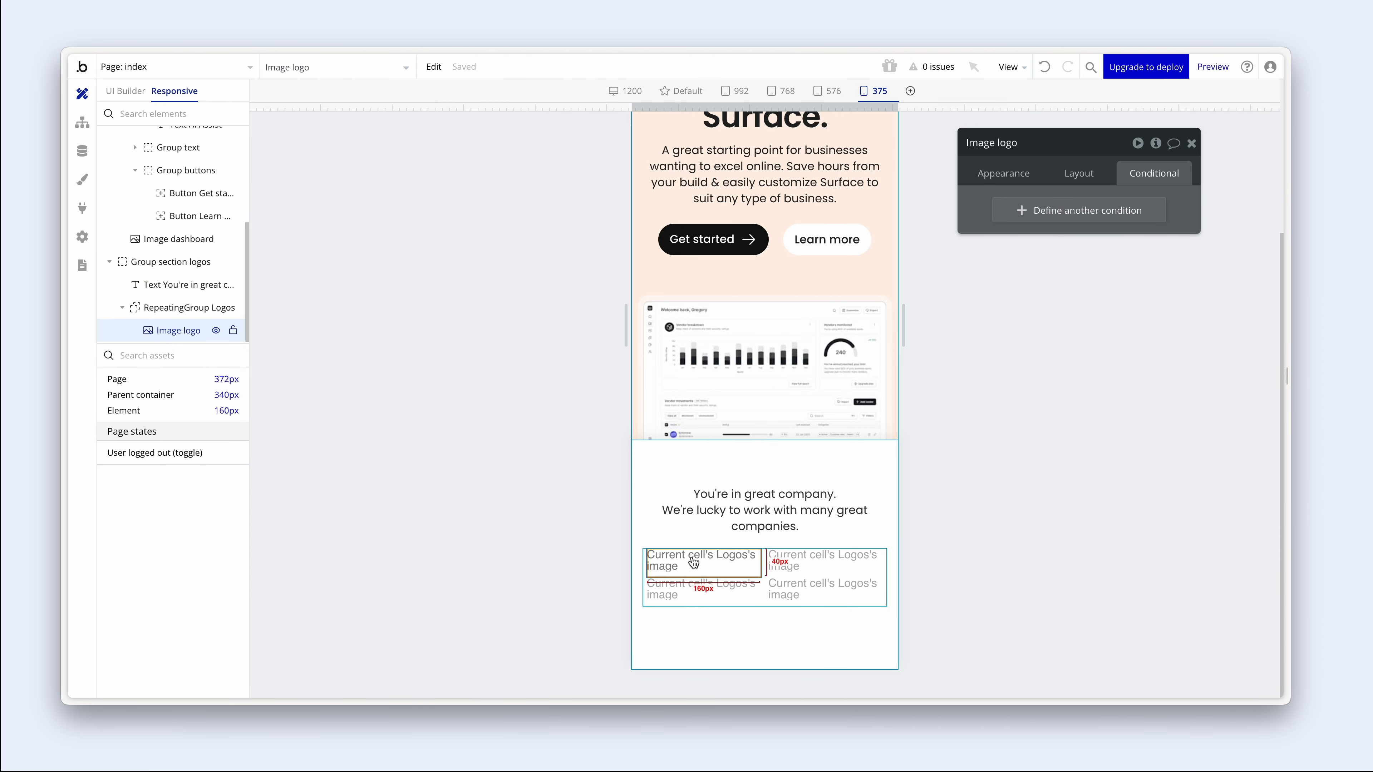
{"action": "left_click", "coordinate": [1060, 210]}
{"action": "right_click", "coordinate": [1027, 214]}
{"action": "left_click", "coordinate": [1147, 197]}
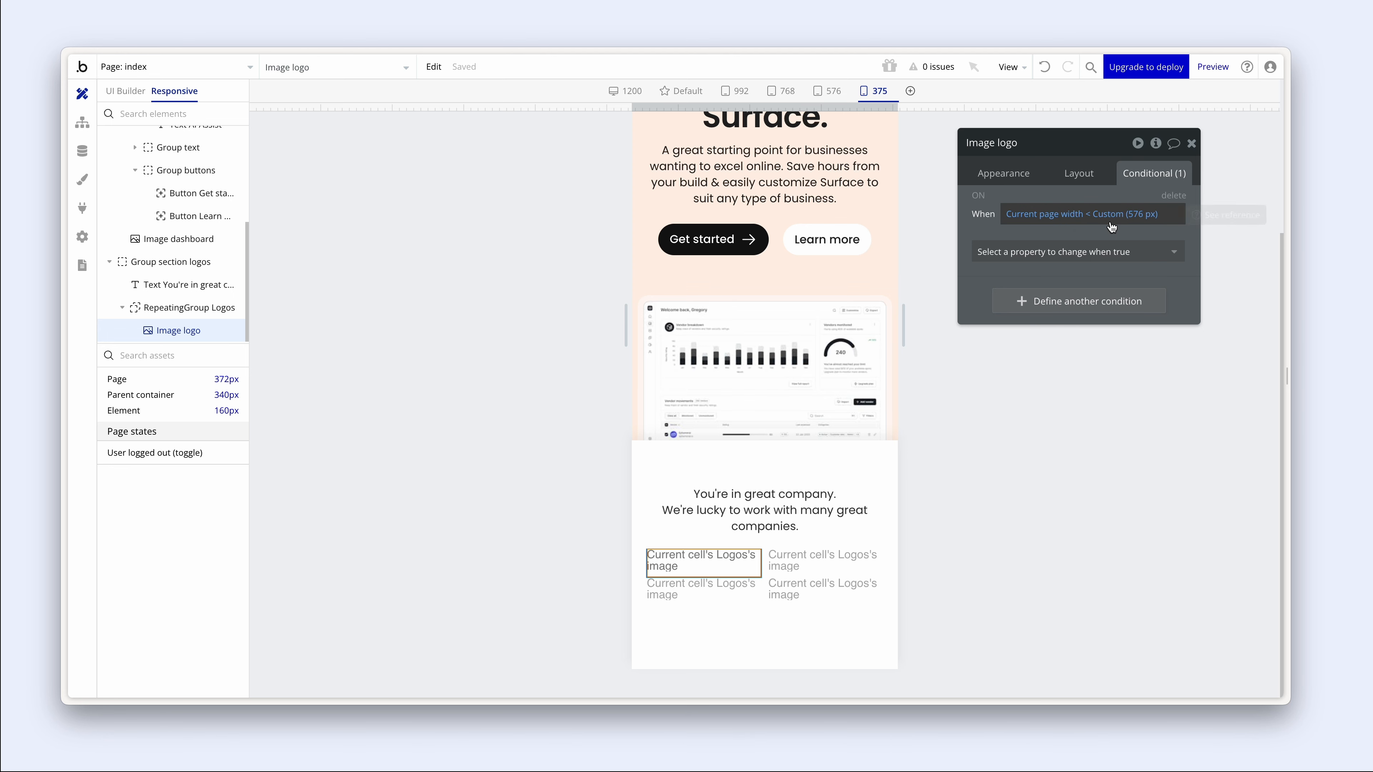
- Override Image logo's max width in its mobile condition with 120 px and reload the page preview to check the logos
{"action": "left_click", "coordinate": [1141, 254]}
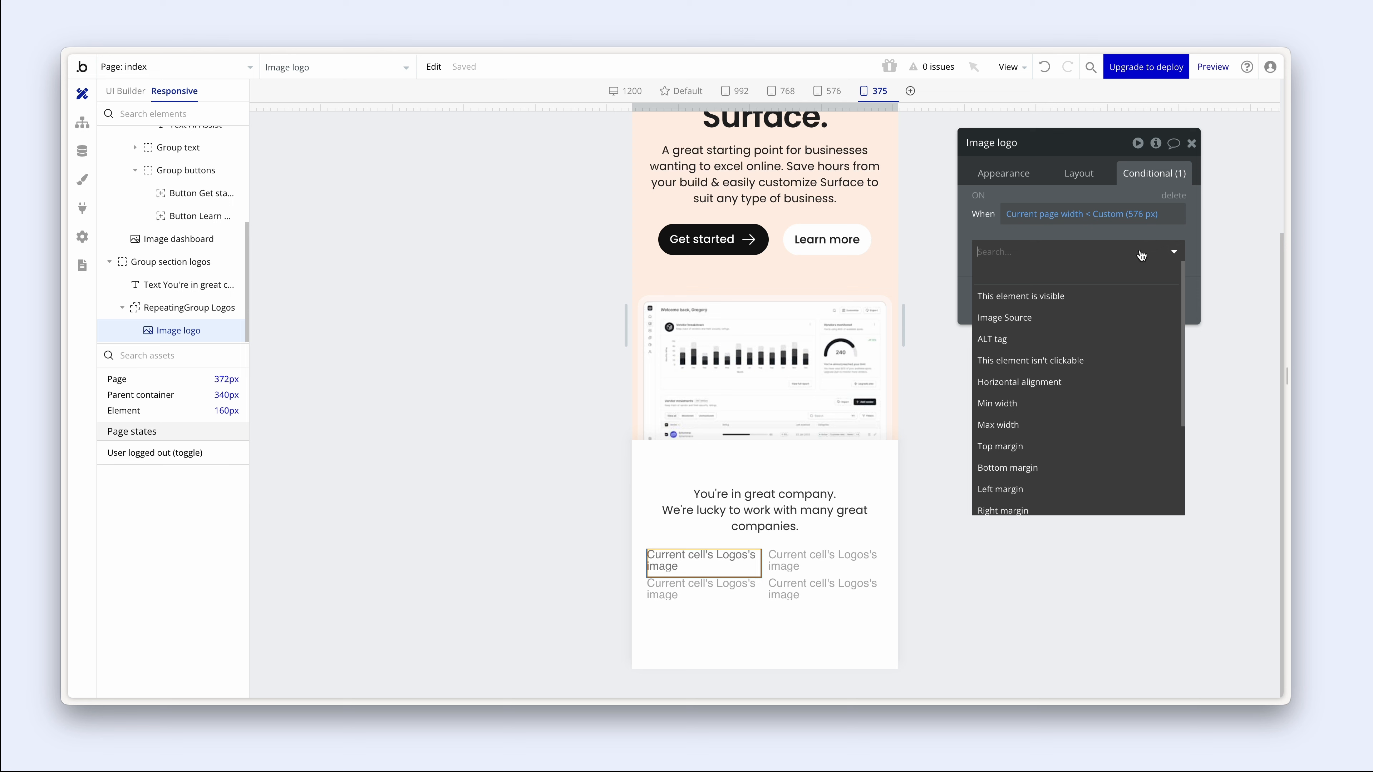
{"action": "left_click", "coordinate": [1109, 428]}
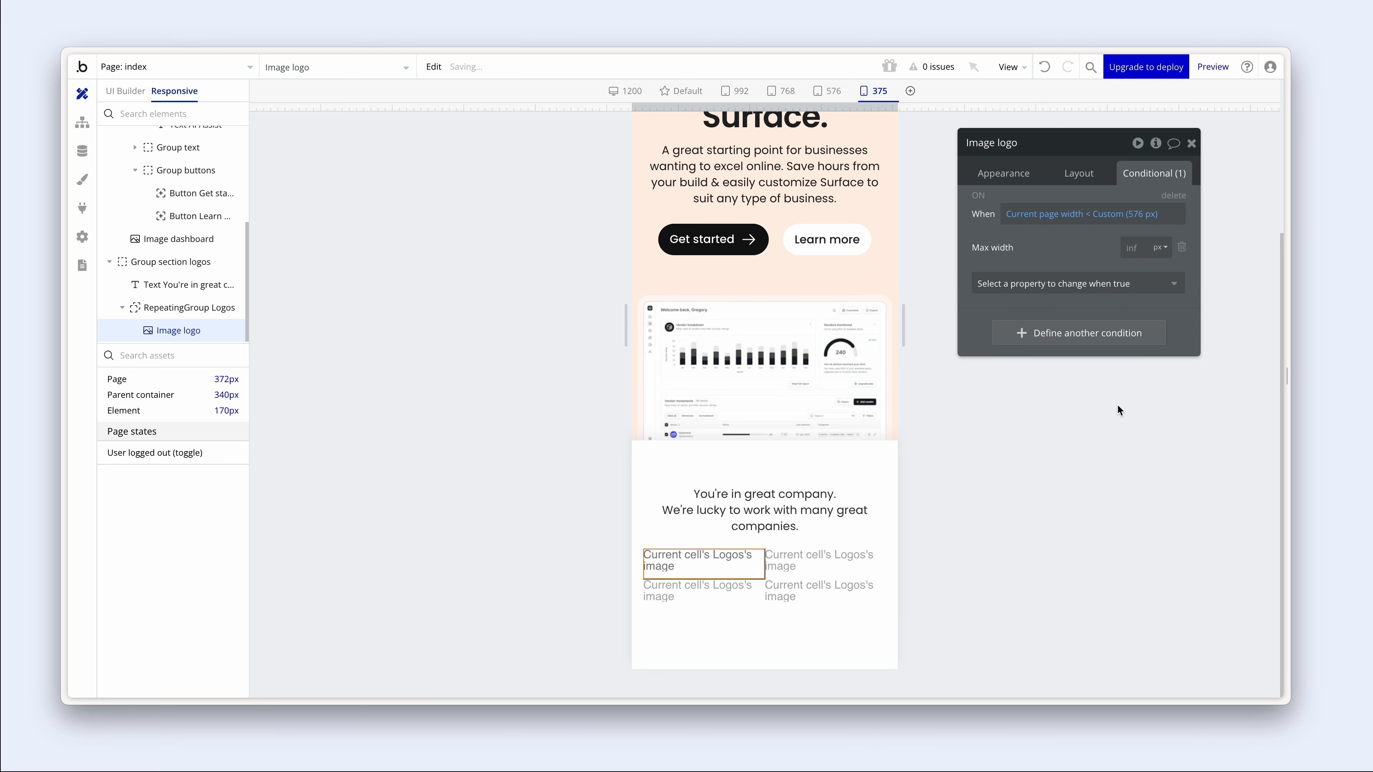
{"action": "left_click", "coordinate": [1016, 178]}
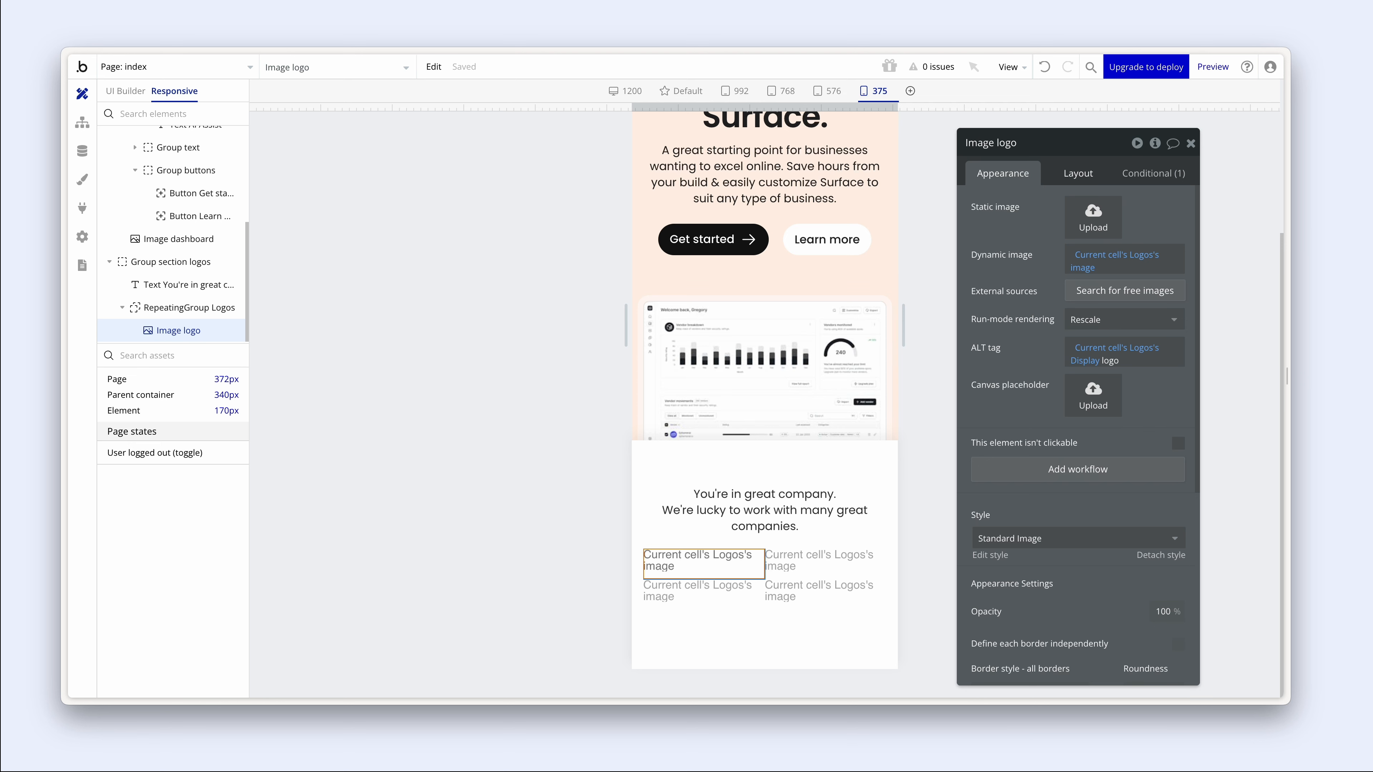
{"action": "left_click", "coordinate": [1070, 177]}
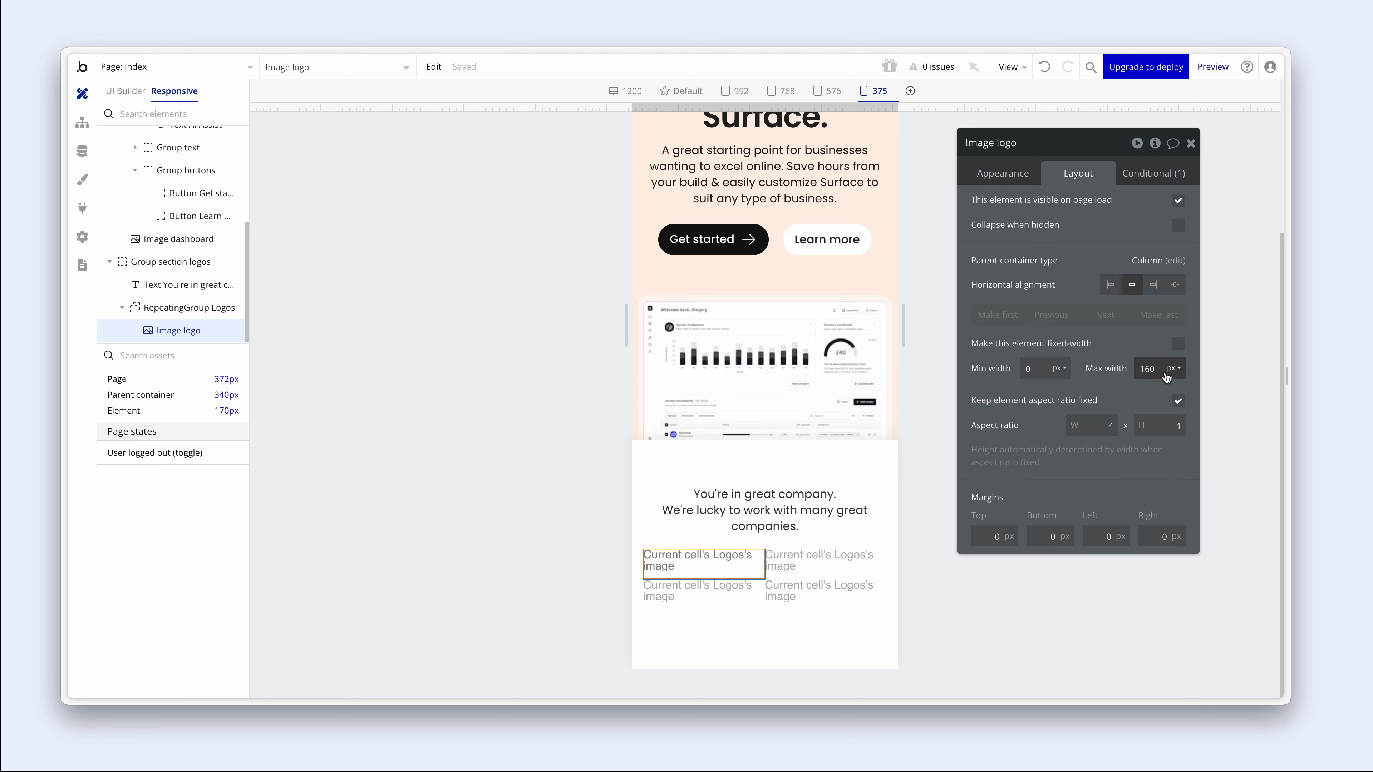
{"action": "left_click", "coordinate": [1154, 178]}
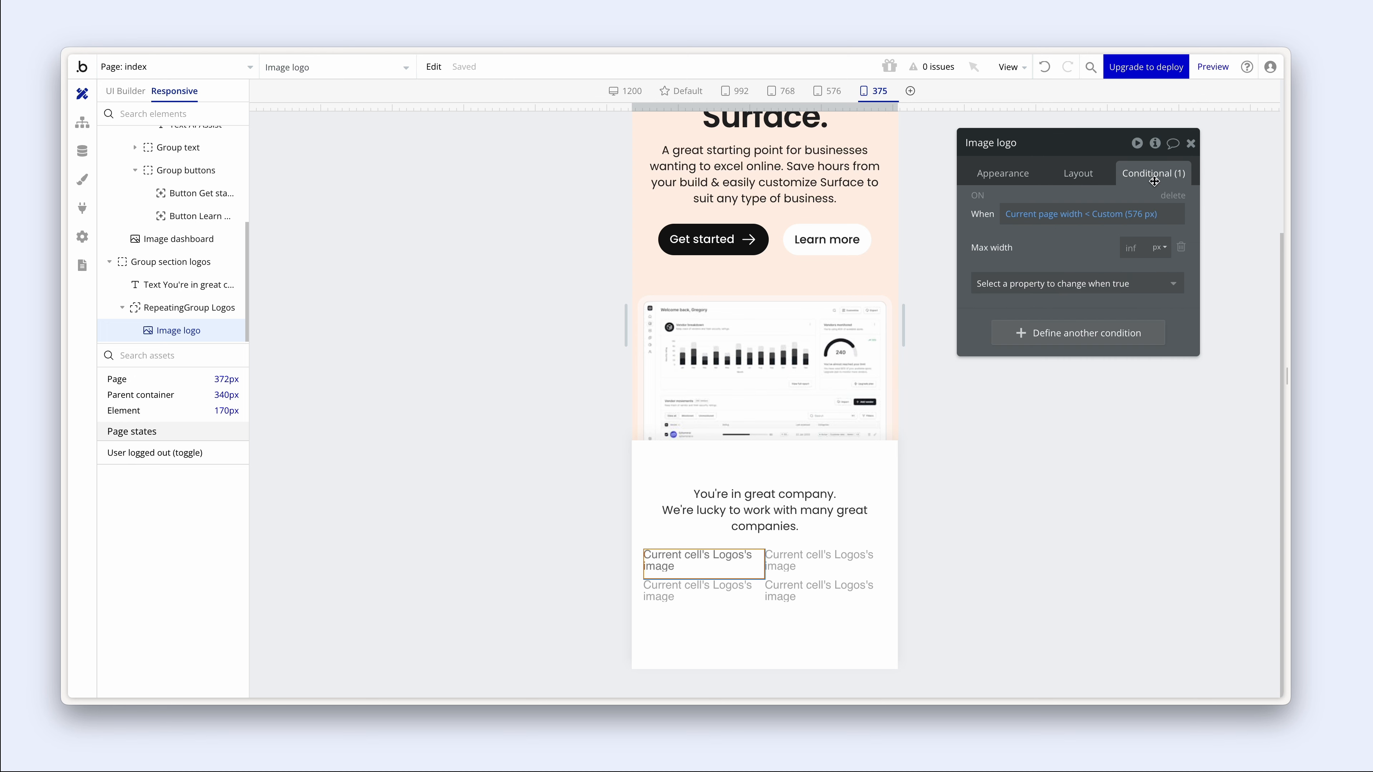
{"action": "left_click", "coordinate": [1136, 249]}
{"action": "type", "text": "120"}
{"action": "key", "text": "Return"}
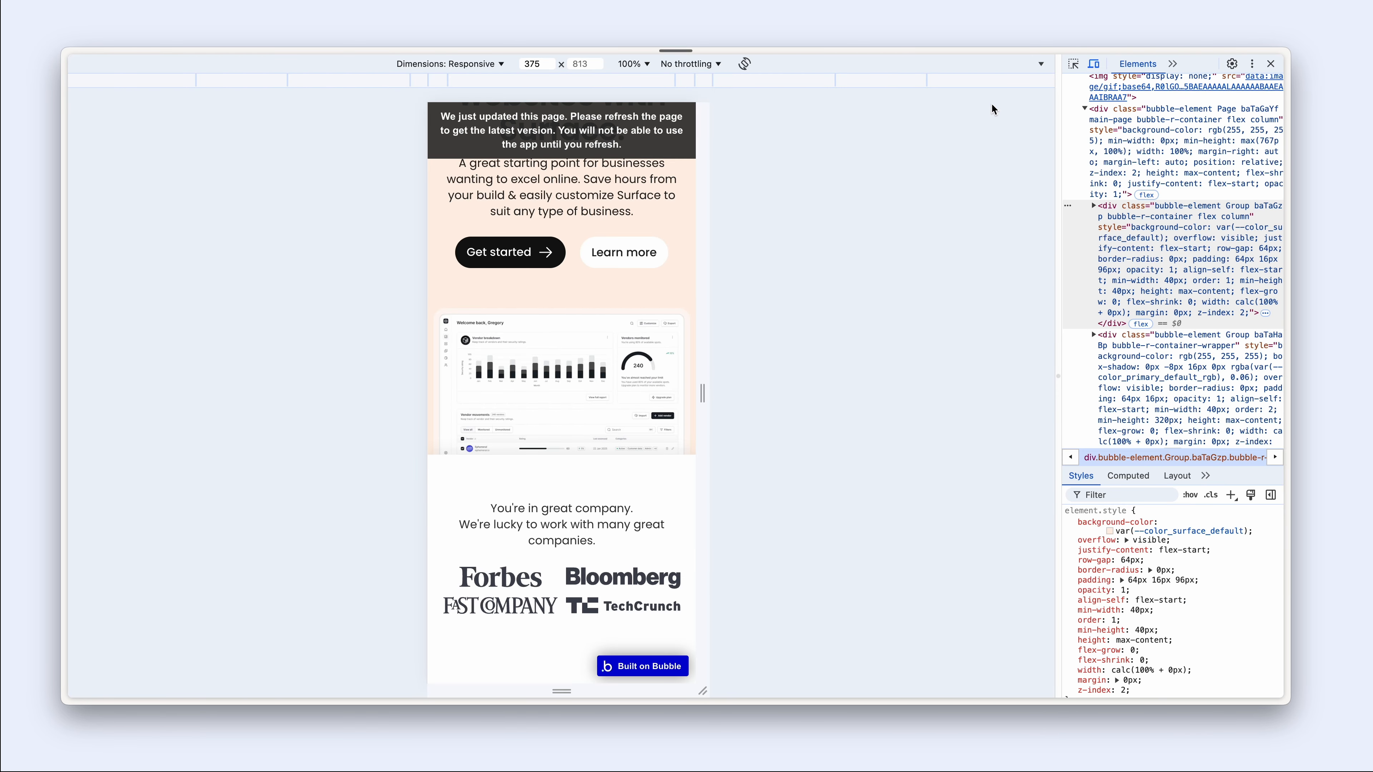
{"action": "key", "text": "super+r"}
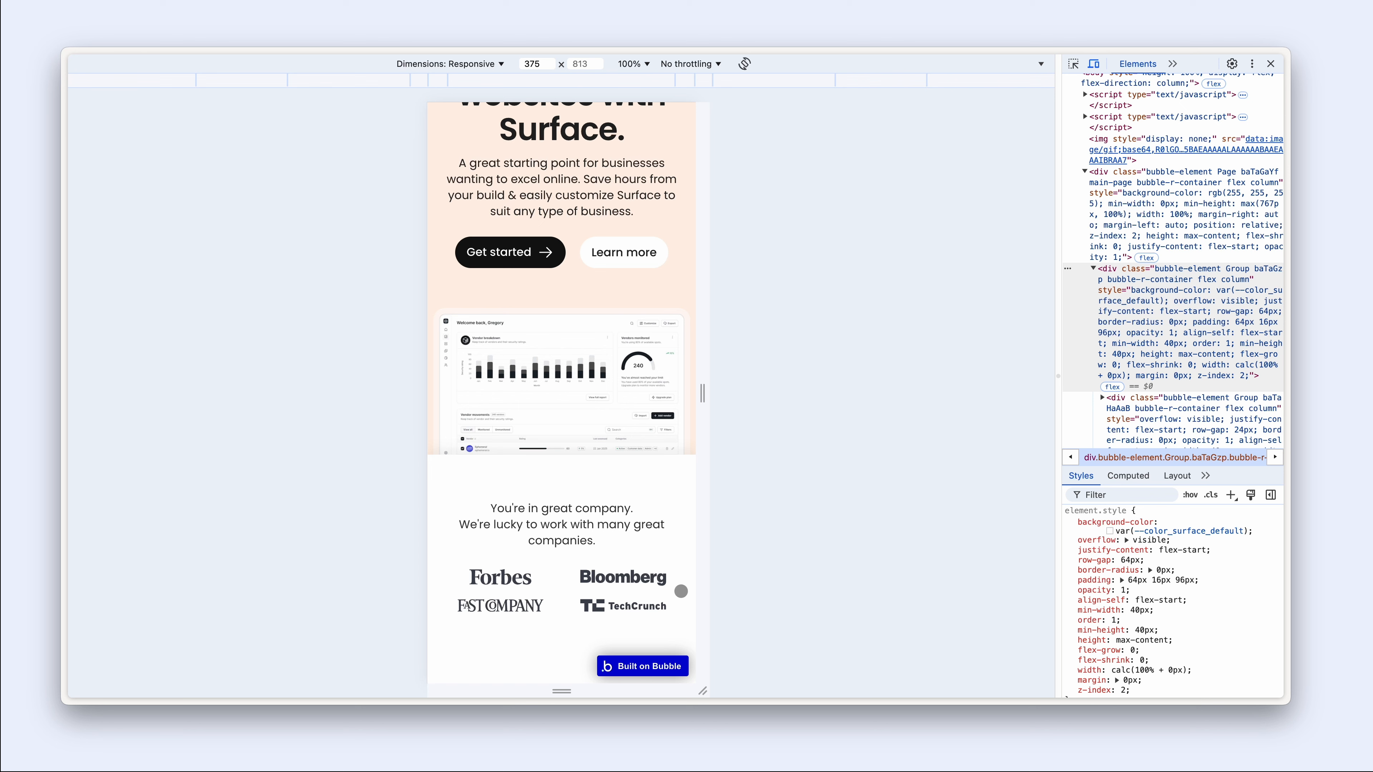
- Switch back to the Bubble editor and open the mobile condition of Group section logos
{"action": "key", "text": "super+Tab"}
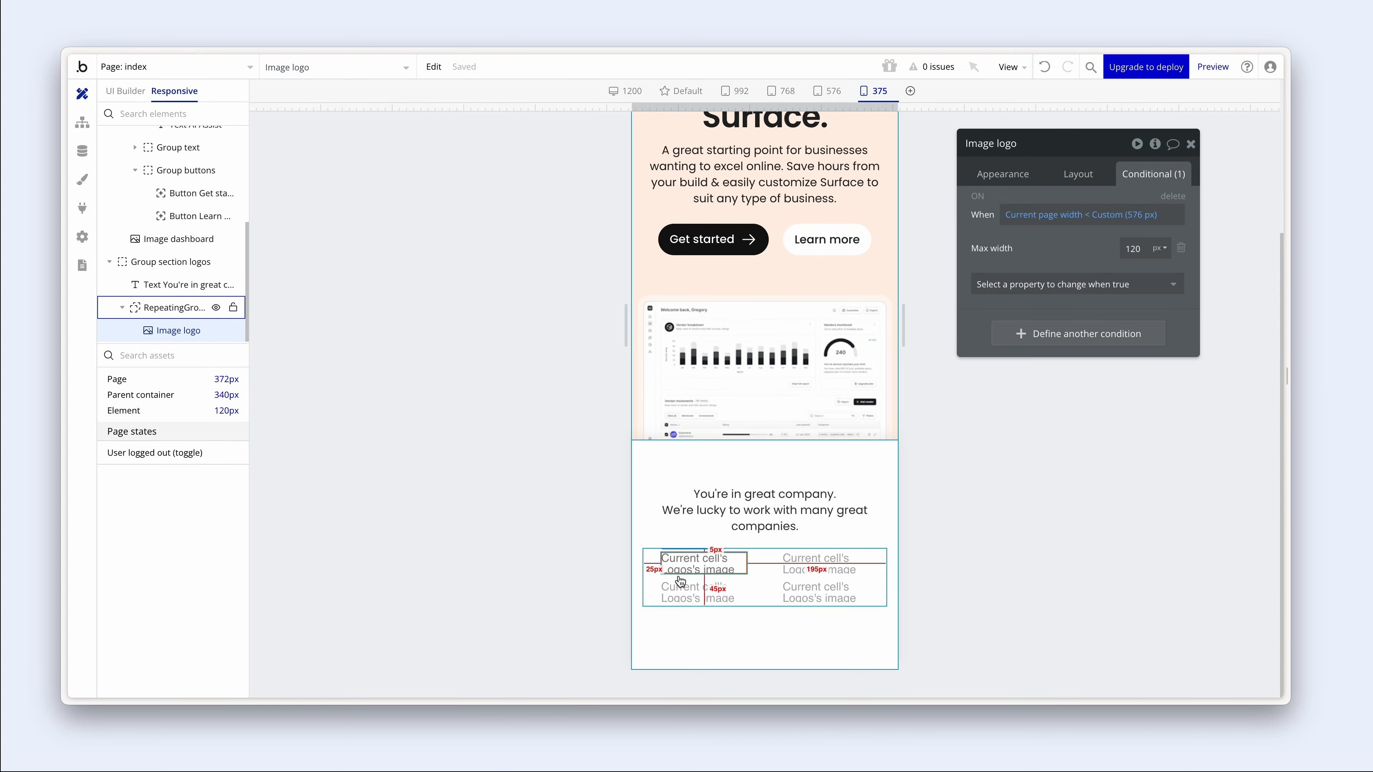
{"action": "left_click", "coordinate": [648, 475]}
{"action": "left_click", "coordinate": [649, 464]}
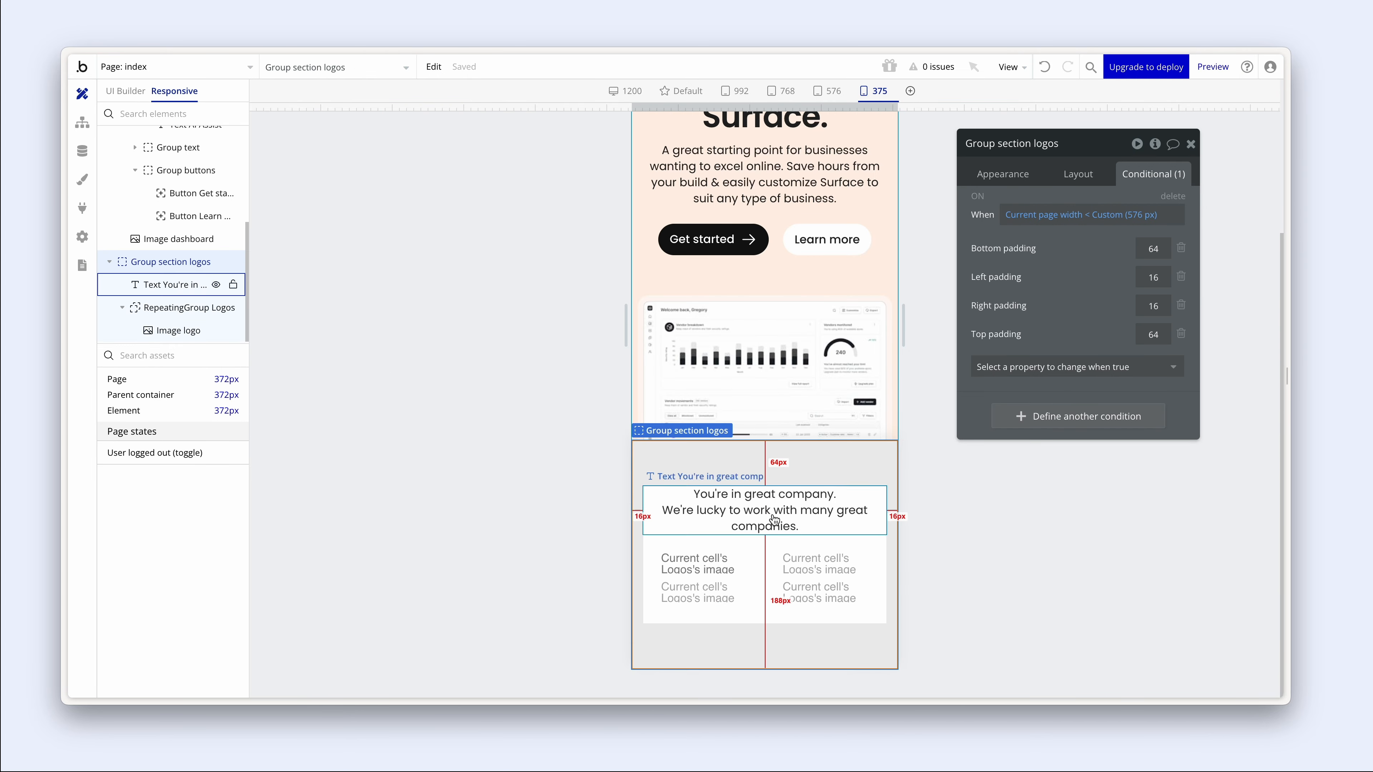
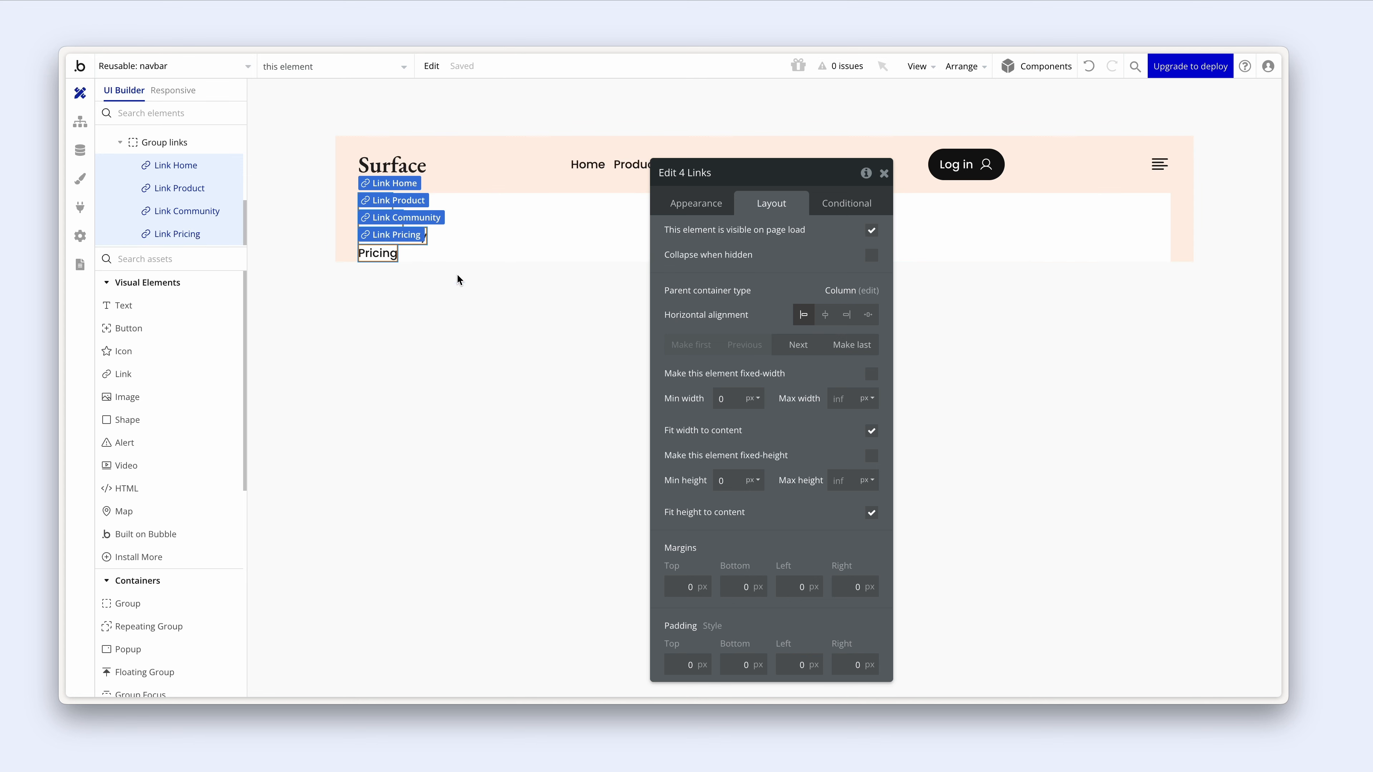
- Set the font size of the four links in the navbar's Group mobile links to 24 px
{"action": "left_click", "coordinate": [704, 204]}
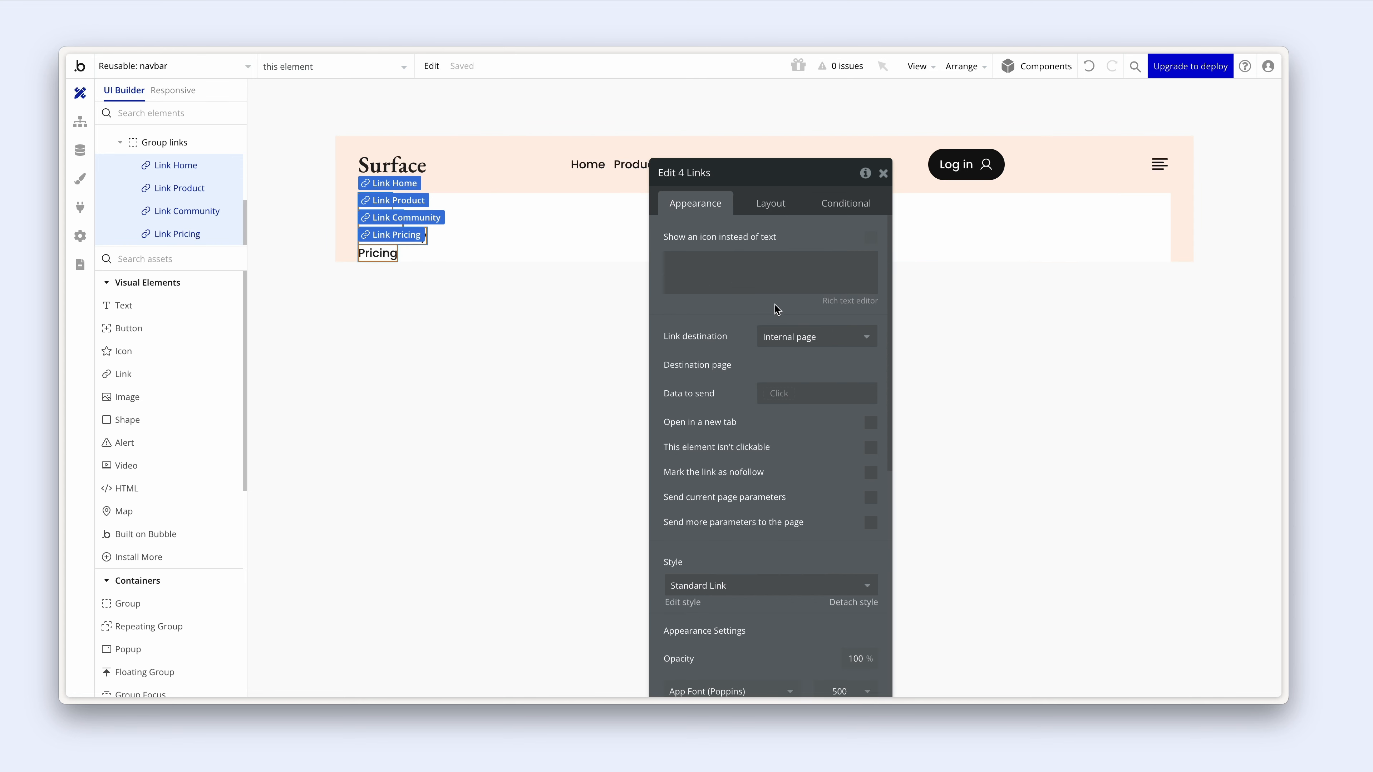
{"action": "scroll", "coordinate": [774, 306], "scroll_direction": "down", "scroll_amount": 5}
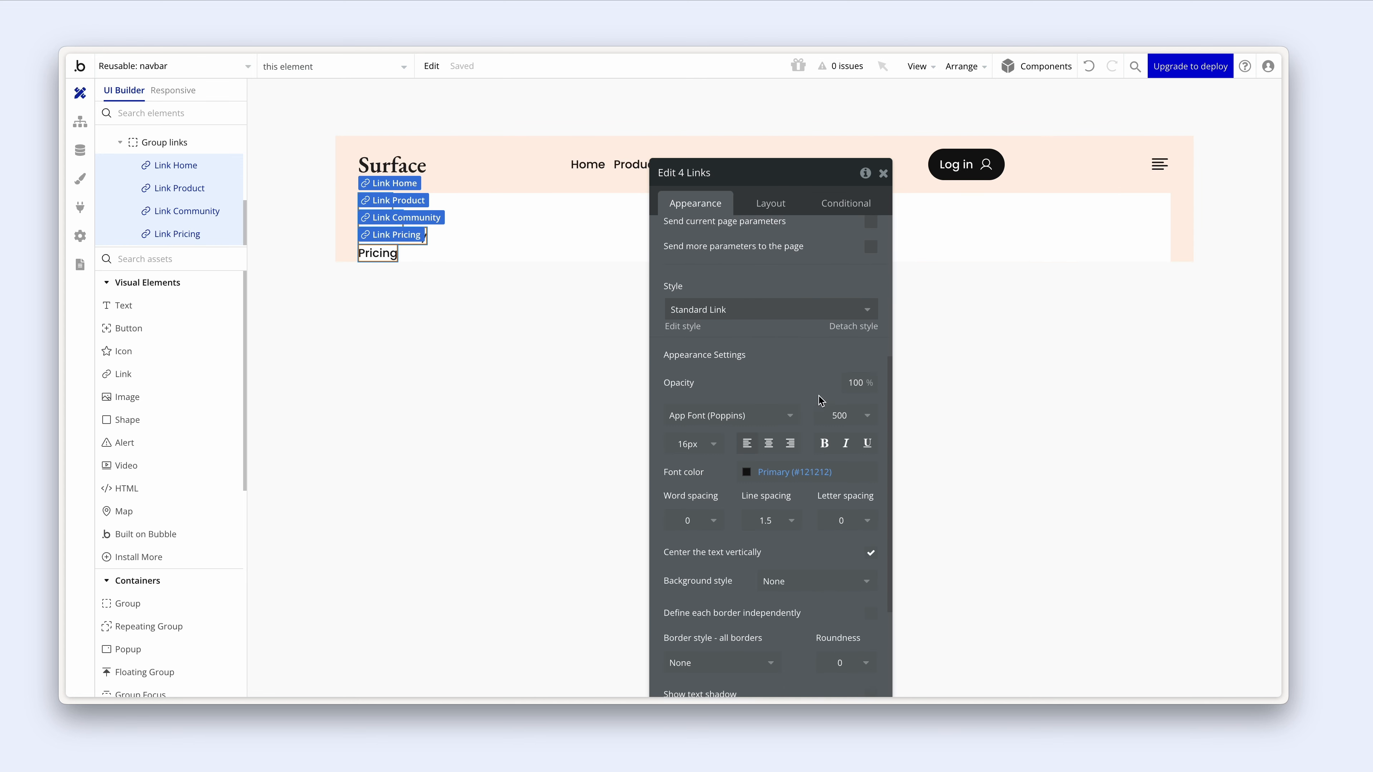
{"action": "scroll", "coordinate": [820, 400], "scroll_direction": "down", "scroll_amount": 1}
{"action": "left_click", "coordinate": [702, 432]}
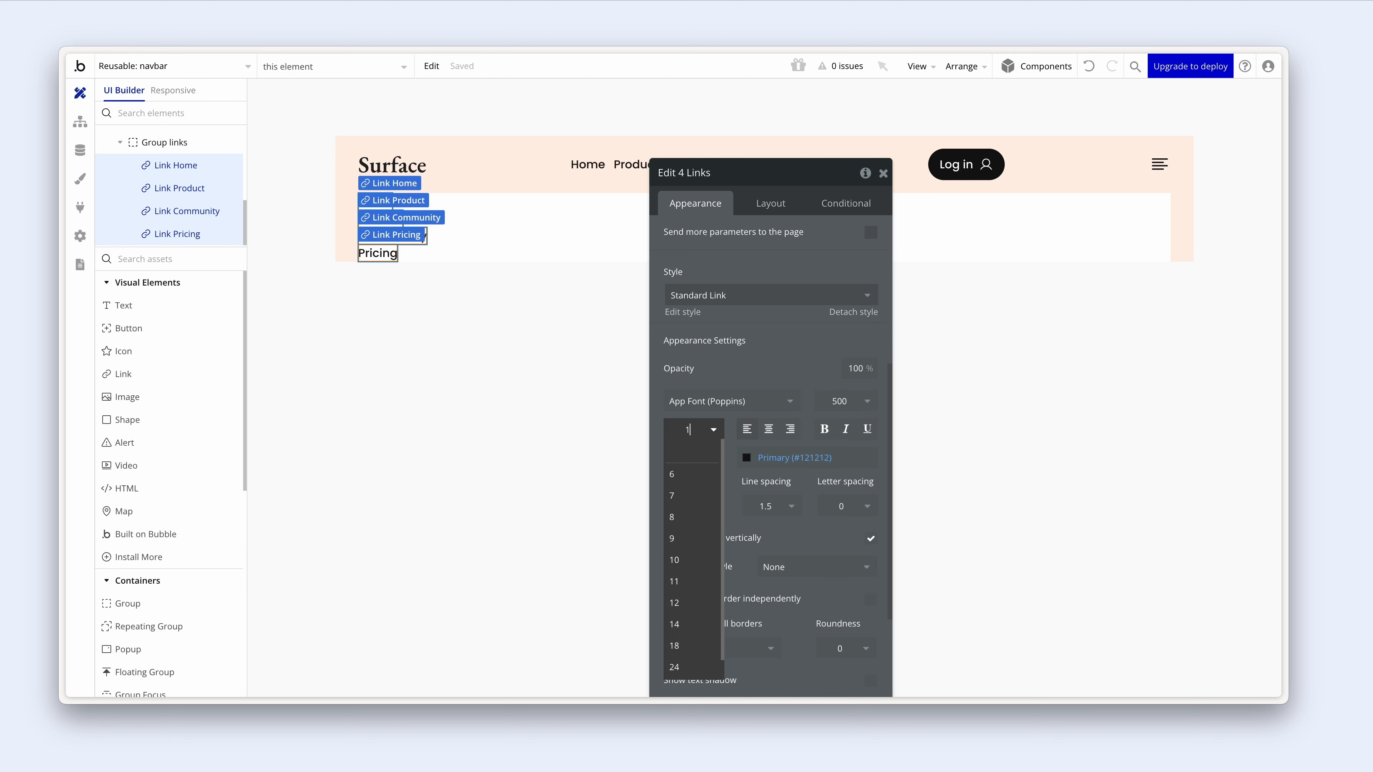
{"action": "key", "text": "Return"}
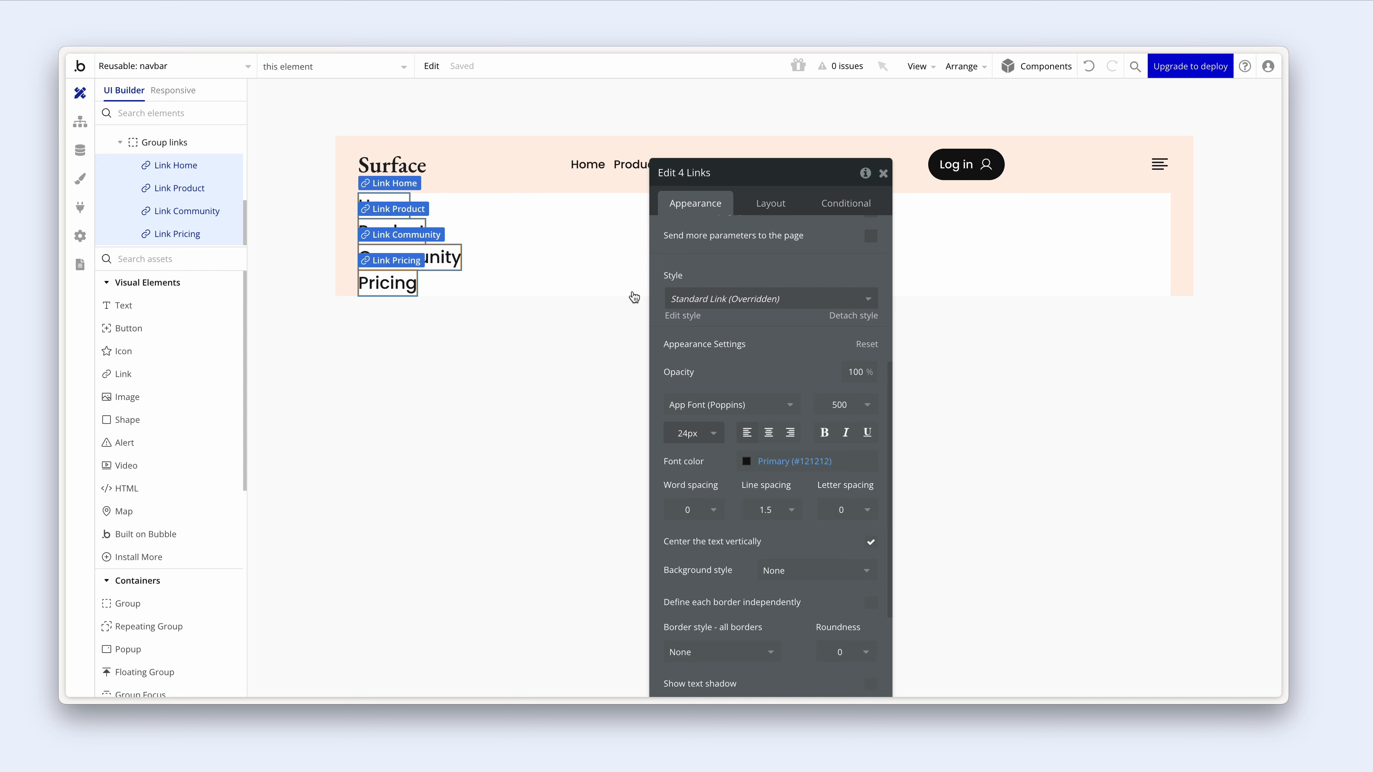
{"action": "left_click", "coordinate": [582, 268]}
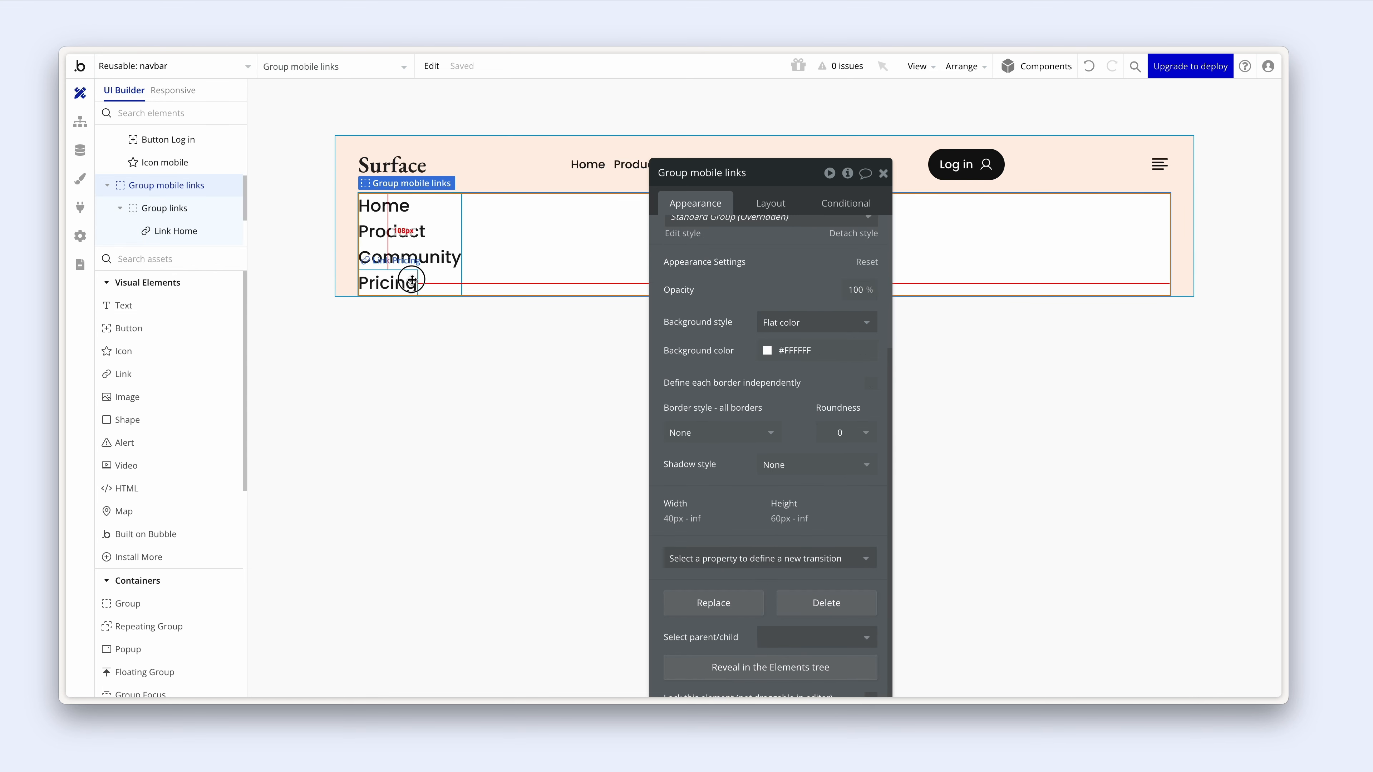
- Set the font size of Link Home, Product, Community and Pricing in Group mobile links to 20 px
{"action": "left_click", "coordinate": [400, 282]}
{"action": "left_click", "coordinate": [428, 234], "text": "shift"}
{"action": "left_click", "coordinate": [405, 223], "text": "shift"}
{"action": "left_click", "coordinate": [397, 205], "text": "shift"}
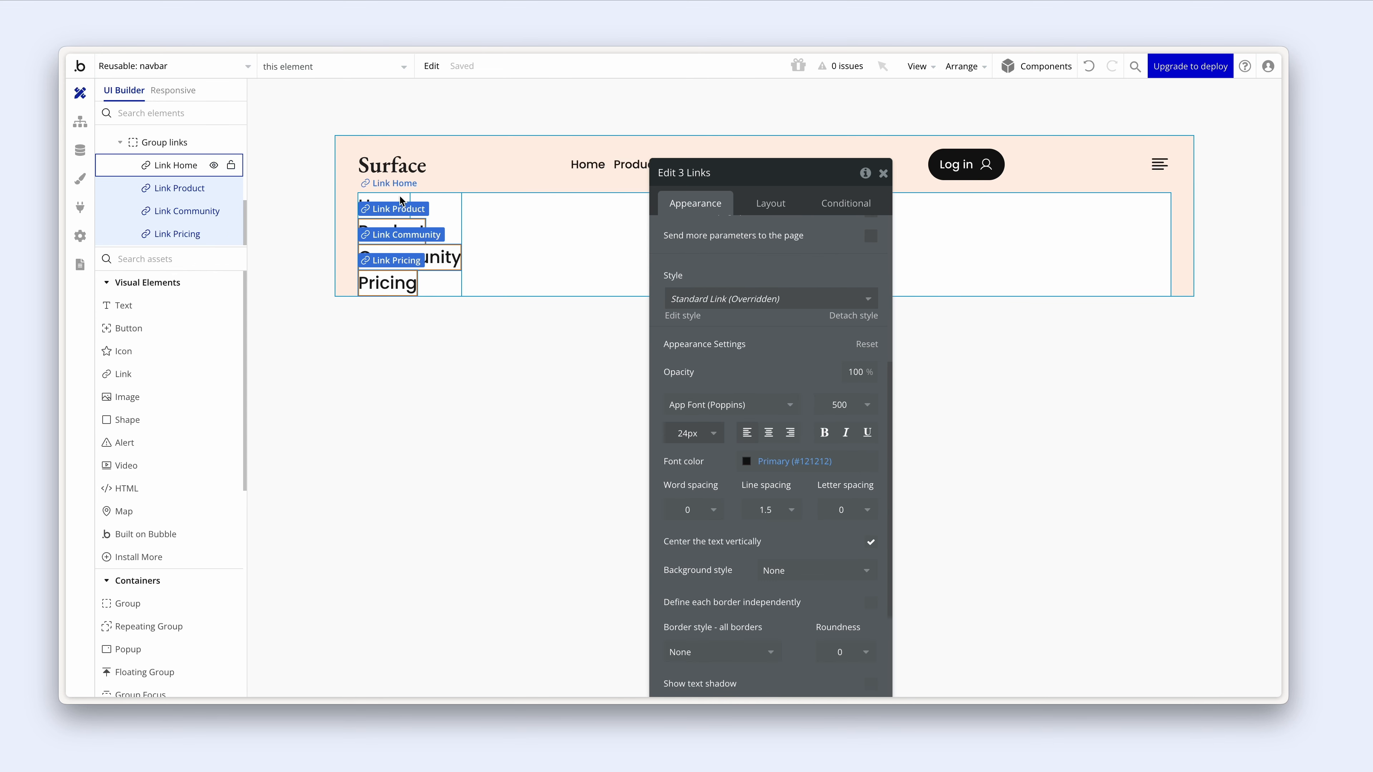
{"action": "left_click", "coordinate": [692, 432]}
{"action": "type", "text": "20"}
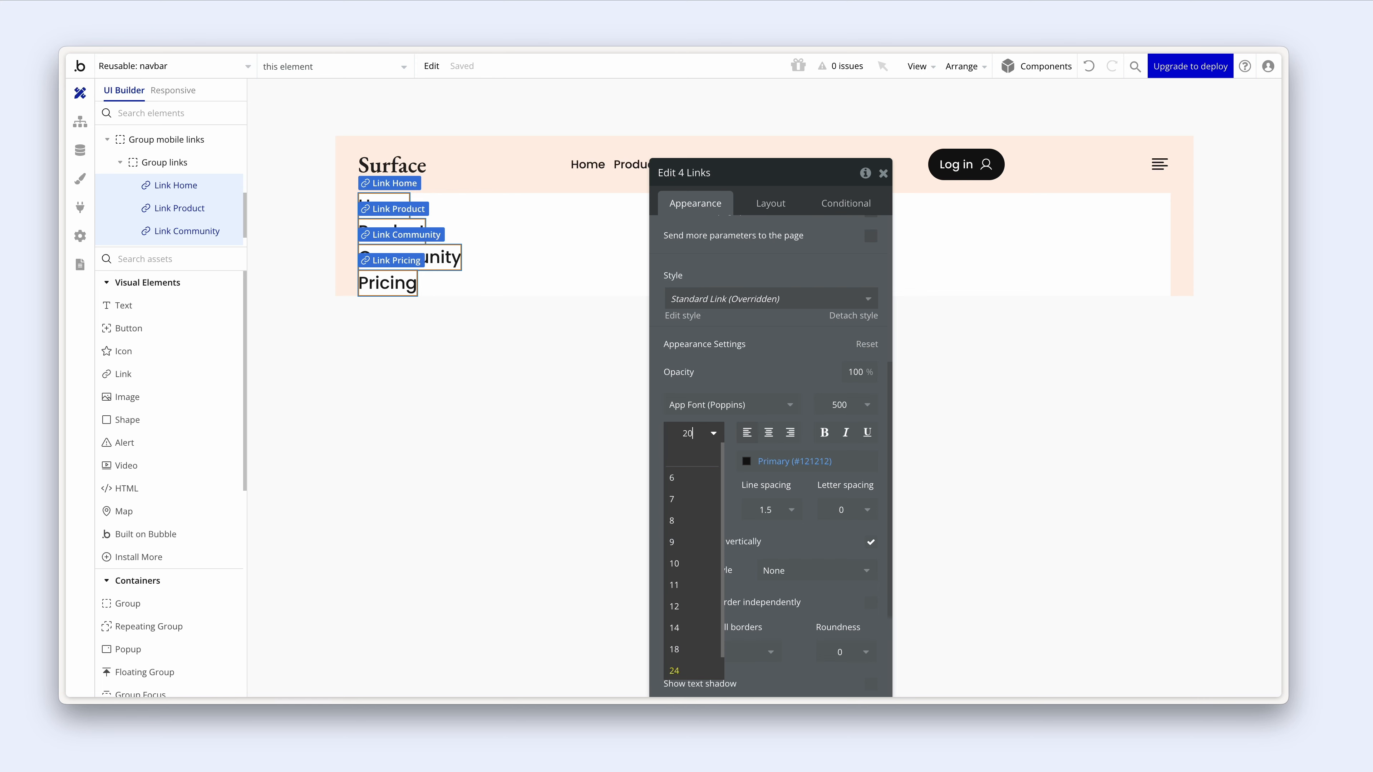
{"action": "key", "text": "Return"}
- Apply gap spacing between elements in Group mobile links with a row gap of 20 px
{"action": "left_click", "coordinate": [534, 232]}
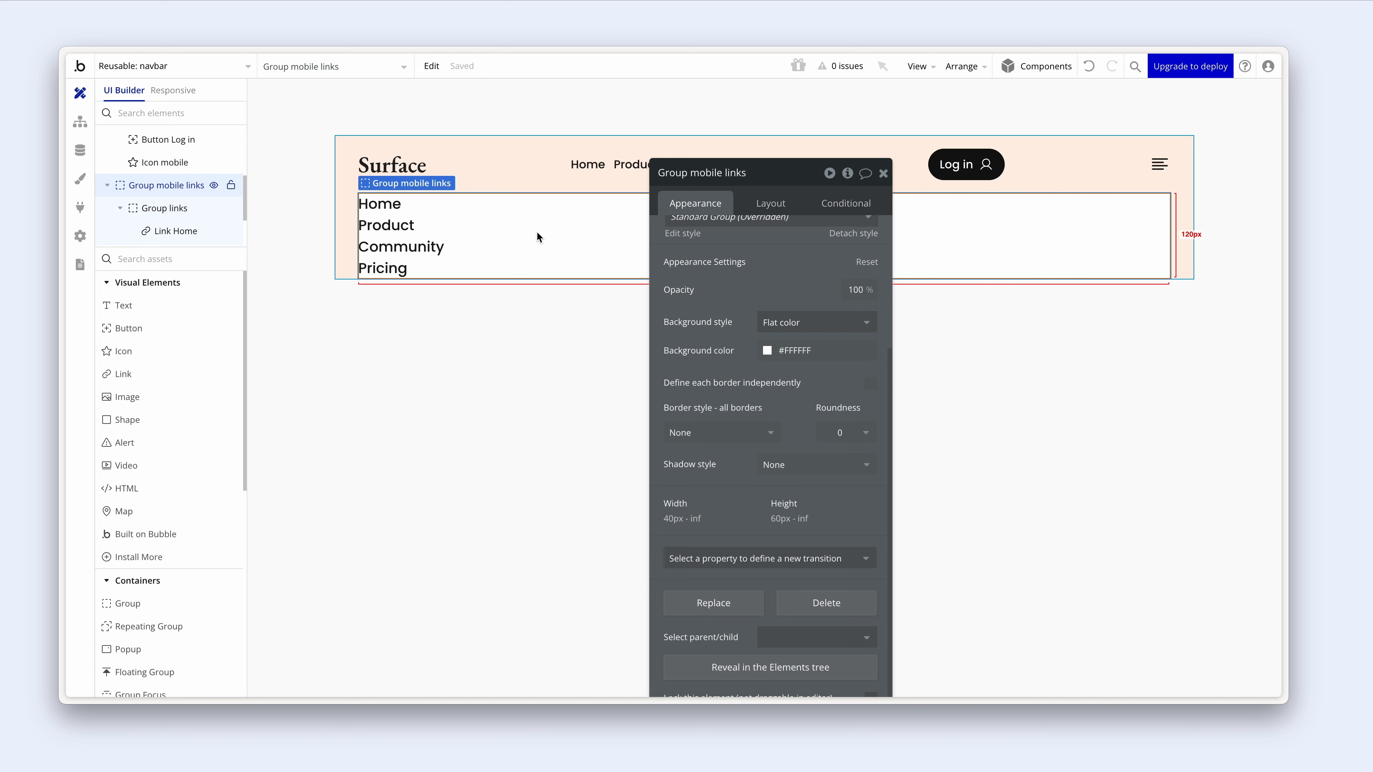
{"action": "scroll", "coordinate": [785, 236], "scroll_direction": "up", "scroll_amount": 3}
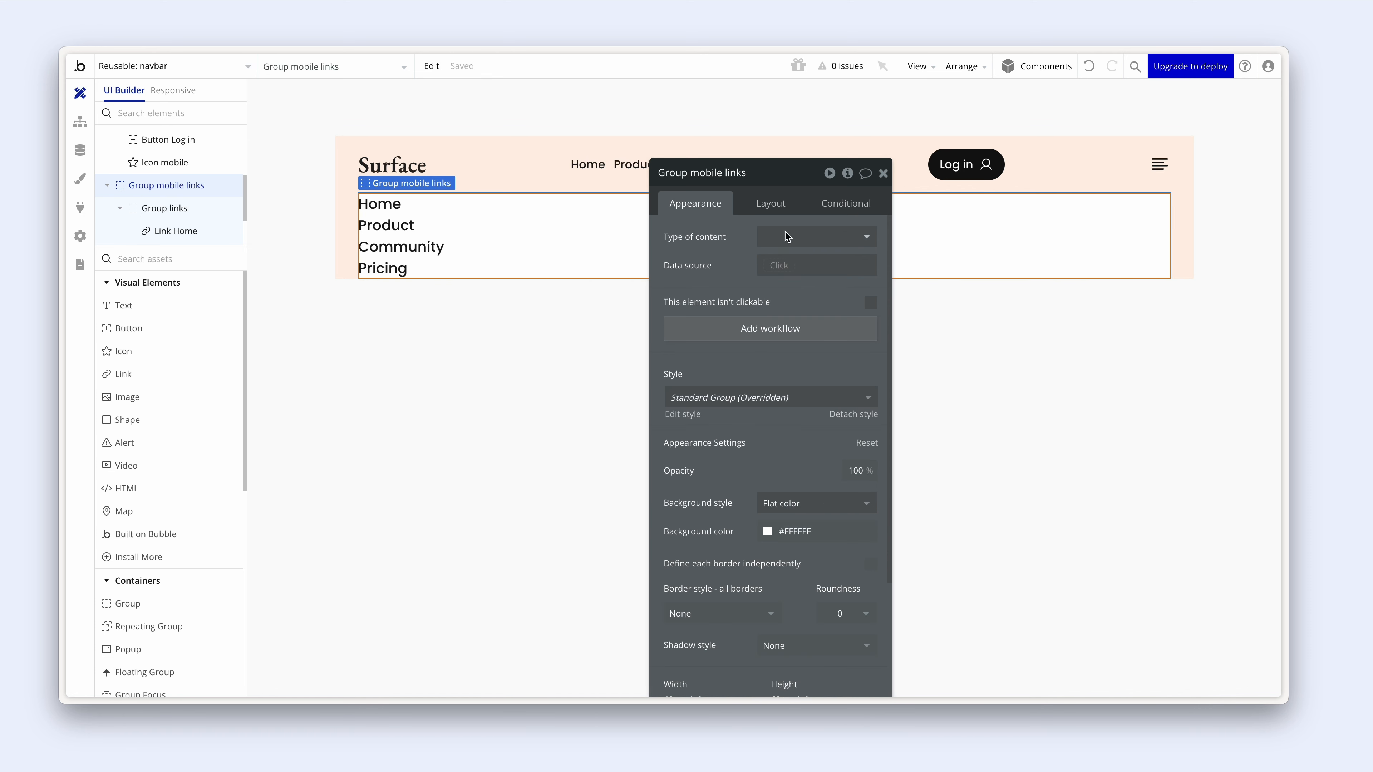
{"action": "left_click", "coordinate": [778, 205]}
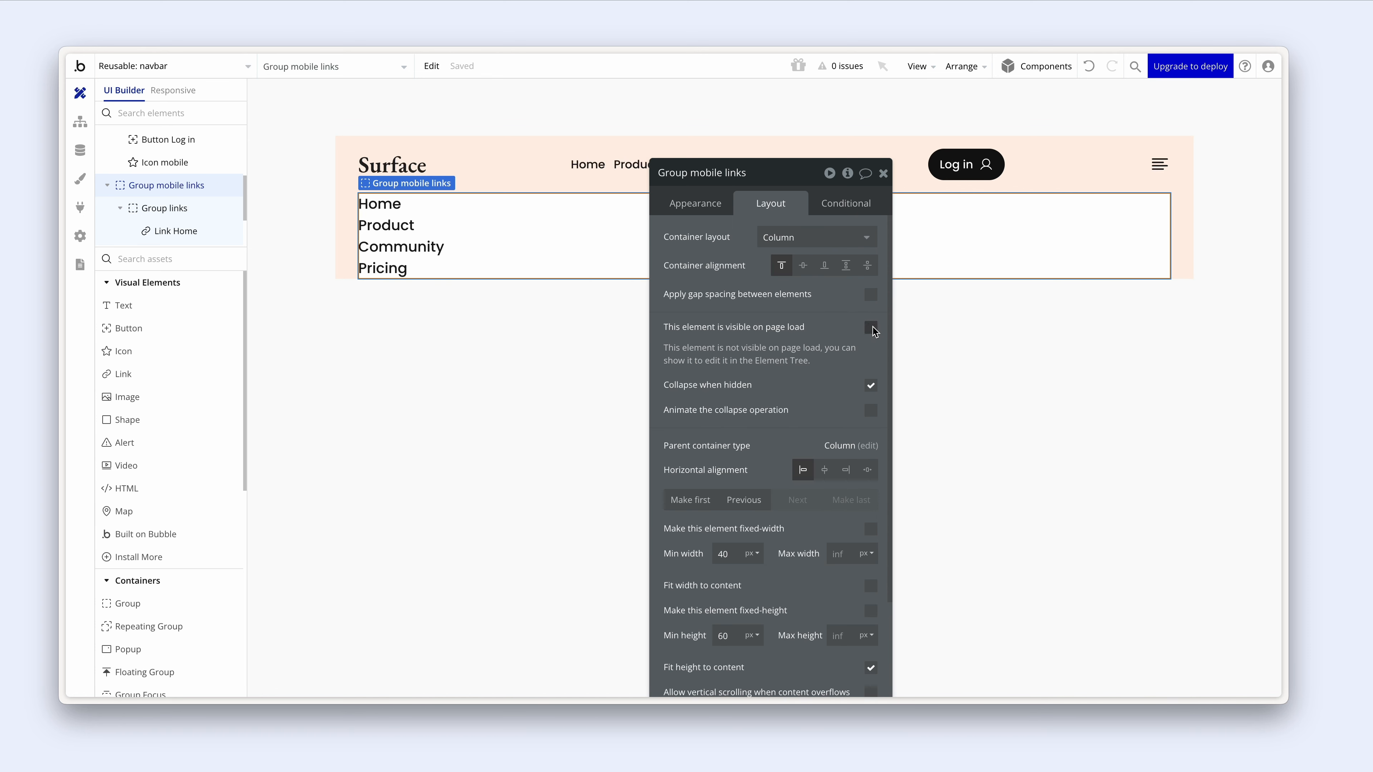
{"action": "left_click", "coordinate": [870, 295]}
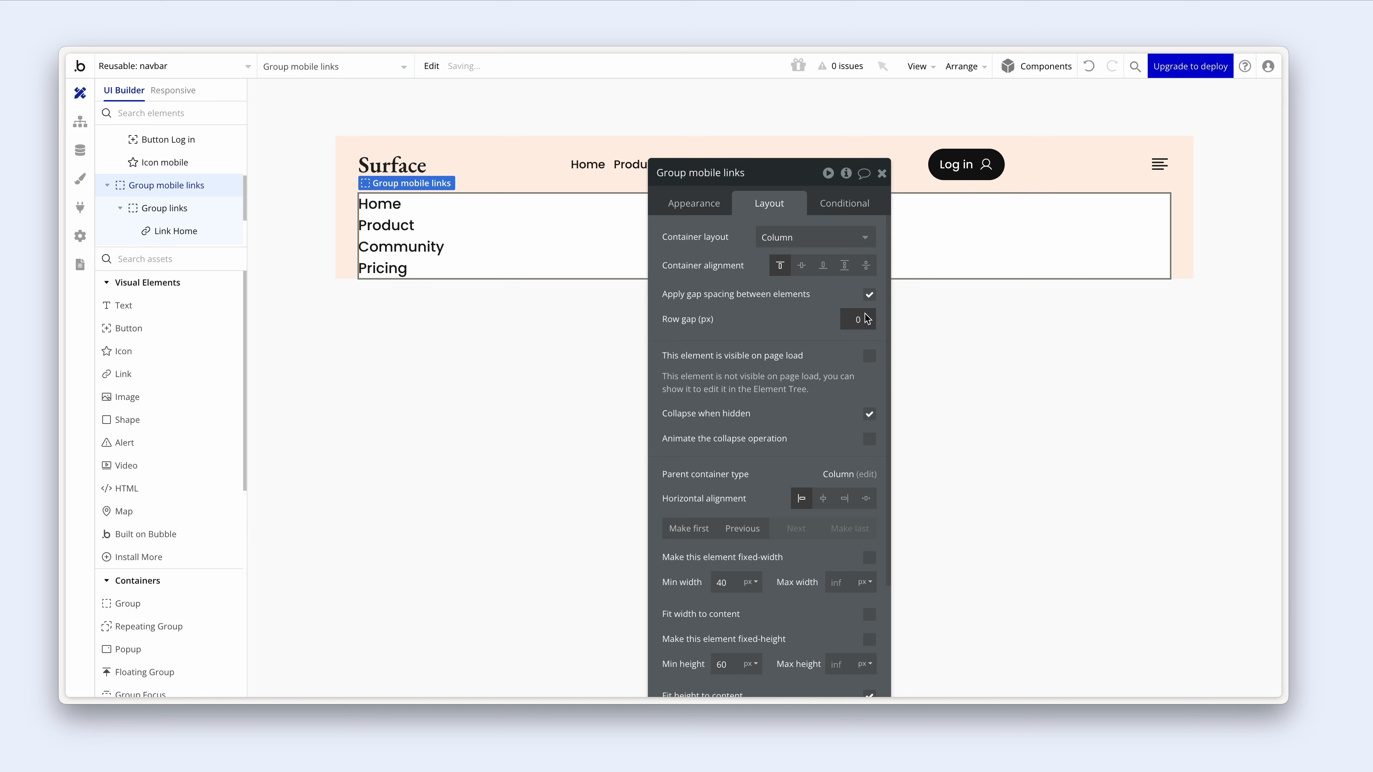
{"action": "left_click", "coordinate": [859, 318]}
{"action": "type", "text": "12"}
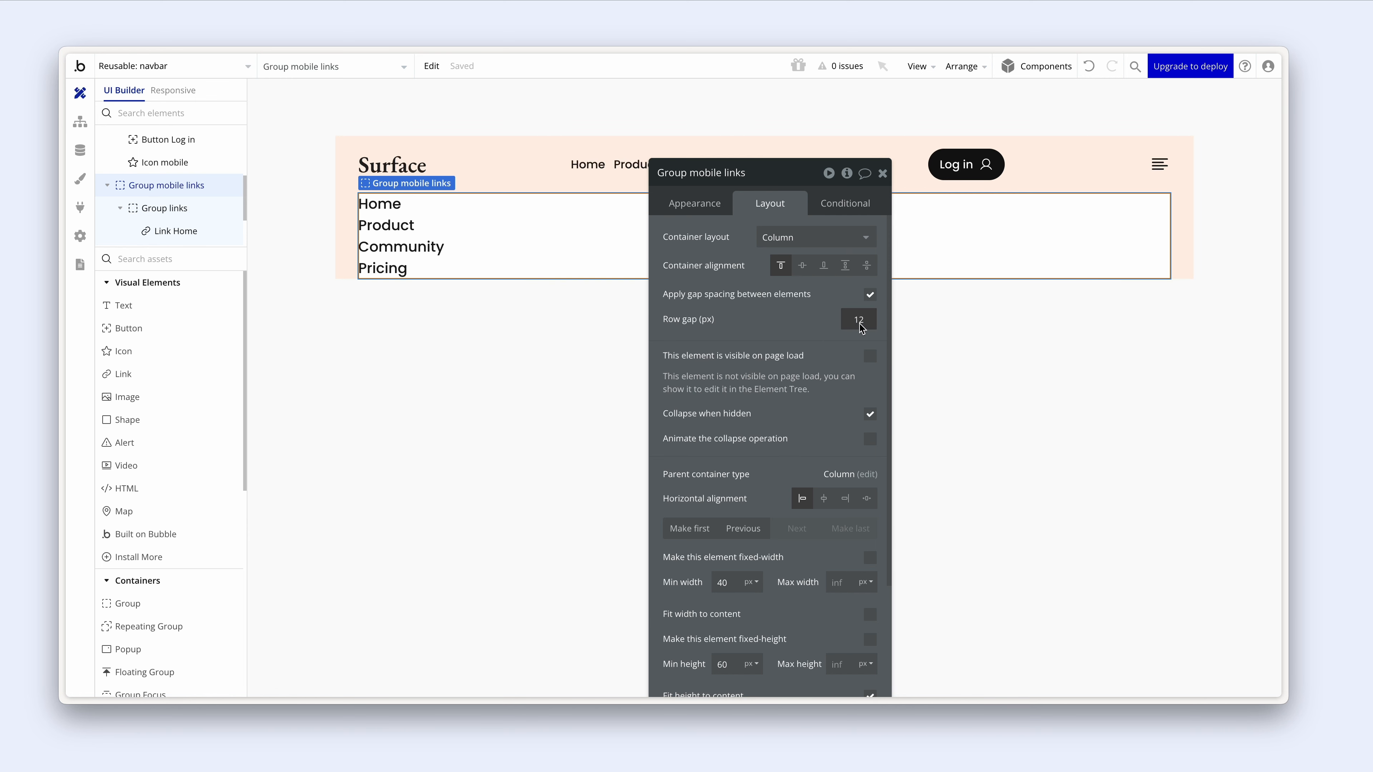
{"action": "double_click", "coordinate": [871, 324]}
{"action": "type", "text": "20"}
{"action": "scroll", "coordinate": [778, 378], "scroll_direction": "down", "scroll_amount": 3}
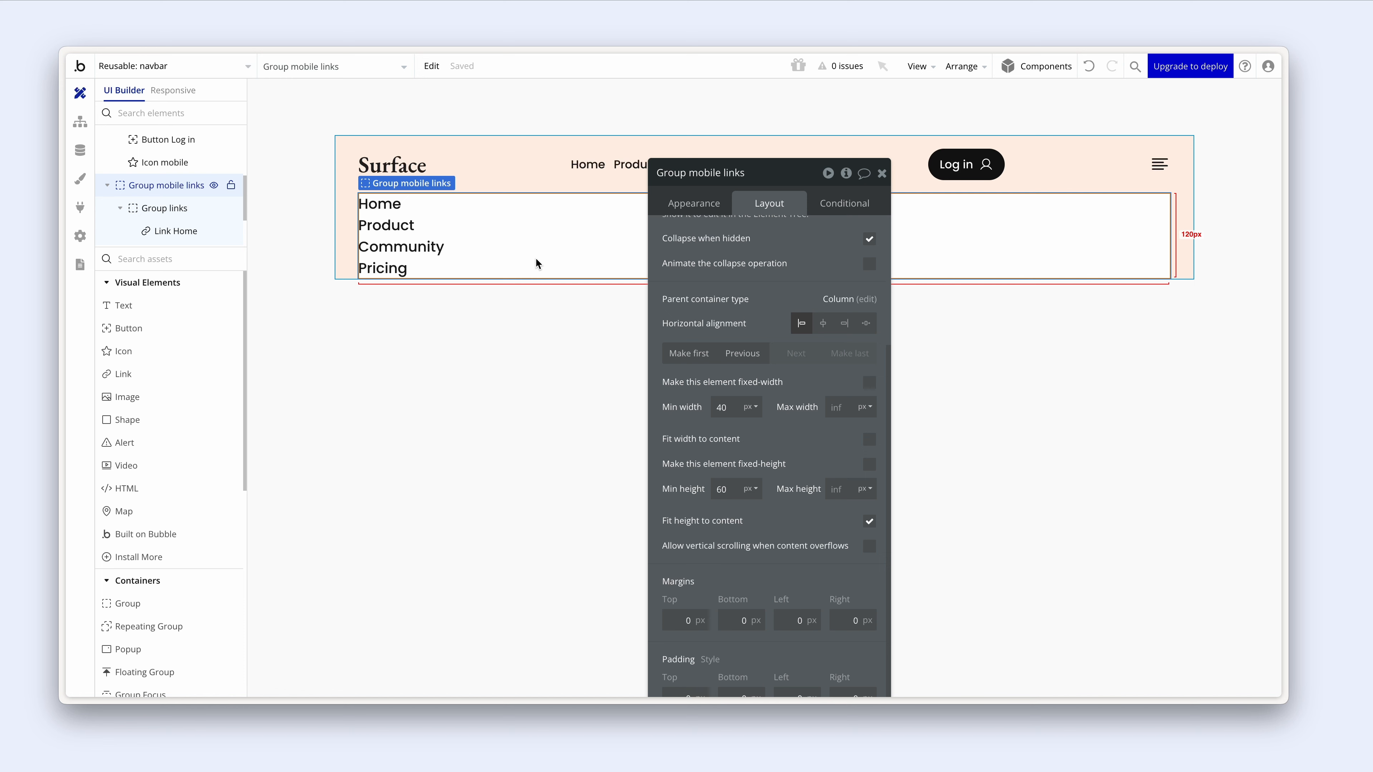
- Set the row gap of Group links inside Group mobile links to 6 px
{"action": "left_click", "coordinate": [356, 263]}
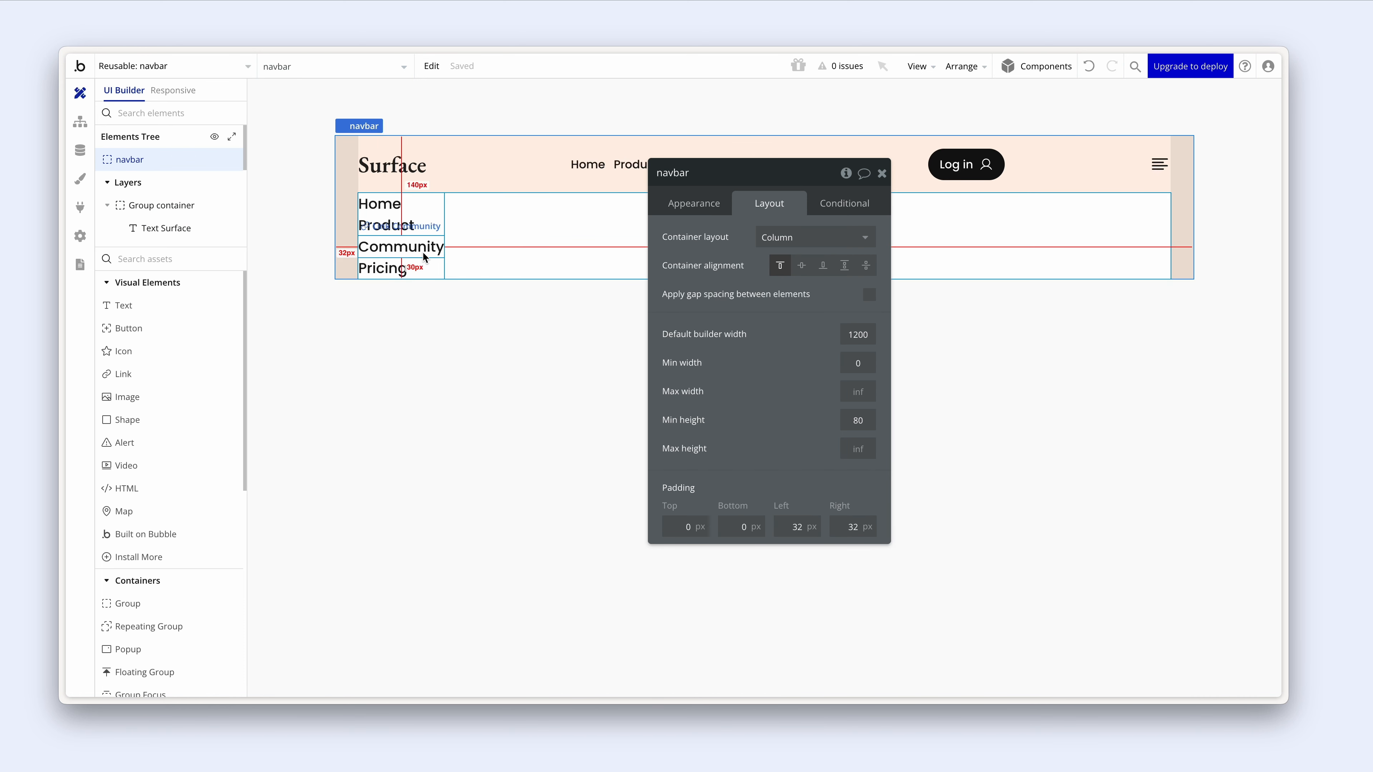
{"action": "left_click", "coordinate": [430, 234]}
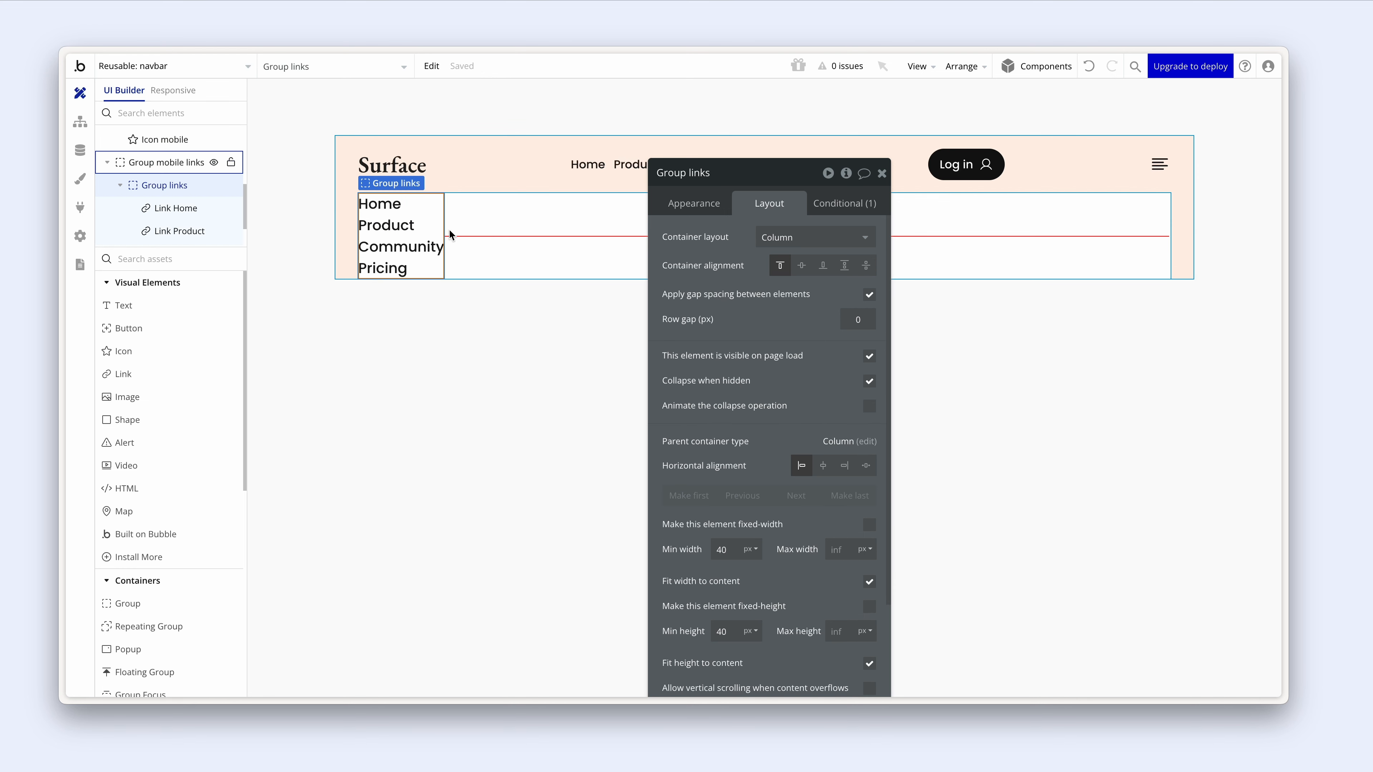
{"action": "left_click", "coordinate": [489, 217]}
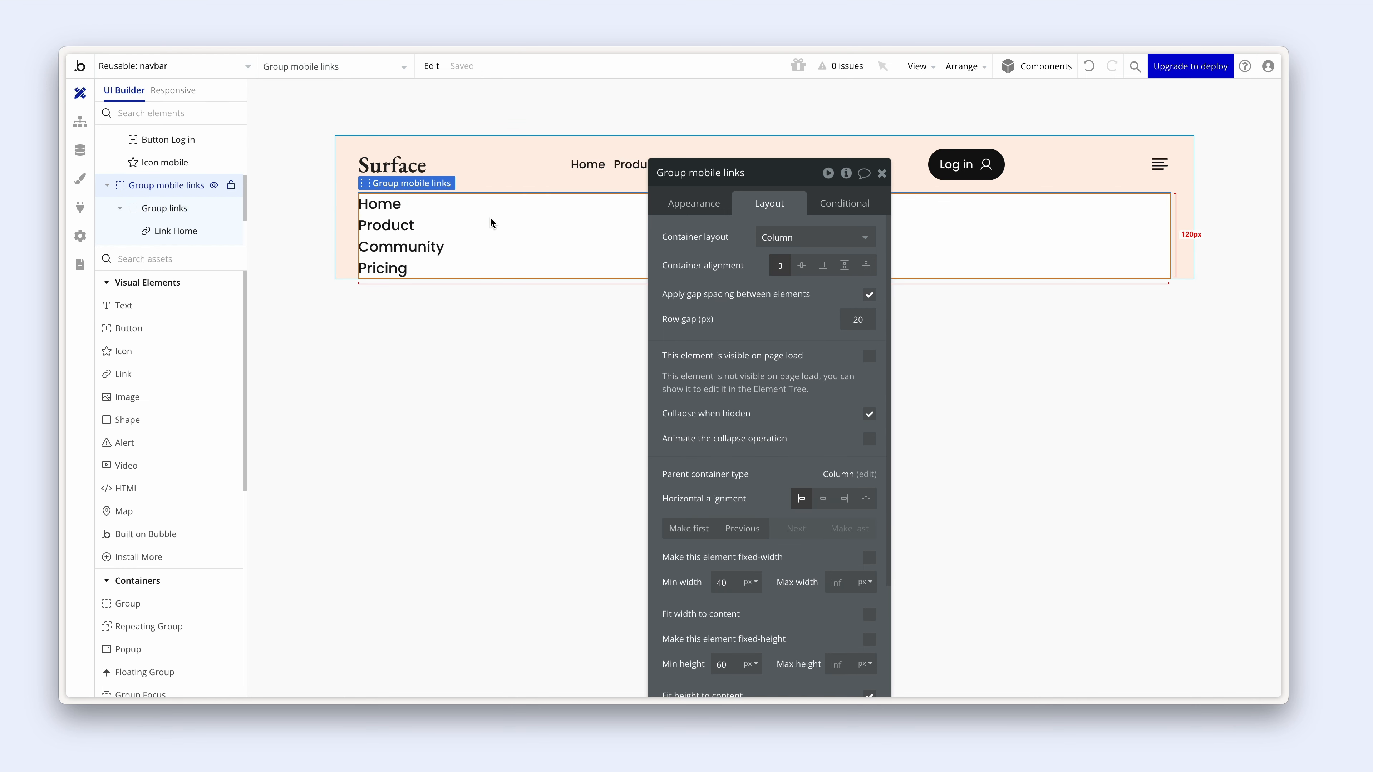
{"action": "left_click", "coordinate": [410, 262]}
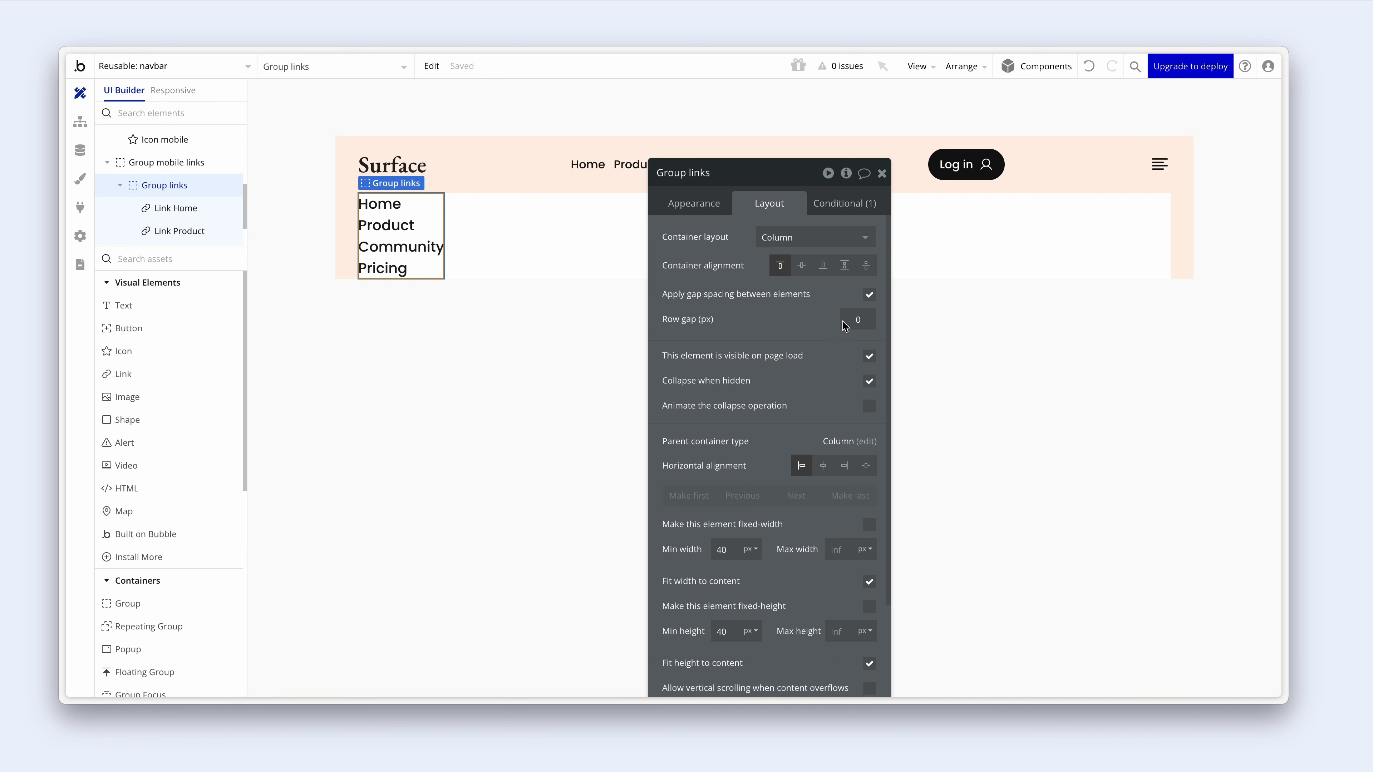
{"action": "left_click", "coordinate": [857, 320]}
{"action": "type", "text": "12"}
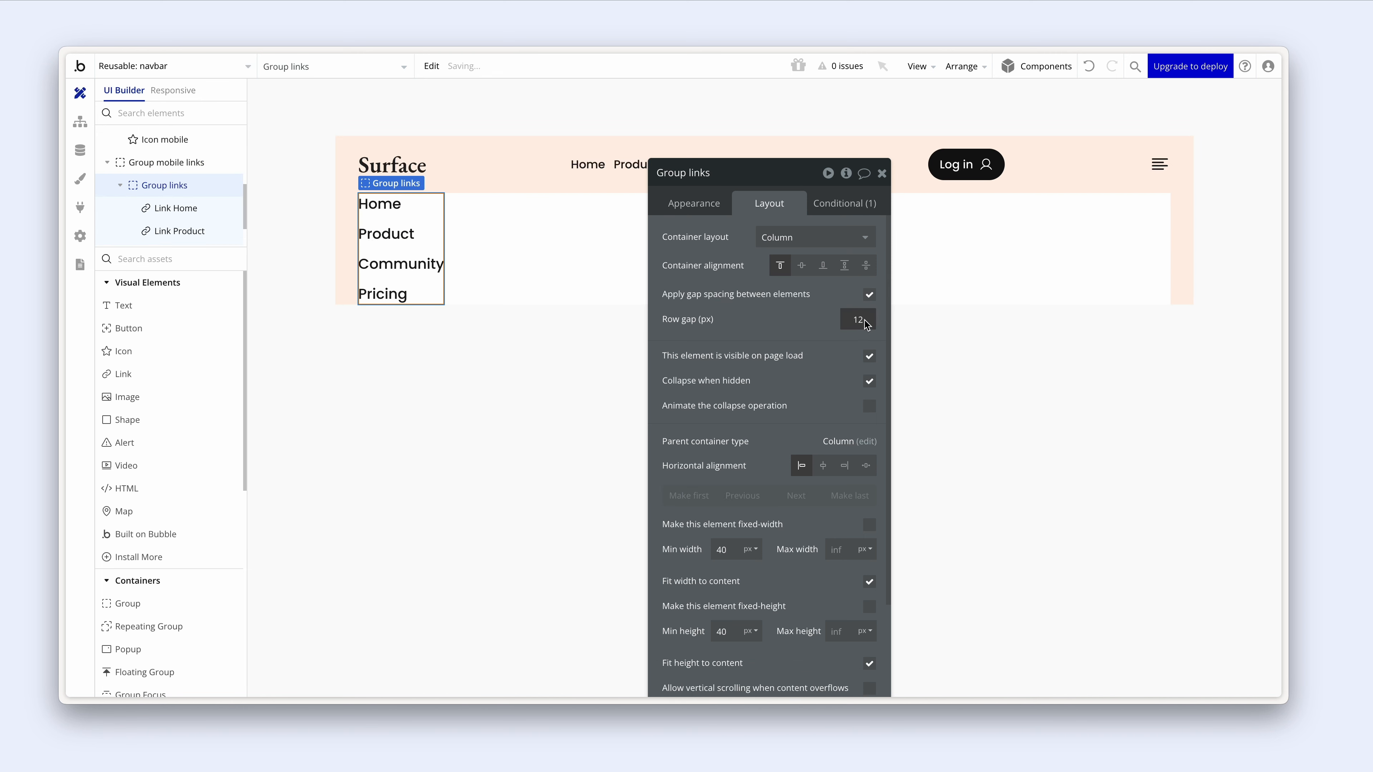
{"action": "left_click_drag", "start_coordinate": [854, 324], "coordinate": [867, 321]}
{"action": "type", "text": "6"}
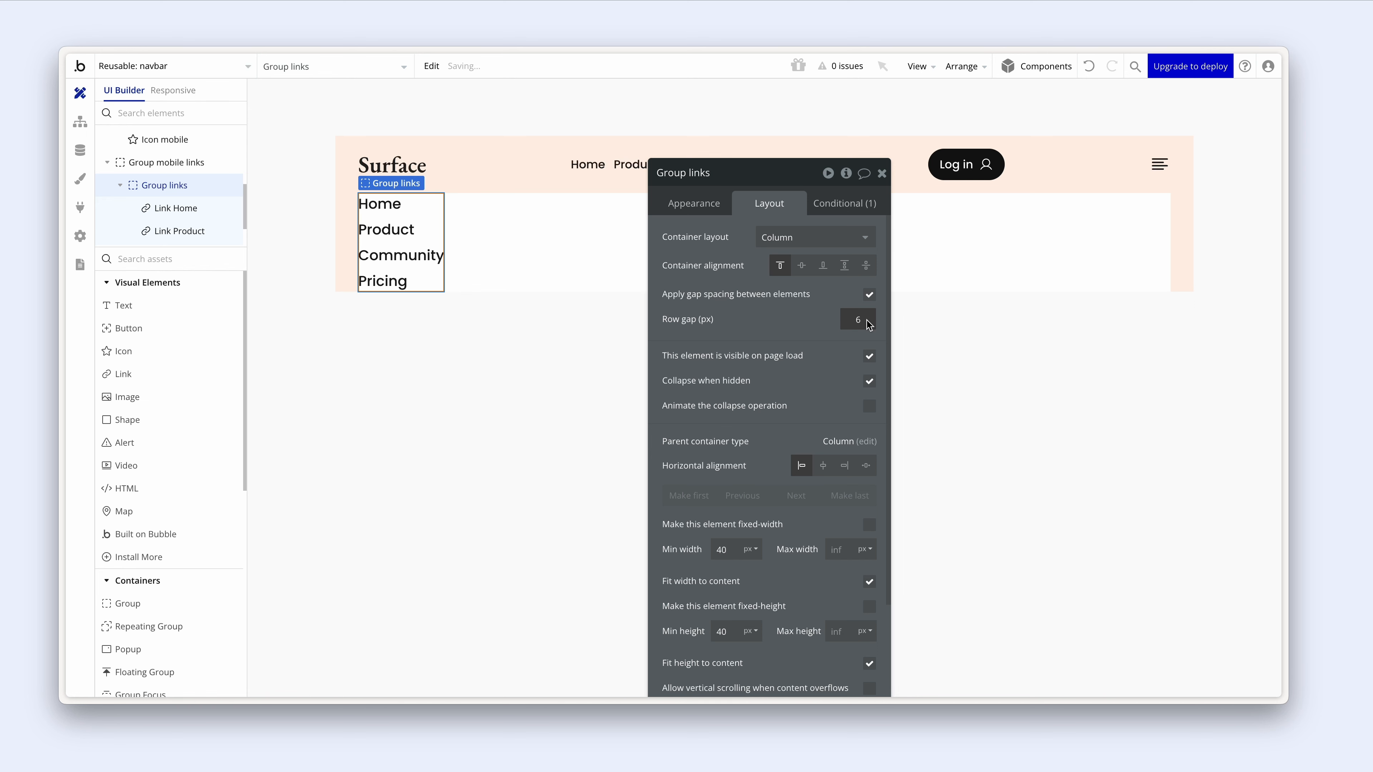
{"action": "left_click", "coordinate": [514, 245]}
{"action": "left_click", "coordinate": [539, 390]}
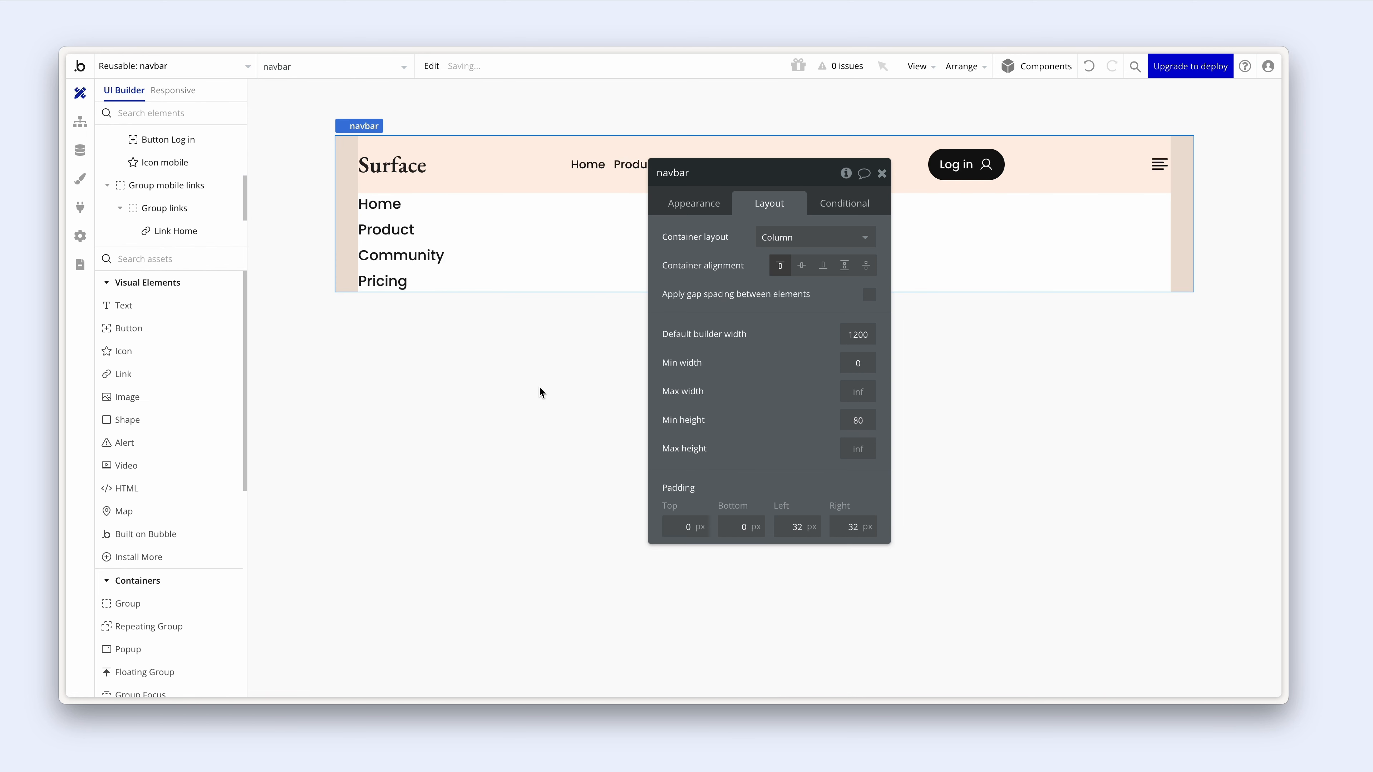
{"action": "left_click", "coordinate": [620, 241]}
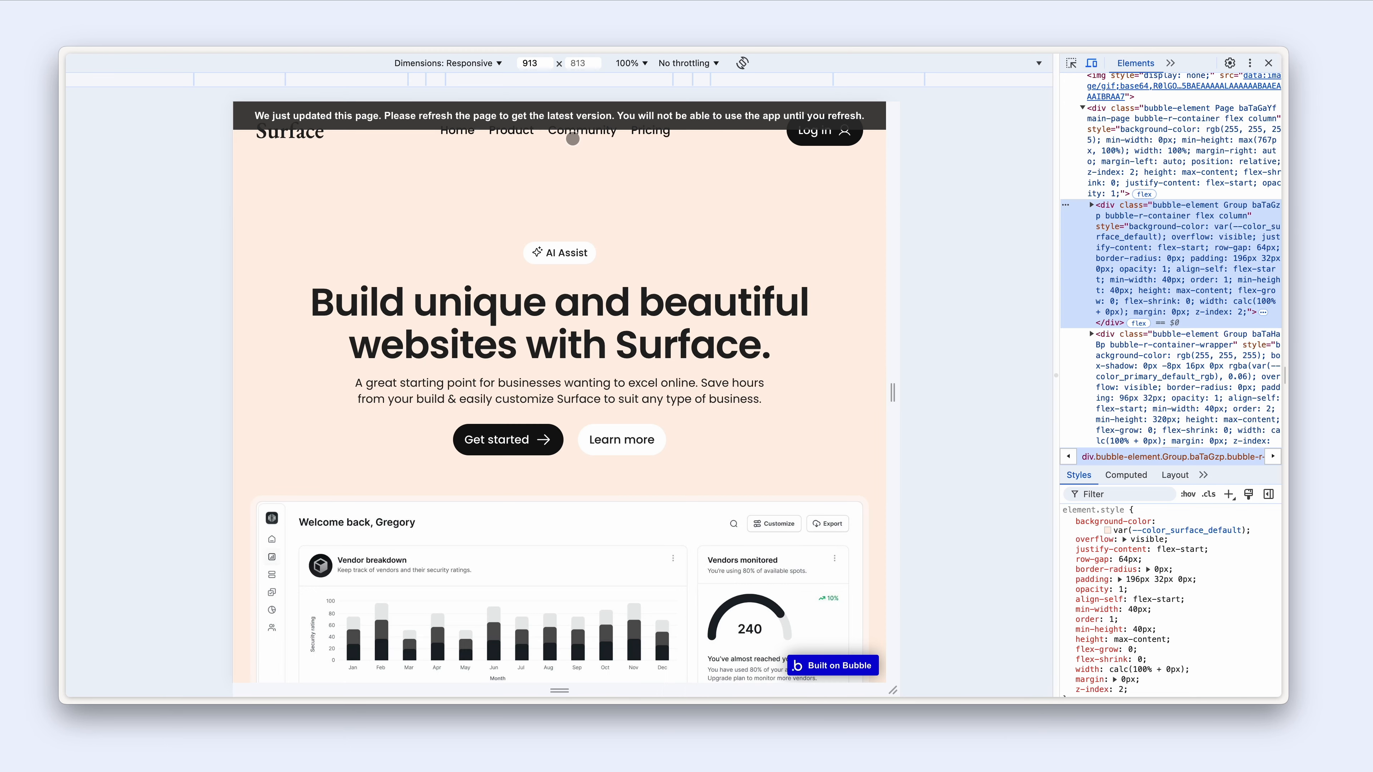
- Switch to the Surface page preview, reload it and open the navbar's mobile menu at 375 px width
{"action": "key", "text": "super+r"}
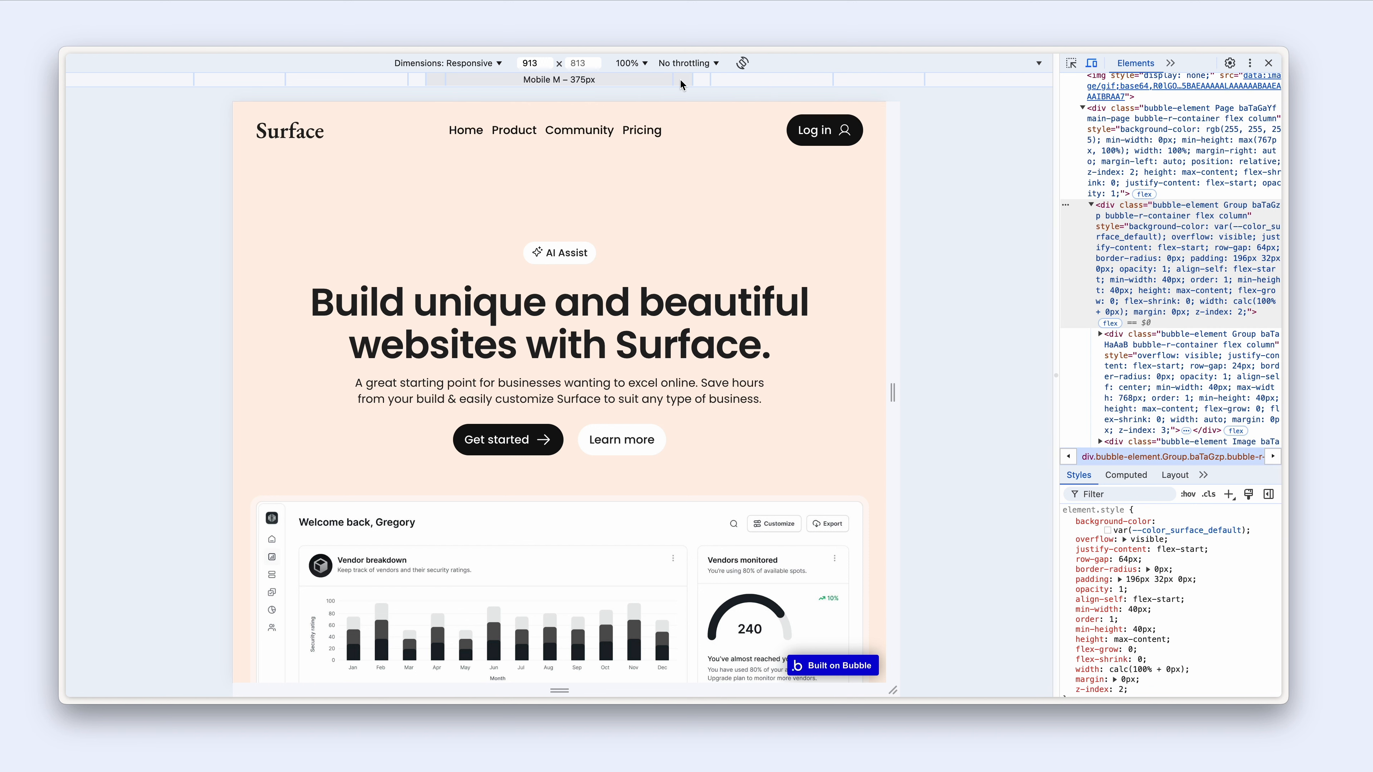
{"action": "left_click", "coordinate": [680, 78]}
{"action": "scroll", "coordinate": [625, 223], "scroll_direction": "down", "scroll_amount": 1}
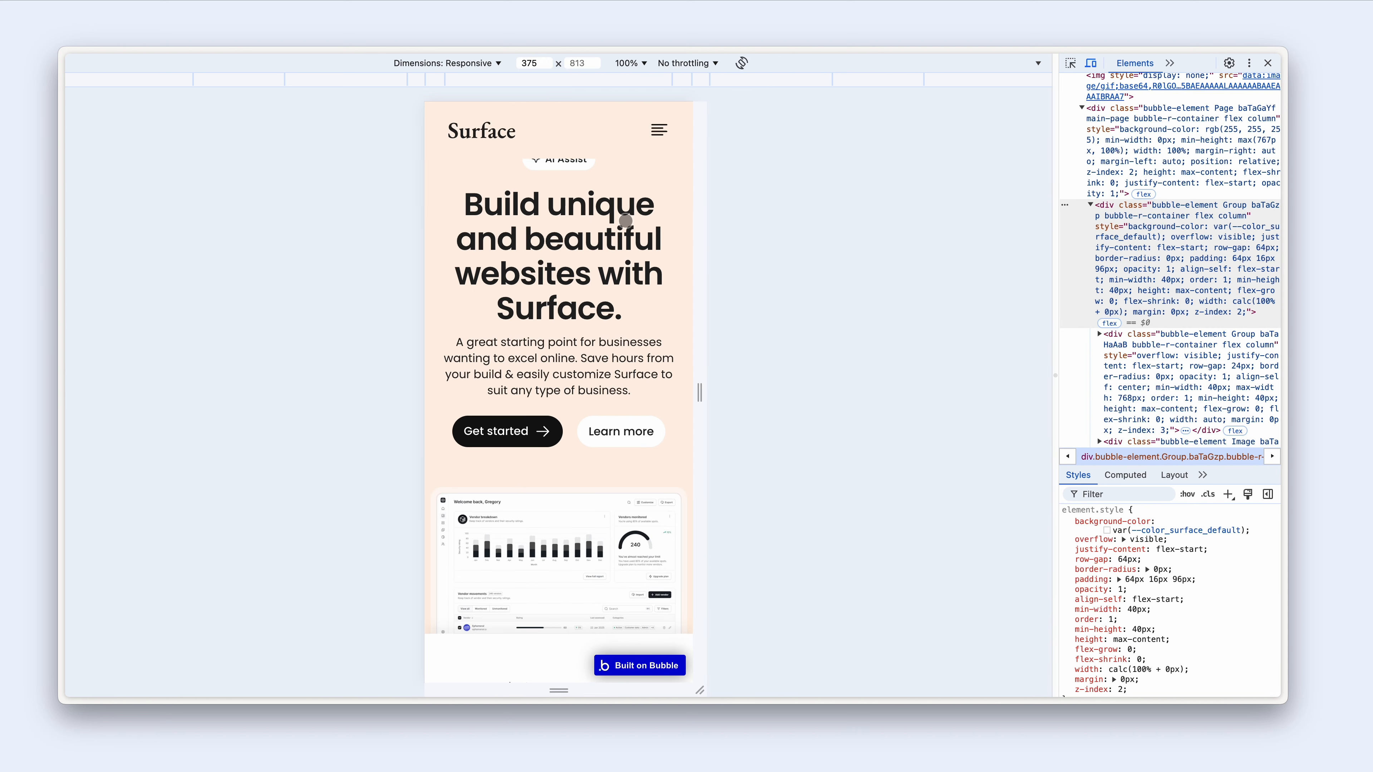
{"action": "left_click", "coordinate": [659, 130]}
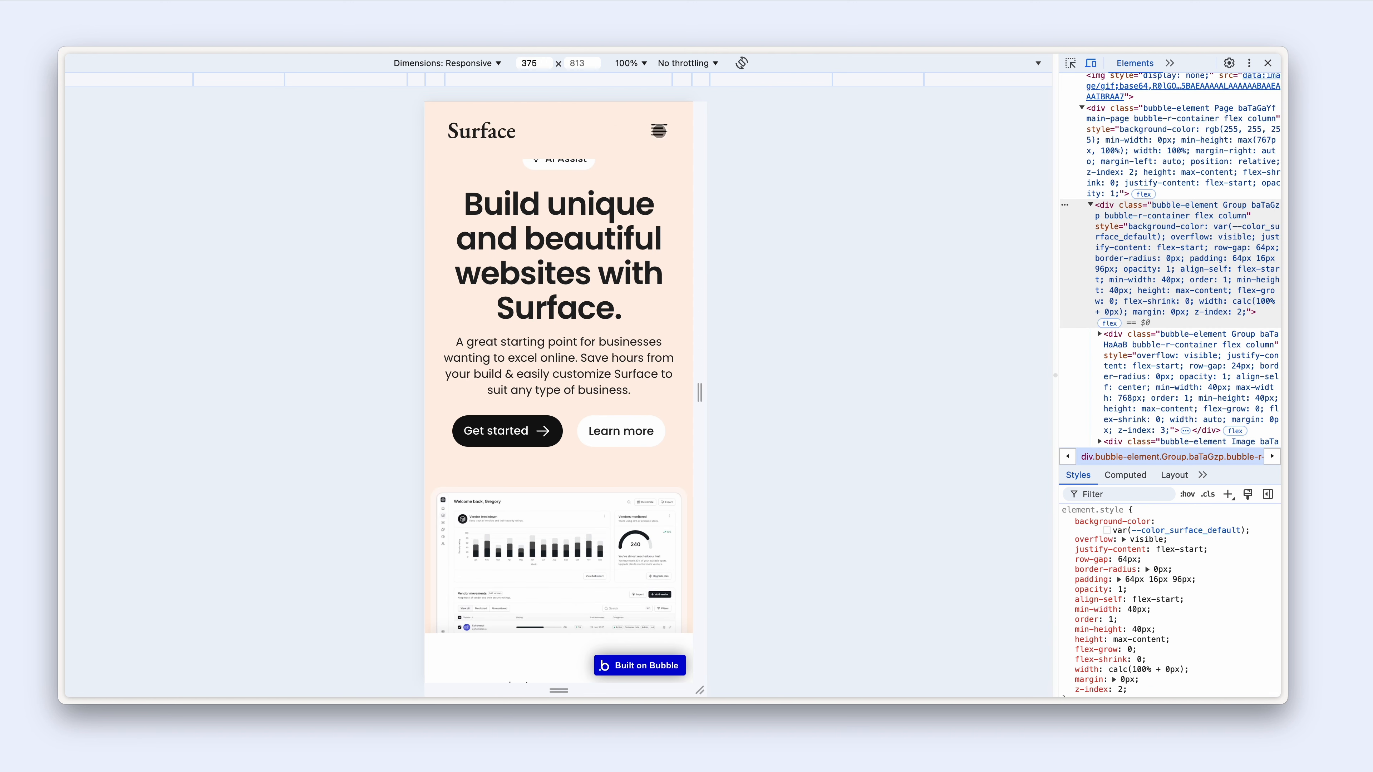
{"action": "scroll", "coordinate": [636, 174], "scroll_direction": "down", "scroll_amount": 3}
{"action": "scroll", "coordinate": [635, 174], "scroll_direction": "up", "scroll_amount": 3}
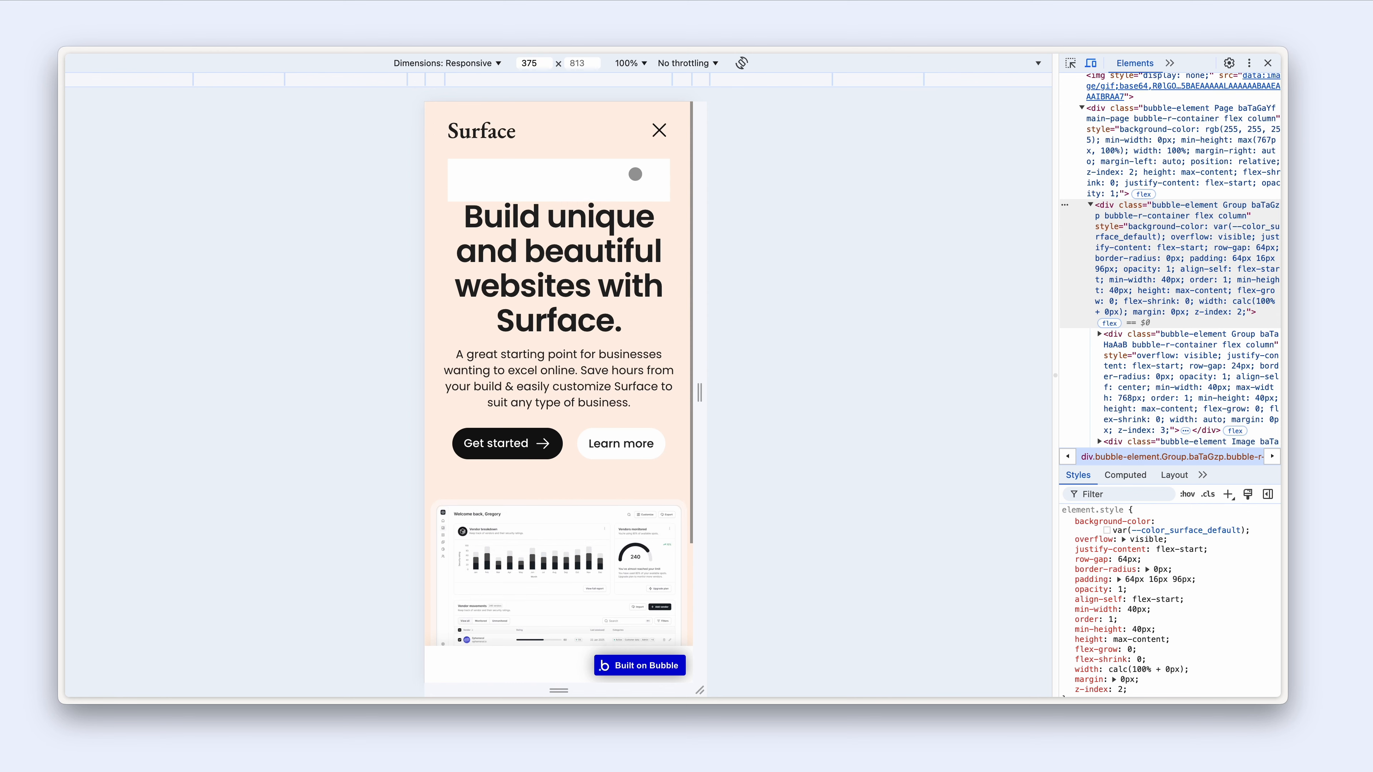
- Widen the preview to about 954 px to inspect the mobile links, return to 375 px and toggle the mobile menu
{"action": "left_click_drag", "start_coordinate": [698, 388], "coordinate": [903, 384]}
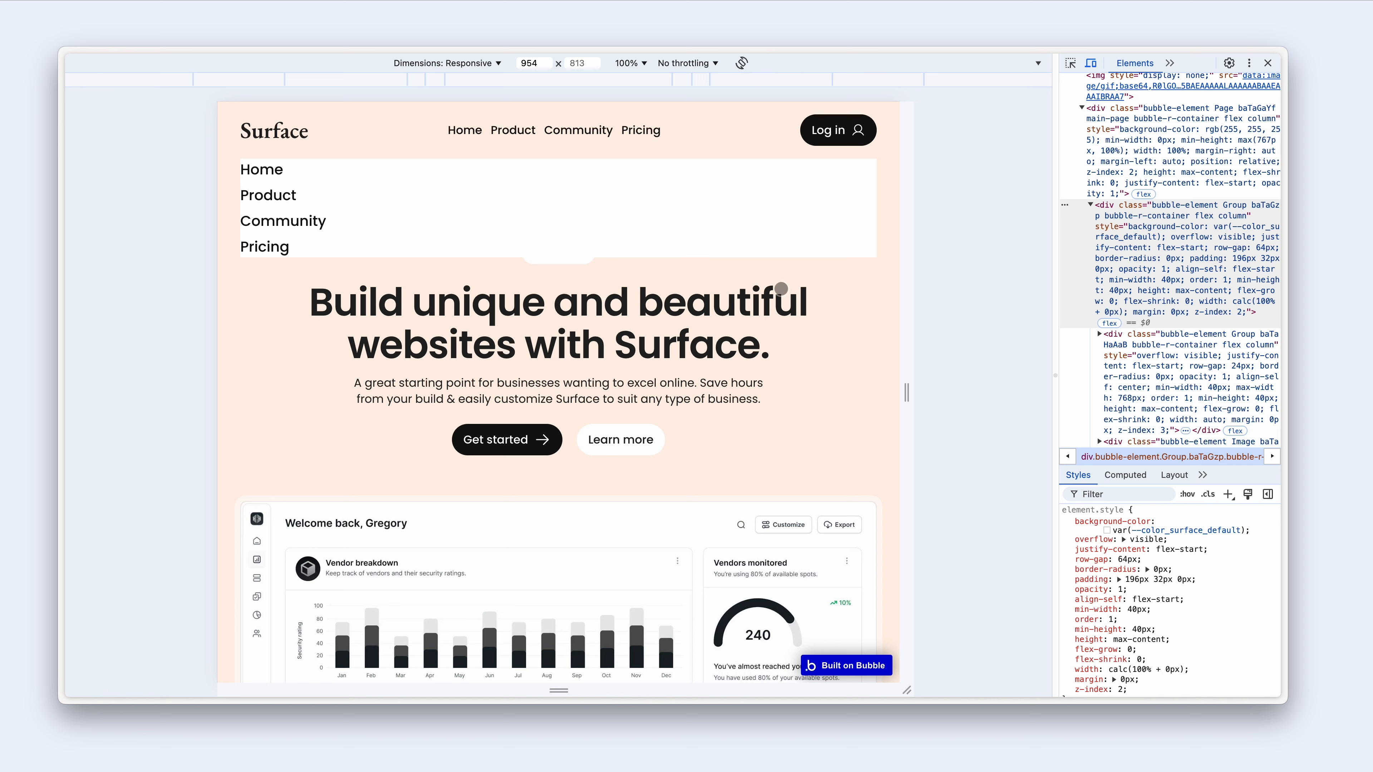
{"action": "left_click", "coordinate": [683, 84]}
{"action": "left_click", "coordinate": [675, 136]}
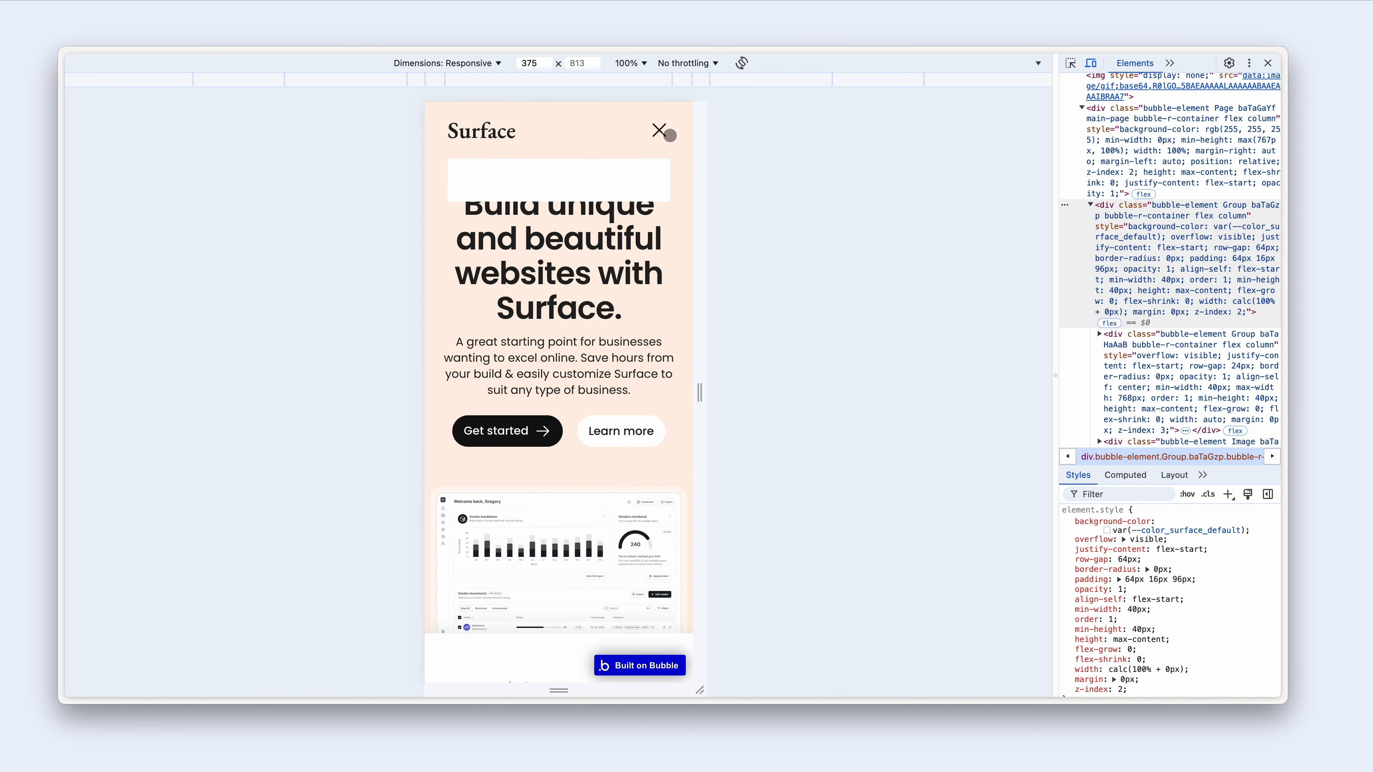
{"action": "left_click", "coordinate": [677, 136]}
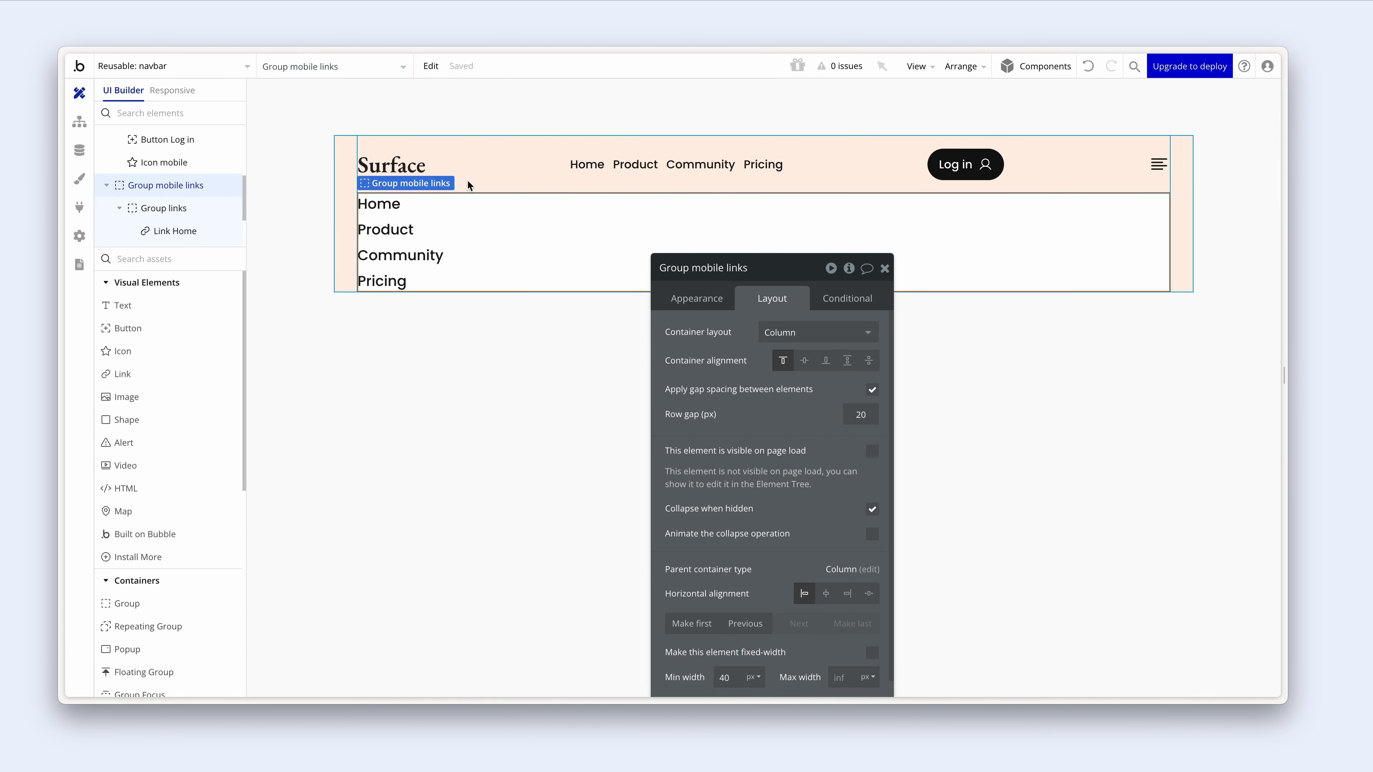
- Back in the Bubble editor, set the navbar reusable element's left and right padding to 0 px
{"action": "left_click", "coordinate": [351, 215]}
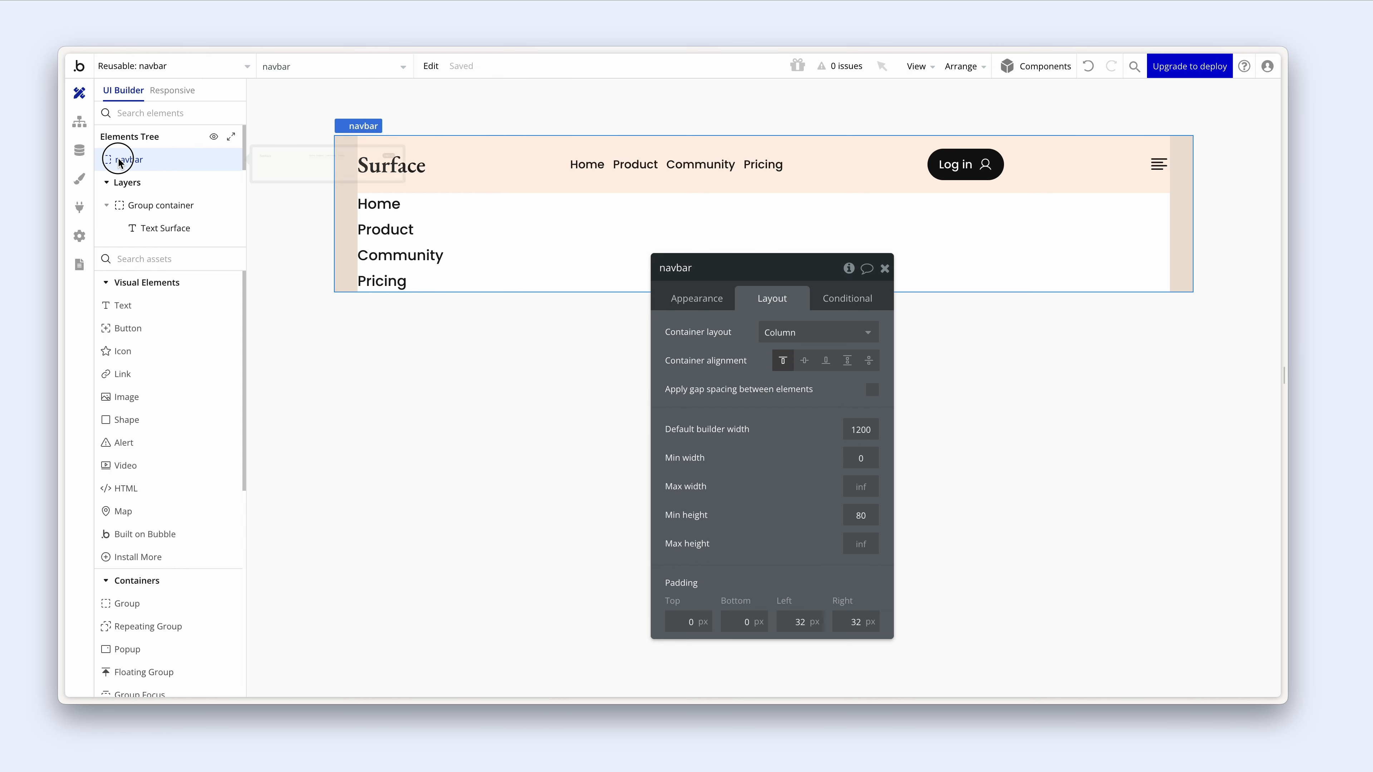
{"action": "left_click", "coordinate": [805, 621]}
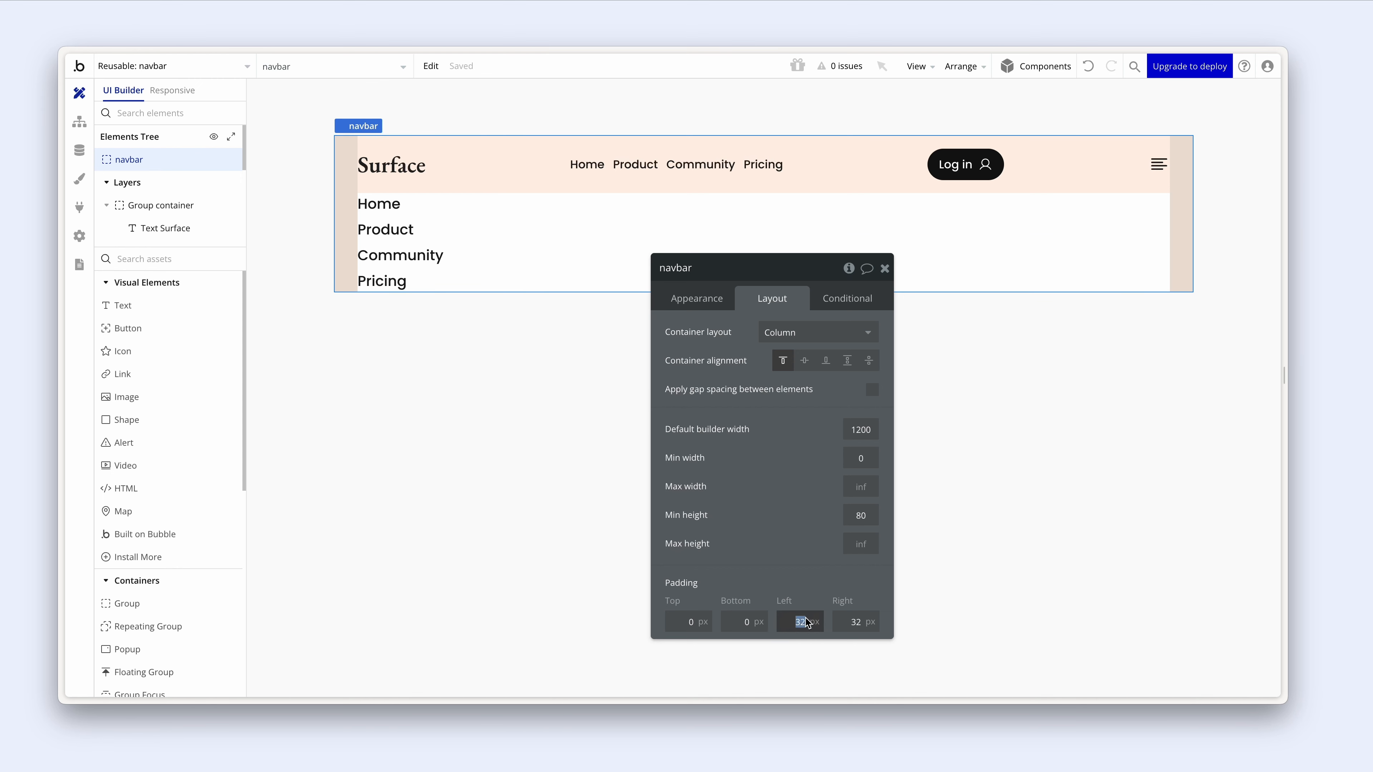
{"action": "type", "text": "0"}
{"action": "left_click", "coordinate": [852, 623]}
{"action": "type", "text": "0"}
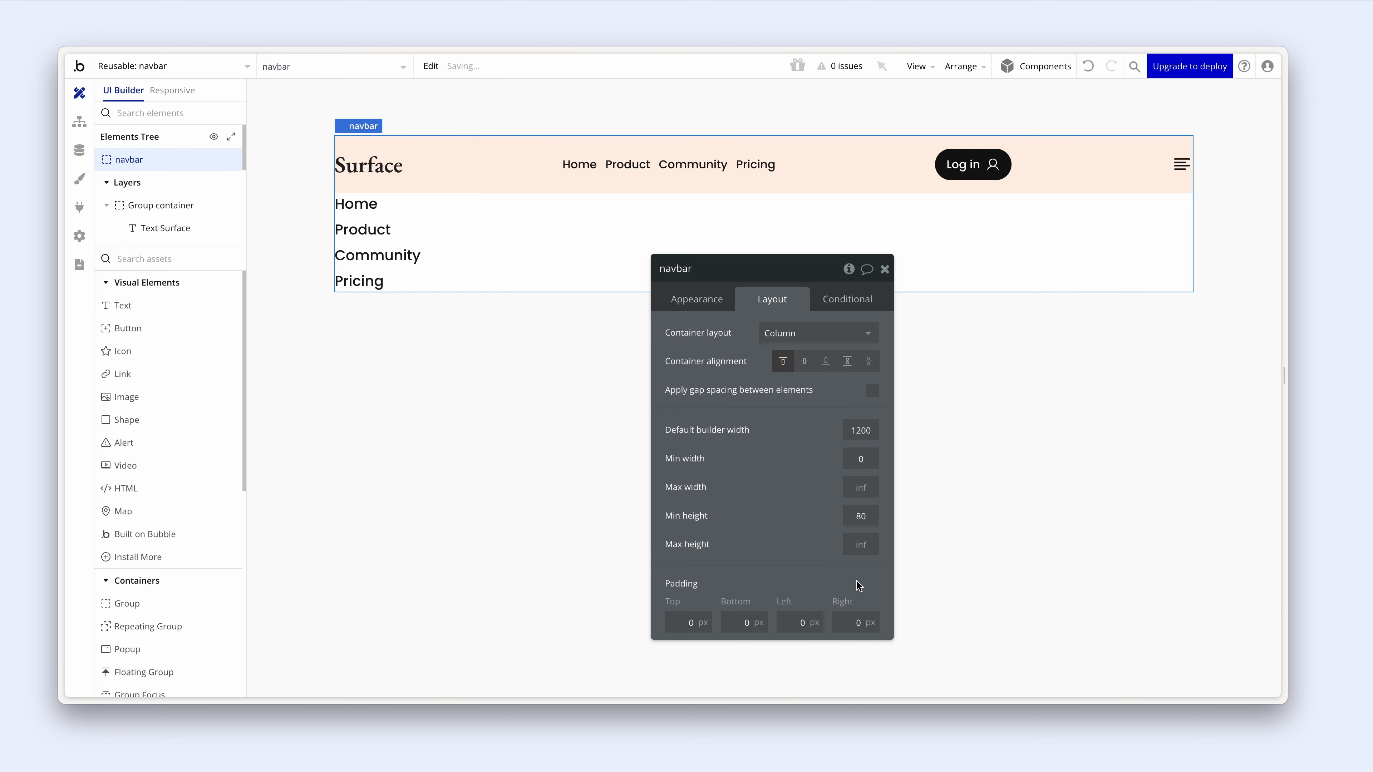
- Set the left and right padding of the navbar's Group container to 32 px
{"action": "left_click", "coordinate": [751, 188]}
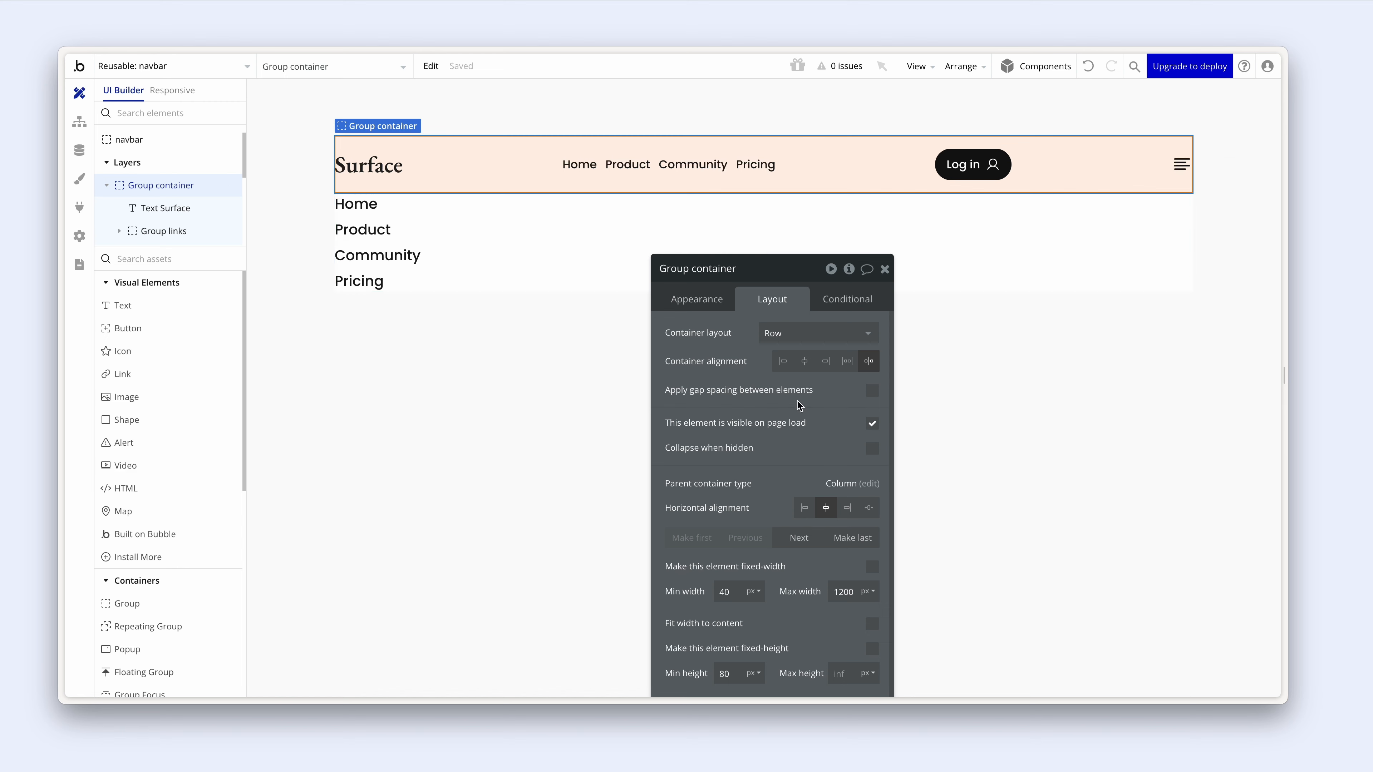
{"action": "scroll", "coordinate": [797, 411], "scroll_direction": "down", "scroll_amount": 2}
{"action": "scroll", "coordinate": [803, 465], "scroll_direction": "down", "scroll_amount": 5}
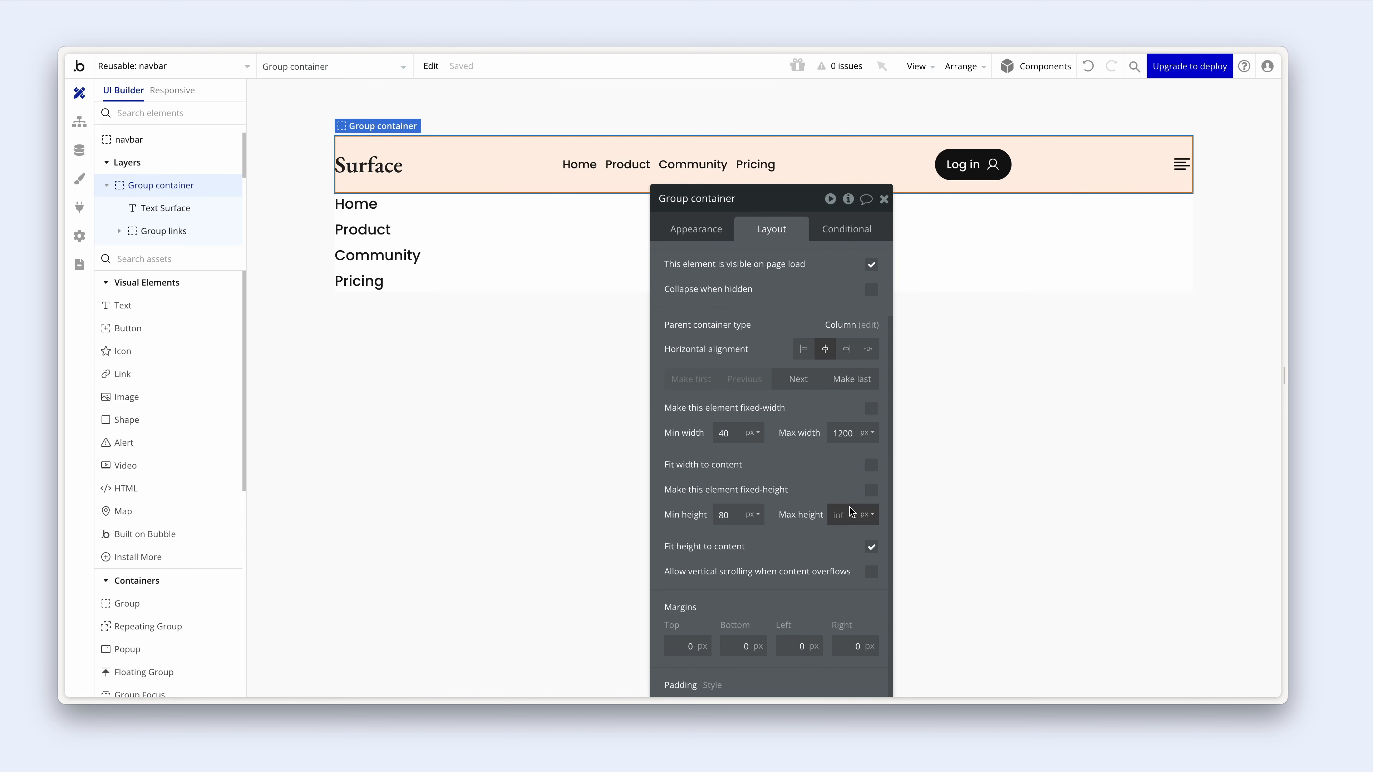
{"action": "left_click", "coordinate": [793, 618]}
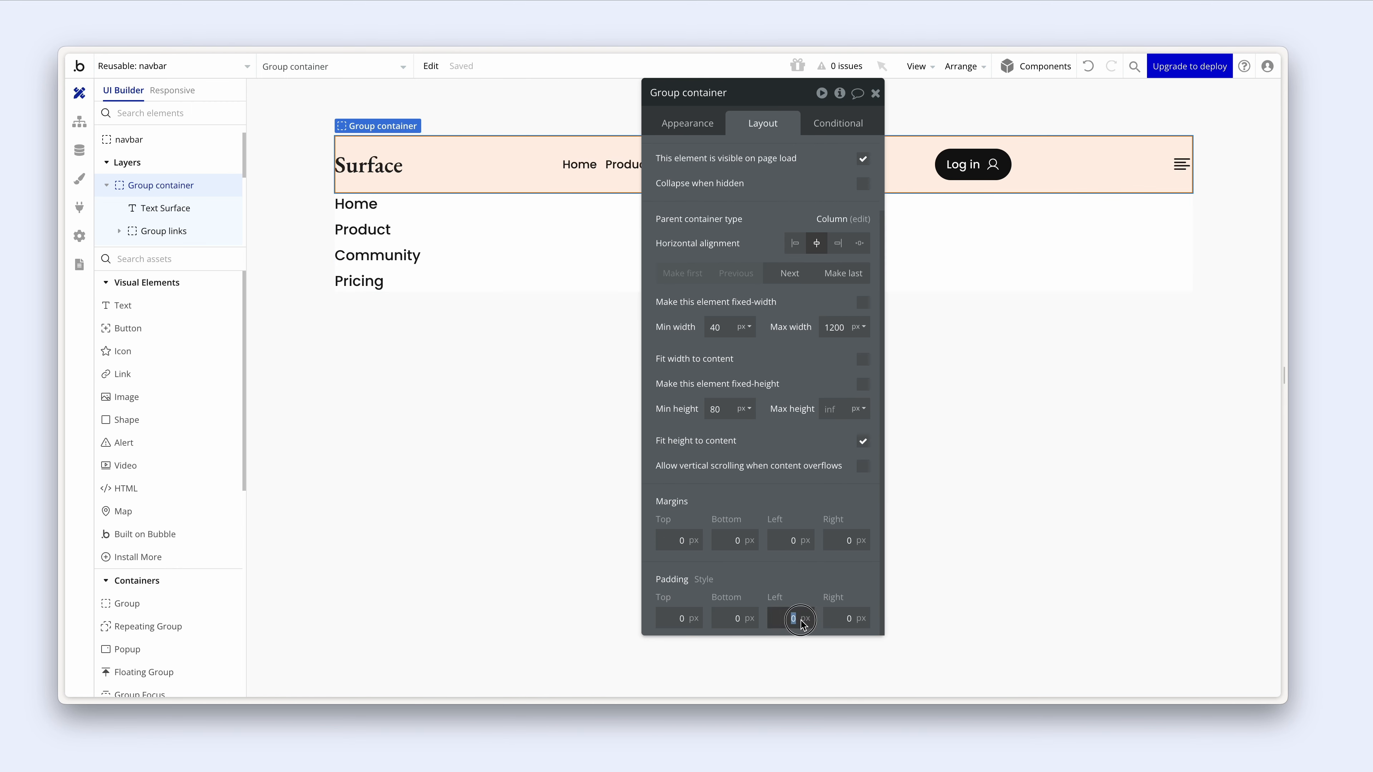
{"action": "type", "text": "32"}
{"action": "left_click", "coordinate": [847, 619]}
{"action": "type", "text": "32"}
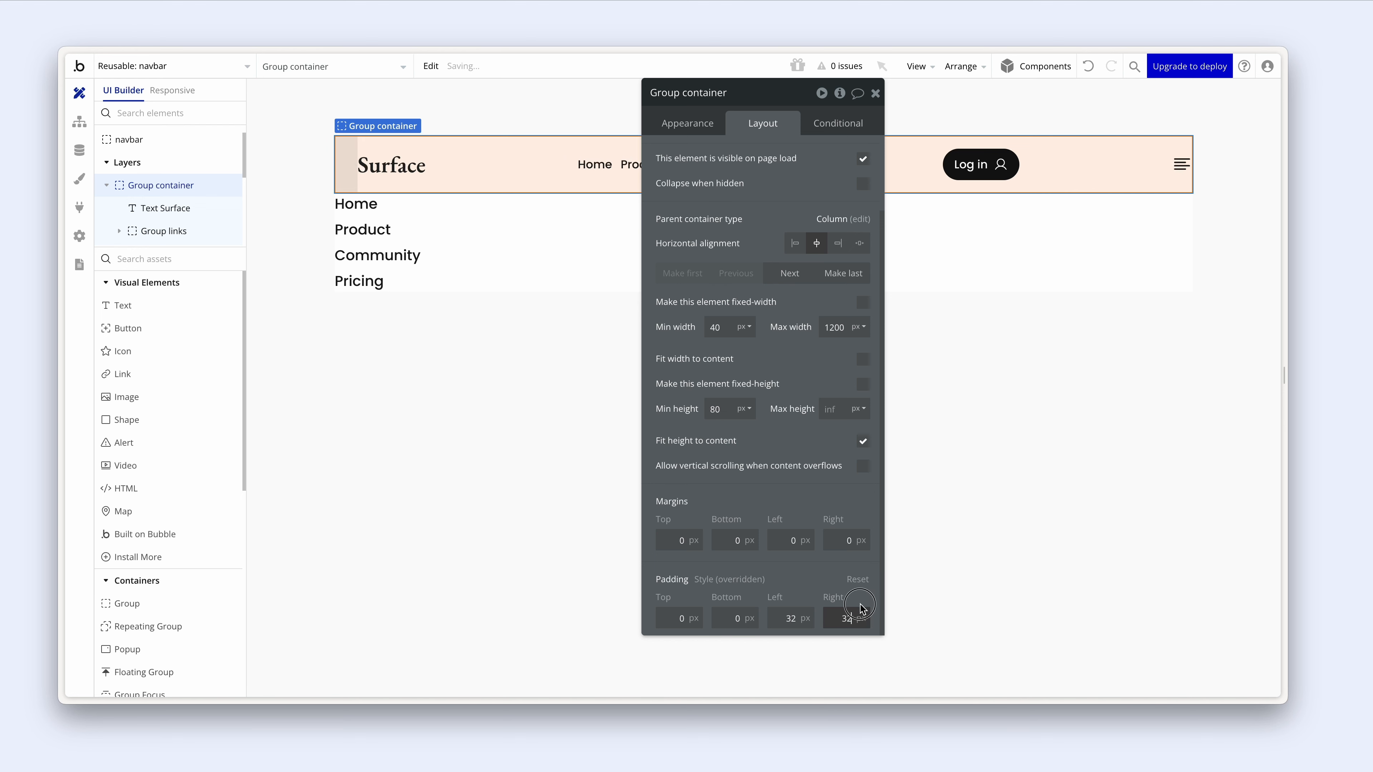
{"action": "left_click", "coordinate": [859, 604]}
- Add a condition to Group container for when Current page width is < Mobile Landscape (768 px)
{"action": "left_click", "coordinate": [843, 129]}
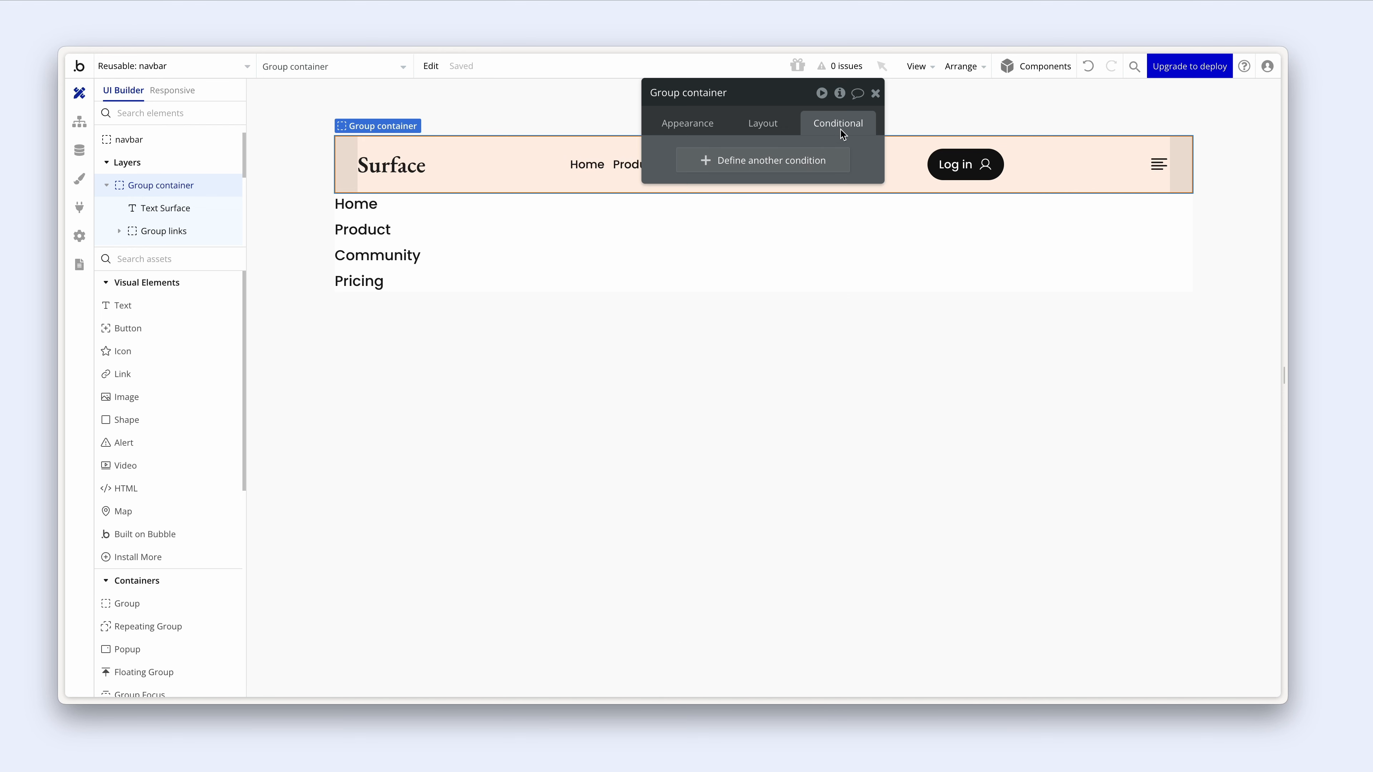
{"action": "left_click", "coordinate": [806, 162]}
{"action": "left_click", "coordinate": [709, 166]}
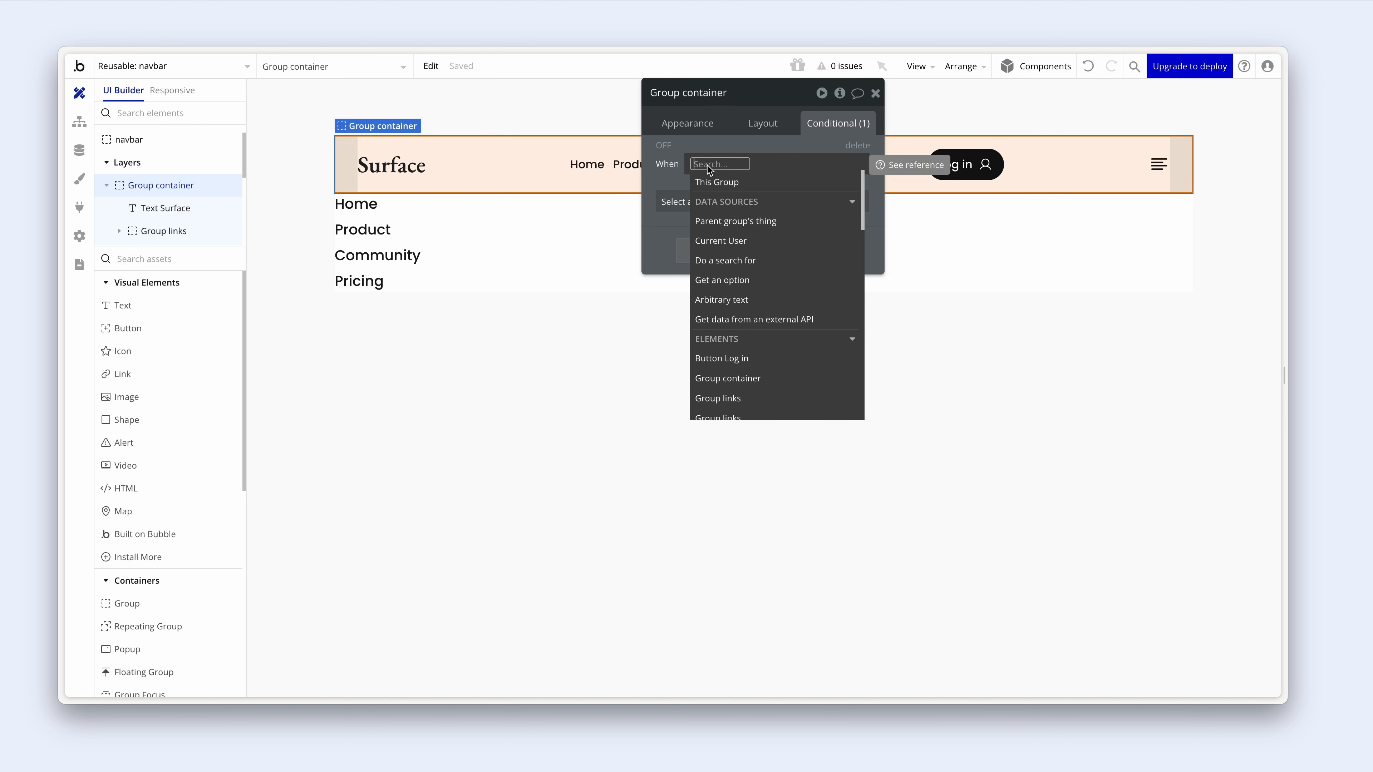
{"action": "type", "text": "page"}
{"action": "left_click", "coordinate": [762, 239]}
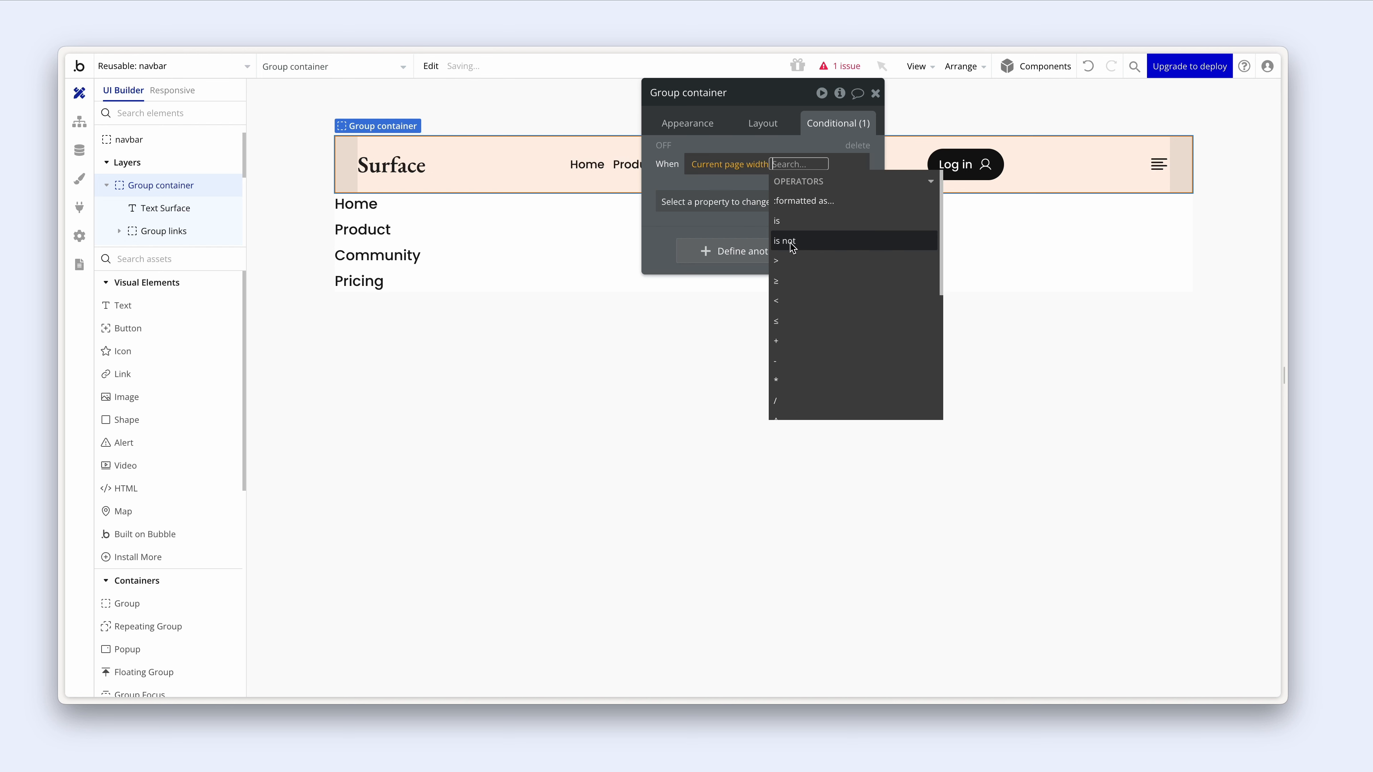
{"action": "left_click", "coordinate": [804, 299]}
{"action": "type", "text": "576"}
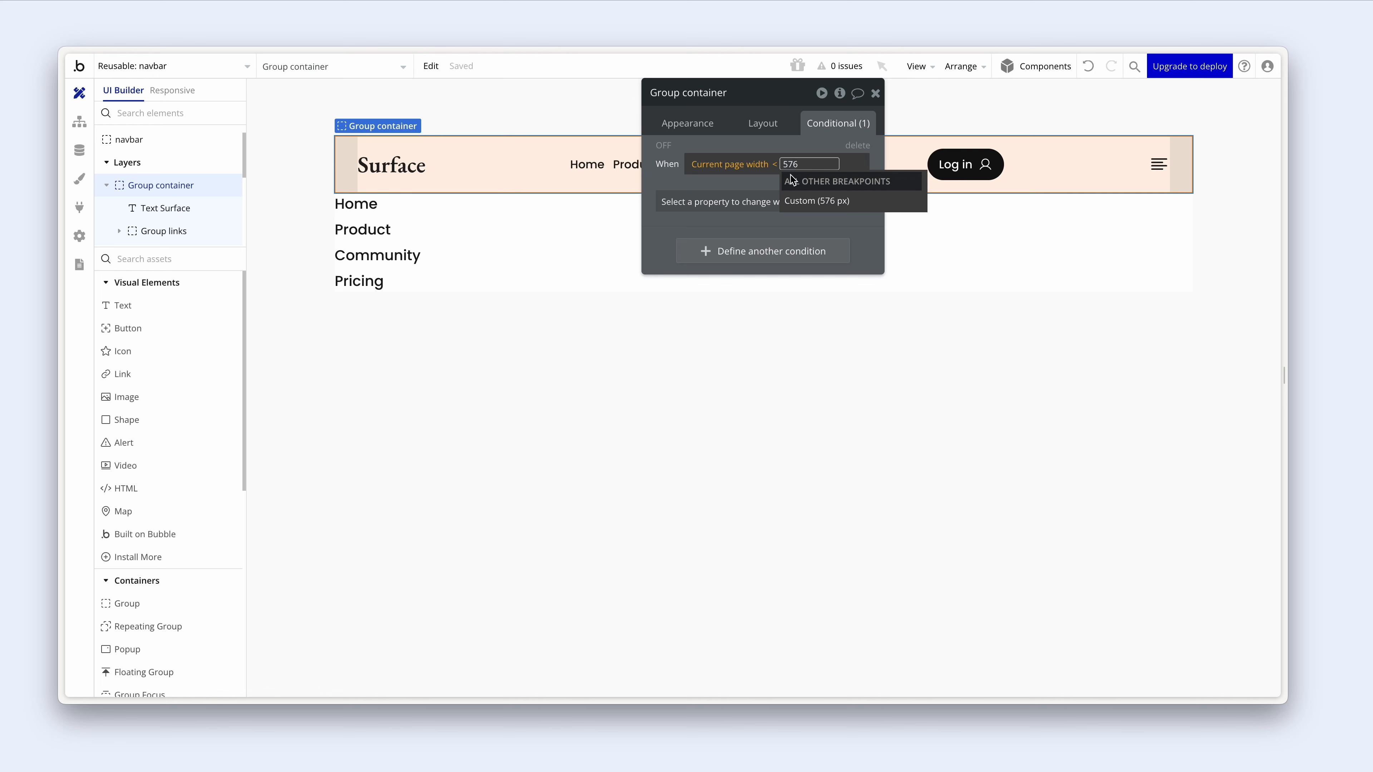
{"action": "key", "text": "BackSpace"}
{"action": "key", "text": "BackSpace"}
{"action": "key", "text": "BackSpace"}
{"action": "type", "text": "768"}
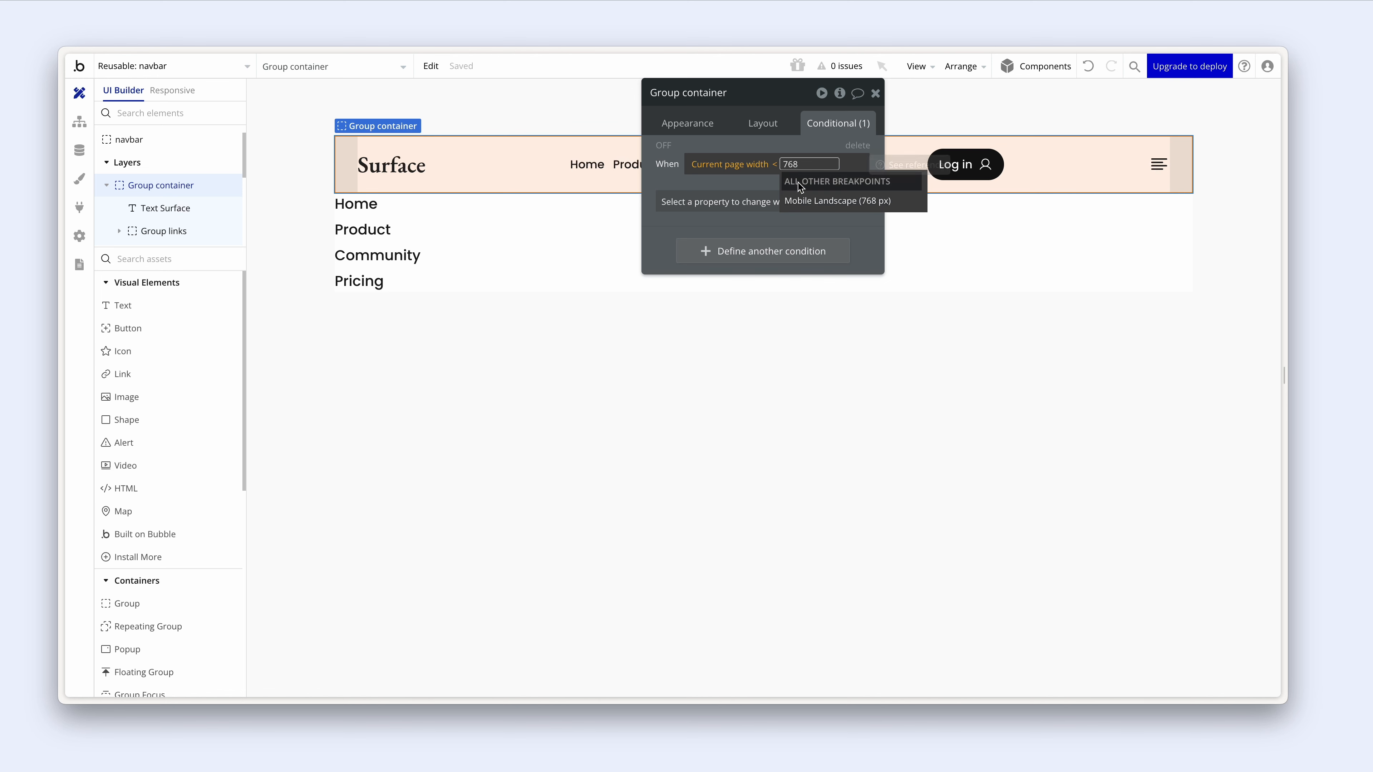
{"action": "left_click", "coordinate": [802, 200]}
- Make Group container's 768 px condition set both left padding and right padding to 16
{"action": "left_click", "coordinate": [691, 207]}
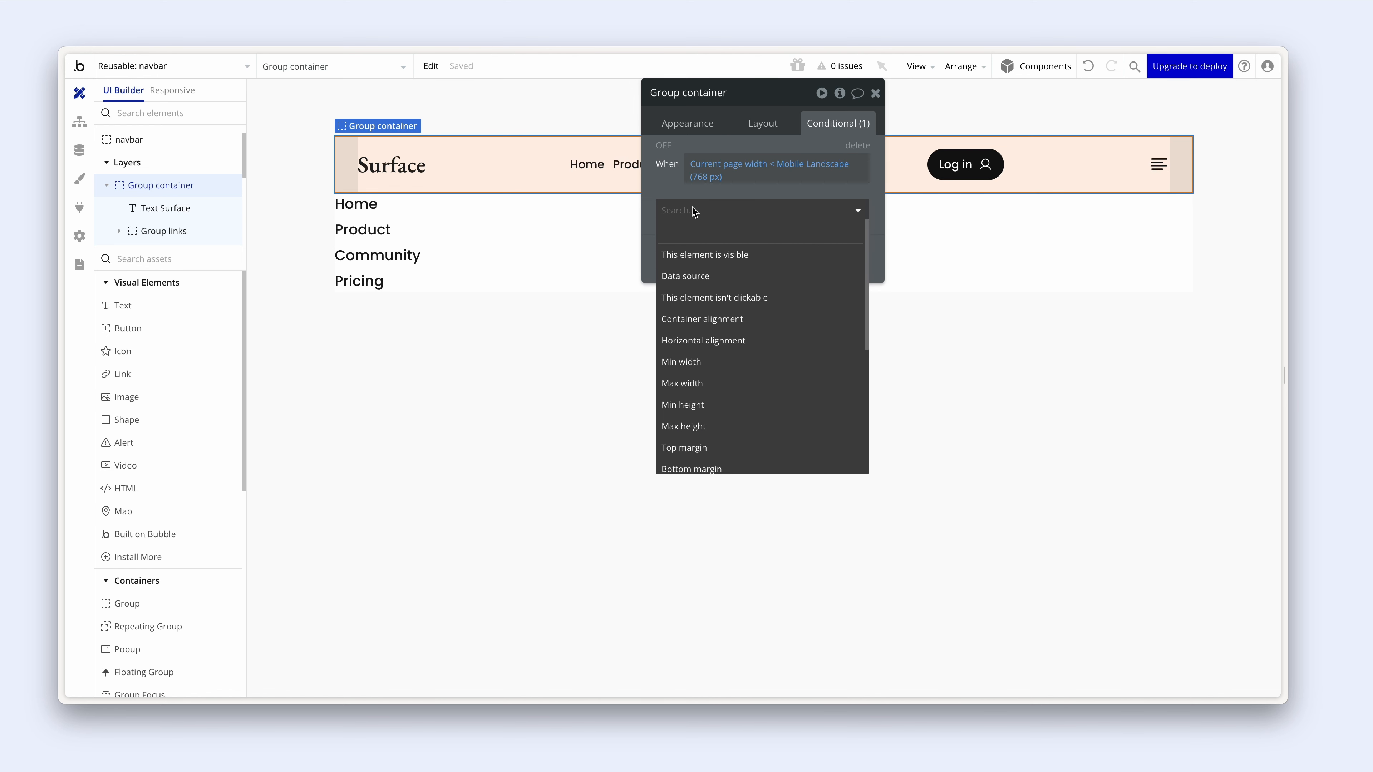
{"action": "type", "text": "pad"}
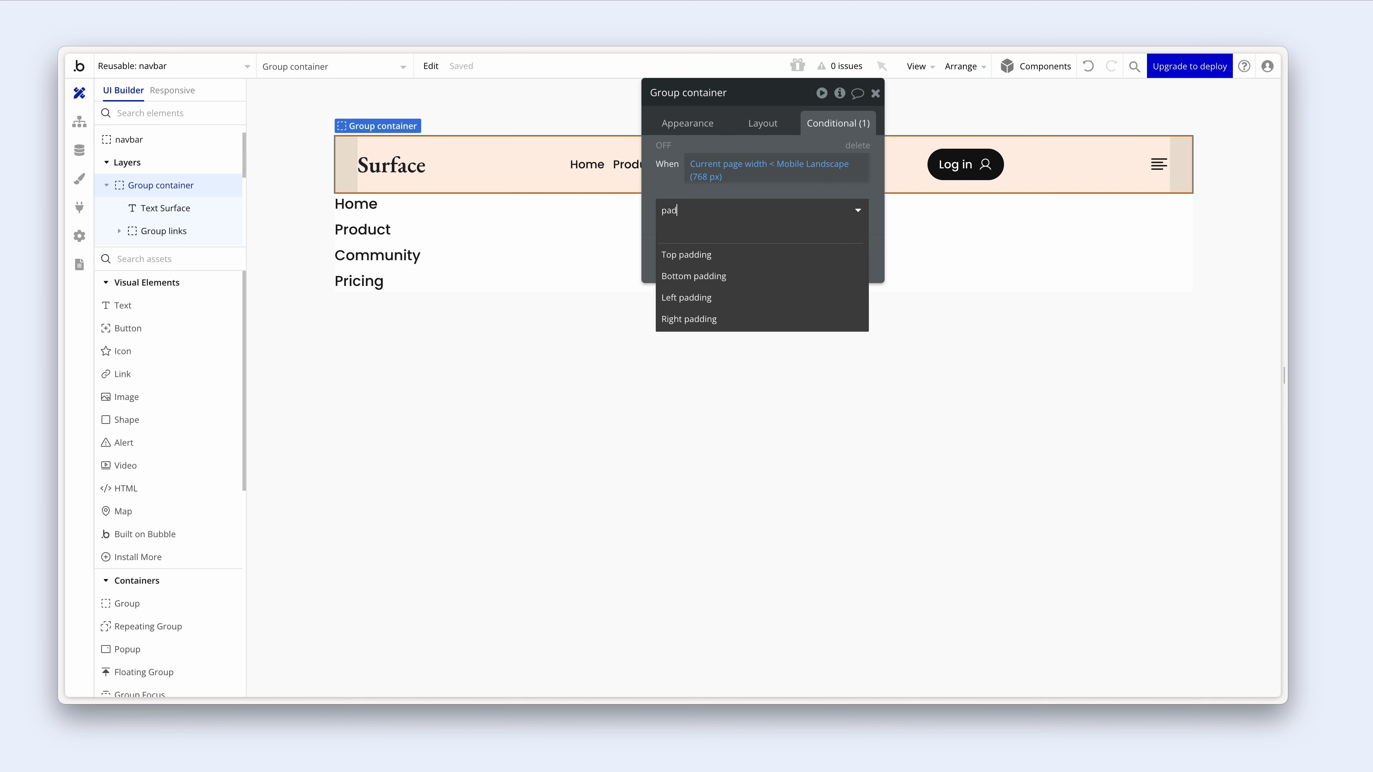
{"action": "left_click", "coordinate": [720, 297]}
{"action": "left_click", "coordinate": [716, 246]}
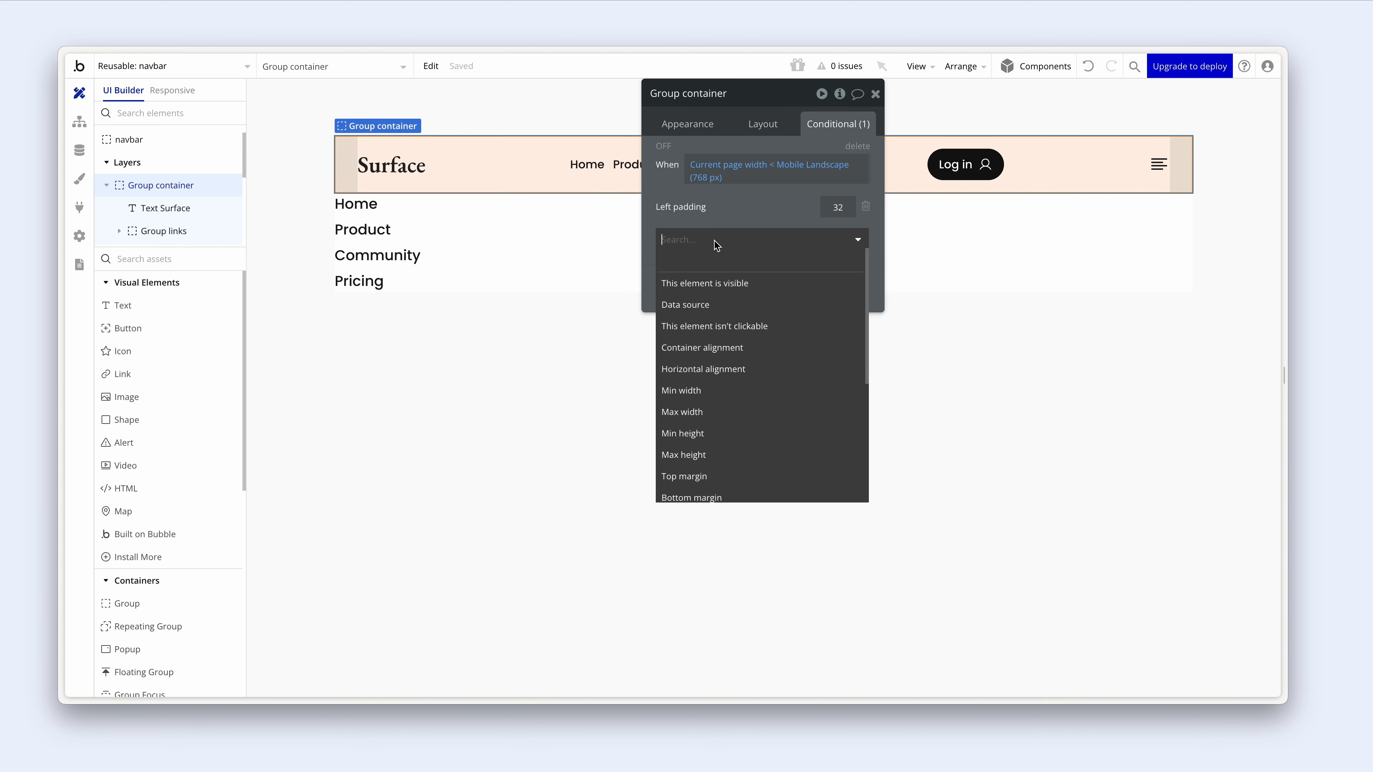
{"action": "type", "text": "pad"}
{"action": "left_click", "coordinate": [731, 325]}
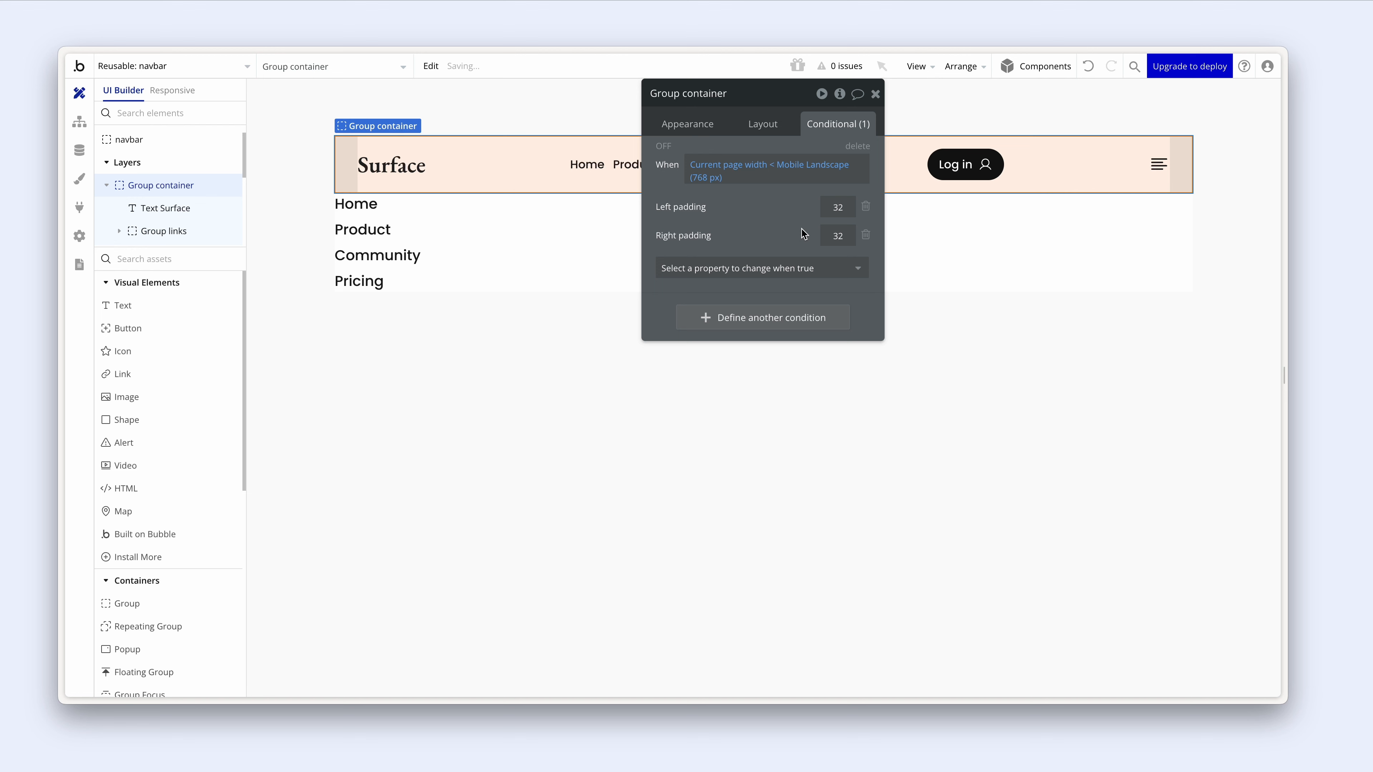
{"action": "left_click_drag", "start_coordinate": [831, 207], "coordinate": [870, 215]}
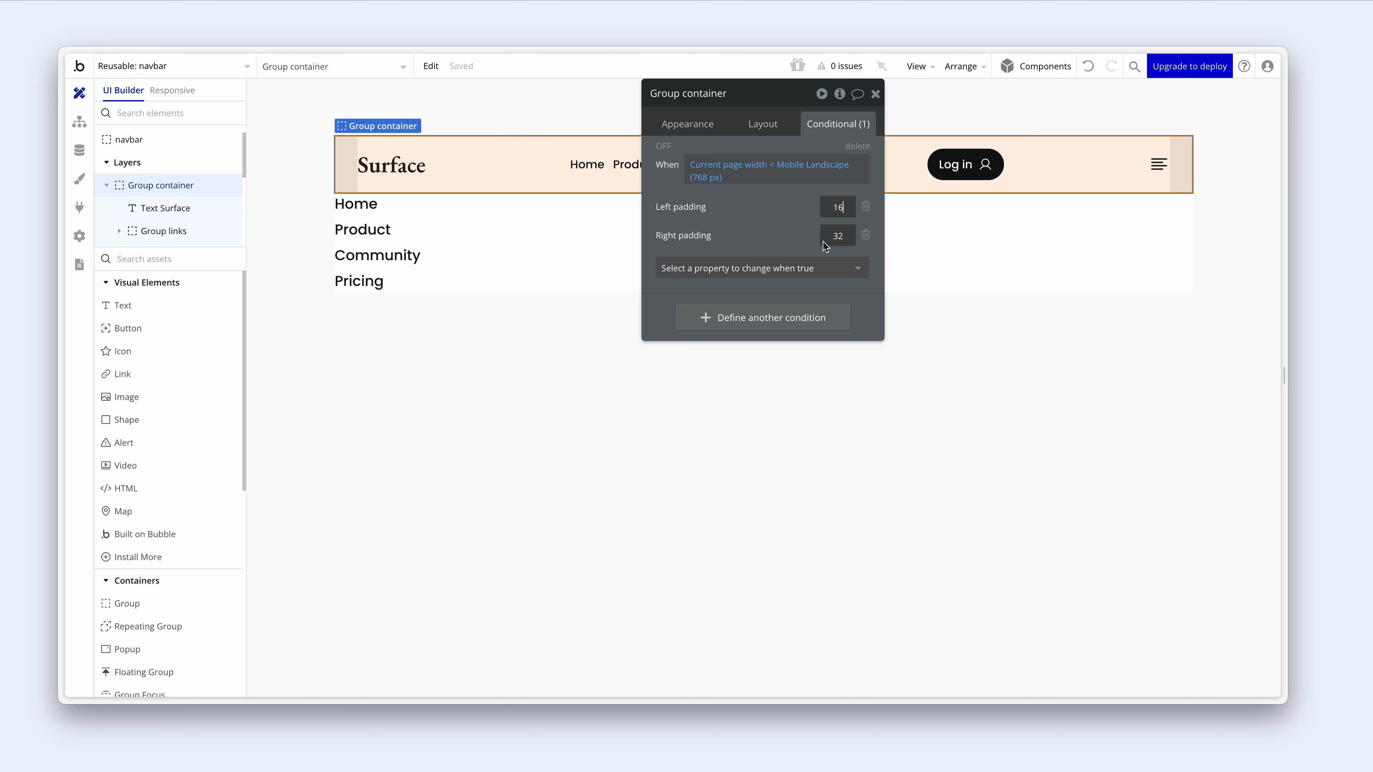
{"action": "double_click", "coordinate": [838, 235]}
{"action": "type", "text": "16"}
{"action": "left_click", "coordinate": [788, 237]}
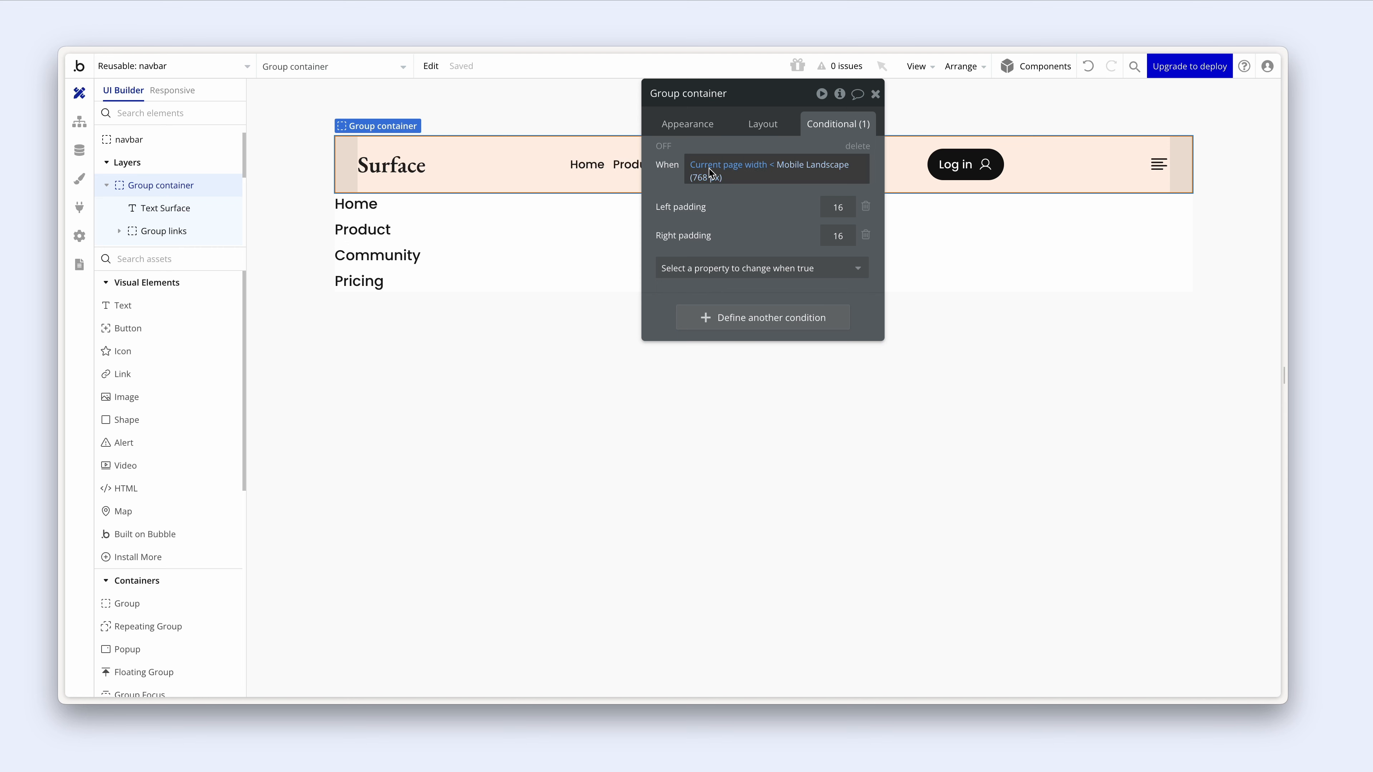
{"action": "right_click", "coordinate": [535, 180]}
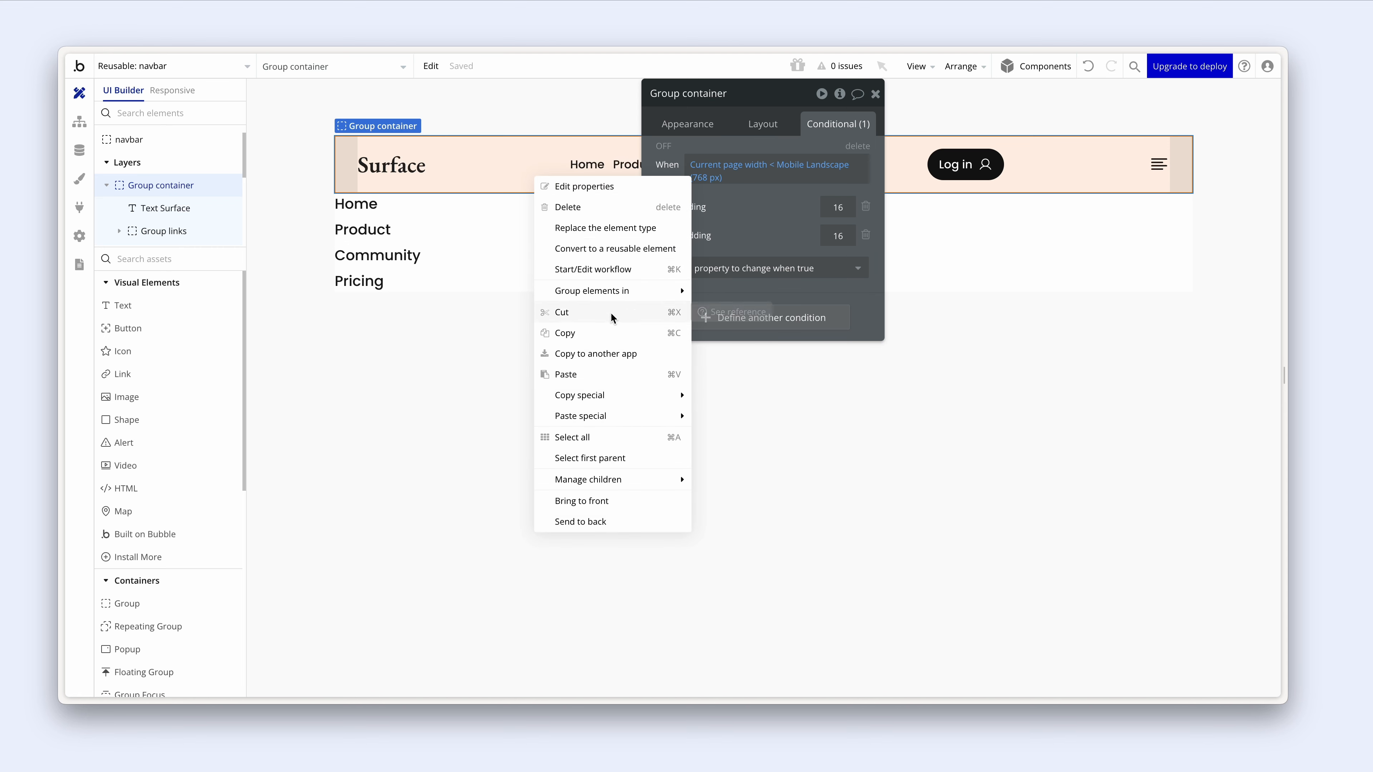
{"action": "left_click", "coordinate": [609, 329]}
- Set the left and right padding of Group mobile links to 16 px
{"action": "left_click", "coordinate": [603, 284]}
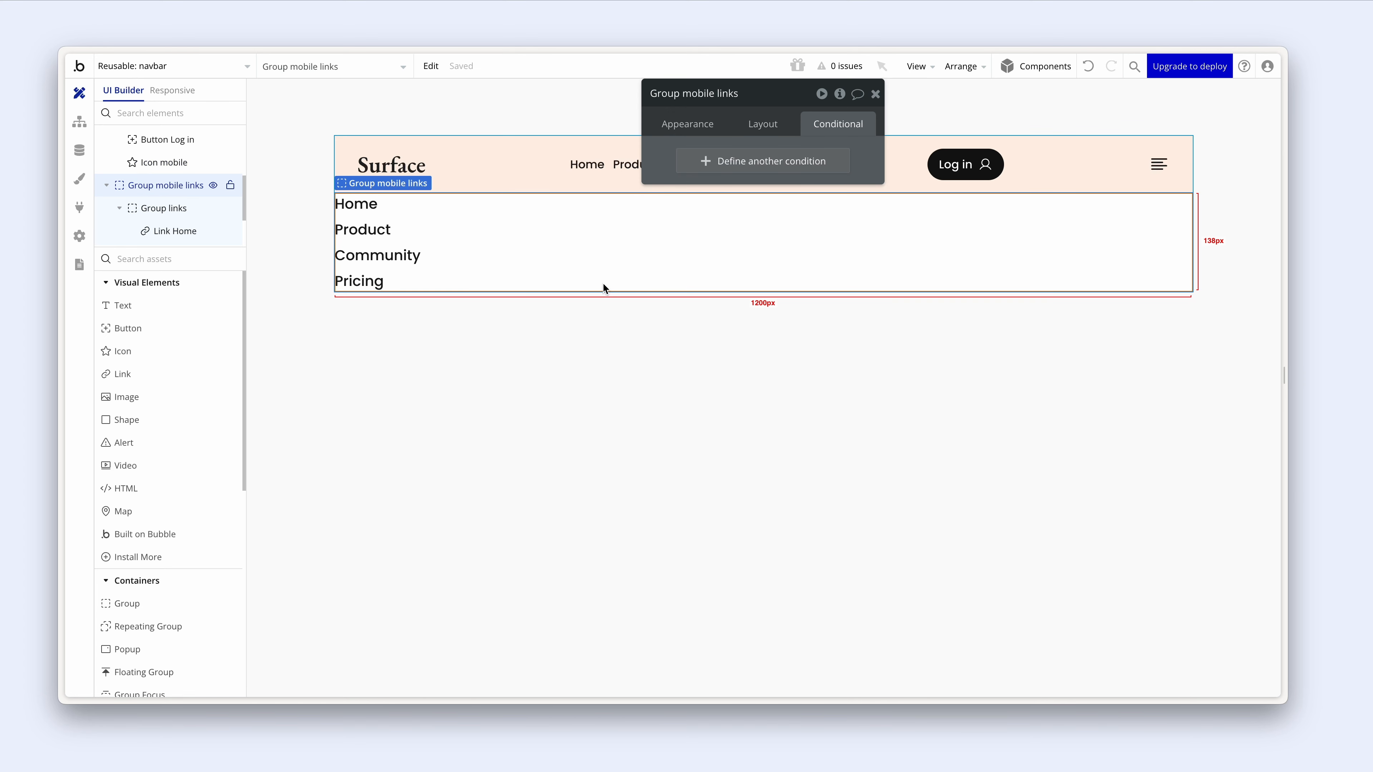
{"action": "left_click", "coordinate": [755, 128]}
{"action": "scroll", "coordinate": [773, 369], "scroll_direction": "down", "scroll_amount": 3}
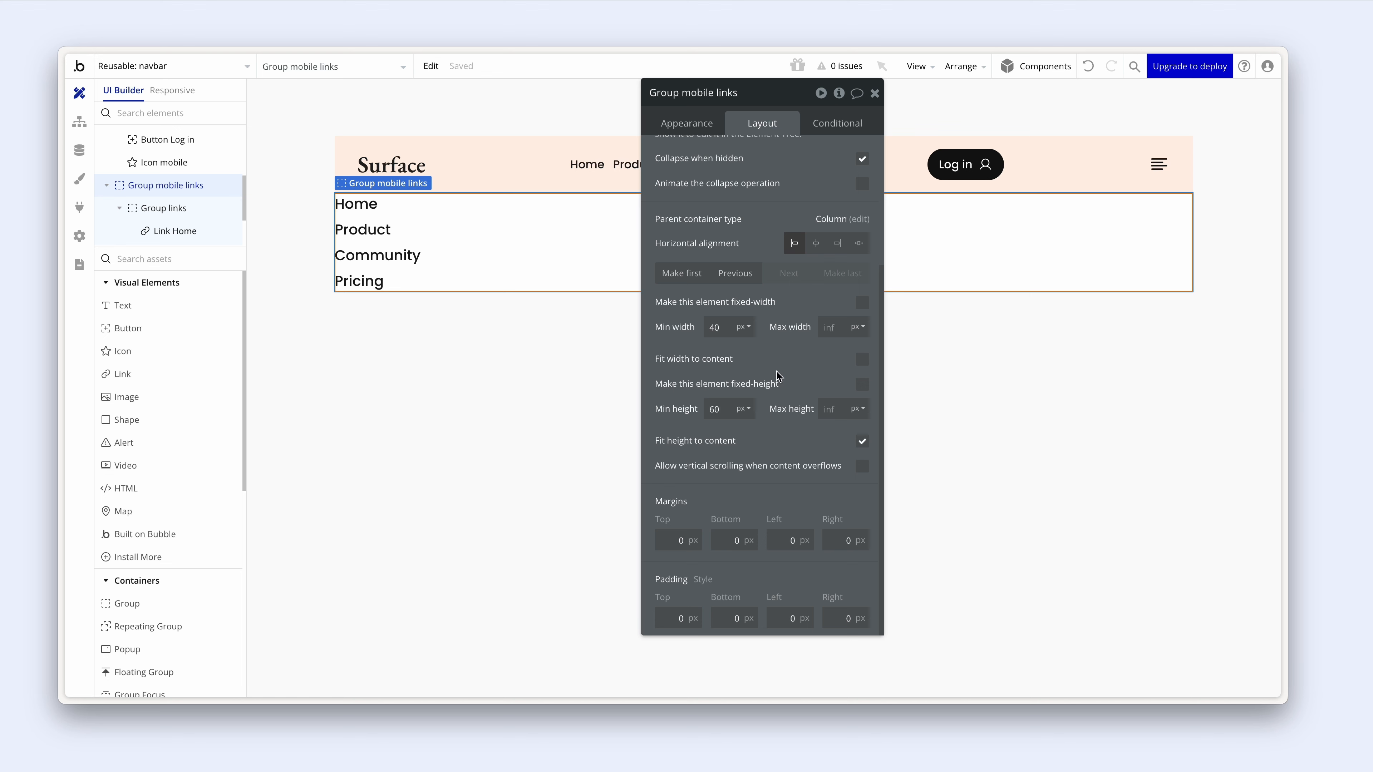
{"action": "left_click", "coordinate": [795, 620]}
{"action": "type", "text": "16"}
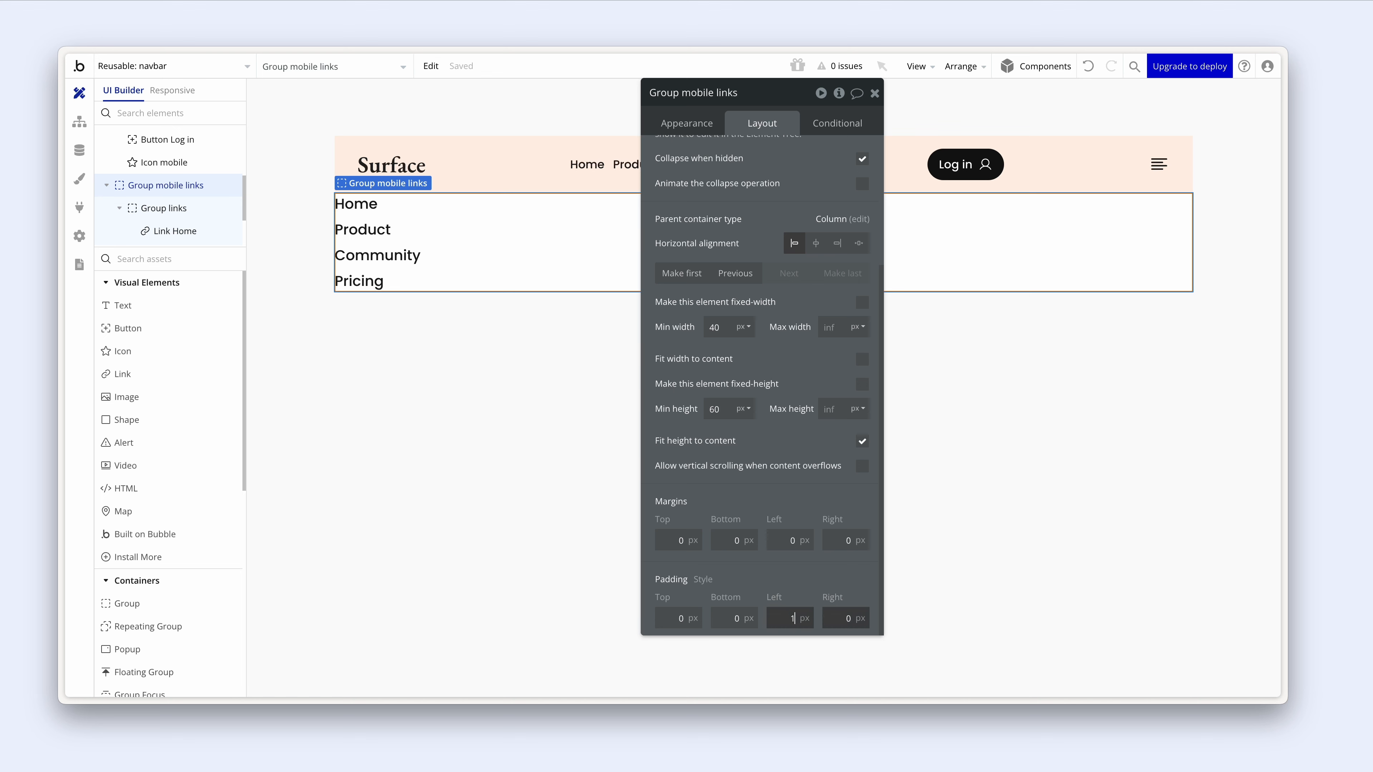
{"action": "key", "text": "Tab"}
{"action": "type", "text": "16"}
{"action": "left_click", "coordinate": [822, 585]}
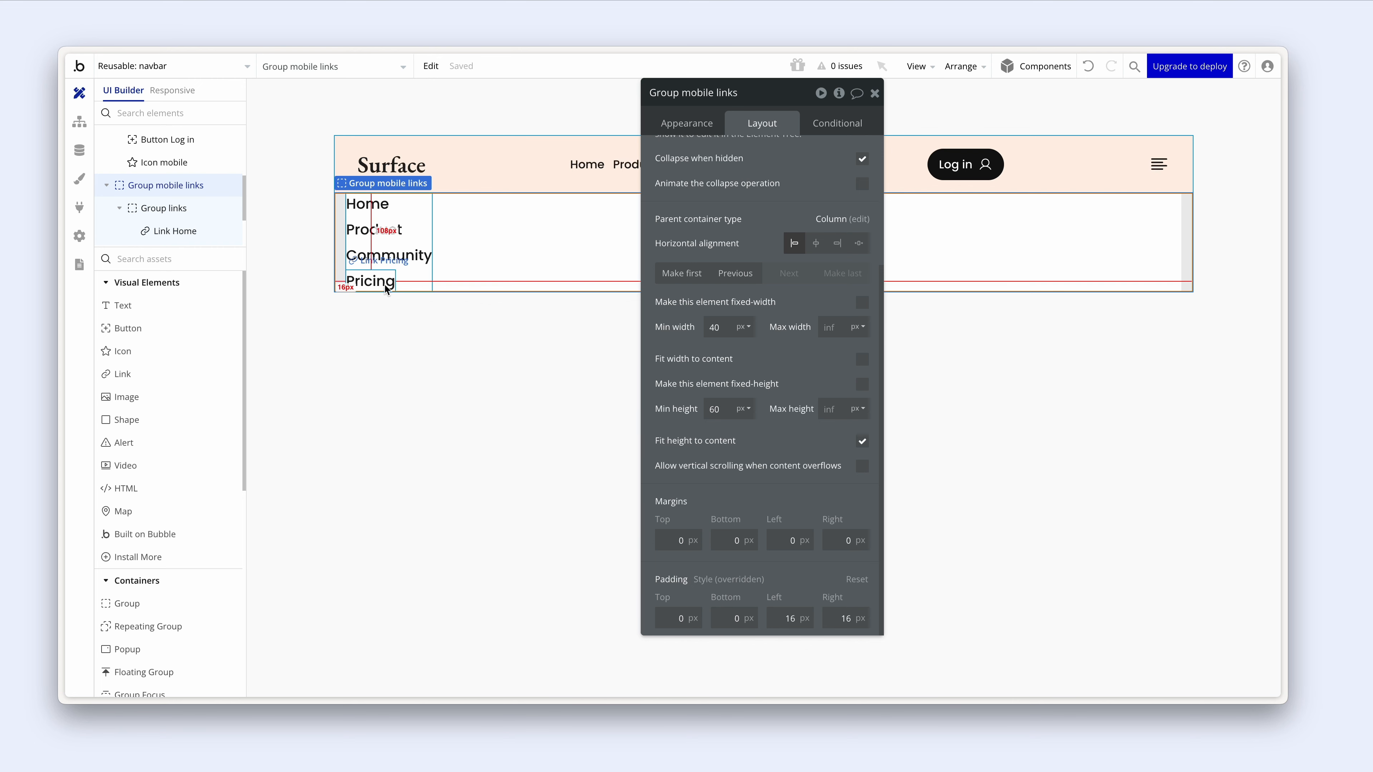
- Set the bottom and top padding of Group mobile links to 32 px
{"action": "left_click", "coordinate": [738, 621]}
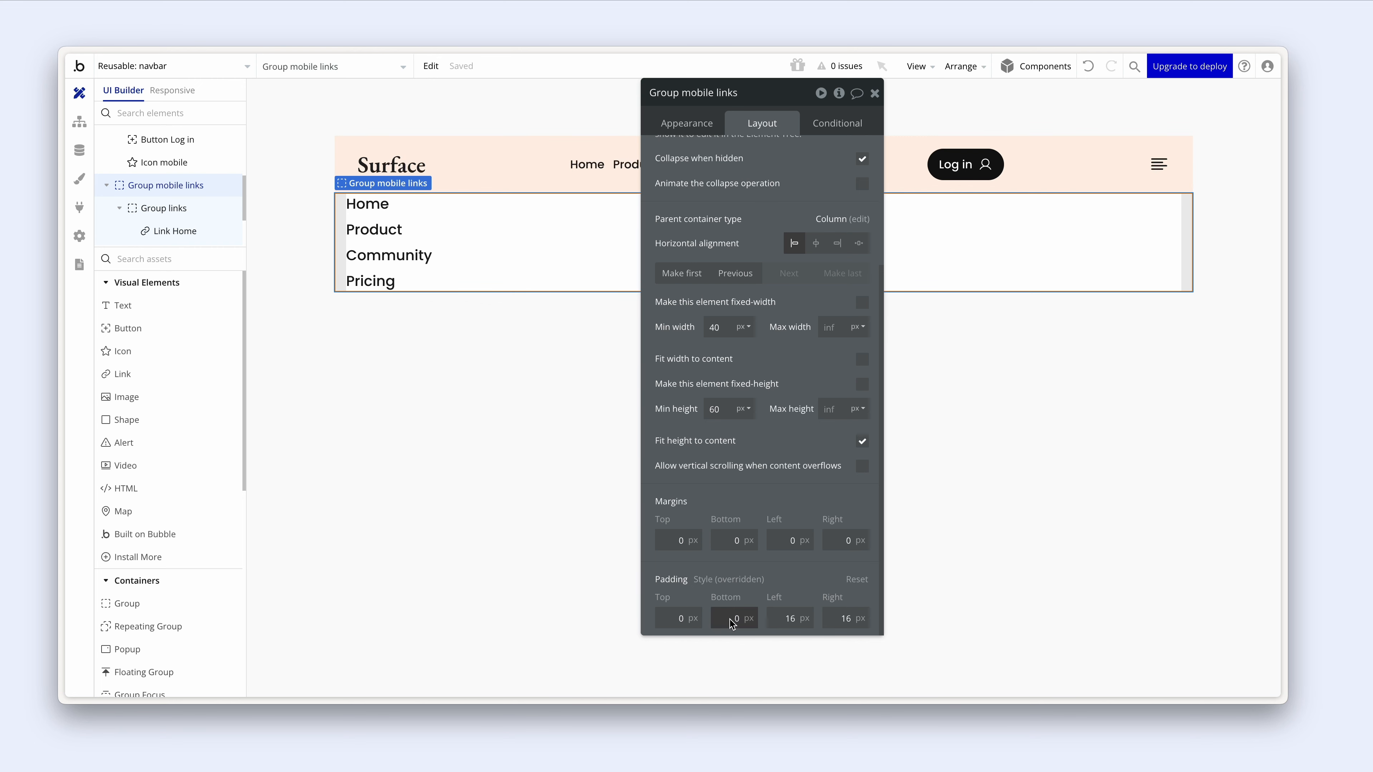
{"action": "type", "text": "32"}
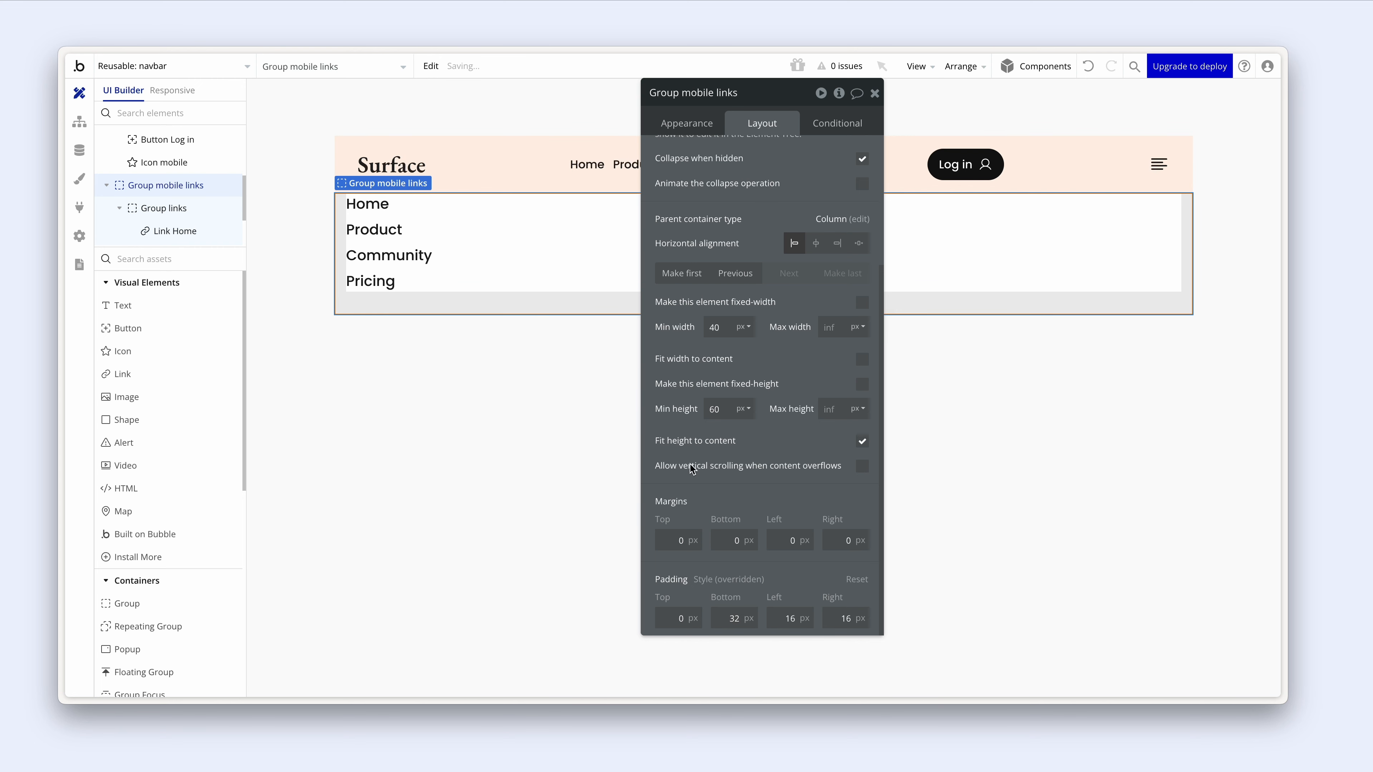
{"action": "left_click_drag", "start_coordinate": [692, 341], "coordinate": [827, 357]}
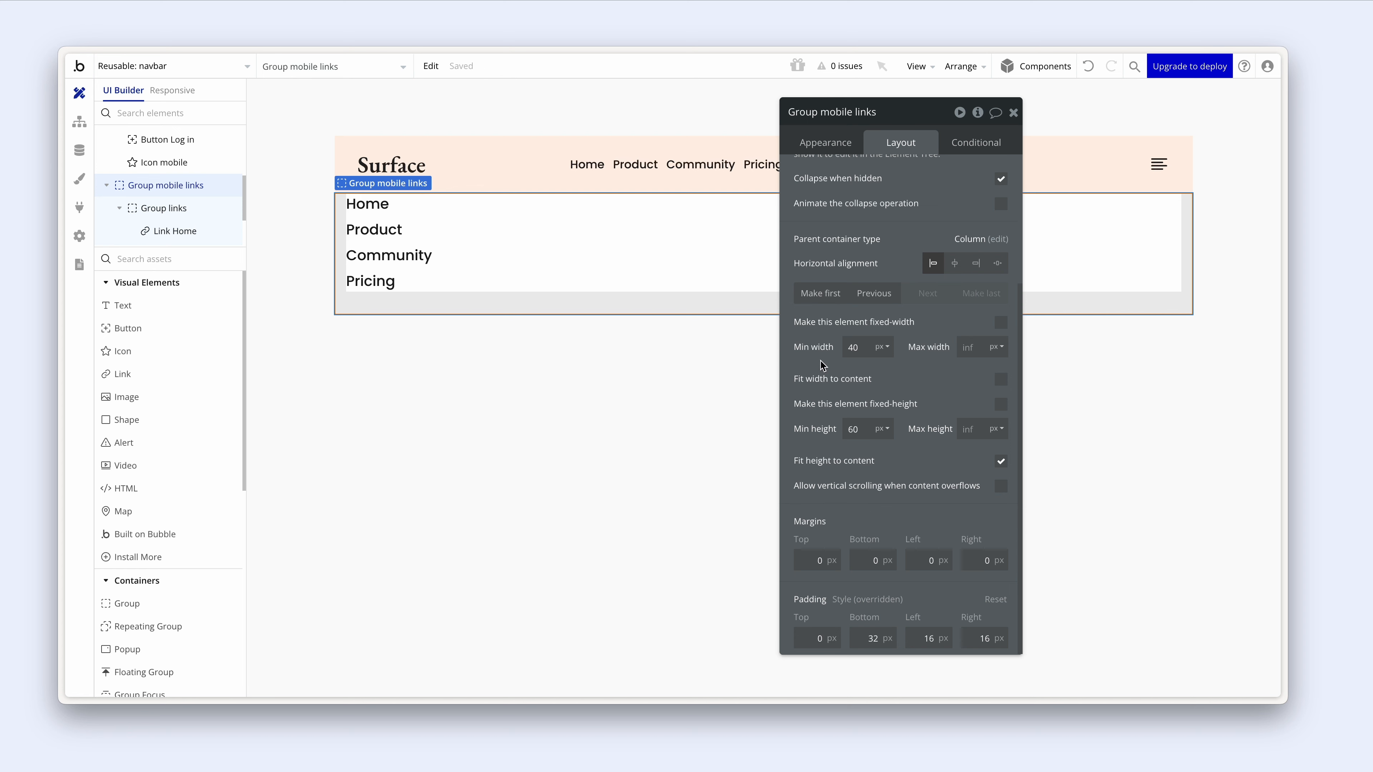
{"action": "left_click", "coordinate": [809, 609]}
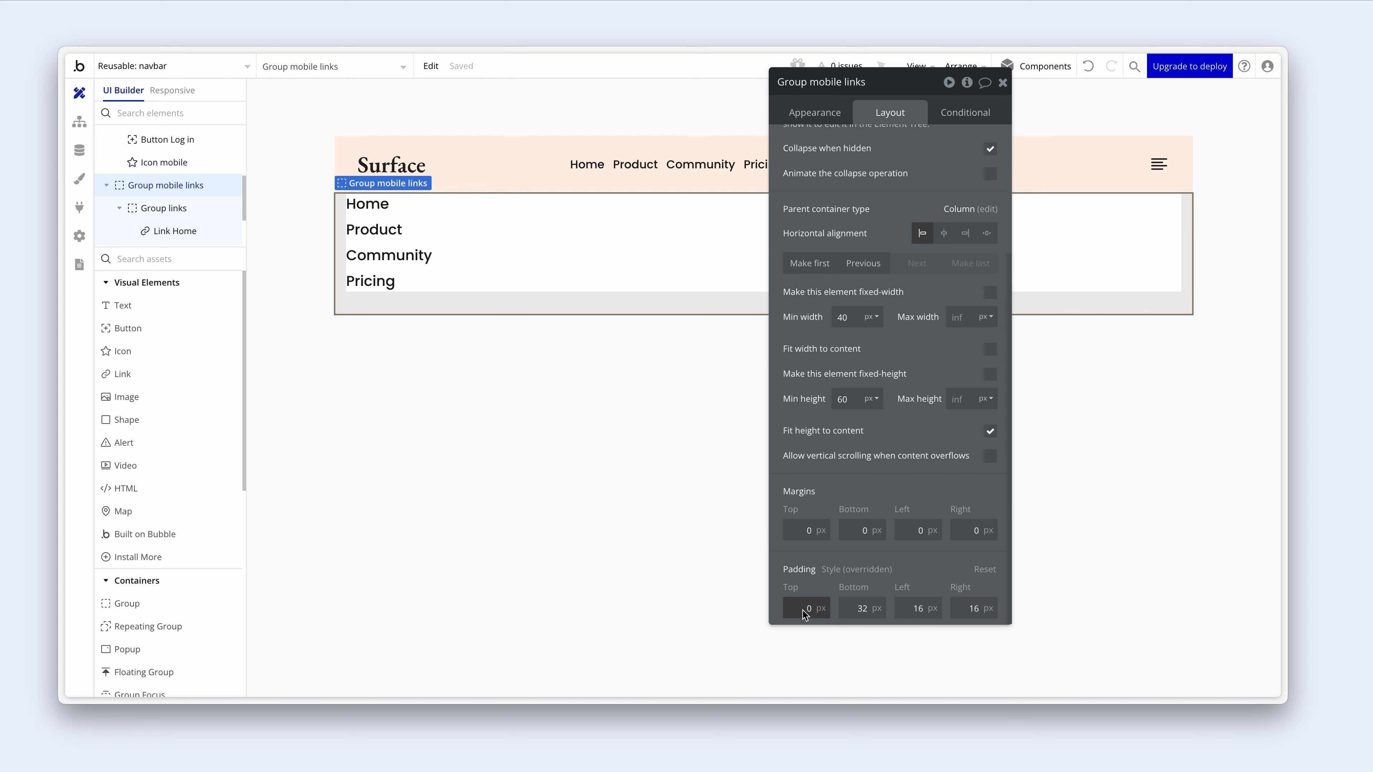
{"action": "type", "text": "32"}
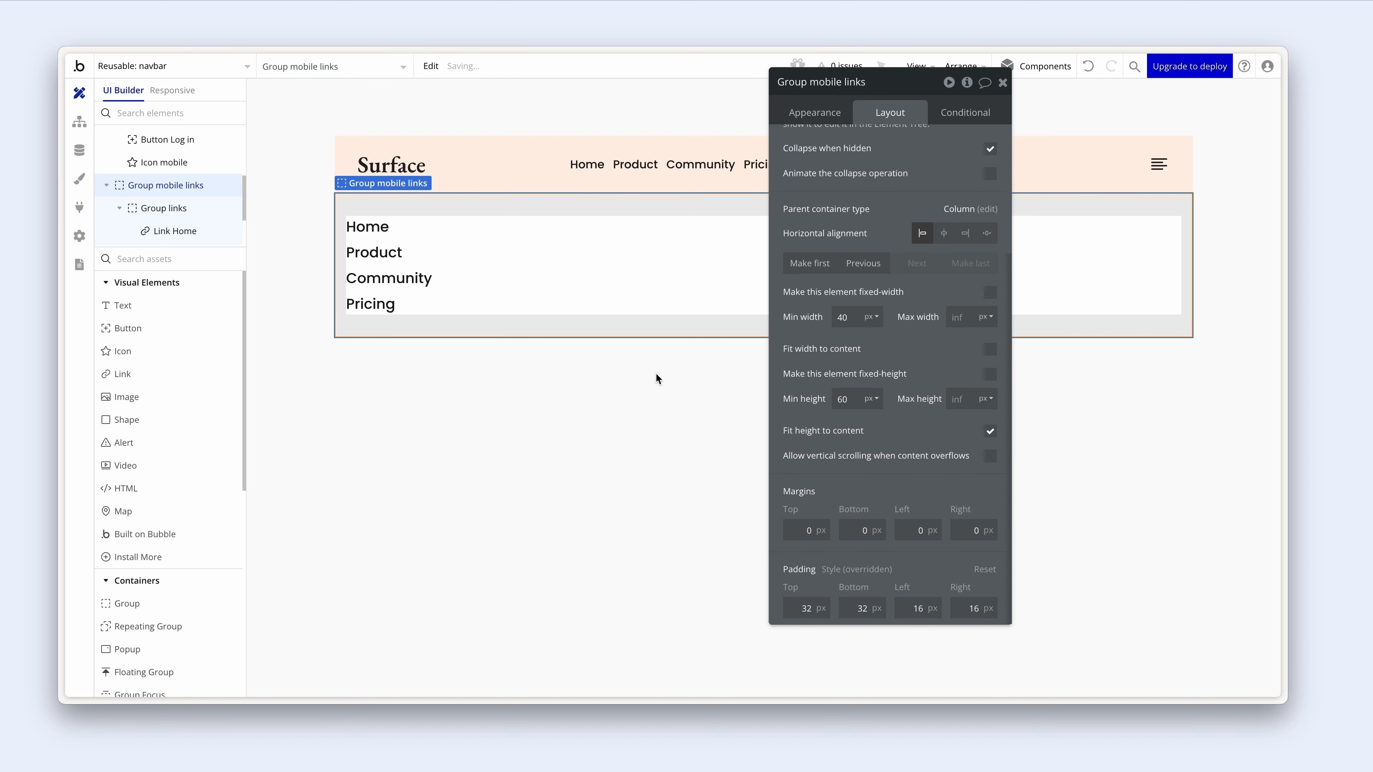
{"action": "left_click", "coordinate": [644, 183]}
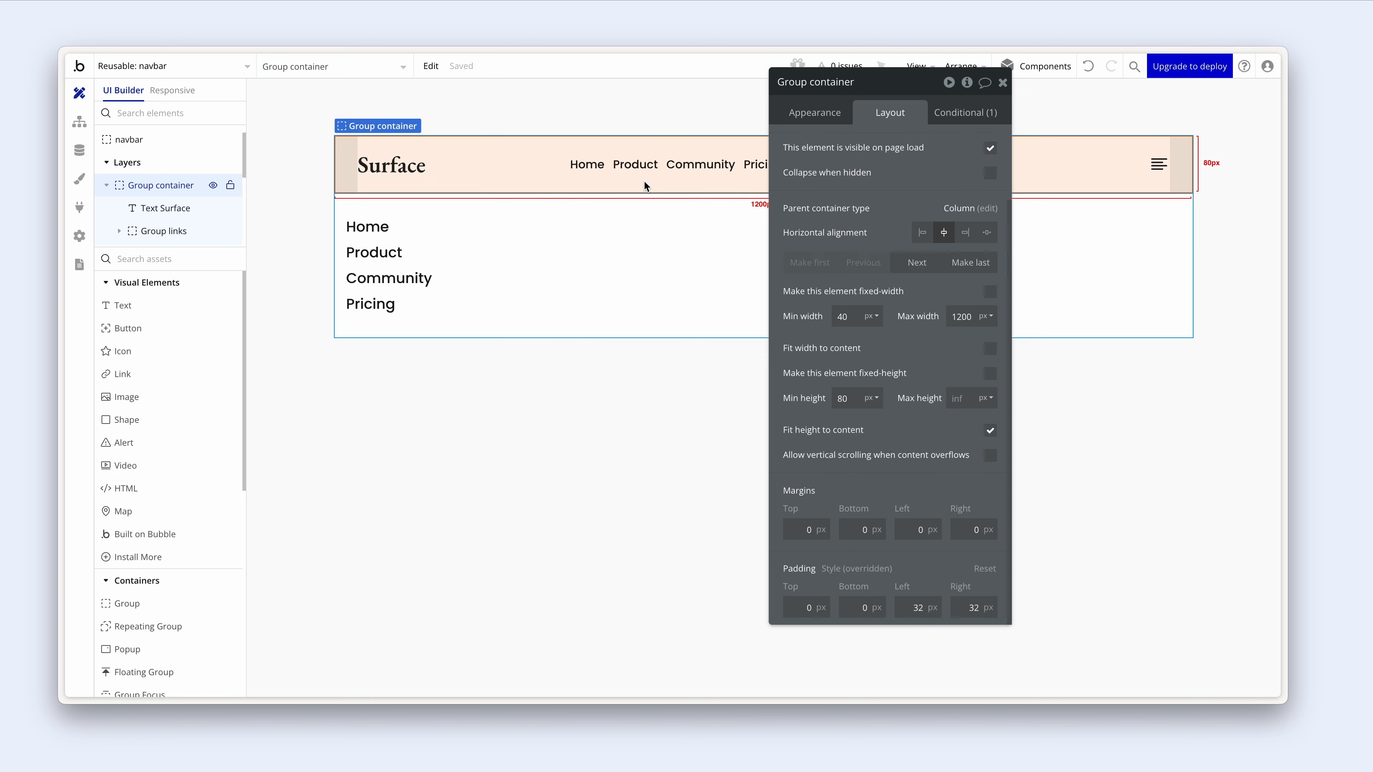
{"action": "left_click", "coordinate": [643, 211]}
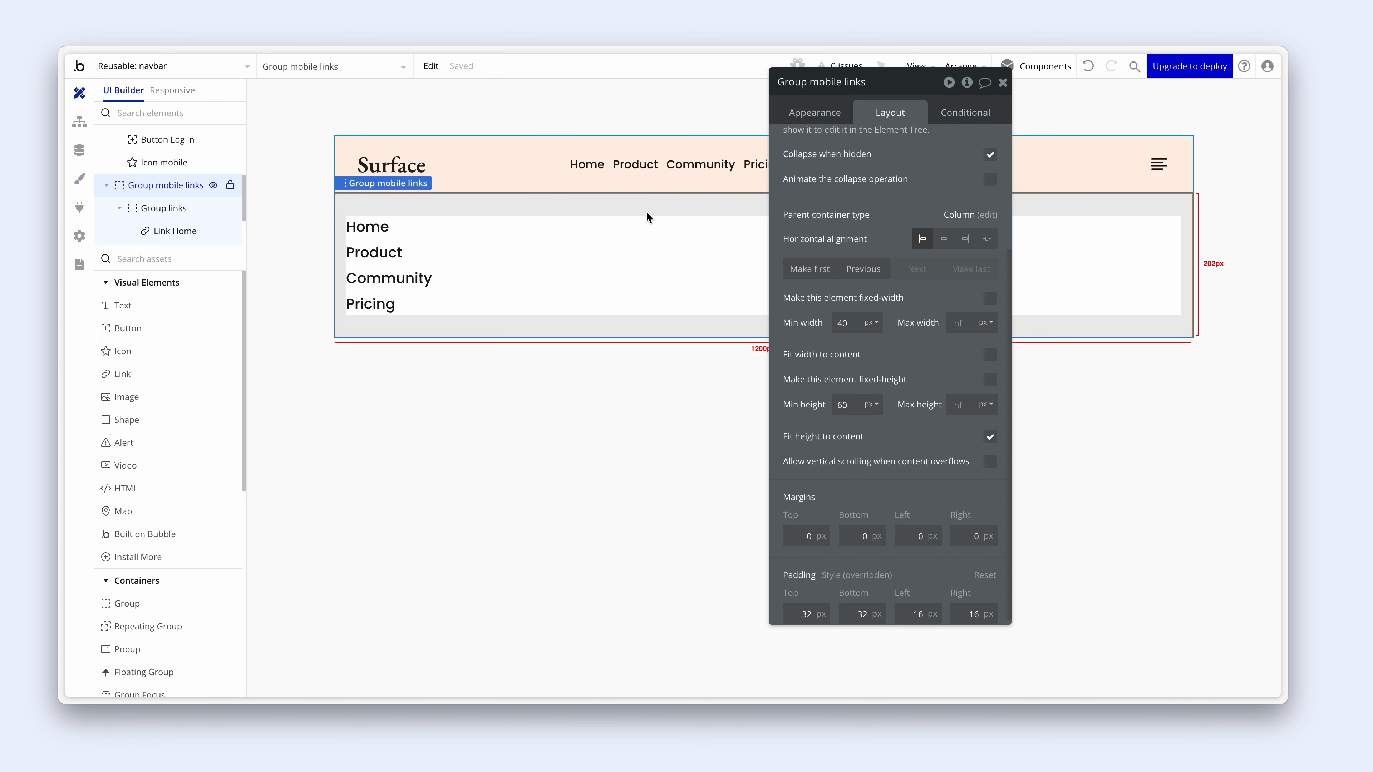
- On the index page, set Group section hero's 576 px condition to a top padding of 96 and a bottom padding of 64
{"action": "left_click", "coordinate": [199, 73]}
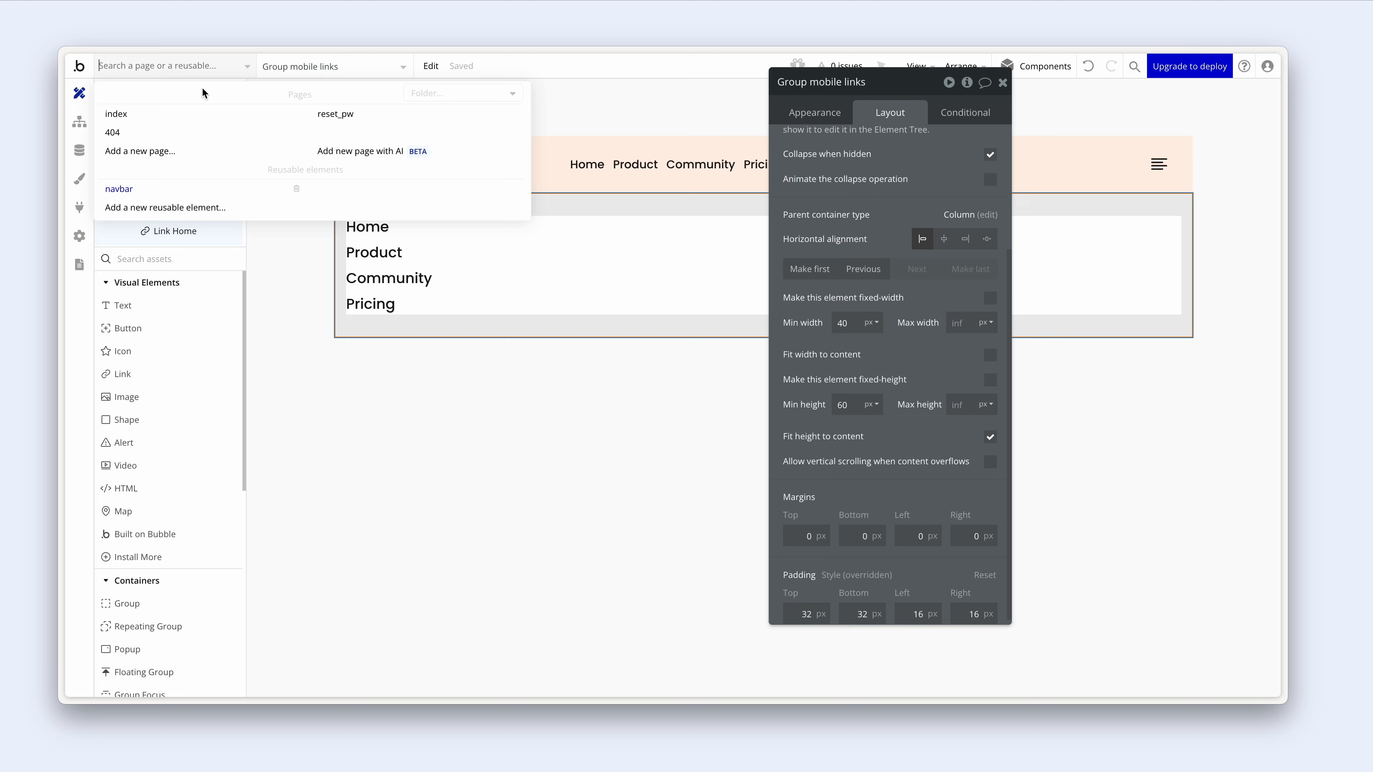
{"action": "left_click", "coordinate": [199, 116]}
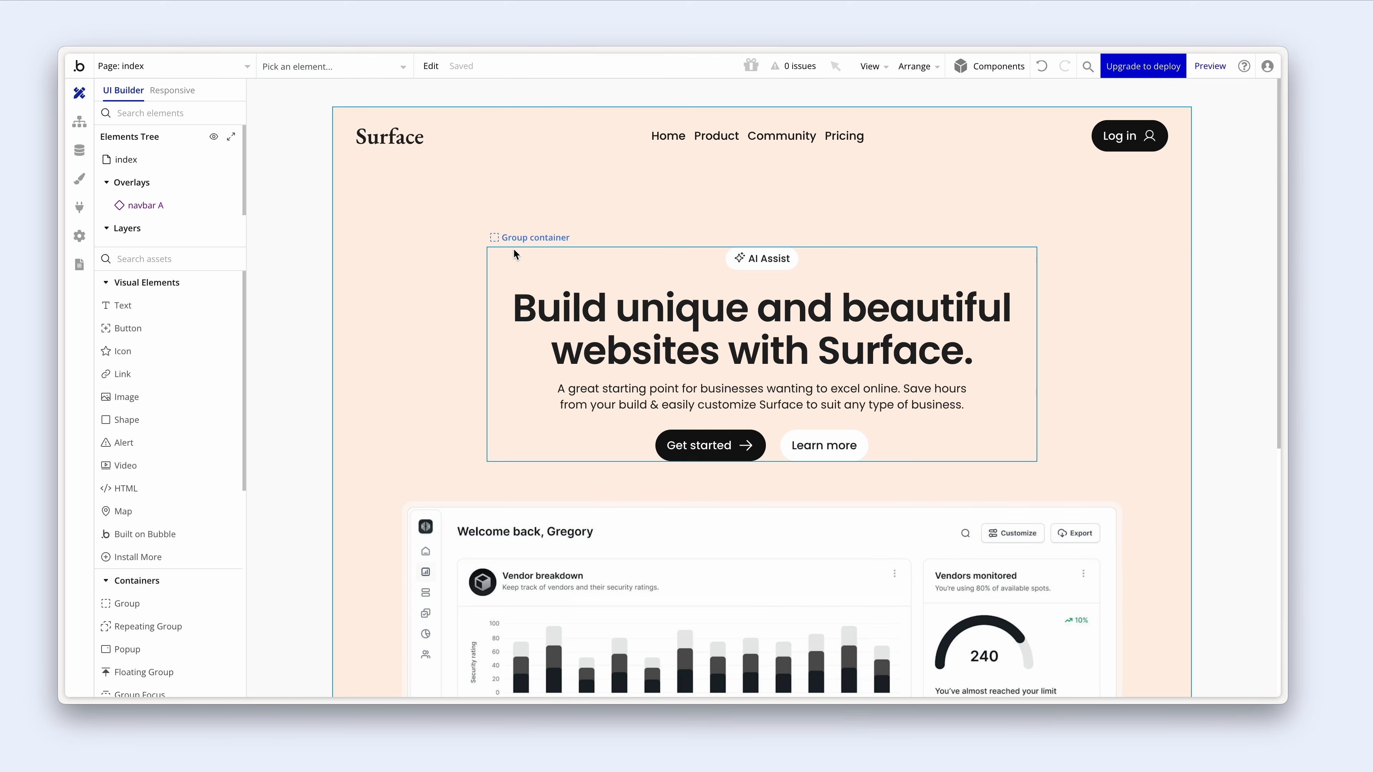
{"action": "left_click", "coordinate": [691, 232]}
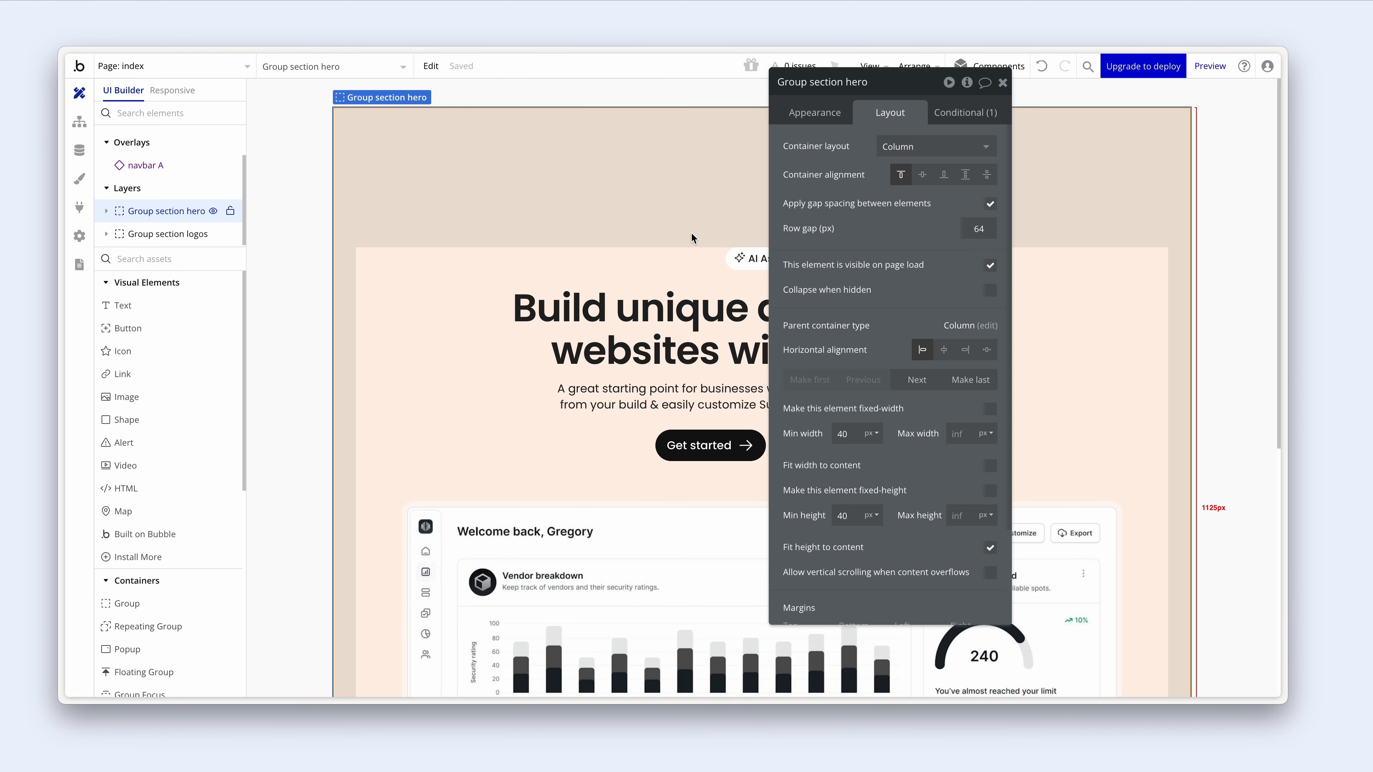
{"action": "left_click", "coordinate": [976, 112]}
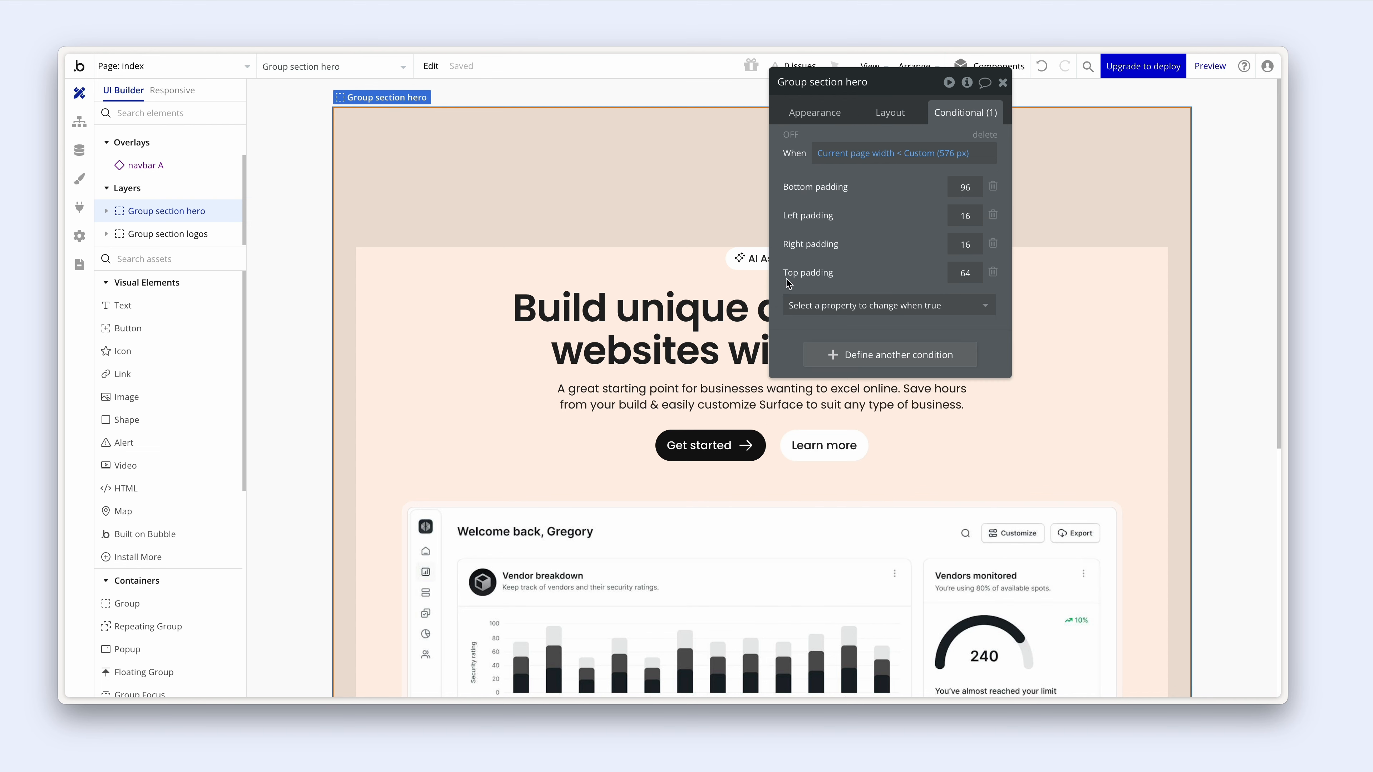
{"action": "left_click", "coordinate": [968, 277]}
{"action": "type", "text": "96"}
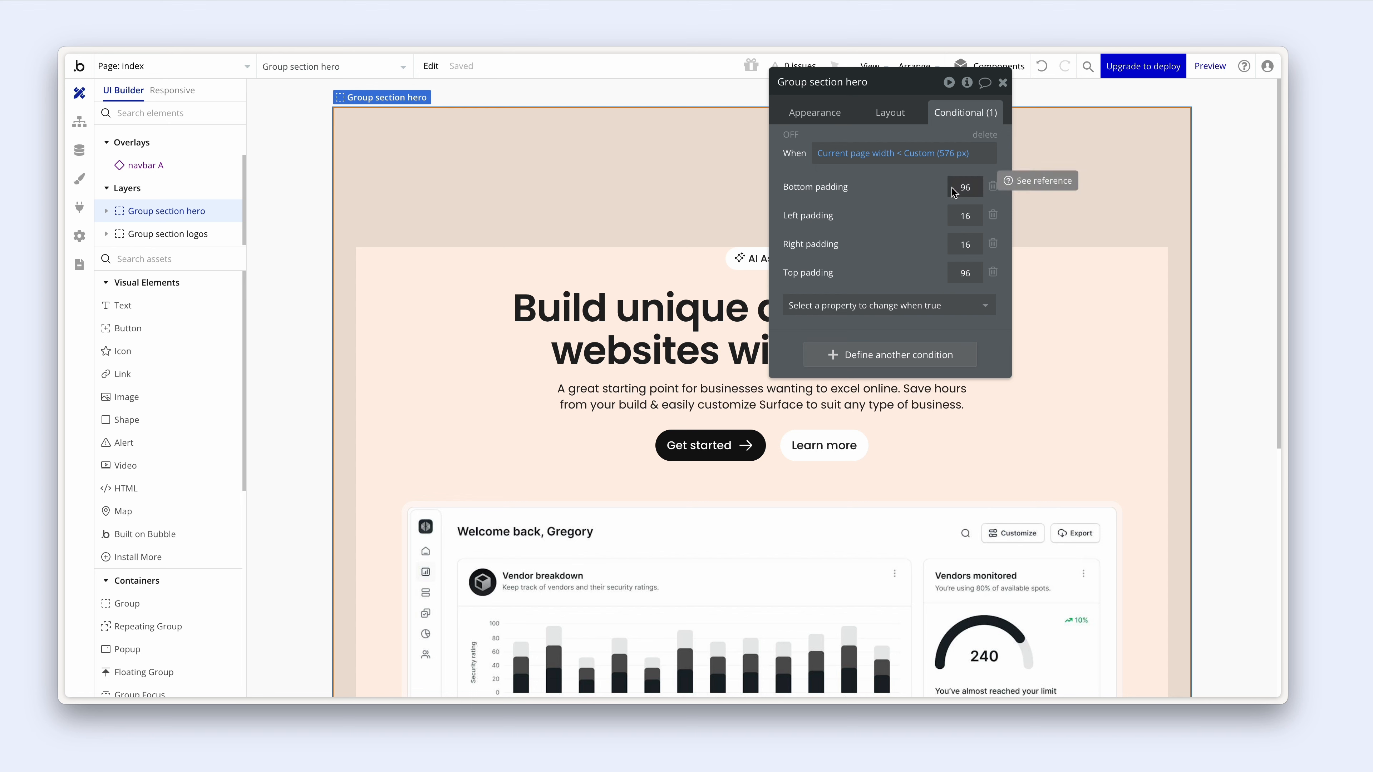
{"action": "left_click", "coordinate": [980, 190]}
{"action": "type", "text": "64"}
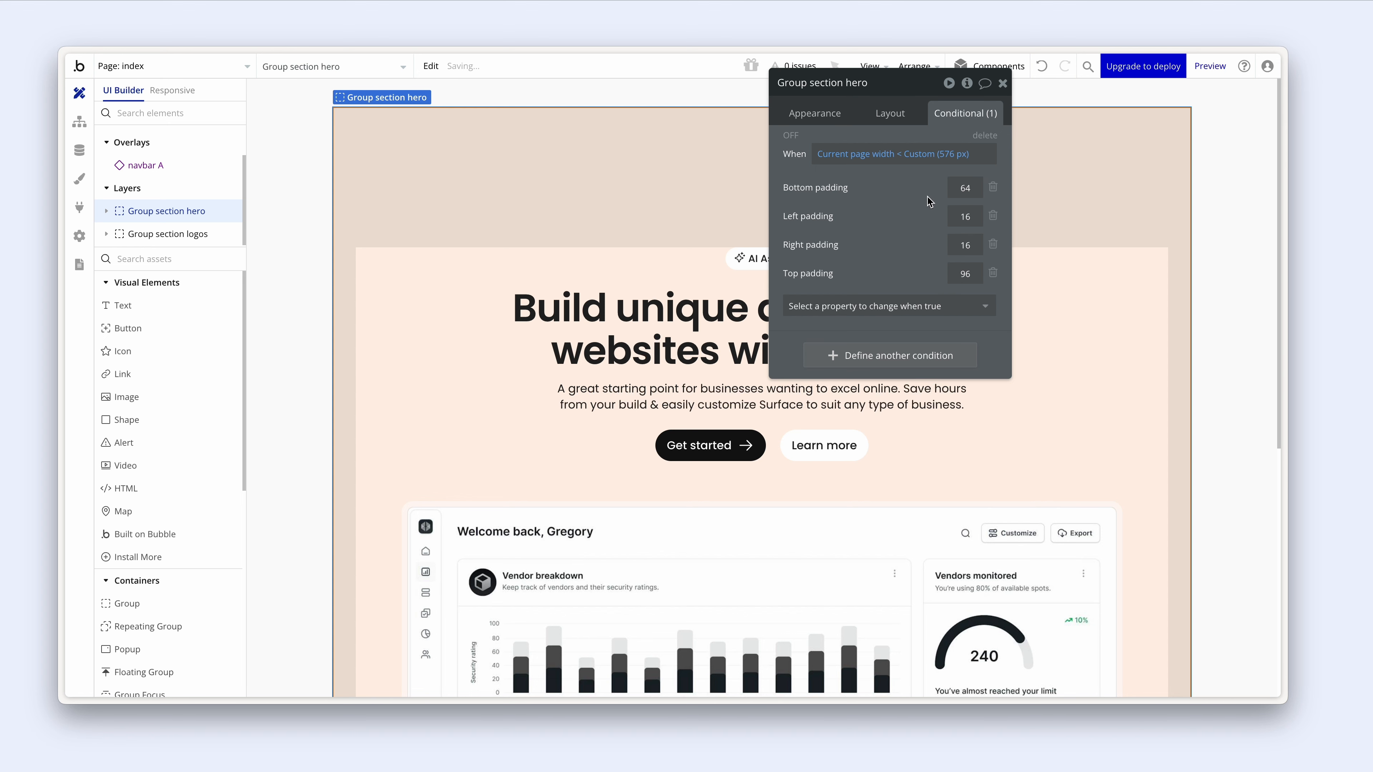
{"action": "scroll", "coordinate": [676, 273], "scroll_direction": "down", "scroll_amount": 5}
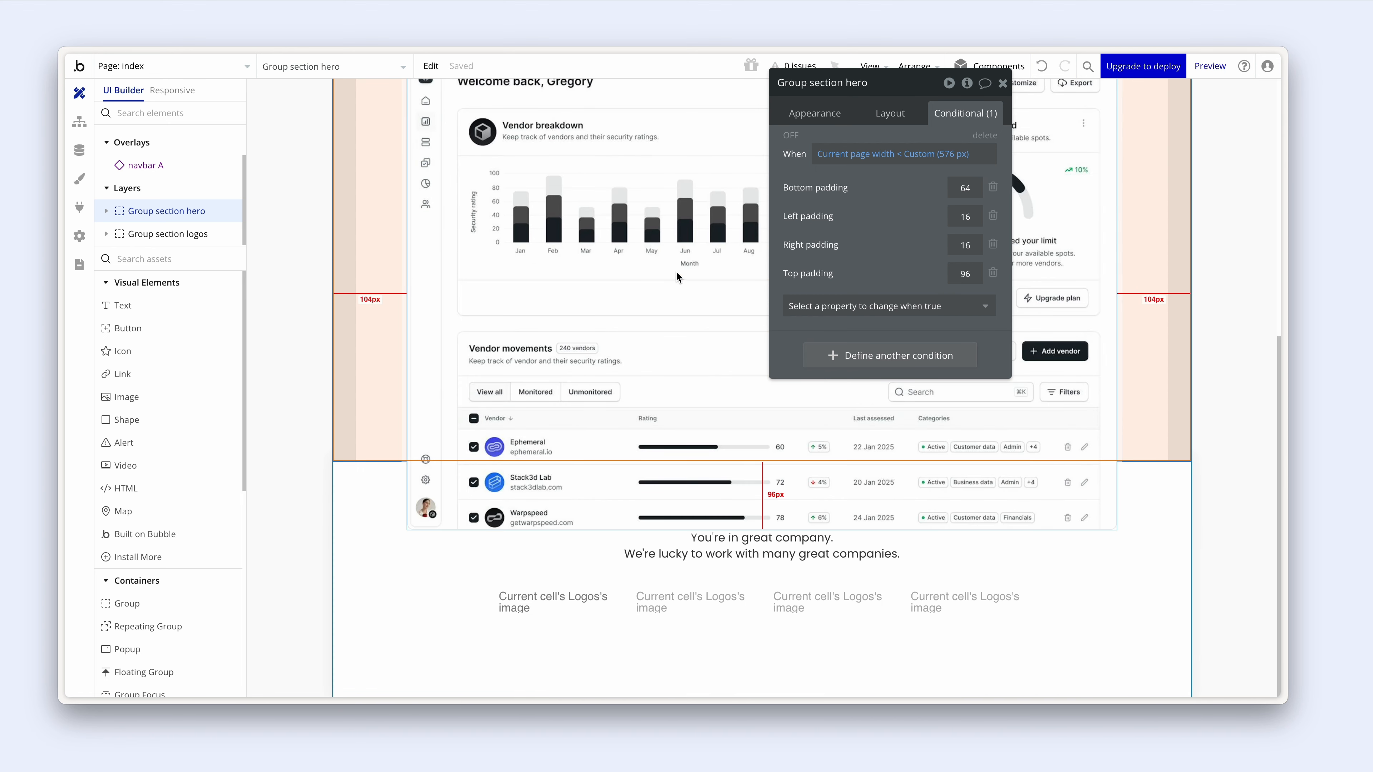
{"action": "scroll", "coordinate": [684, 271], "scroll_direction": "up", "scroll_amount": 4}
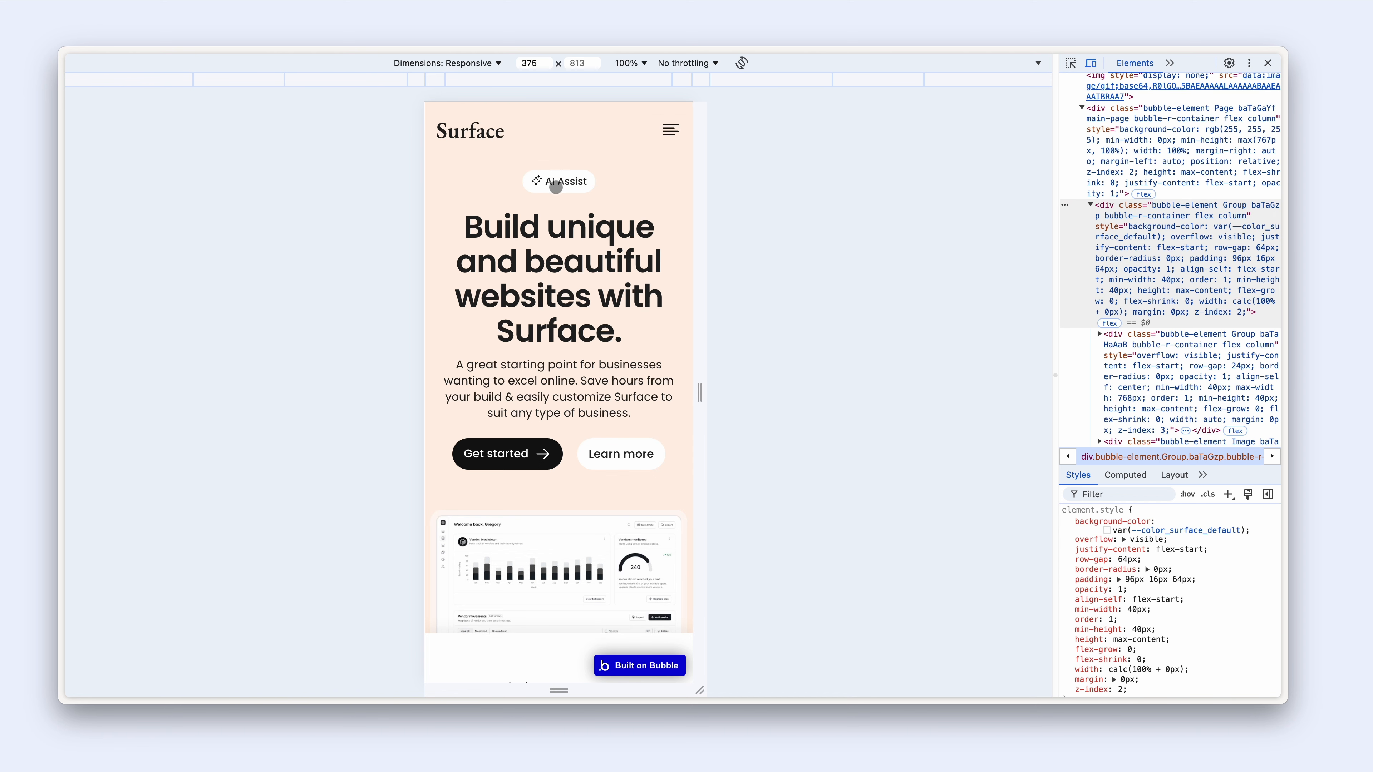
- Open the mobile menu in the 375 px preview and test it while resizing the viewport around the 768 px breakpoint
{"action": "left_click", "coordinate": [670, 131]}
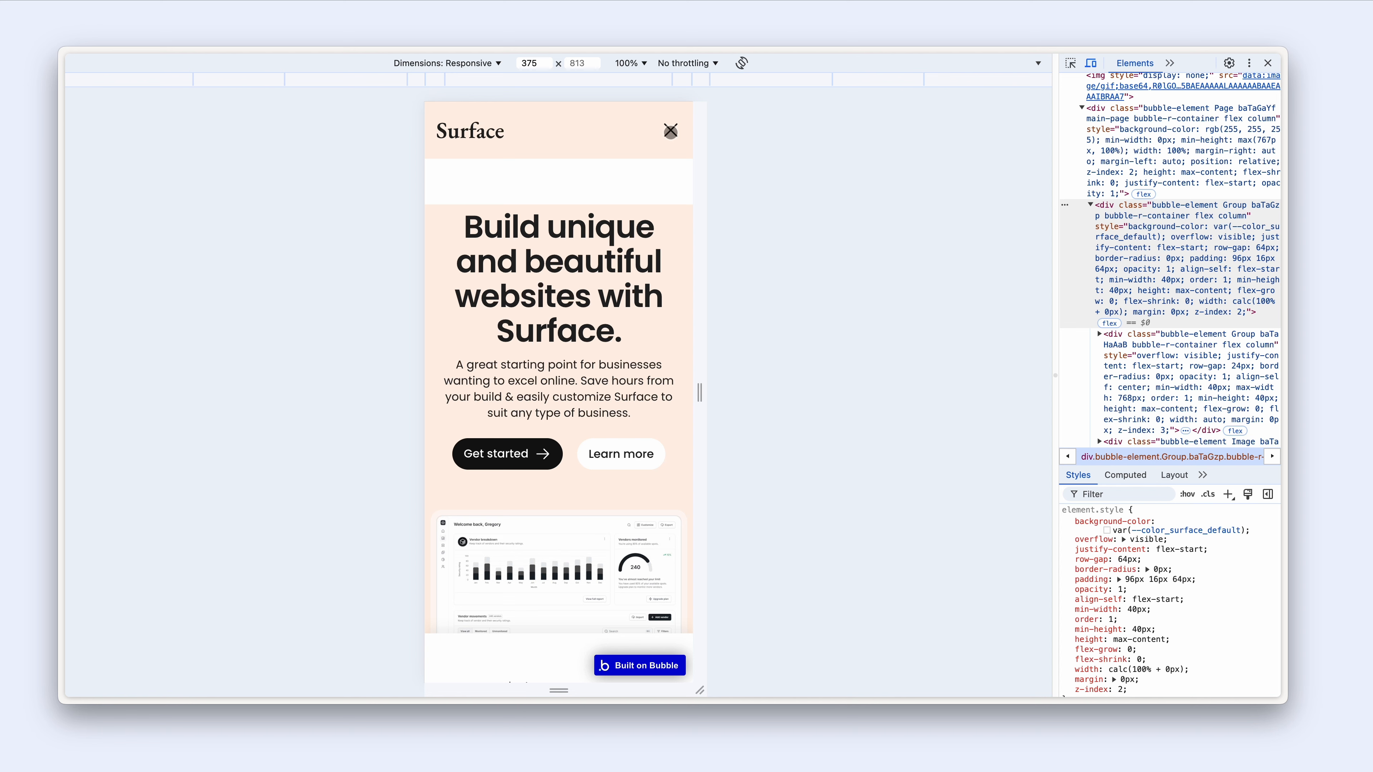
{"action": "left_click_drag", "start_coordinate": [700, 391], "coordinate": [858, 383]}
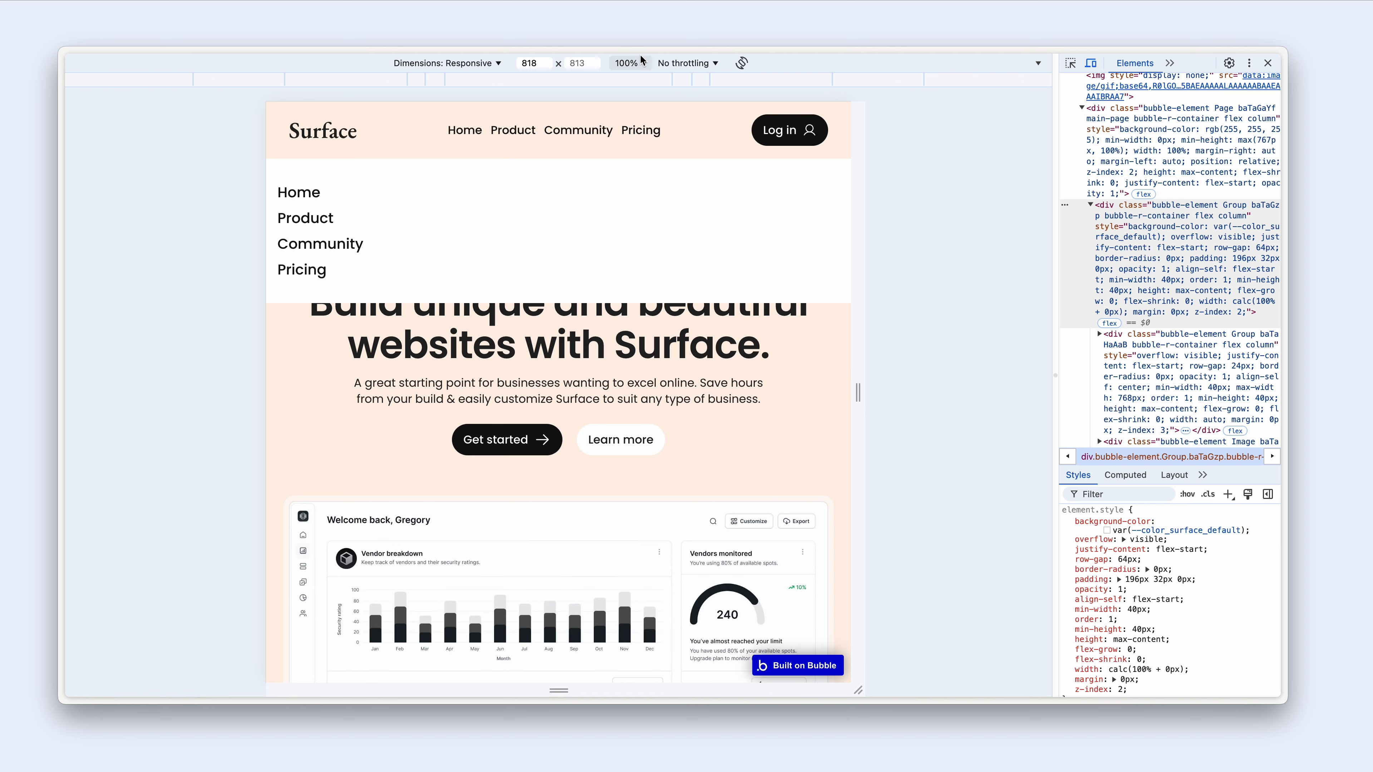
{"action": "left_click", "coordinate": [816, 79]}
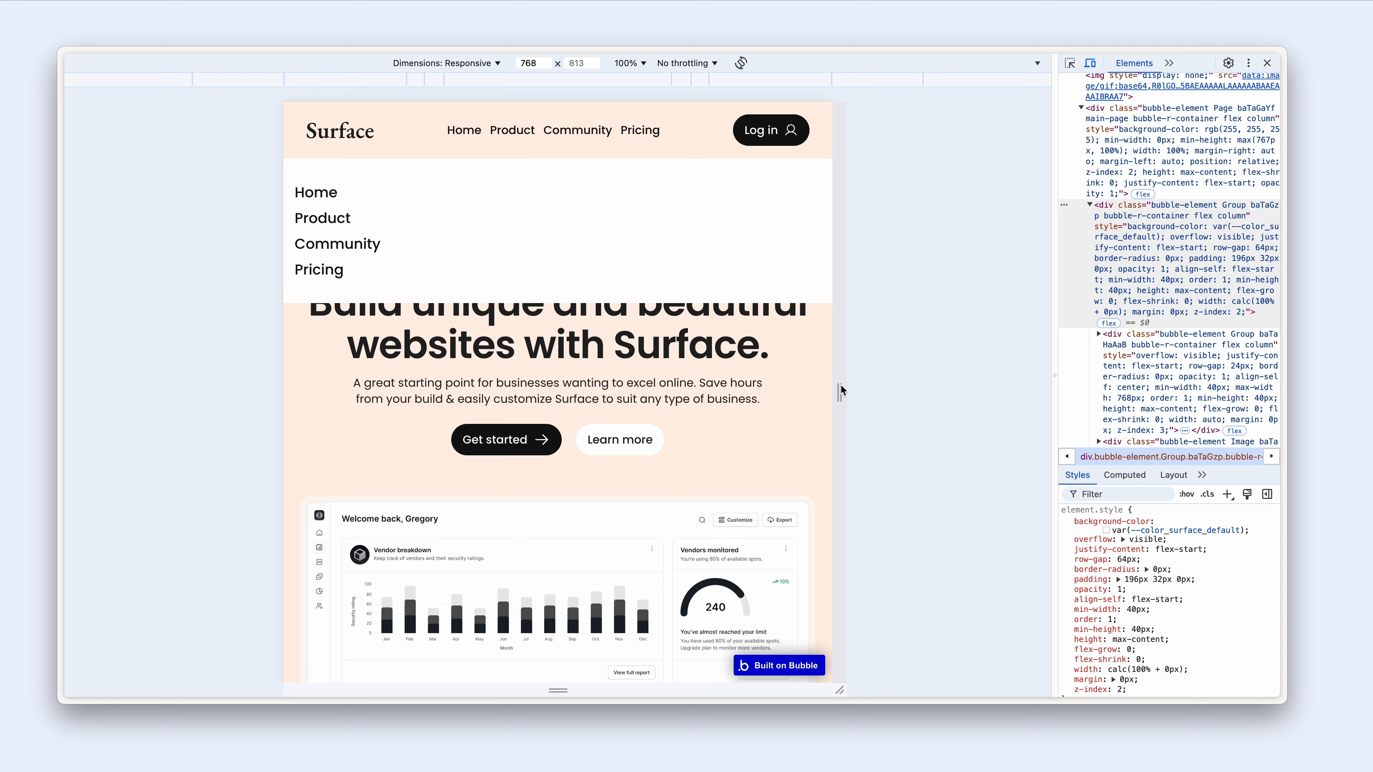
{"action": "mouse_move", "coordinate": [841, 388]}
{"action": "left_mouse_down"}
{"action": "mouse_move", "coordinate": [876, 385]}
{"action": "mouse_move", "coordinate": [836, 385]}
{"action": "left_mouse_up"}
- Switch back to the Bubble editor, open the navbar reusable element and show Group mobile links' layout settings
{"action": "key", "text": "alt+Tab"}
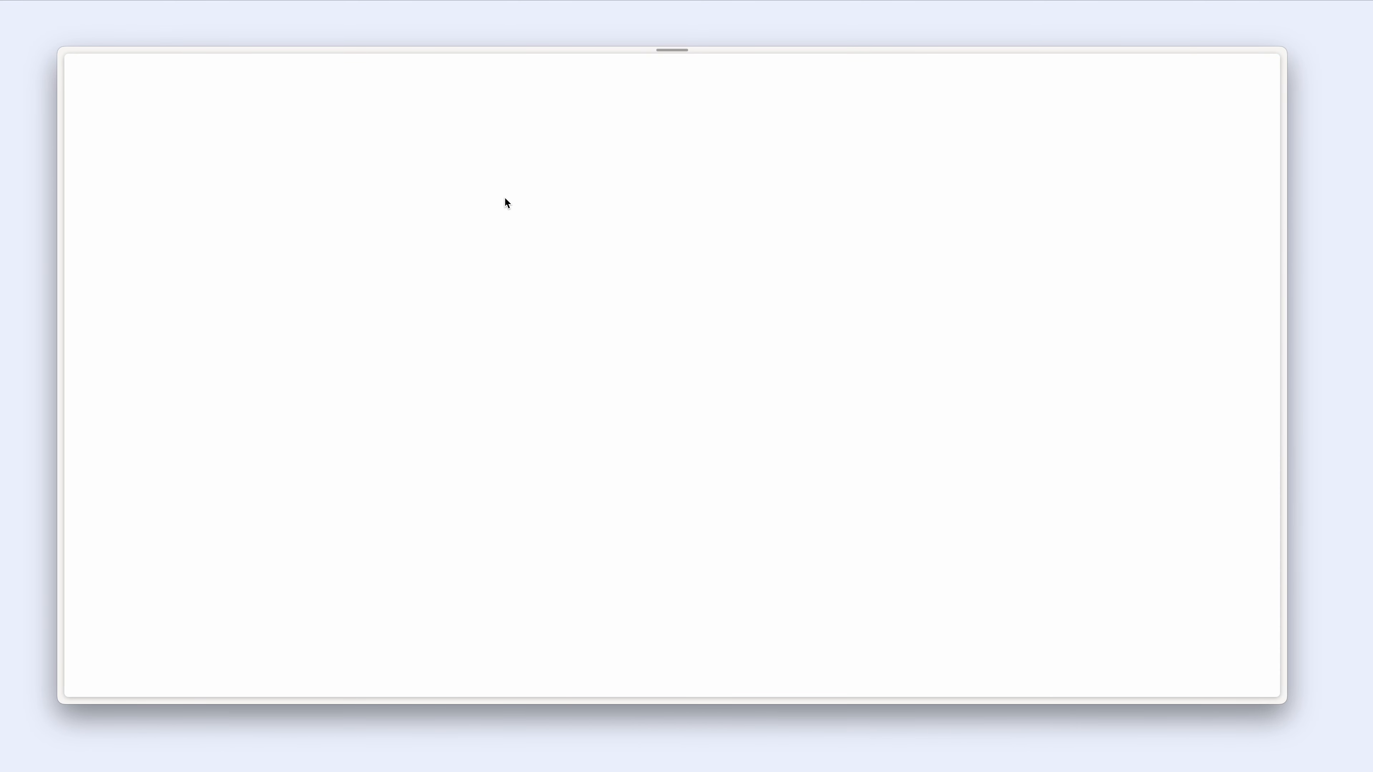
{"action": "key", "text": "ctrl+Tab"}
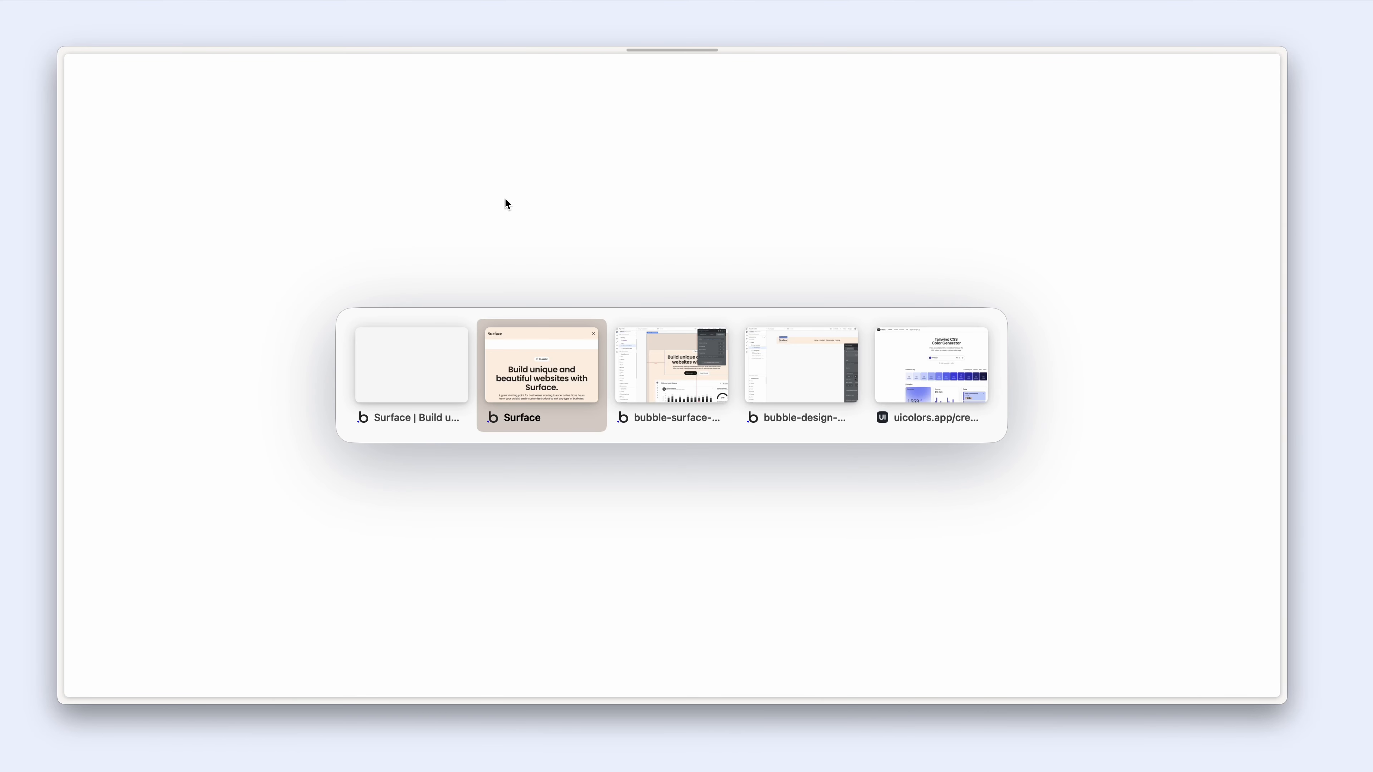
{"action": "key", "text": "ctrl+Tab"}
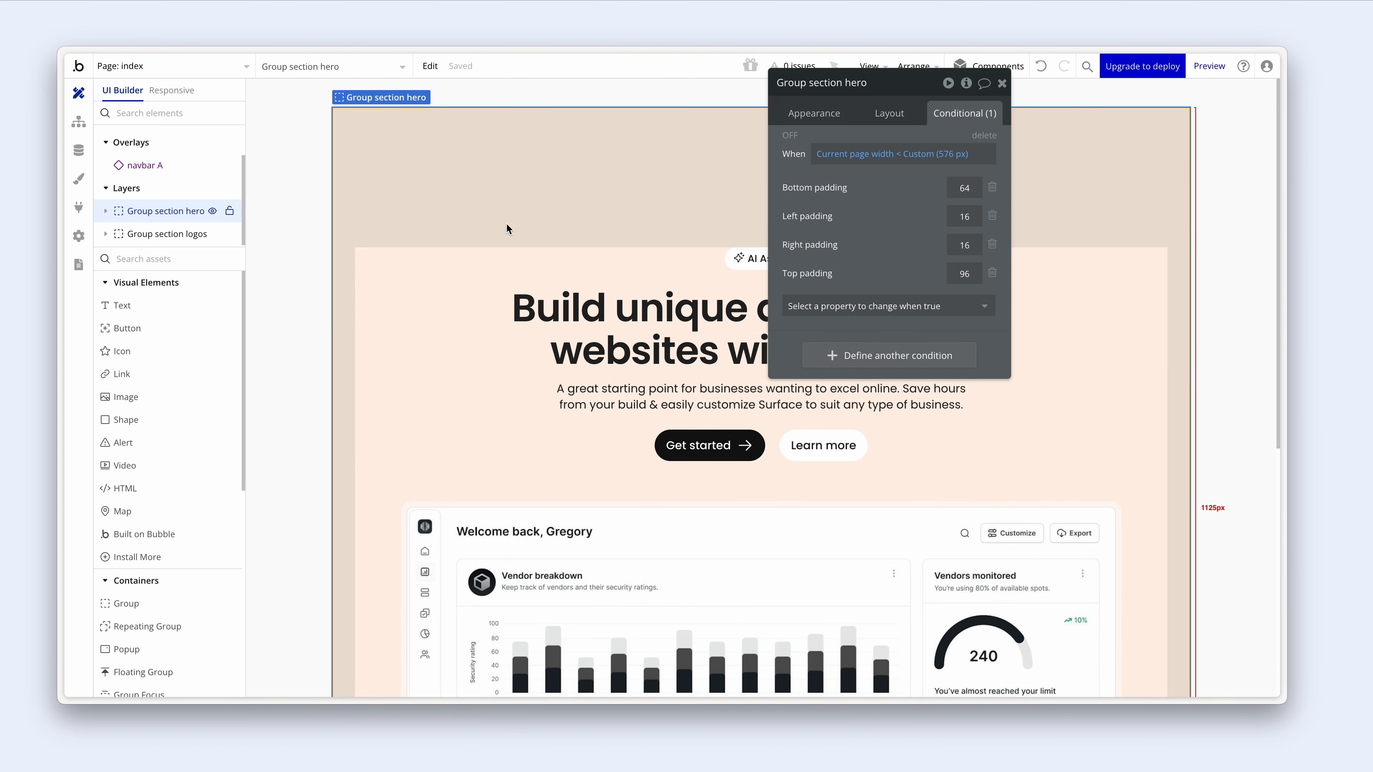
{"action": "left_click", "coordinate": [205, 68]}
{"action": "left_click", "coordinate": [200, 194]}
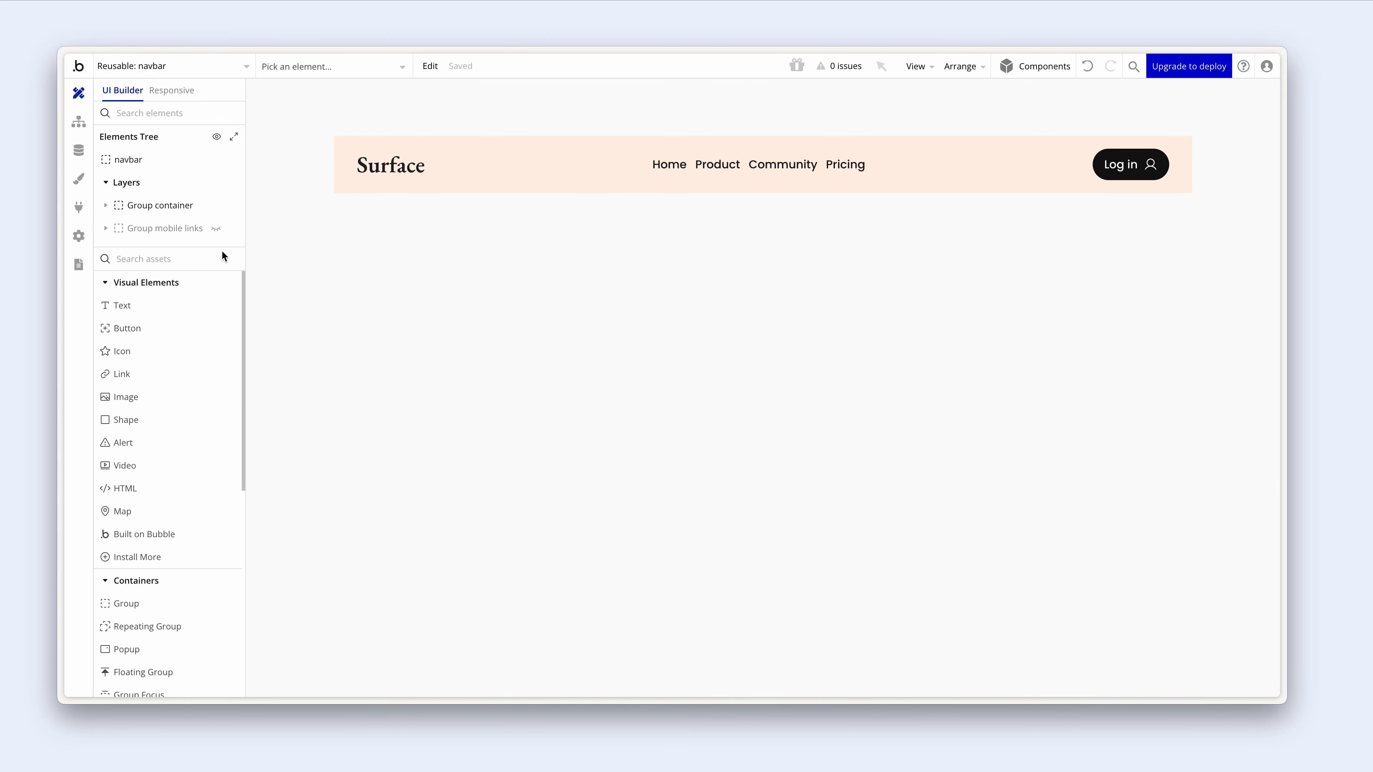
{"action": "left_click", "coordinate": [186, 228]}
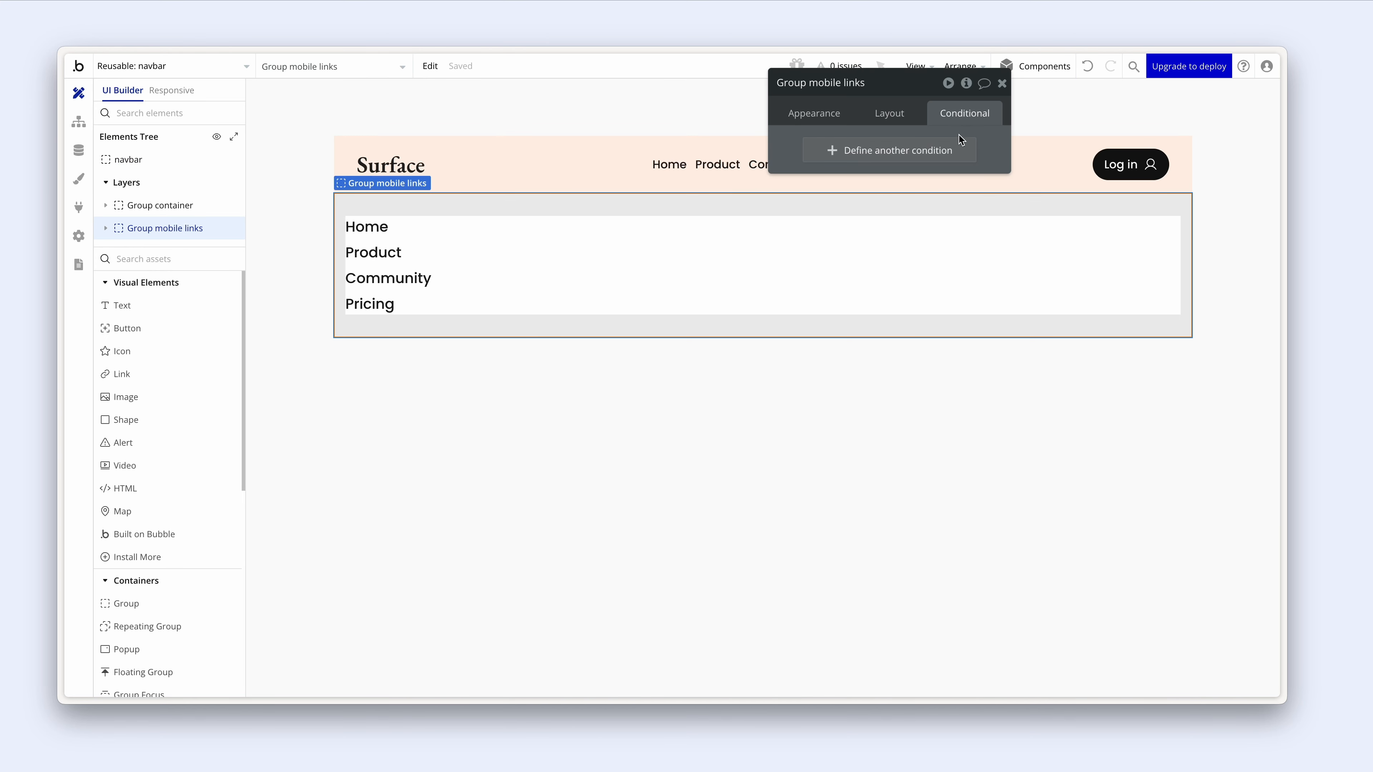
{"action": "left_click", "coordinate": [898, 118]}
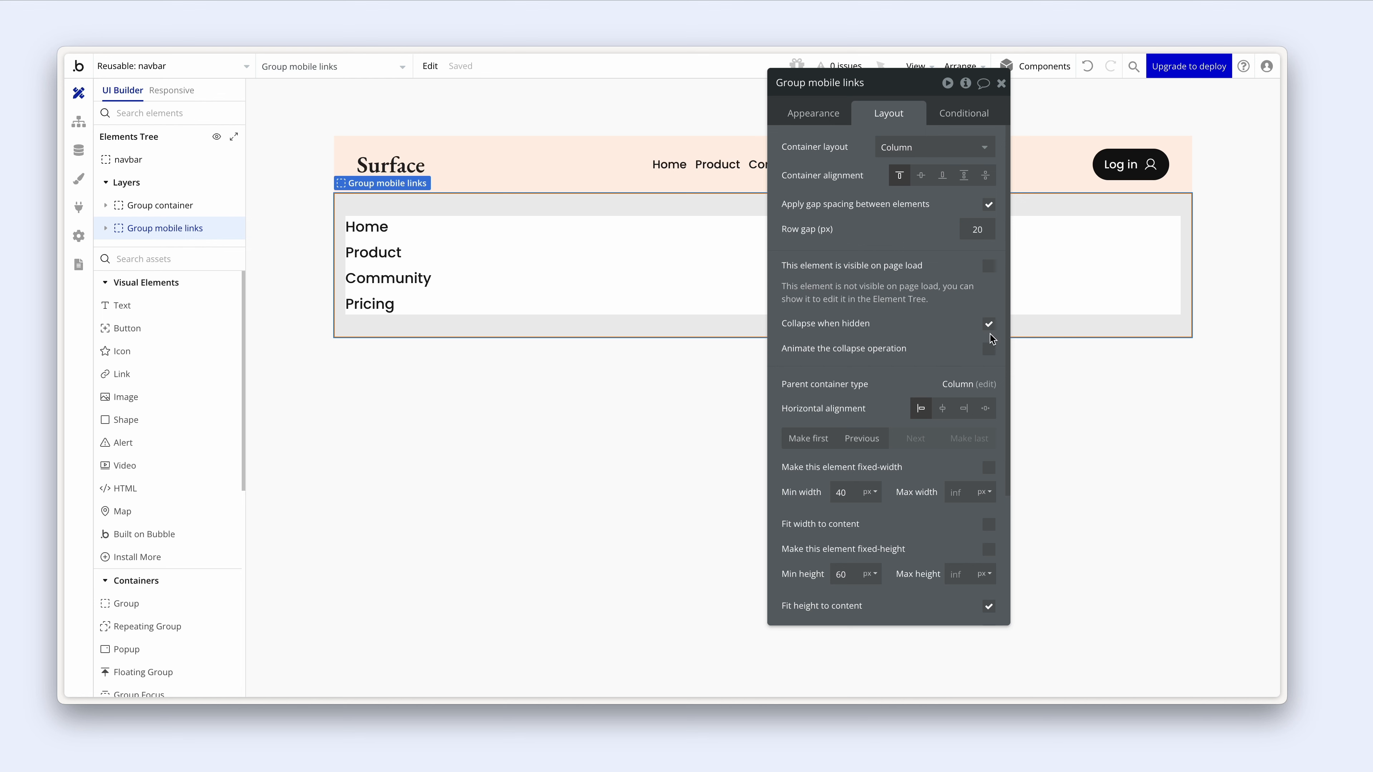
- Delete the 768 px visibility condition from the Group links nested inside Group mobile links
{"action": "left_click", "coordinate": [402, 264]}
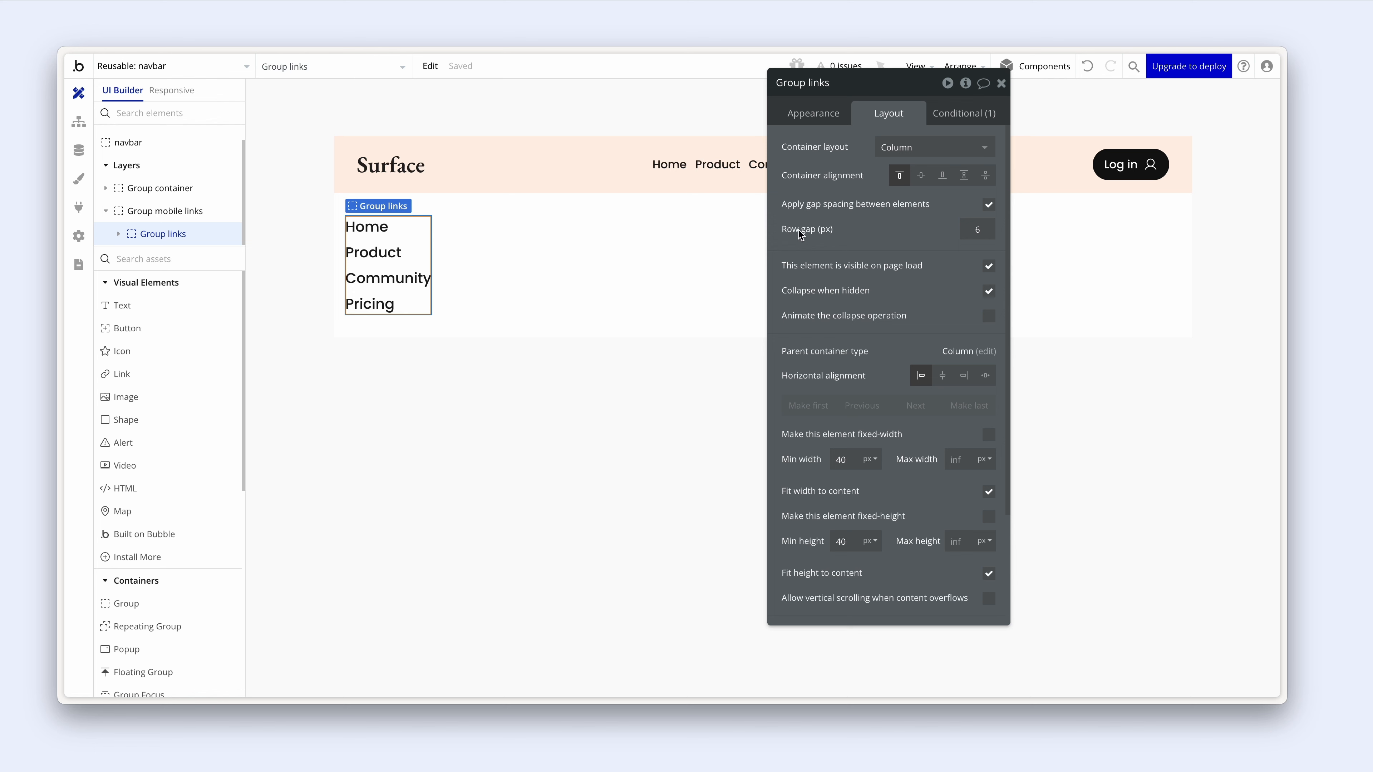
{"action": "left_click", "coordinate": [694, 169]}
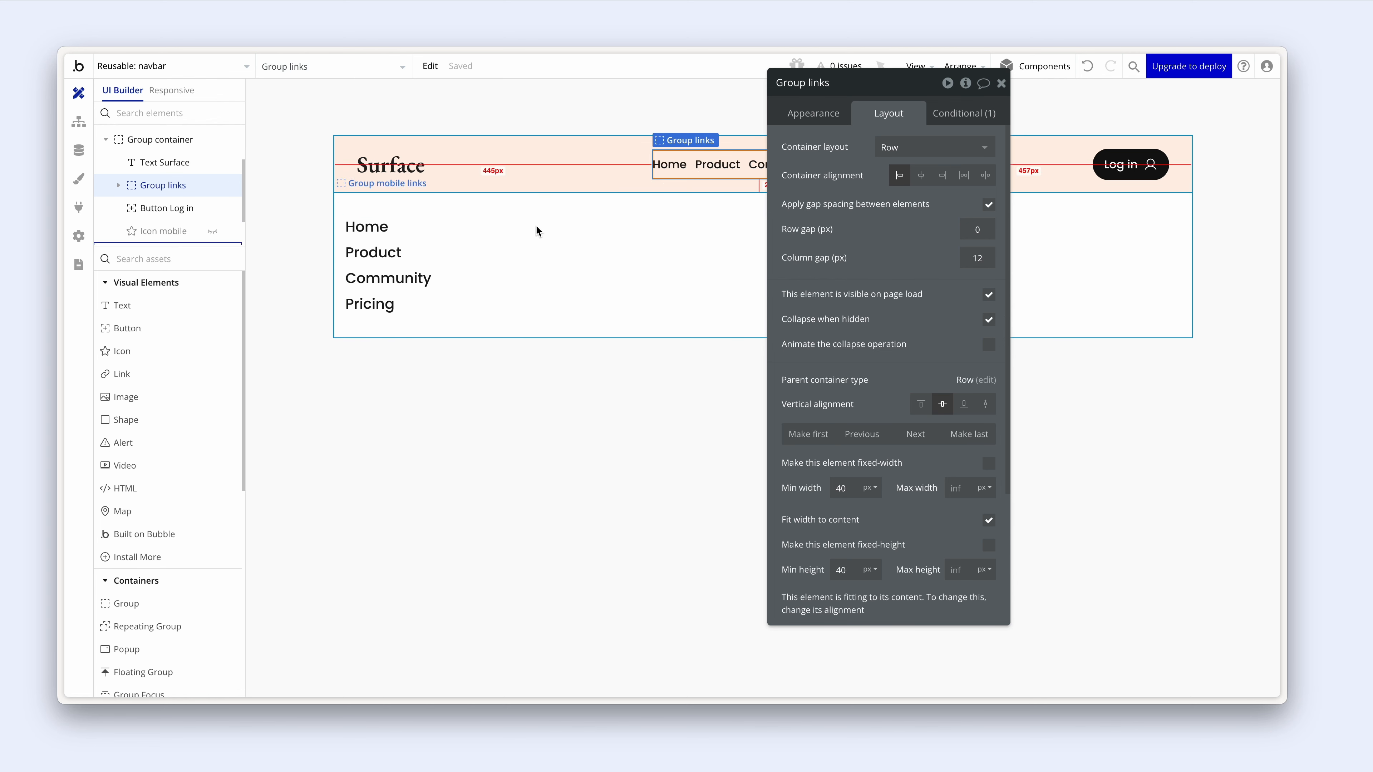
{"action": "left_click", "coordinate": [421, 265]}
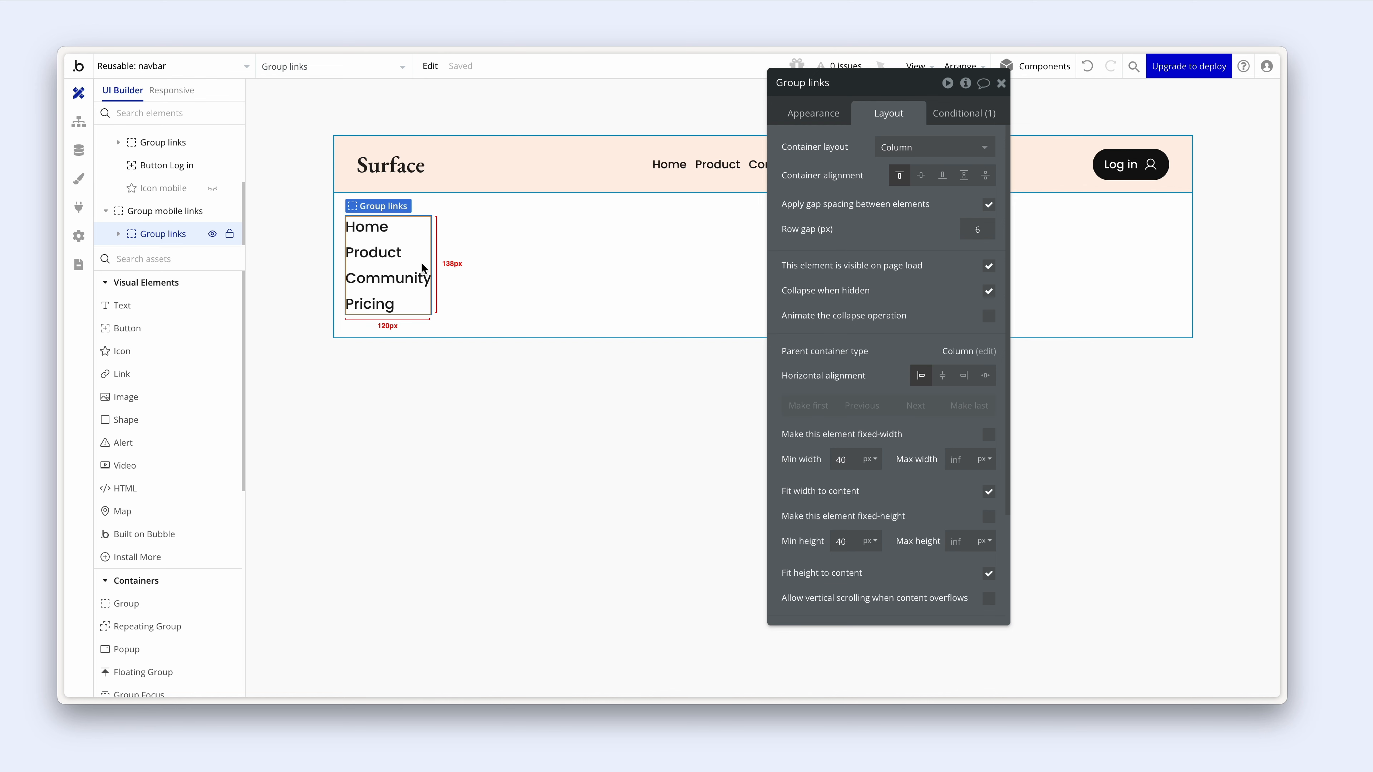
{"action": "left_click", "coordinate": [963, 113]}
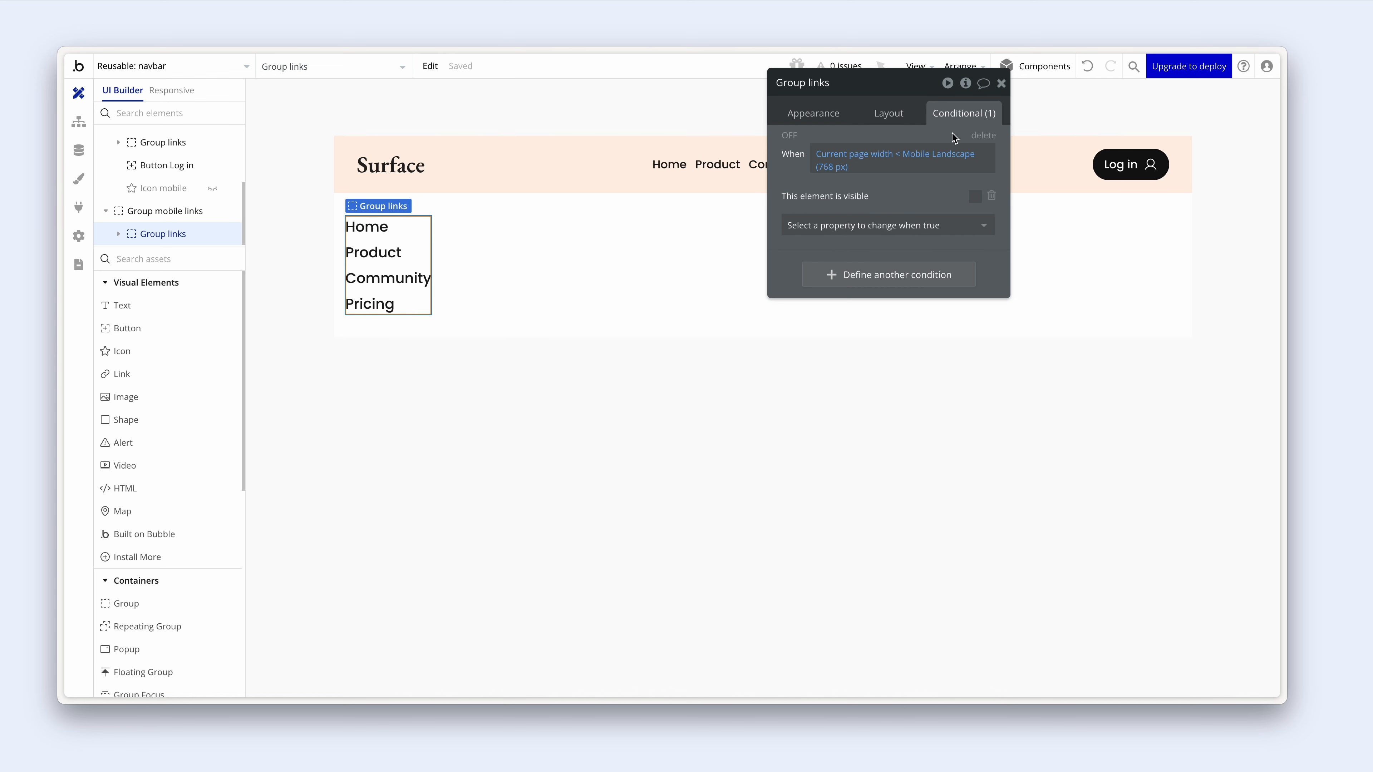
{"action": "left_click", "coordinate": [981, 138]}
- Rename the nested Group links to Group mobile links and turn off its collapse when hidden option
{"action": "left_click", "coordinate": [901, 123]}
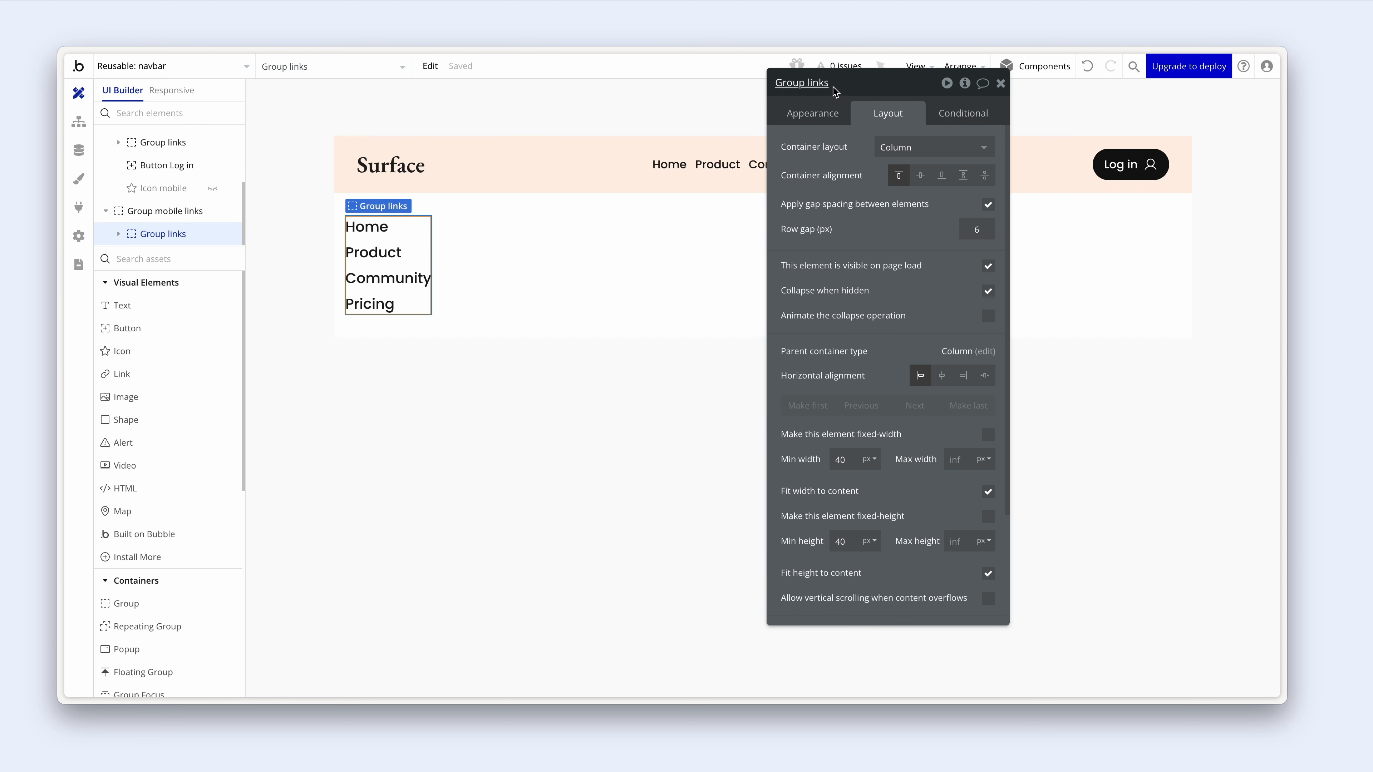
{"action": "type", "text": "mobile"}
{"action": "left_click", "coordinate": [987, 290]}
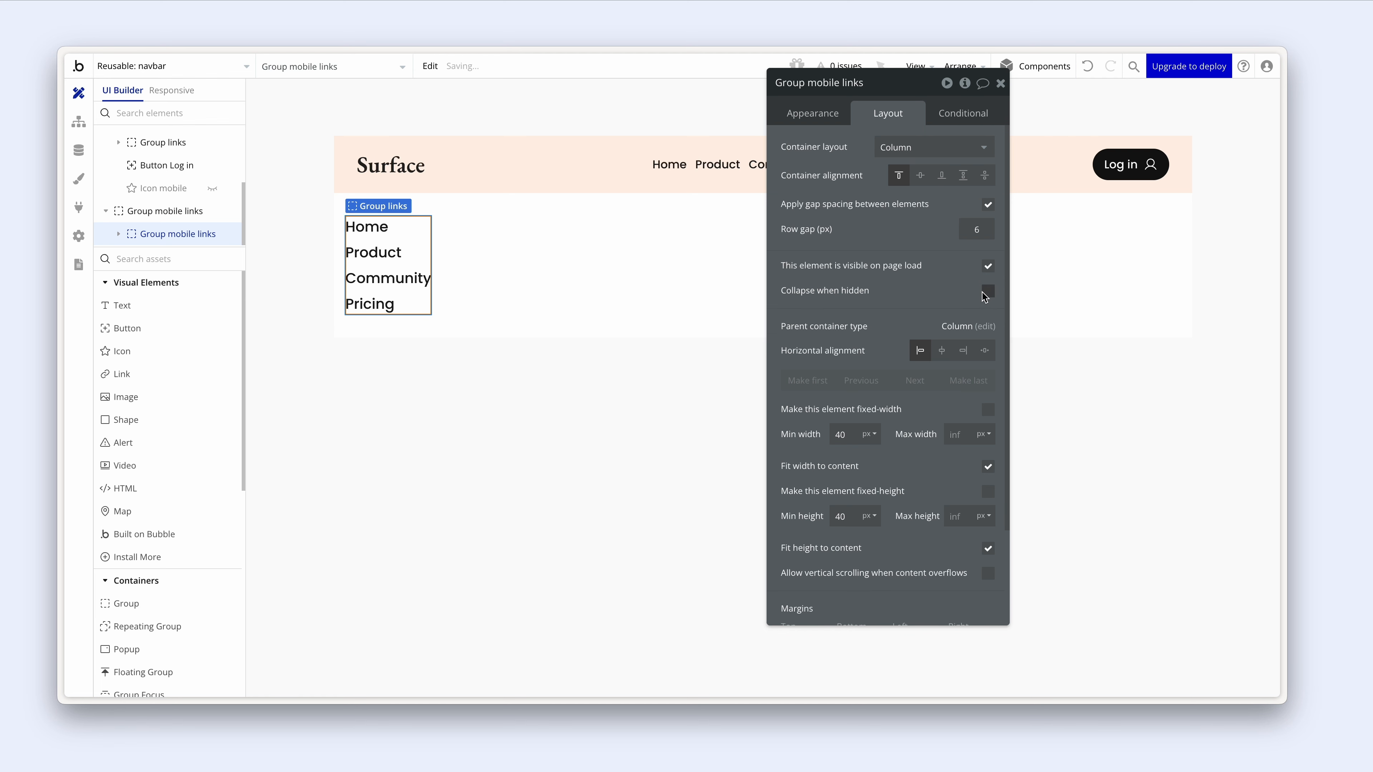
- Turn off fit width to content for the nested Group mobile links
{"action": "left_click", "coordinate": [682, 249]}
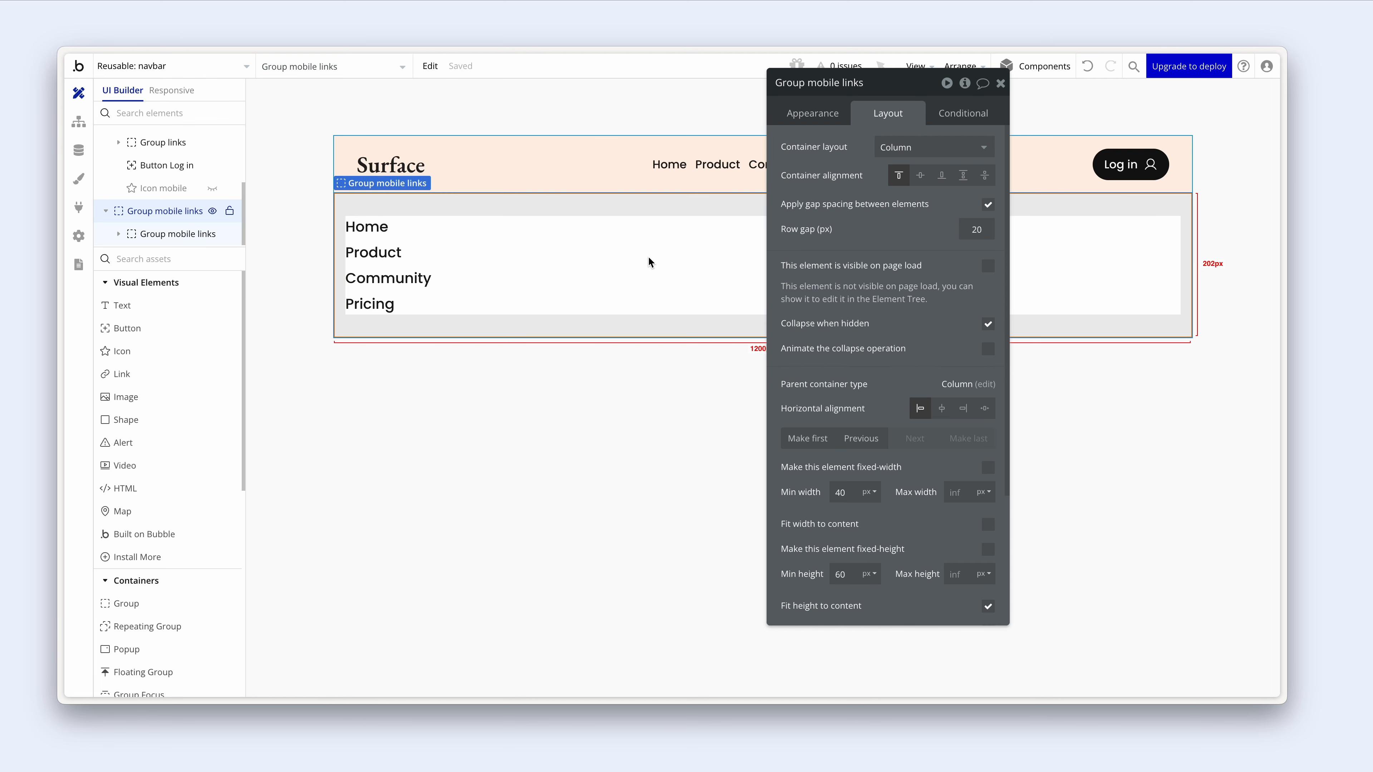
{"action": "left_click", "coordinate": [419, 296]}
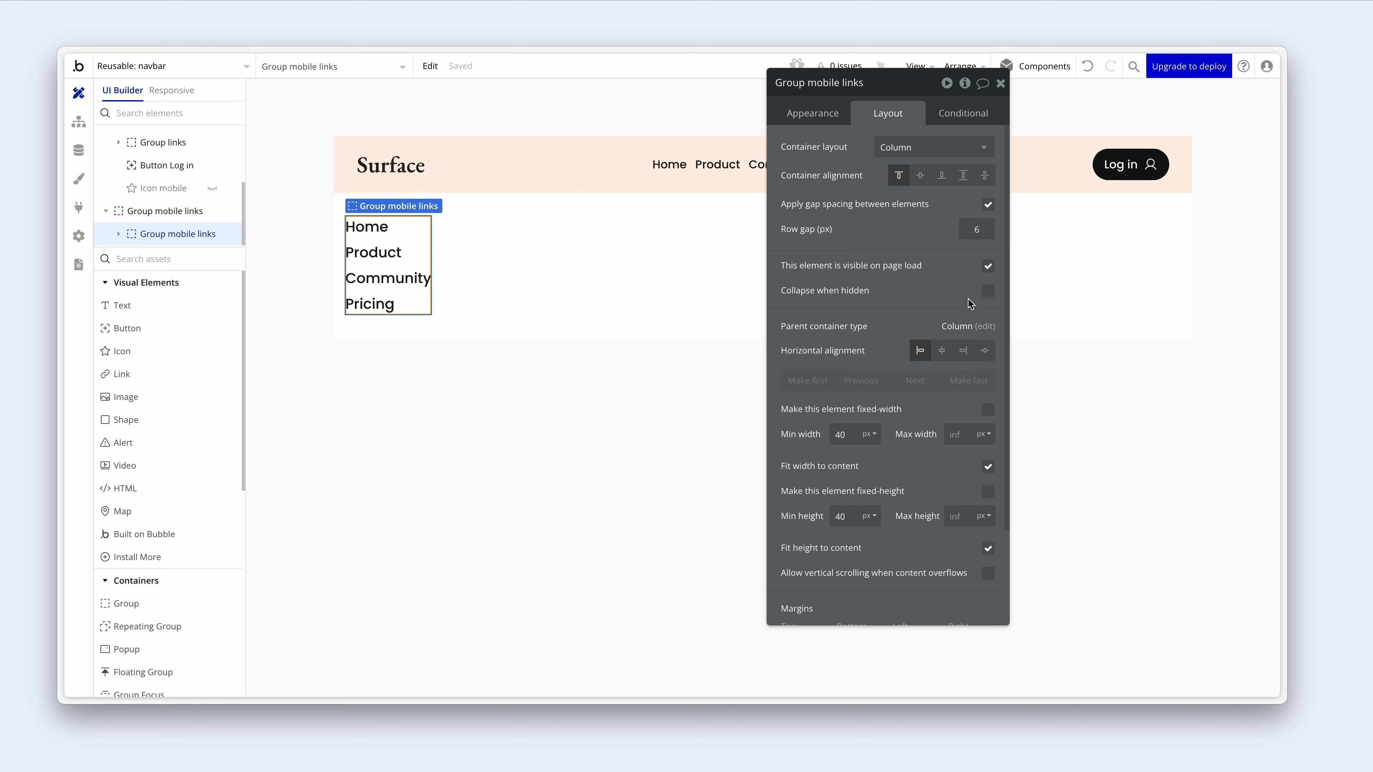
{"action": "scroll", "coordinate": [951, 368], "scroll_direction": "down", "scroll_amount": 3}
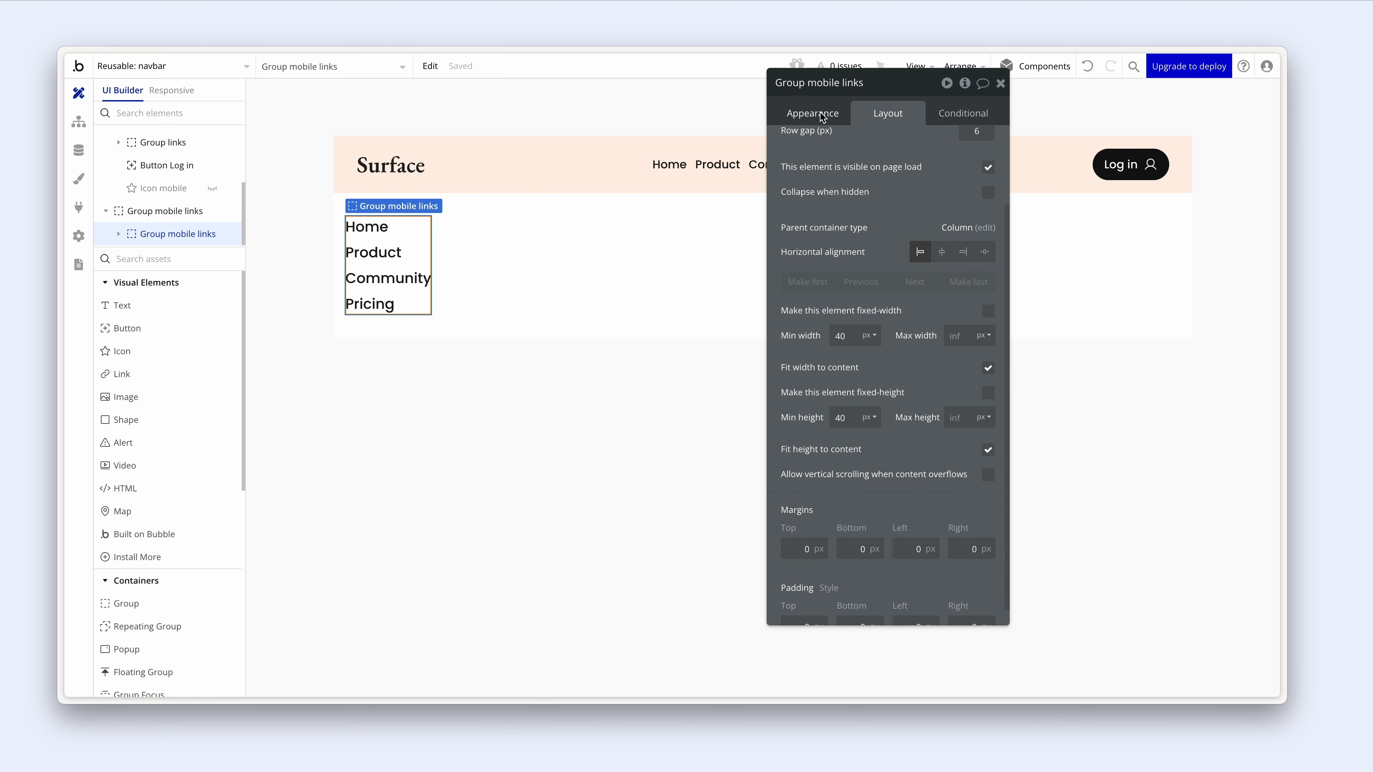
{"action": "left_click", "coordinate": [988, 369]}
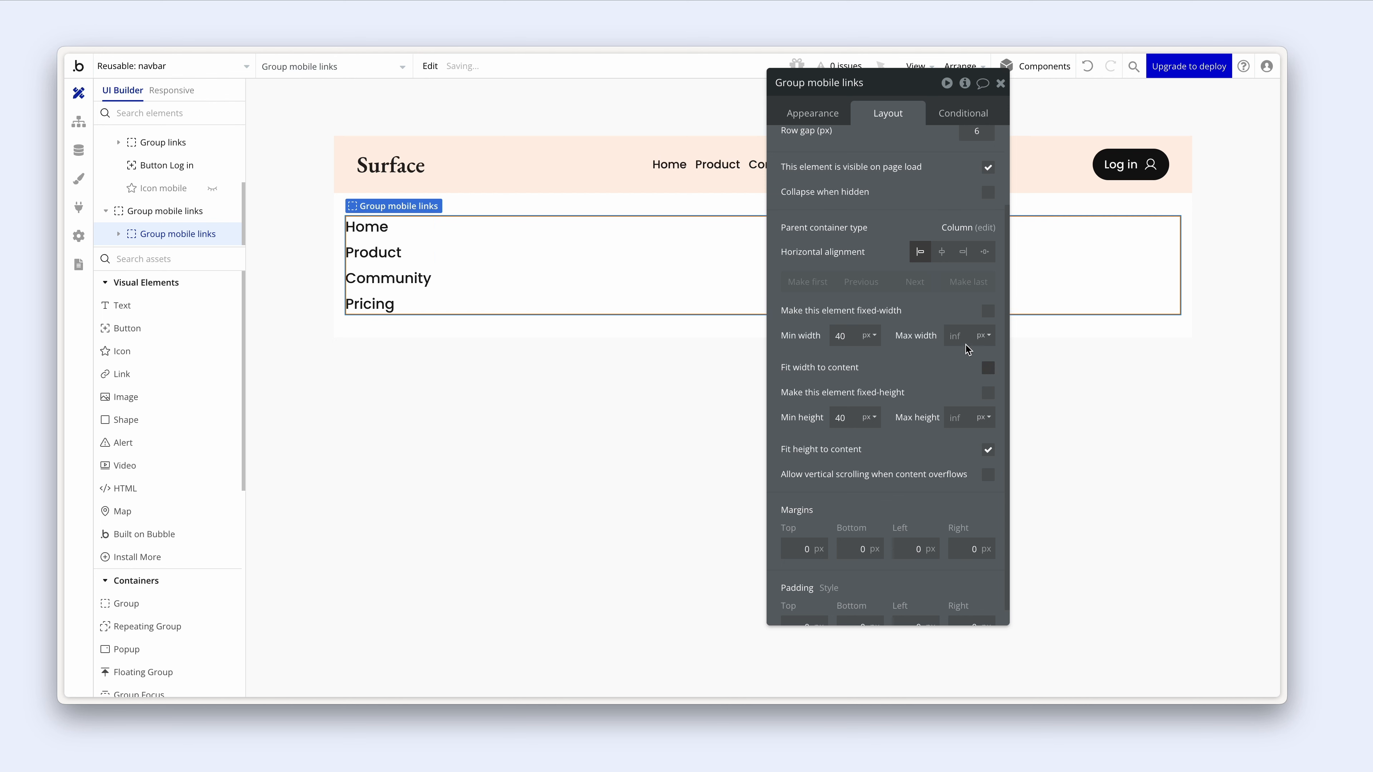
- Turn off fit width to content for the Home, Product, Community and Pricing links in the mobile menu together
{"action": "left_click", "coordinate": [368, 228]}
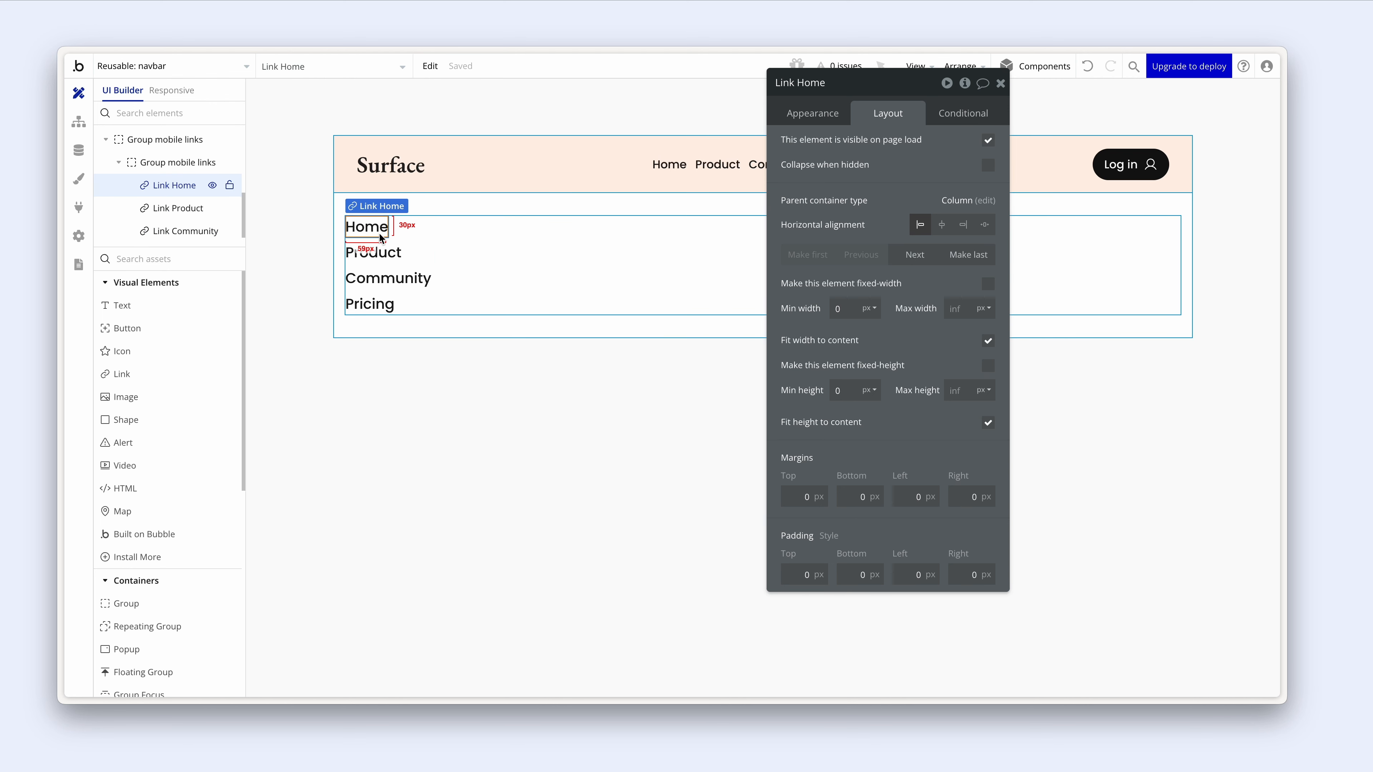
{"action": "left_click", "coordinate": [378, 253], "text": "shift"}
{"action": "left_click", "coordinate": [383, 277], "text": "shift"}
{"action": "left_click", "coordinate": [381, 304], "text": "shift"}
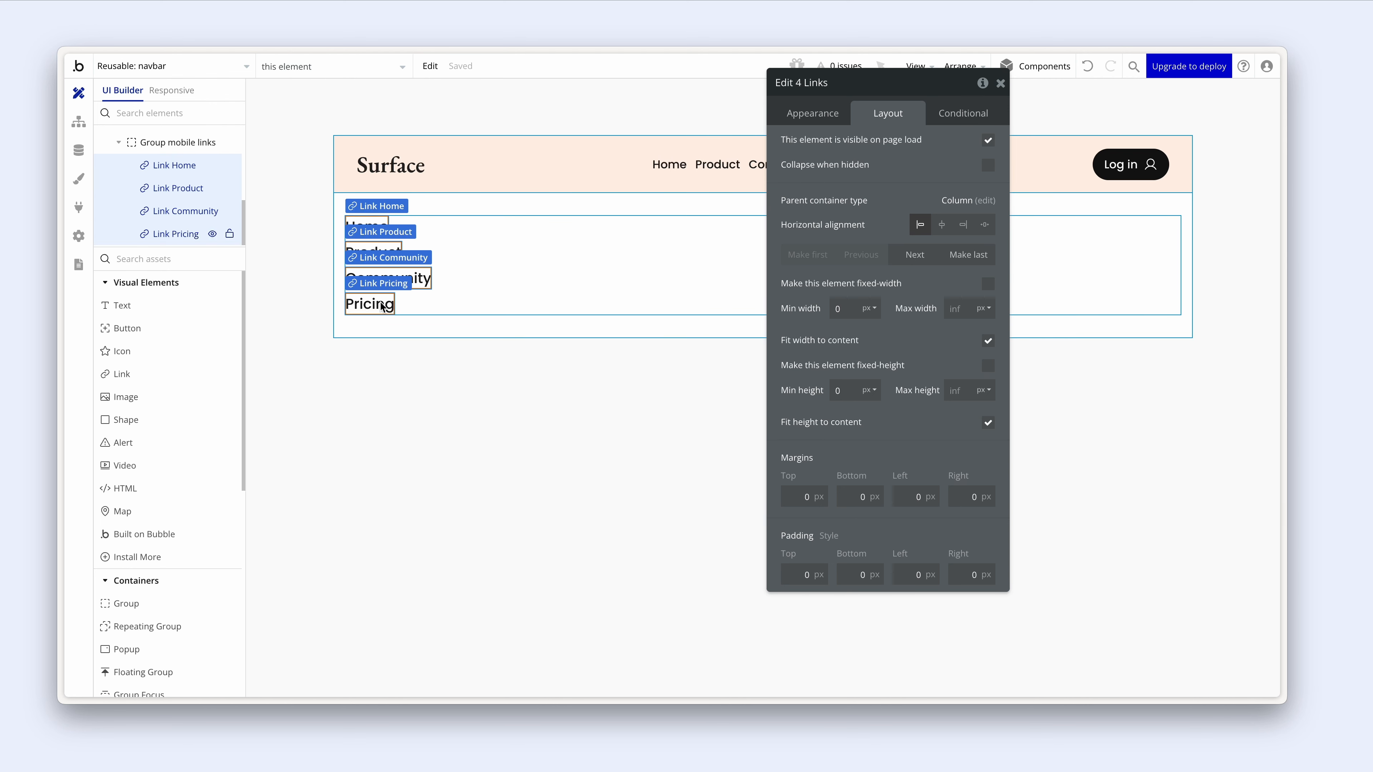
{"action": "left_click", "coordinate": [988, 341]}
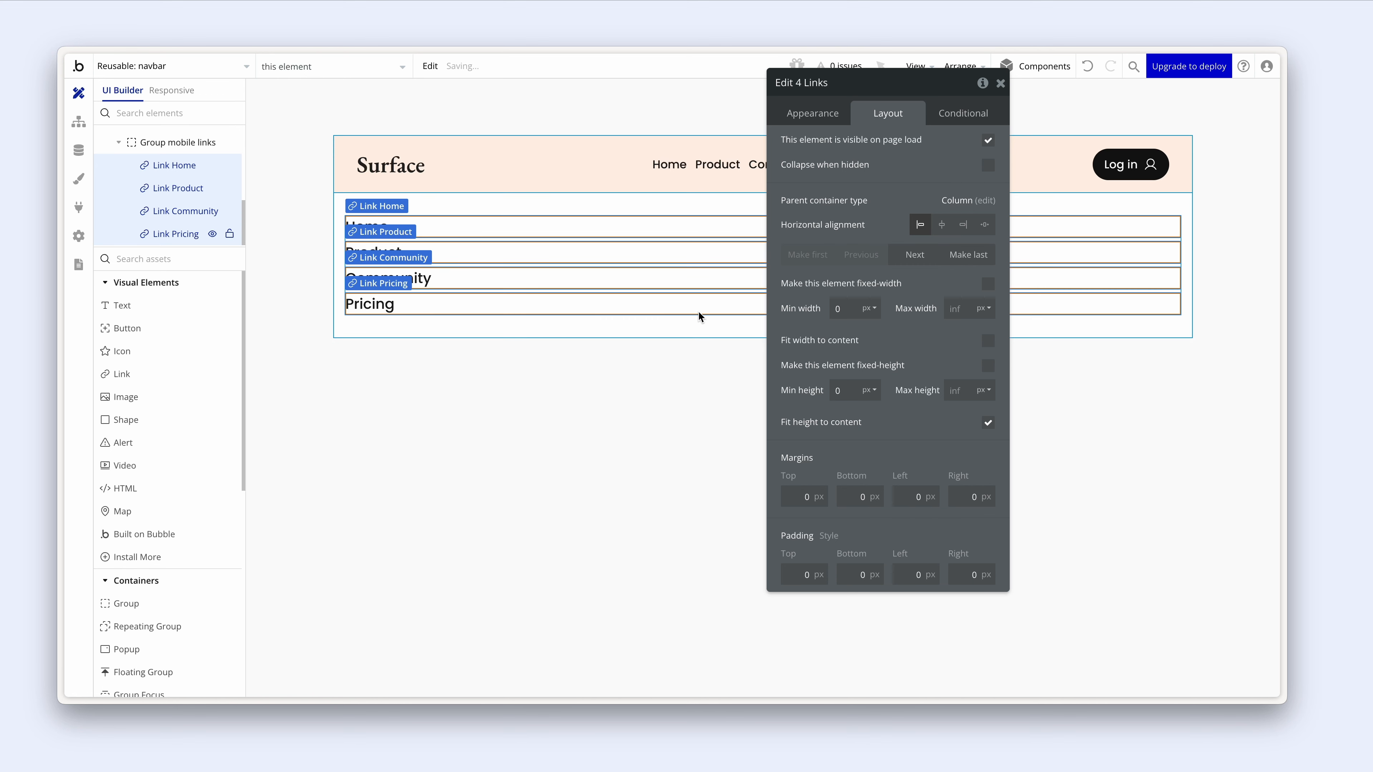
- Check the outer Group mobile links in the responsive view at 375 px by temporarily showing it, then hide it again
{"action": "left_click", "coordinate": [688, 325]}
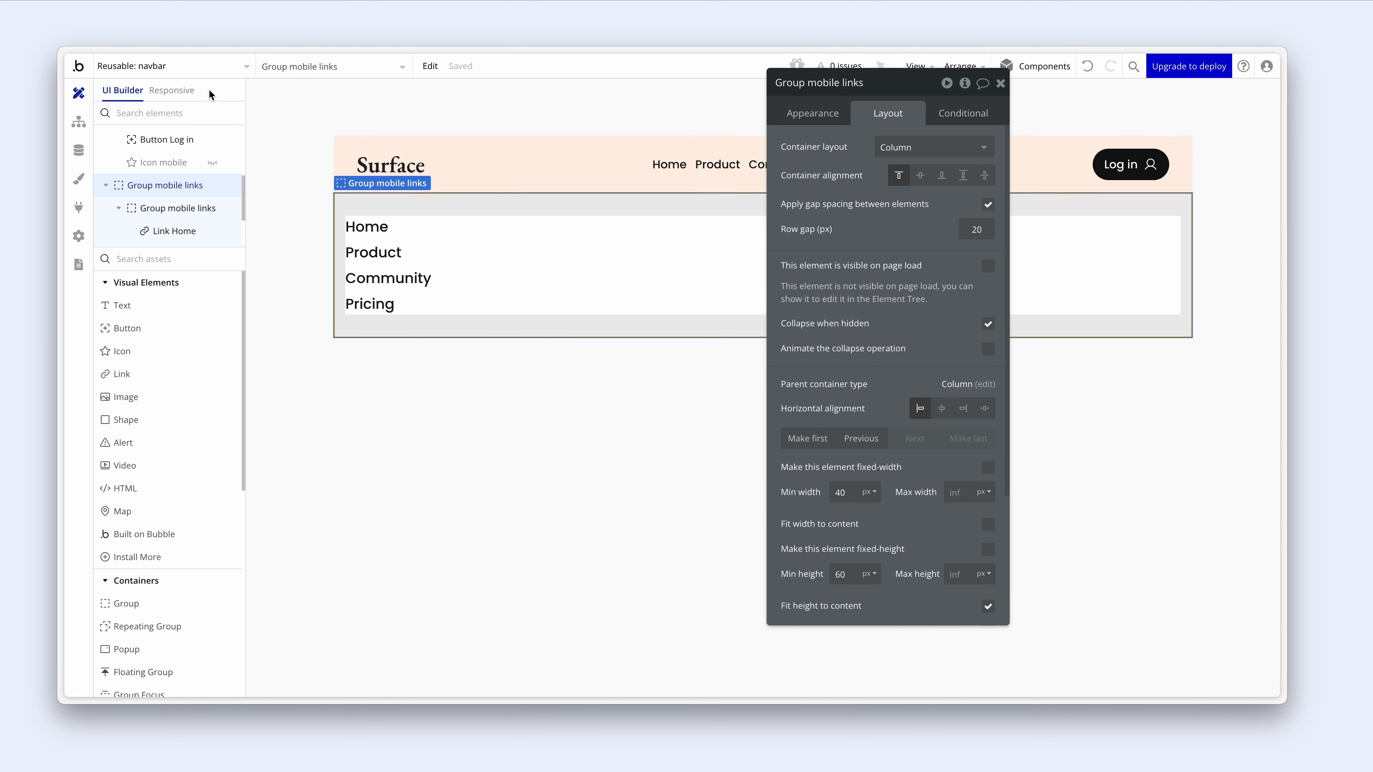
{"action": "left_click", "coordinate": [184, 90]}
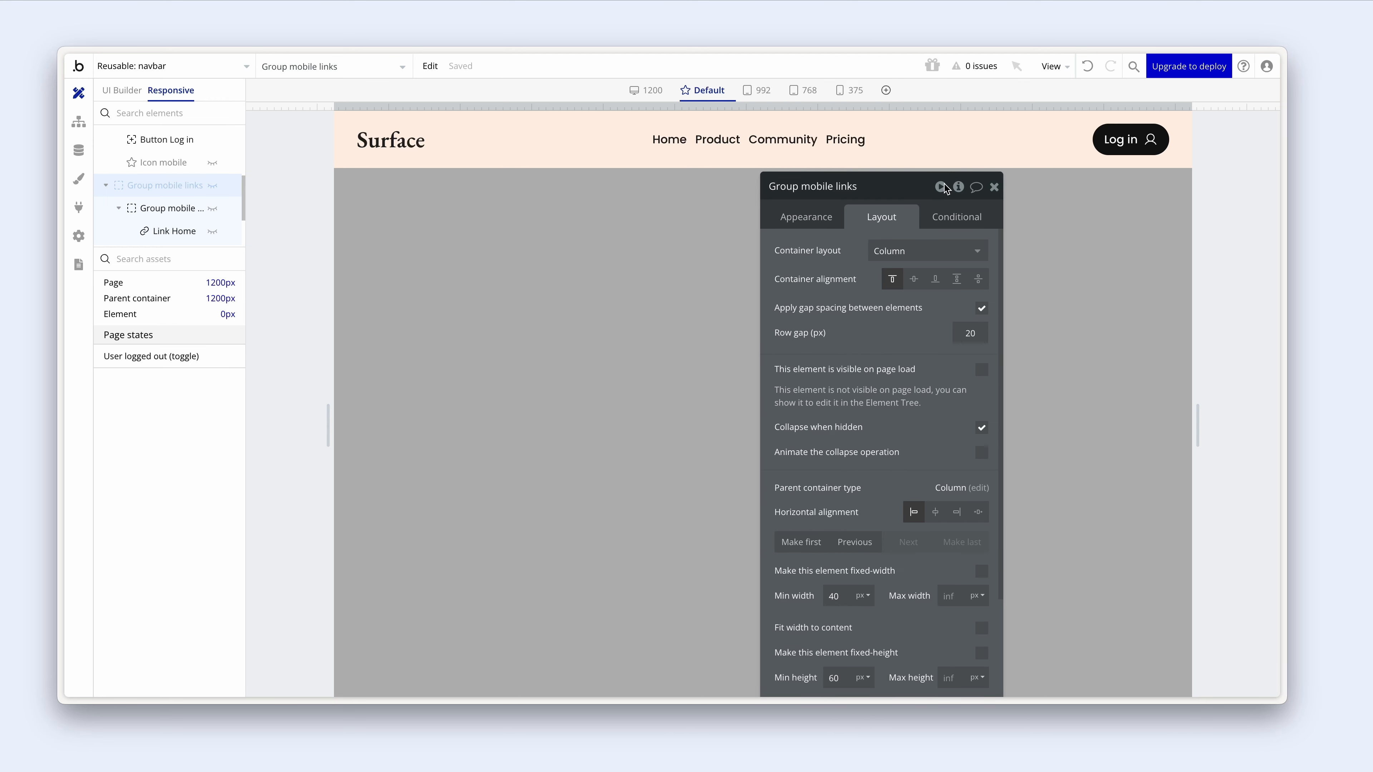
{"action": "left_click", "coordinate": [850, 90]}
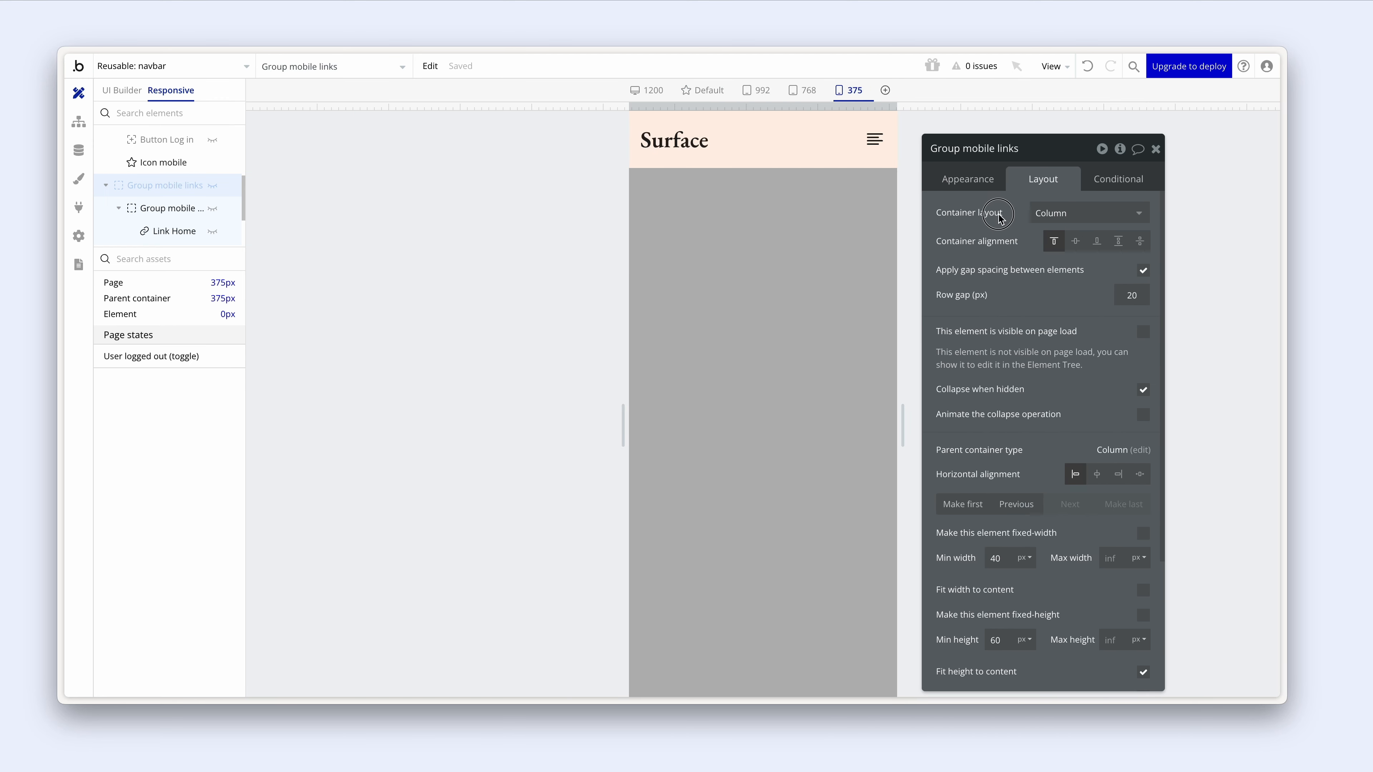
{"action": "scroll", "coordinate": [205, 195], "scroll_direction": "down", "scroll_amount": 1}
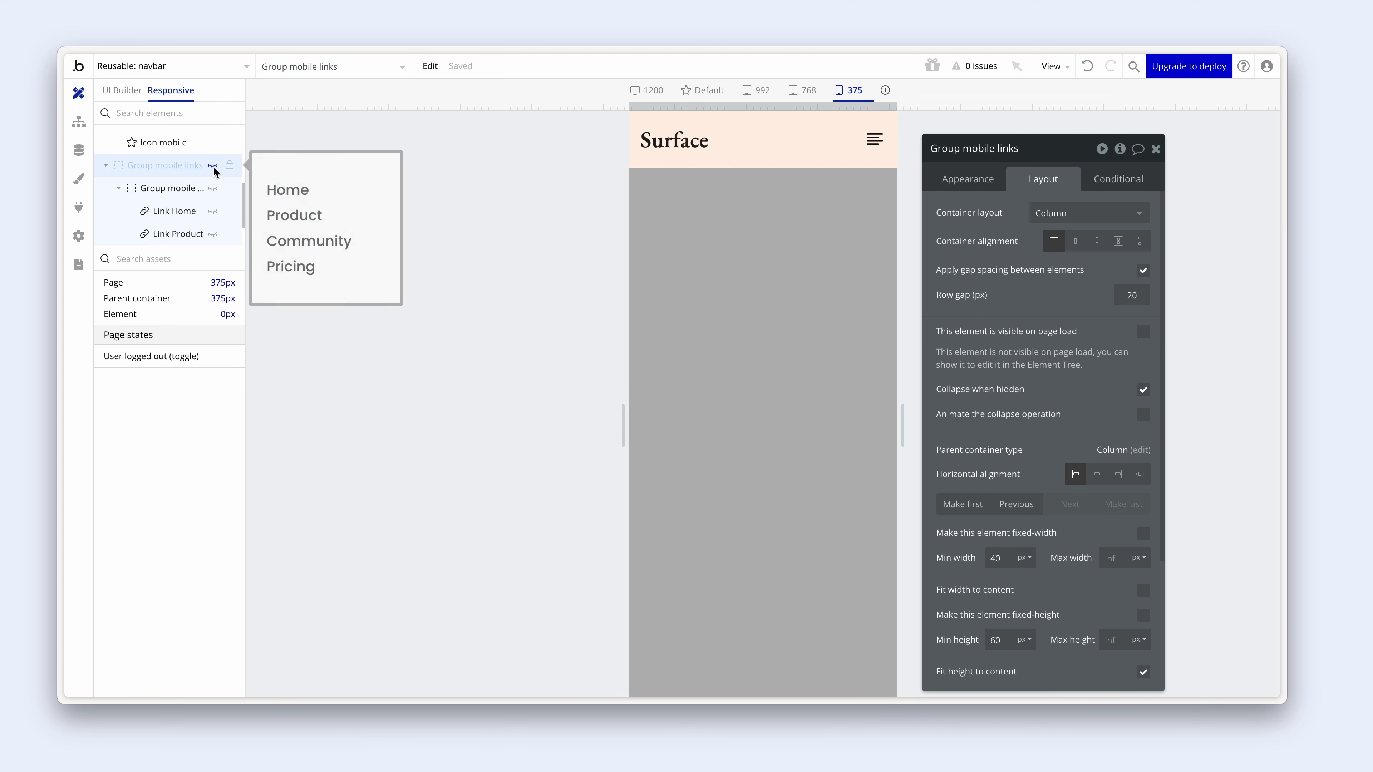
{"action": "left_click", "coordinate": [213, 166]}
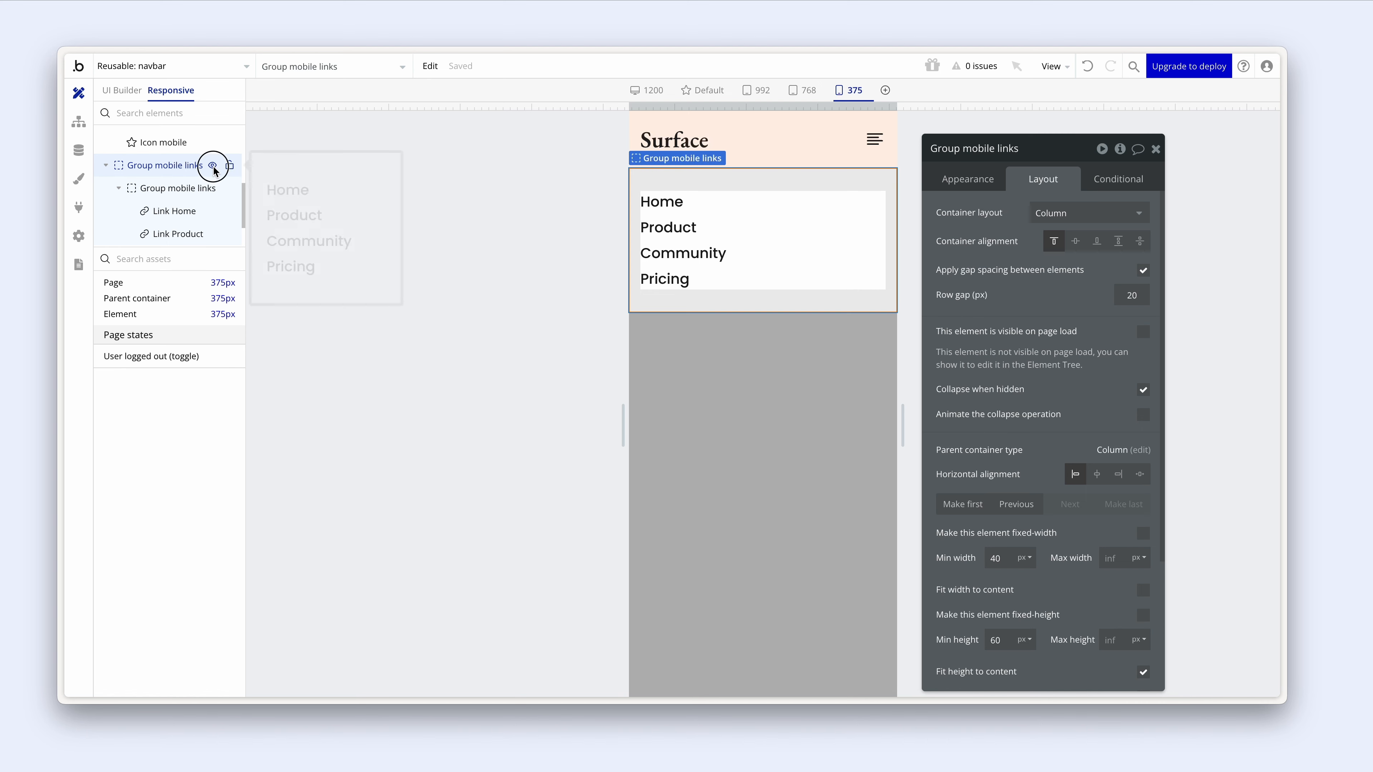
{"action": "left_click", "coordinate": [213, 166]}
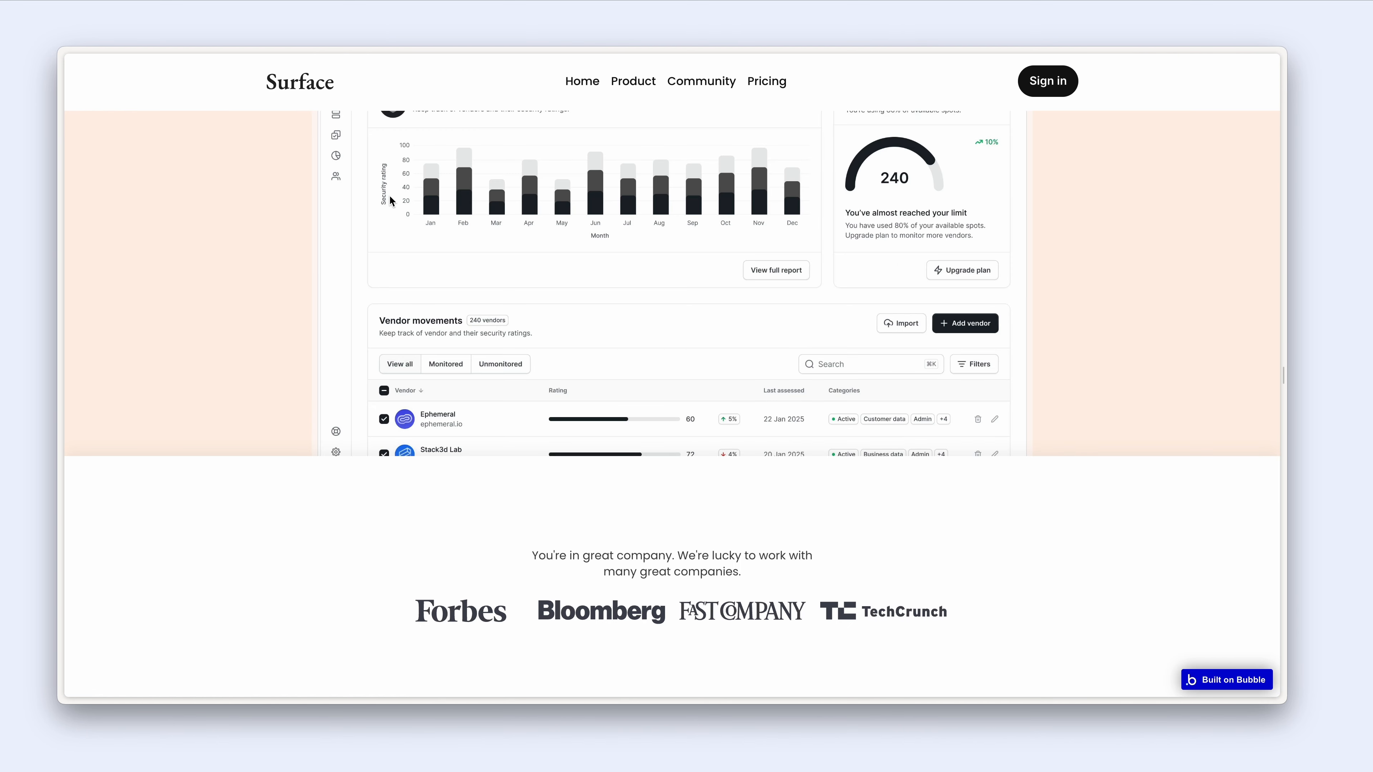
{"action": "scroll", "coordinate": [377, 196], "scroll_direction": "up", "scroll_amount": 8}
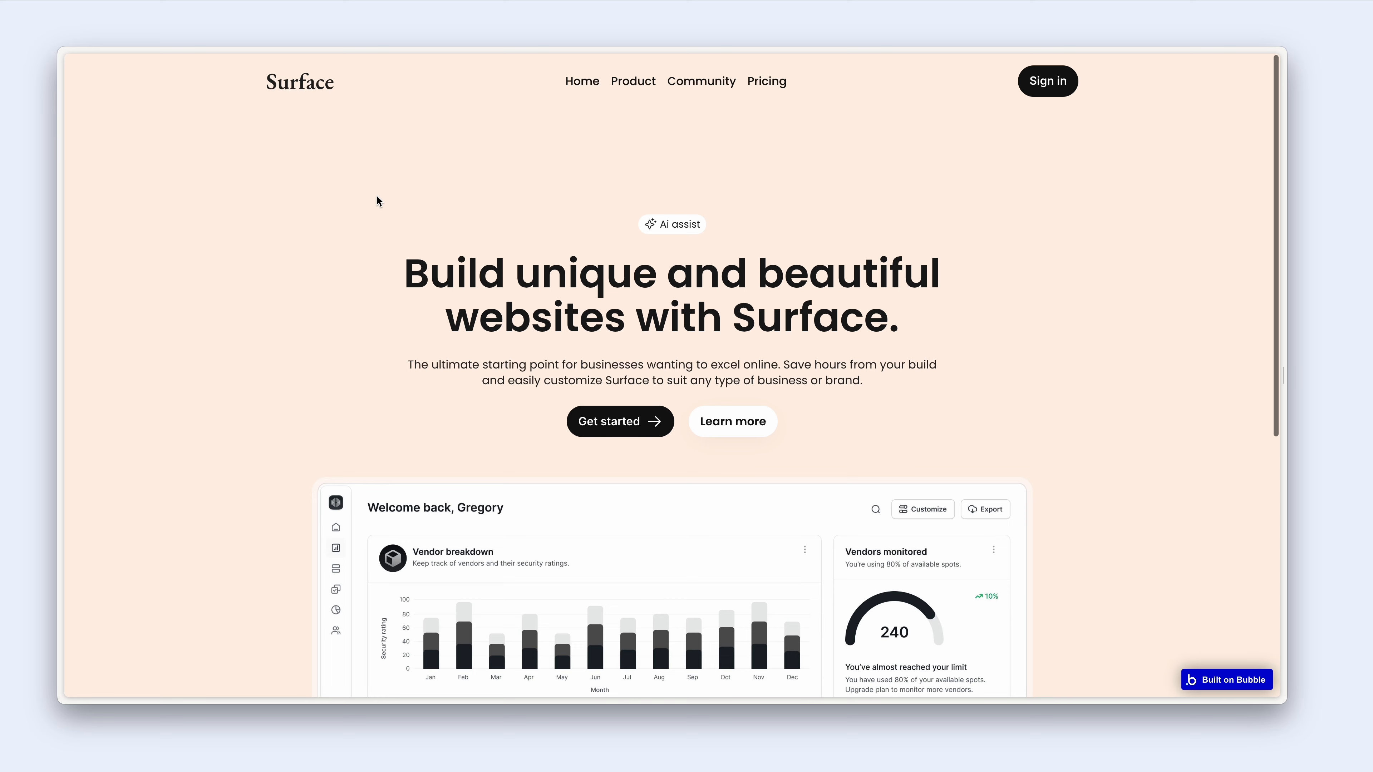
{"action": "right_click", "coordinate": [347, 177]}
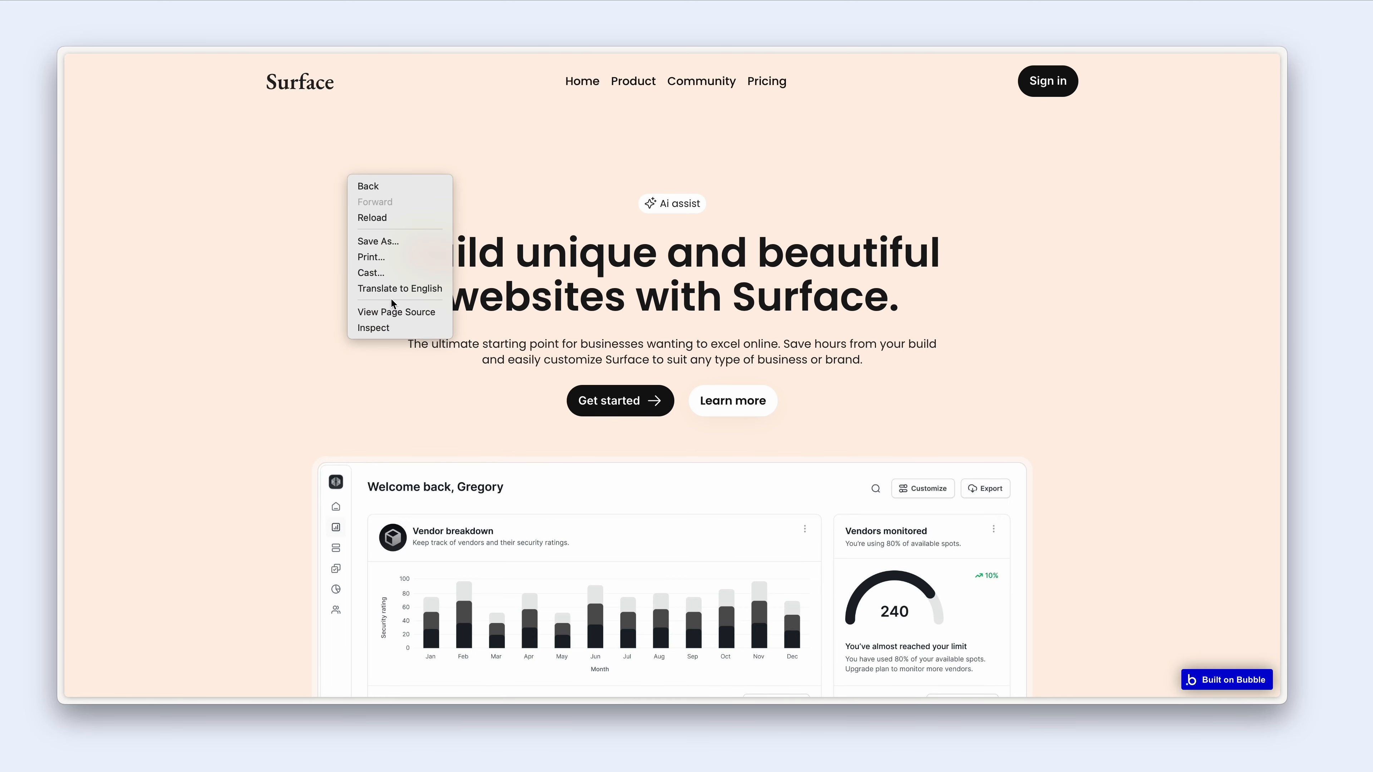
{"action": "left_click", "coordinate": [276, 279]}
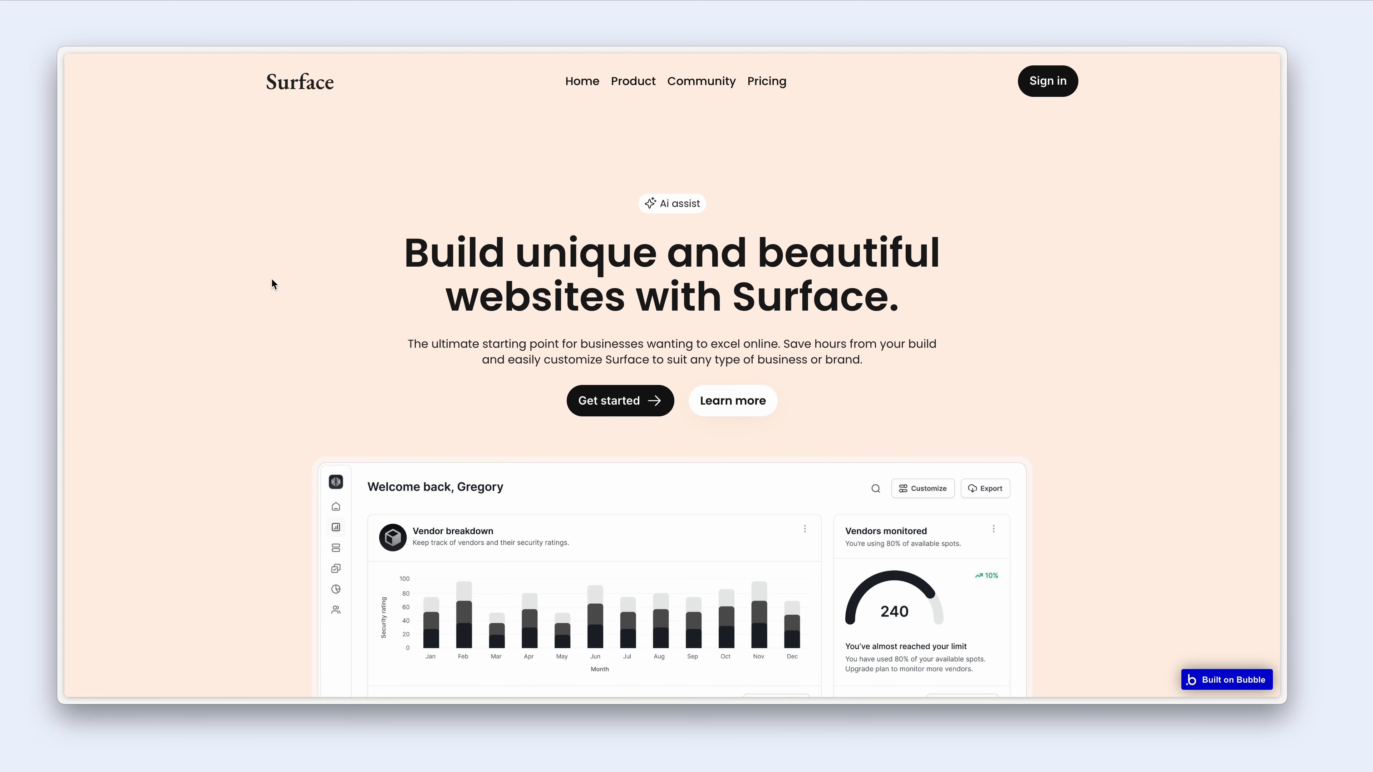
- Return to the Surface app preview, load its latest version and open the mobile menu at 754 px width
{"action": "key", "text": "ctrl+Tab"}
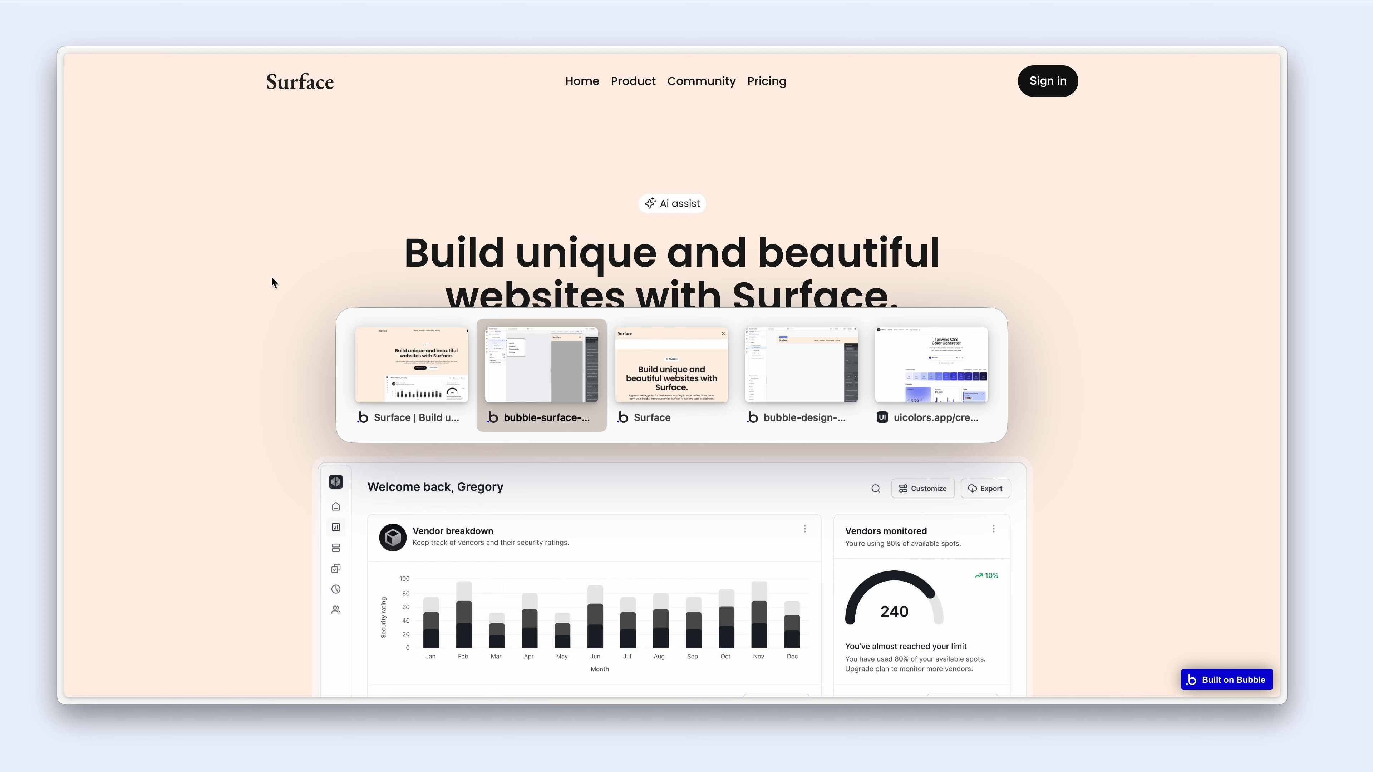
{"action": "key", "text": "ctrl+Tab"}
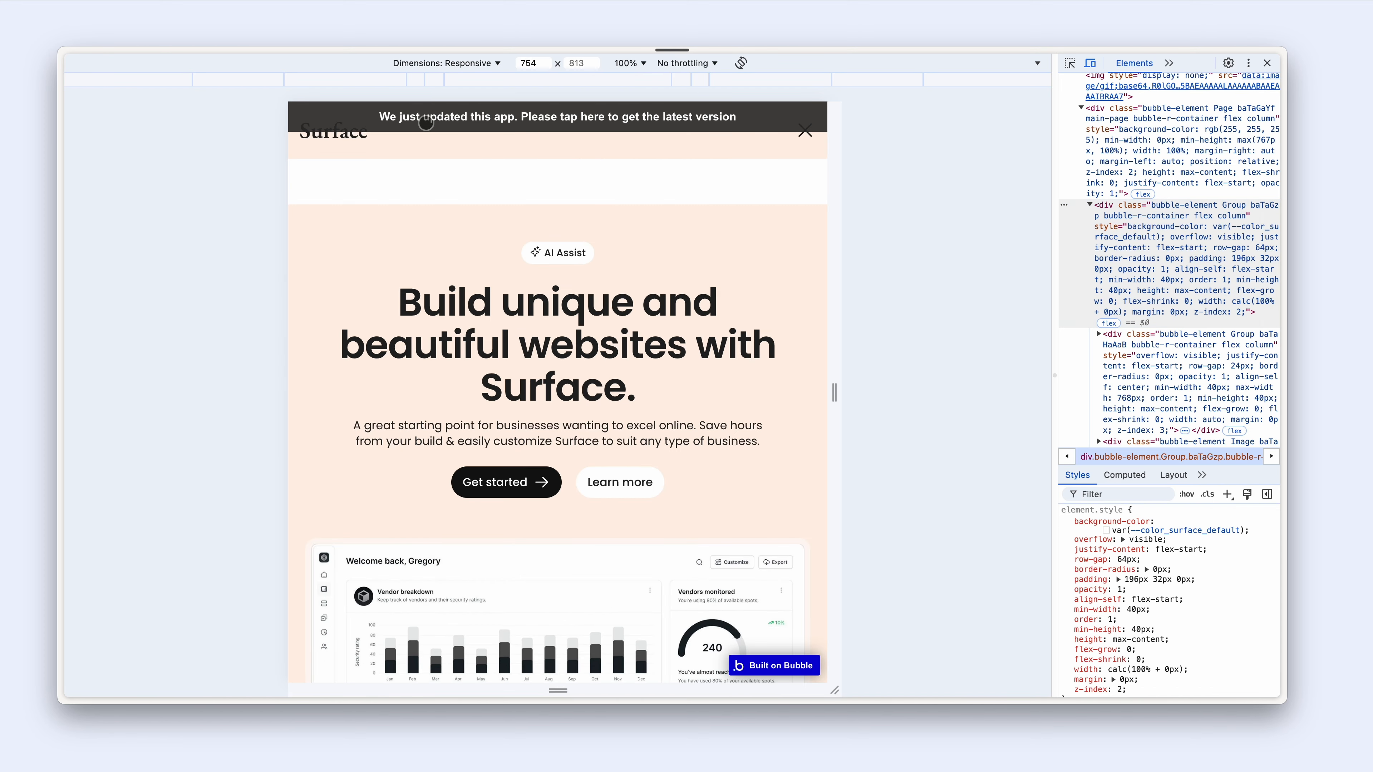
{"action": "left_click", "coordinate": [425, 123]}
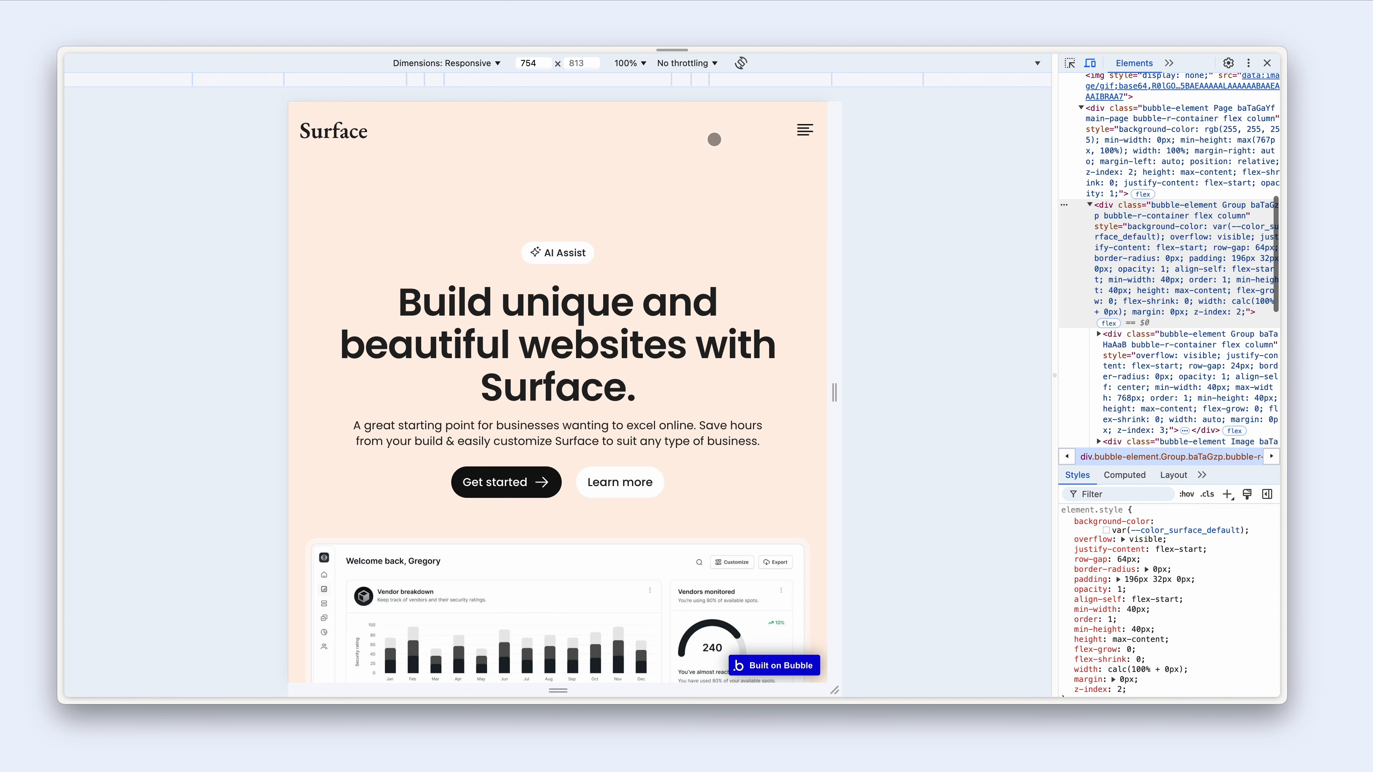
{"action": "left_click", "coordinate": [805, 130]}
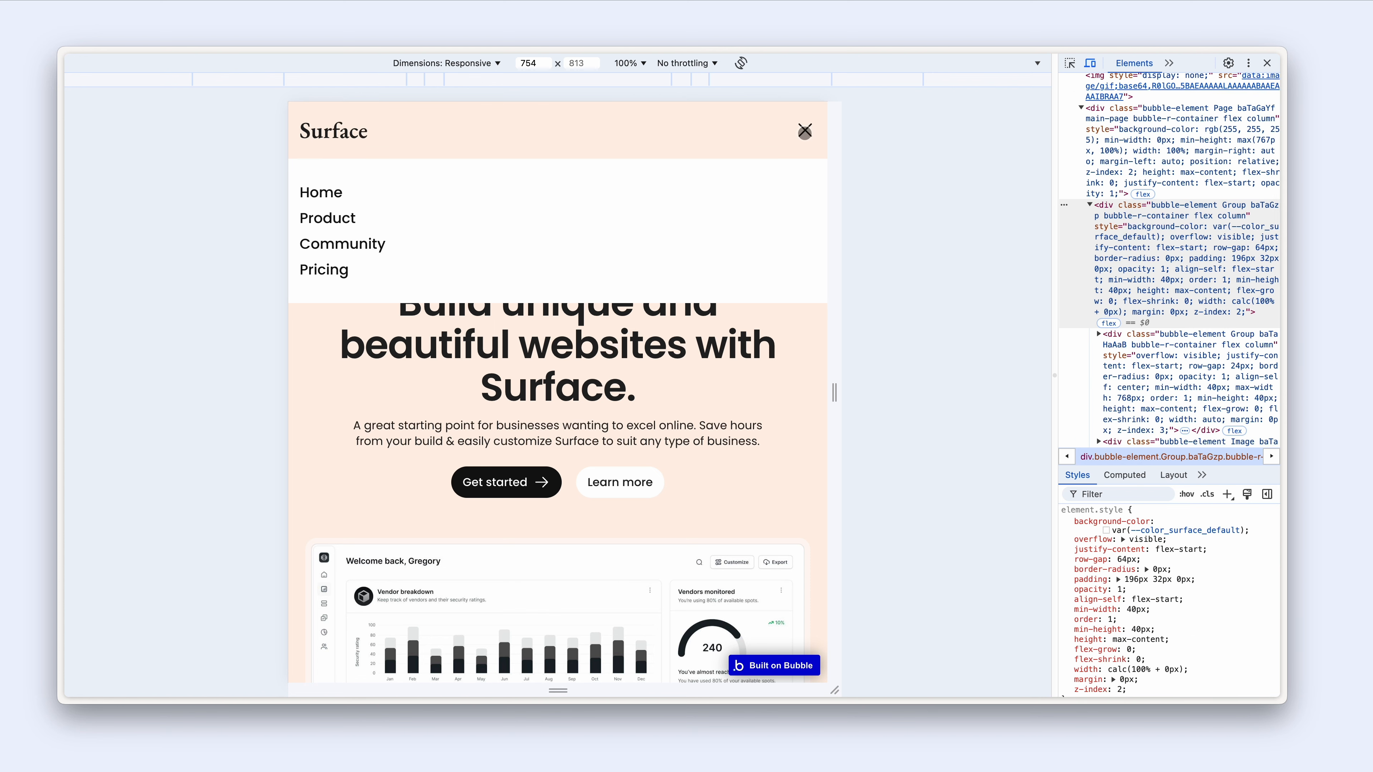
- Check the open mobile menu at 754 px width by scrolling the preview page and toggling the menu
{"action": "scroll", "coordinate": [742, 361], "scroll_direction": "down", "scroll_amount": 10}
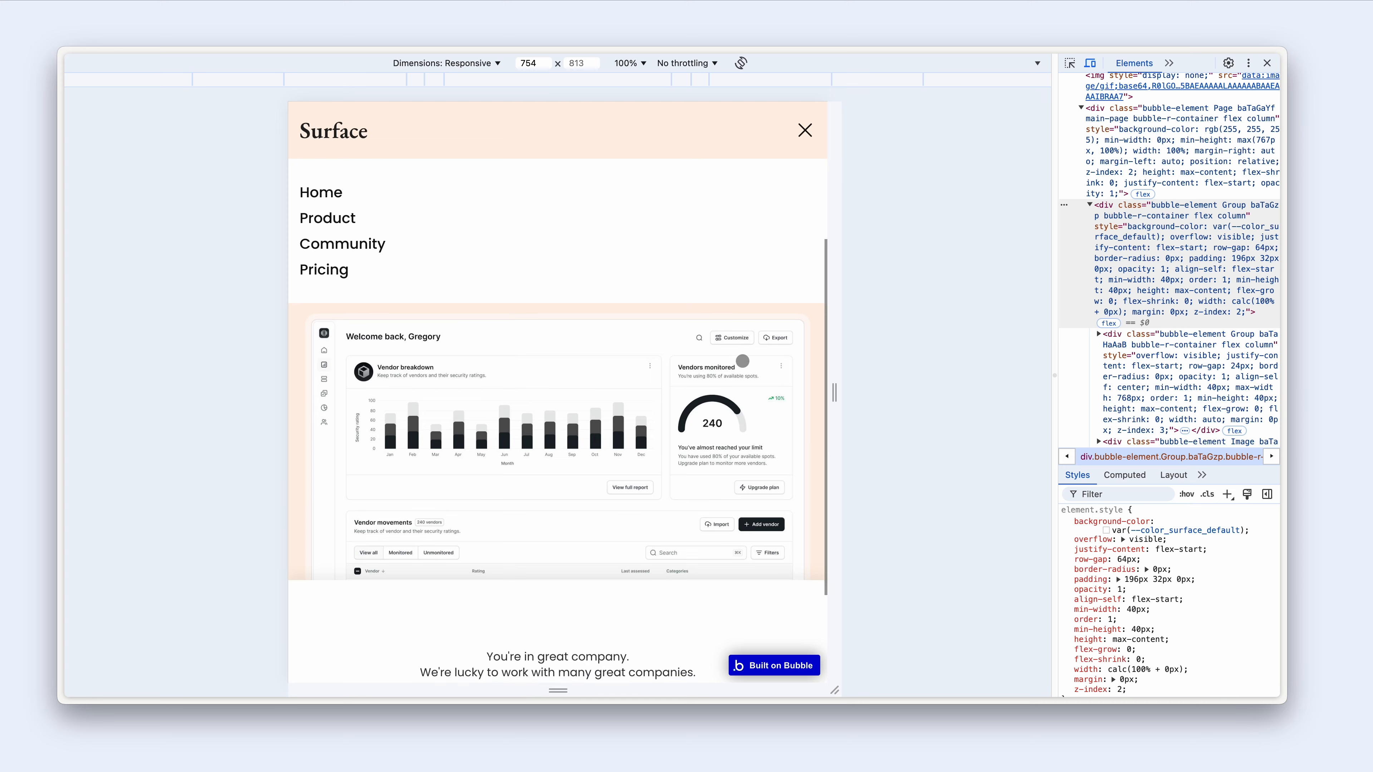
{"action": "scroll", "coordinate": [742, 360], "scroll_direction": "up", "scroll_amount": 10}
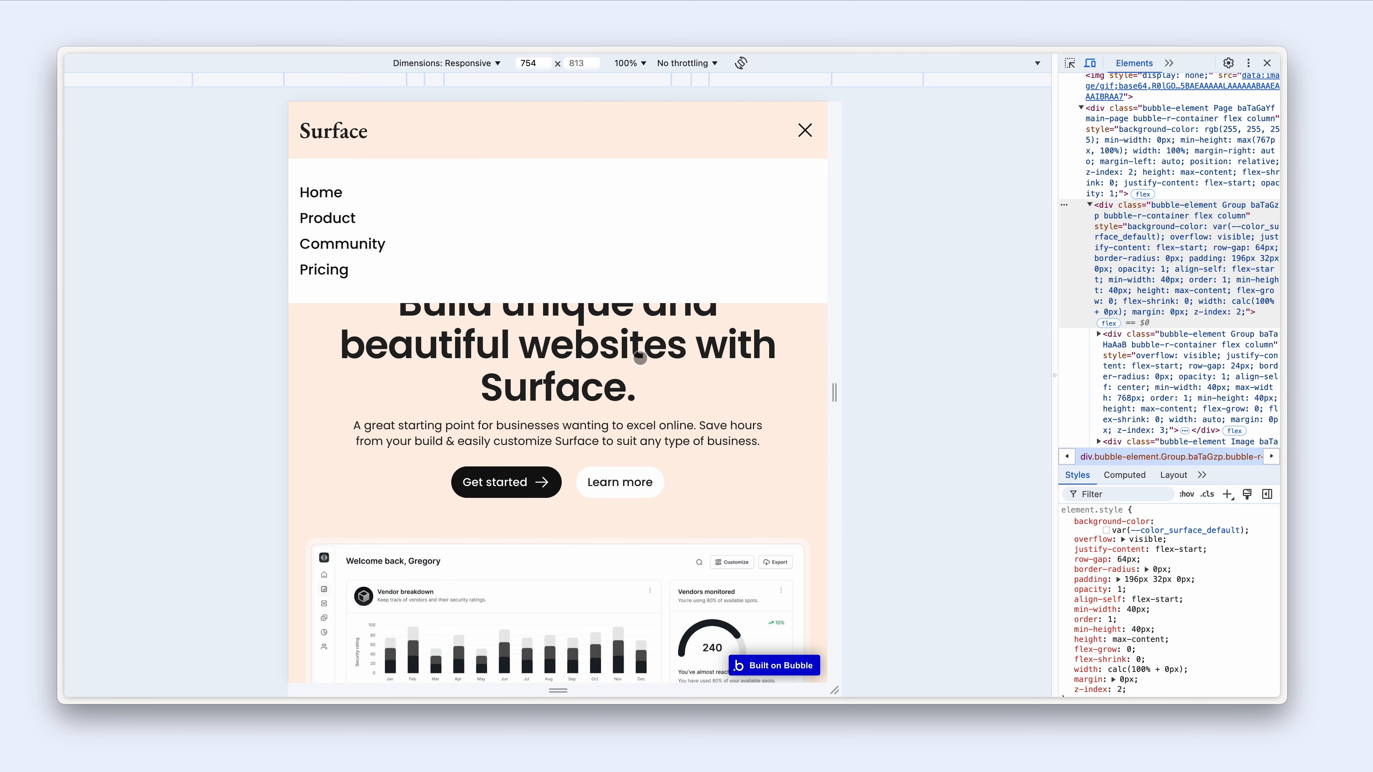
{"action": "scroll", "coordinate": [640, 367], "scroll_direction": "down", "scroll_amount": 3}
{"action": "scroll", "coordinate": [741, 281], "scroll_direction": "up", "scroll_amount": 4}
{"action": "left_click", "coordinate": [800, 135]}
{"action": "left_click", "coordinate": [804, 131]}
- Switch the preview to 375 px width and test closing and reopening the mobile menu, leaving it closed
{"action": "left_click", "coordinate": [684, 83]}
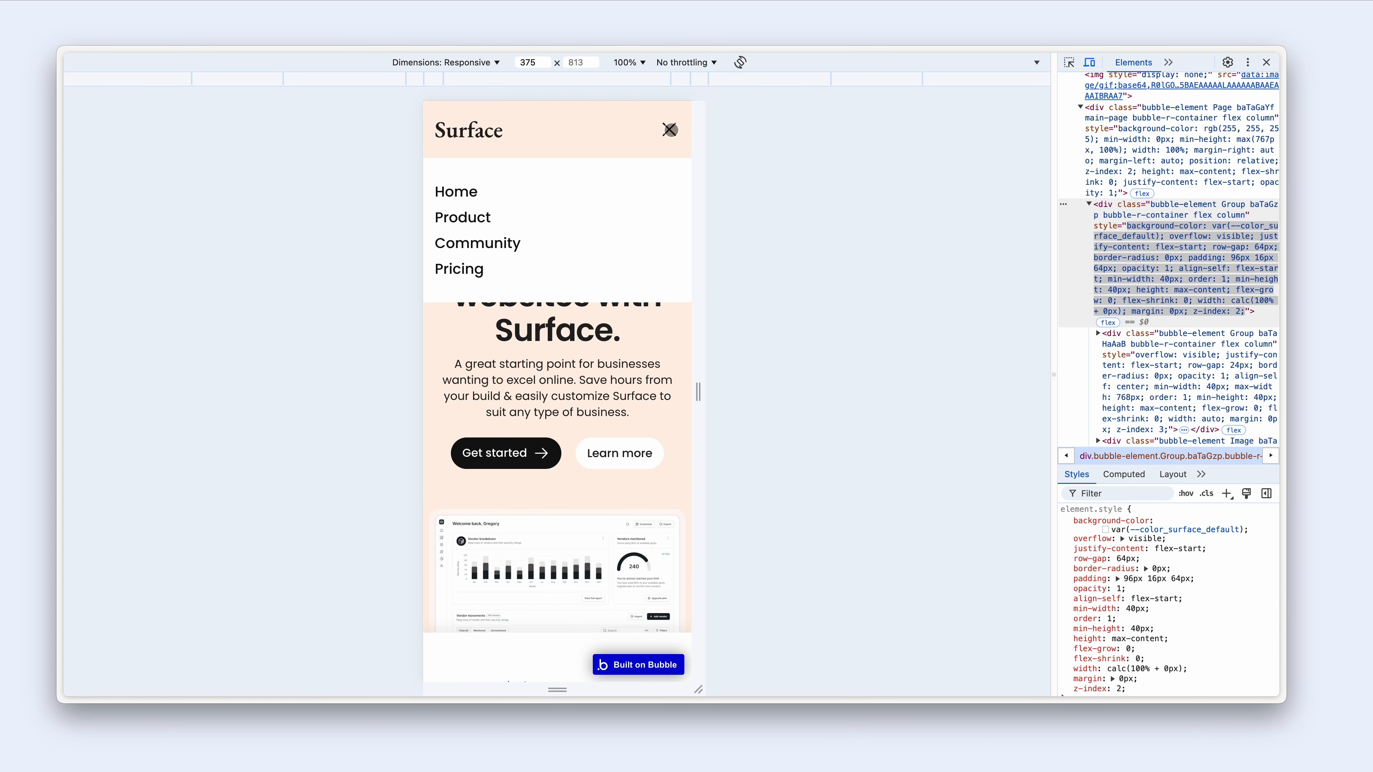
{"action": "left_click", "coordinate": [669, 130]}
{"action": "left_click", "coordinate": [669, 130]}
{"action": "left_click", "coordinate": [669, 130]}
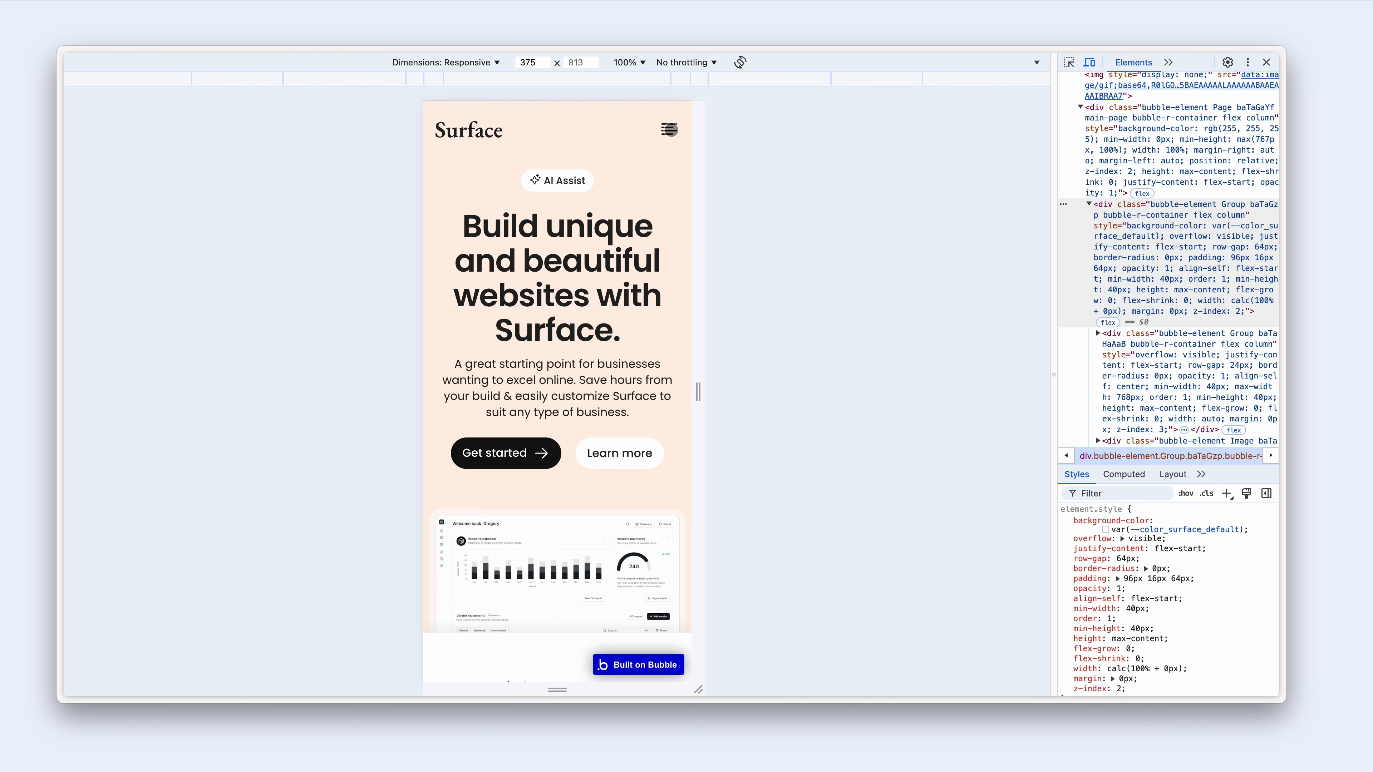
- Return to the navbar reusable in the Bubble editor and check the background settings of Group container and the navbar itself
{"action": "key", "text": "ctrl+Tab"}
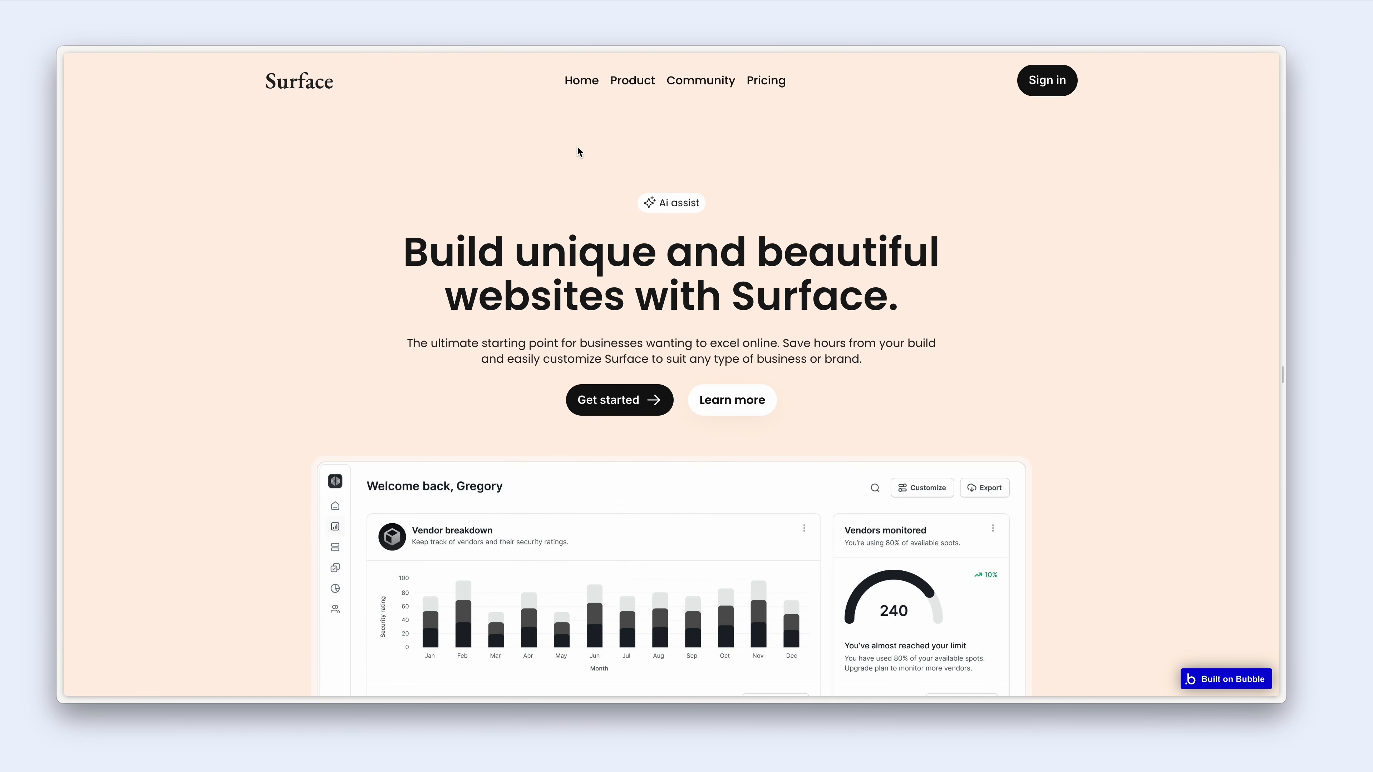
{"action": "key", "text": "ctrl+Tab"}
{"action": "key", "text": "ctrl+Tab"}
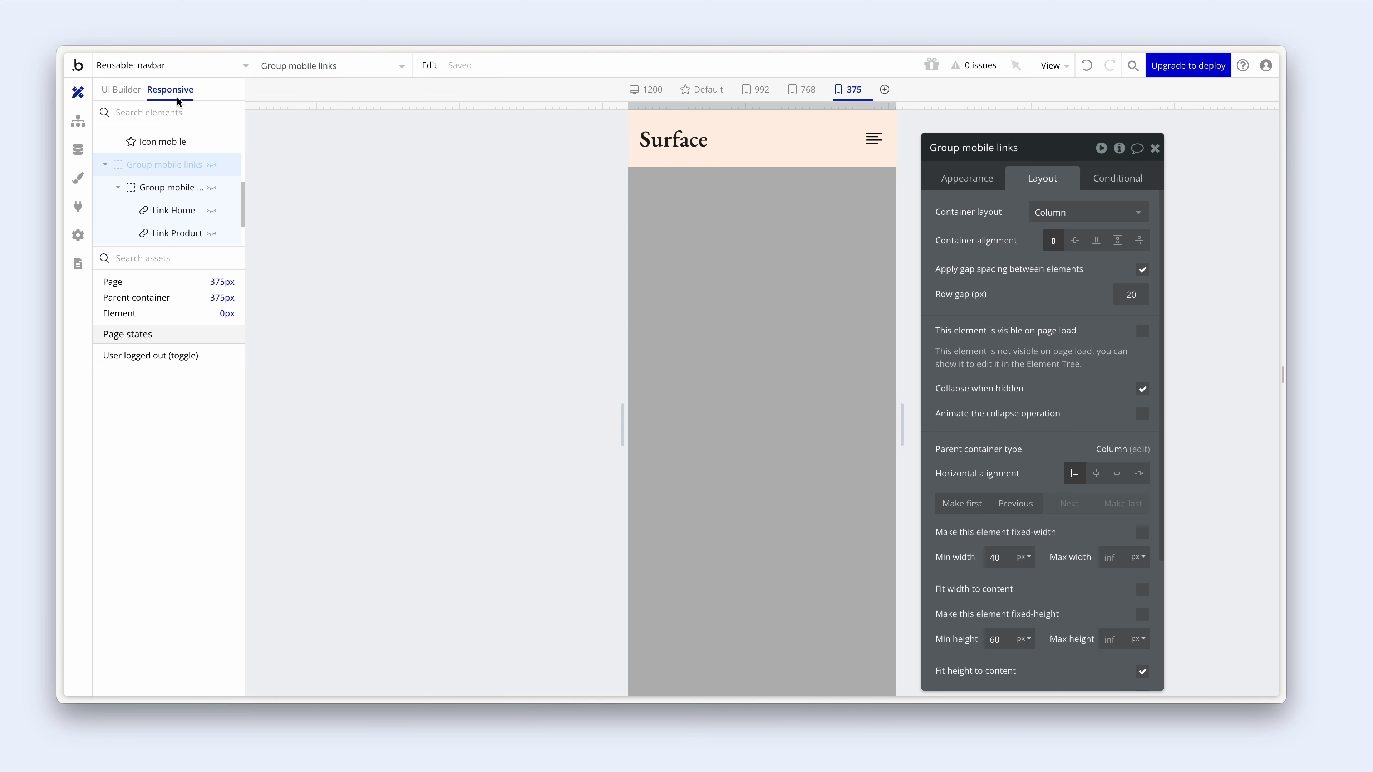
{"action": "left_click", "coordinate": [123, 89]}
{"action": "double_click", "coordinate": [352, 142]}
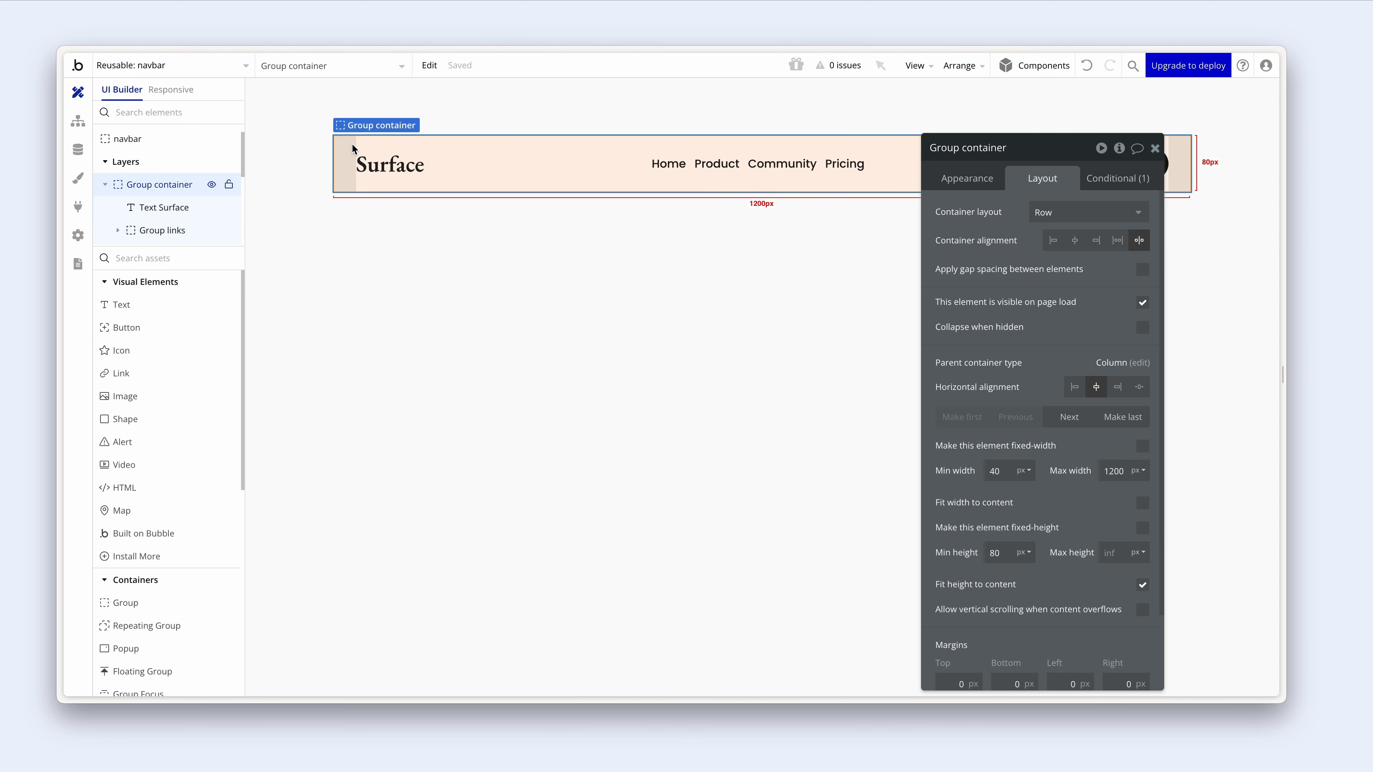
{"action": "left_click", "coordinate": [952, 172]}
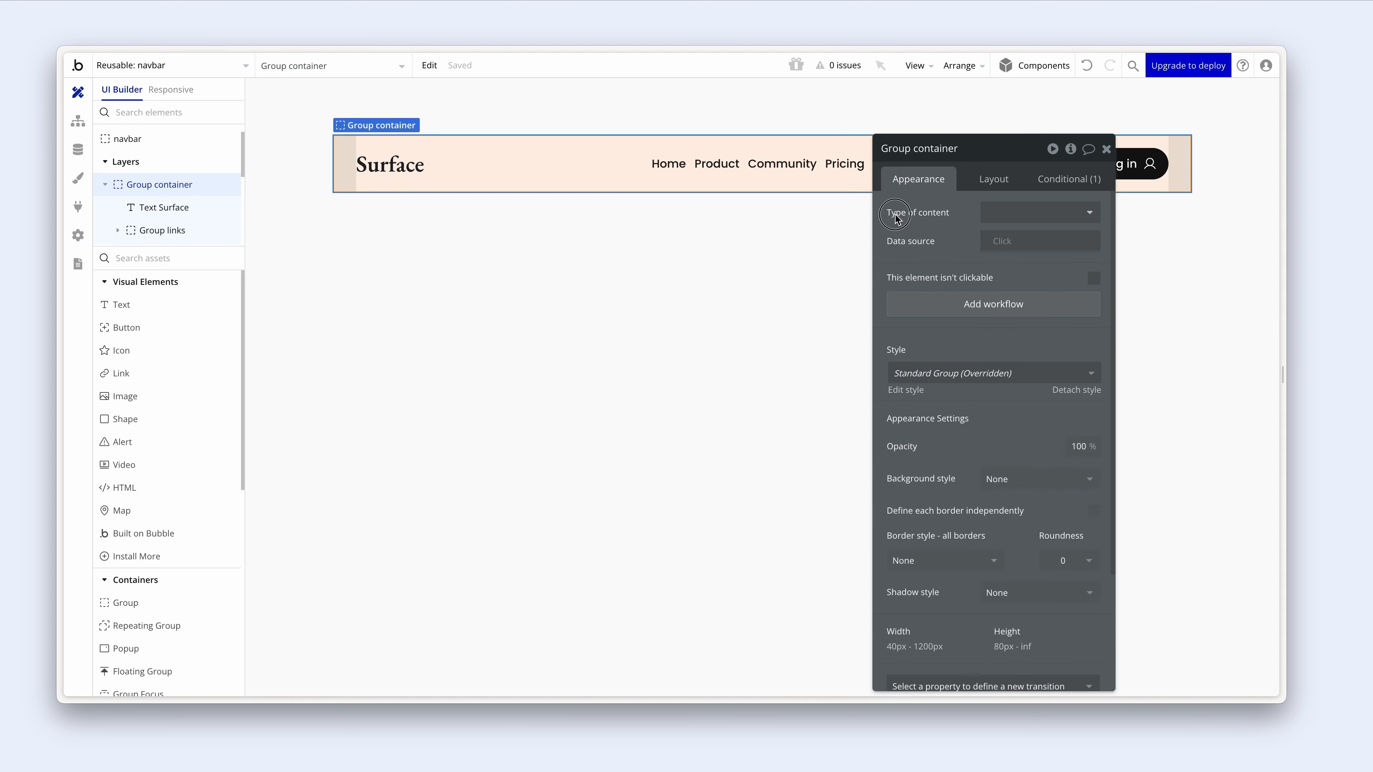
{"action": "scroll", "coordinate": [701, 243], "scroll_direction": "down", "scroll_amount": 2}
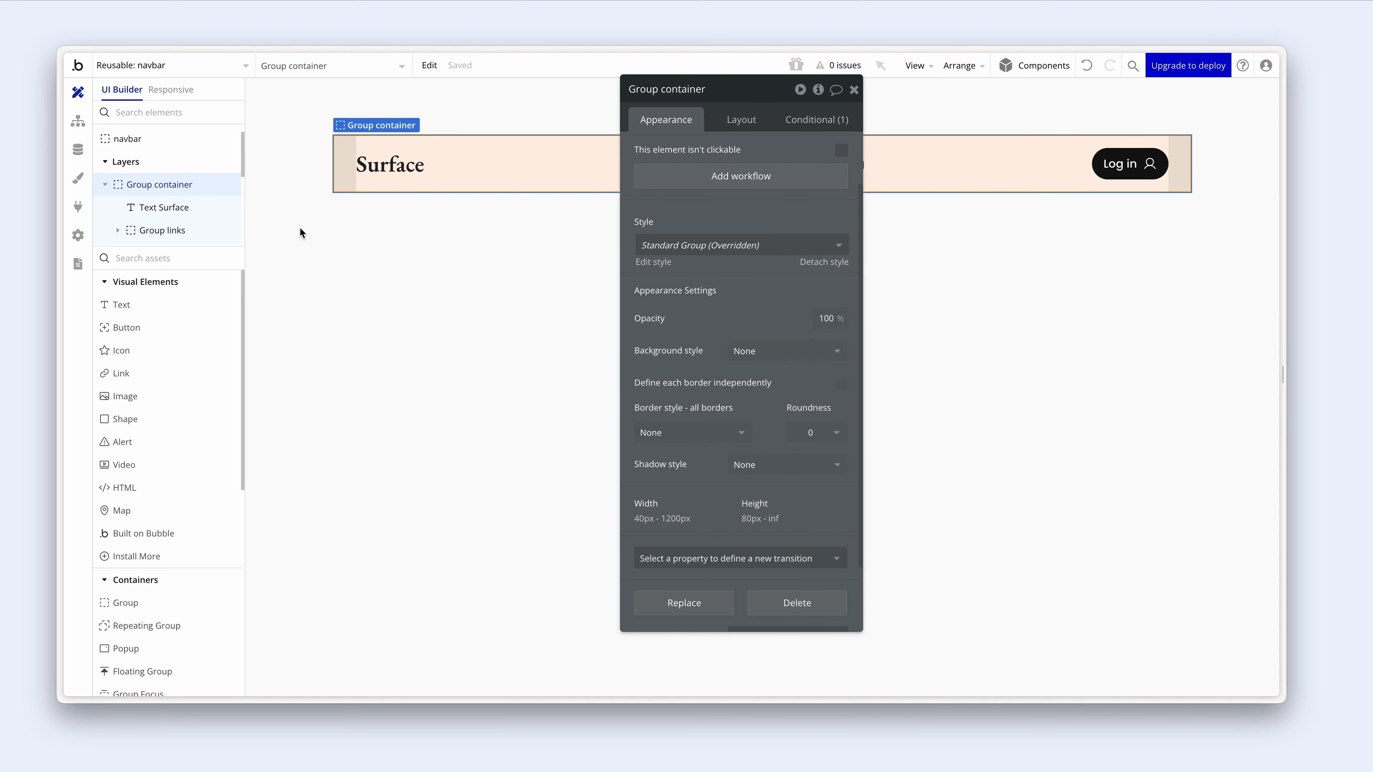
{"action": "left_click", "coordinate": [158, 139]}
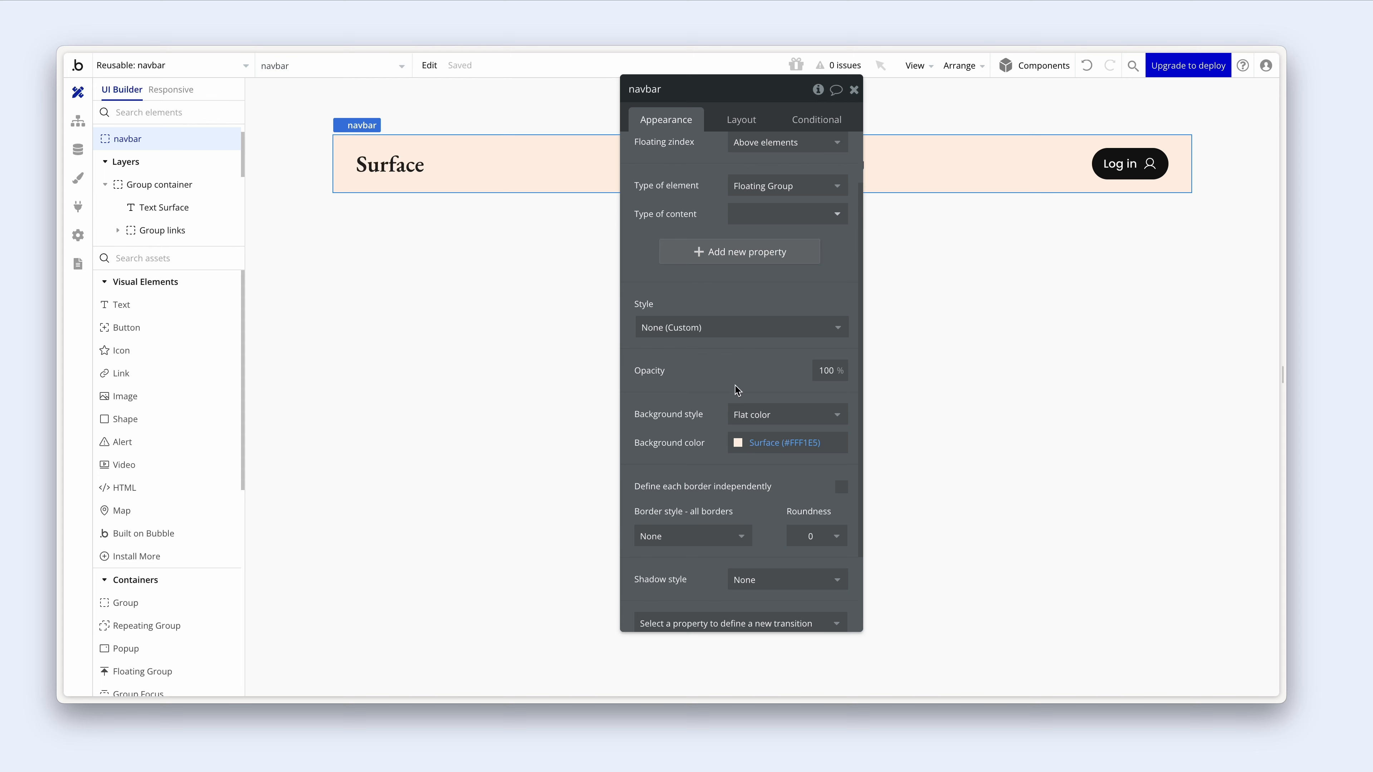
{"action": "scroll", "coordinate": [690, 382], "scroll_direction": "down", "scroll_amount": 2}
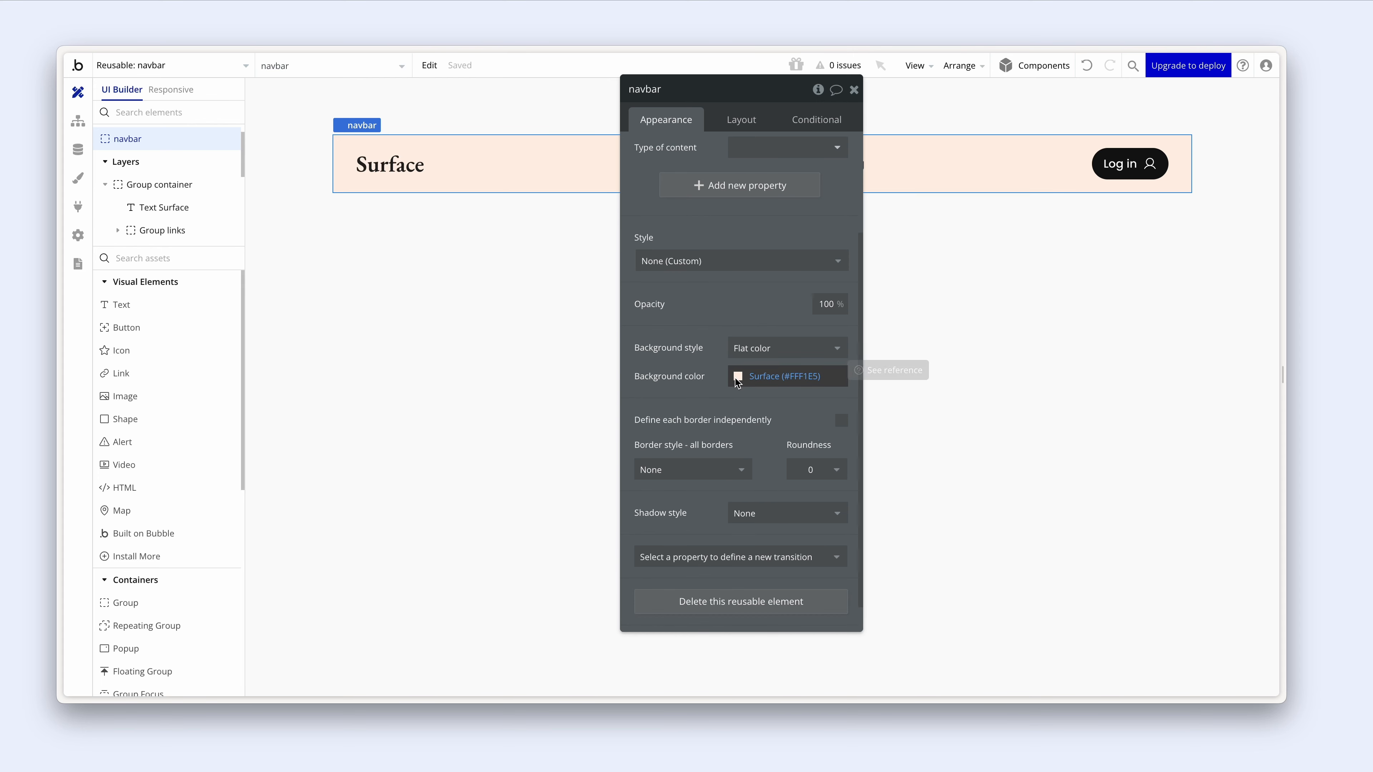
- Add a condition to the navbar for when Current page scrolling position > 80
{"action": "left_click", "coordinate": [803, 121]}
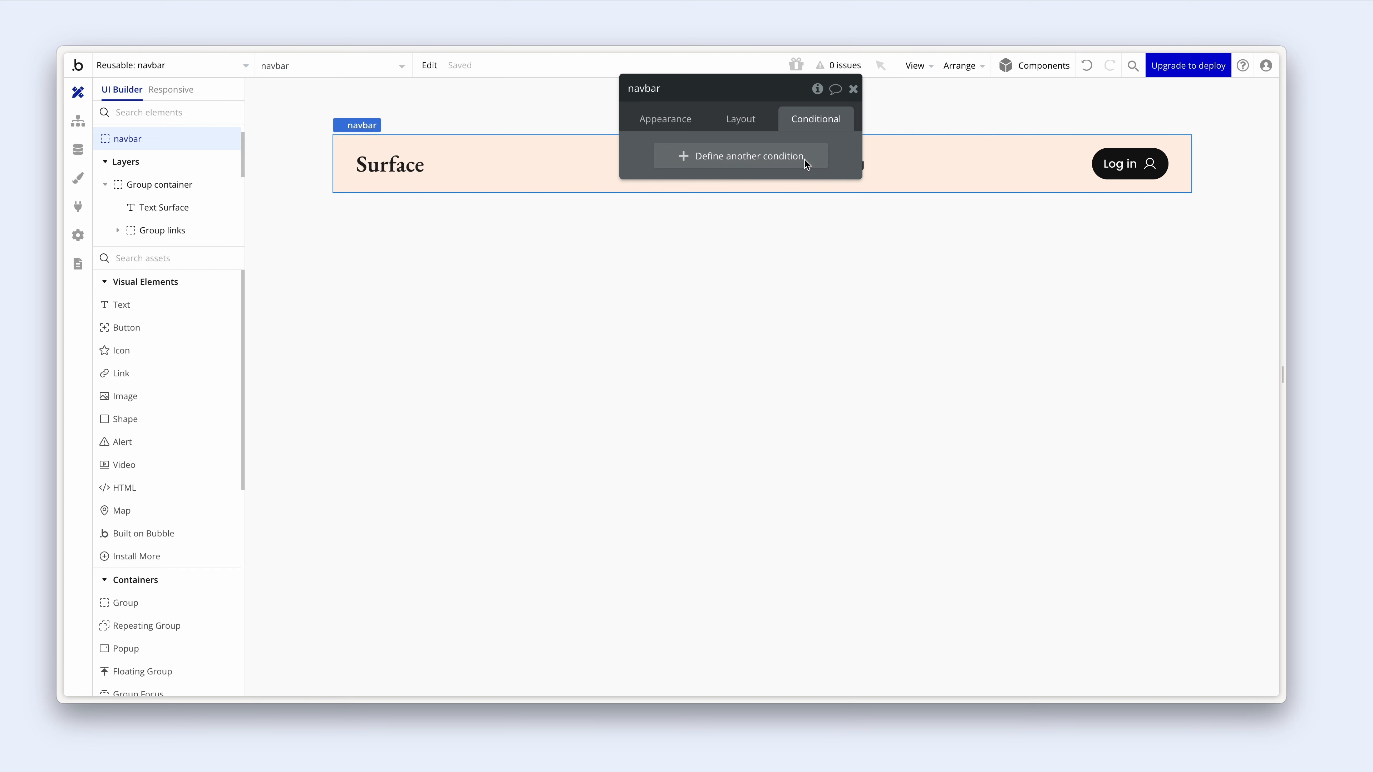
{"action": "left_click", "coordinate": [765, 157]}
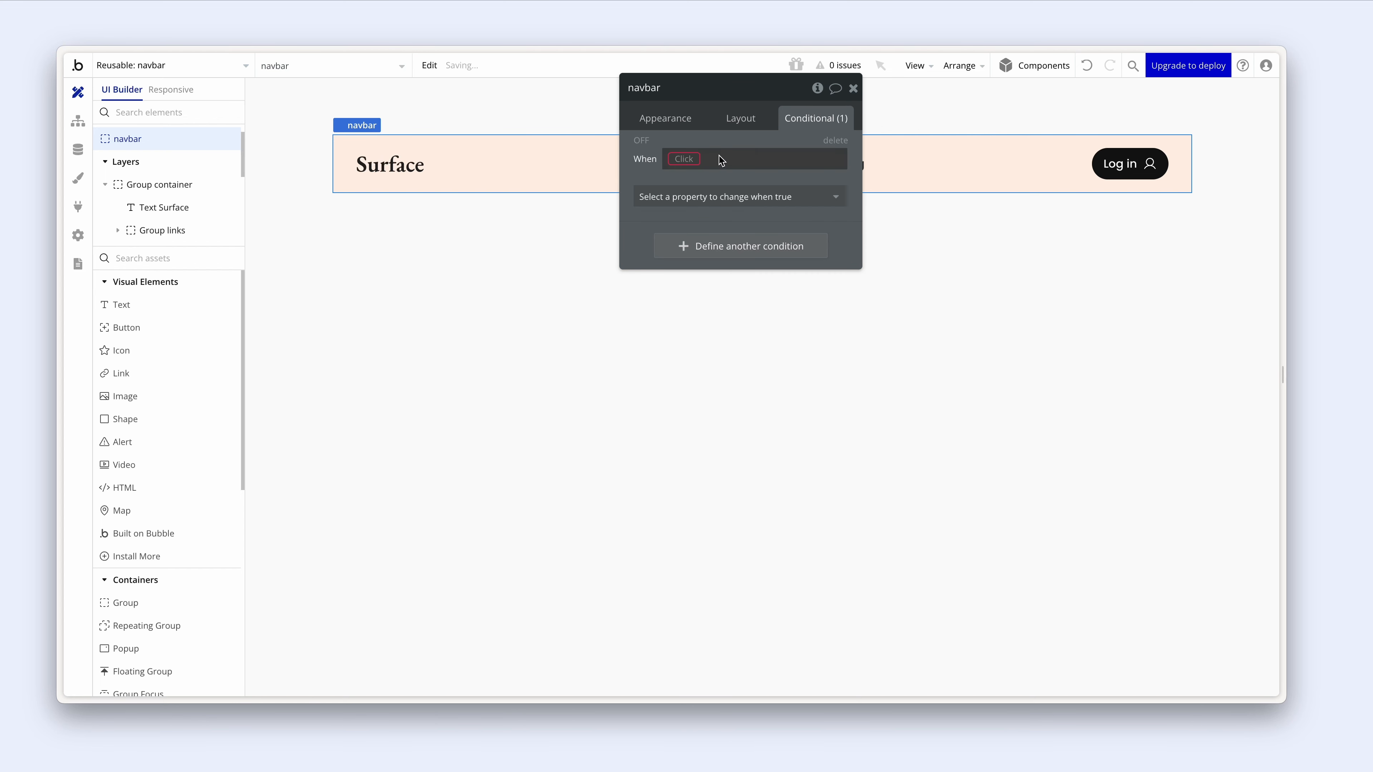
{"action": "left_click", "coordinate": [686, 160]}
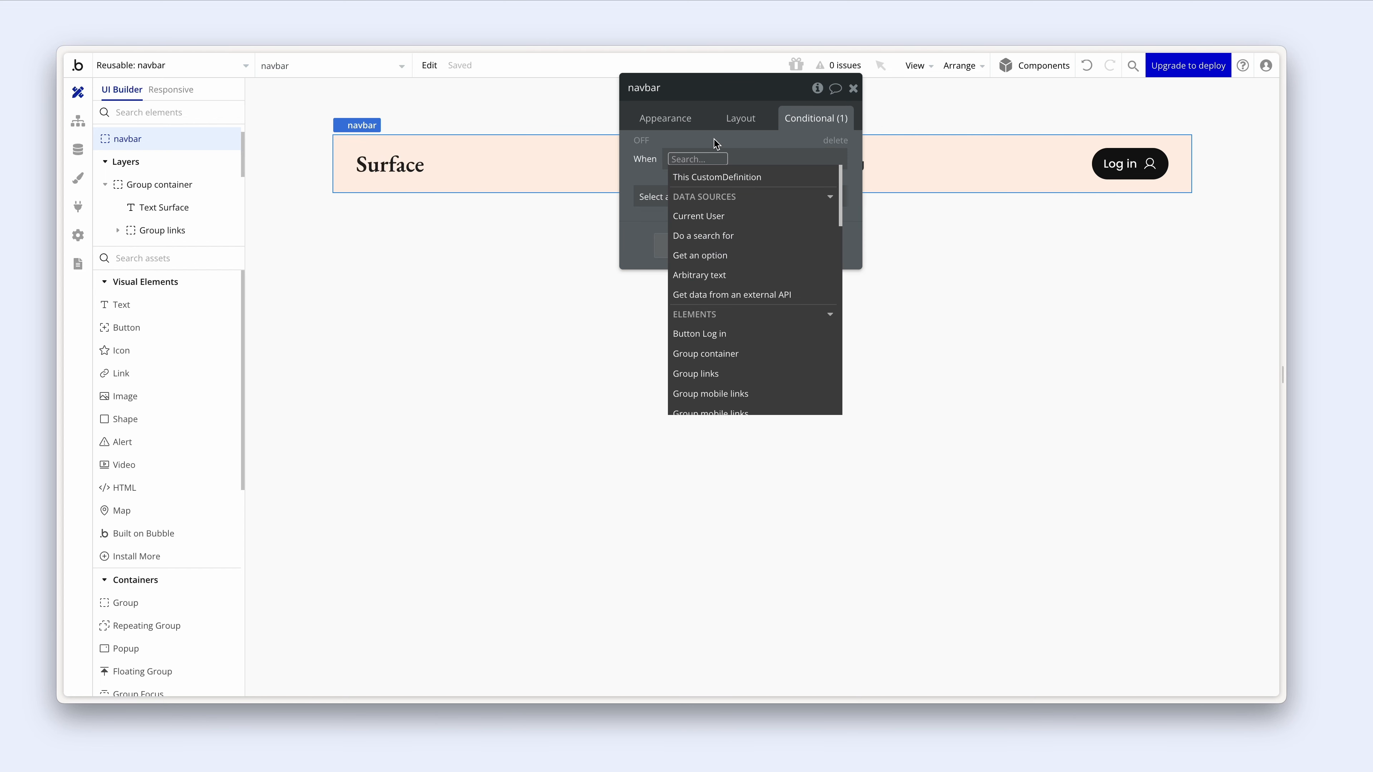
{"action": "scroll", "coordinate": [772, 225], "scroll_direction": "down", "scroll_amount": 10}
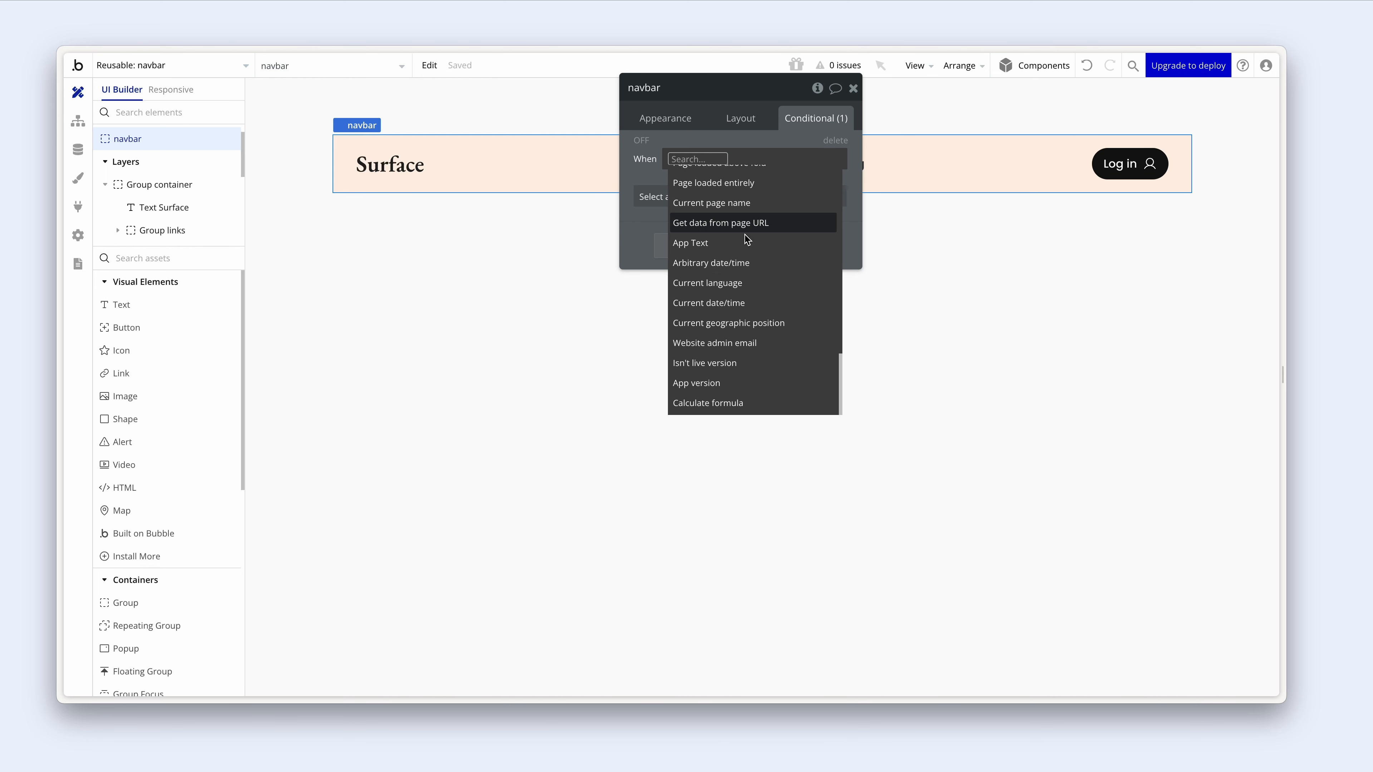
{"action": "scroll", "coordinate": [744, 235], "scroll_direction": "up", "scroll_amount": 5}
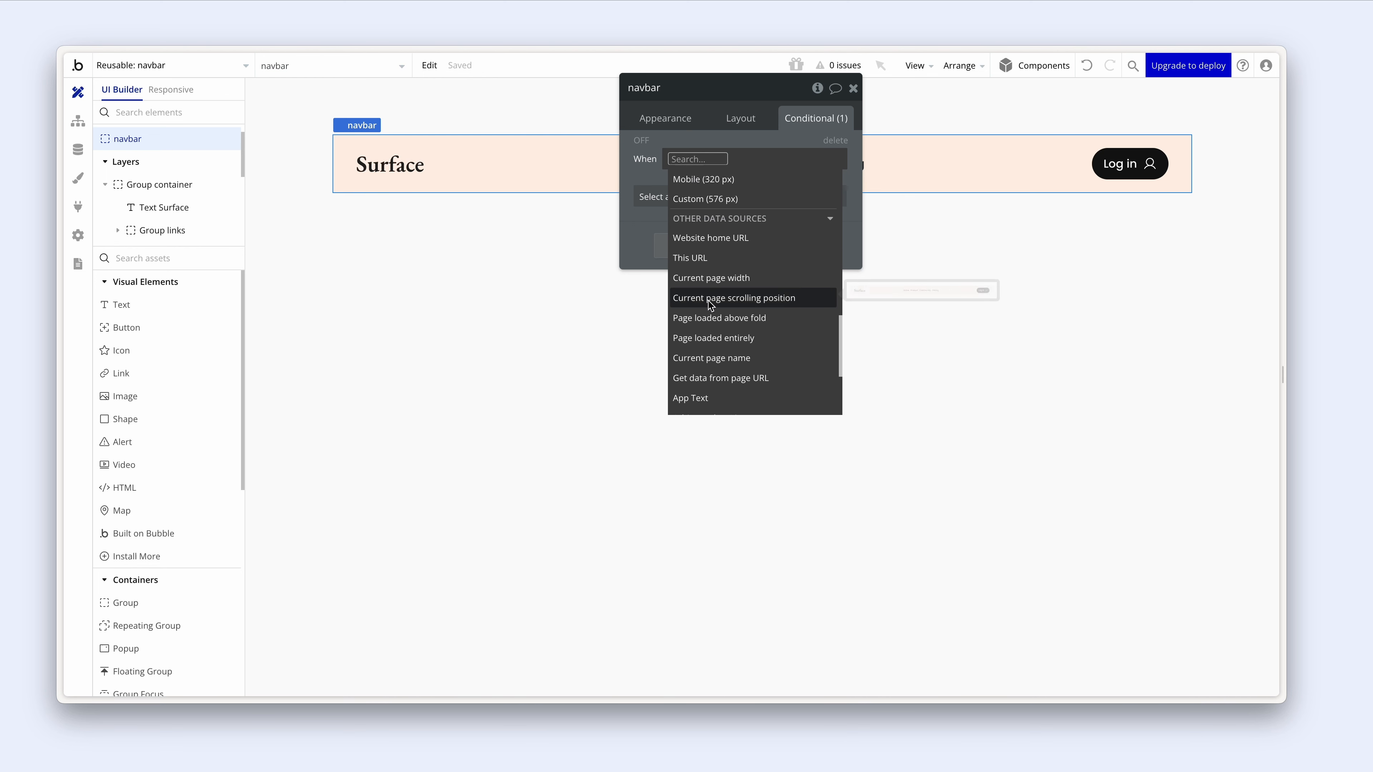
{"action": "left_click", "coordinate": [802, 299]}
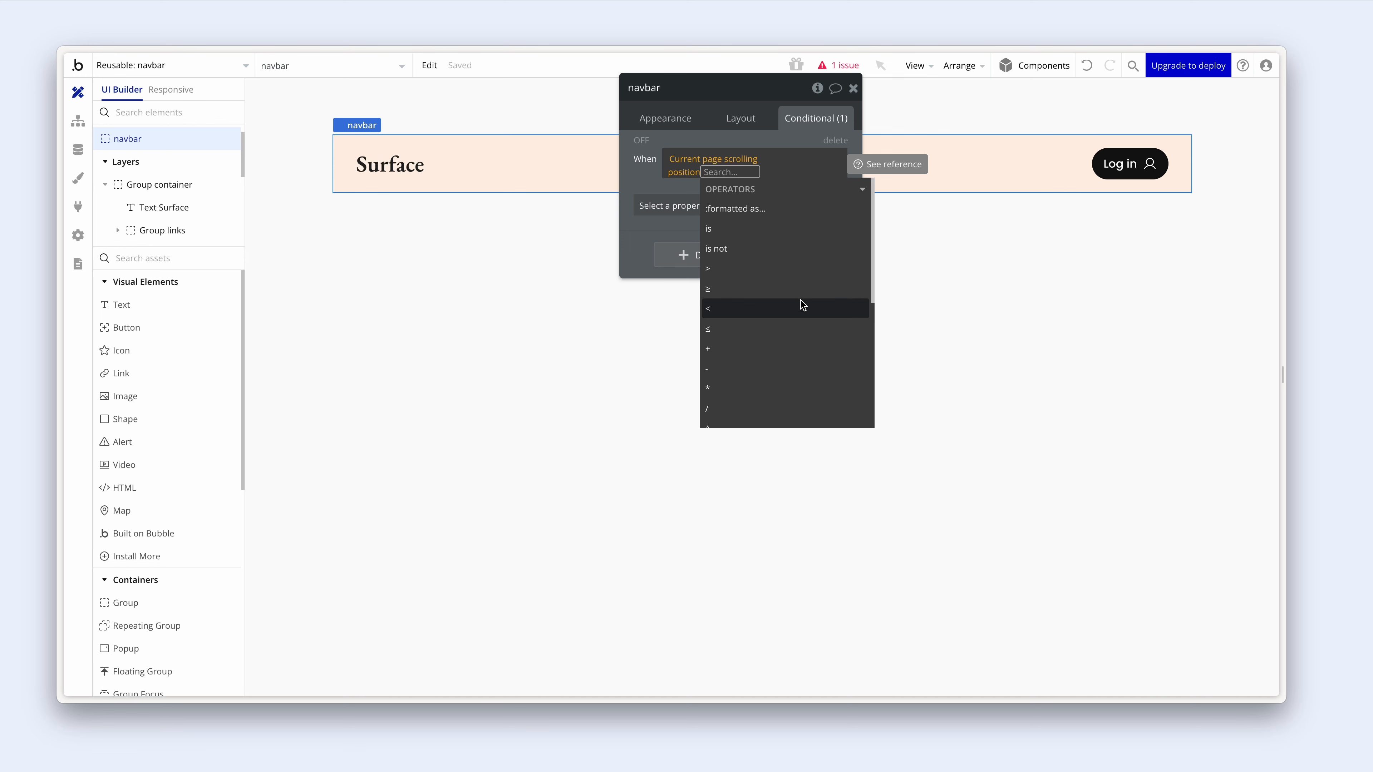
{"action": "left_click", "coordinate": [798, 272]}
{"action": "type", "text": "80"}
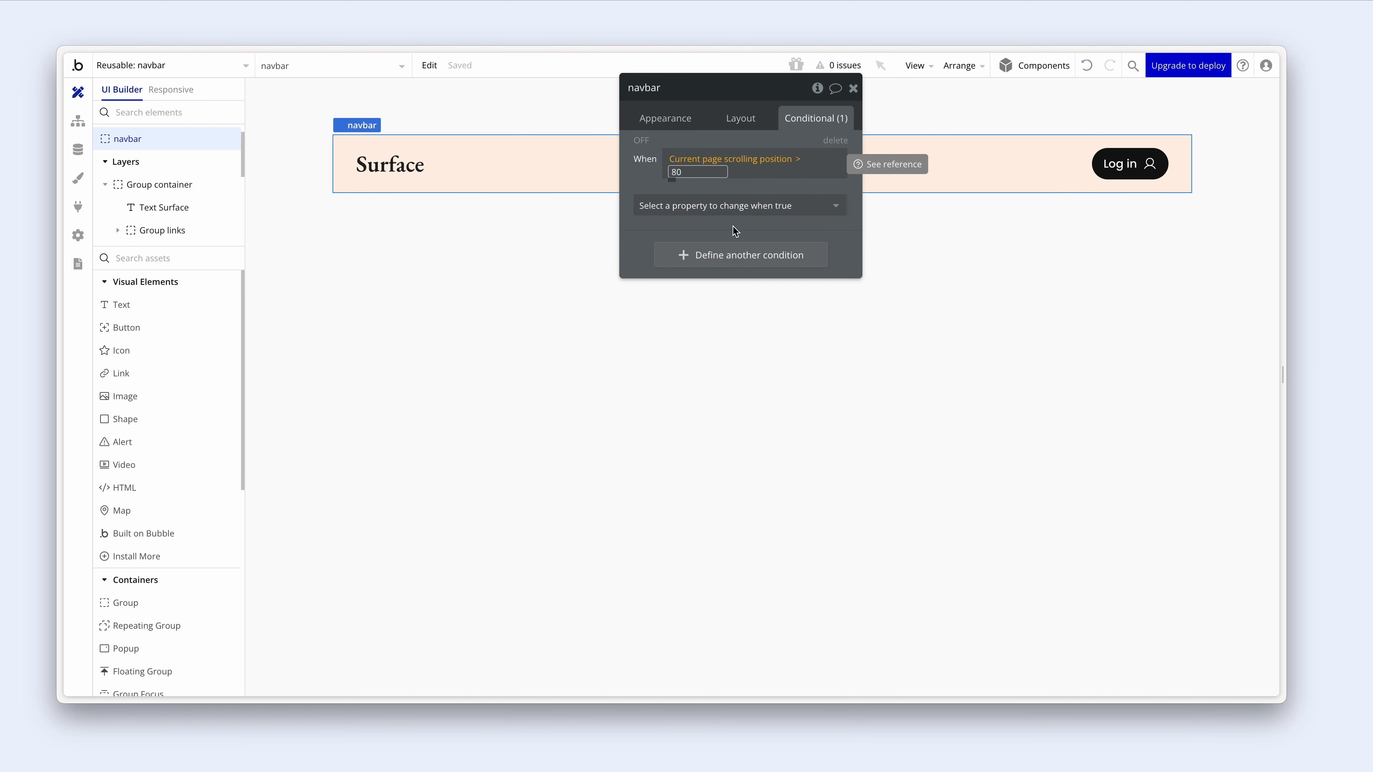
{"action": "key", "text": "Return"}
{"action": "left_click", "coordinate": [644, 174]}
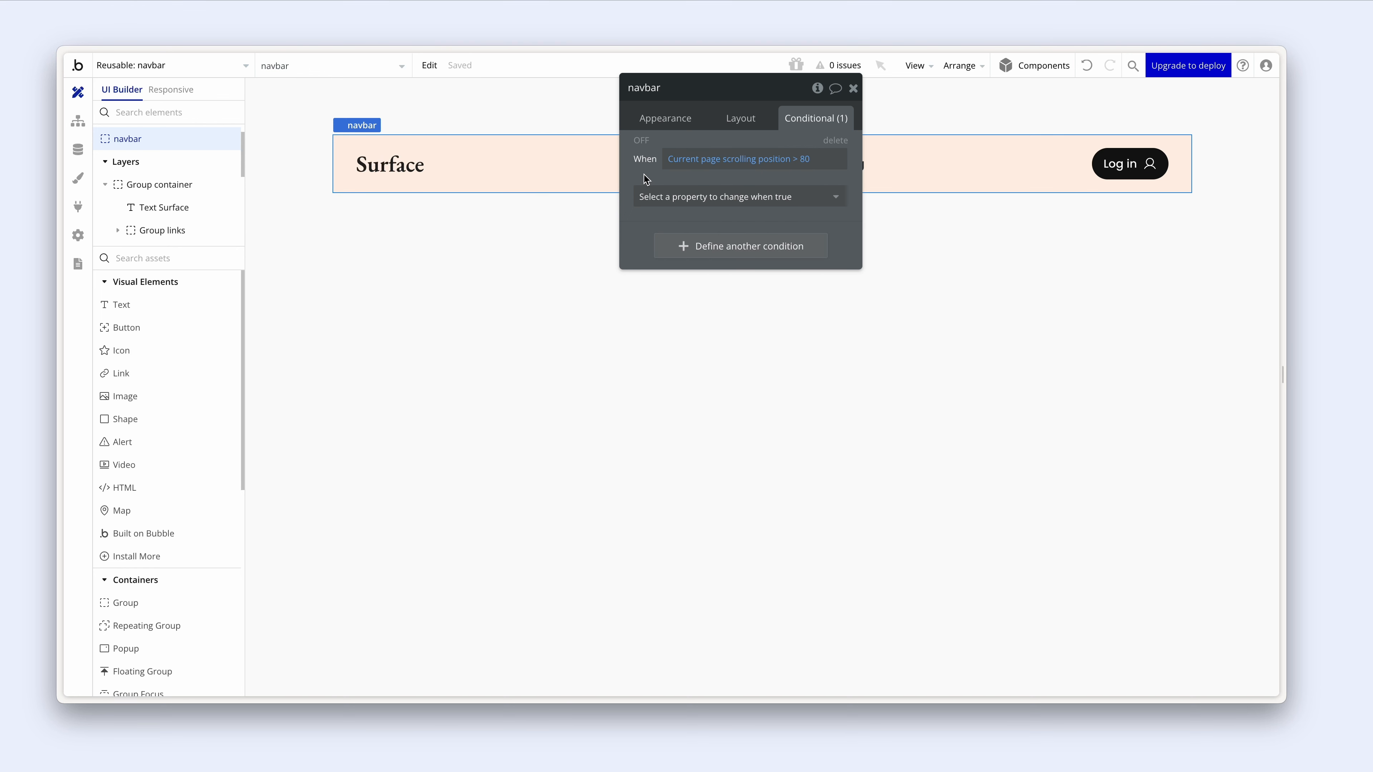
- Make the navbar's scroll condition change the background color to Primary contrast
{"action": "left_click", "coordinate": [686, 196]}
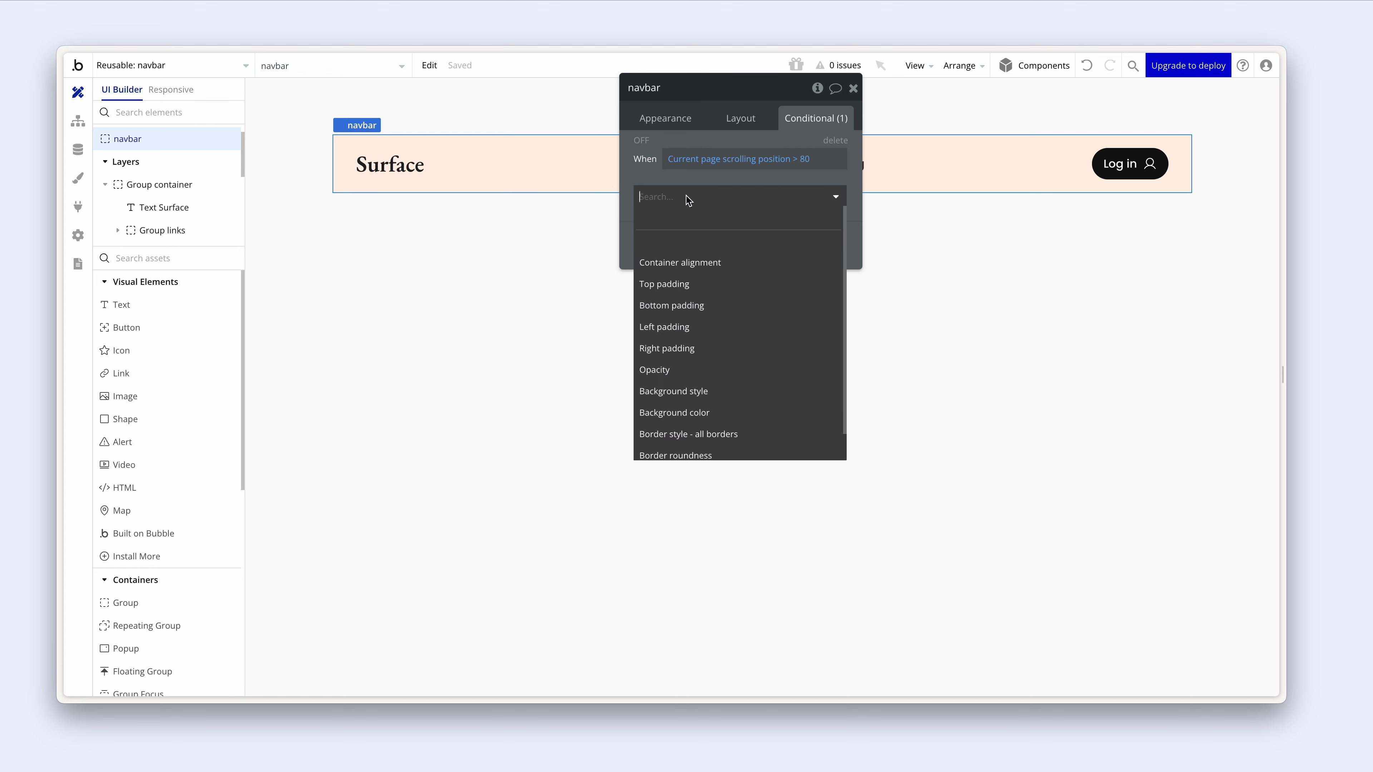
{"action": "type", "text": "back"}
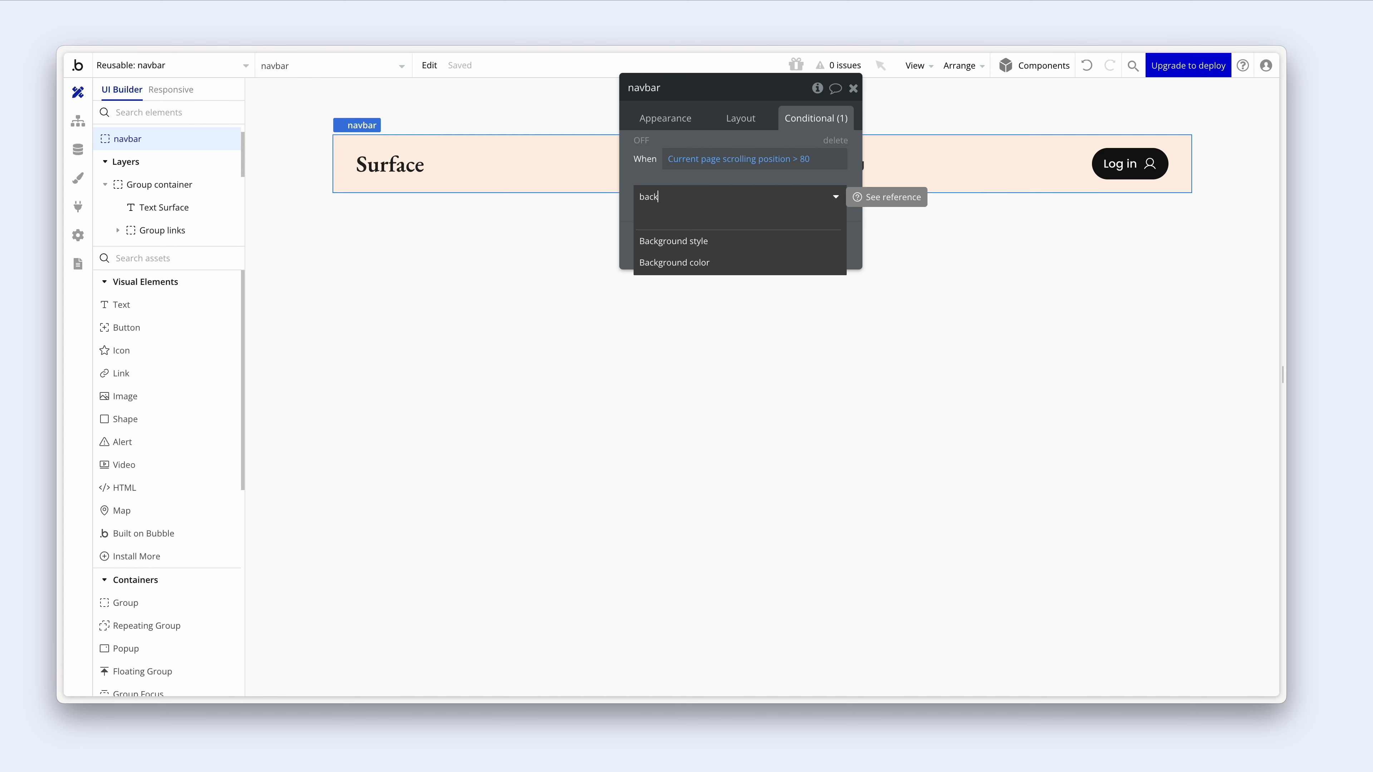
{"action": "left_click", "coordinate": [720, 264]}
{"action": "left_click", "coordinate": [724, 192]}
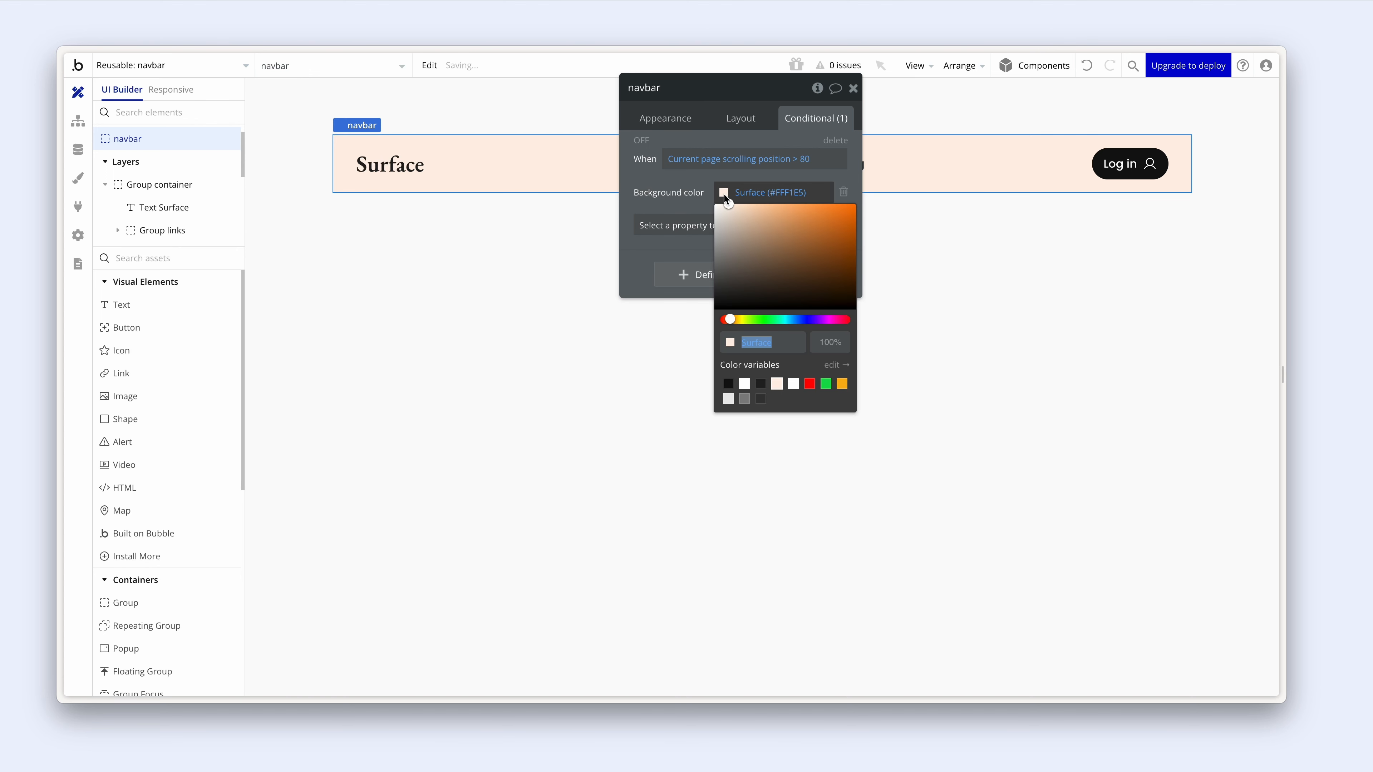
{"action": "left_click", "coordinate": [744, 383]}
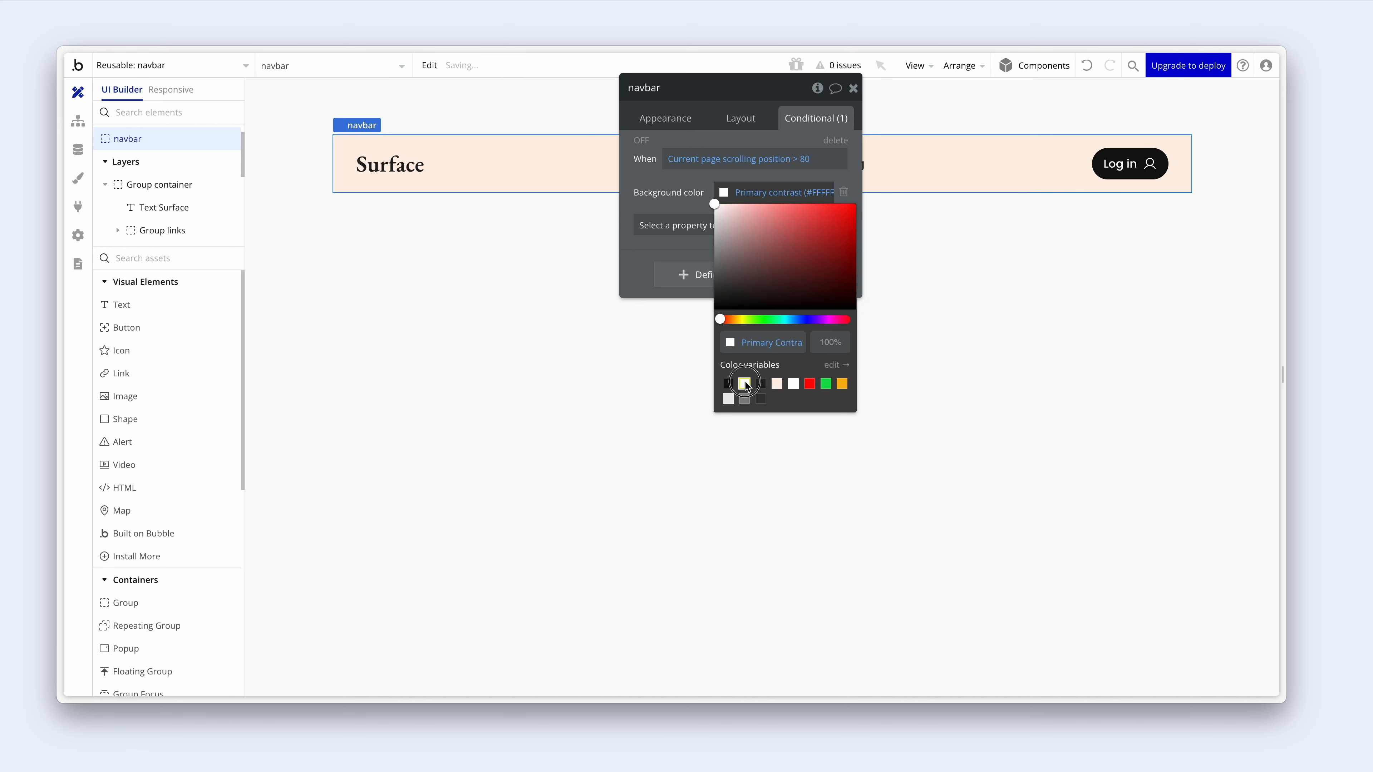
{"action": "left_click", "coordinate": [685, 206]}
- Add a Background style transition to the navbar with a duration of 250 ms
{"action": "left_click", "coordinate": [675, 120]}
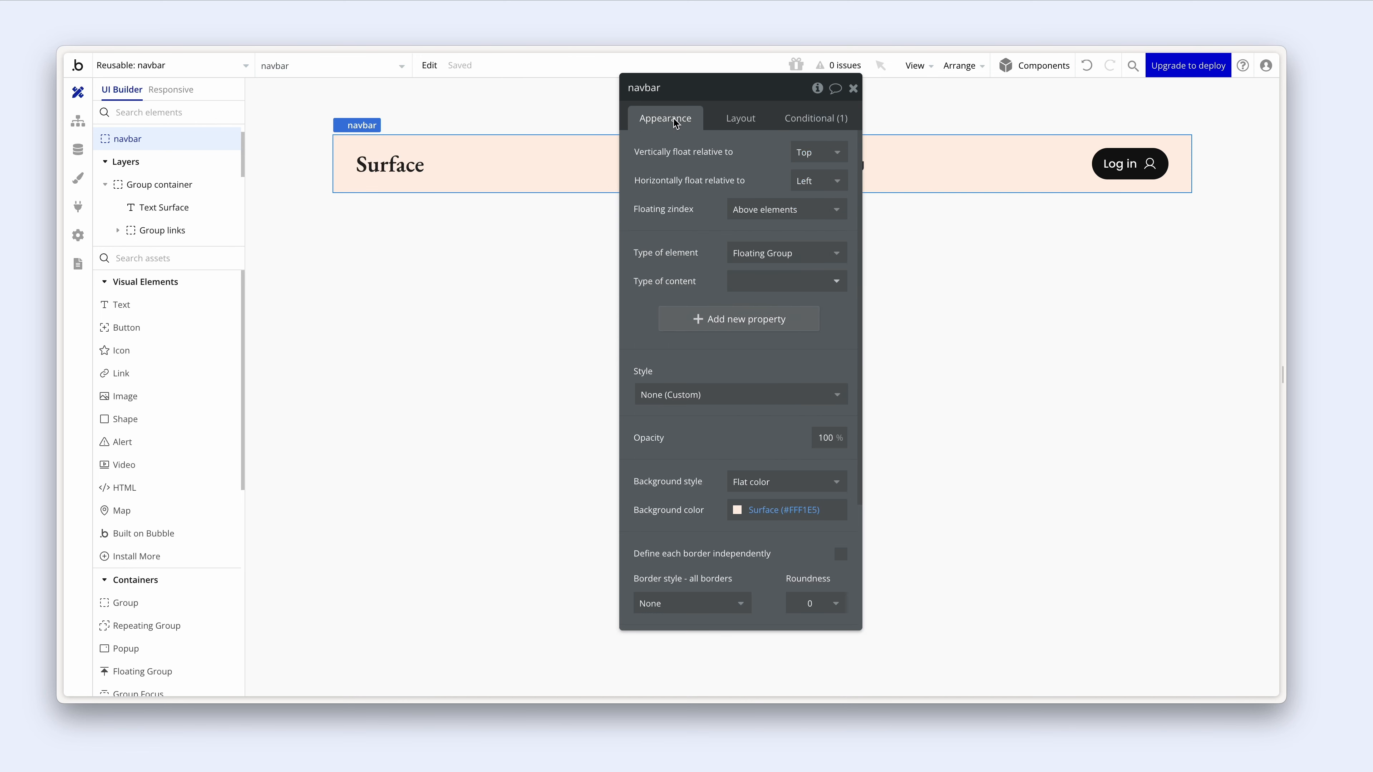
{"action": "scroll", "coordinate": [709, 248], "scroll_direction": "down", "scroll_amount": 3}
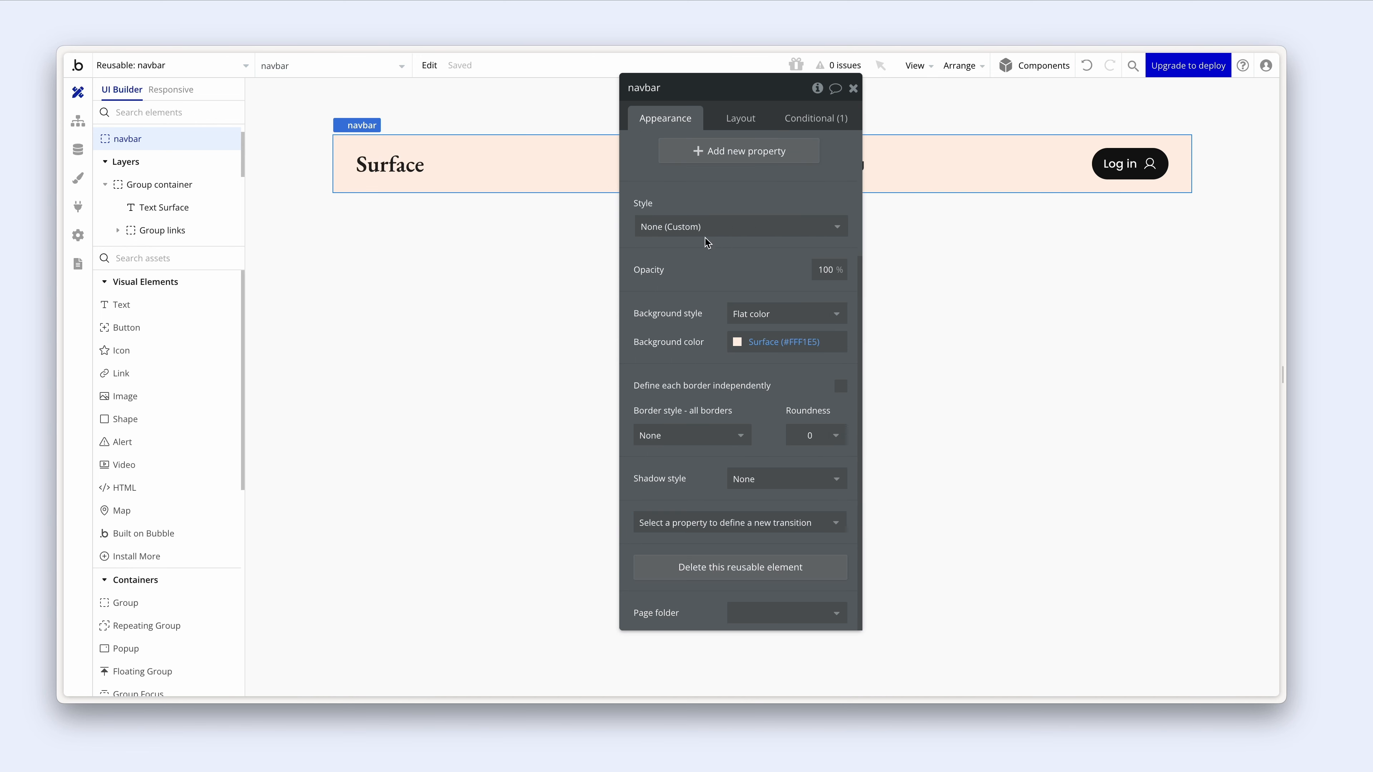
{"action": "left_click", "coordinate": [770, 526]}
{"action": "left_click", "coordinate": [767, 566]}
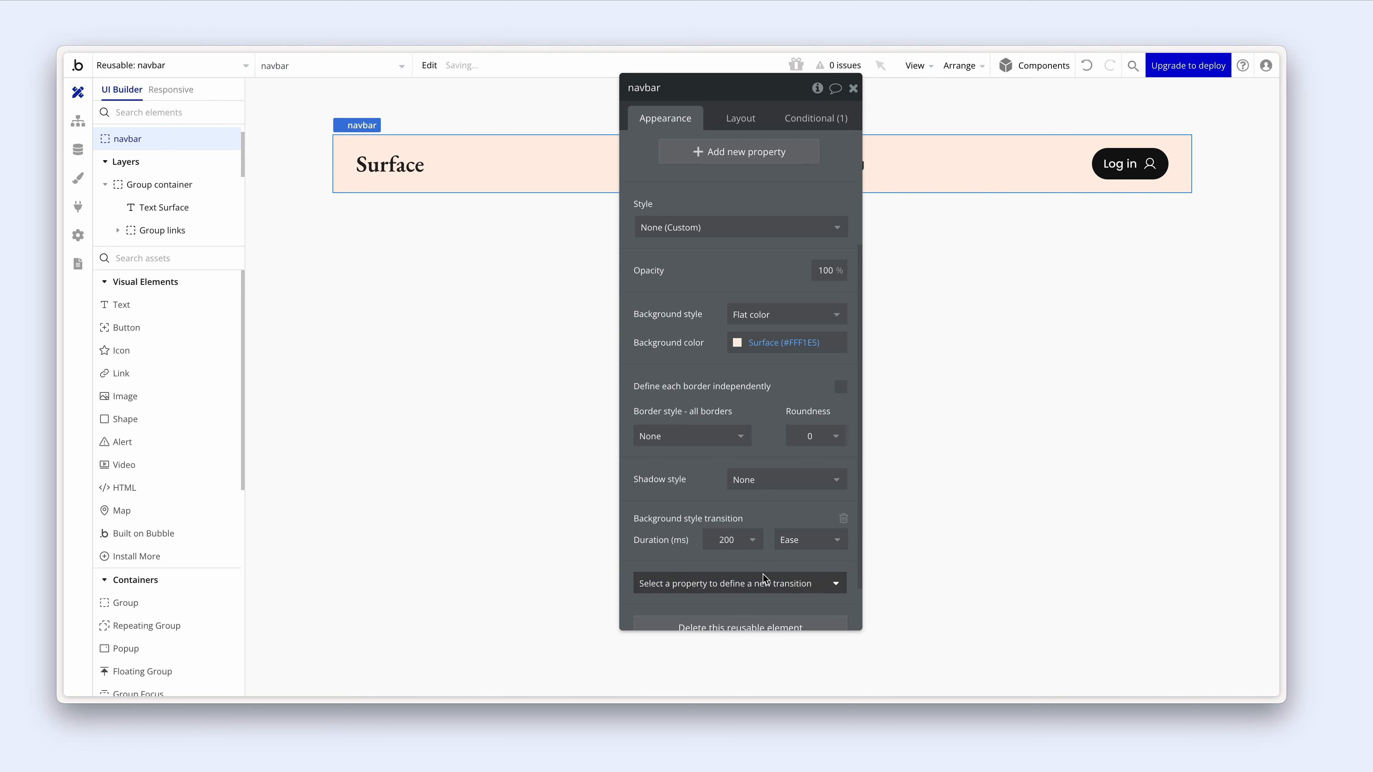
{"action": "scroll", "coordinate": [757, 546], "scroll_direction": "down", "scroll_amount": 2}
{"action": "left_click", "coordinate": [744, 483]}
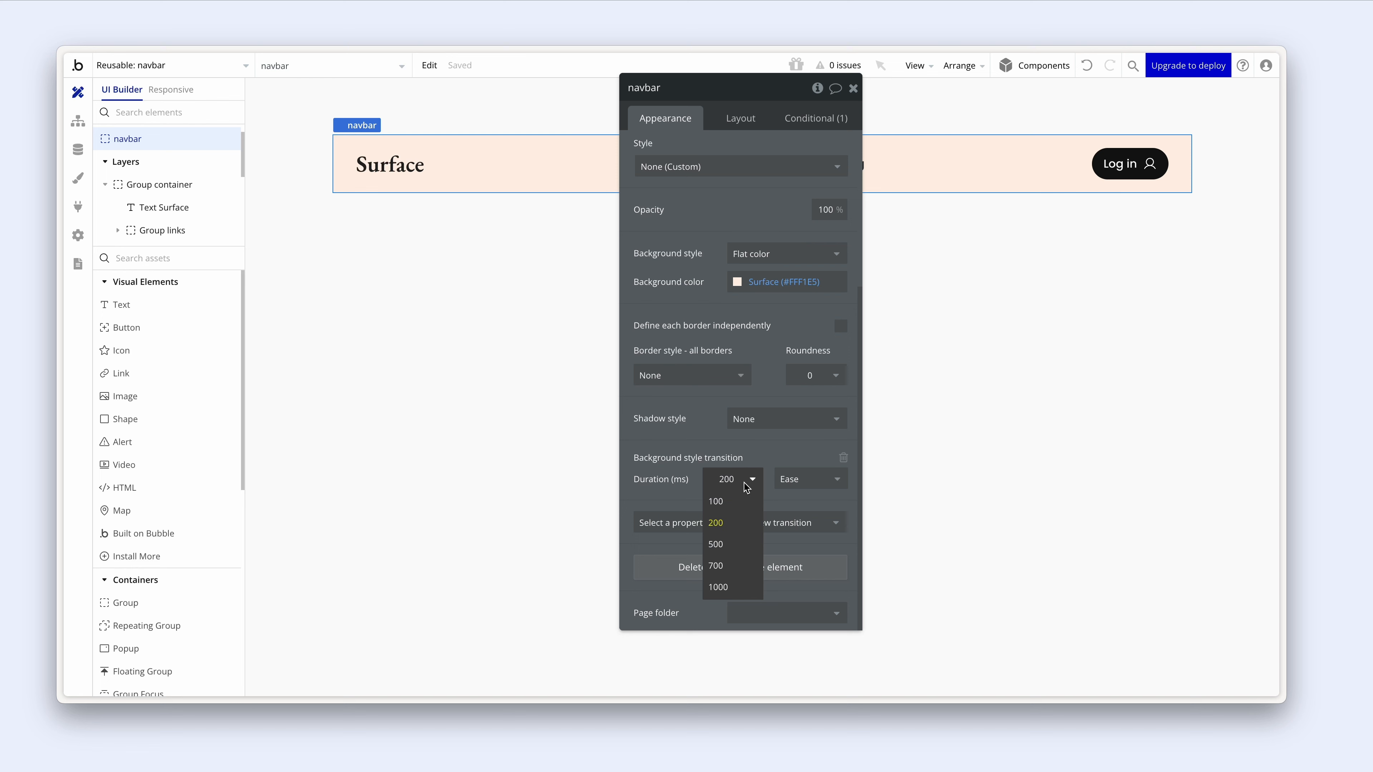
{"action": "type", "text": "2"}
{"action": "key", "text": "Return"}
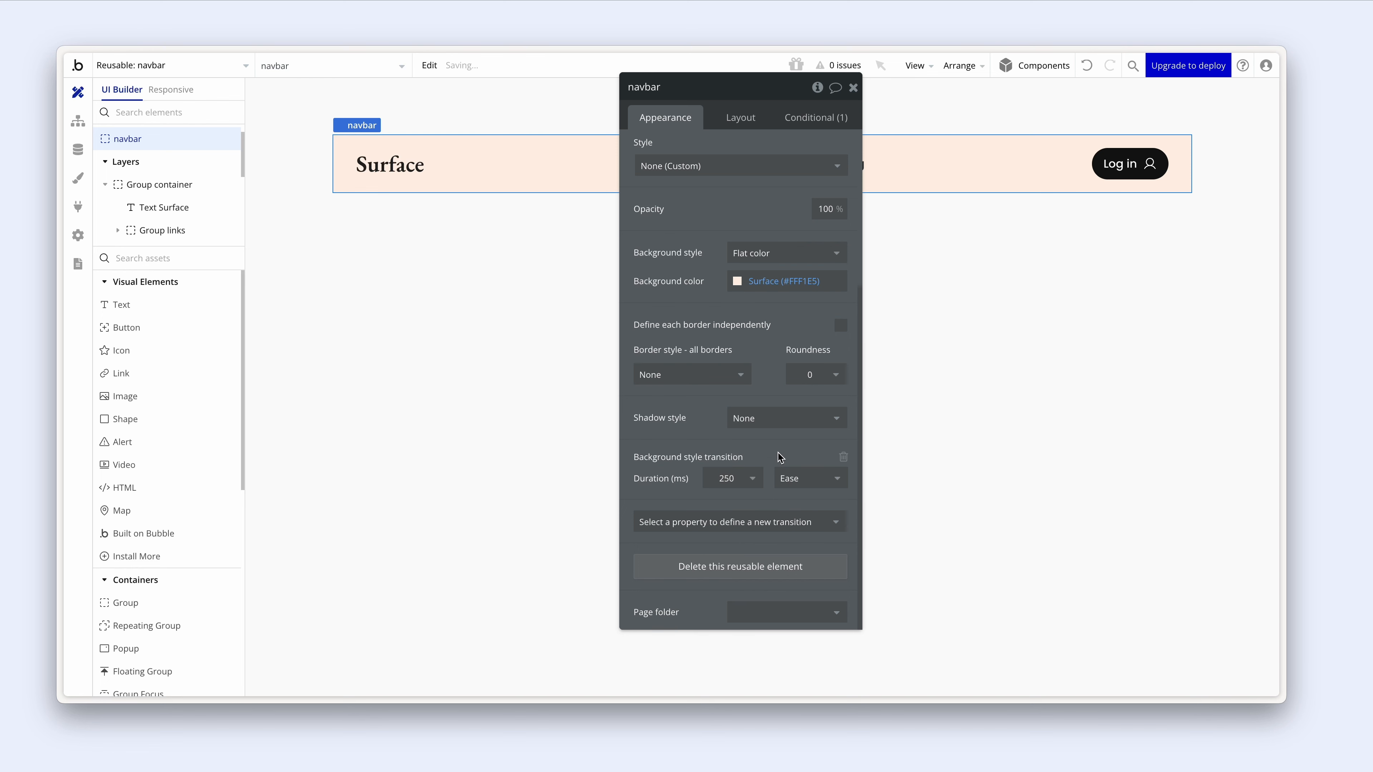
{"action": "scroll", "coordinate": [778, 453], "scroll_direction": "up", "scroll_amount": 5}
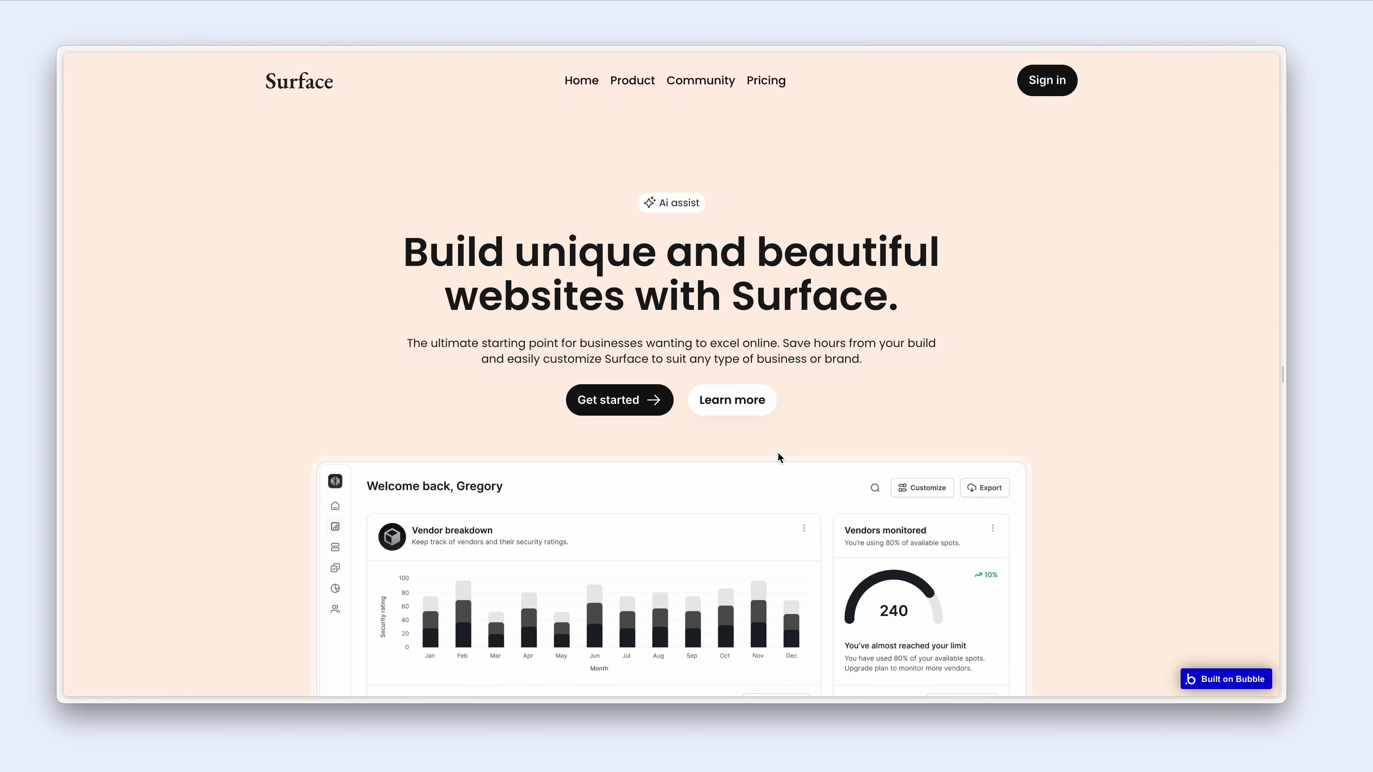
- Load the latest version of the 375 px preview and check the navbar's background while scrolling and with the mobile menu open
{"action": "key", "text": "ctrl+Tab"}
{"action": "key", "text": "ctrl+Tab"}
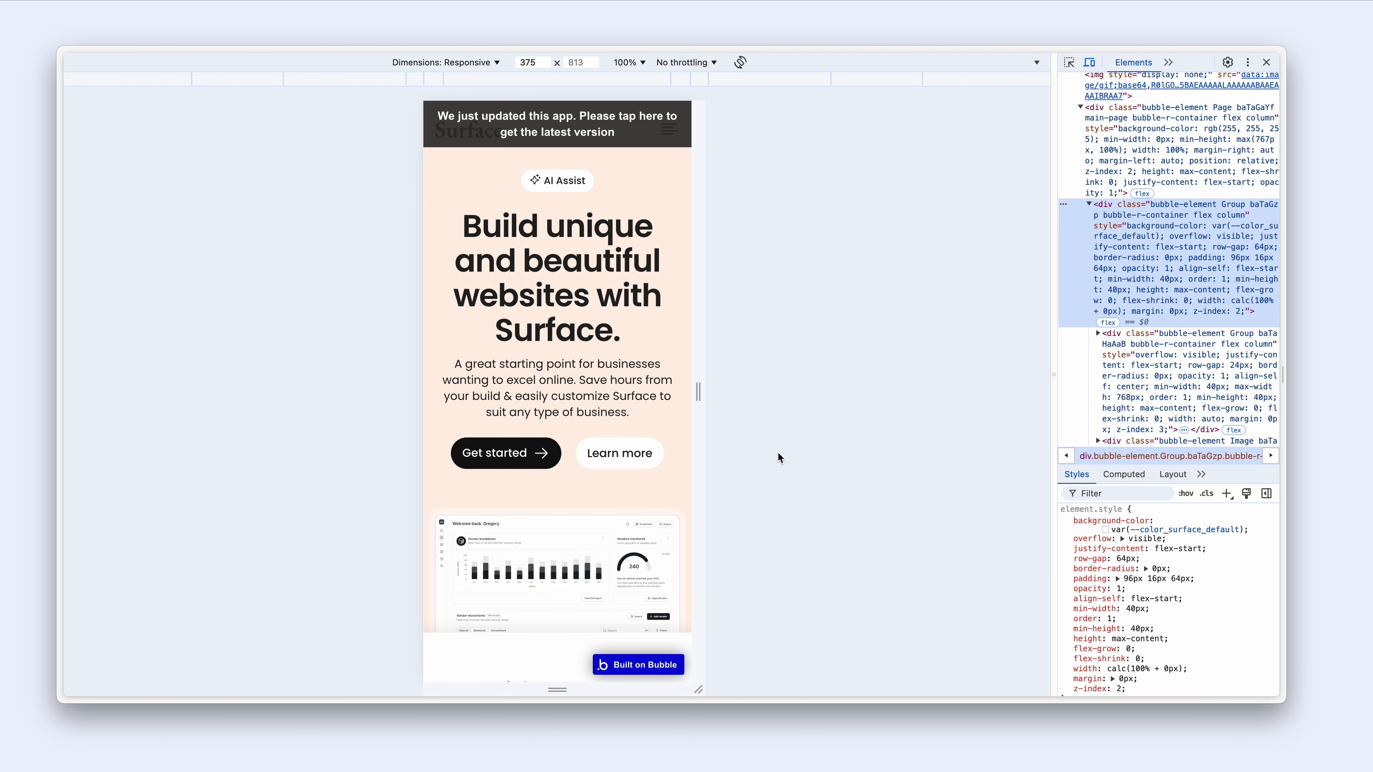
{"action": "left_click", "coordinate": [527, 132]}
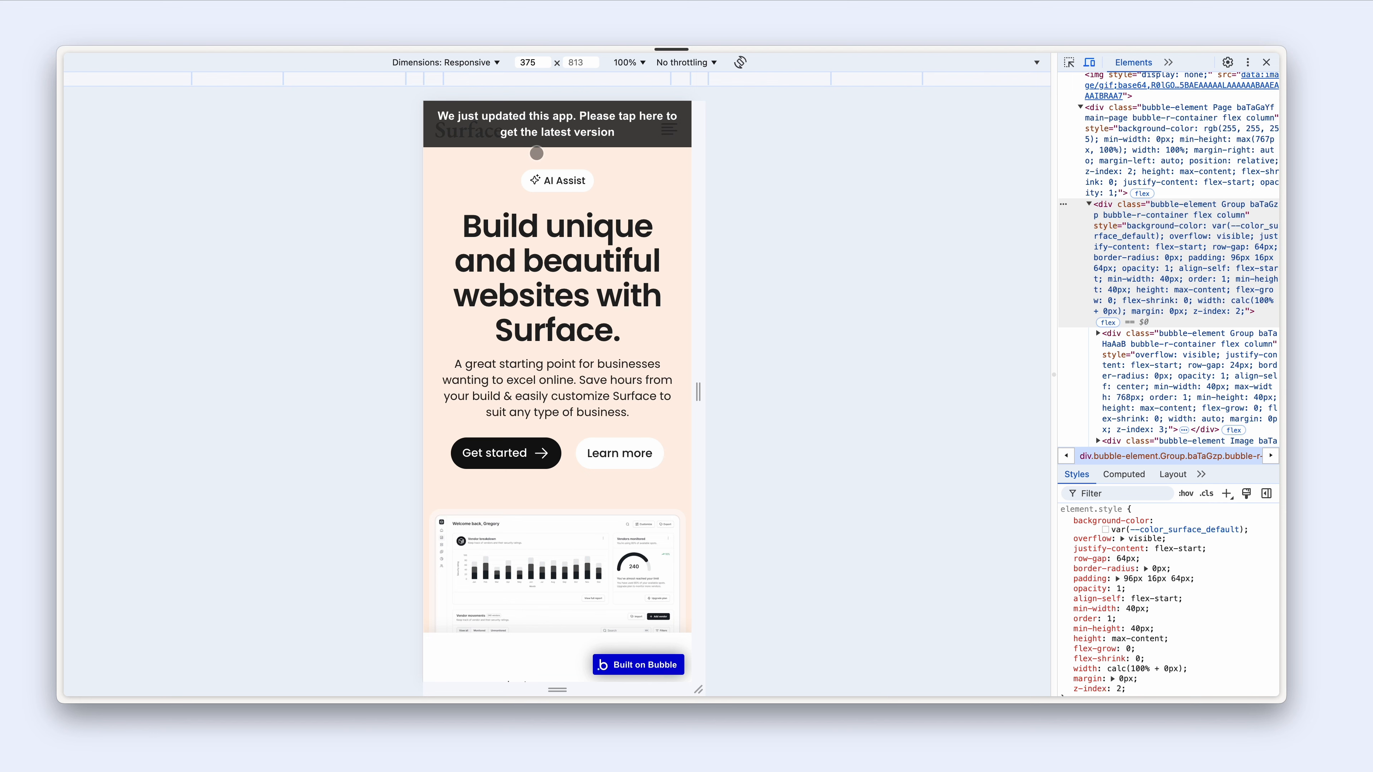
{"action": "scroll", "coordinate": [594, 216], "scroll_direction": "down", "scroll_amount": 3}
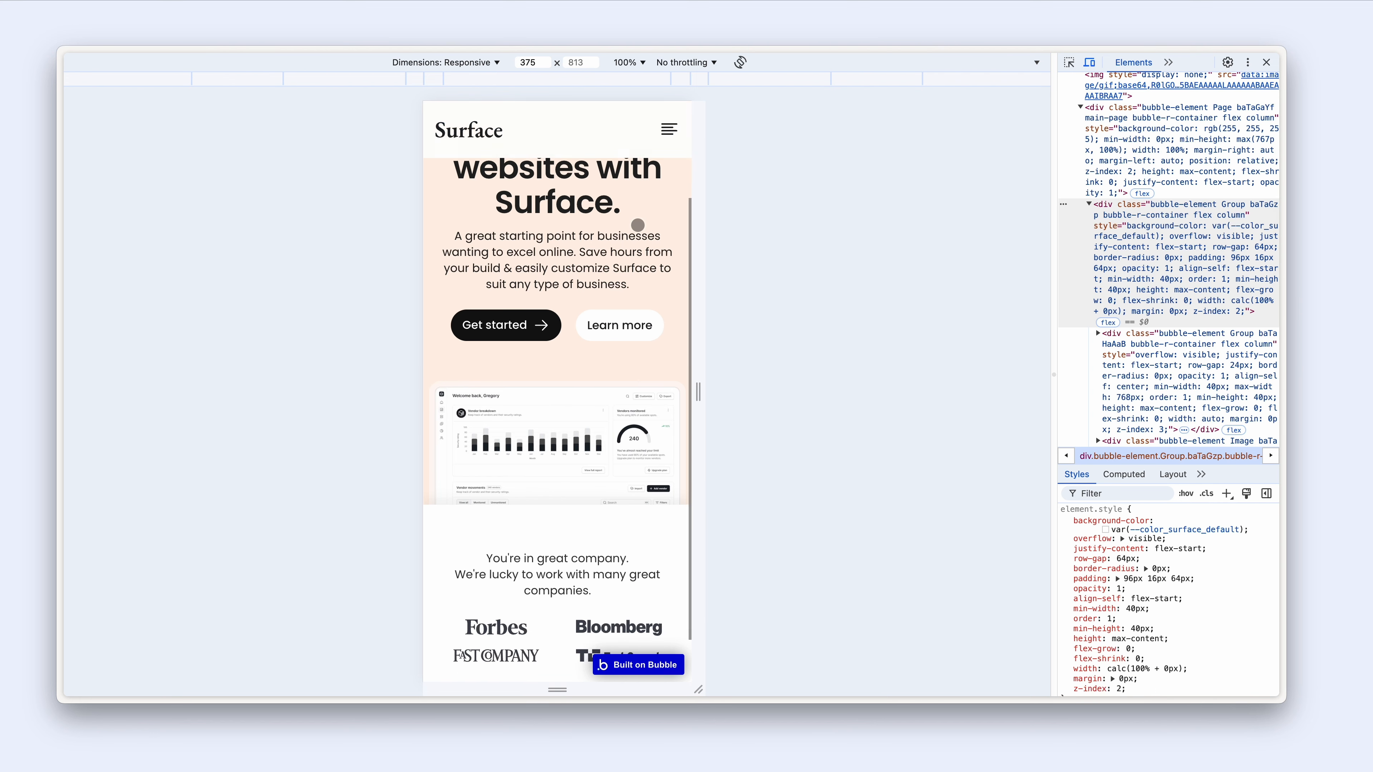
{"action": "scroll", "coordinate": [638, 226], "scroll_direction": "up", "scroll_amount": 3}
{"action": "scroll", "coordinate": [638, 226], "scroll_direction": "down", "scroll_amount": 3}
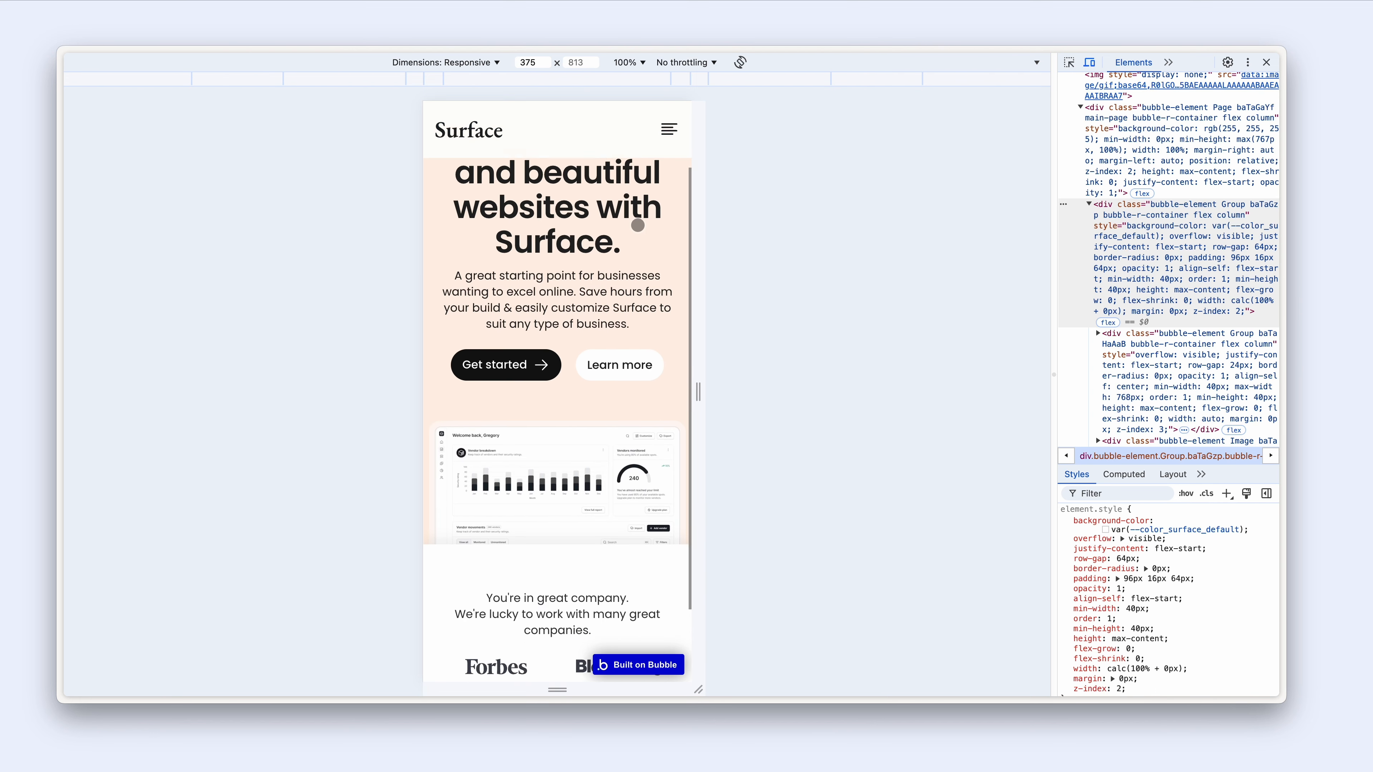
{"action": "scroll", "coordinate": [637, 226], "scroll_direction": "up", "scroll_amount": 3}
{"action": "scroll", "coordinate": [629, 221], "scroll_direction": "down", "scroll_amount": 3}
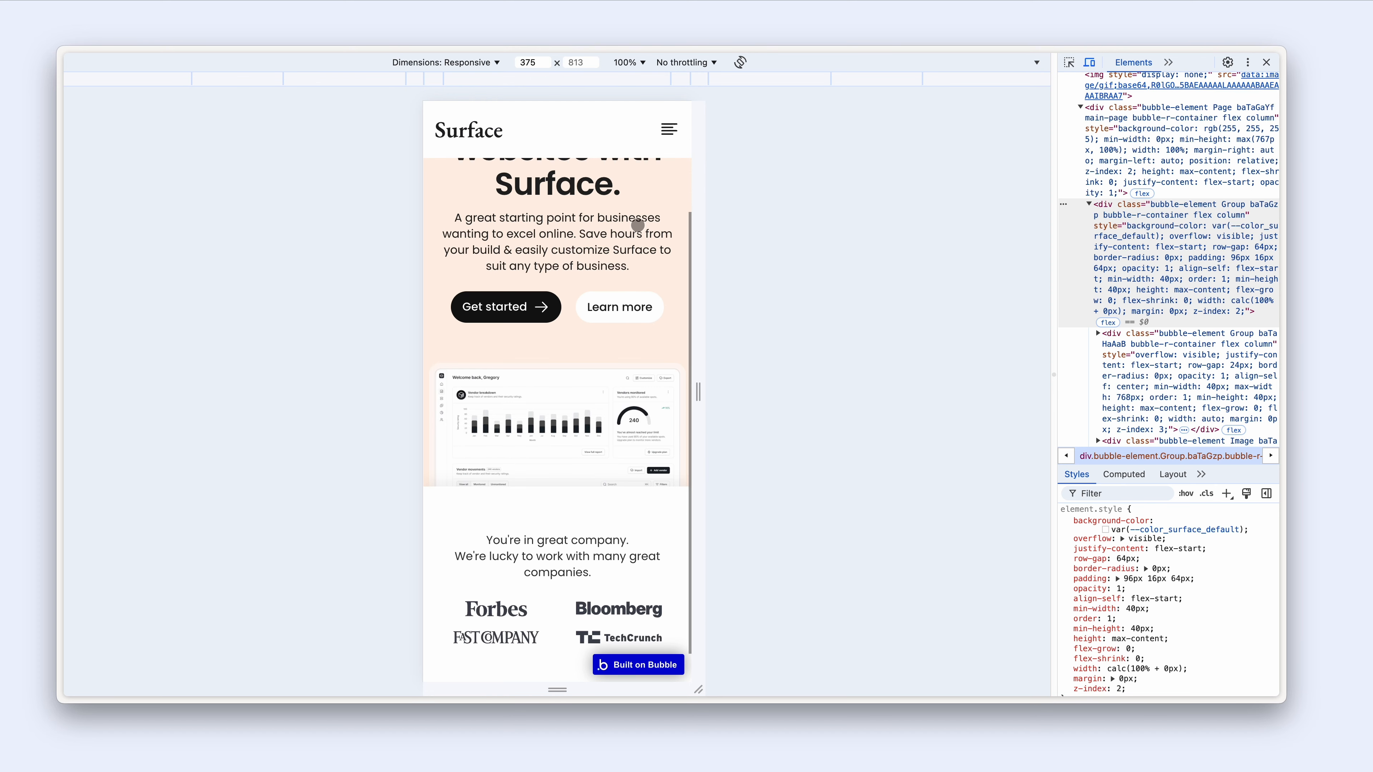
{"action": "left_click", "coordinate": [668, 130]}
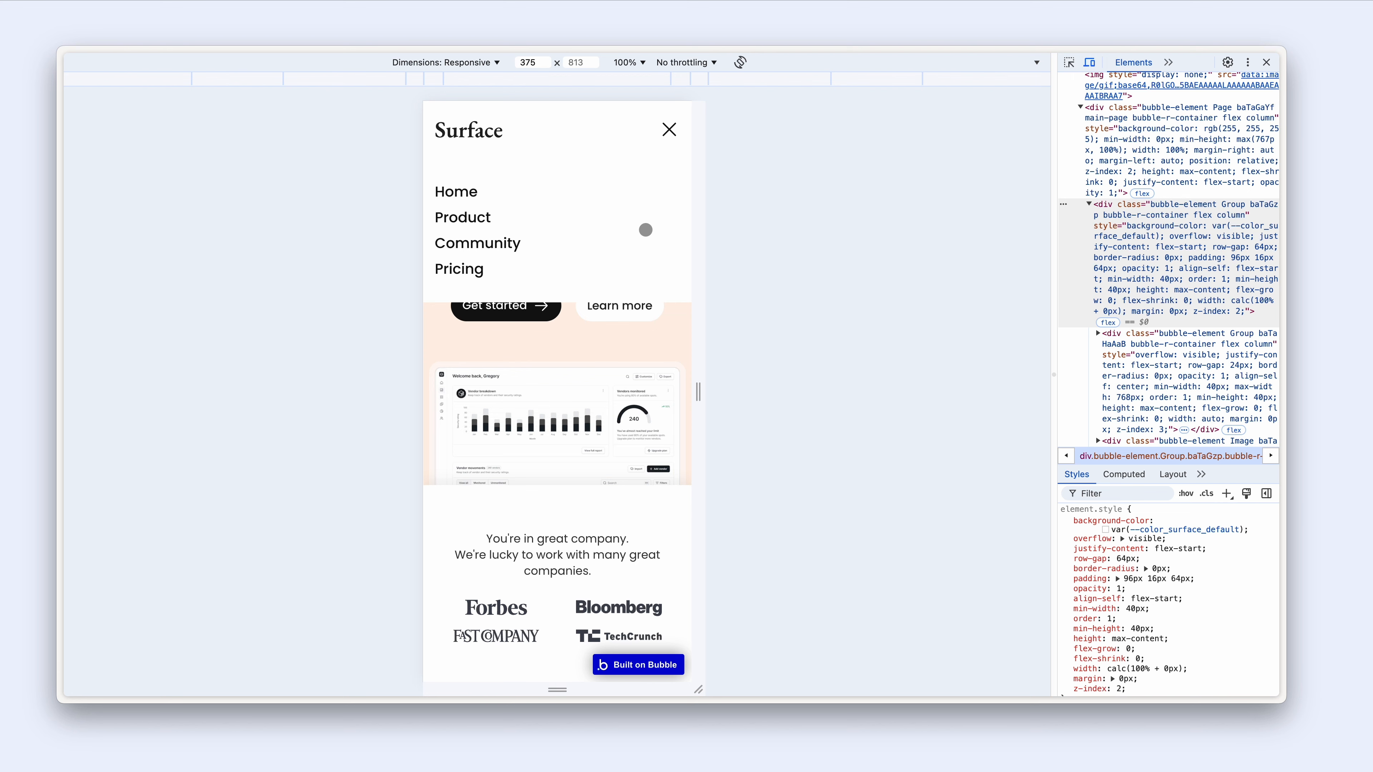
- Toggle the mobile menu open and closed at the top of the 375 px preview to compare the navbar and menu backgrounds
{"action": "left_click", "coordinate": [670, 132]}
{"action": "scroll", "coordinate": [659, 213], "scroll_direction": "up", "scroll_amount": 3}
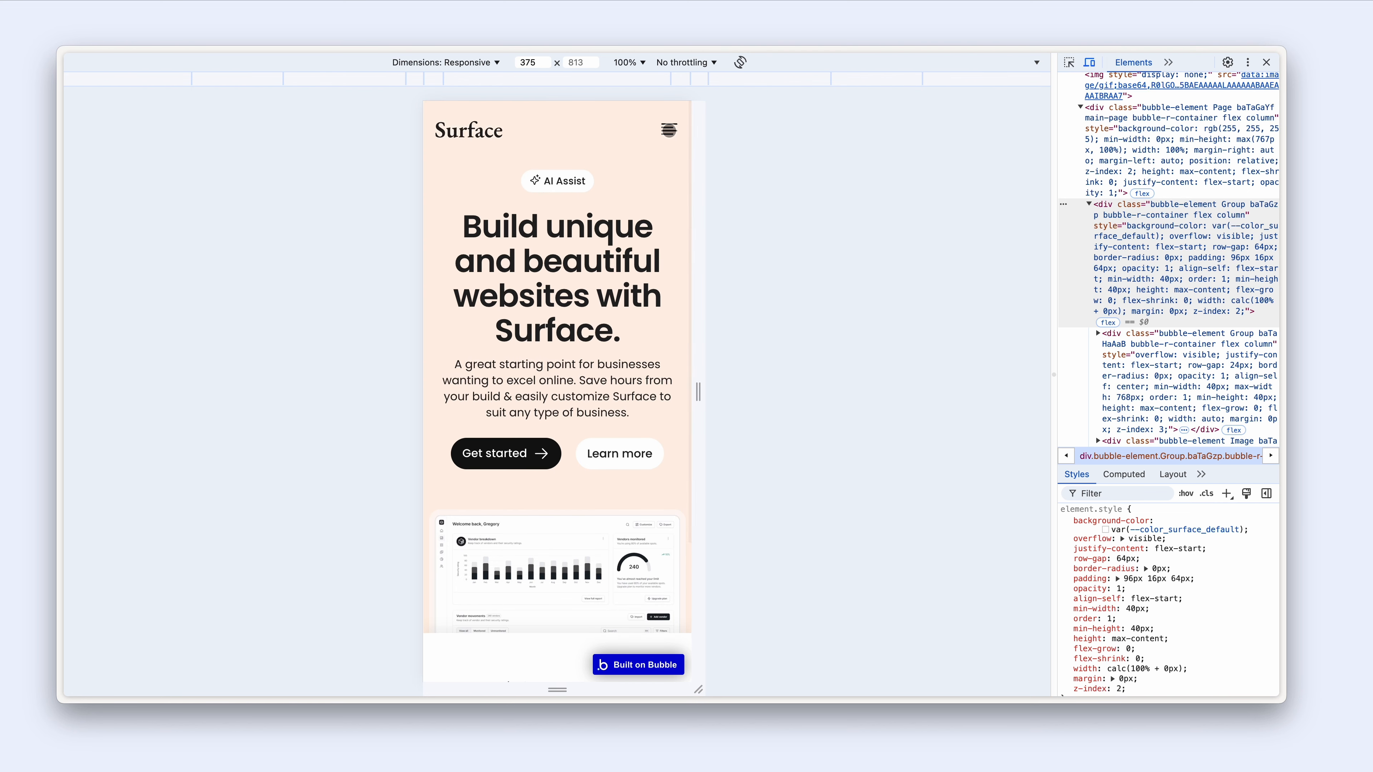
{"action": "left_click", "coordinate": [669, 130]}
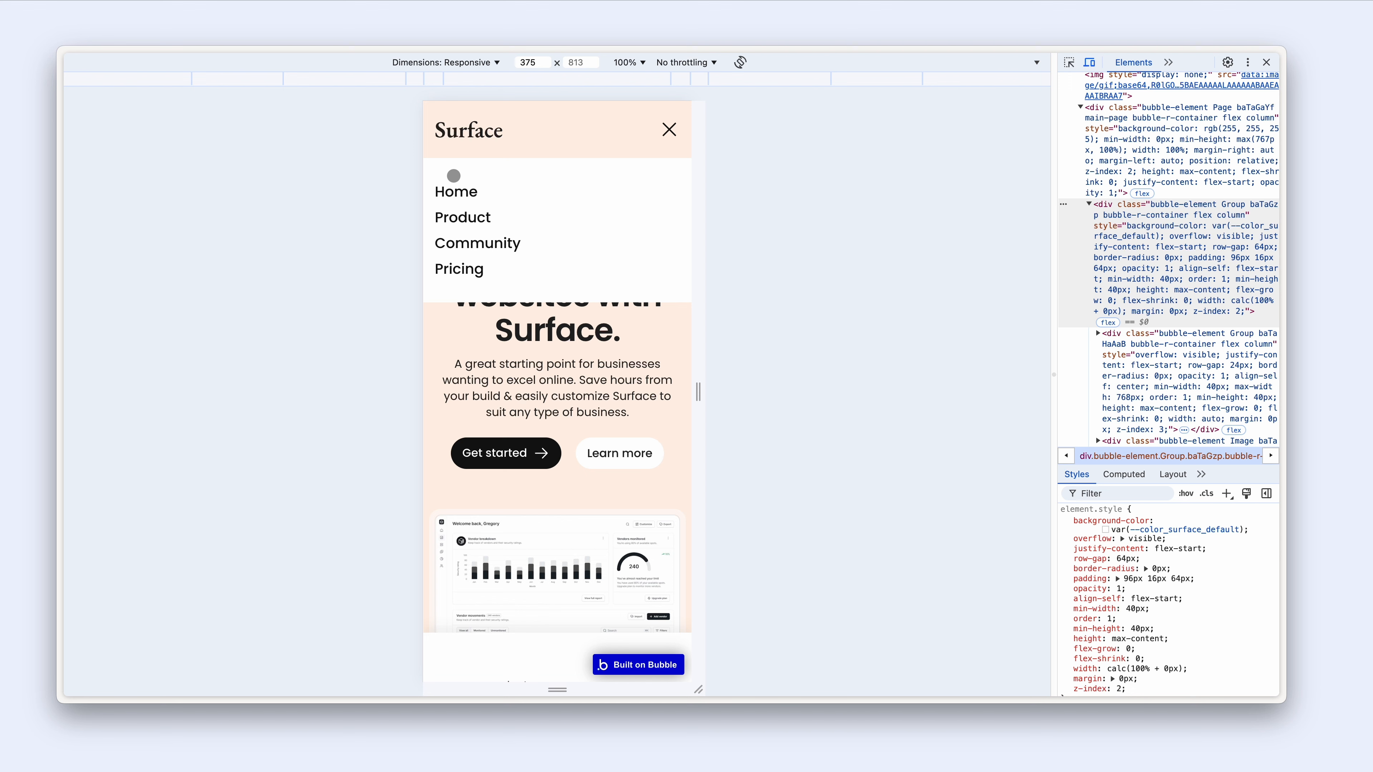
{"action": "left_click", "coordinate": [669, 130]}
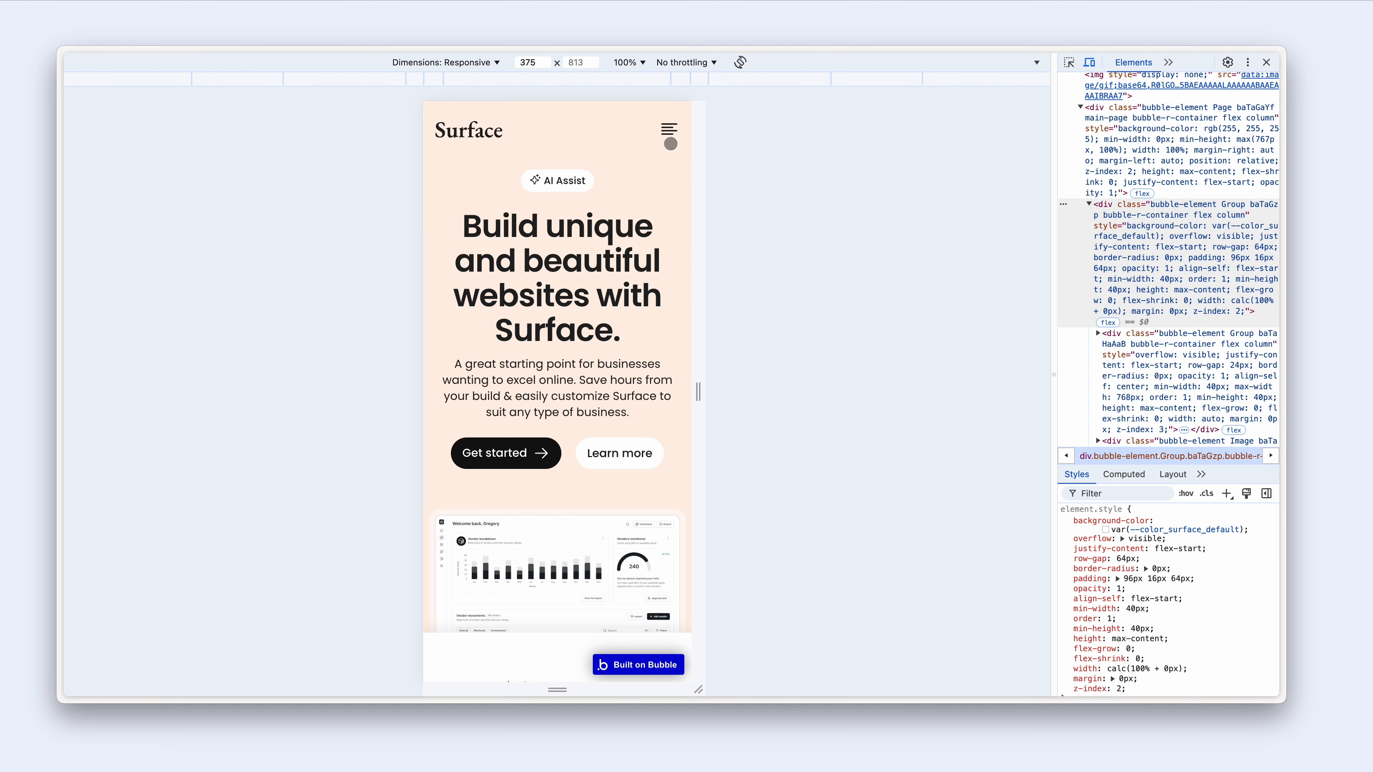
{"action": "left_click", "coordinate": [669, 131]}
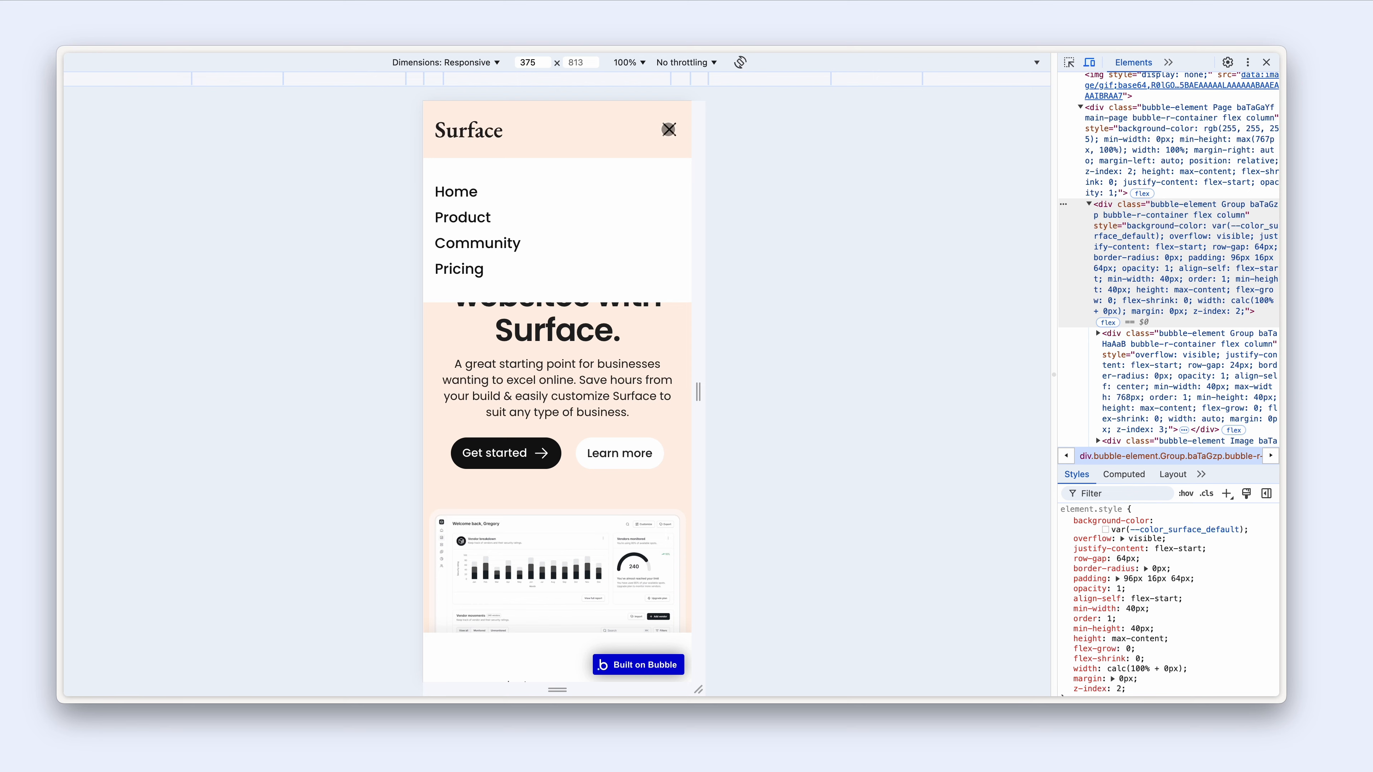
{"action": "left_click", "coordinate": [669, 130]}
{"action": "left_click", "coordinate": [669, 130]}
{"action": "left_click", "coordinate": [670, 130]}
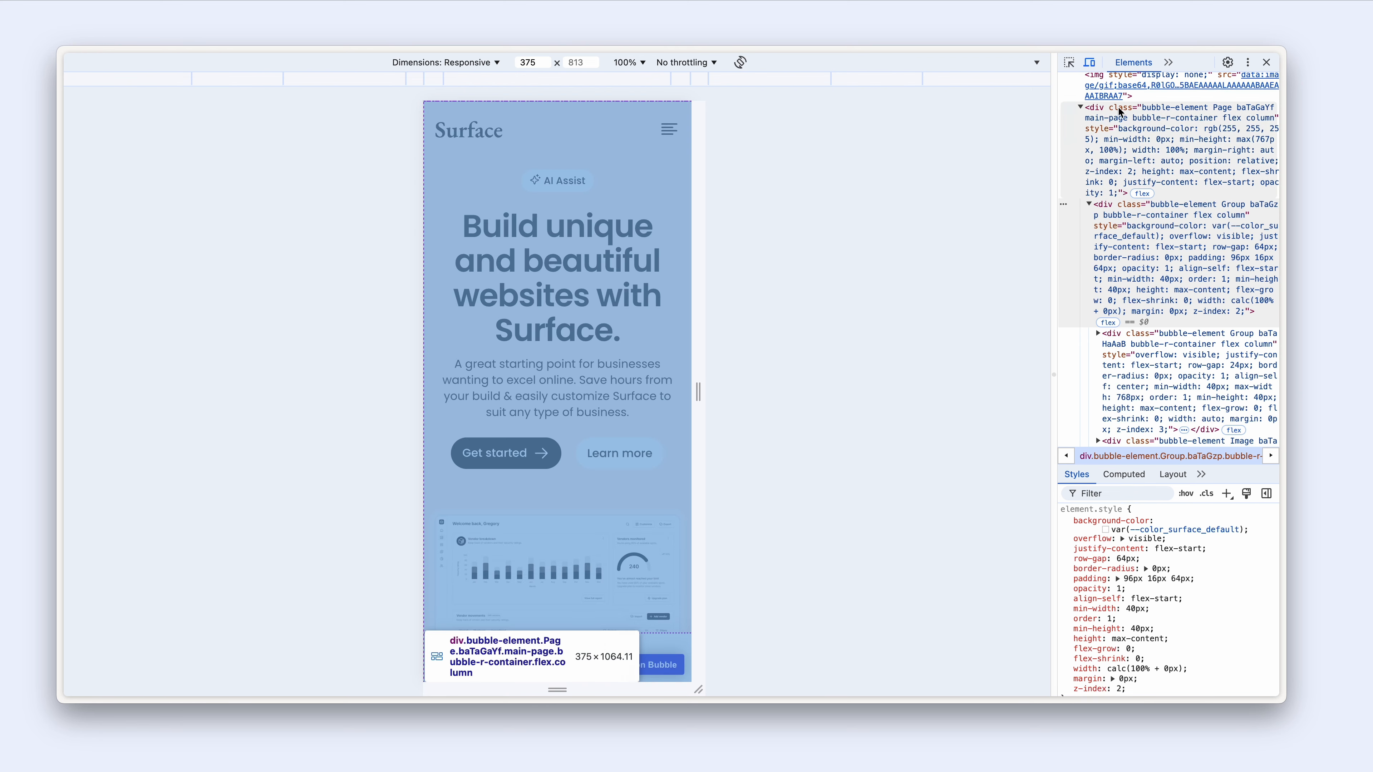
- Close the developer tools and check the navbar's background while scrolling the page at desktop width
{"action": "left_click", "coordinate": [1266, 62]}
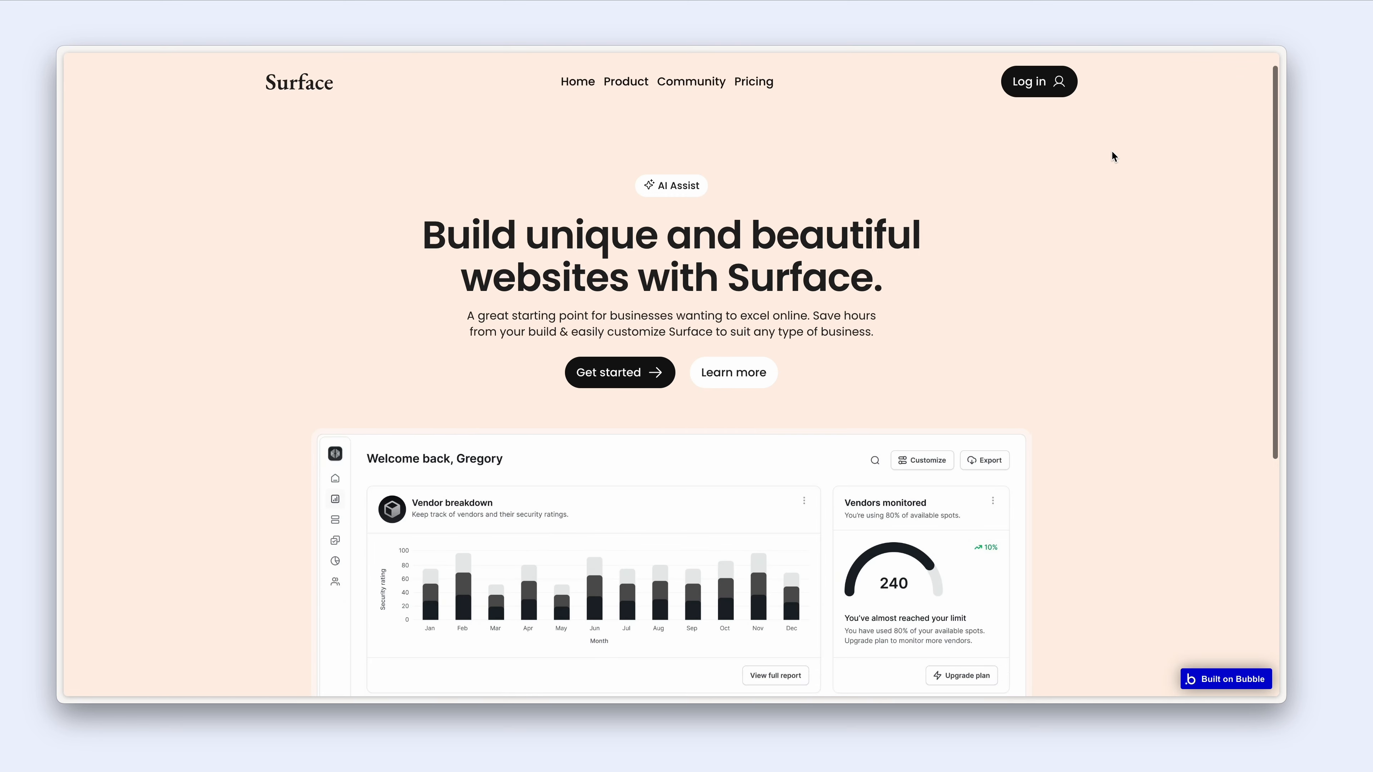
{"action": "scroll", "coordinate": [1111, 156], "scroll_direction": "down", "scroll_amount": 6}
{"action": "scroll", "coordinate": [1014, 89], "scroll_direction": "up", "scroll_amount": 1}
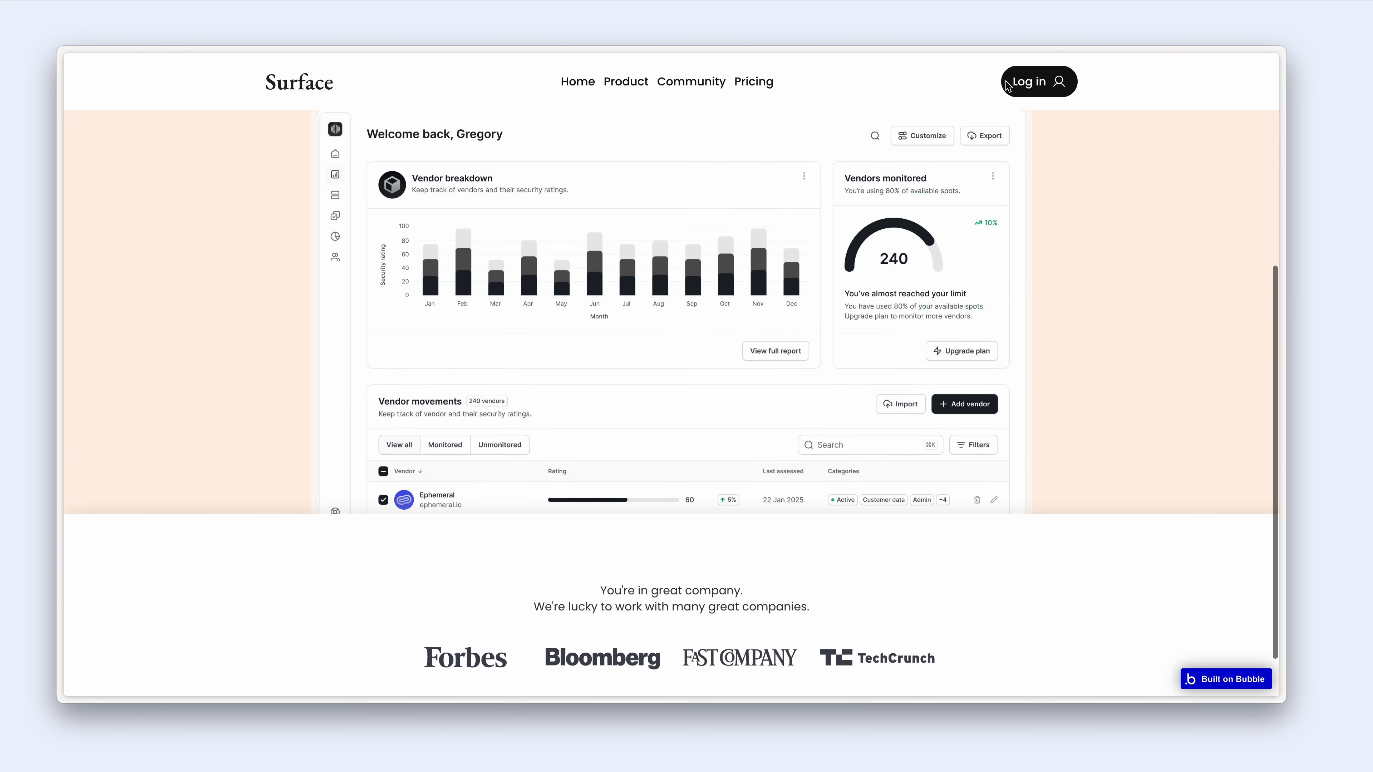
{"action": "scroll", "coordinate": [1007, 87], "scroll_direction": "up", "scroll_amount": 6}
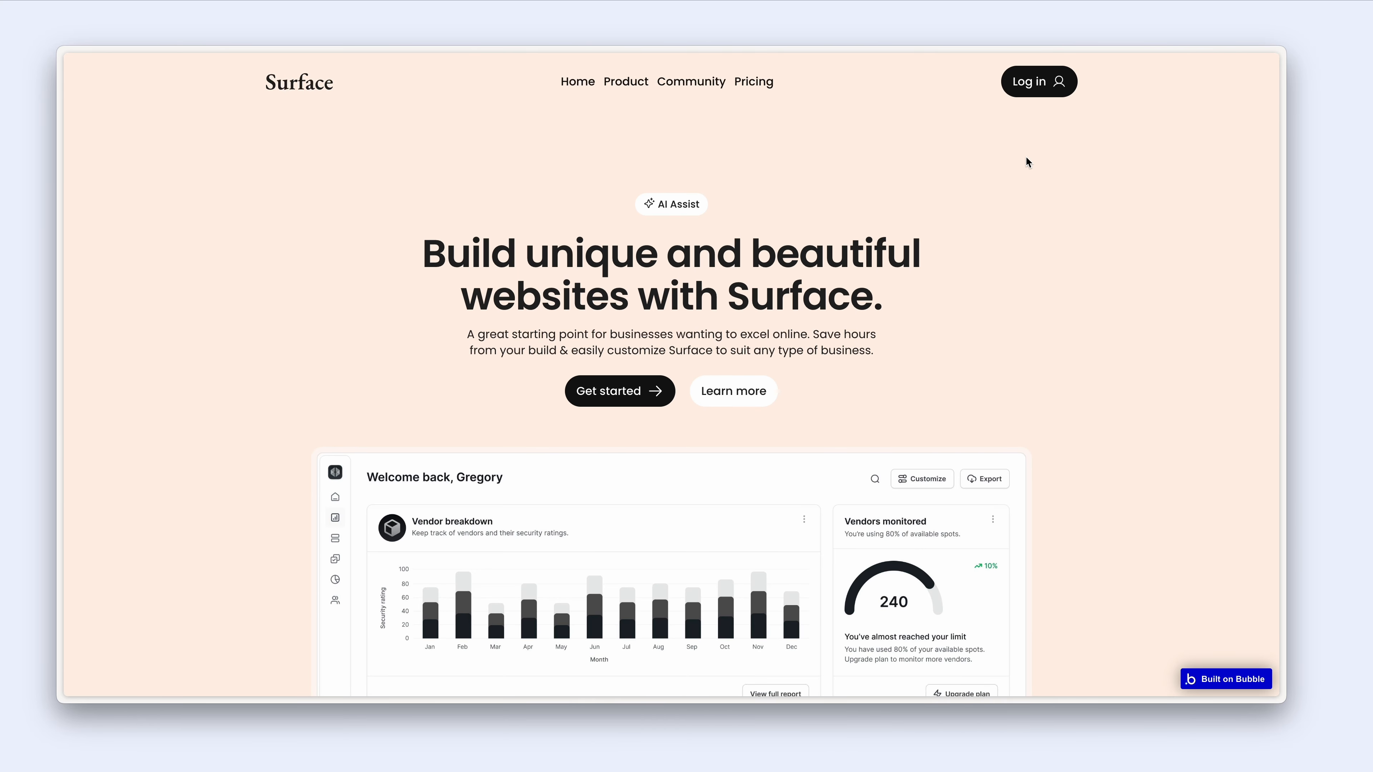
- Inspect the page again at 375 px and check the mobile navbar's background while scrolling down and back up
{"action": "right_click", "coordinate": [970, 164]}
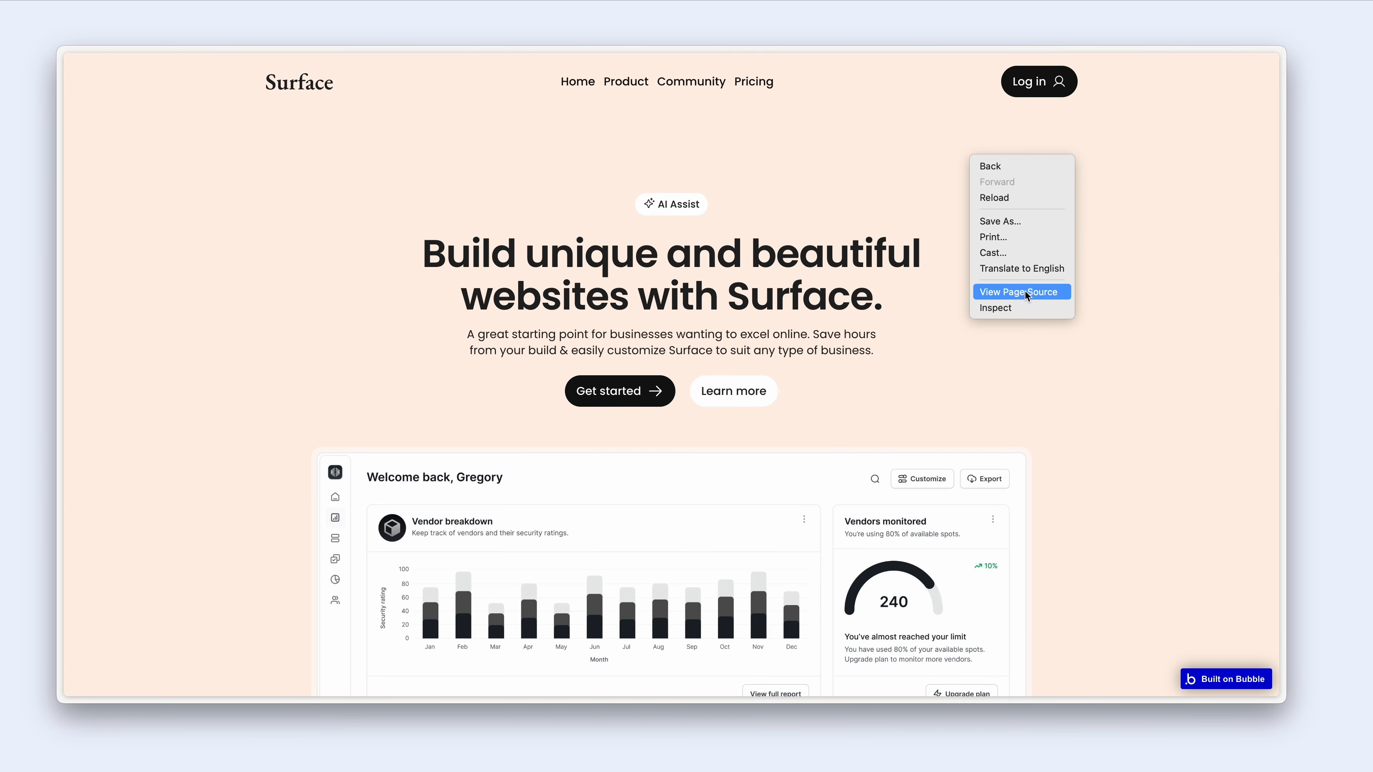
{"action": "left_click", "coordinate": [1025, 309]}
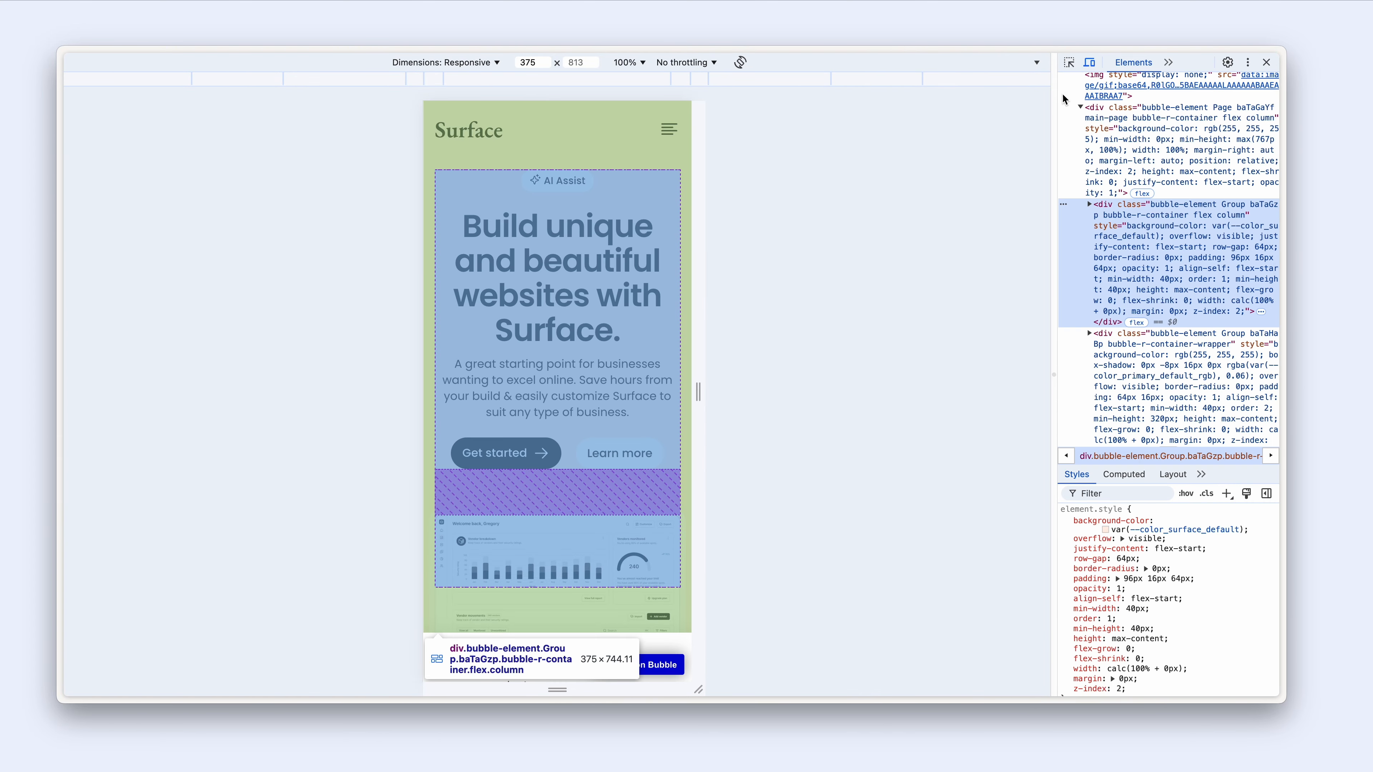
{"action": "scroll", "coordinate": [602, 272], "scroll_direction": "down", "scroll_amount": 3}
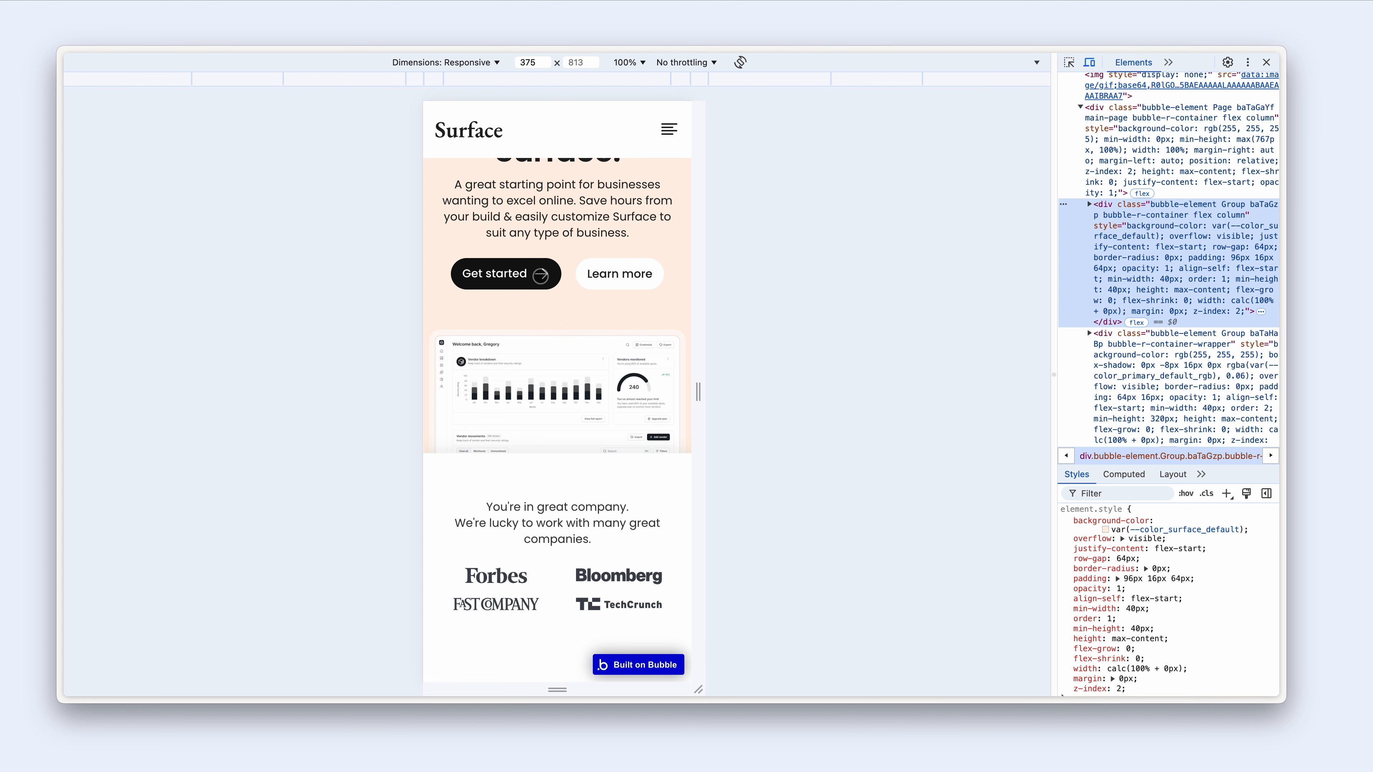
{"action": "scroll", "coordinate": [545, 278], "scroll_direction": "up", "scroll_amount": 2}
{"action": "scroll", "coordinate": [544, 278], "scroll_direction": "up", "scroll_amount": 1}
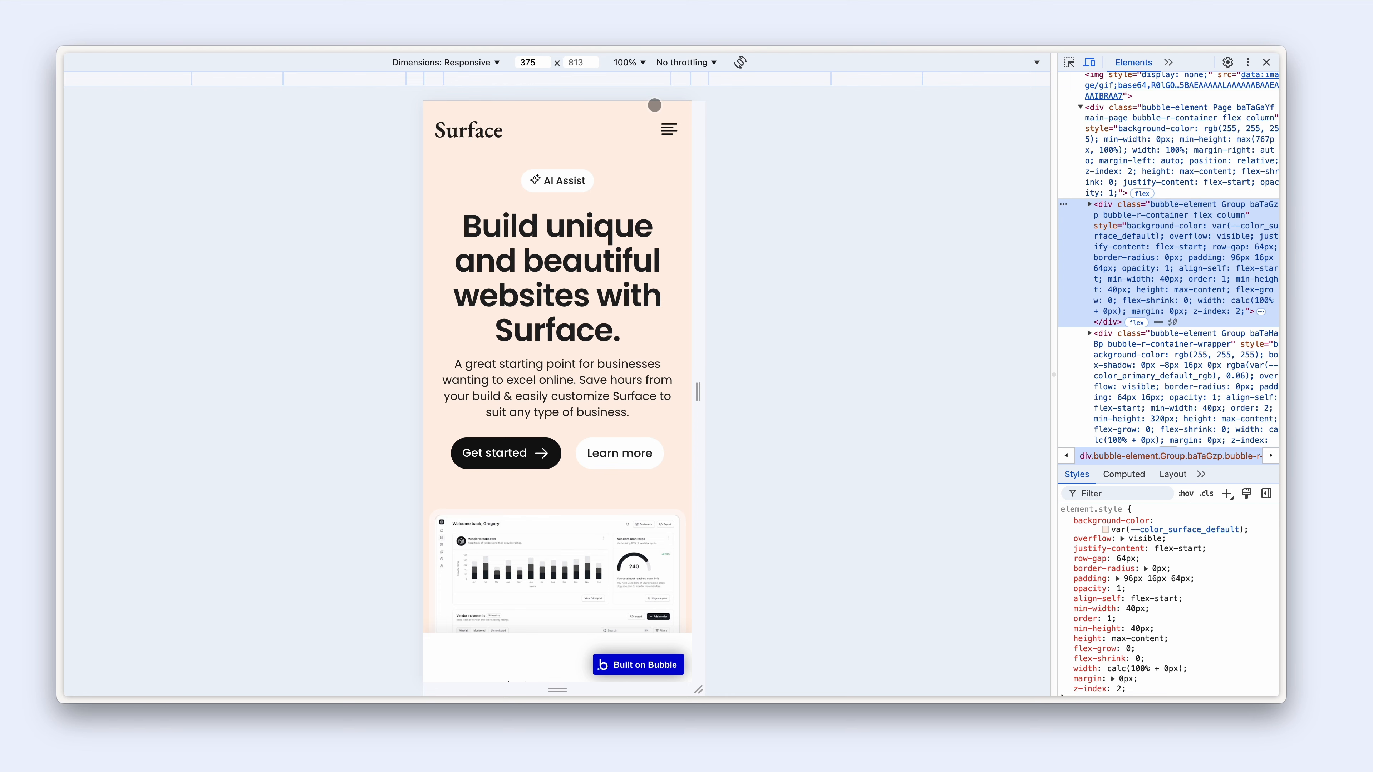
- Close the developer tools, return to the Bubble editor and open the index page
{"action": "key", "text": "super+alt+i"}
{"action": "key", "text": "ctrl+Tab"}
{"action": "key", "text": "ctrl+Tab"}
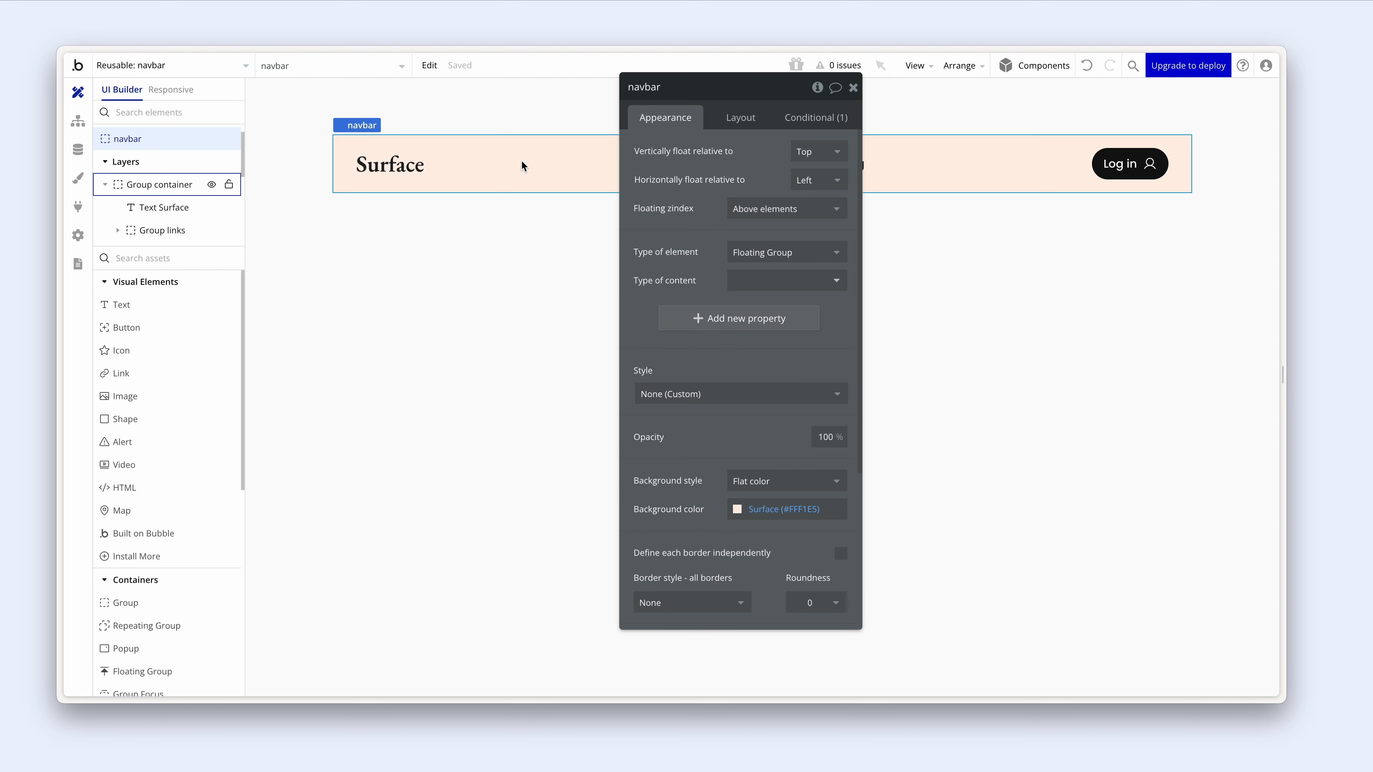
{"action": "left_click", "coordinate": [213, 73]}
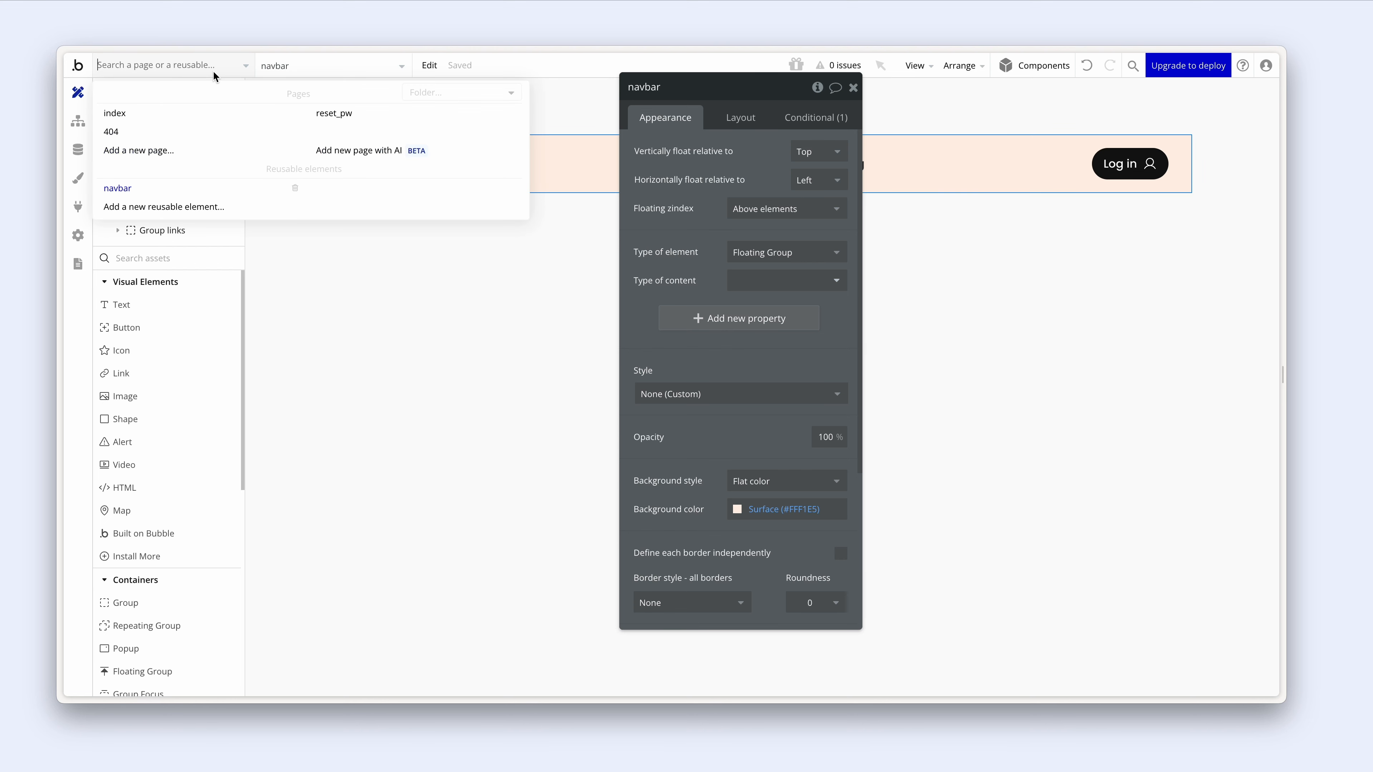
{"action": "left_click", "coordinate": [191, 114]}
- Add a condition to the Get started button for when Current page width < Custom (576 px)
{"action": "double_click", "coordinate": [771, 454]}
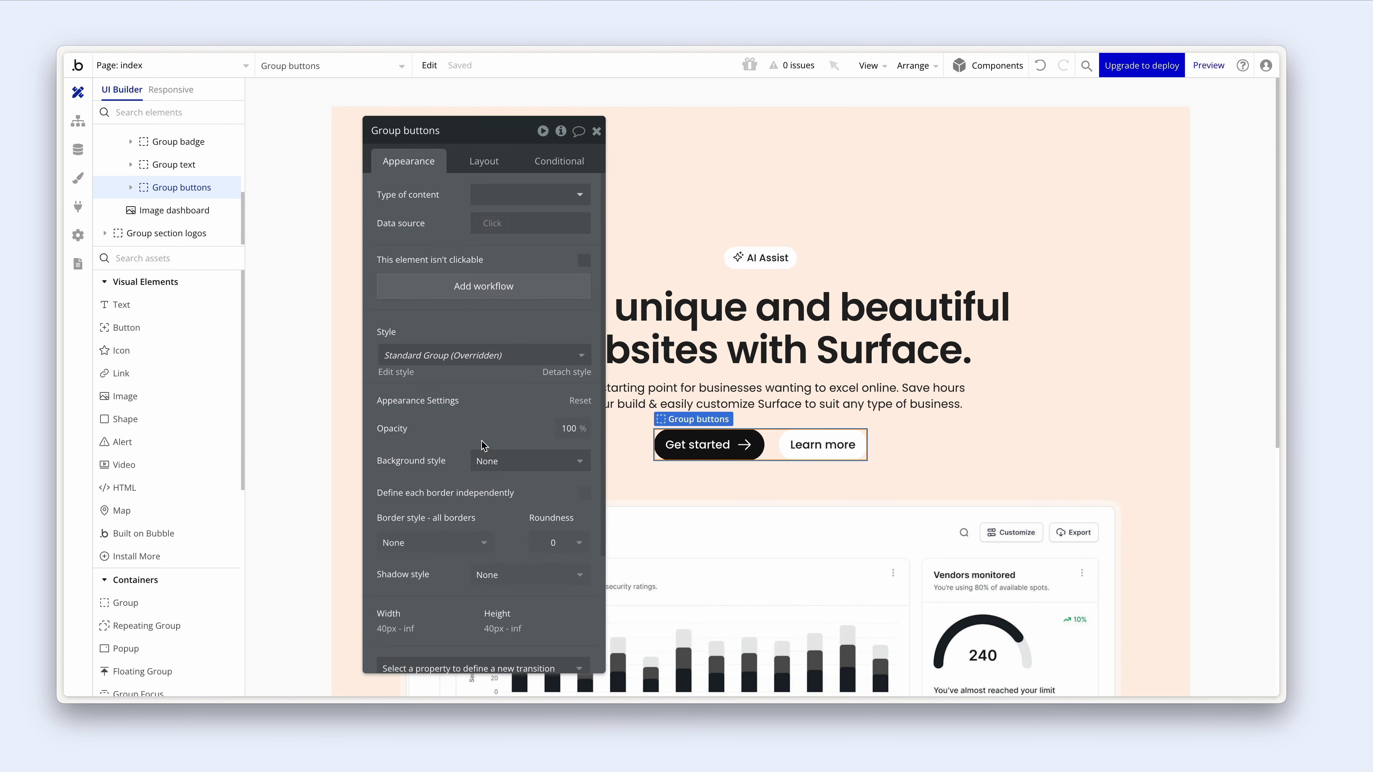
{"action": "left_click", "coordinate": [483, 163]}
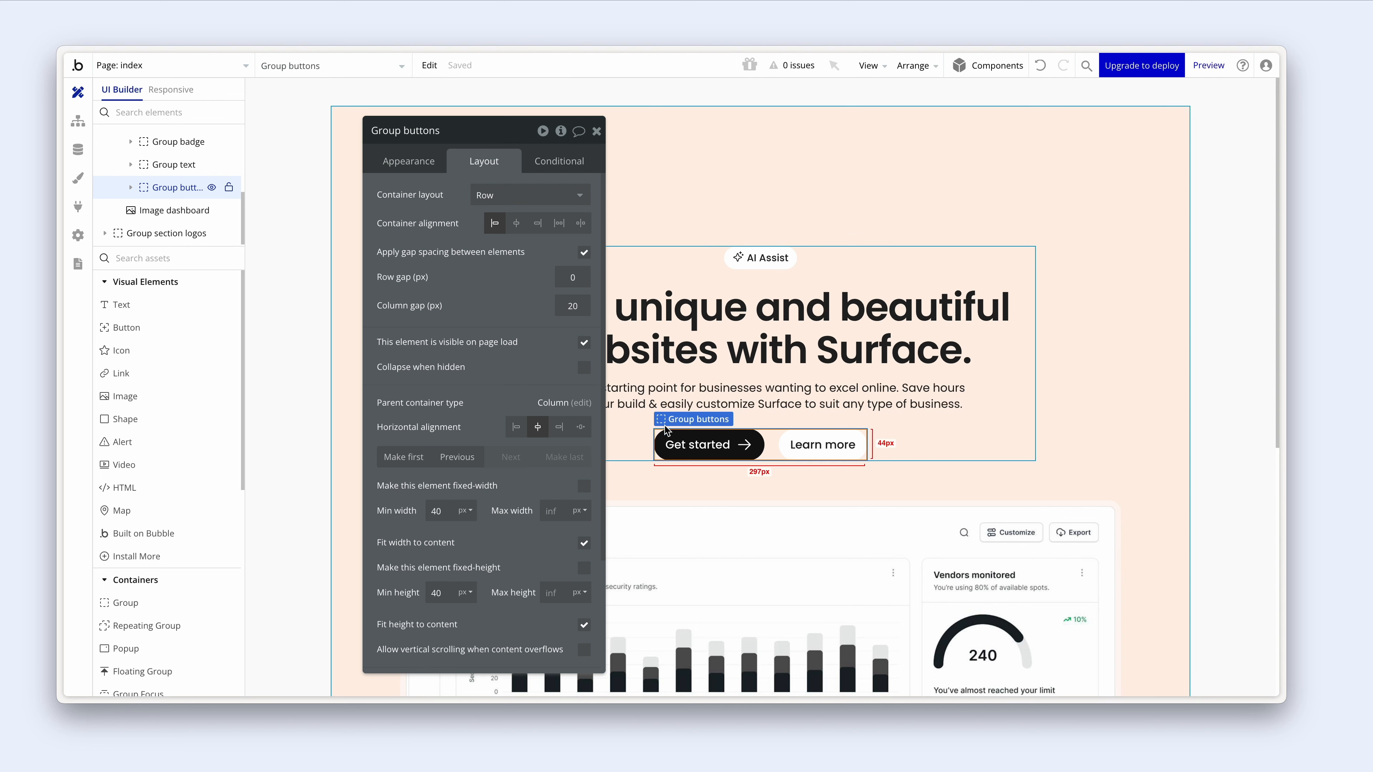
{"action": "left_click", "coordinate": [666, 440]}
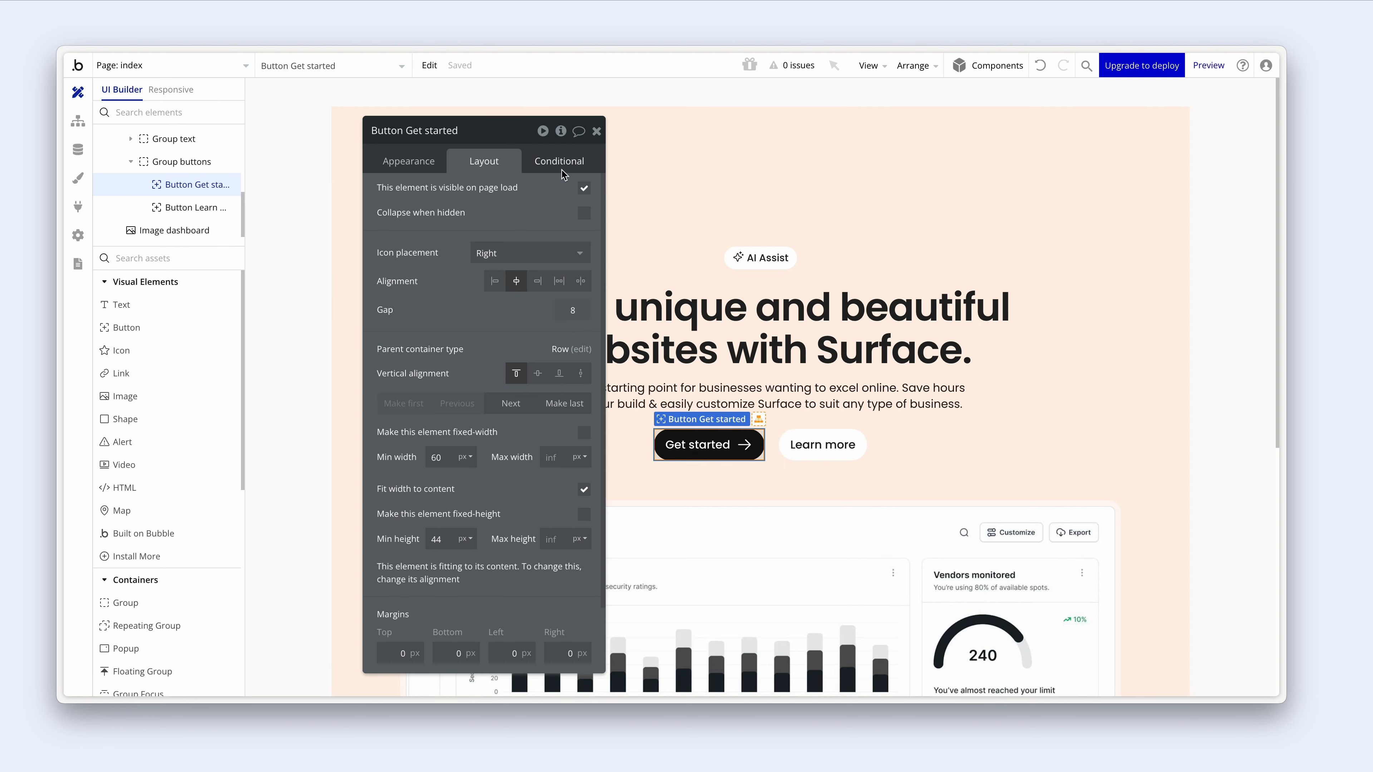
{"action": "left_click", "coordinate": [559, 161]}
{"action": "left_click", "coordinate": [507, 262]}
{"action": "left_click", "coordinate": [435, 269]}
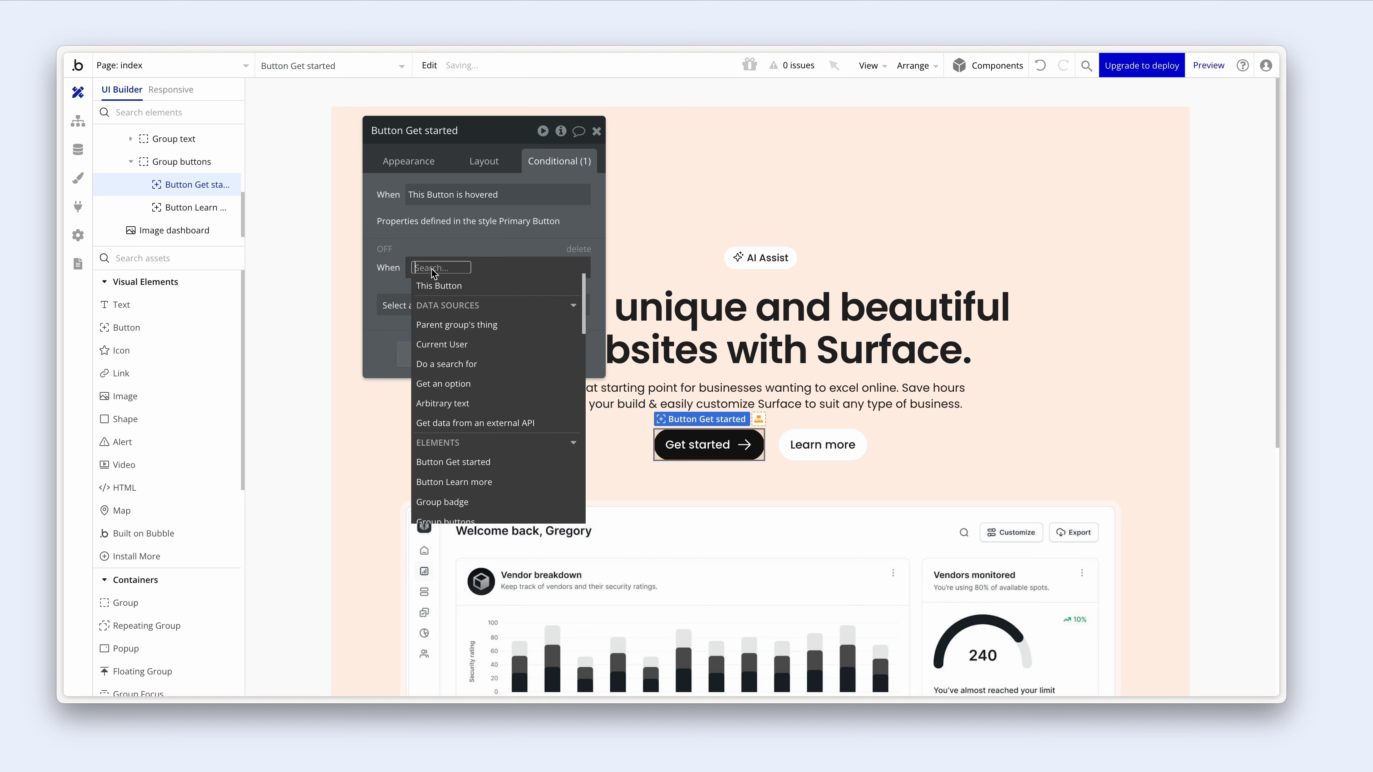
{"action": "type", "text": "page"}
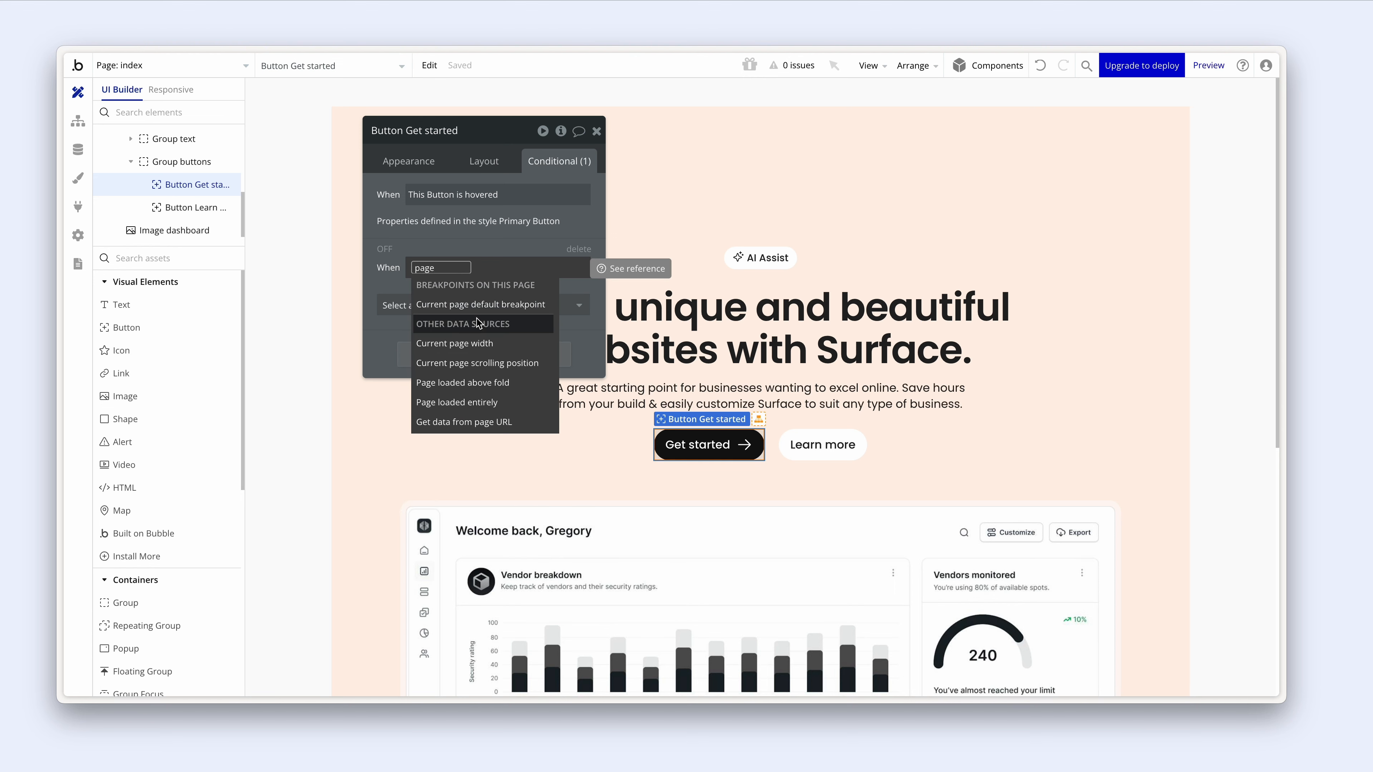
{"action": "left_click", "coordinate": [494, 344]}
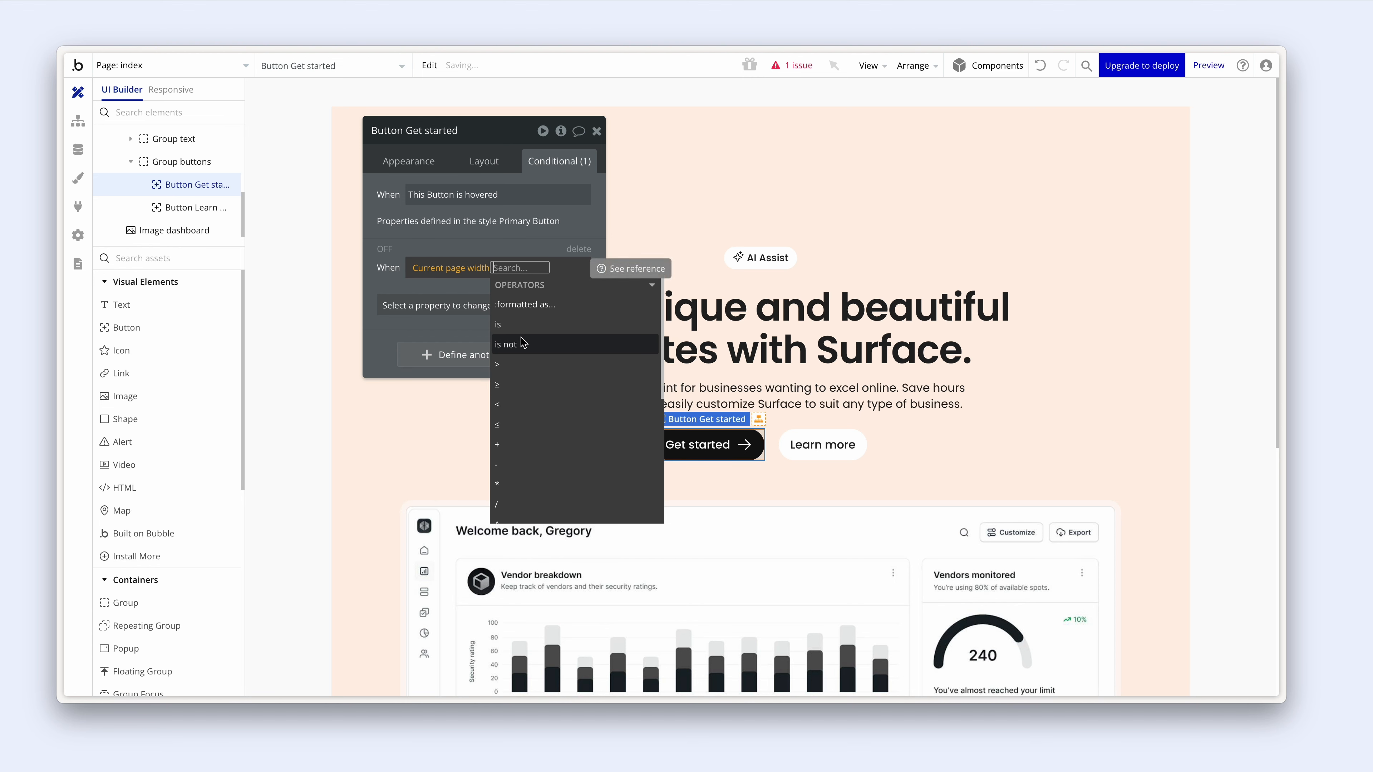
{"action": "left_click", "coordinate": [524, 404]}
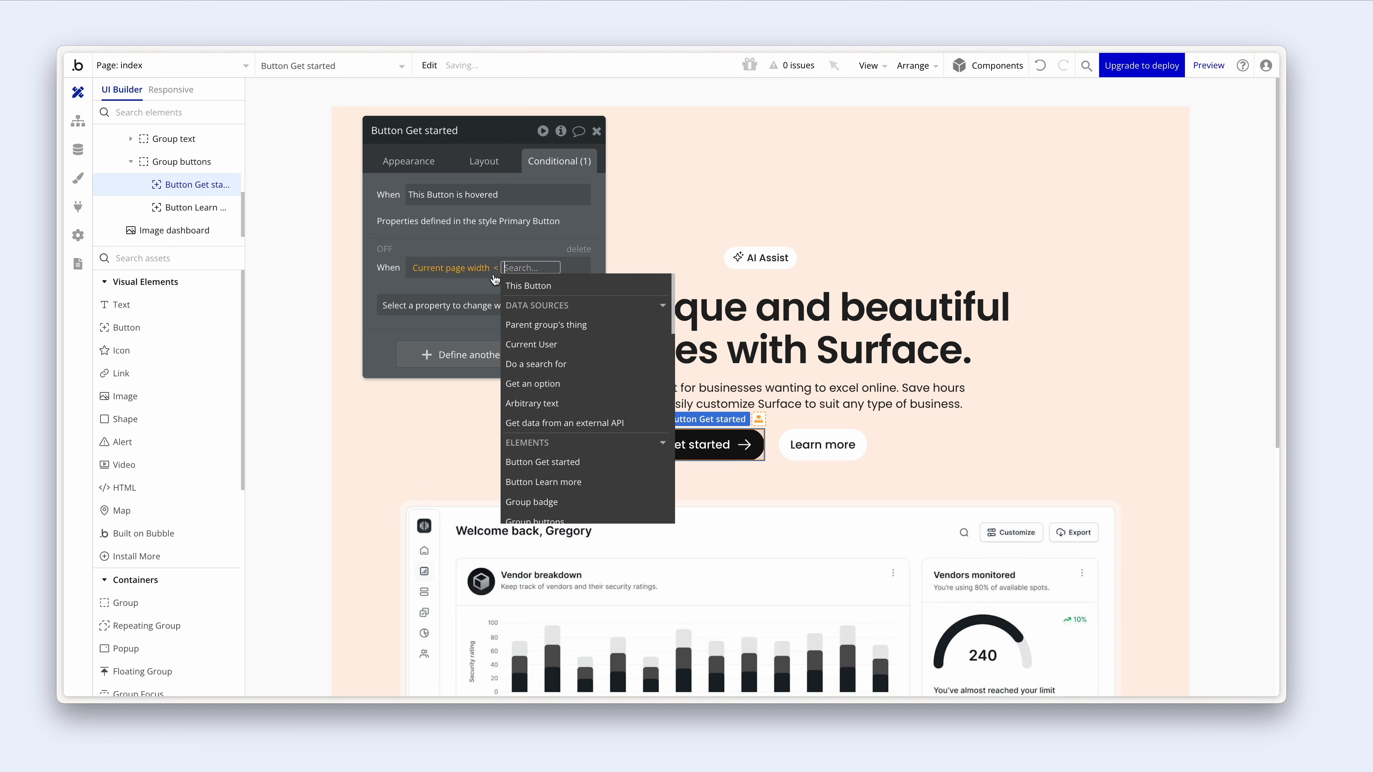
{"action": "type", "text": "5"}
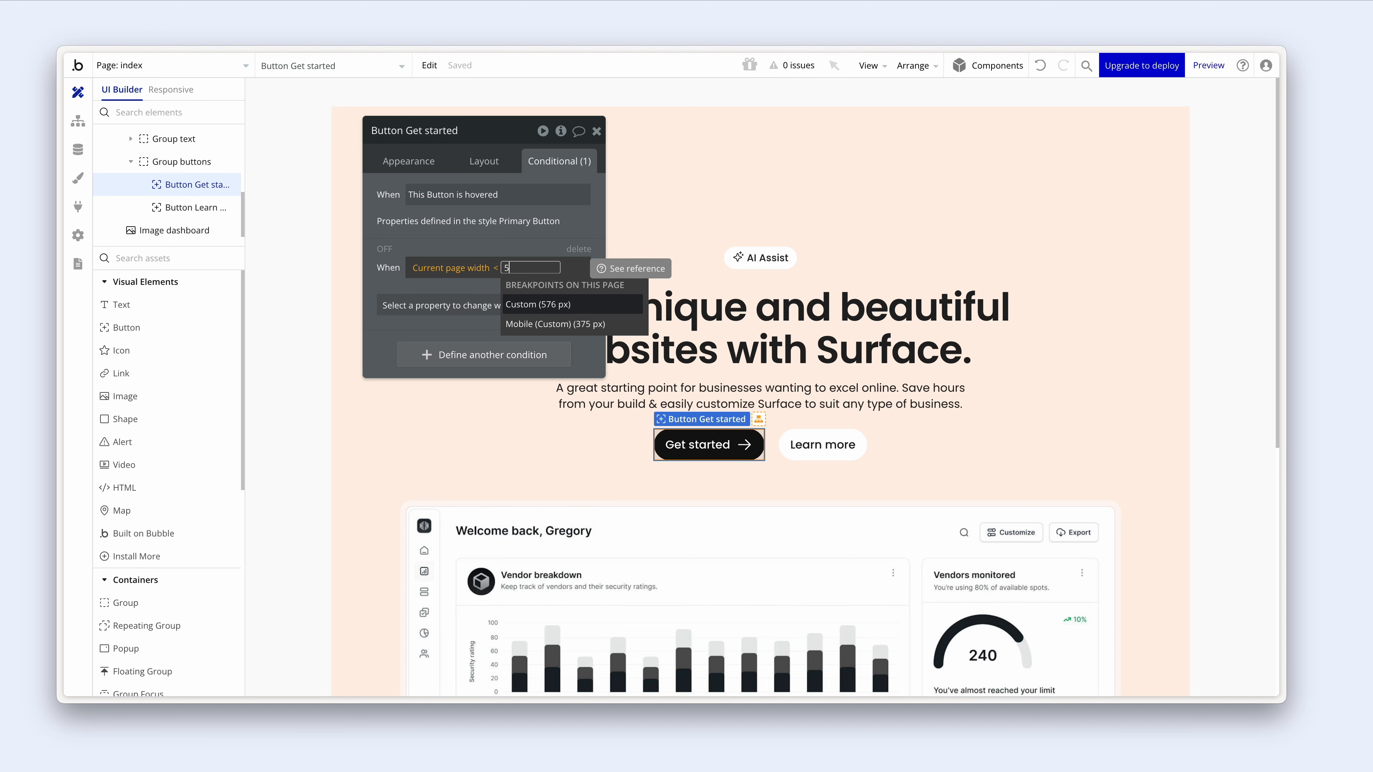
{"action": "type", "text": "76"}
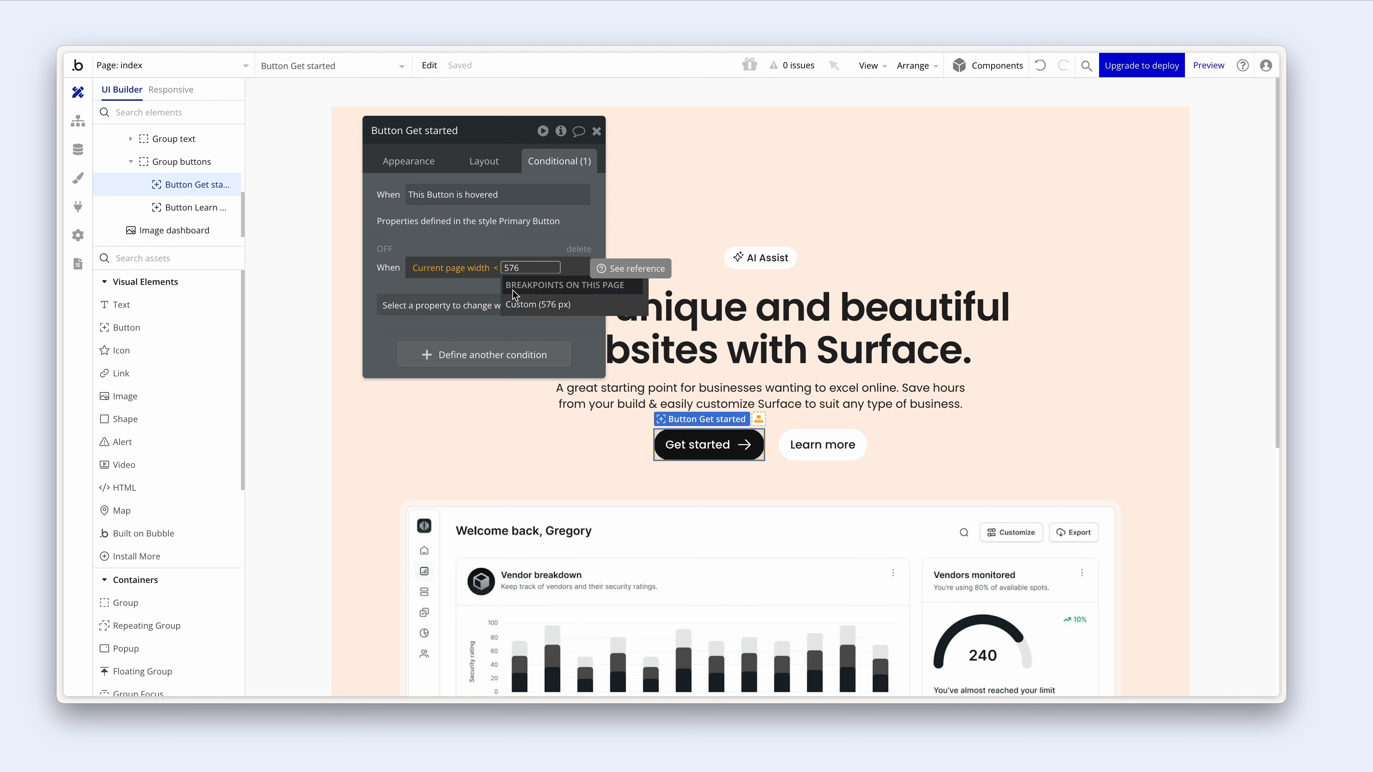
{"action": "left_click", "coordinate": [526, 304]}
- Make the Get started button's page-width condition change Min width to 100%
{"action": "left_click", "coordinate": [409, 299]}
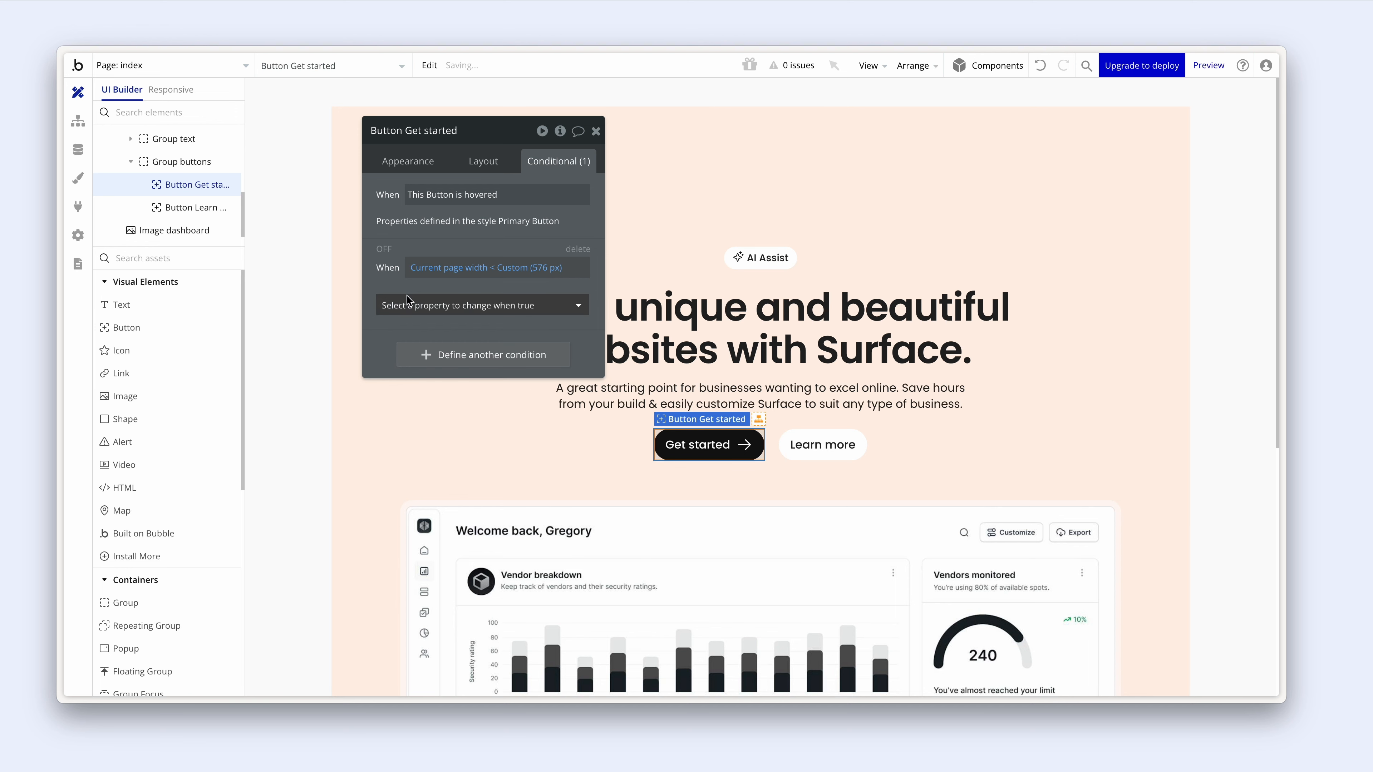
{"action": "left_click", "coordinate": [421, 309]}
{"action": "type", "text": "min"}
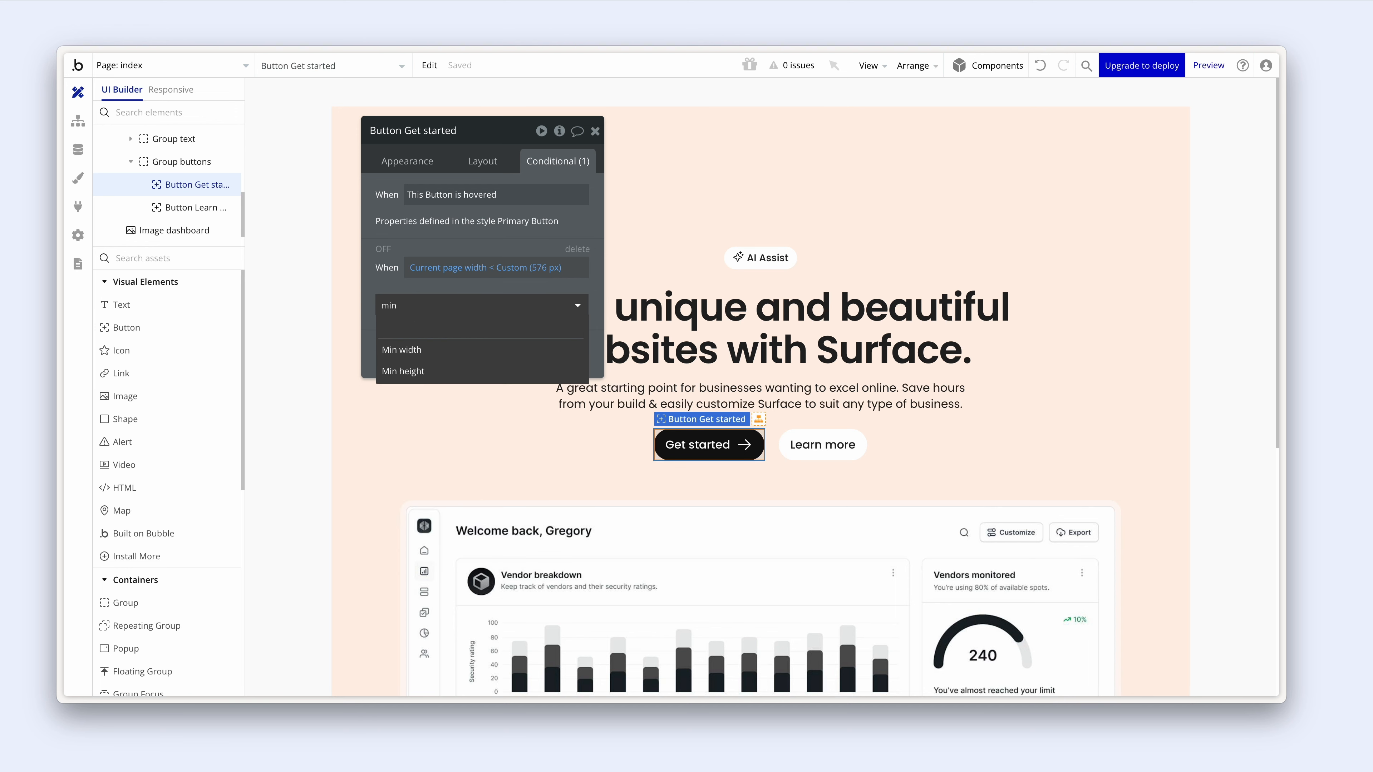
{"action": "left_click", "coordinate": [436, 349]}
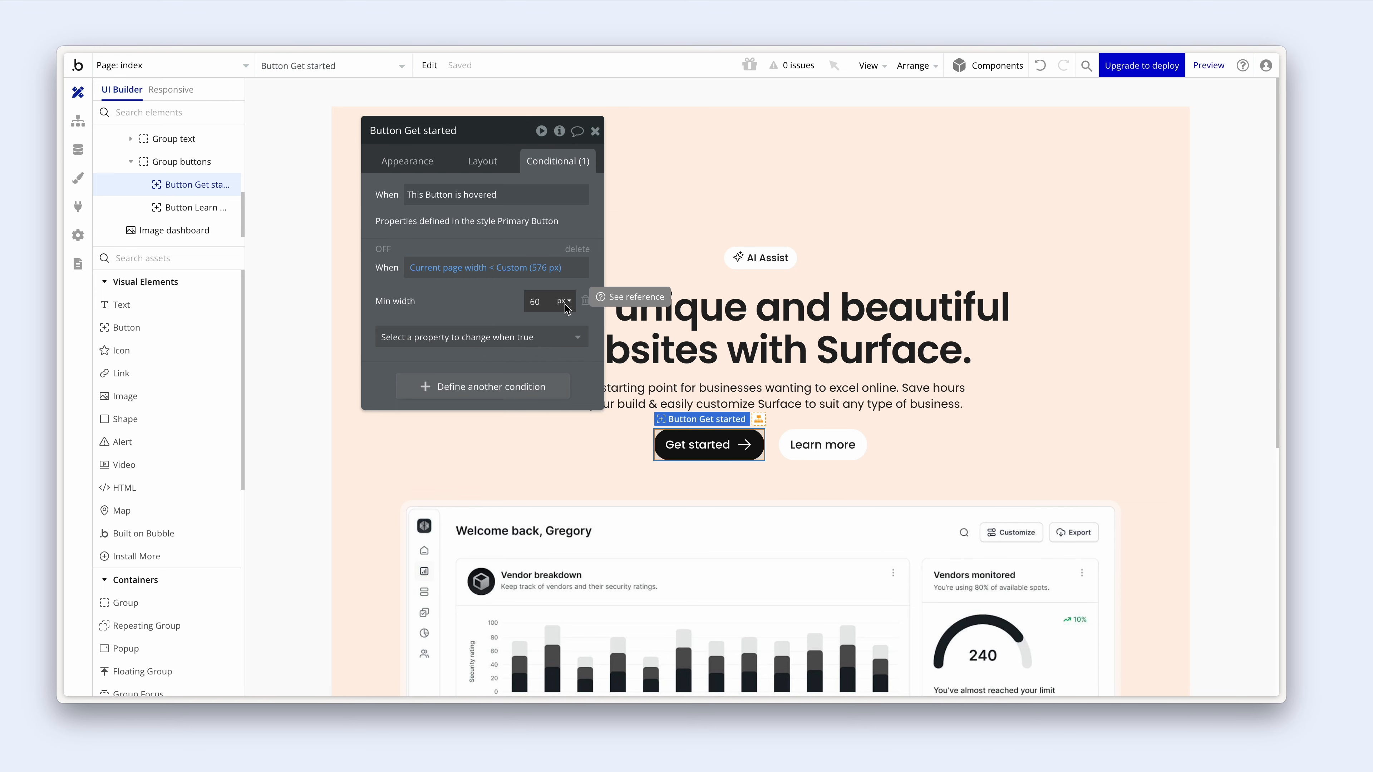
{"action": "left_click", "coordinate": [565, 302]}
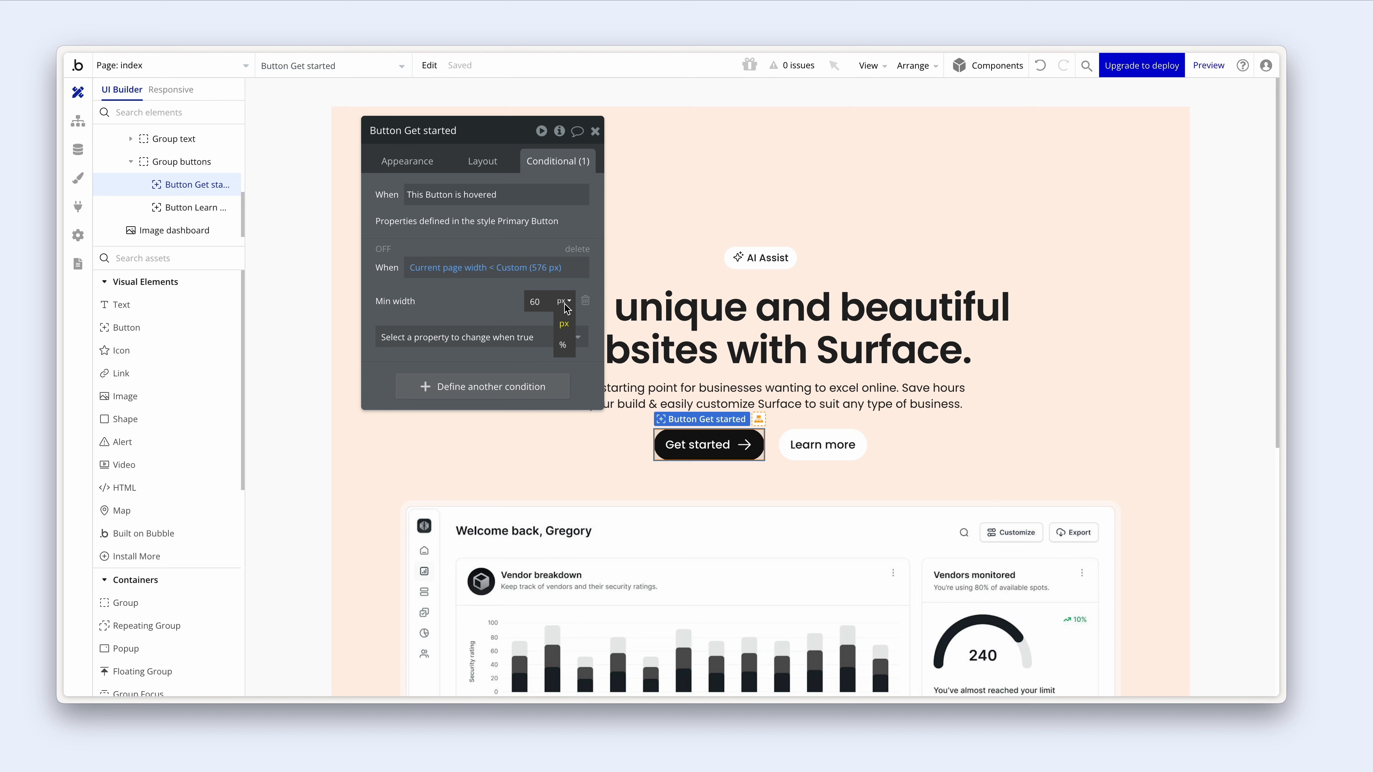
{"action": "left_click", "coordinate": [563, 345]}
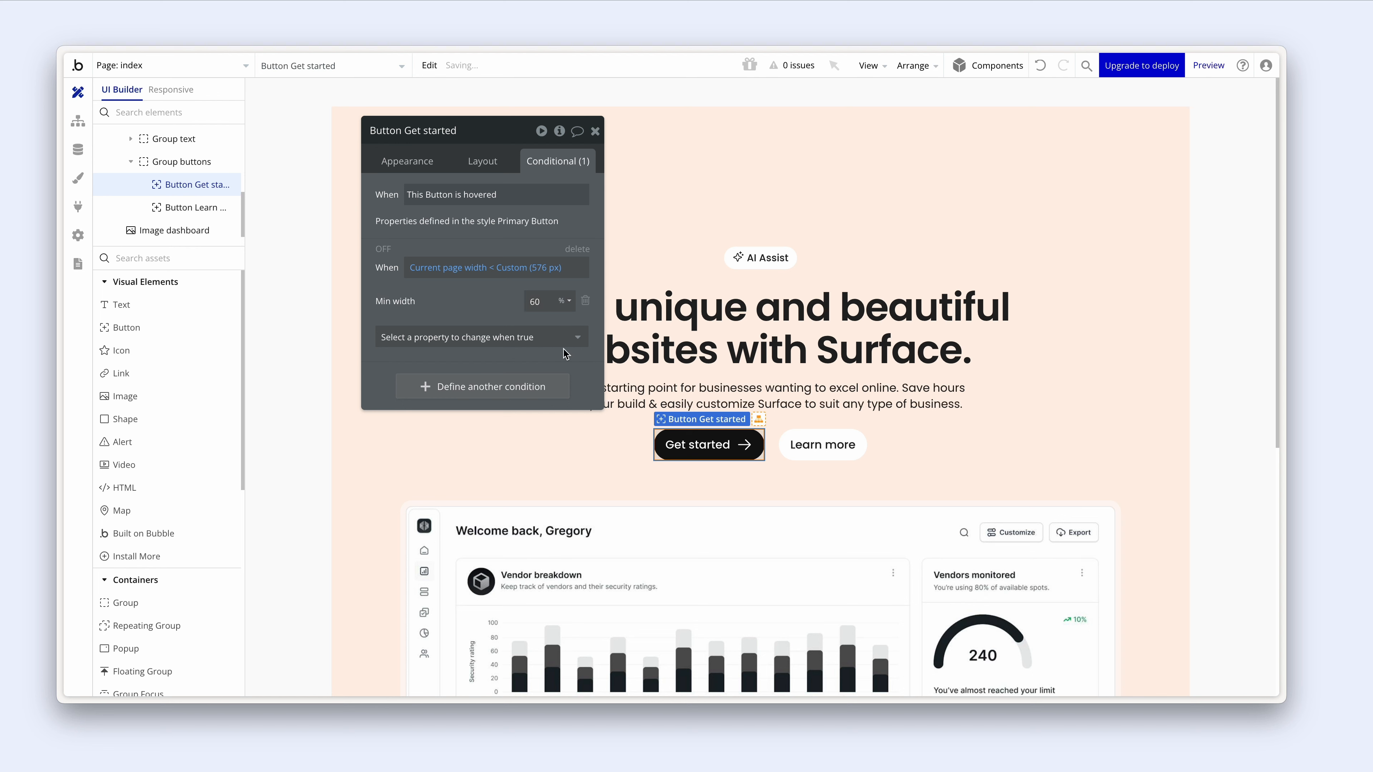
{"action": "left_click_drag", "start_coordinate": [552, 307], "coordinate": [522, 305]}
{"action": "left_click", "coordinate": [487, 302]}
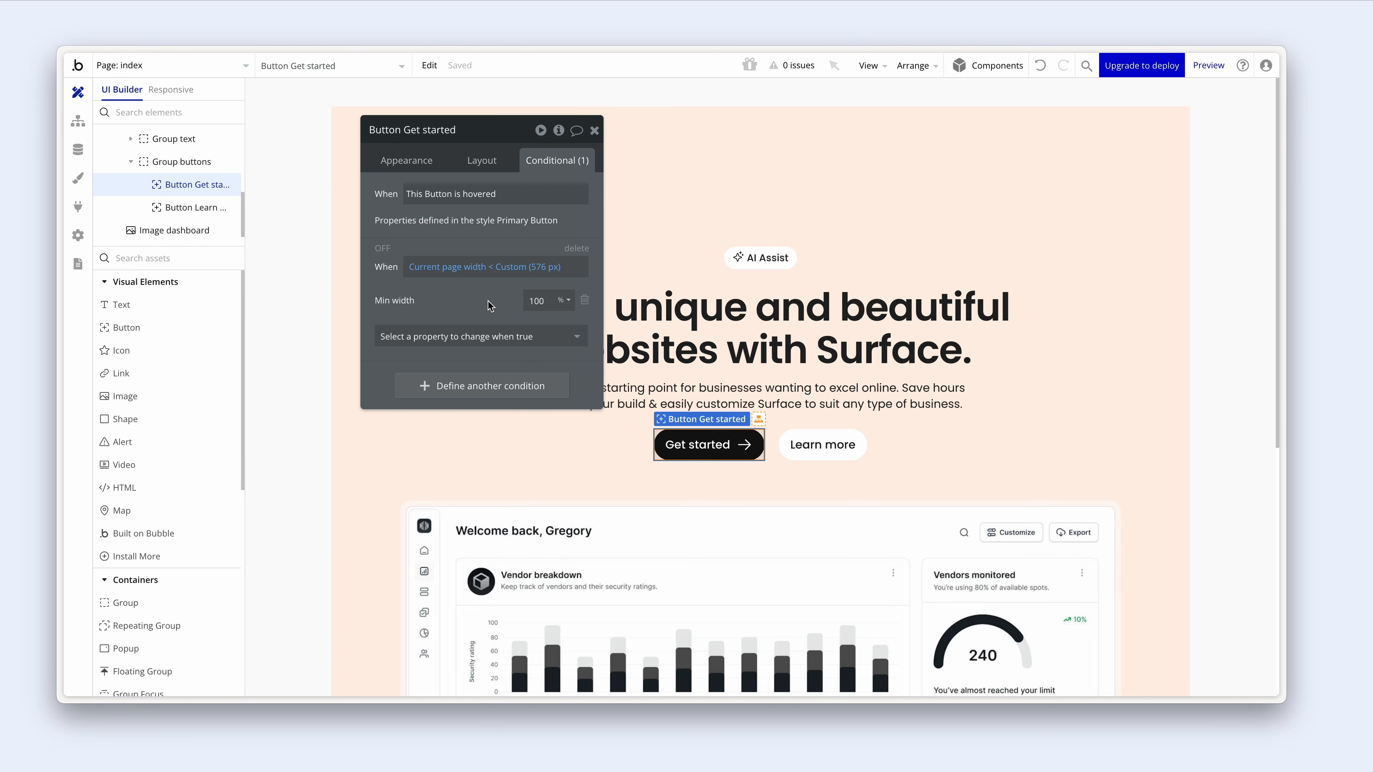
- Copy the conditional expressions of the Get started button and paste them onto the Learn more button
{"action": "right_click", "coordinate": [686, 444]}
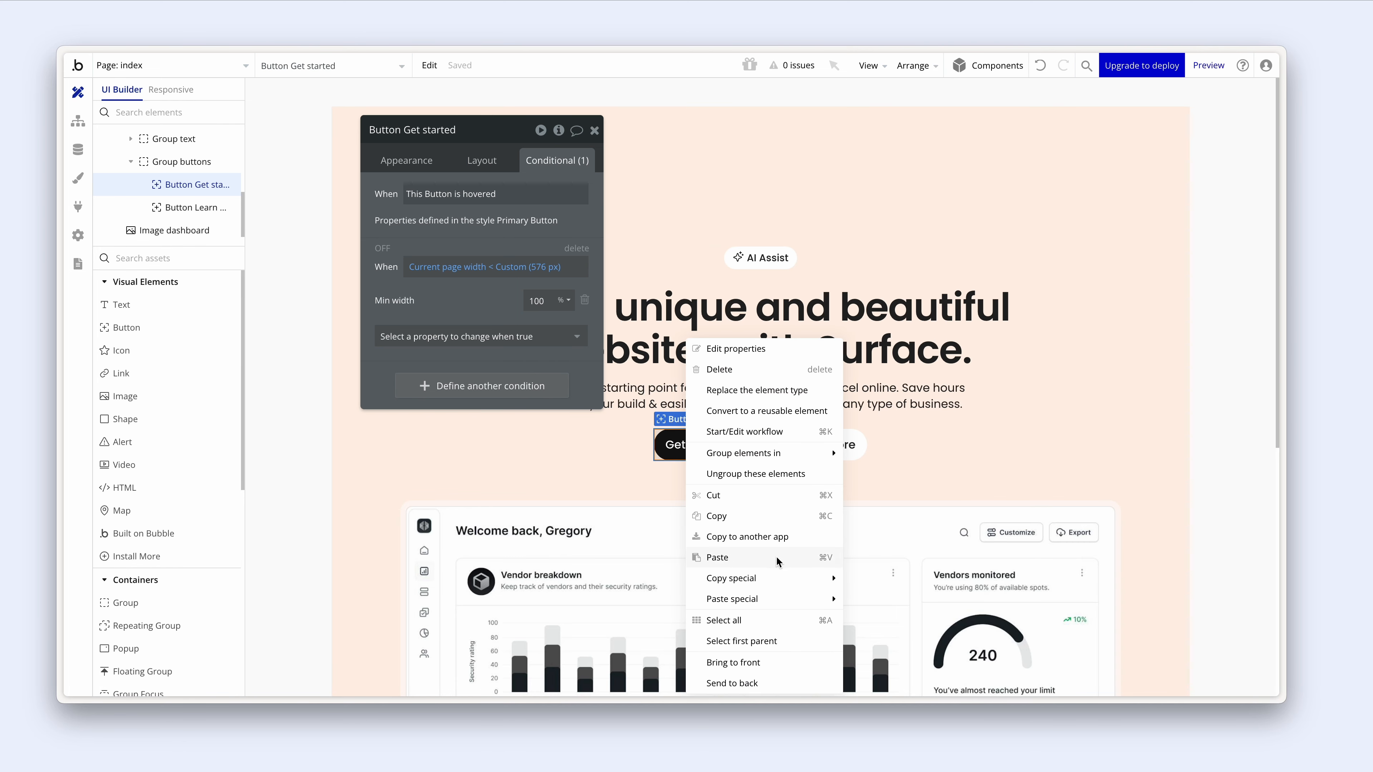
{"action": "mouse_move", "coordinate": [771, 580]}
{"action": "left_click", "coordinate": [897, 597]}
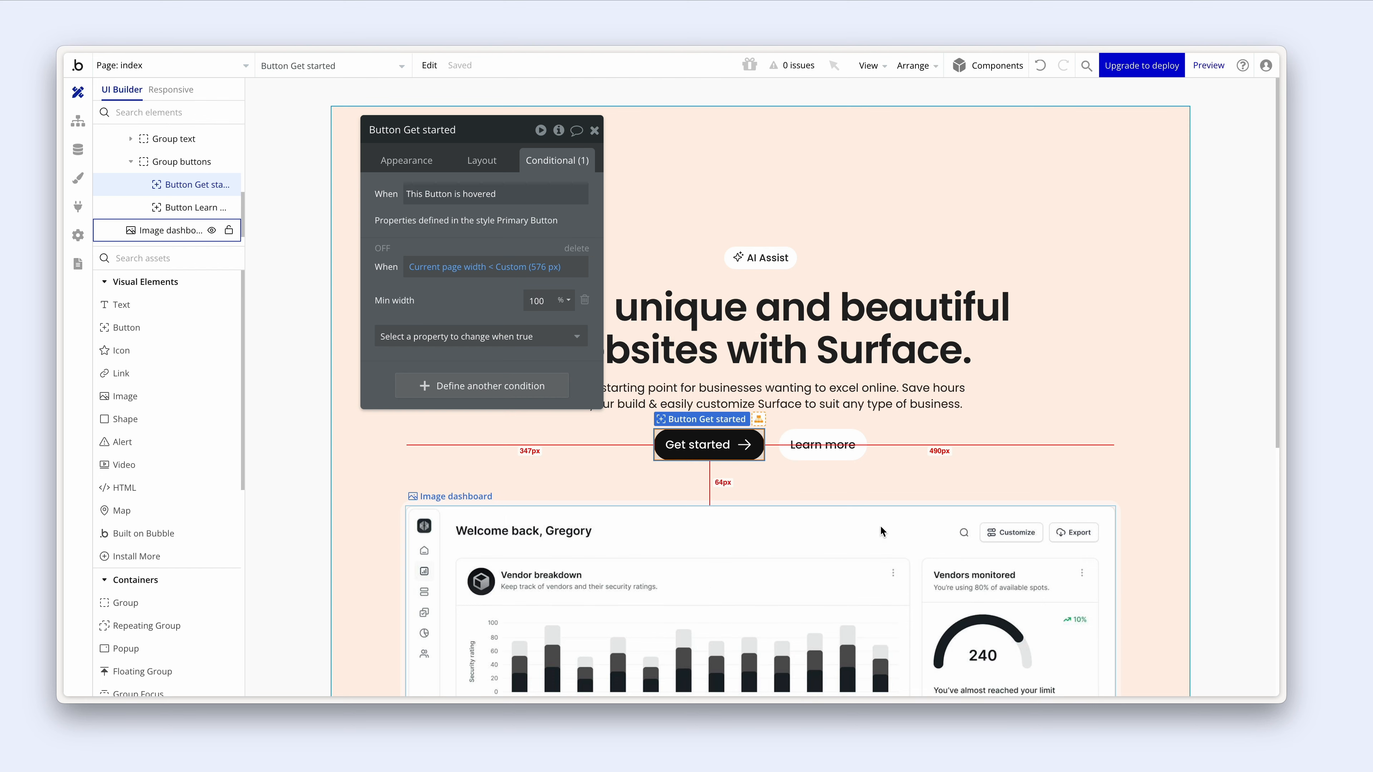
{"action": "left_click", "coordinate": [815, 449]}
{"action": "right_click", "coordinate": [816, 452]}
{"action": "mouse_move", "coordinate": [934, 599]}
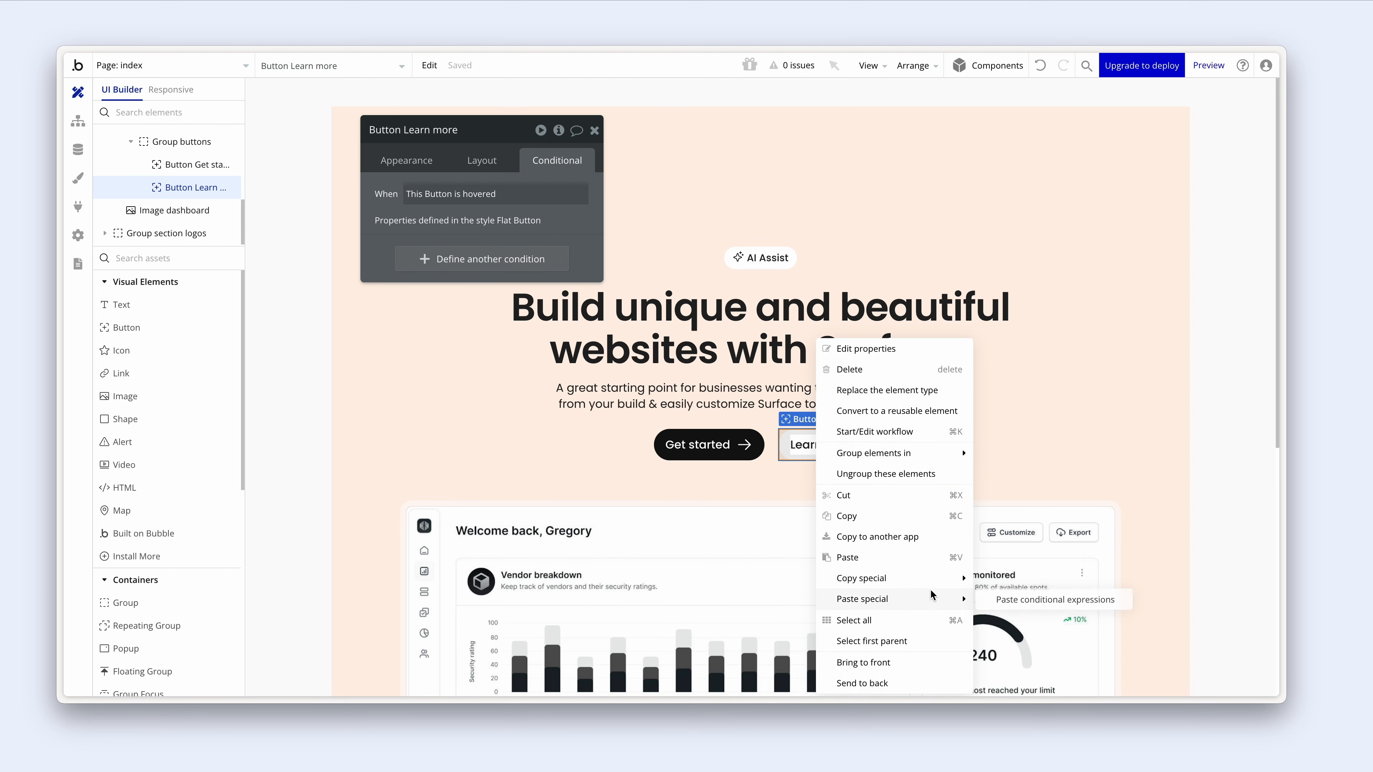
{"action": "left_click", "coordinate": [1011, 599]}
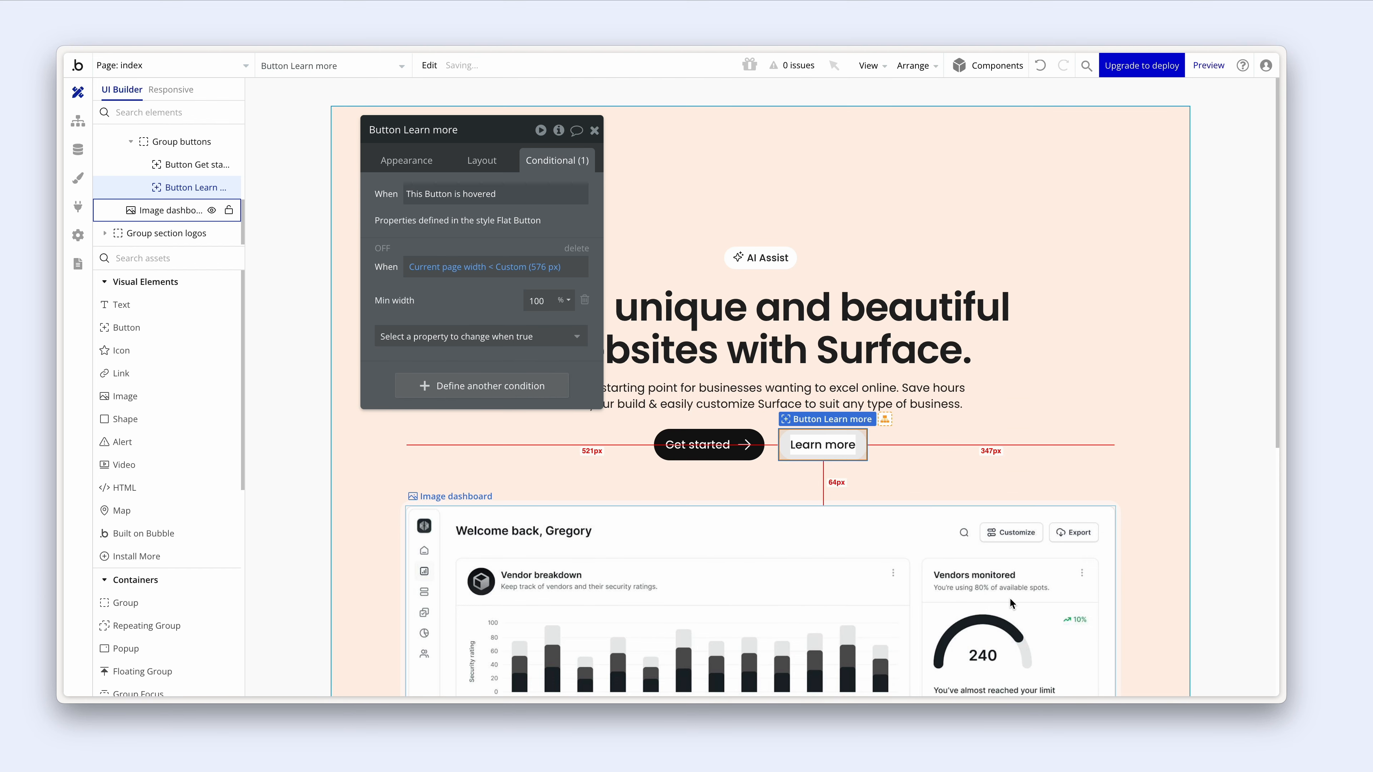
- Set the row gap of the group holding the two hero buttons to 16 px
{"action": "left_click", "coordinate": [712, 445]}
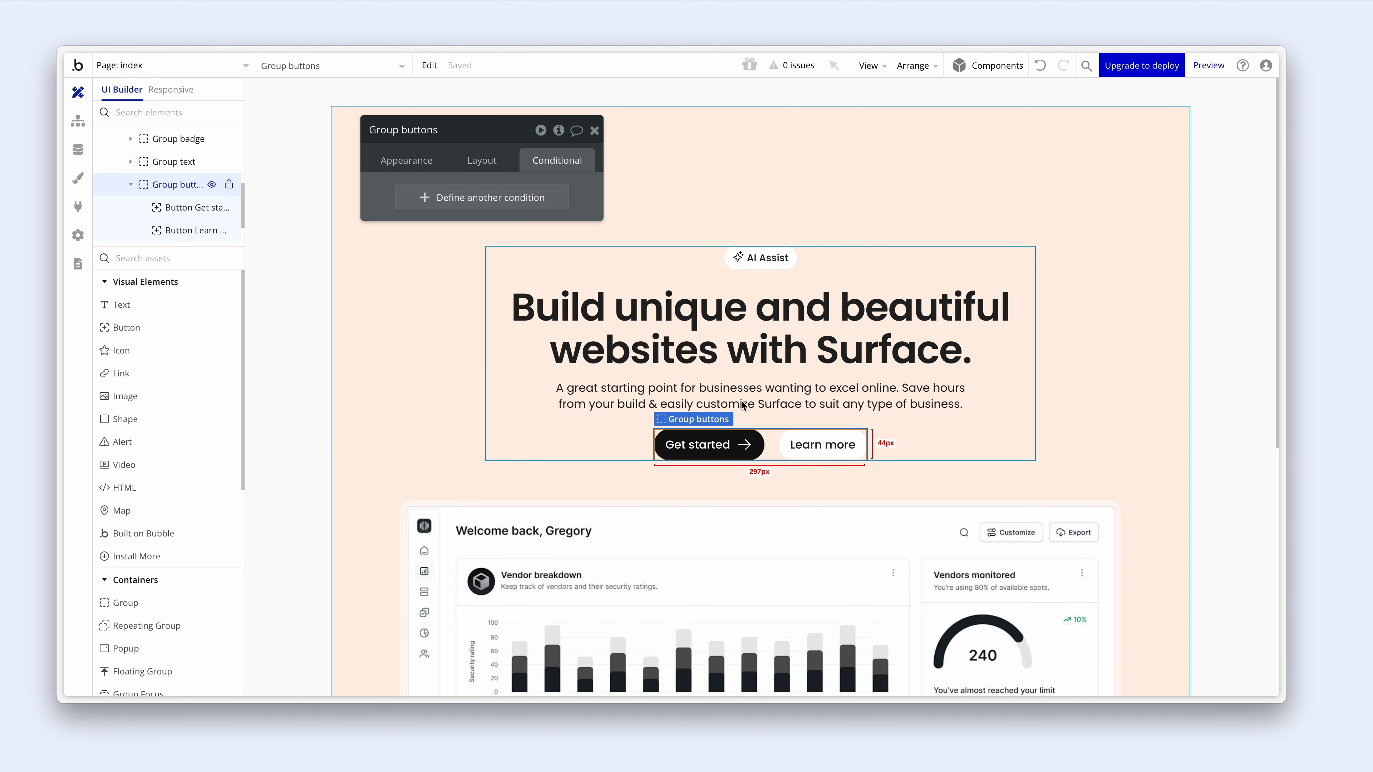
{"action": "left_click", "coordinate": [487, 162]}
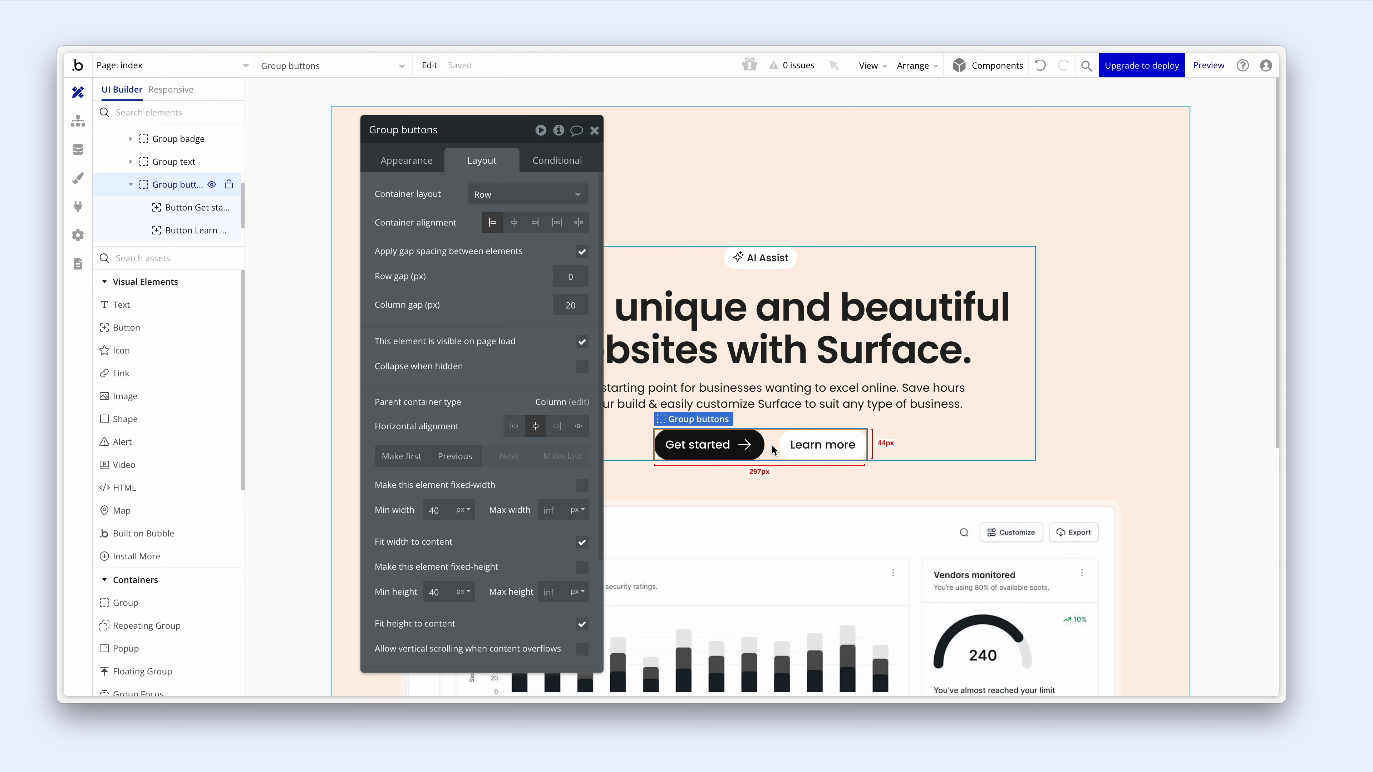
{"action": "left_click", "coordinate": [576, 277]}
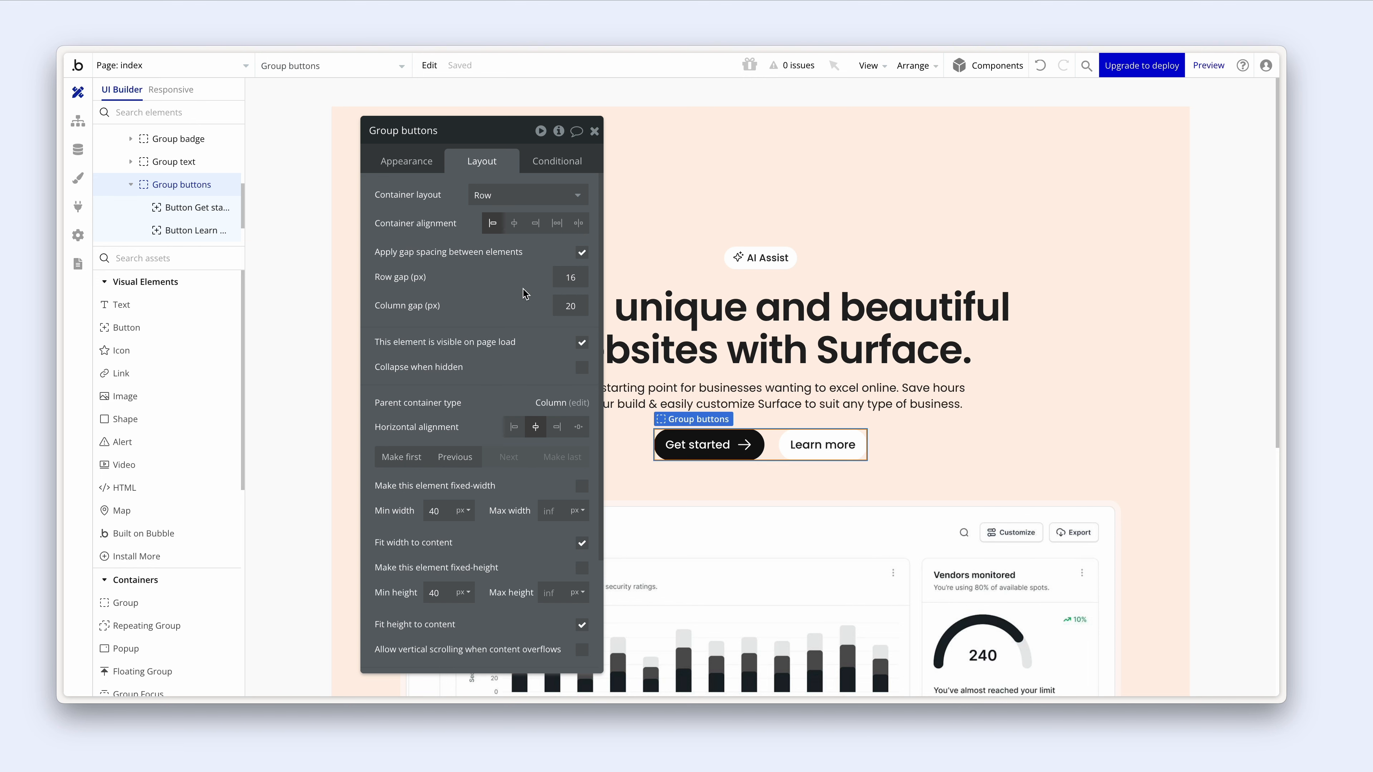
{"action": "left_click_drag", "start_coordinate": [523, 289], "coordinate": [374, 282]}
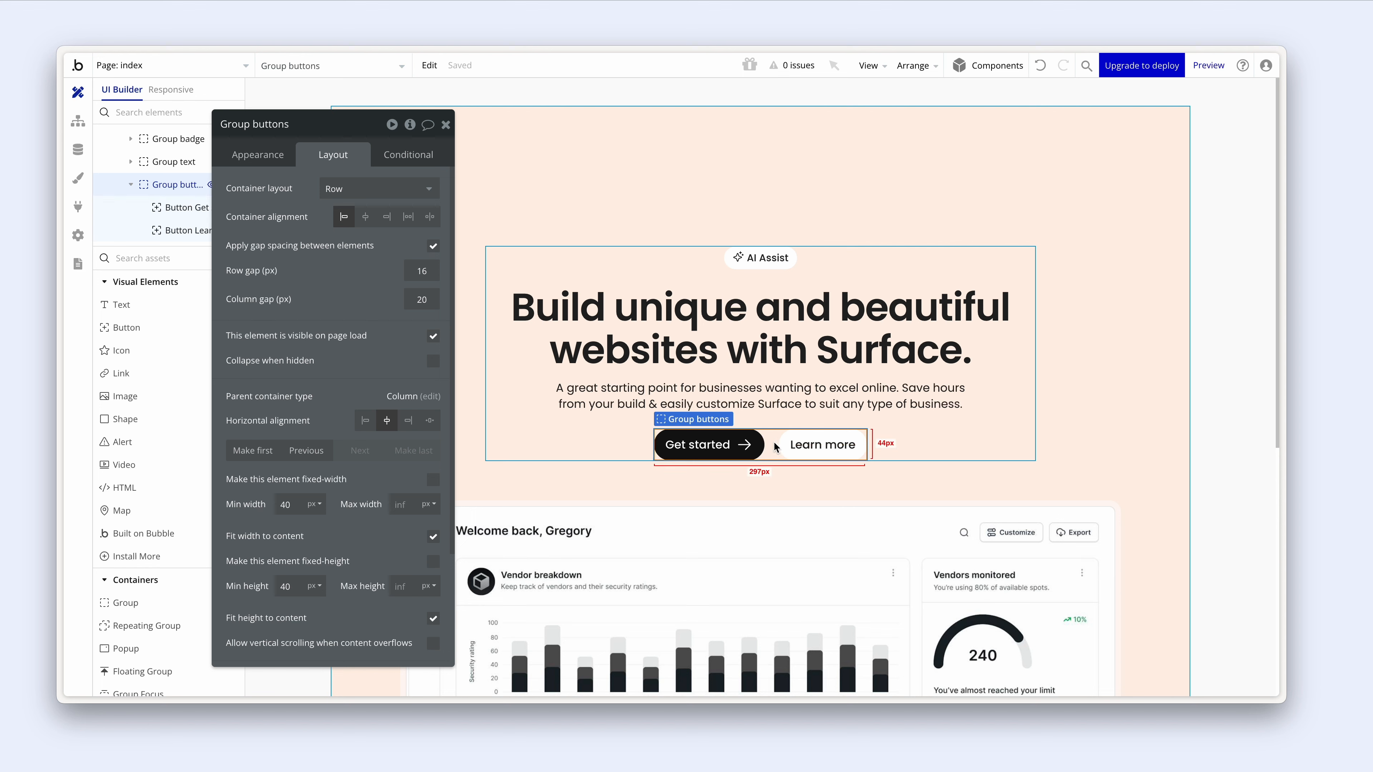
- Copy the Get started button's conditional expressions, paste them onto the surrounding Group buttons and view the group's conditions
{"action": "right_click", "coordinate": [746, 445]}
{"action": "mouse_move", "coordinate": [846, 584]}
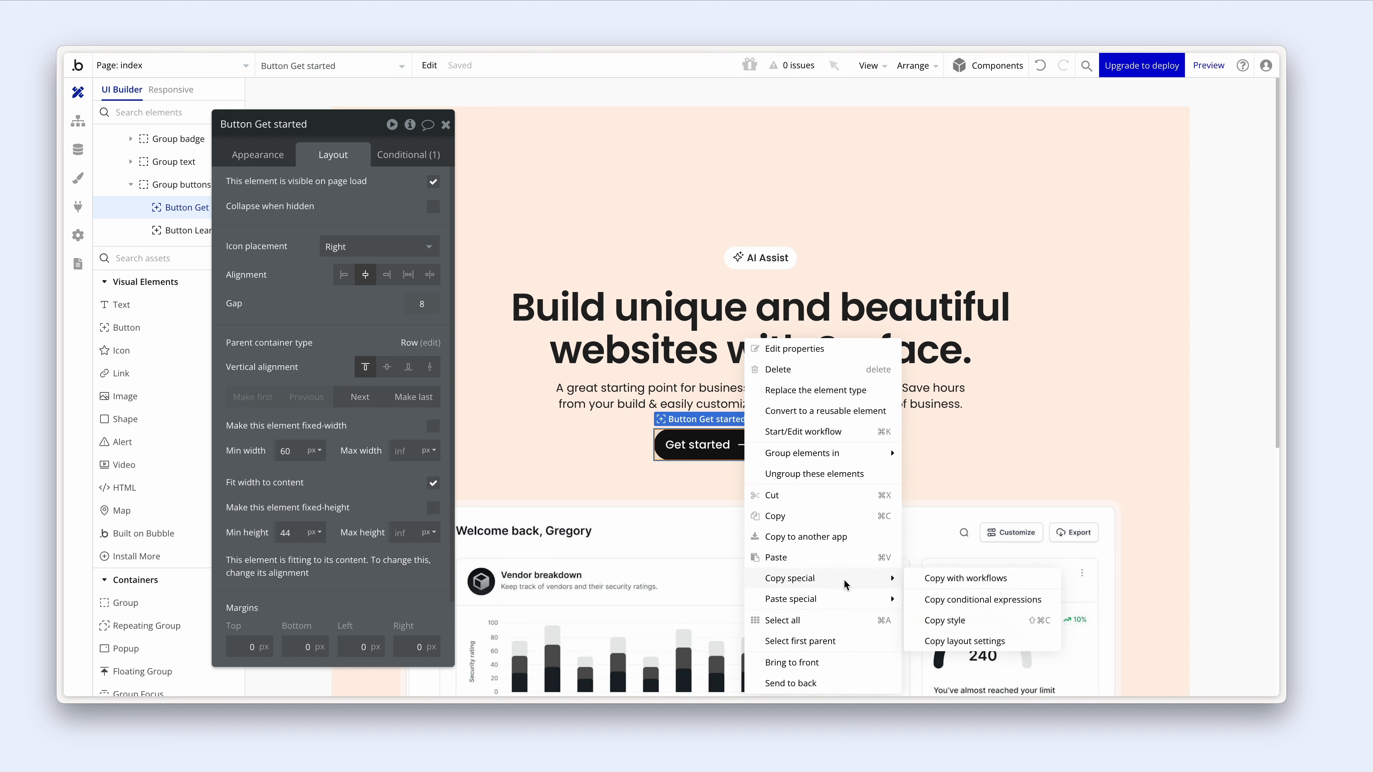
{"action": "left_click", "coordinate": [970, 600]}
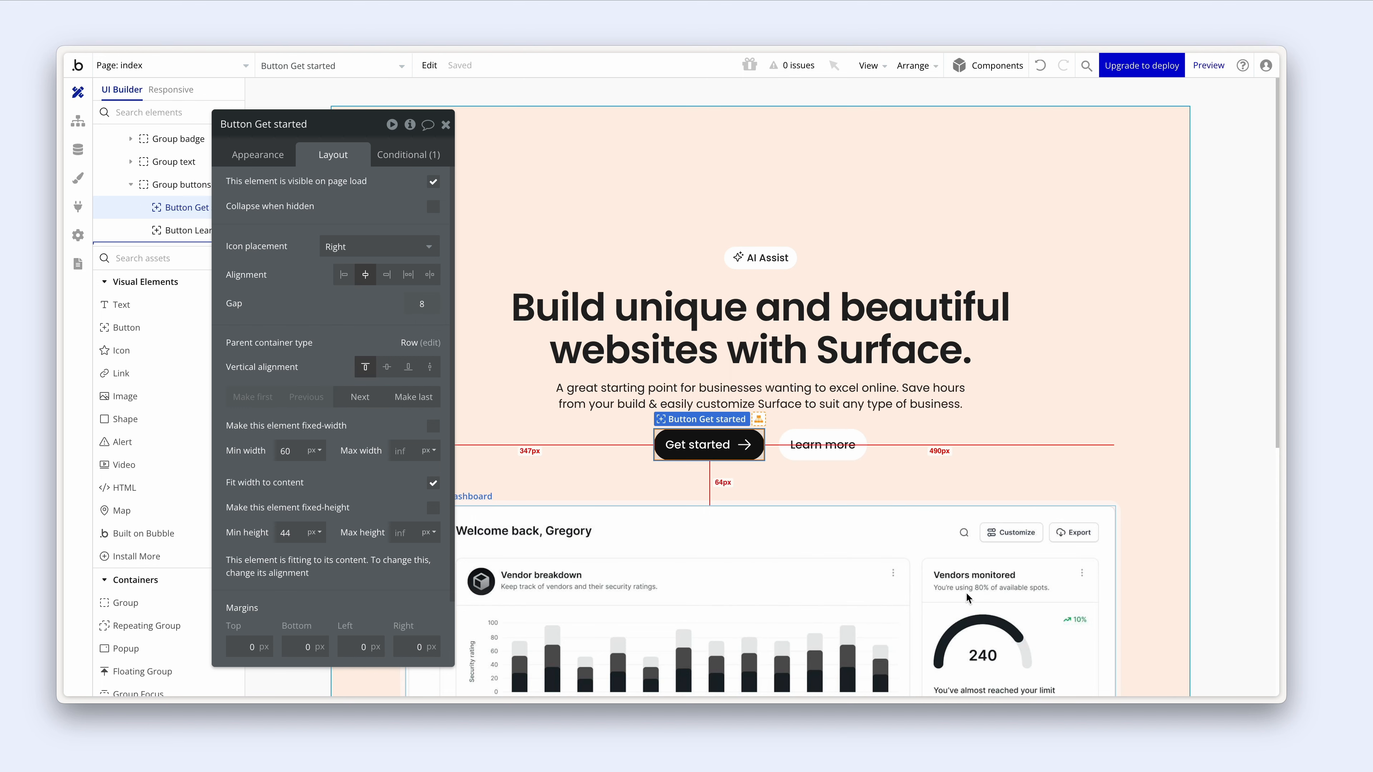
{"action": "left_click", "coordinate": [774, 451]}
{"action": "right_click", "coordinate": [774, 453]}
{"action": "mouse_move", "coordinate": [877, 579]}
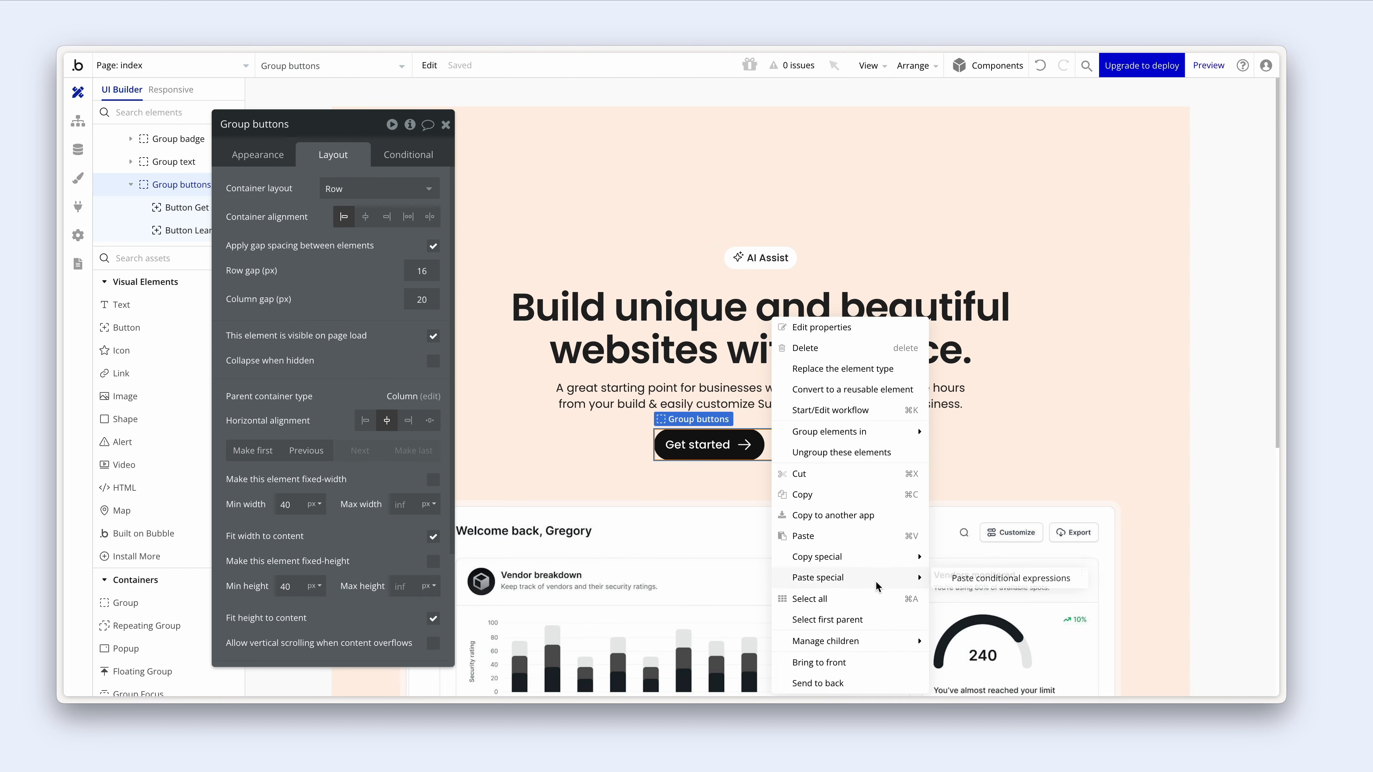
{"action": "left_click", "coordinate": [948, 578]}
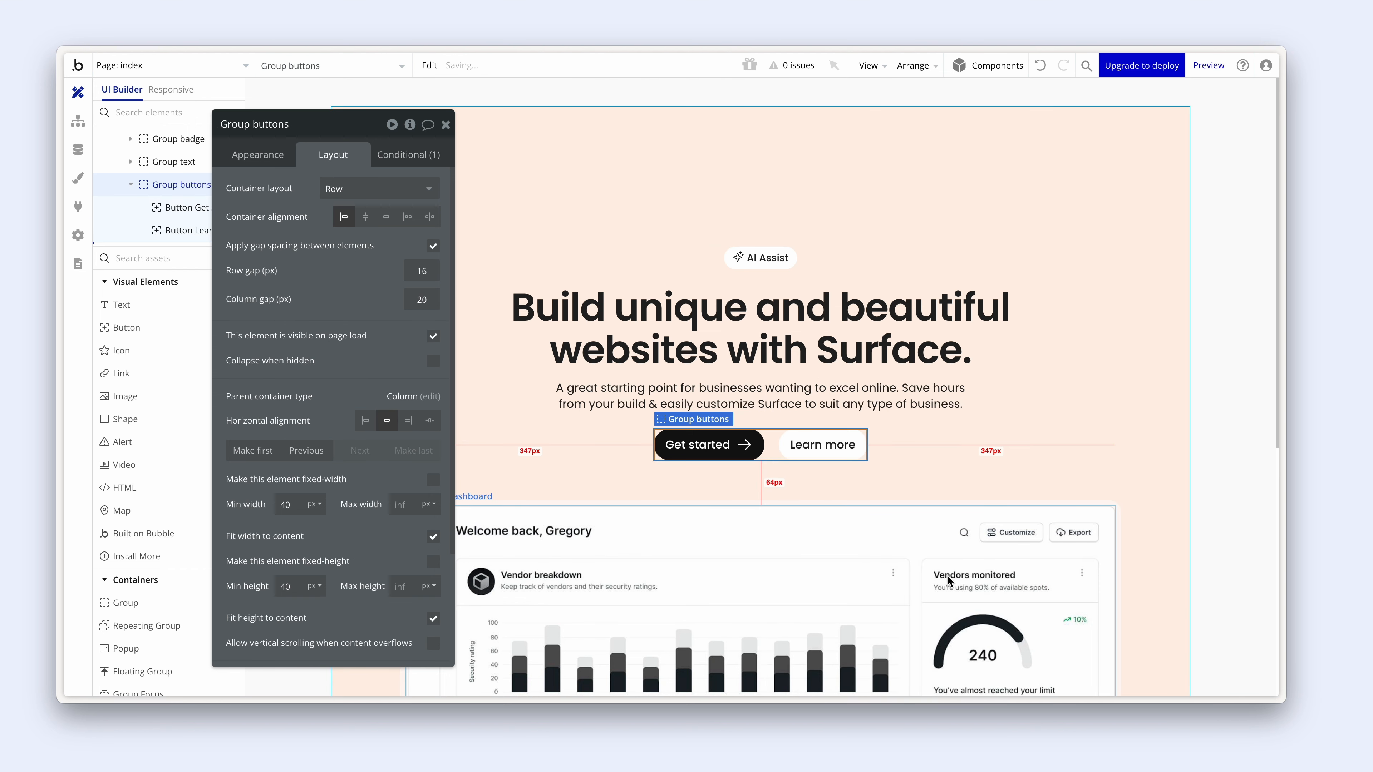
{"action": "left_click", "coordinate": [422, 155]}
{"action": "left_click_drag", "start_coordinate": [392, 177], "coordinate": [514, 216]}
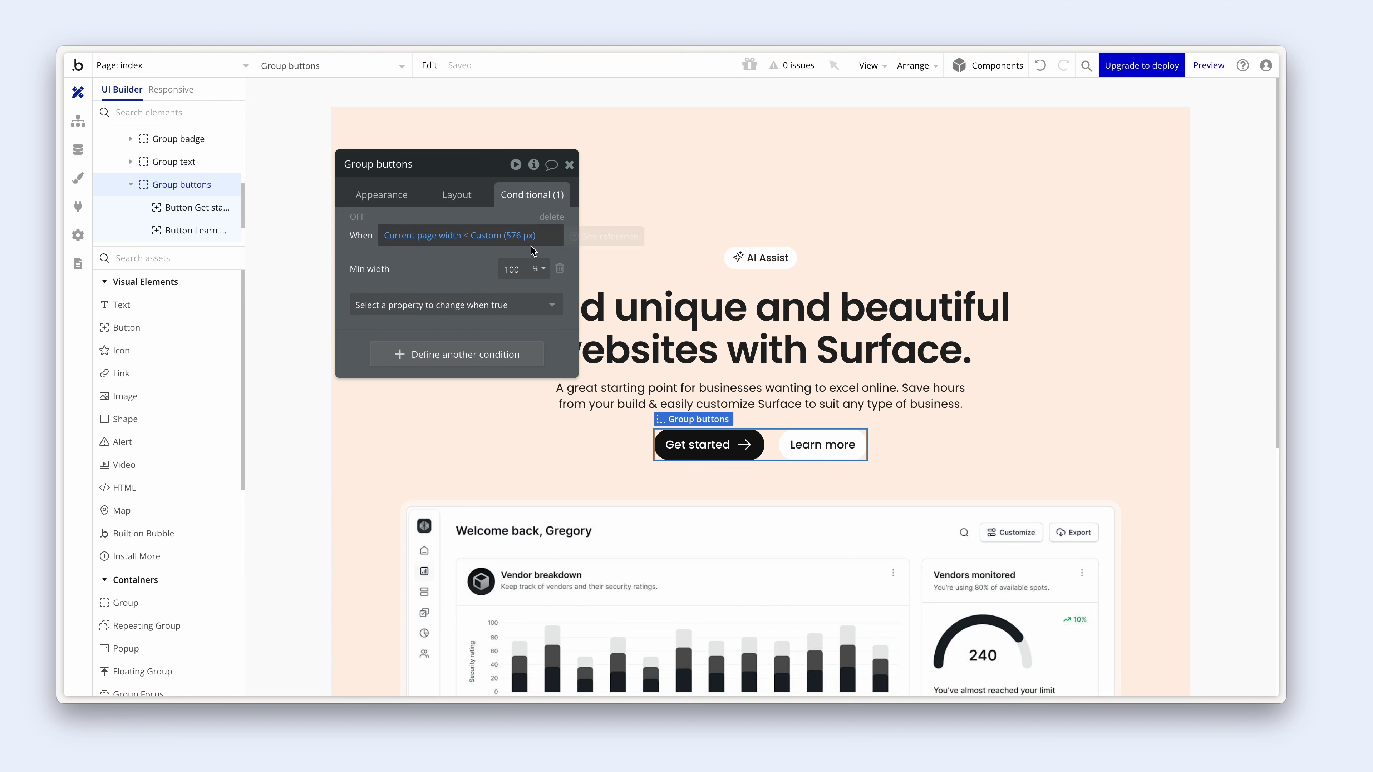
- Check the hero section and the content below it in the responsive view at the 375 px breakpoint and slightly wider
{"action": "left_click", "coordinate": [172, 90]}
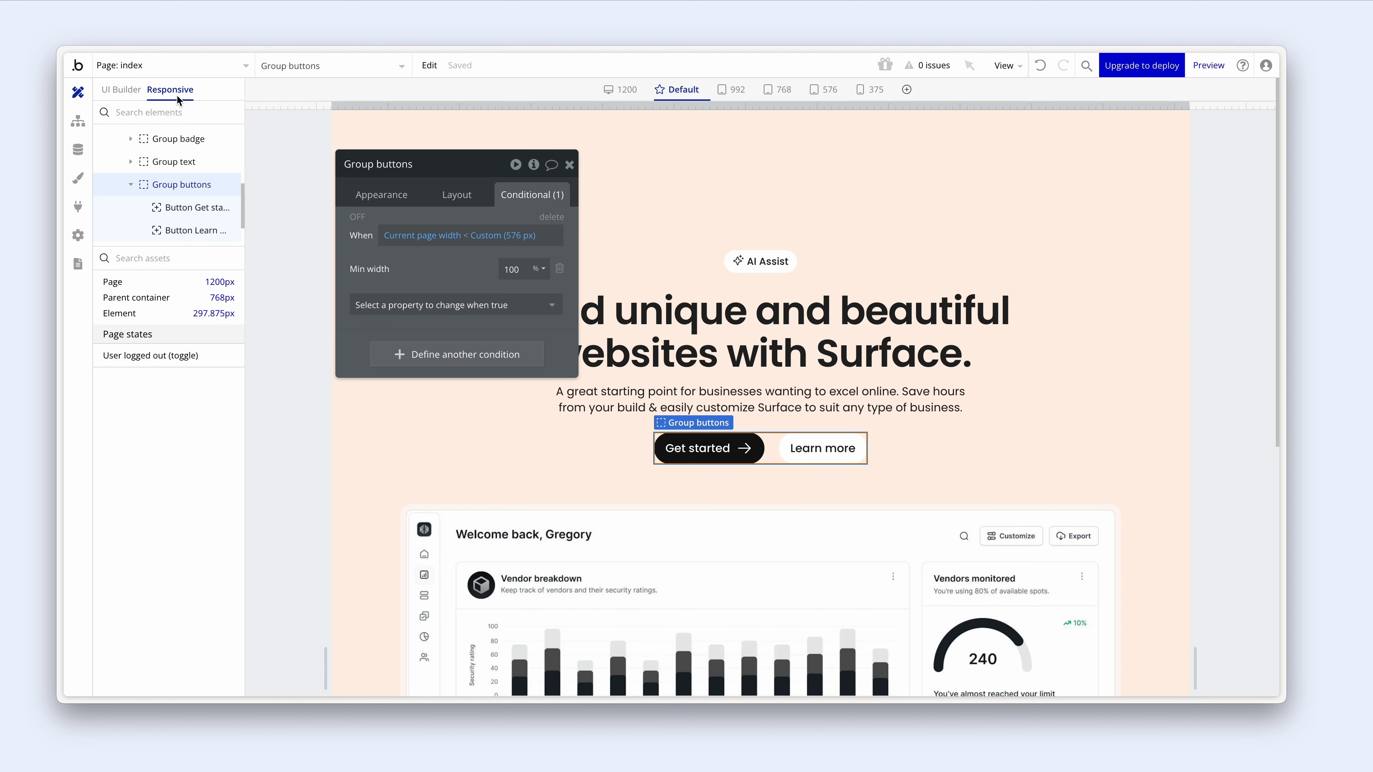
{"action": "left_click", "coordinate": [875, 93]}
{"action": "left_click", "coordinate": [717, 378]}
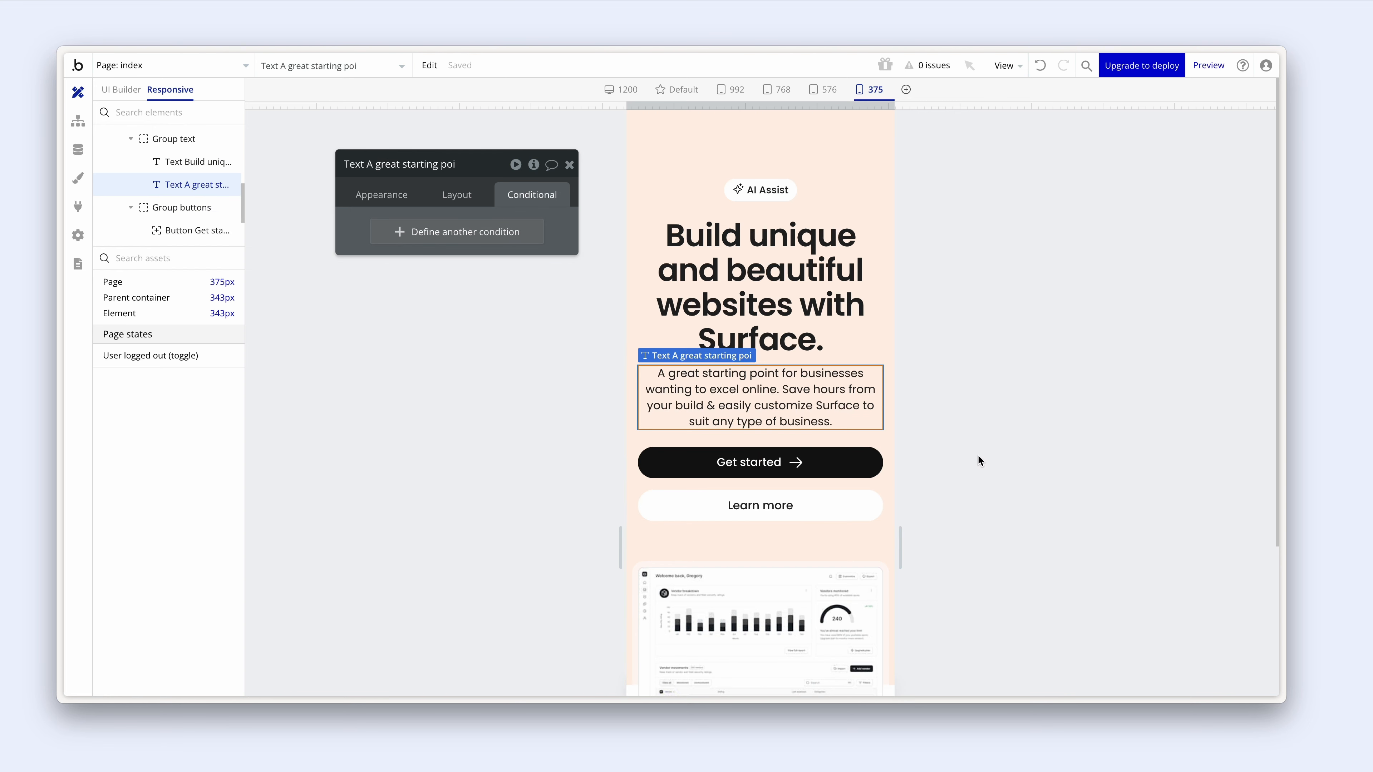
{"action": "left_click_drag", "start_coordinate": [898, 549], "coordinate": [902, 520]}
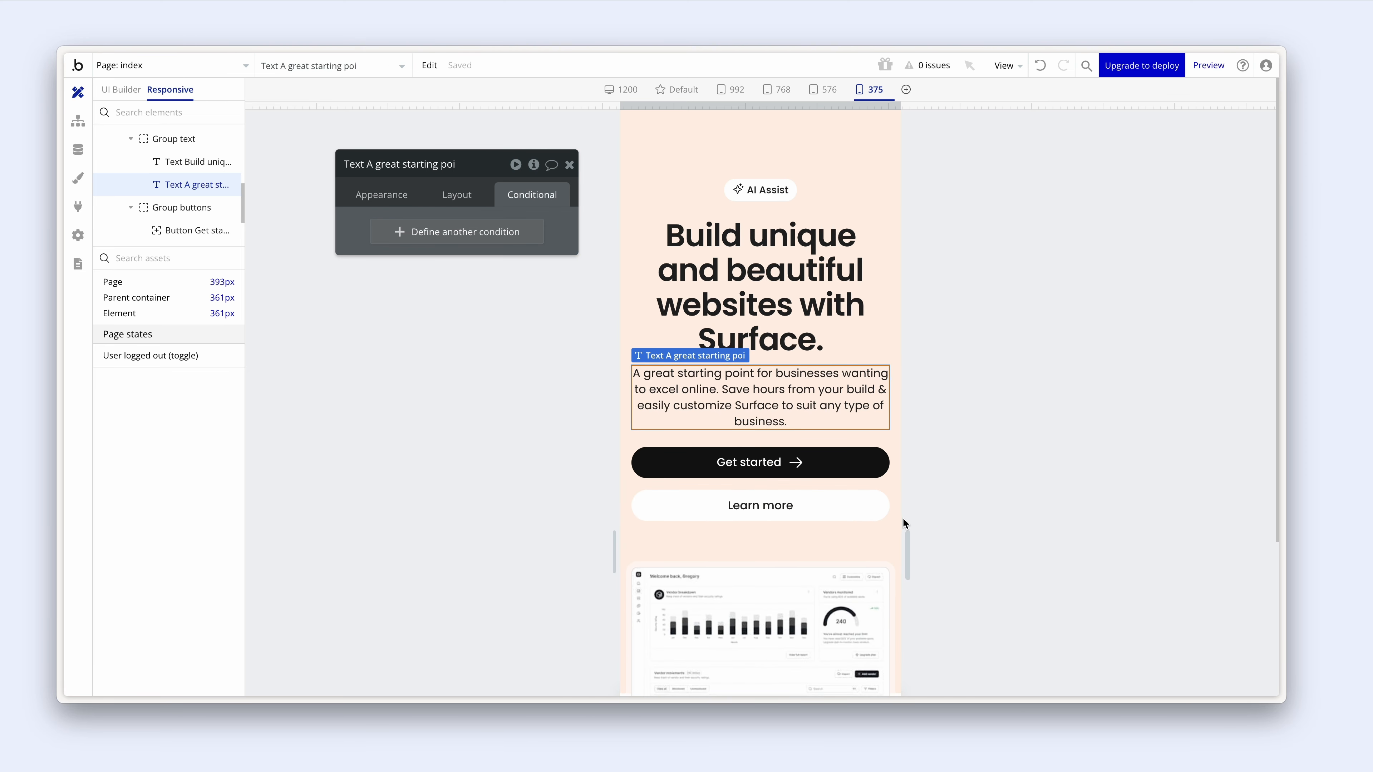
{"action": "left_click", "coordinate": [872, 90]}
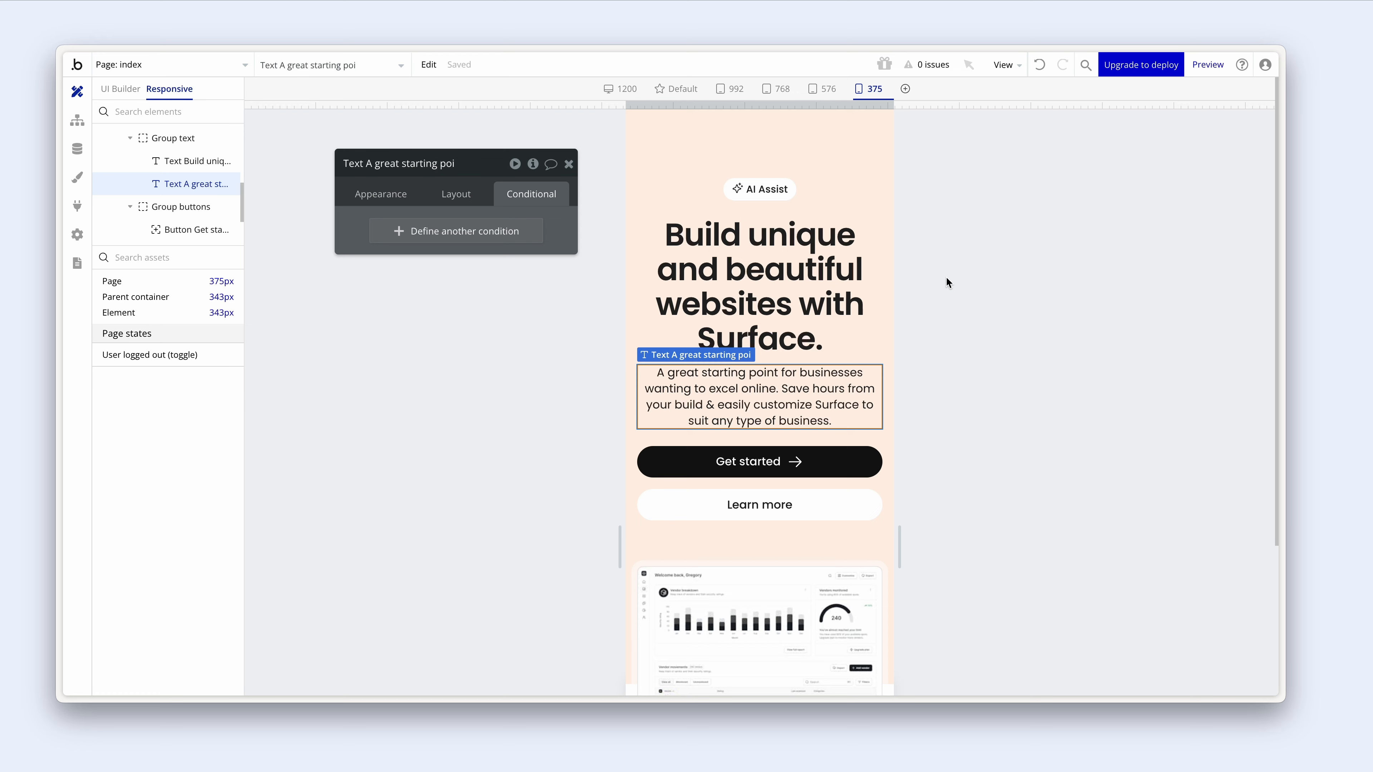
{"action": "scroll", "coordinate": [946, 278], "scroll_direction": "down", "scroll_amount": 5}
{"action": "scroll", "coordinate": [944, 278], "scroll_direction": "up", "scroll_amount": 5}
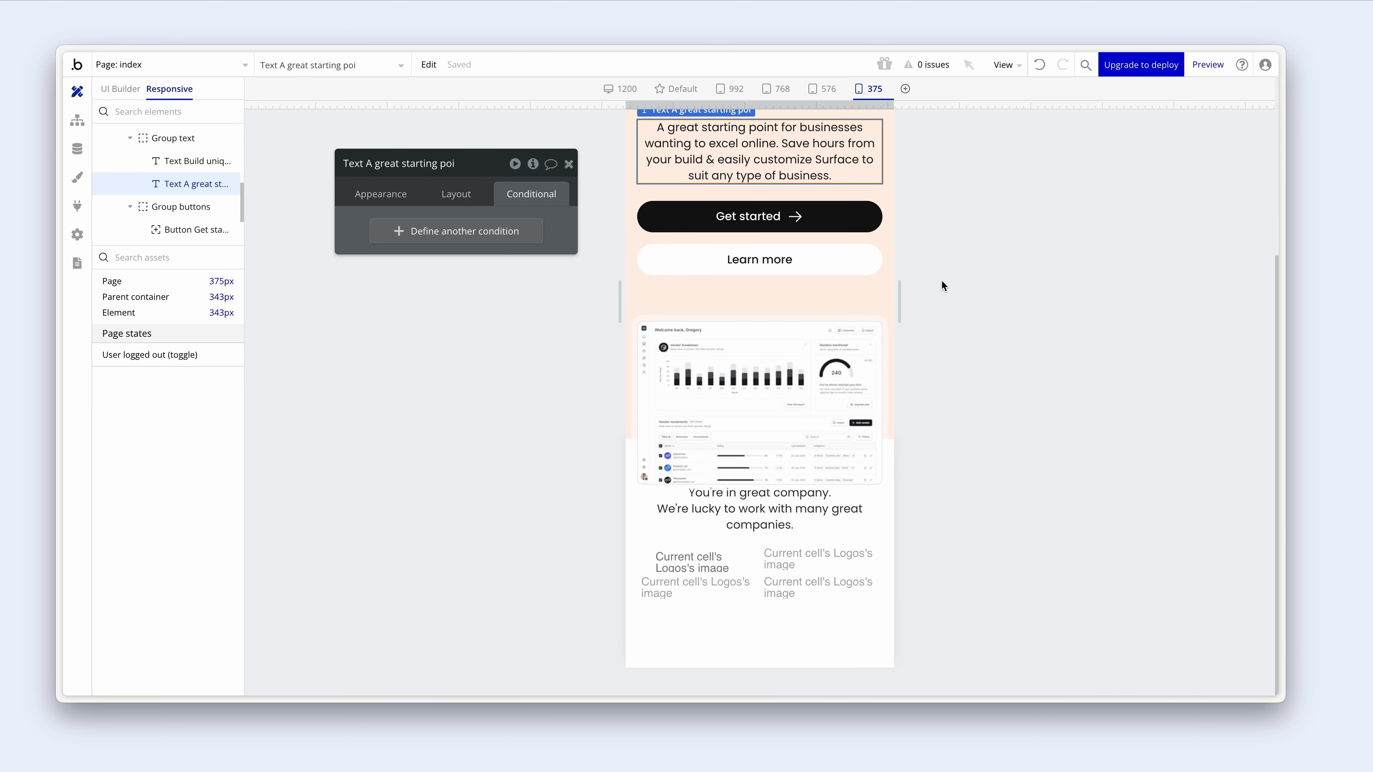